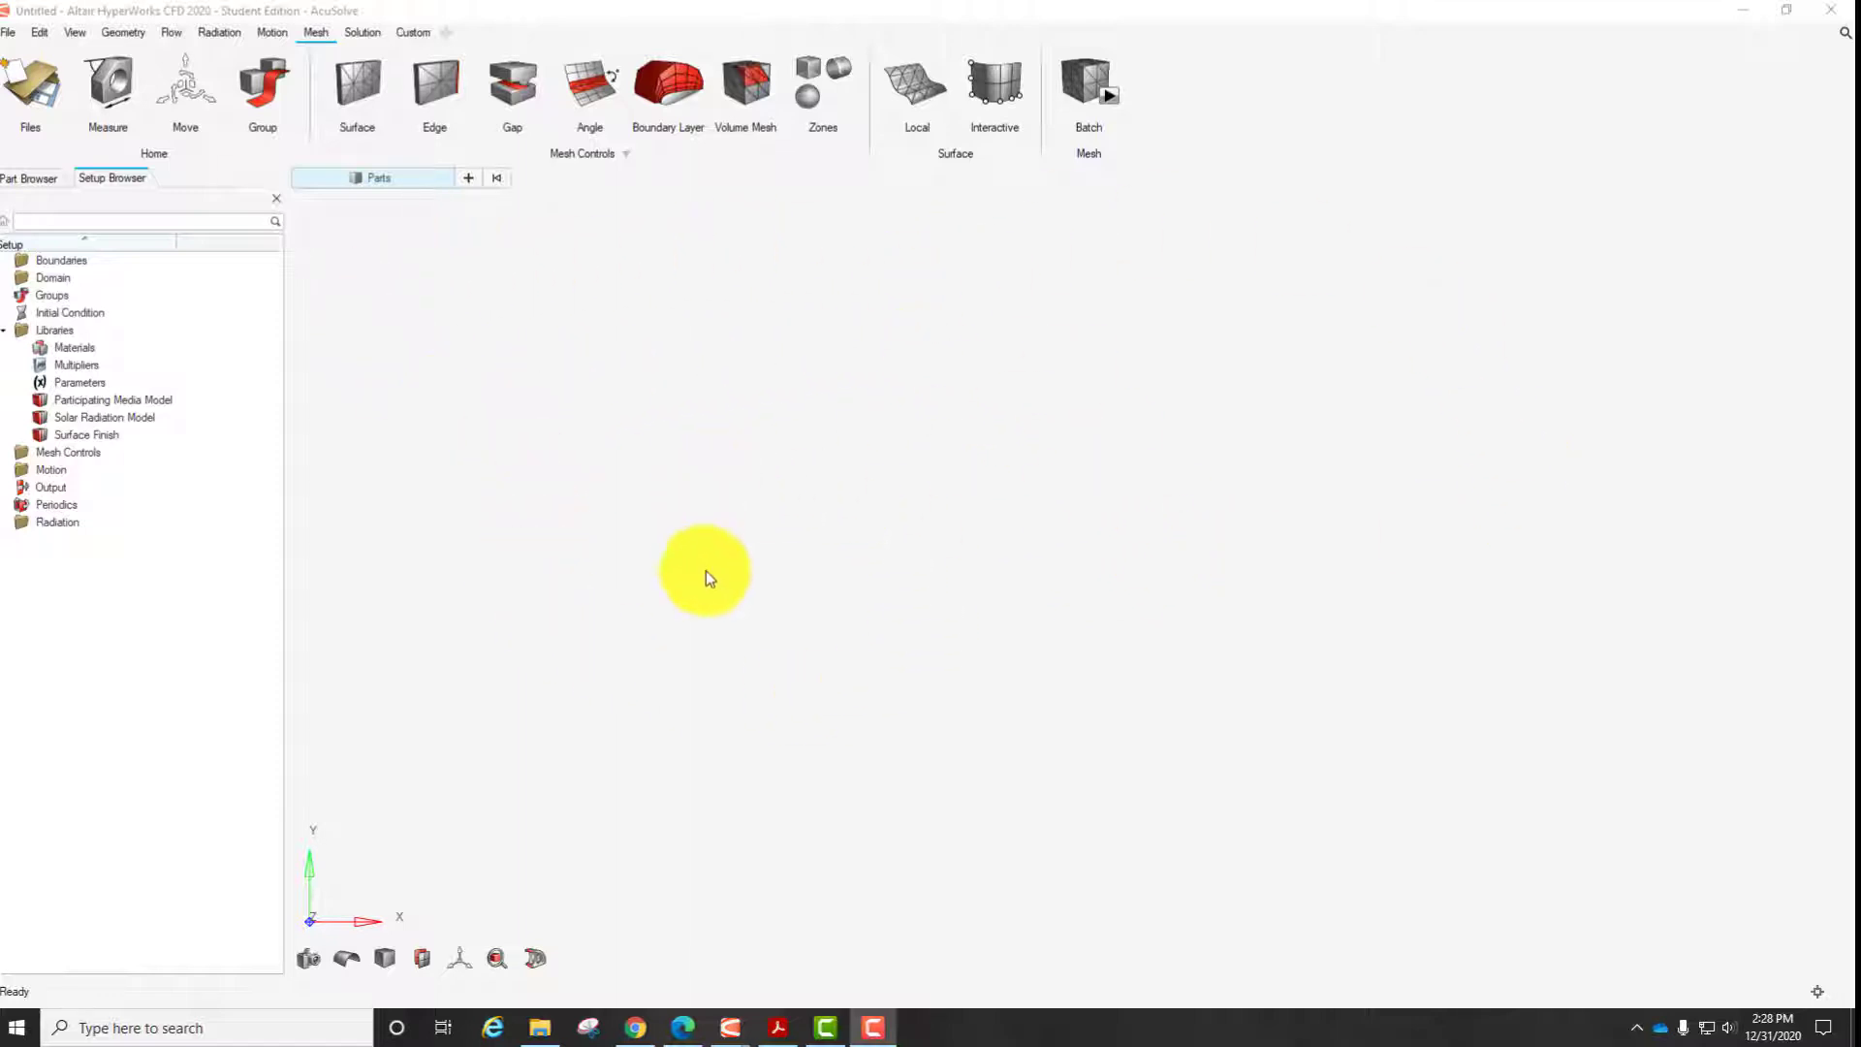
Open the HyperMesh model file MixingElbow_Heat from the W12 folder.
click(10, 37)
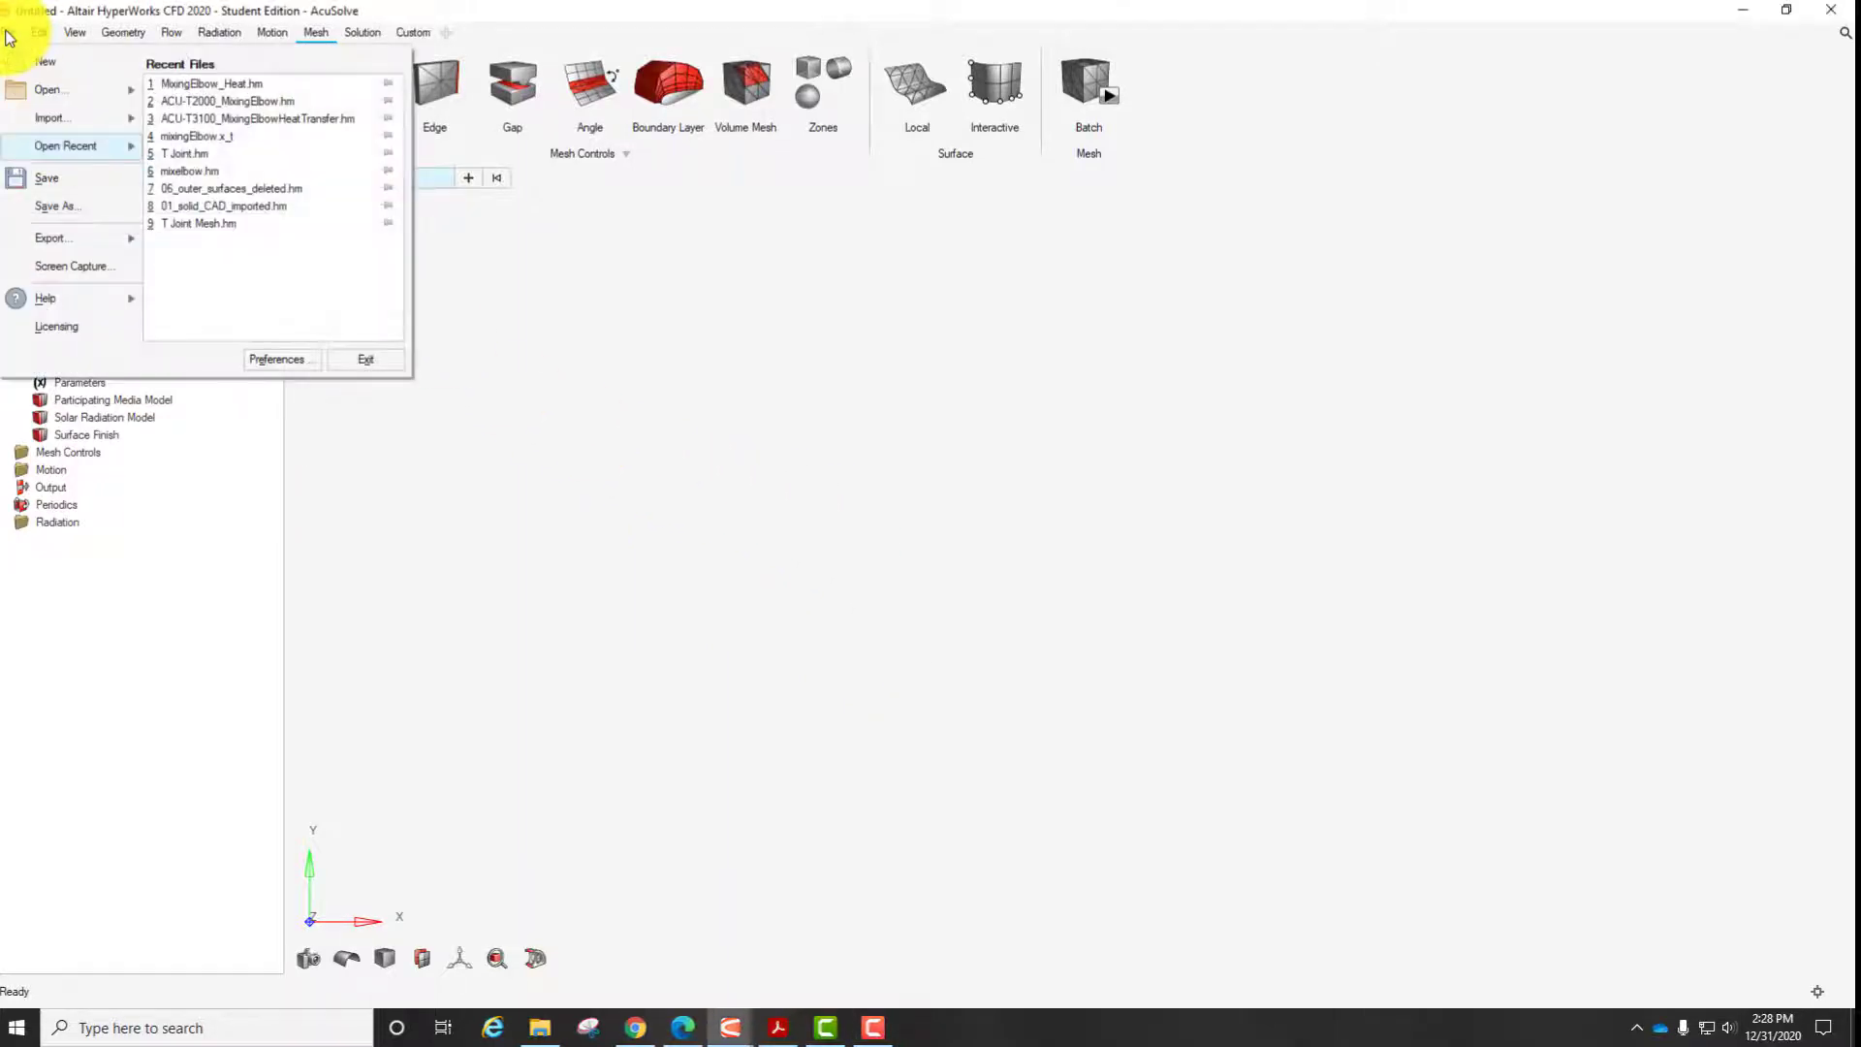
mouse_move(49, 115)
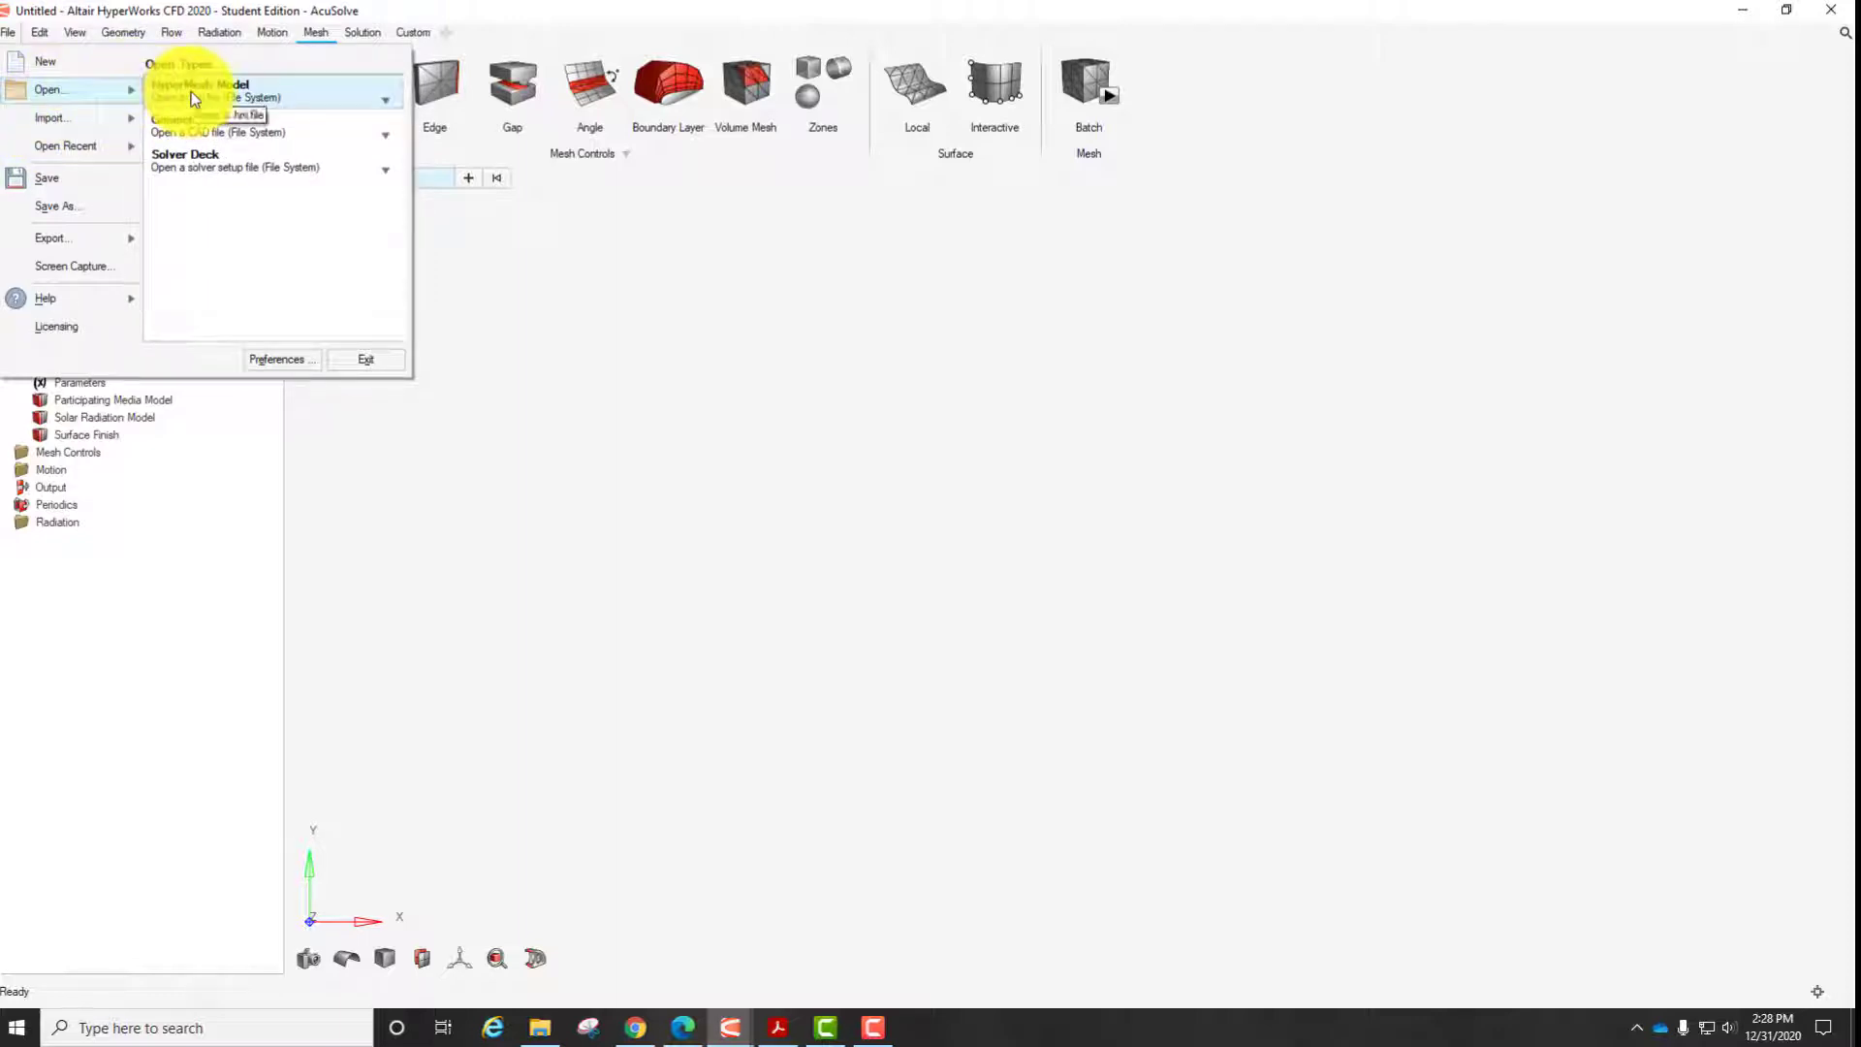
click(194, 96)
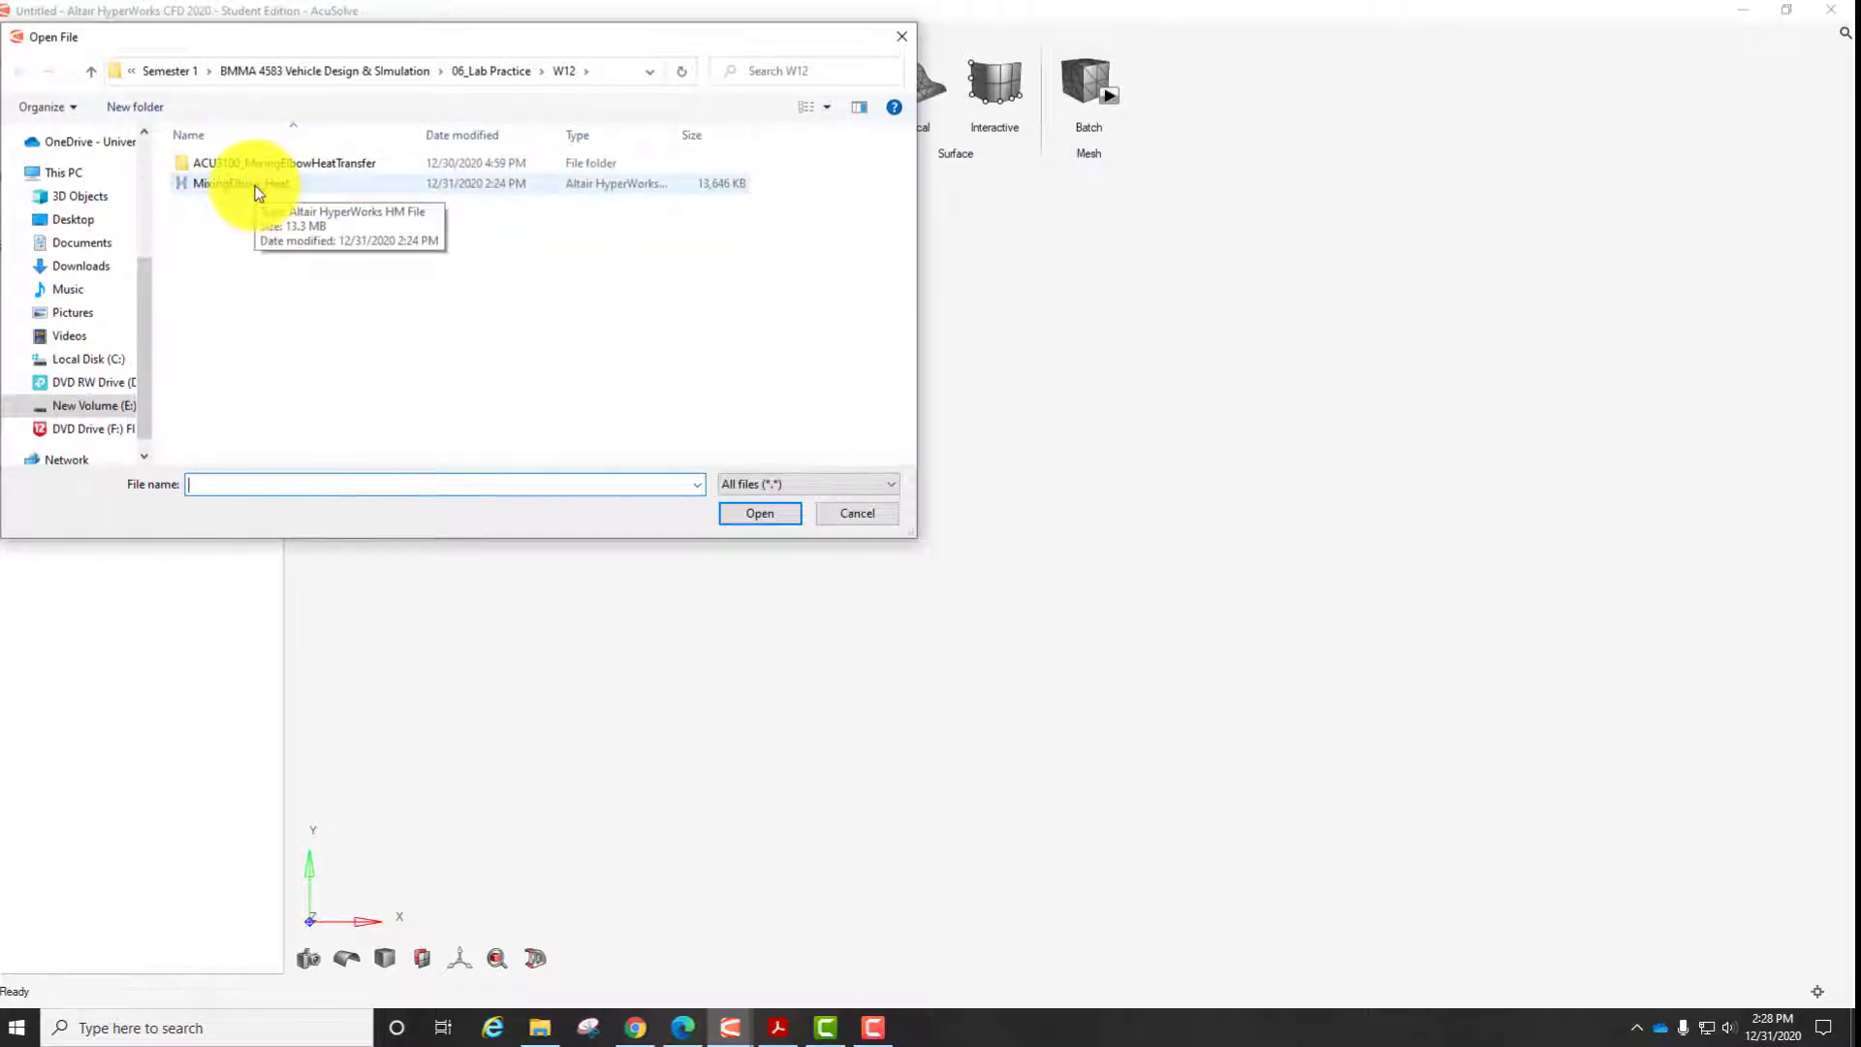
click(258, 190)
click(736, 513)
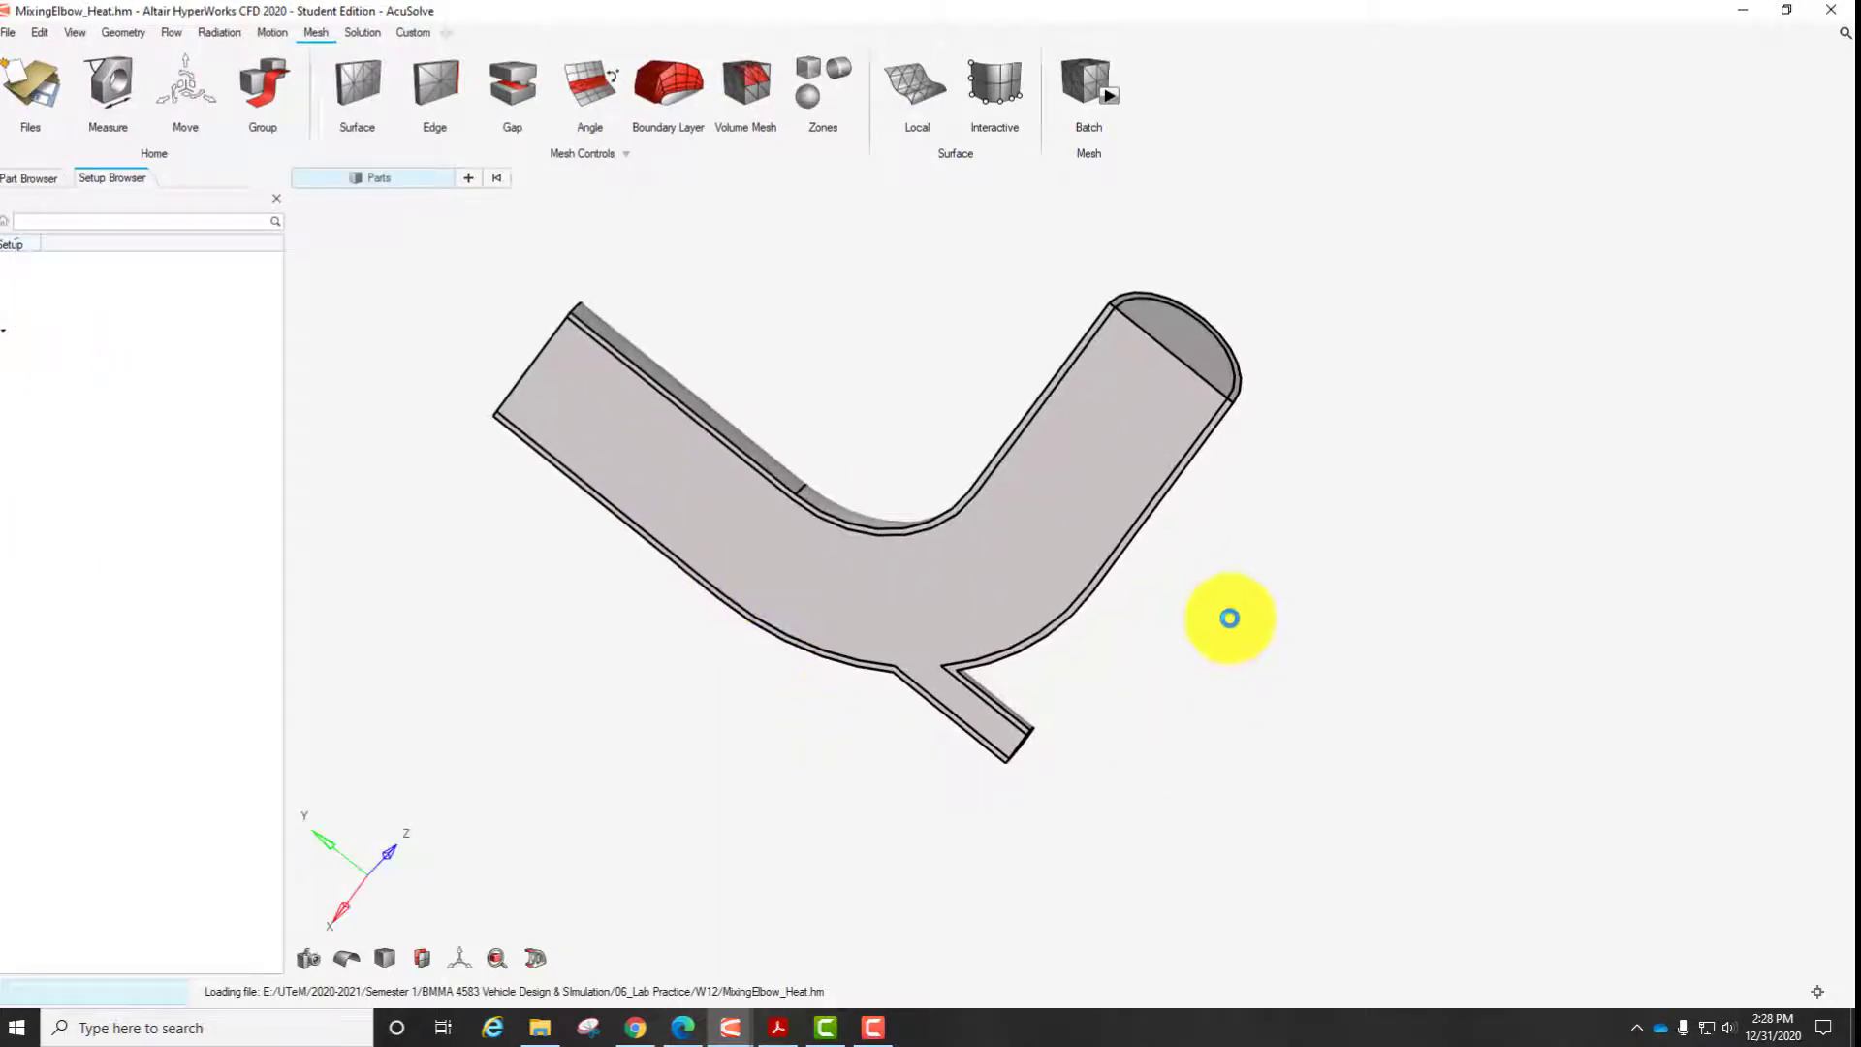
Inspect the whole mixing elbow model from its curved outer side and its flat symmetry side.
mouse_move(1254, 516)
middle_down()
mouse_move(875, 640)
mouse_move(1009, 503)
mouse_move(1121, 610)
mouse_move(1267, 552)
mouse_move(900, 745)
middle_up()
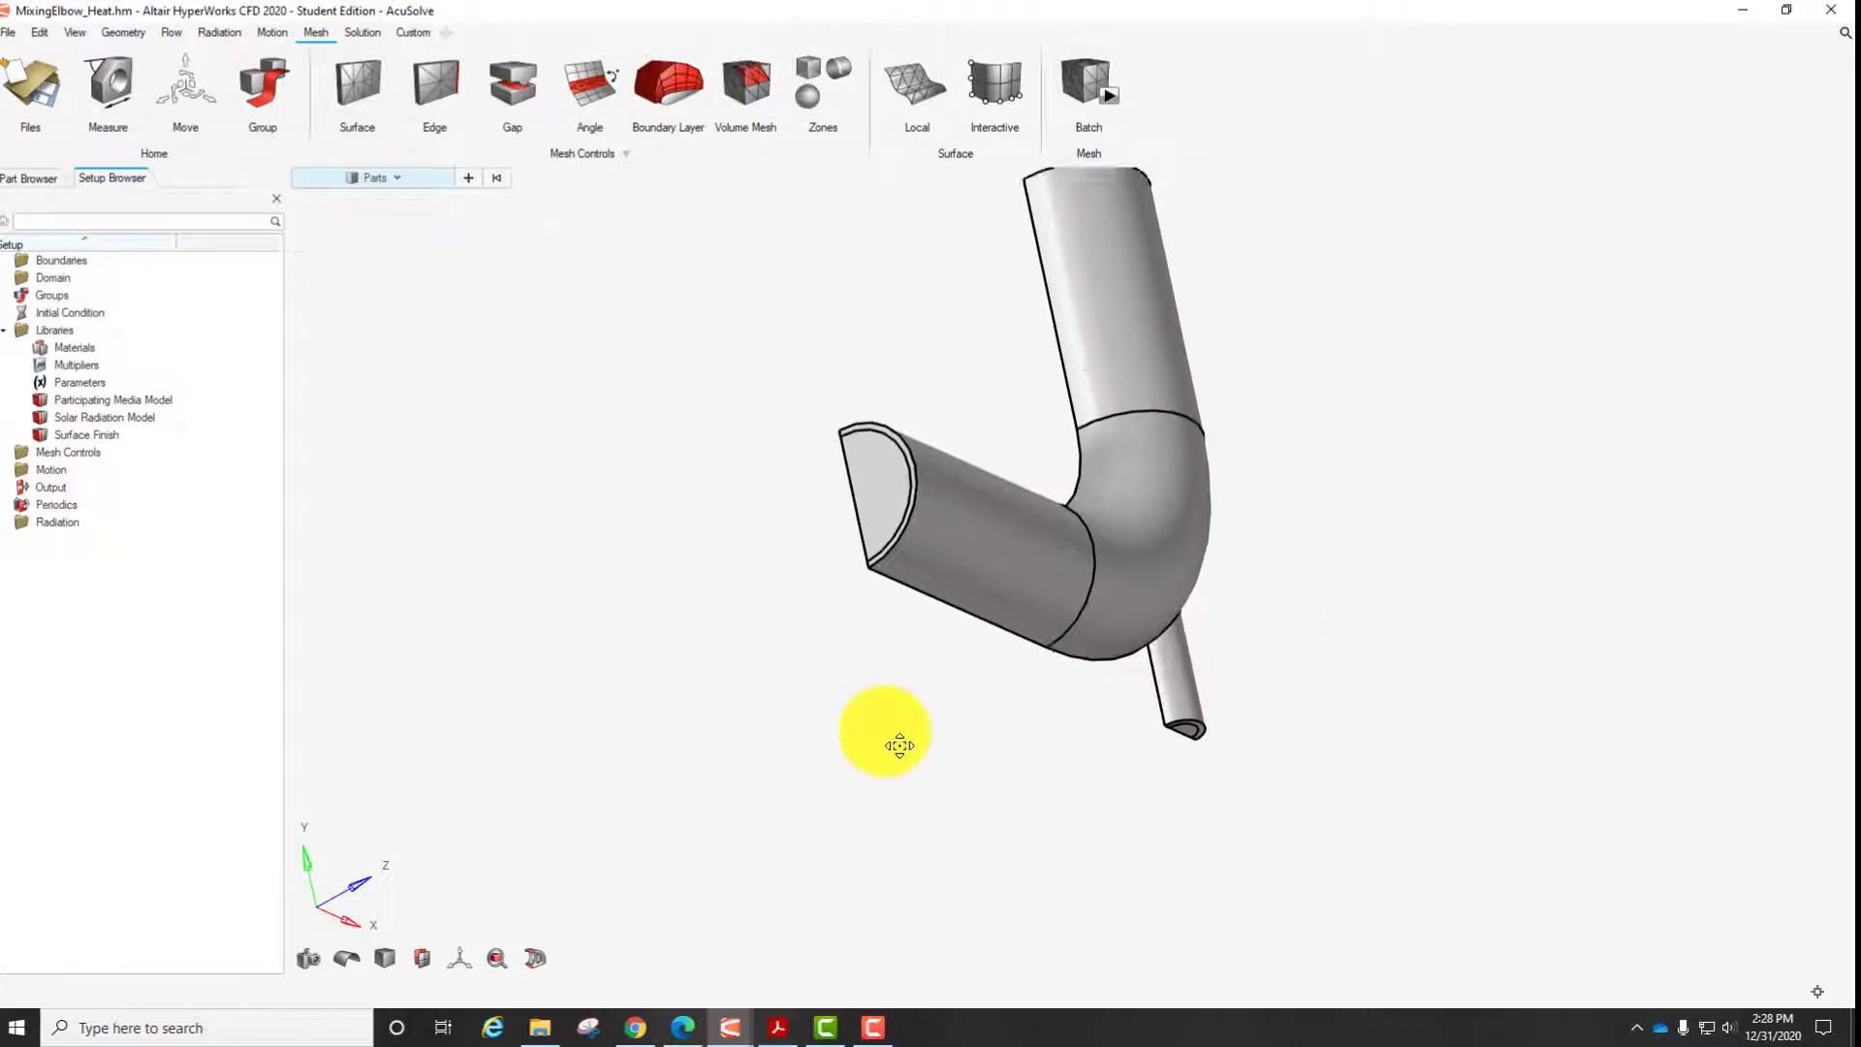
right_drag(900, 746, 650, 843)
mouse_move(618, 474)
middle_down()
mouse_move(683, 496)
mouse_move(1113, 513)
mouse_move(1234, 478)
middle_up()
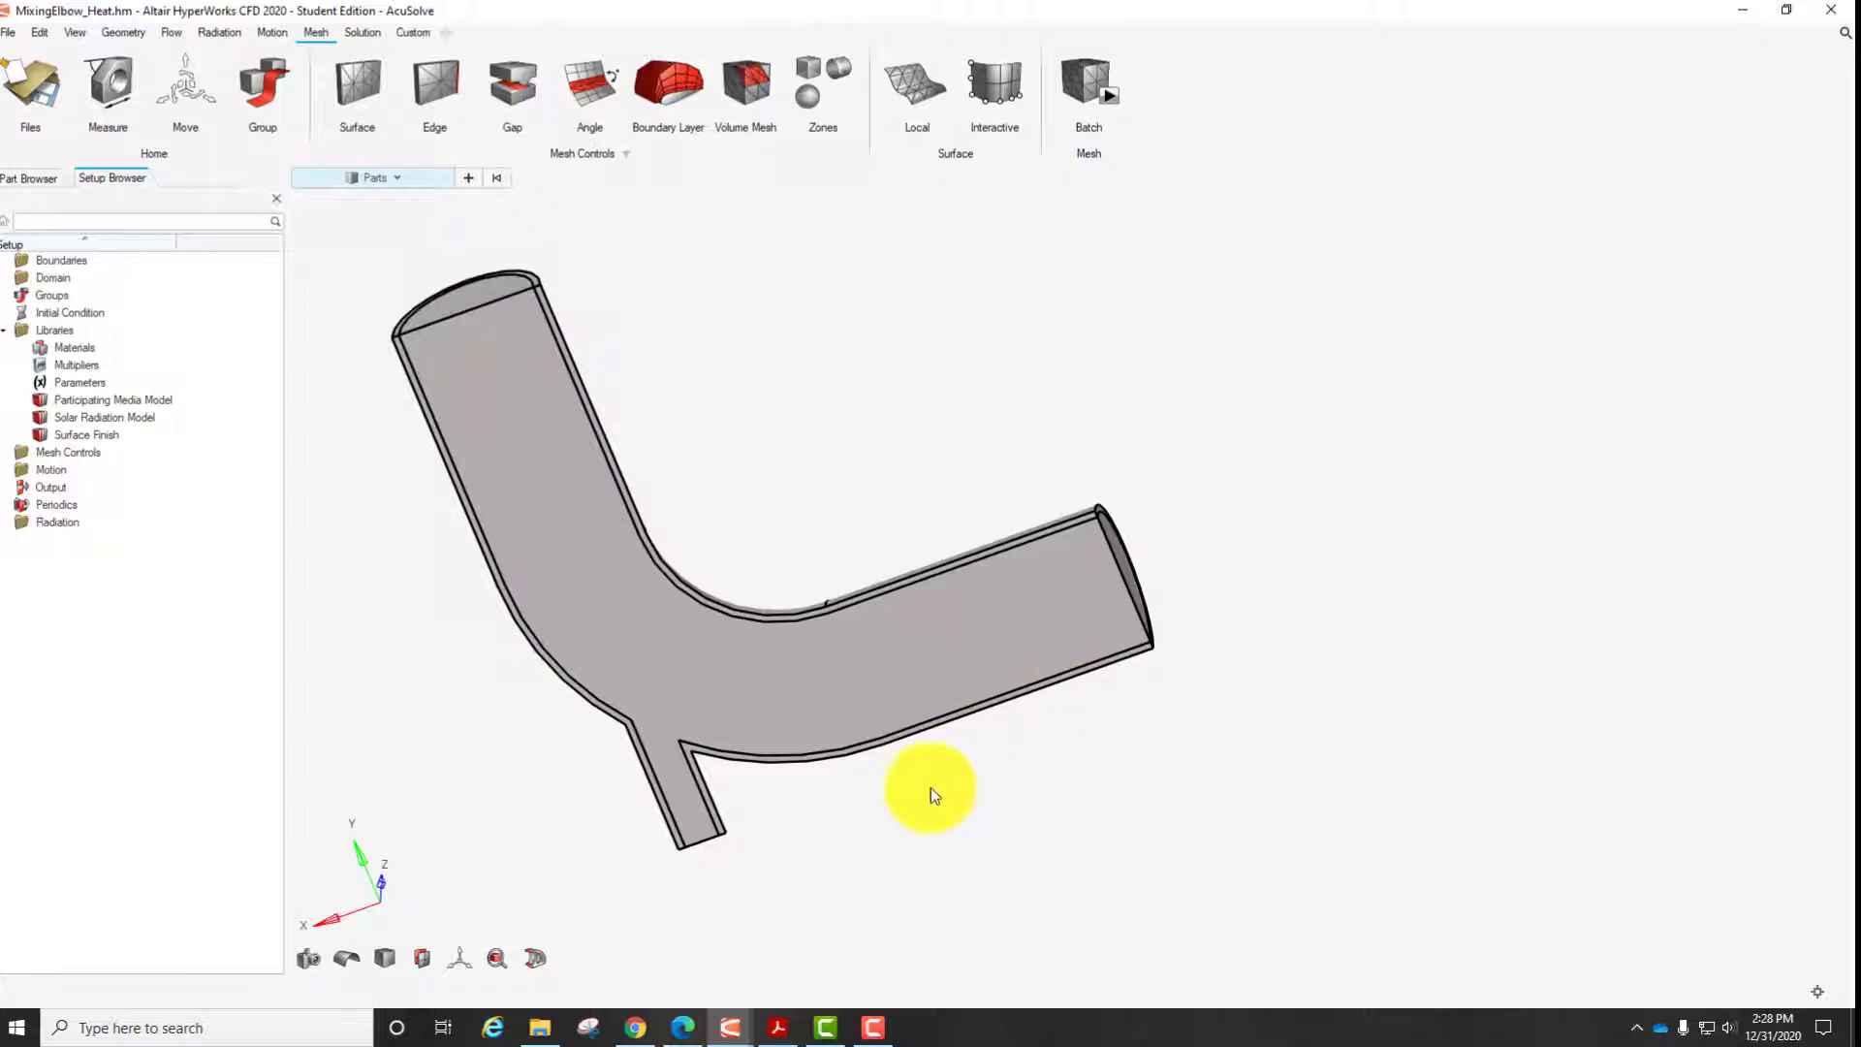
right_click(899, 767)
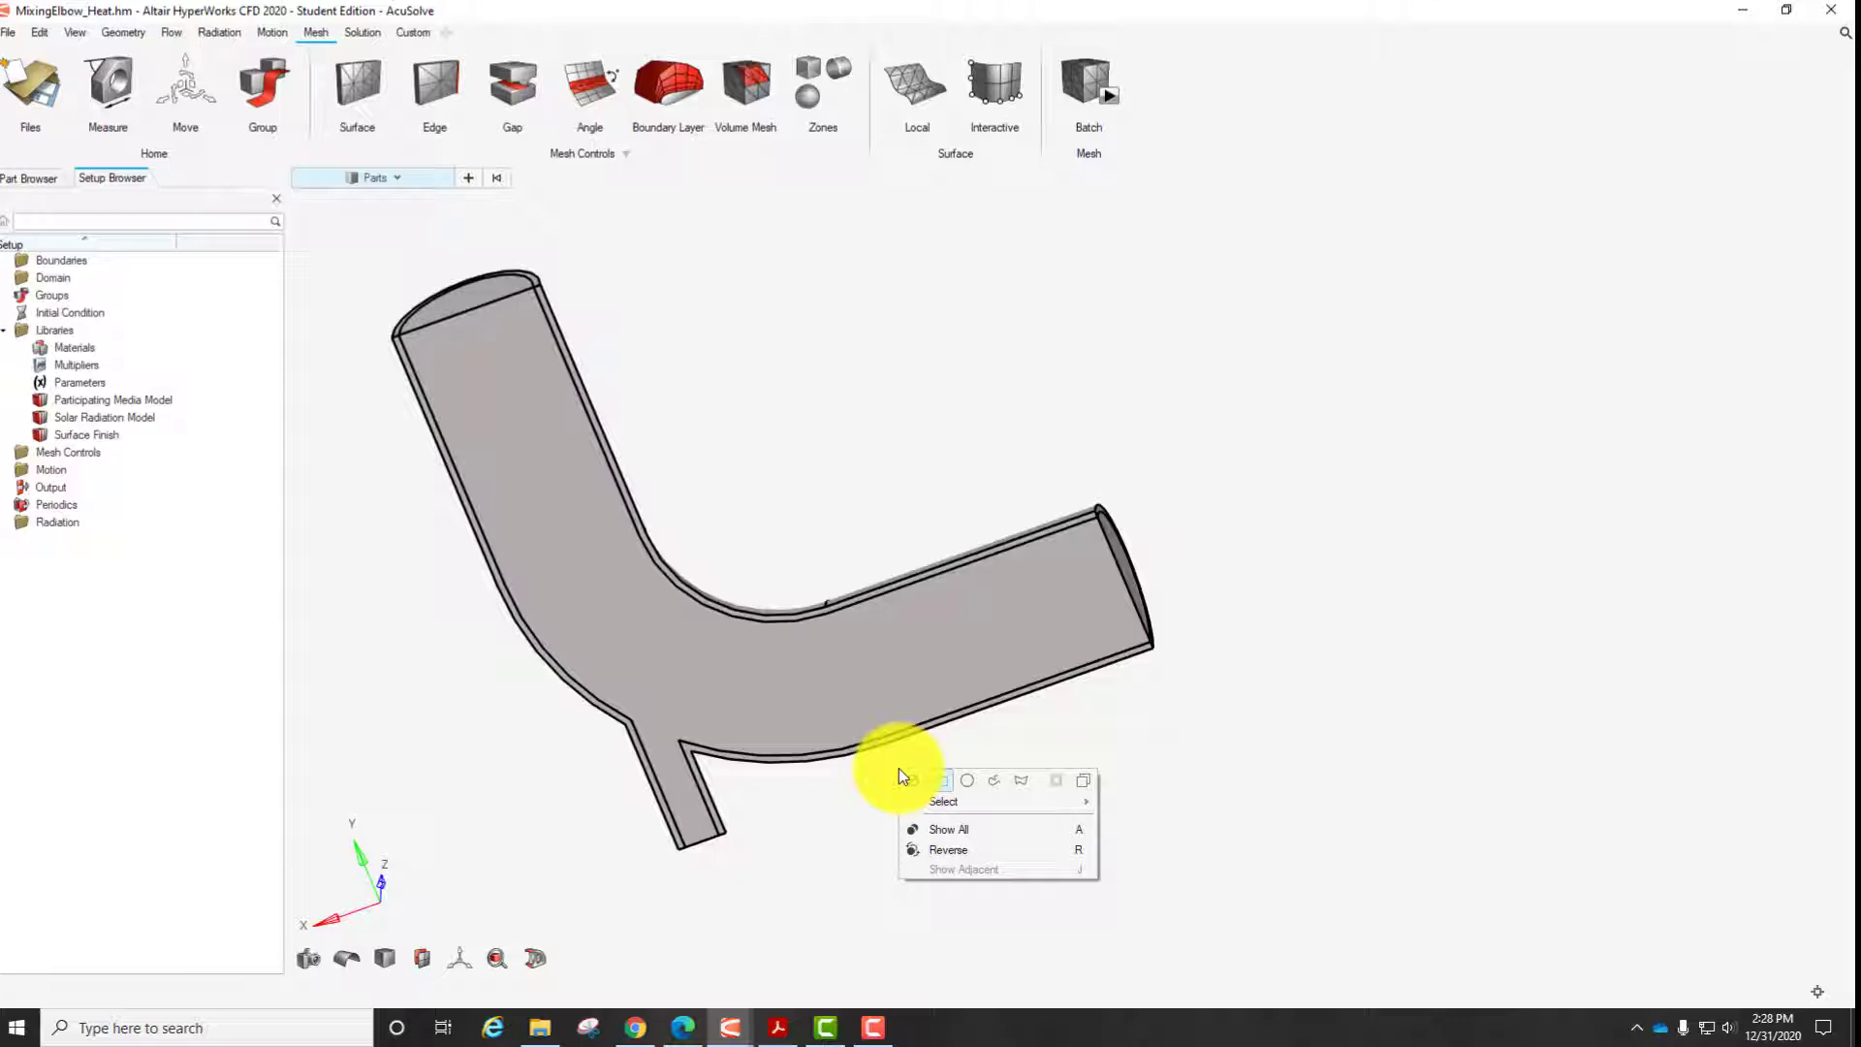
click(947, 498)
mouse_move(948, 497)
middle_down()
mouse_move(952, 552)
mouse_move(691, 549)
mouse_move(892, 540)
mouse_move(1076, 665)
mouse_move(715, 598)
mouse_move(607, 611)
mouse_move(1192, 610)
mouse_move(1329, 619)
mouse_move(1344, 655)
mouse_move(1329, 624)
middle_up()
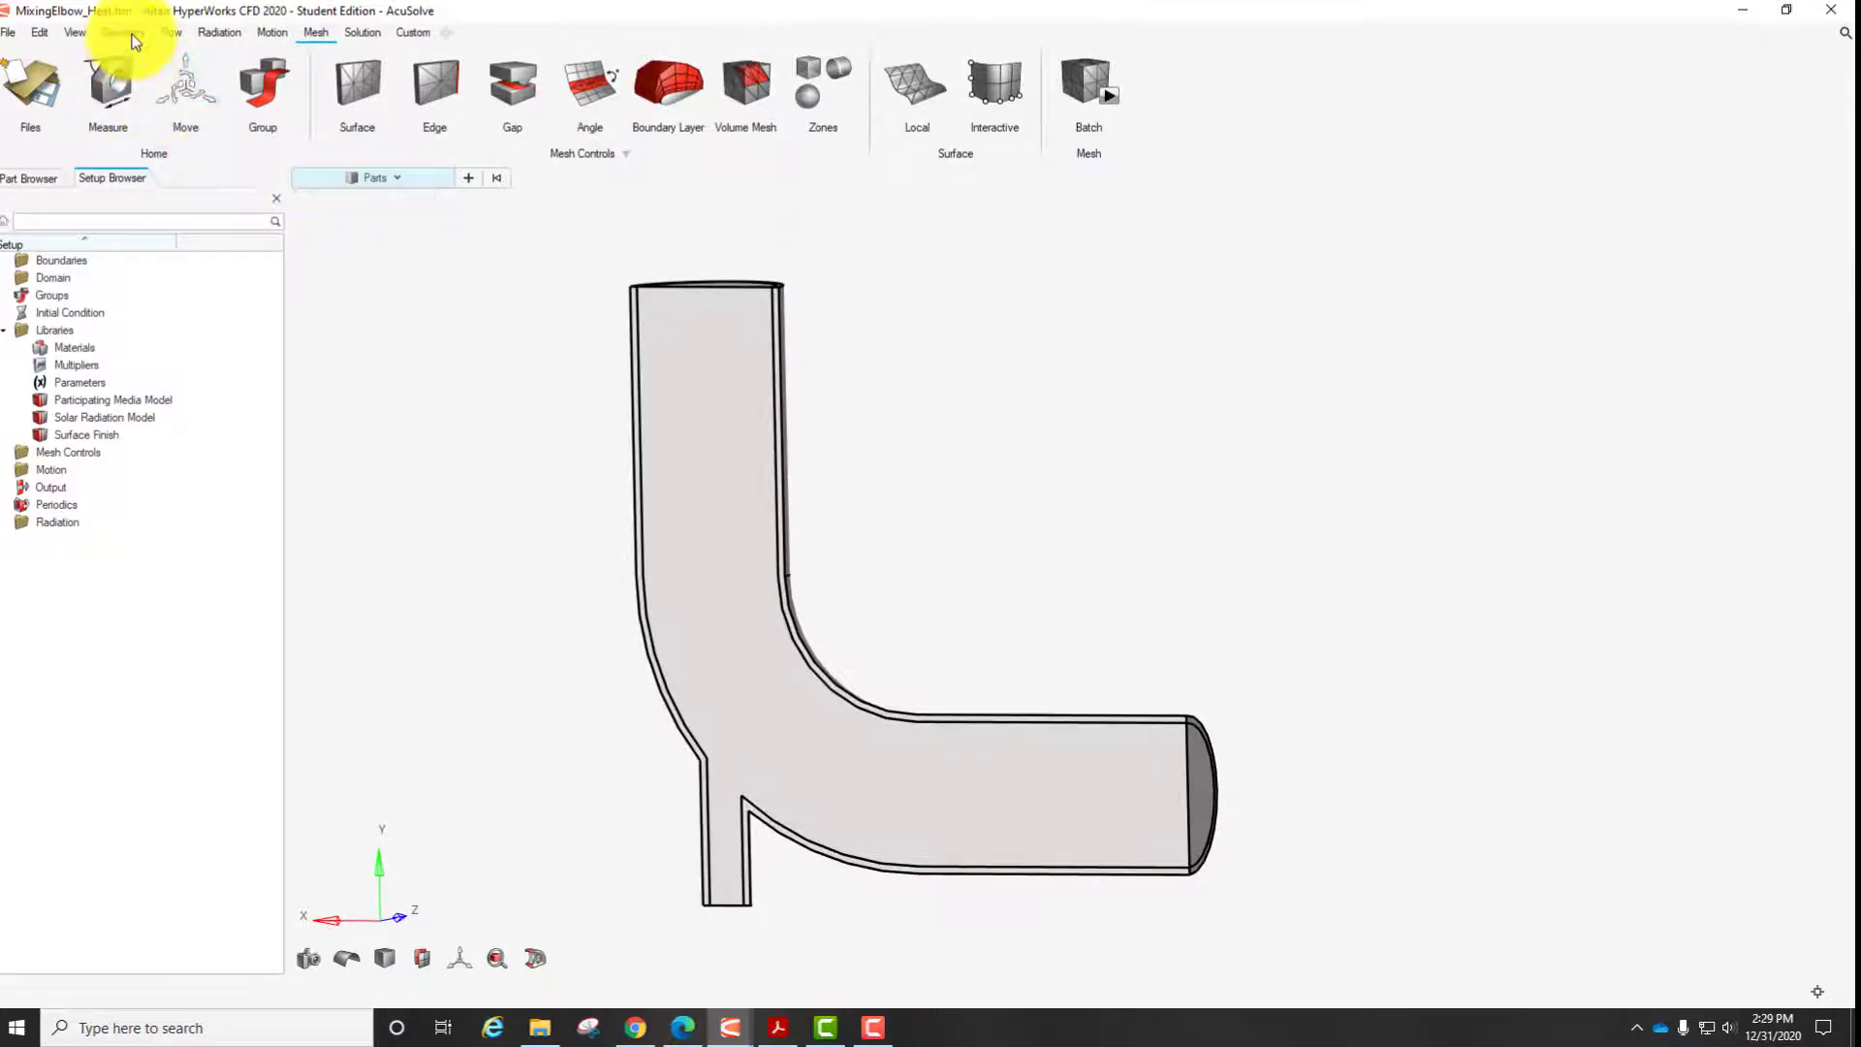
Enable heat transfer in the global physics settings and review the time, flow, multifluid and solver control settings.
click(171, 33)
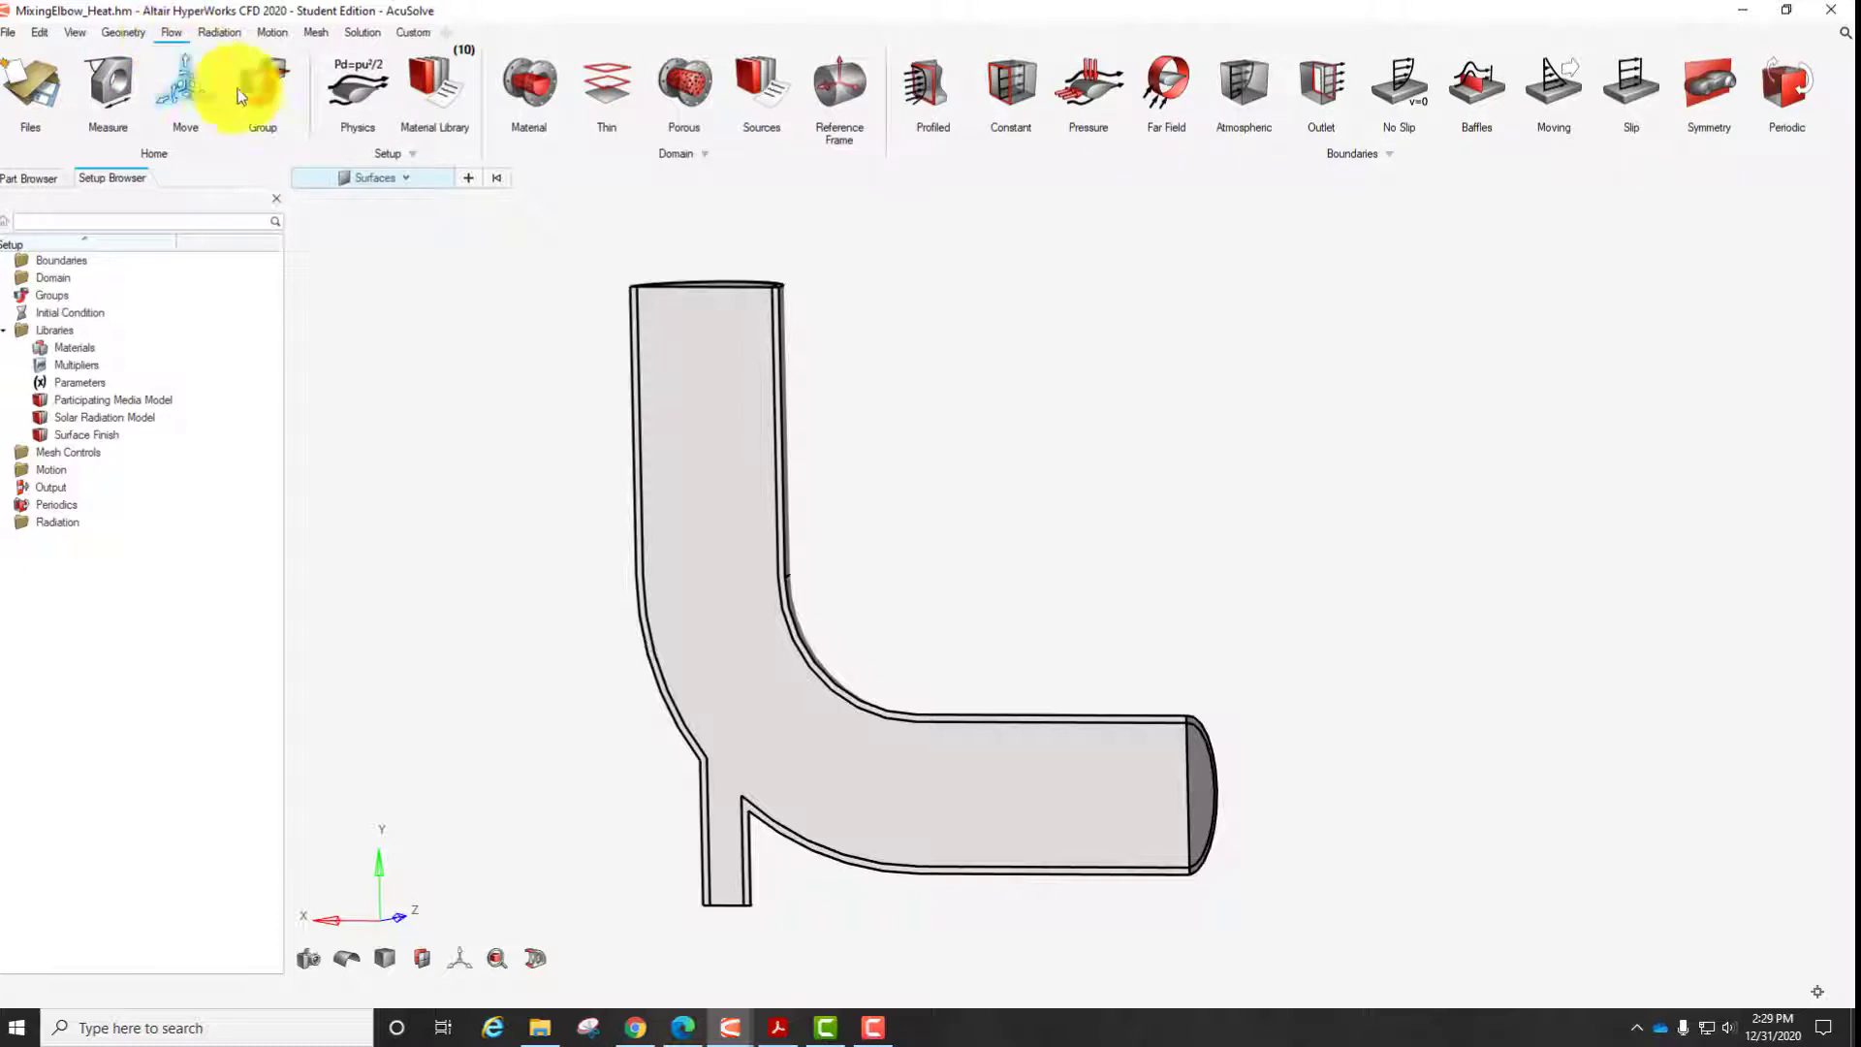
click(363, 95)
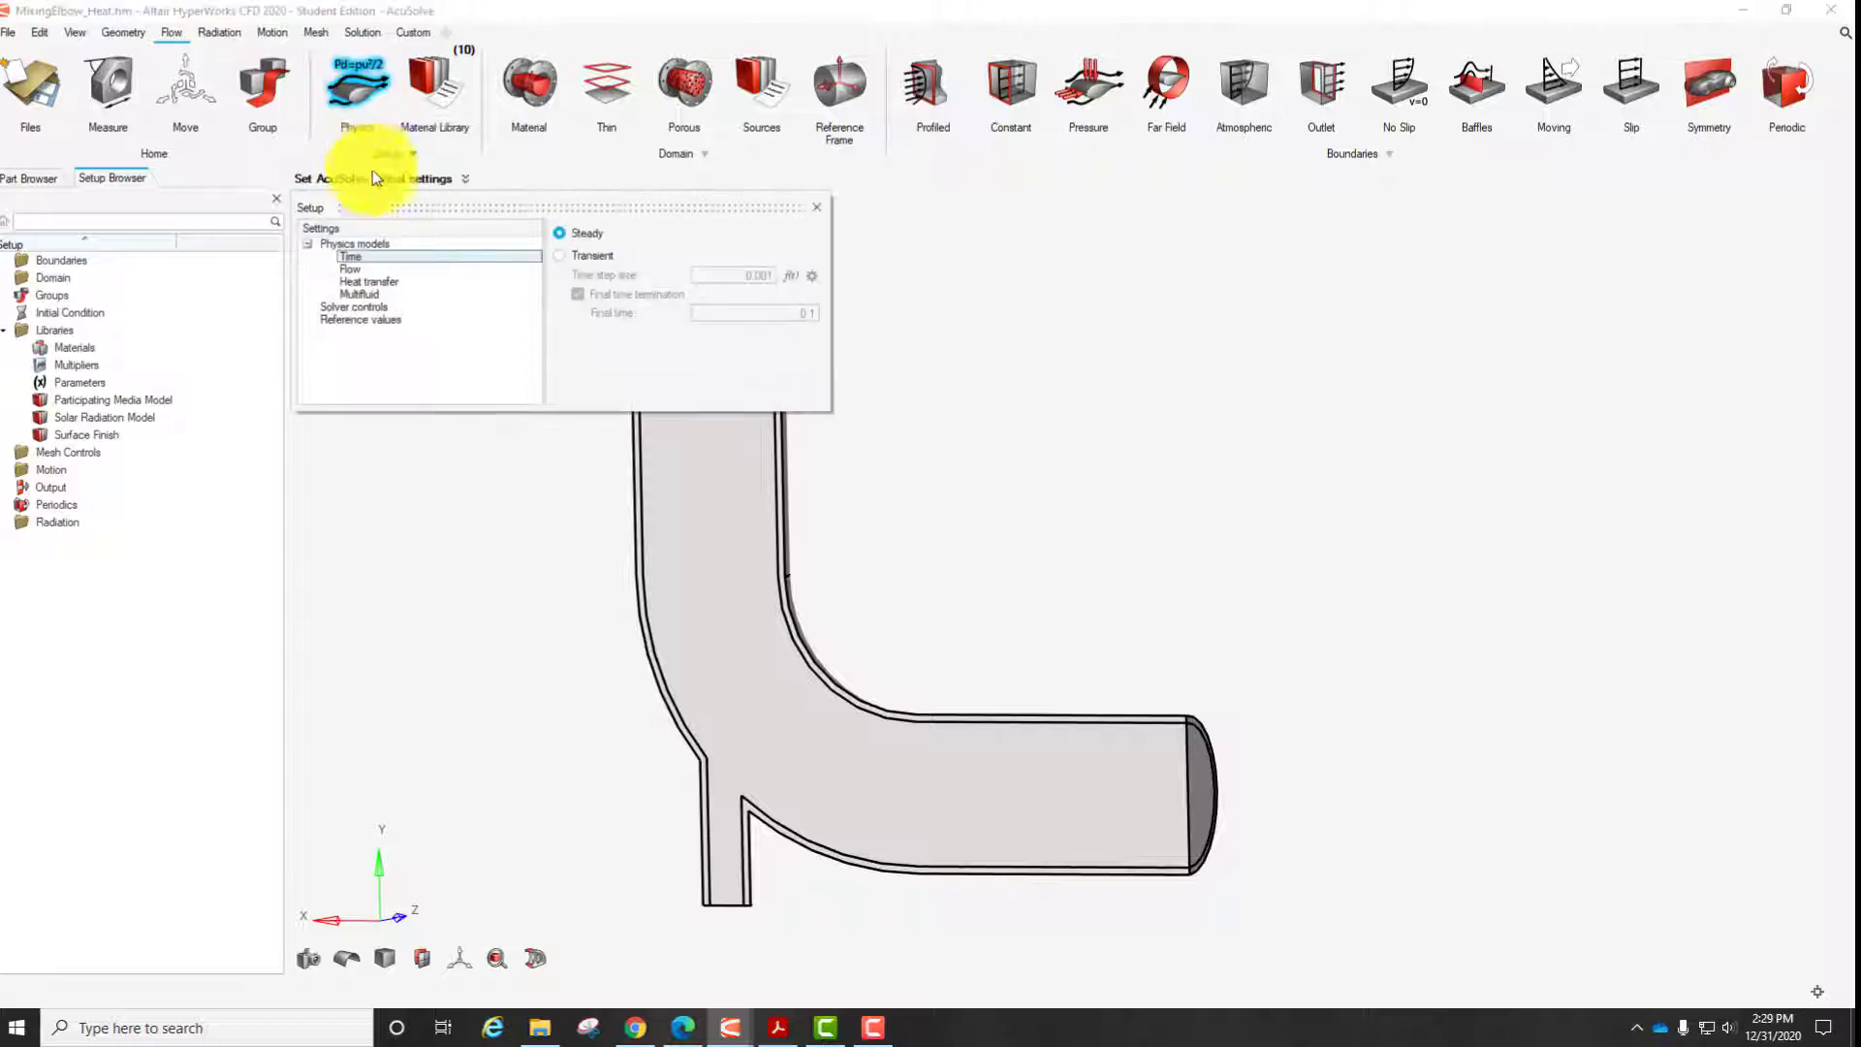
drag(340, 187, 893, 282)
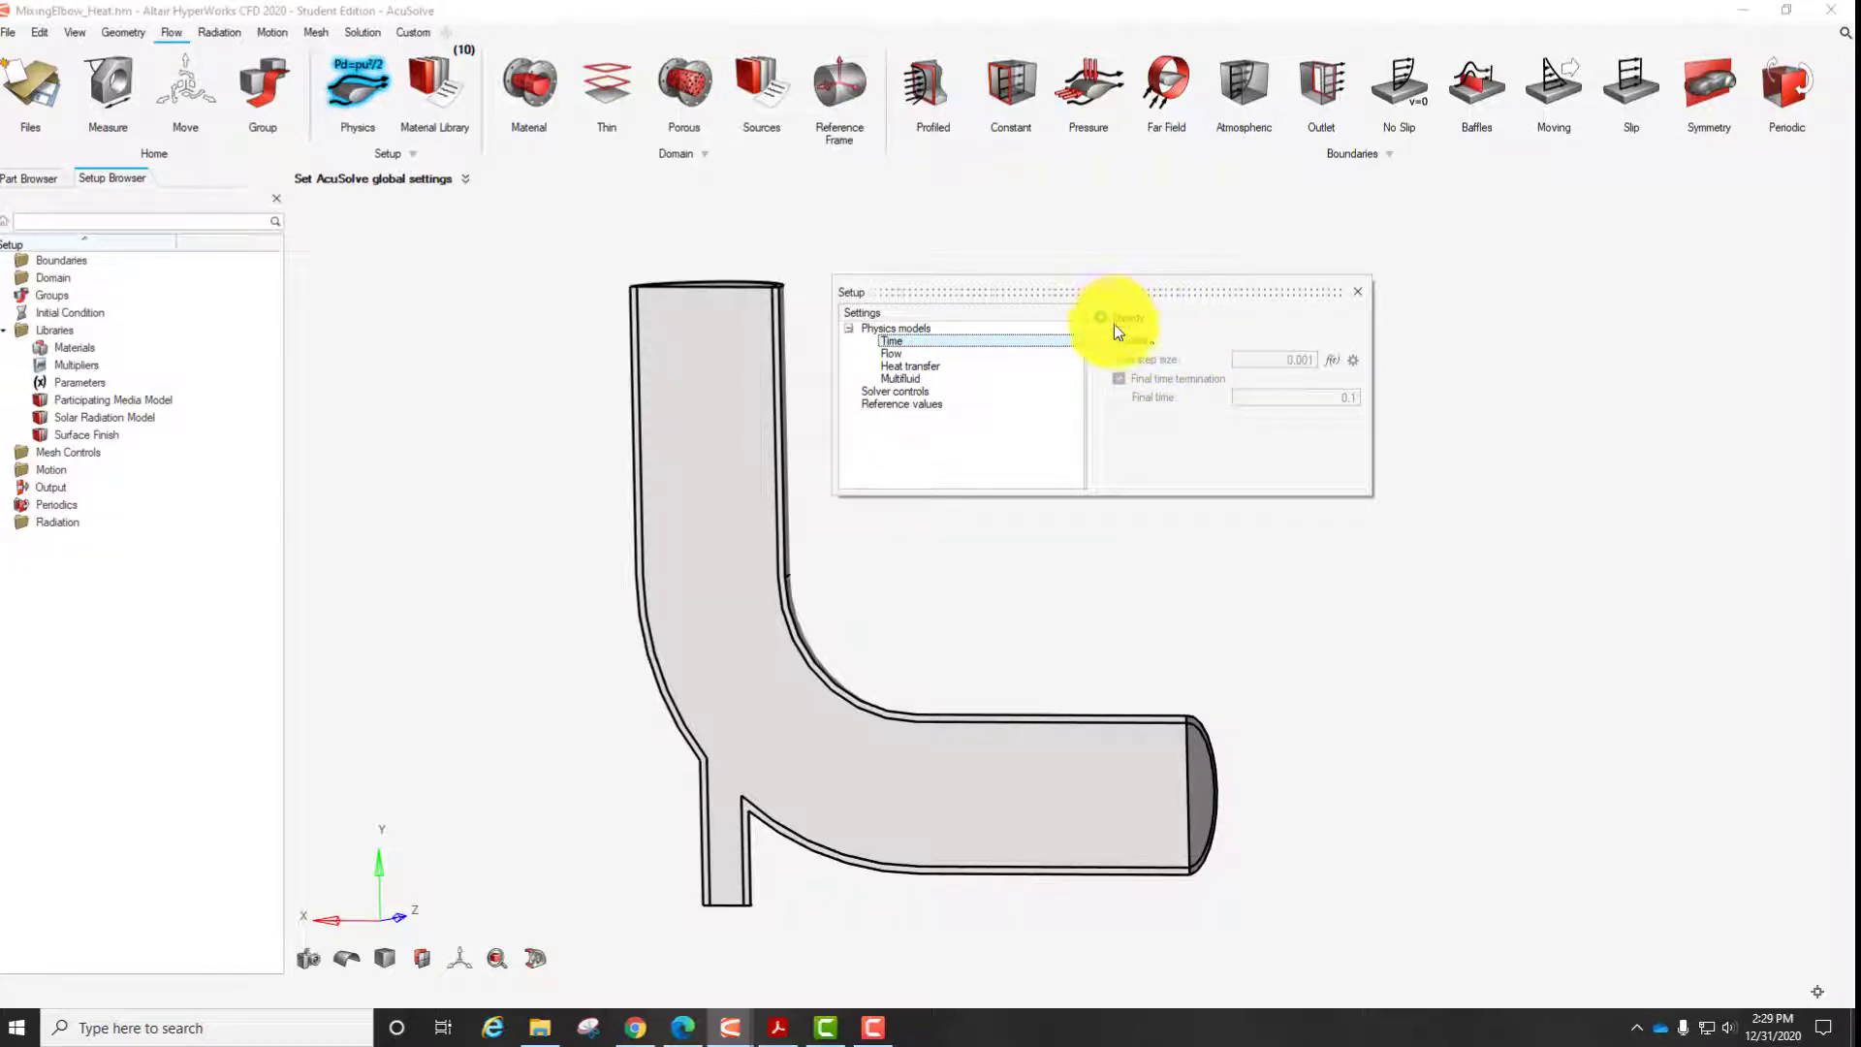
click(917, 352)
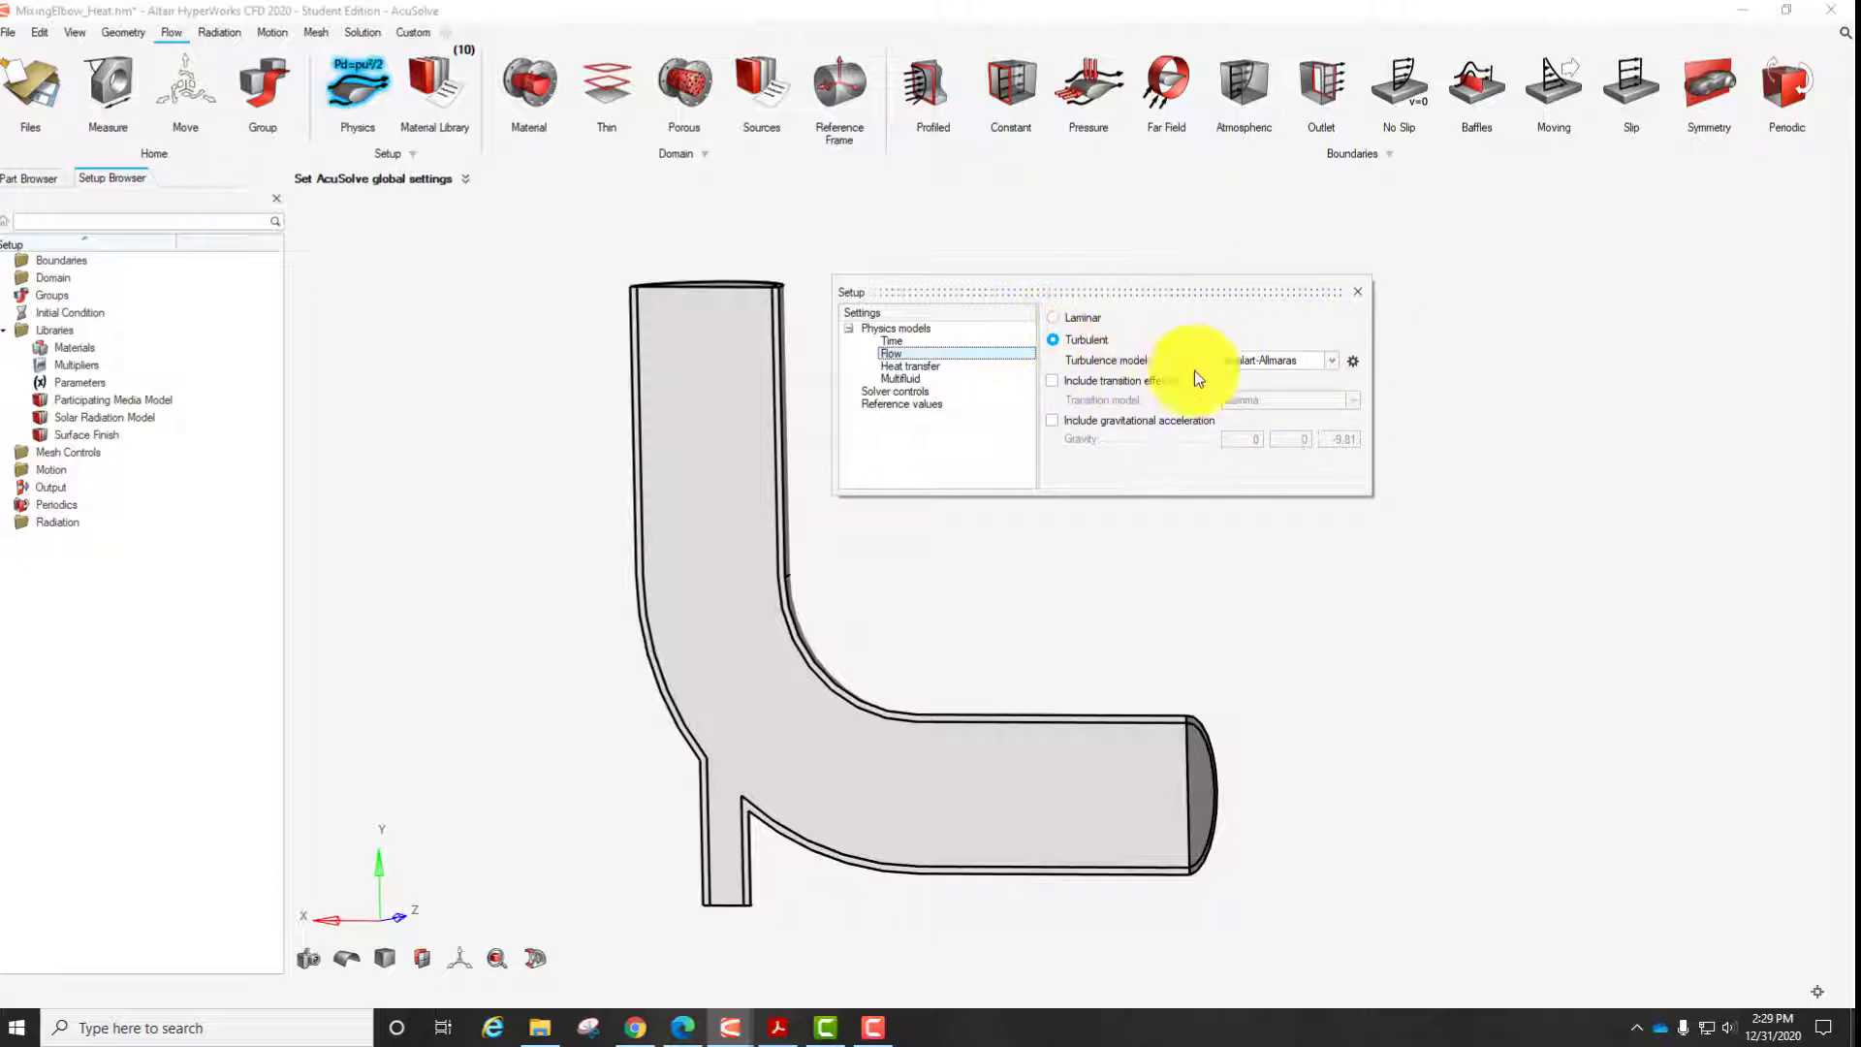
click(932, 366)
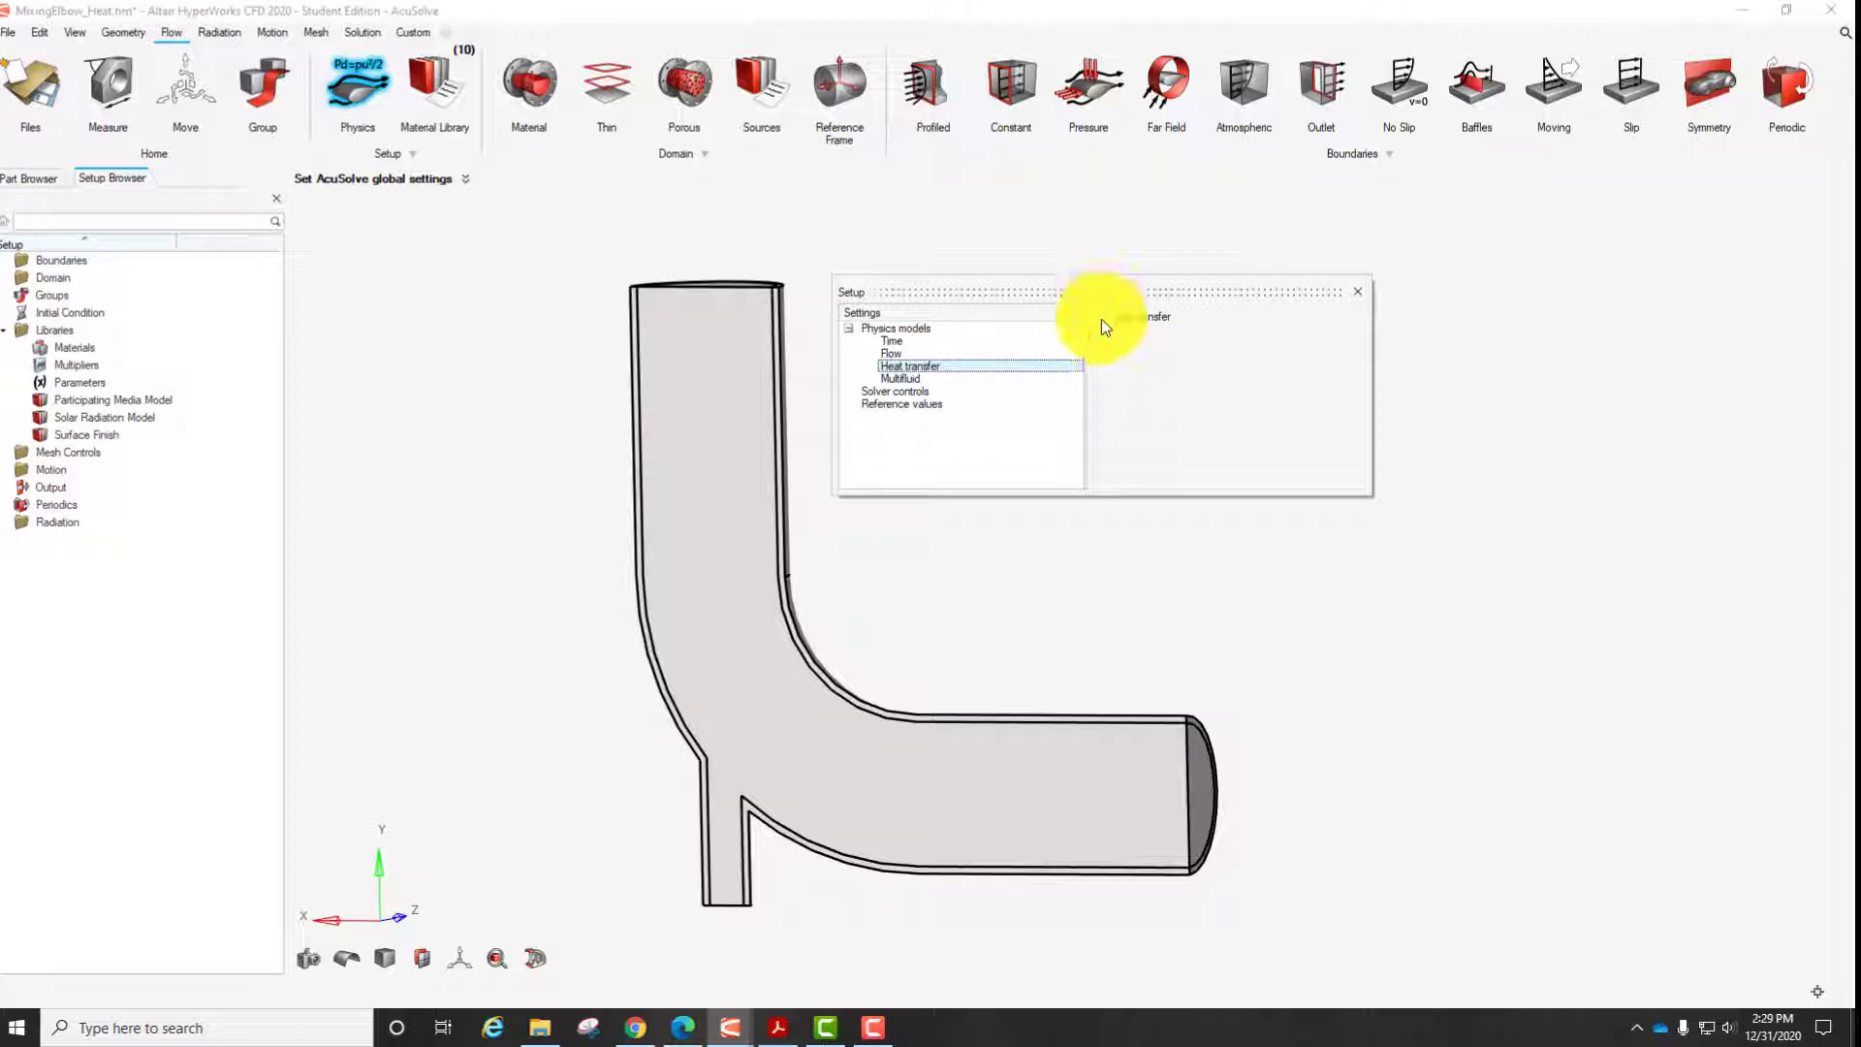
click(1100, 317)
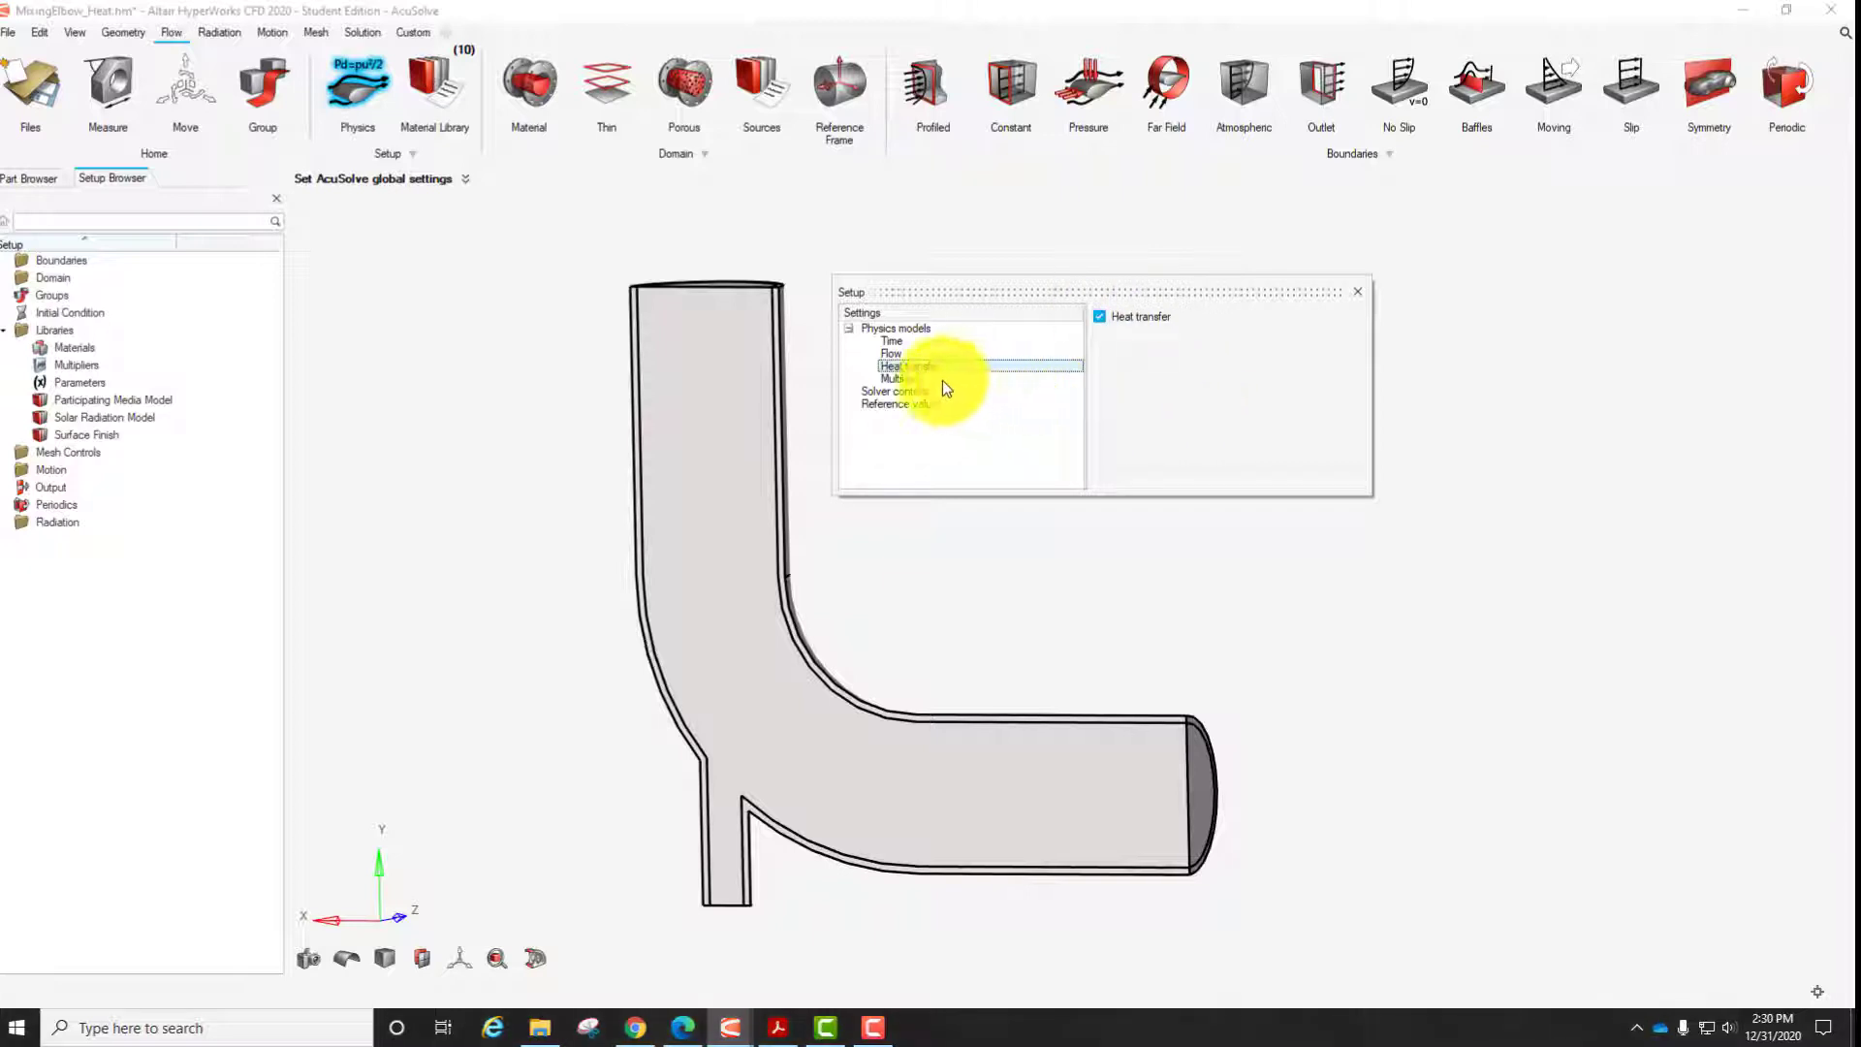
click(895, 379)
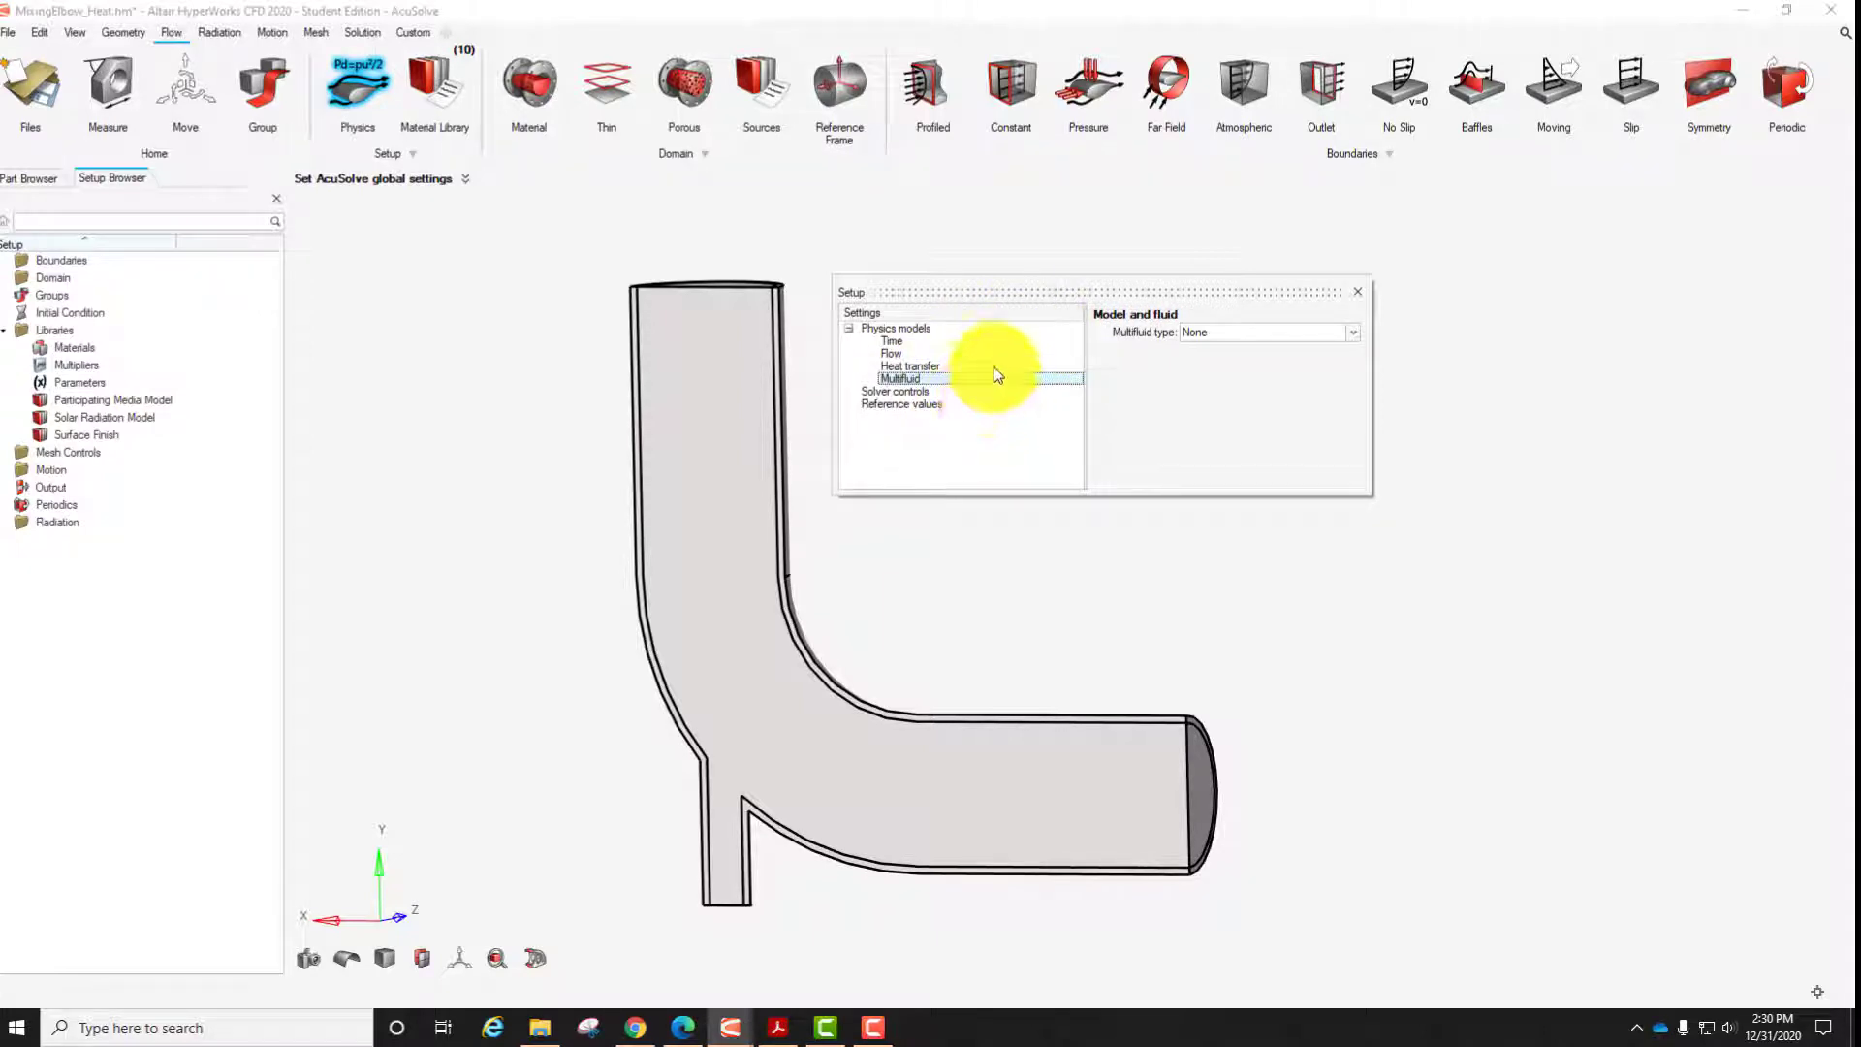
click(901, 393)
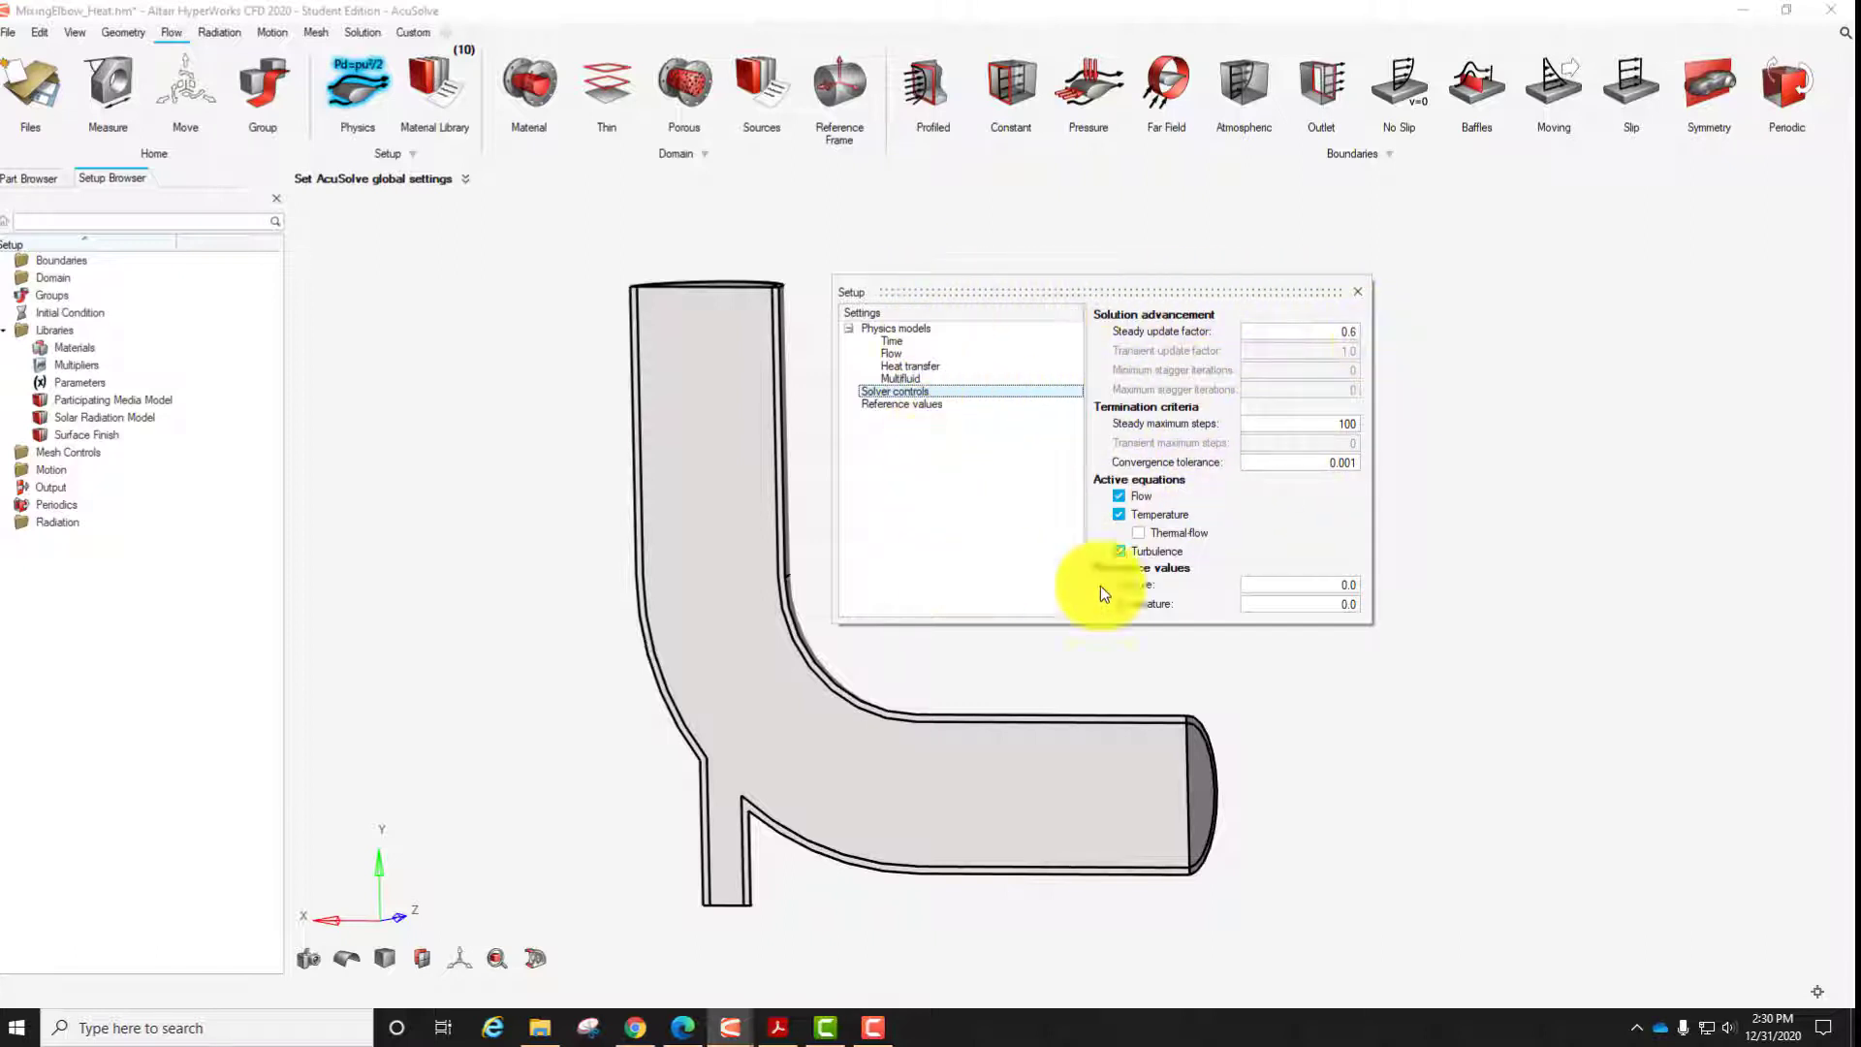
click(1356, 295)
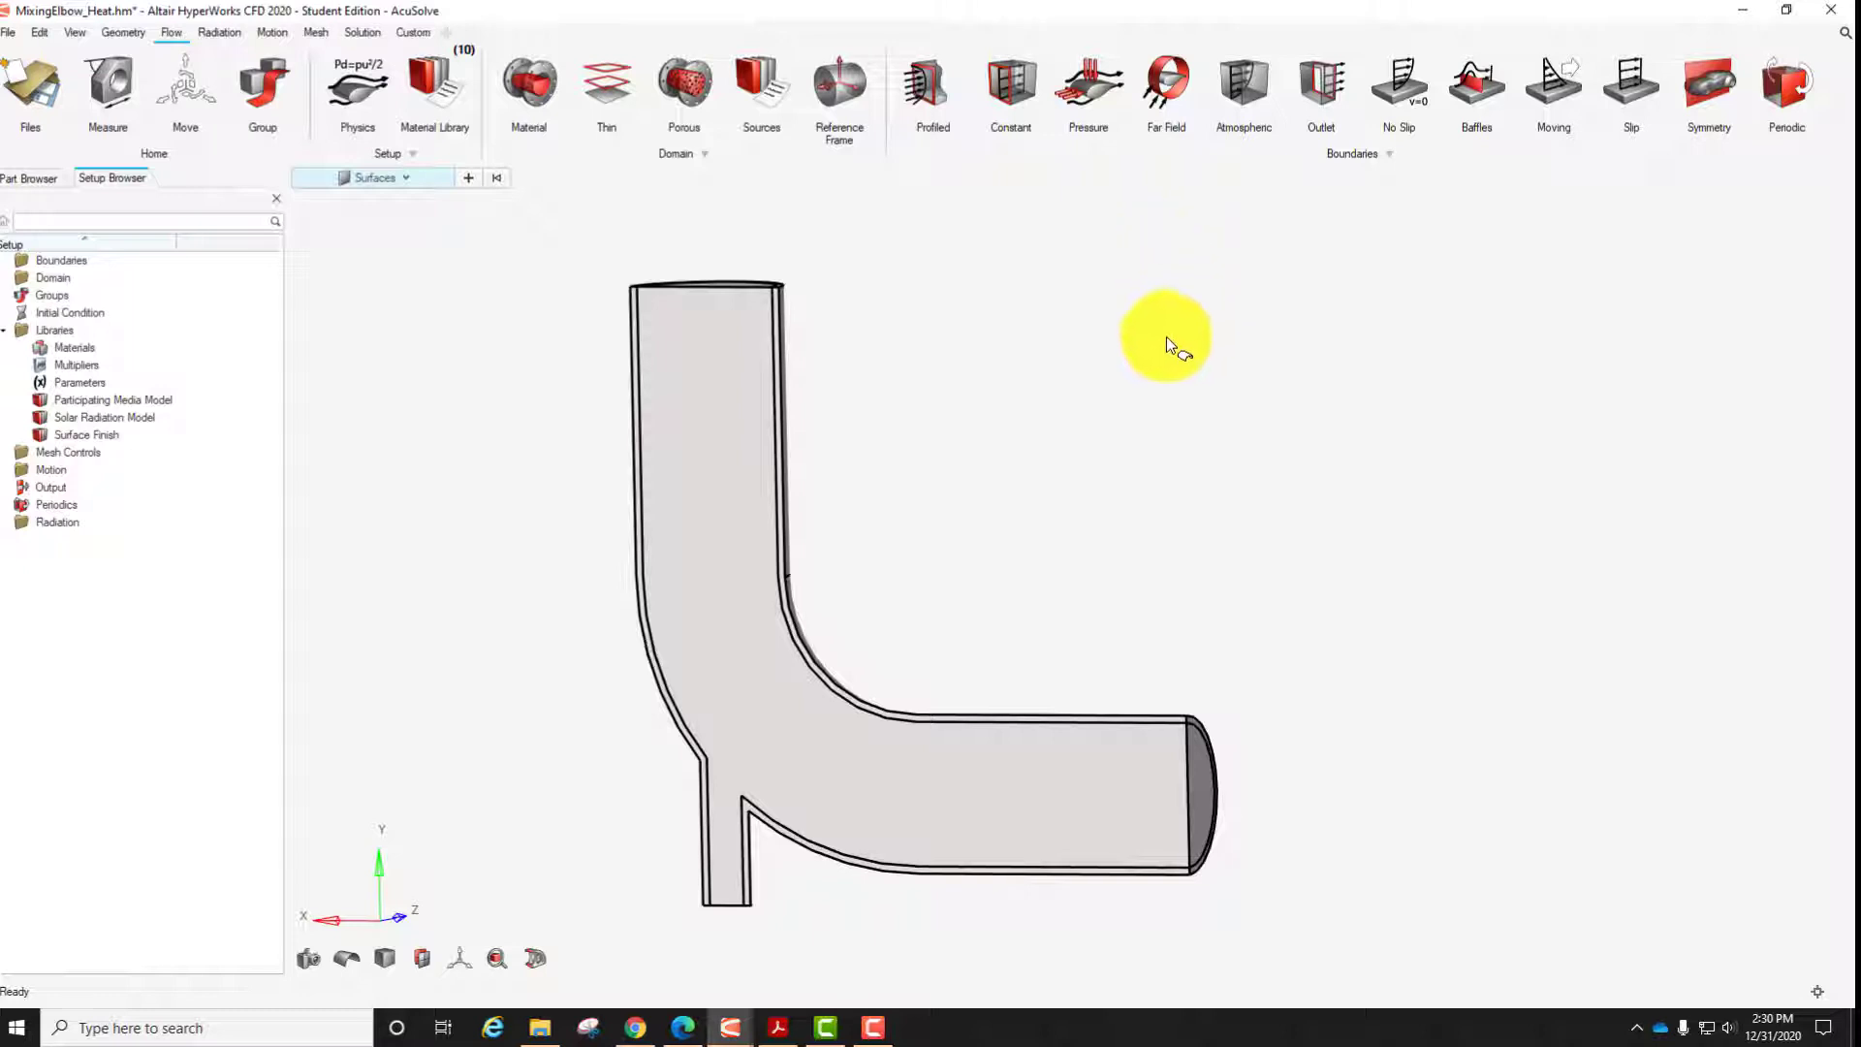
Examine the elbow's end faces, inner fluid region, outer pipe wall and small side branch.
mouse_move(1295, 531)
right_down()
mouse_move(1100, 573)
mouse_move(615, 553)
mouse_move(1101, 615)
mouse_move(1123, 683)
mouse_move(1088, 707)
mouse_move(1101, 602)
mouse_move(1109, 636)
mouse_move(1214, 716)
mouse_move(1328, 730)
mouse_move(839, 659)
right_up()
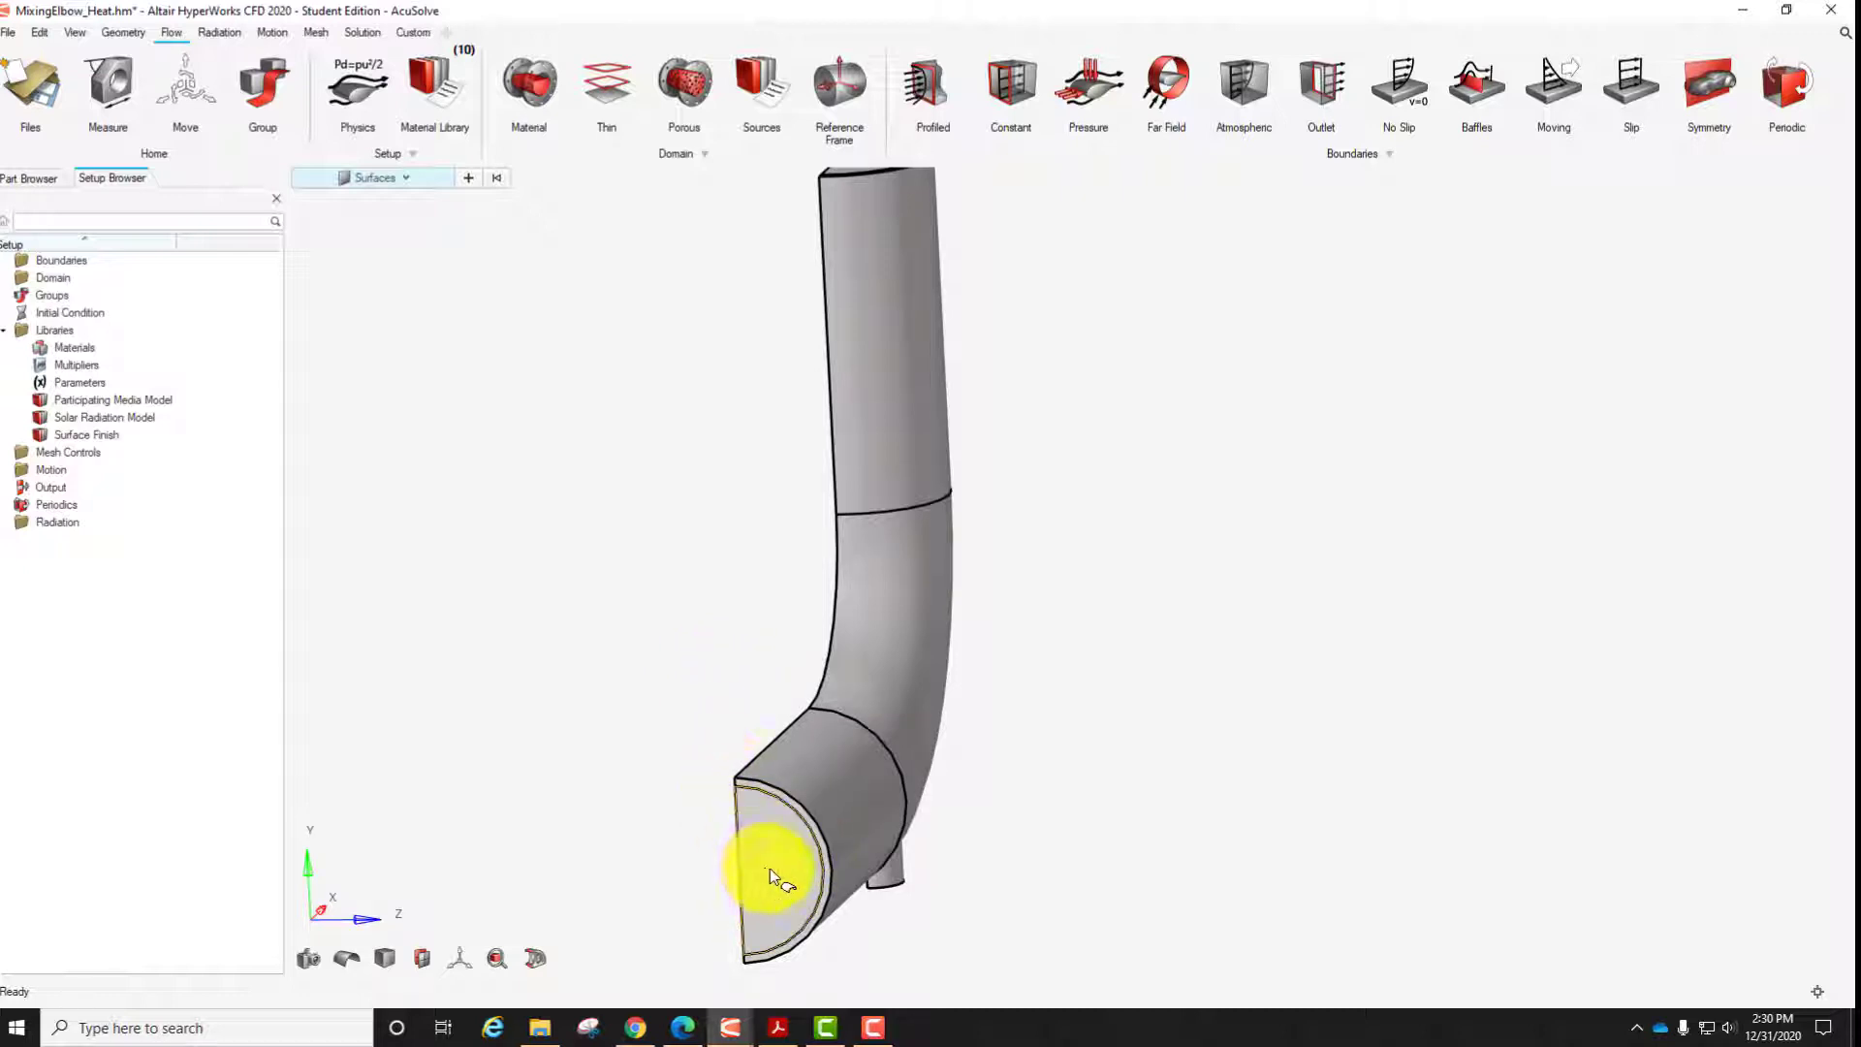
right_drag(802, 781, 1058, 740)
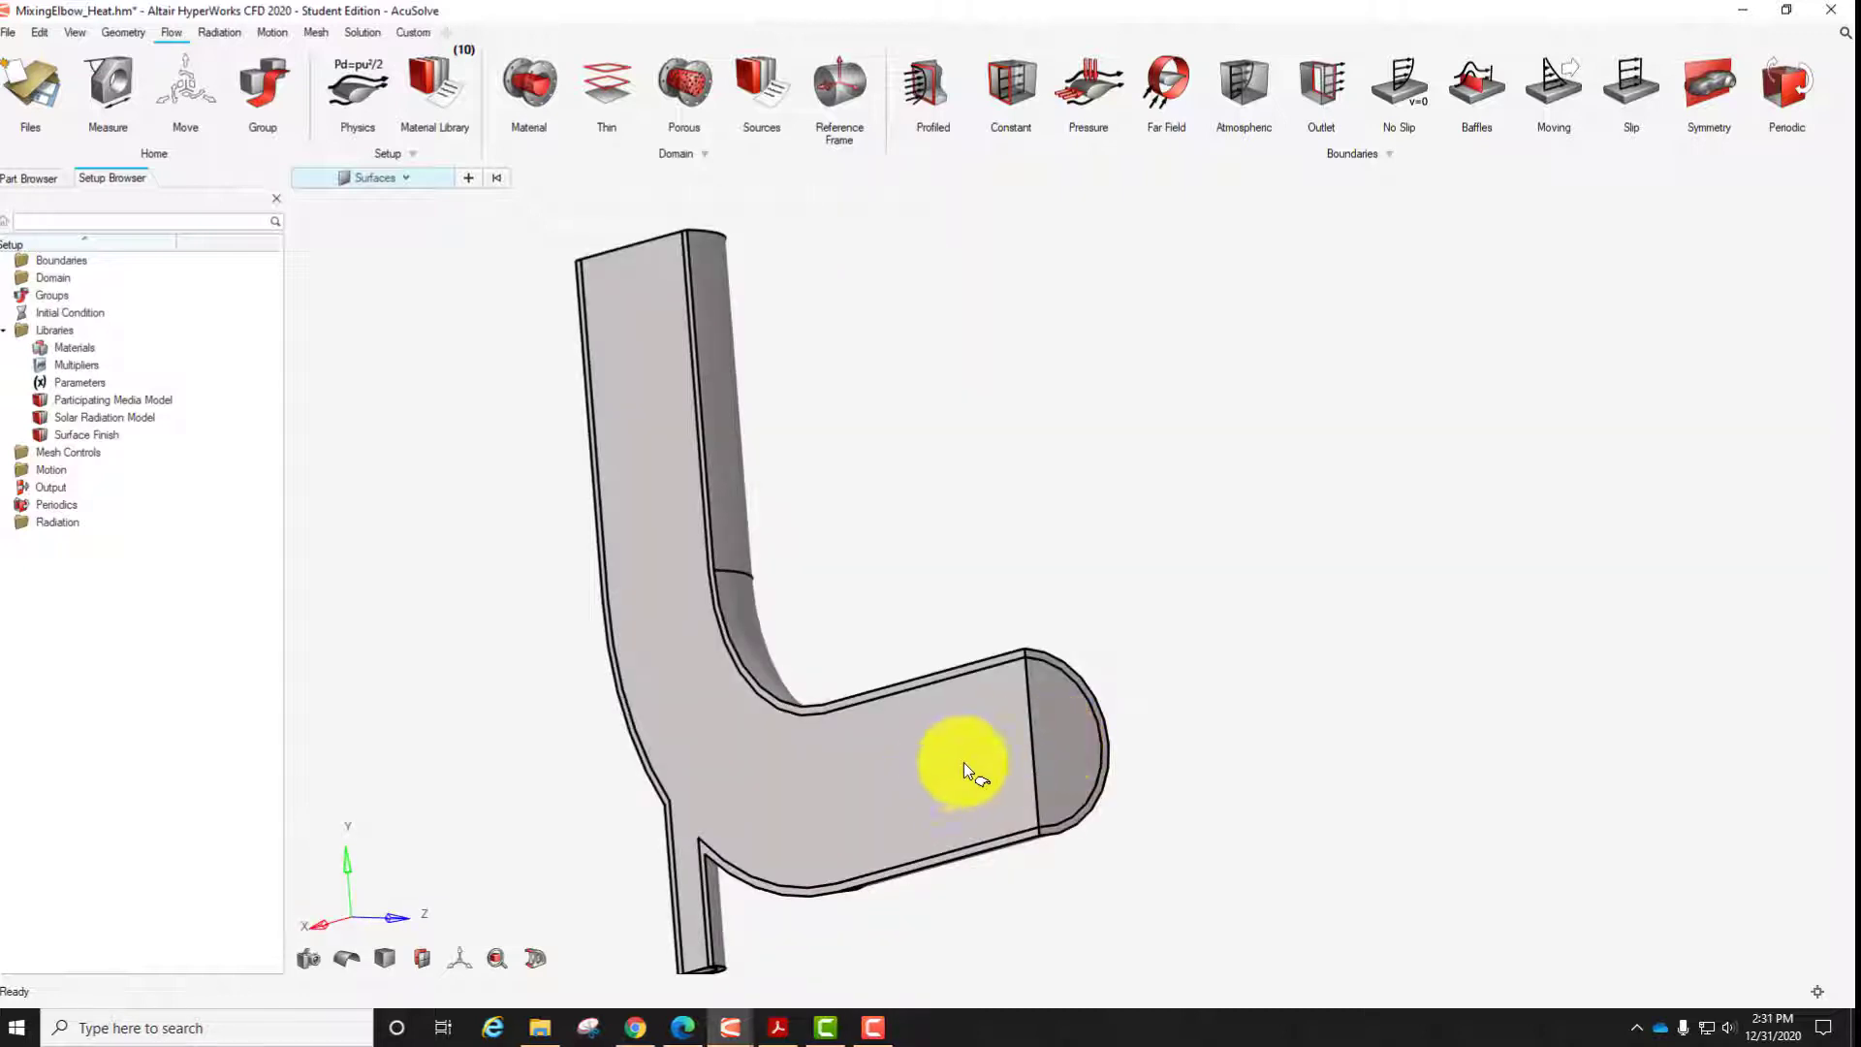
mouse_move(1149, 558)
right_down()
mouse_move(872, 623)
mouse_move(544, 573)
mouse_move(582, 569)
mouse_move(608, 600)
mouse_move(743, 635)
mouse_move(1159, 678)
mouse_move(1288, 623)
right_up()
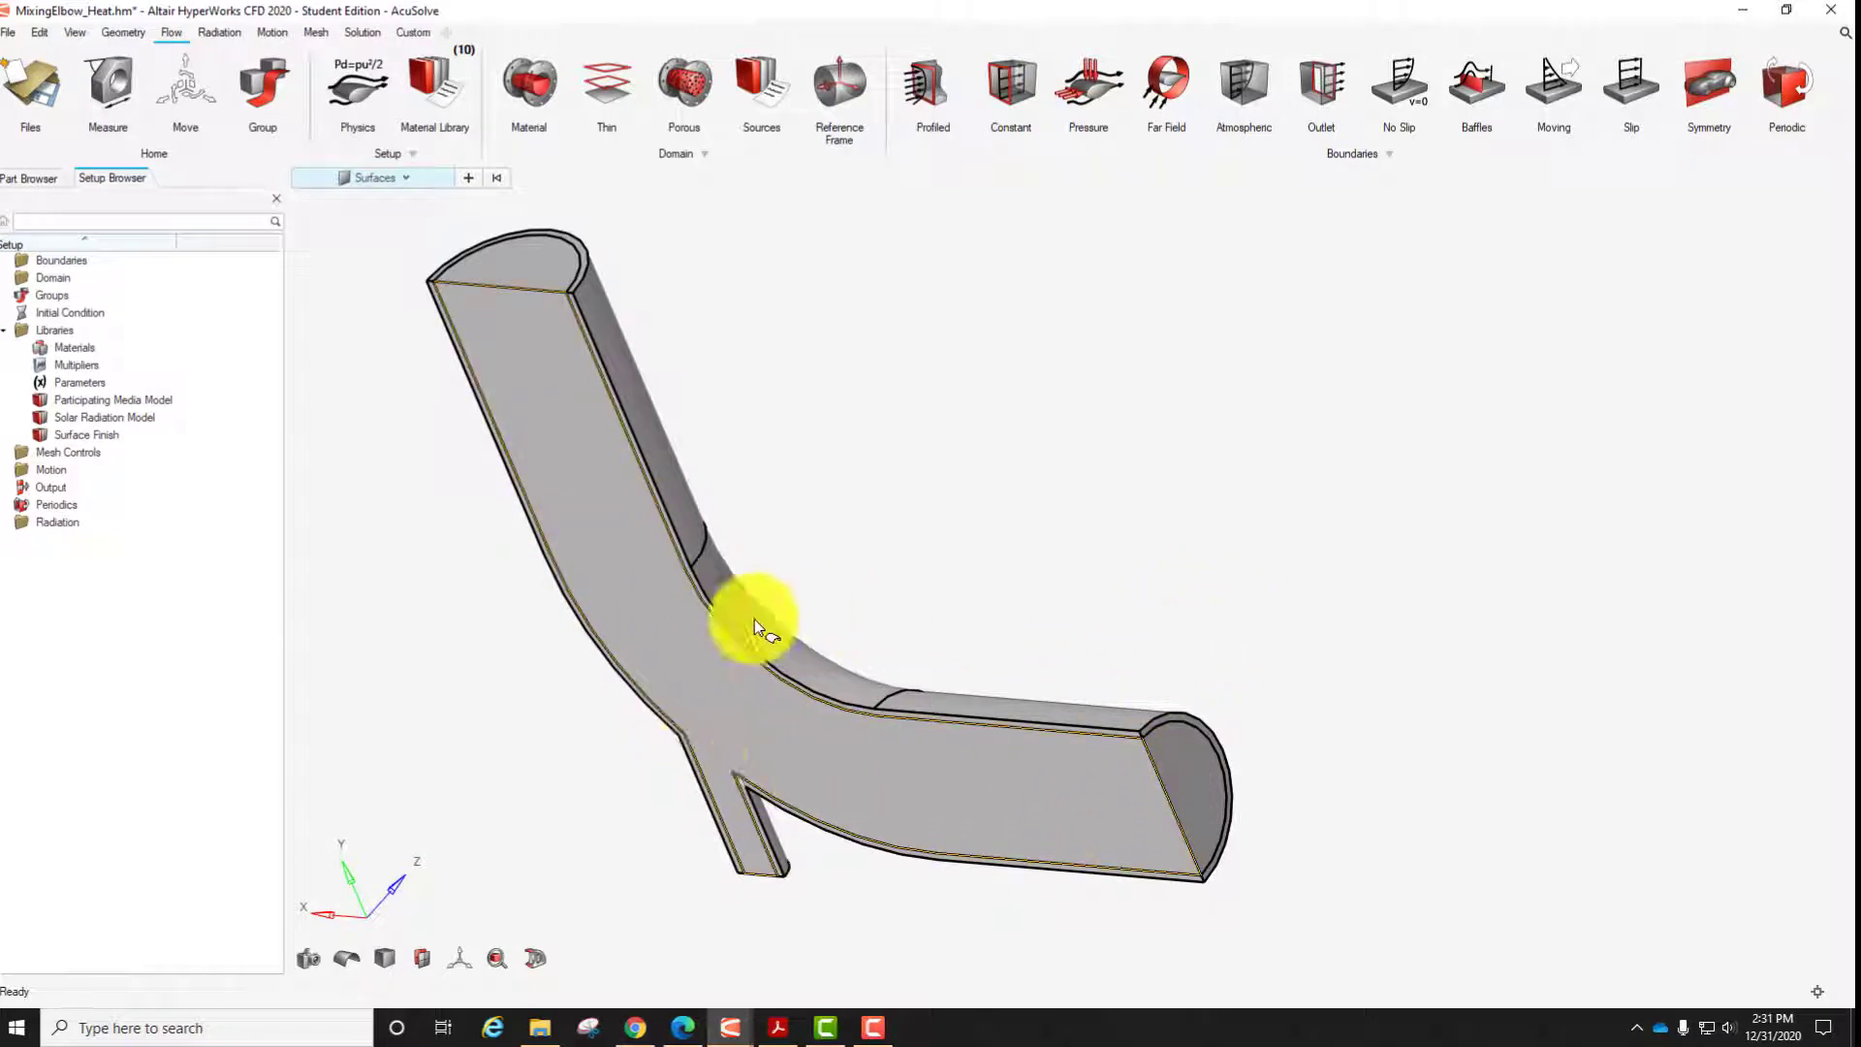
right_drag(754, 619, 1272, 430)
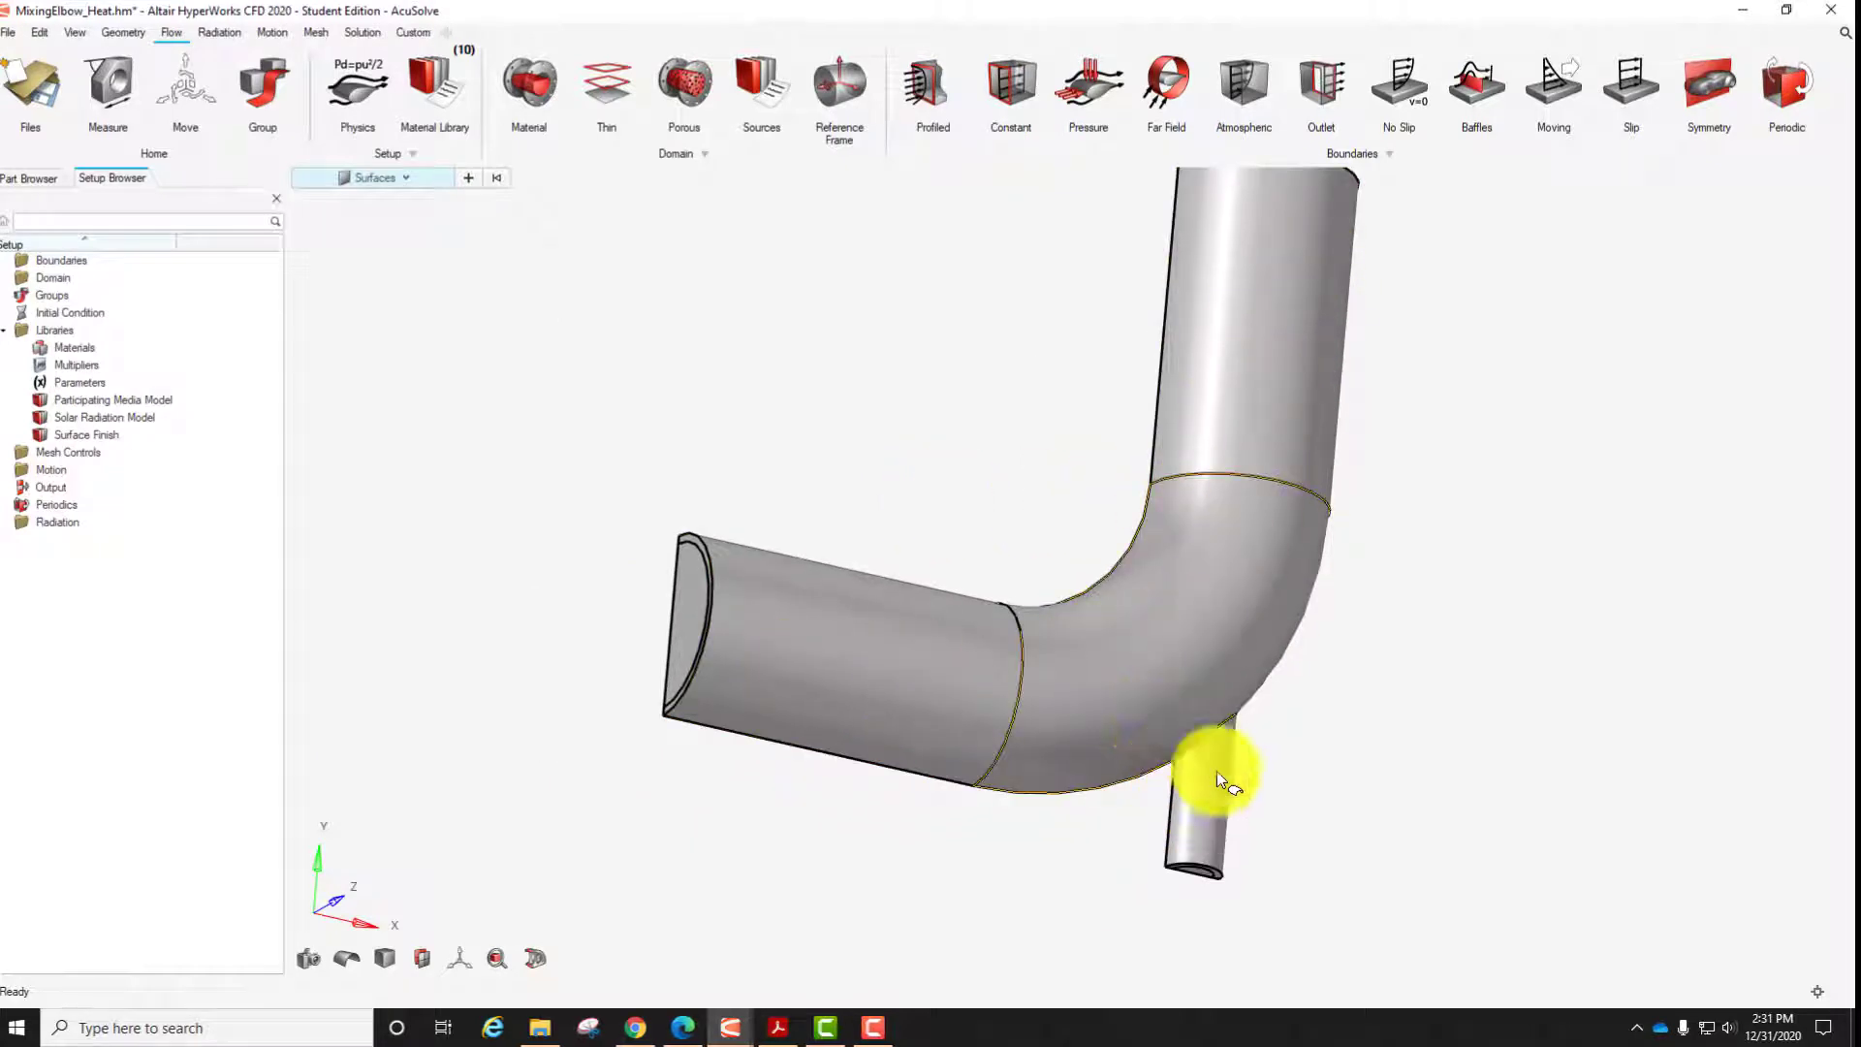
right_drag(853, 394, 955, 404)
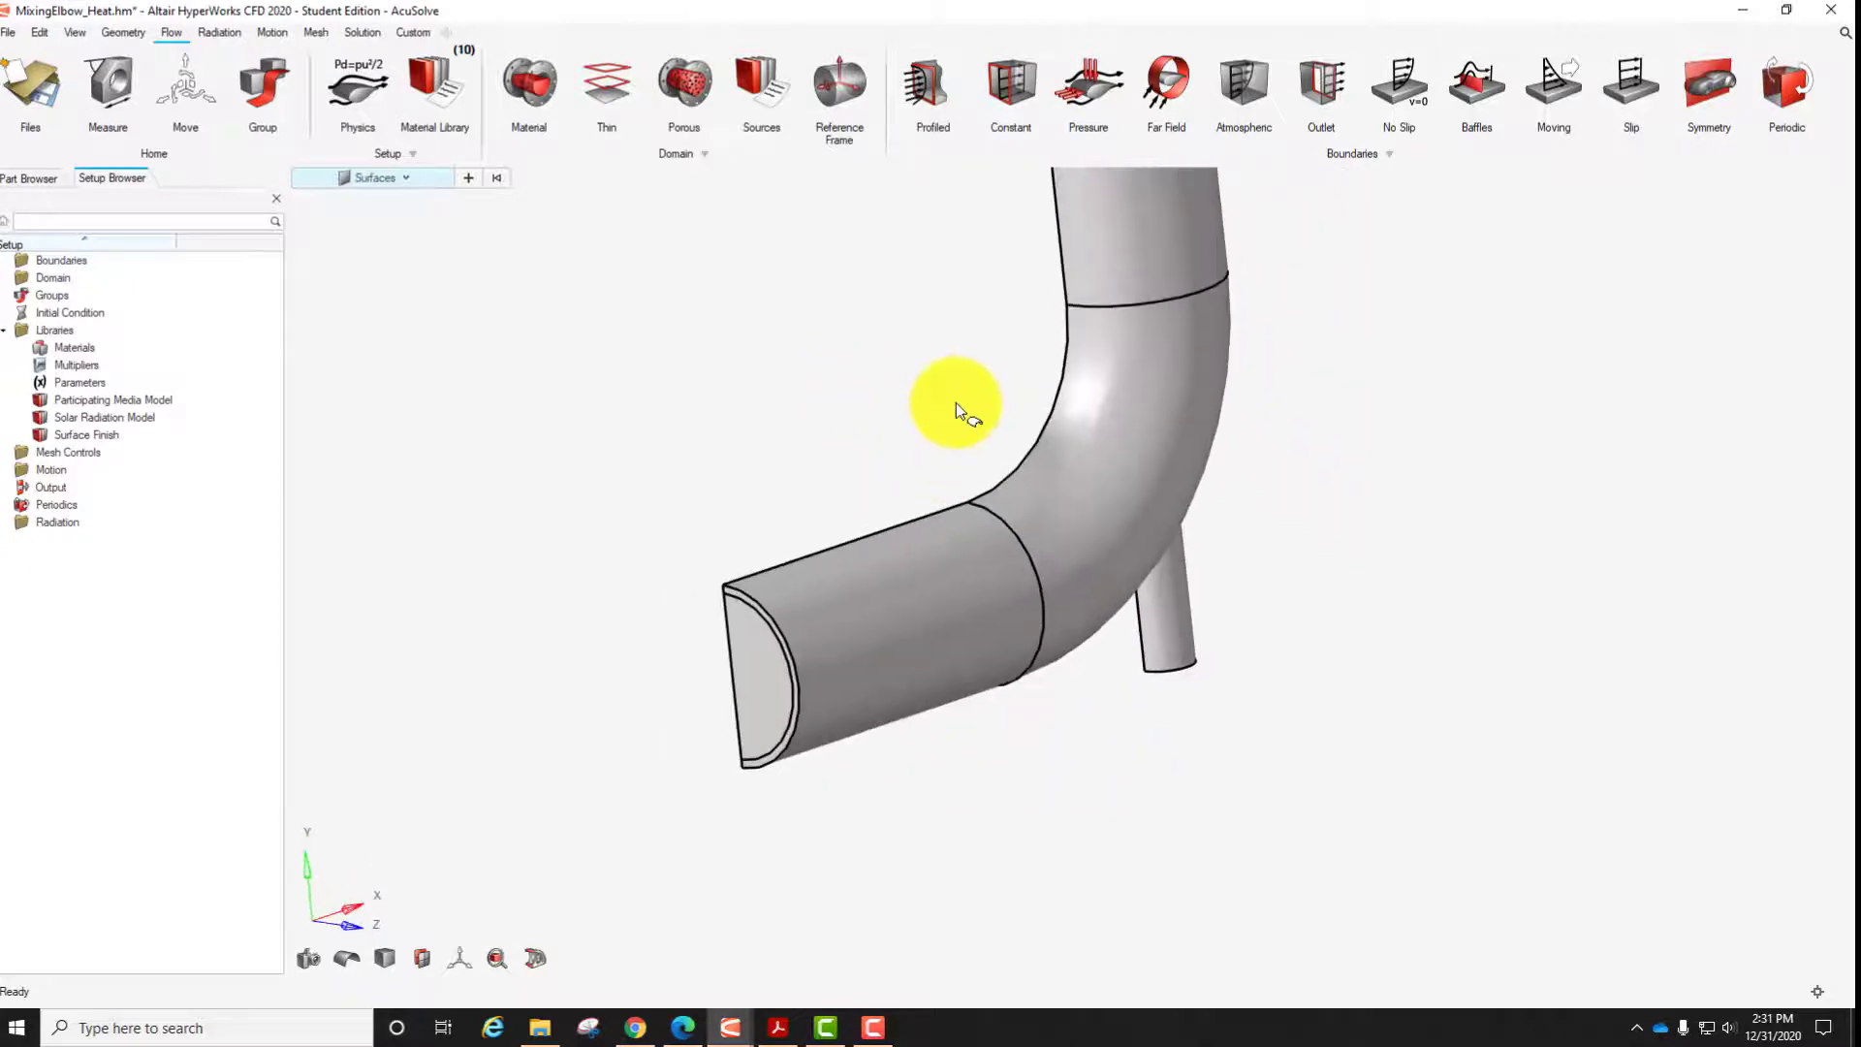
middle_drag(956, 403, 896, 568)
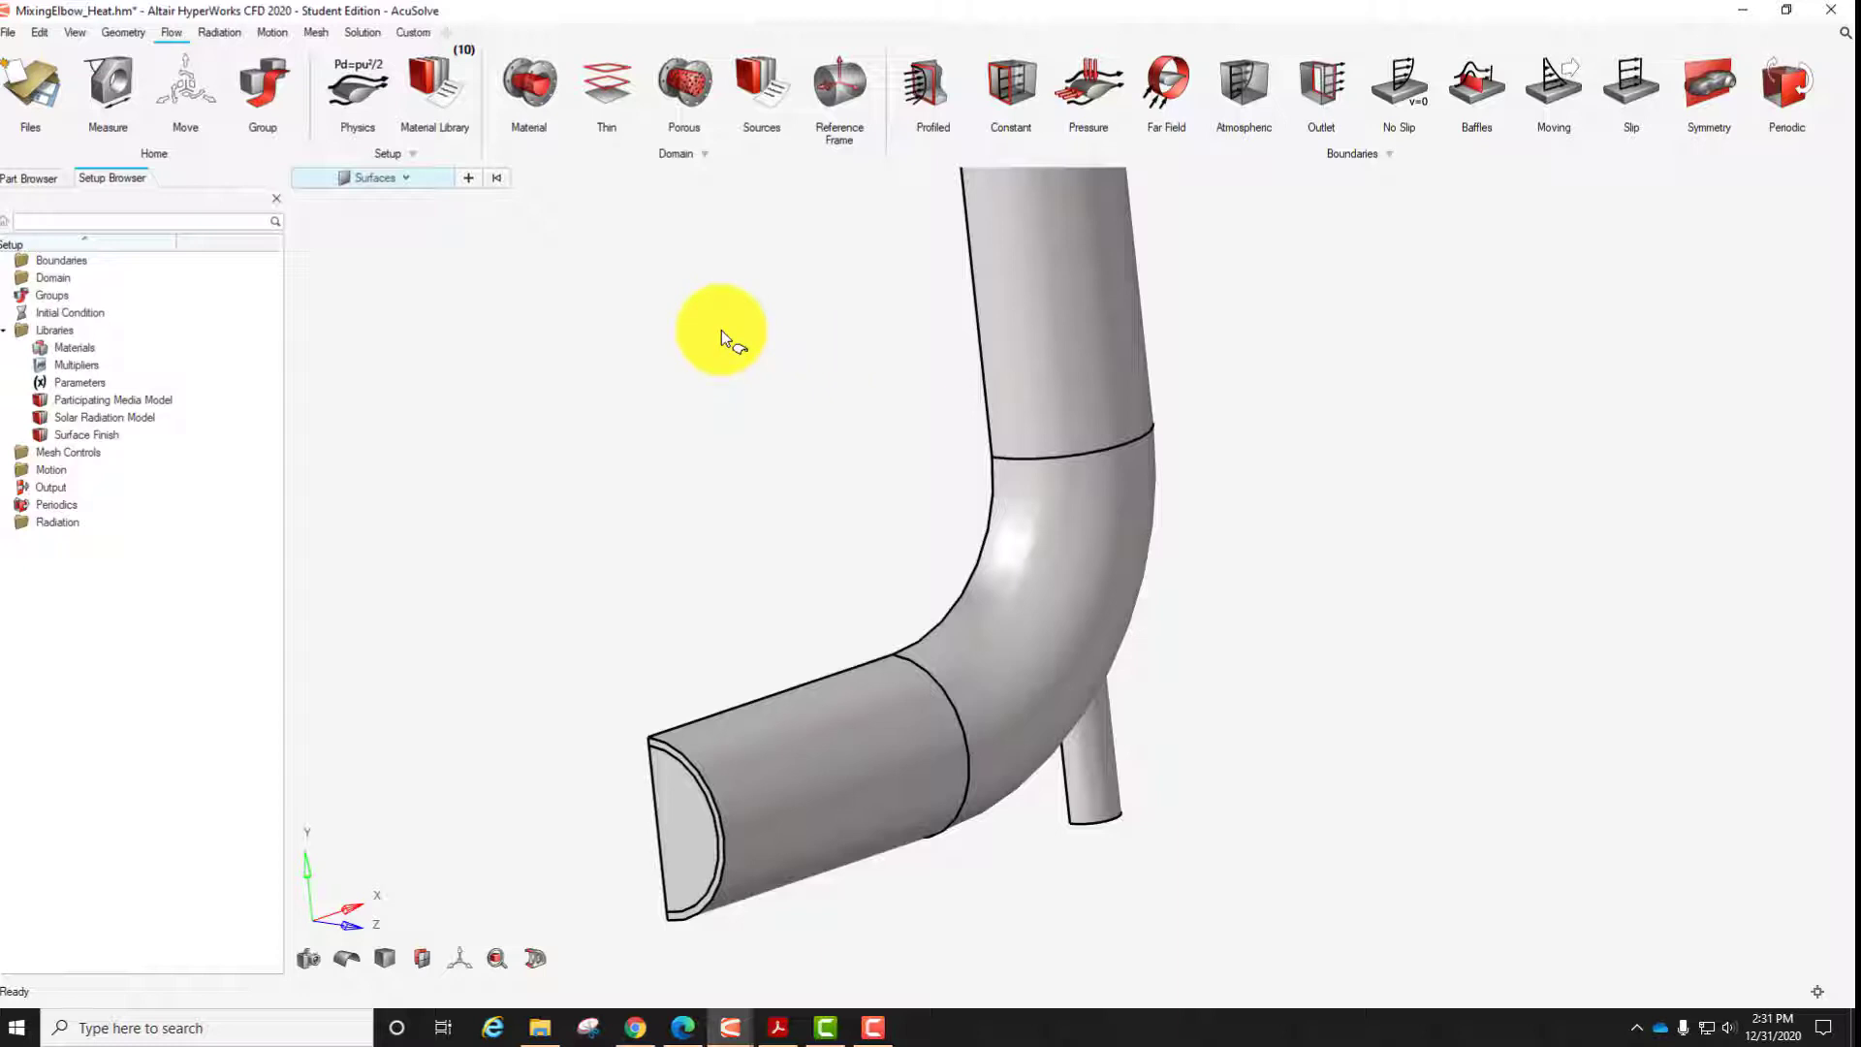
Create a new custom solid material in the material library with a constant density of 8030.
click(438, 89)
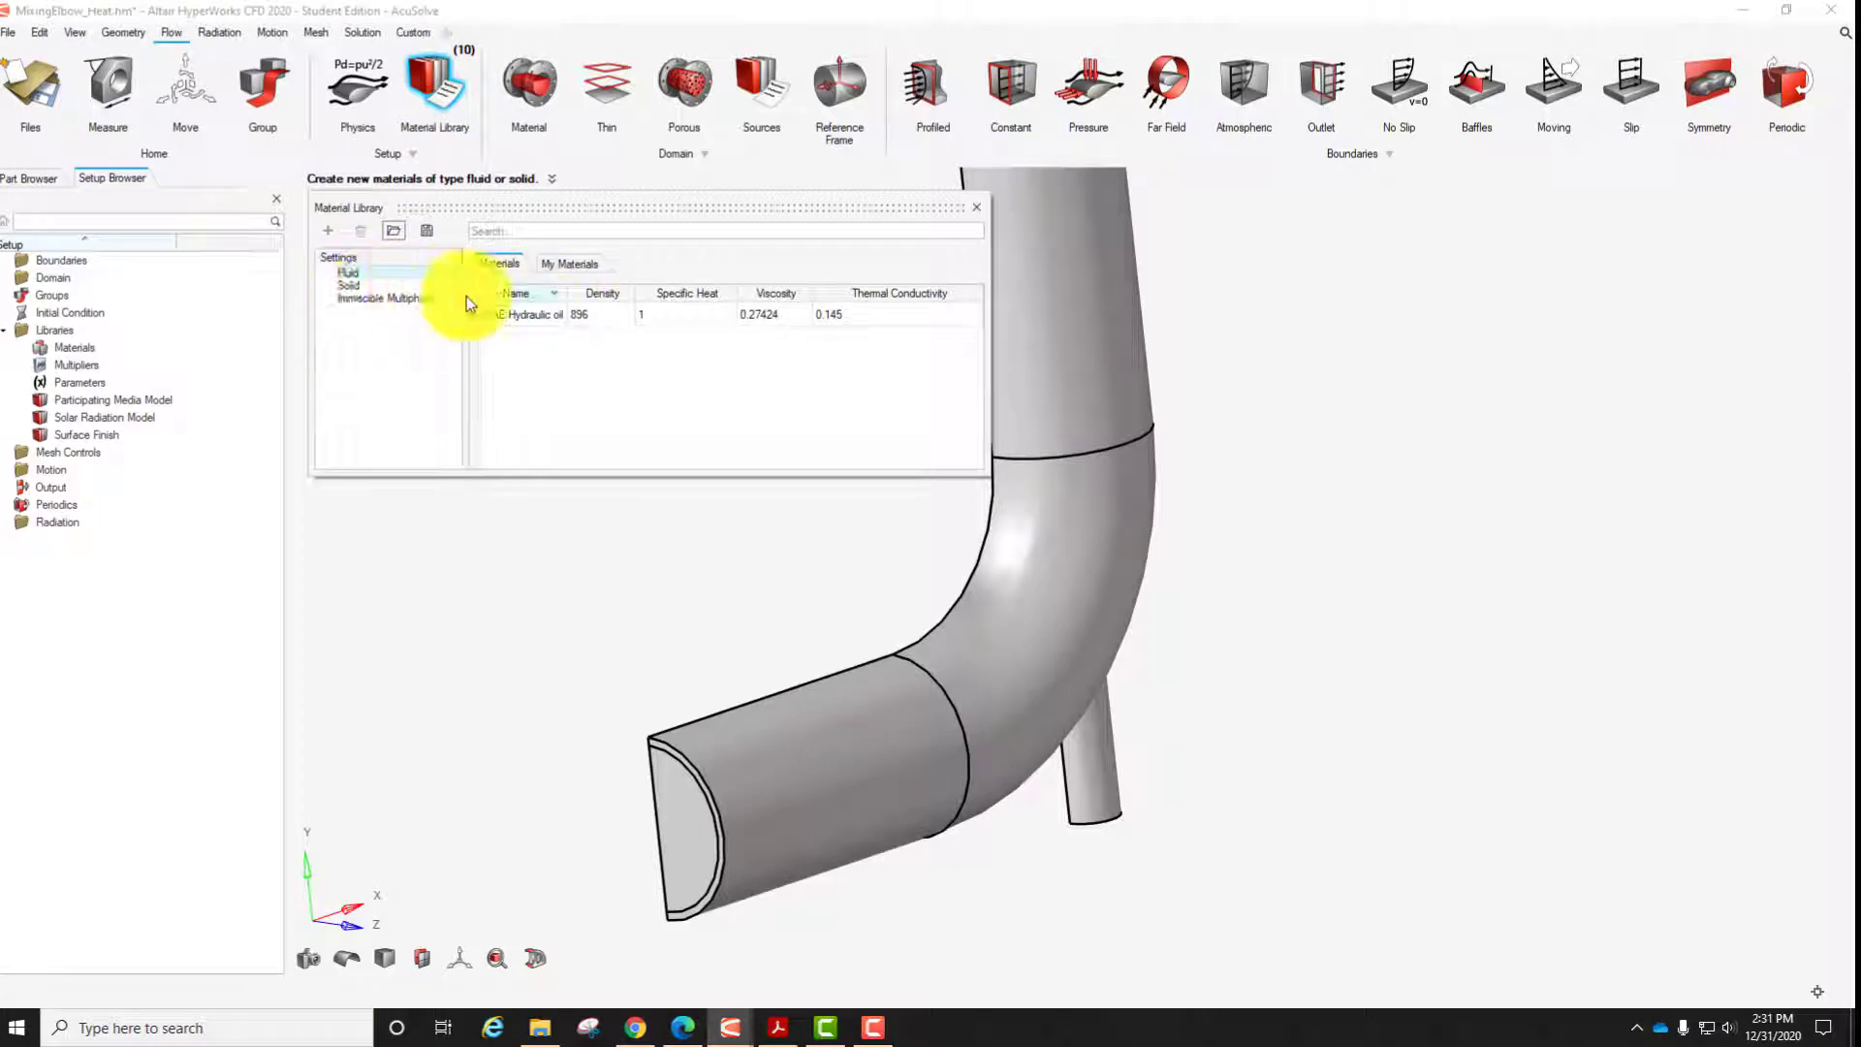
click(351, 283)
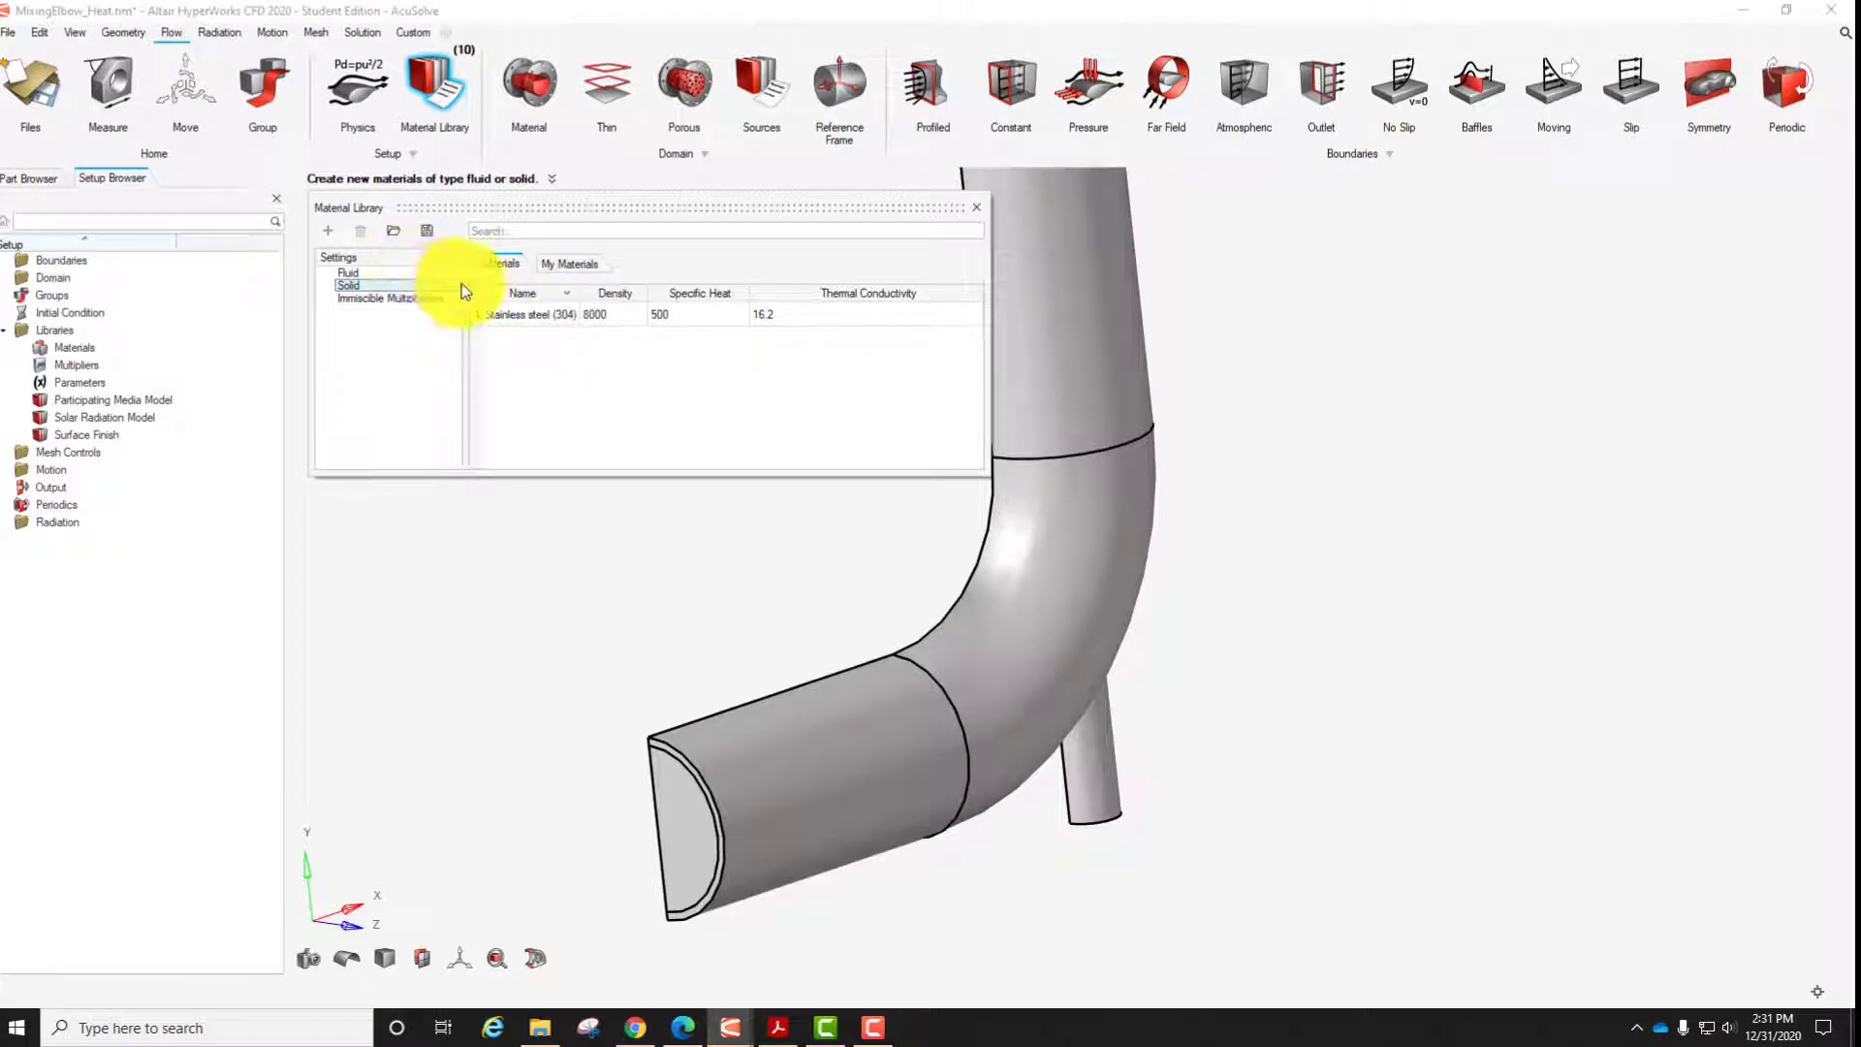
click(587, 272)
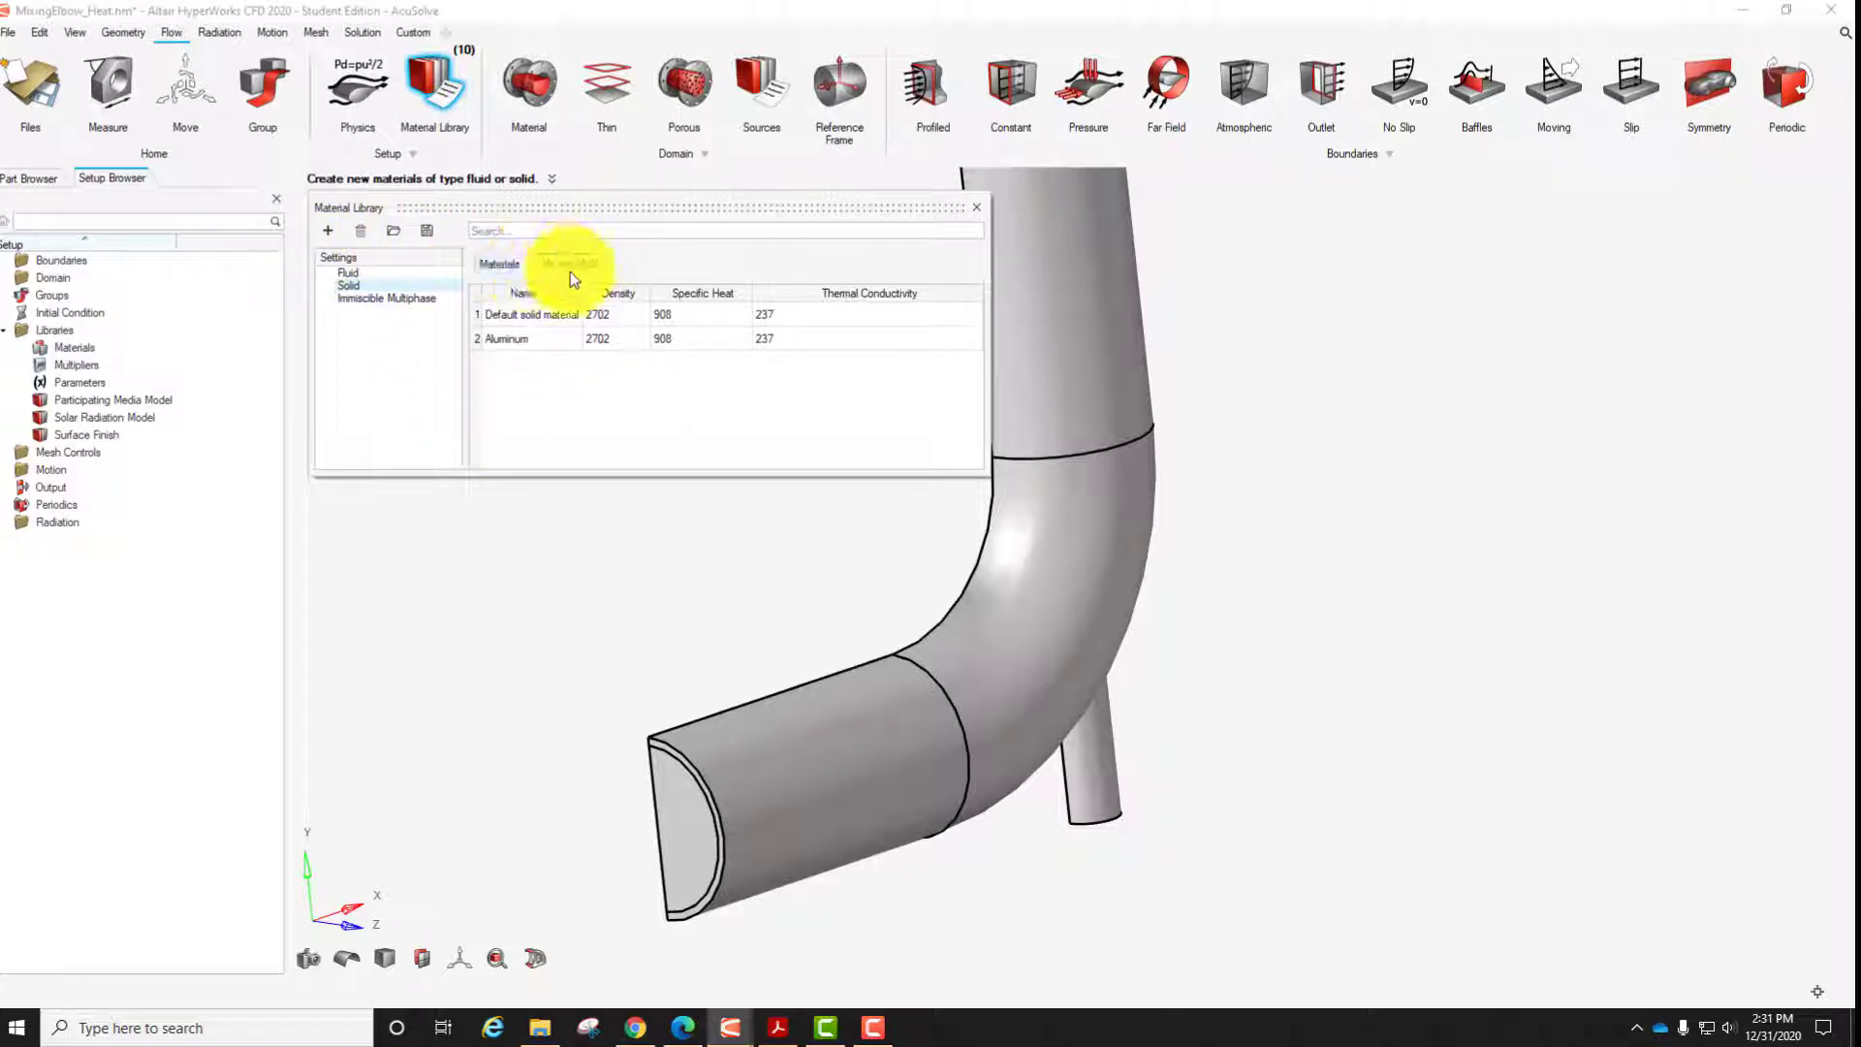
click(328, 234)
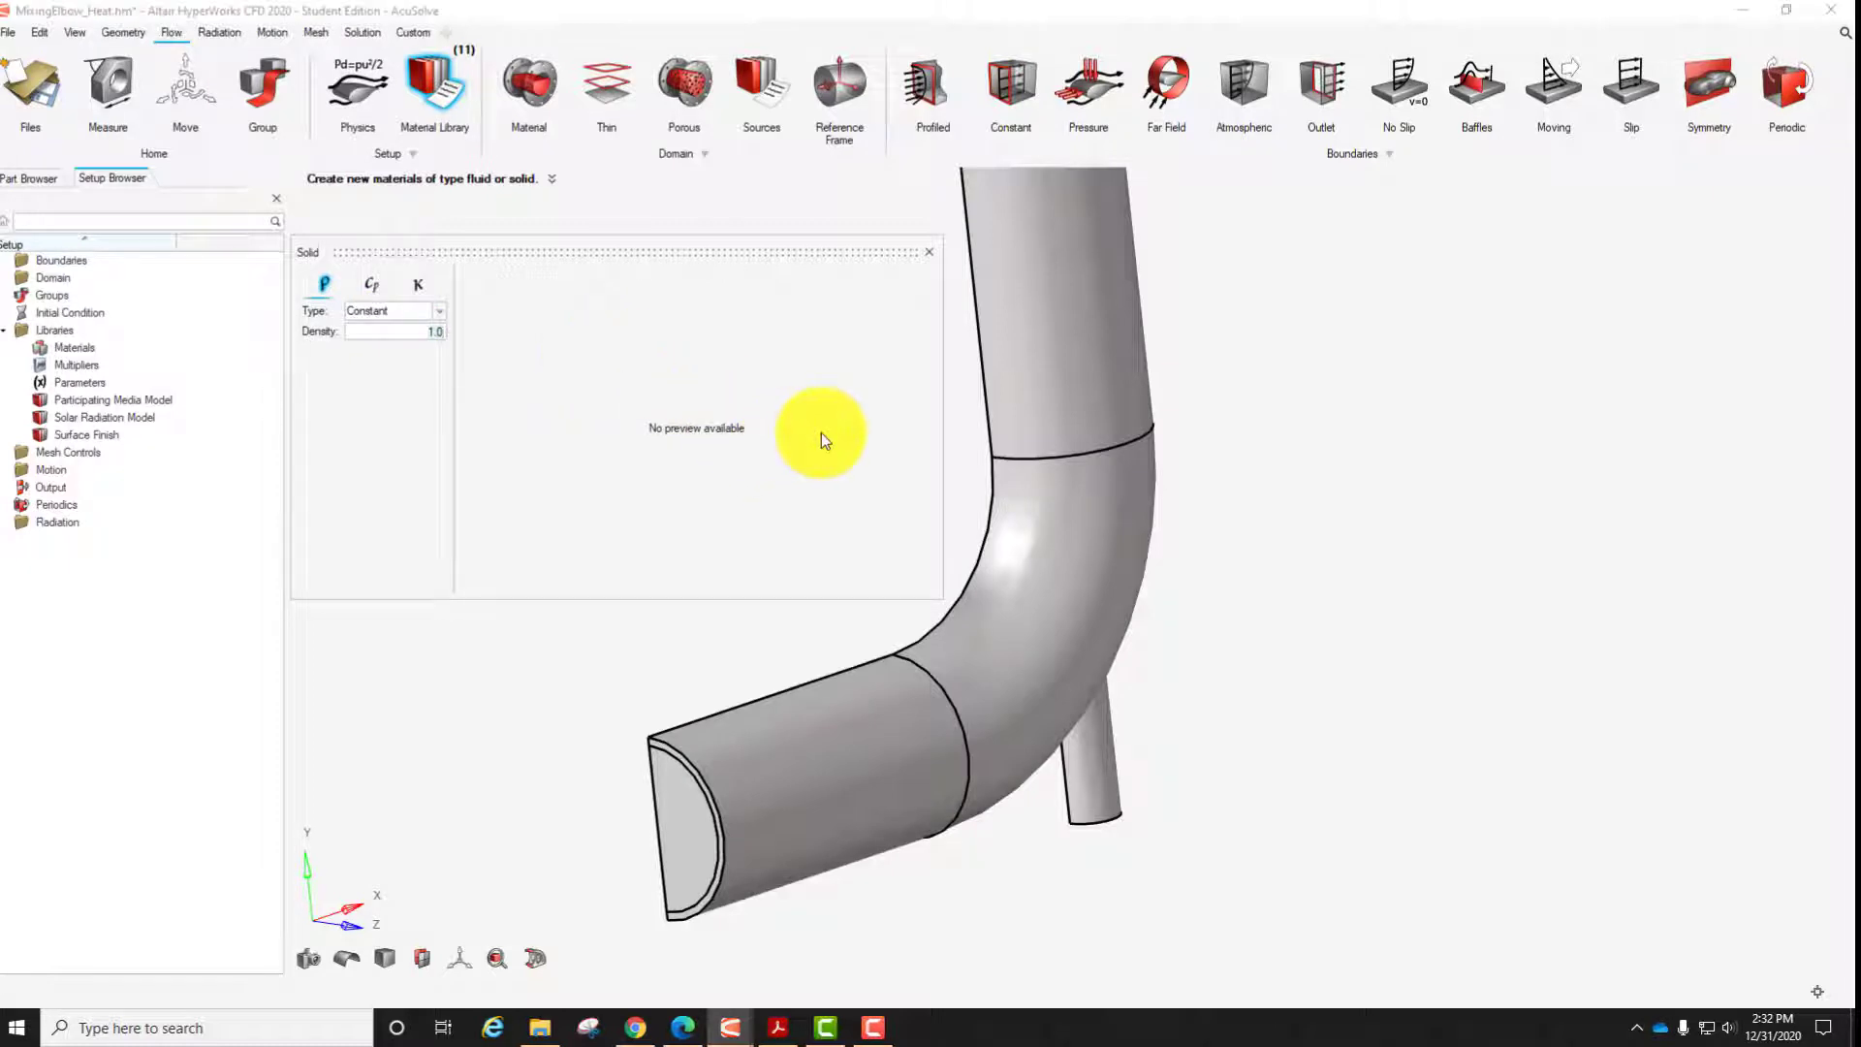
key(BackSpace)
key(BackSpace)
key(BackSpace)
text(8030)
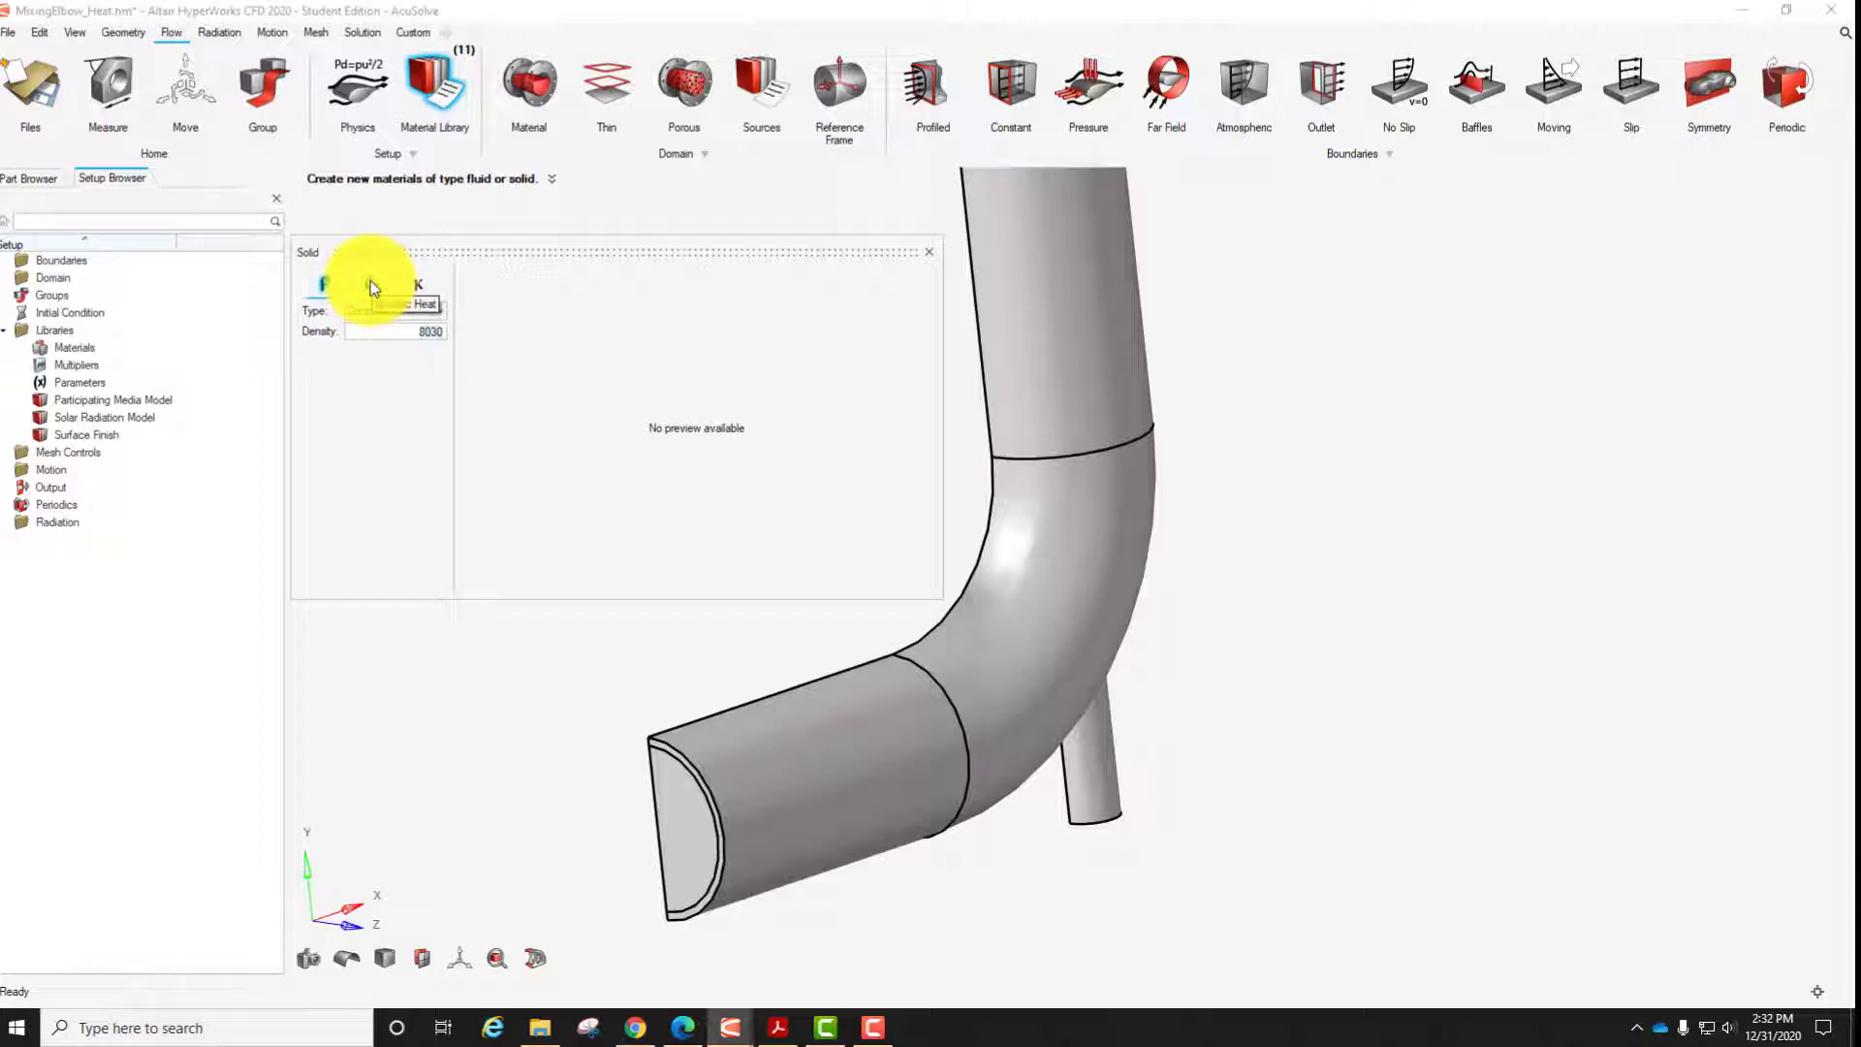
Set the new solid material's specific heat to 500 and its conductivity to 16.2.
click(371, 283)
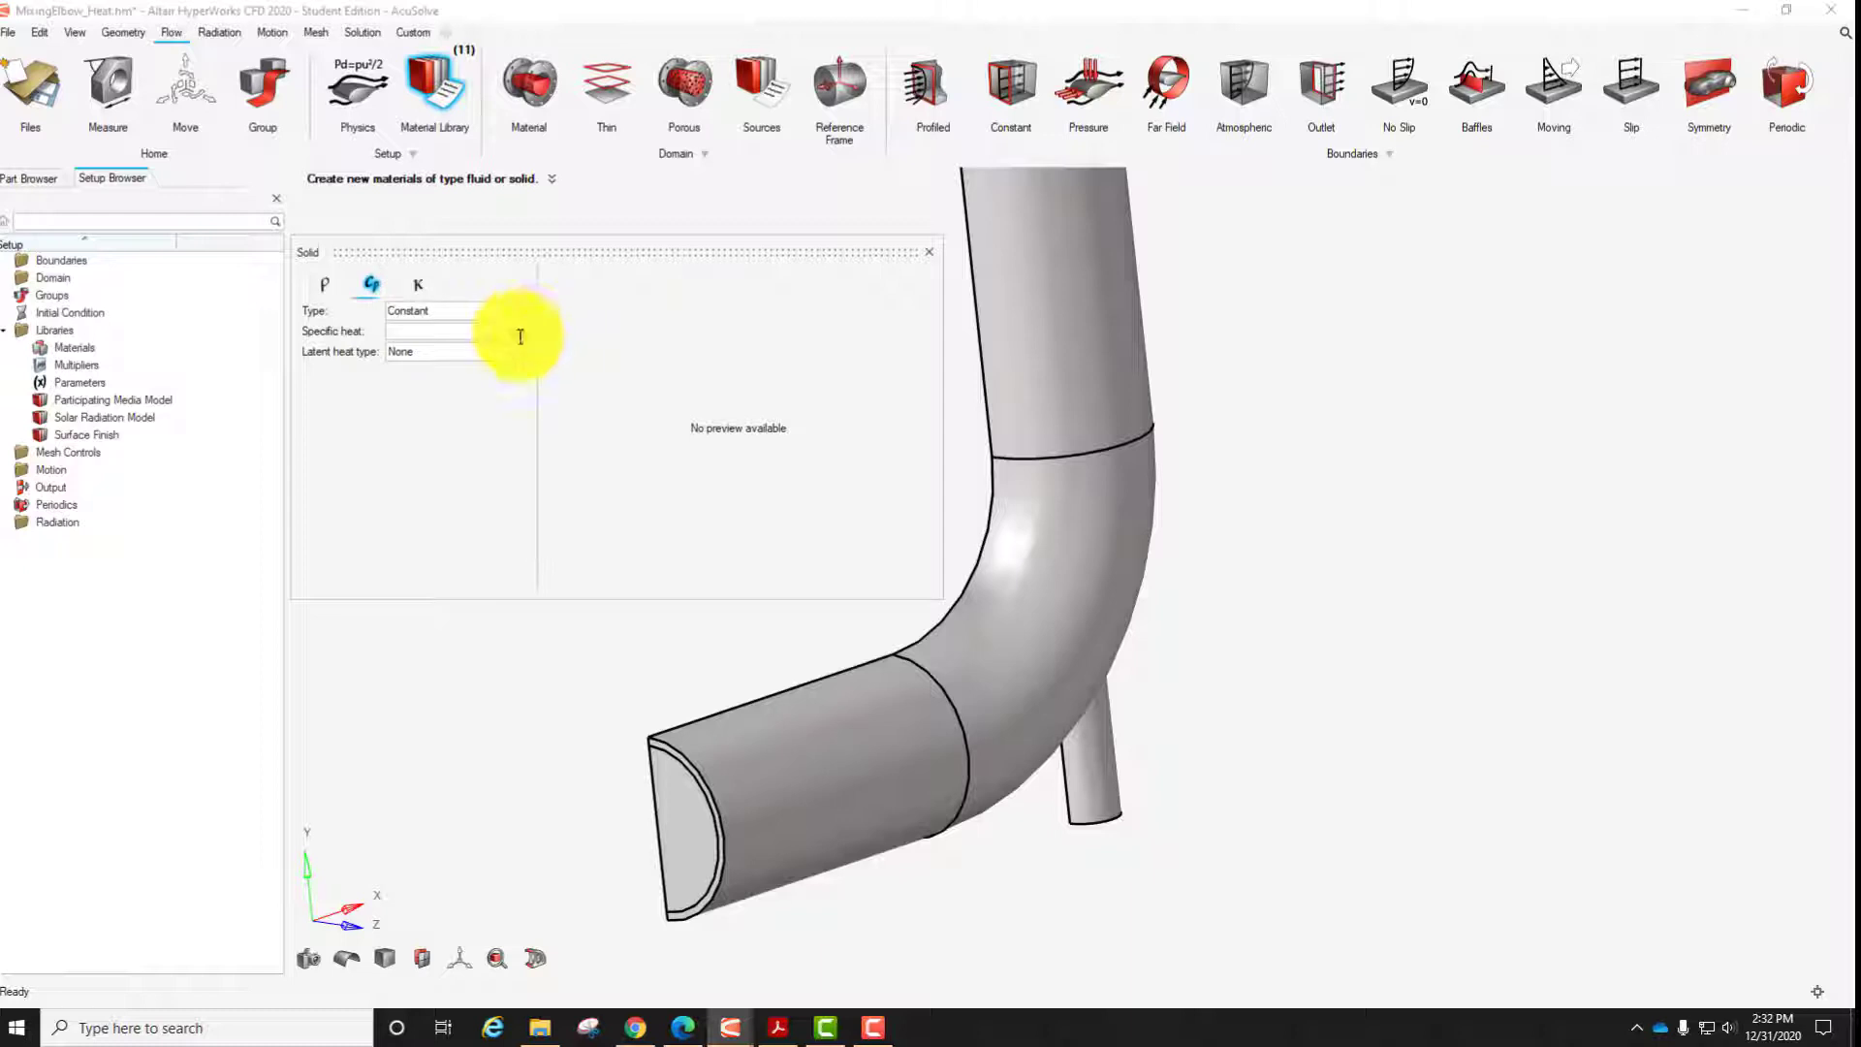
click(421, 281)
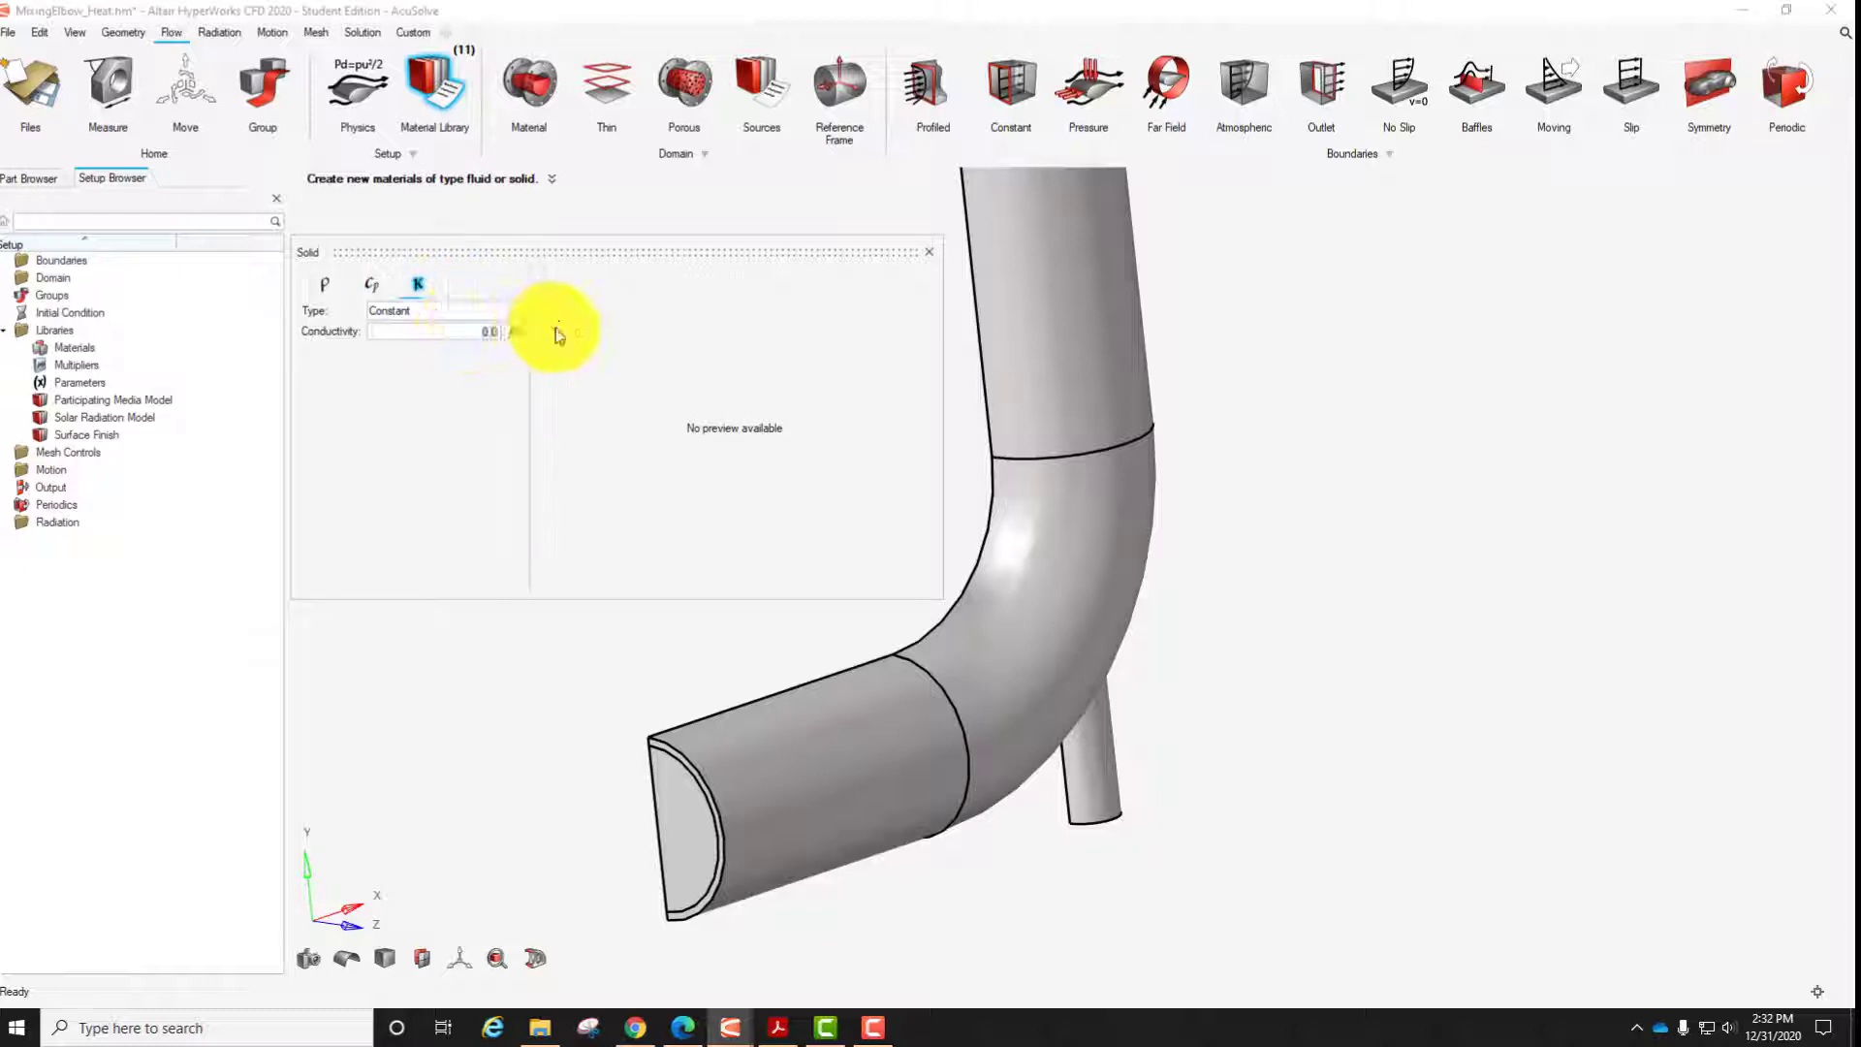
text(16.2)
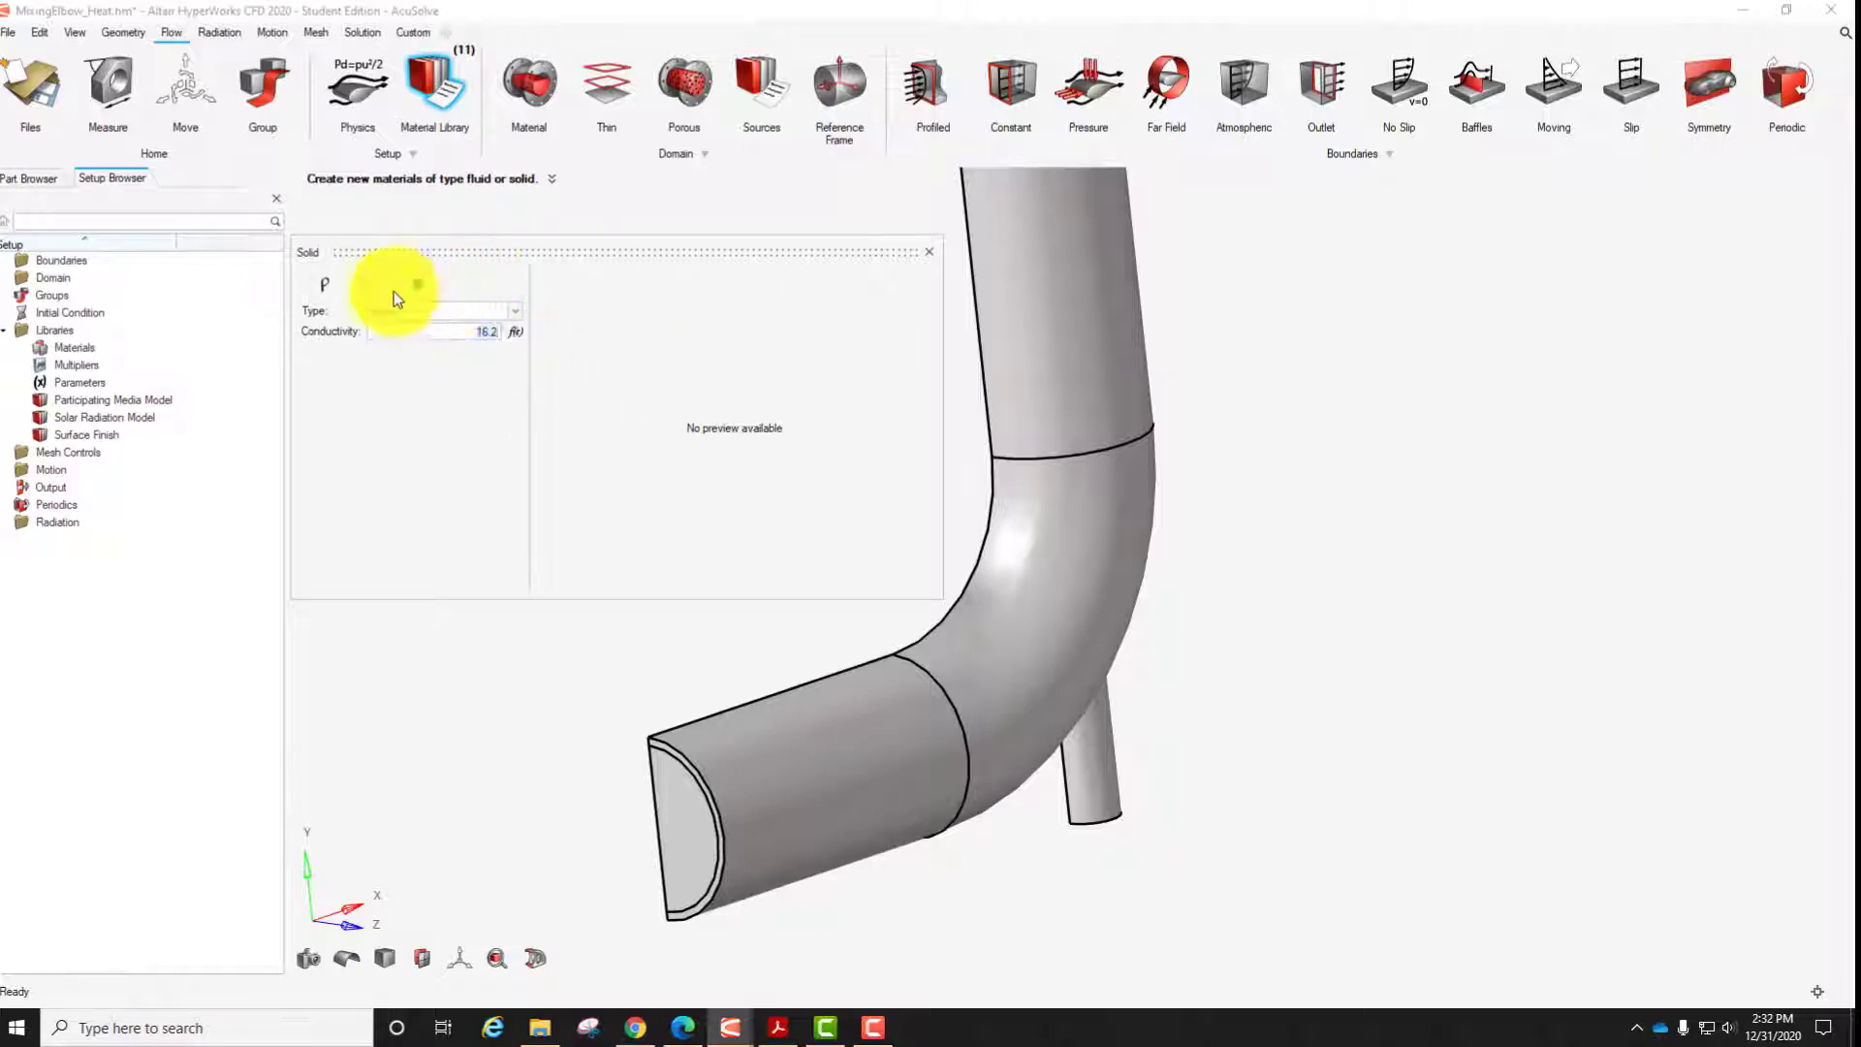
click(928, 252)
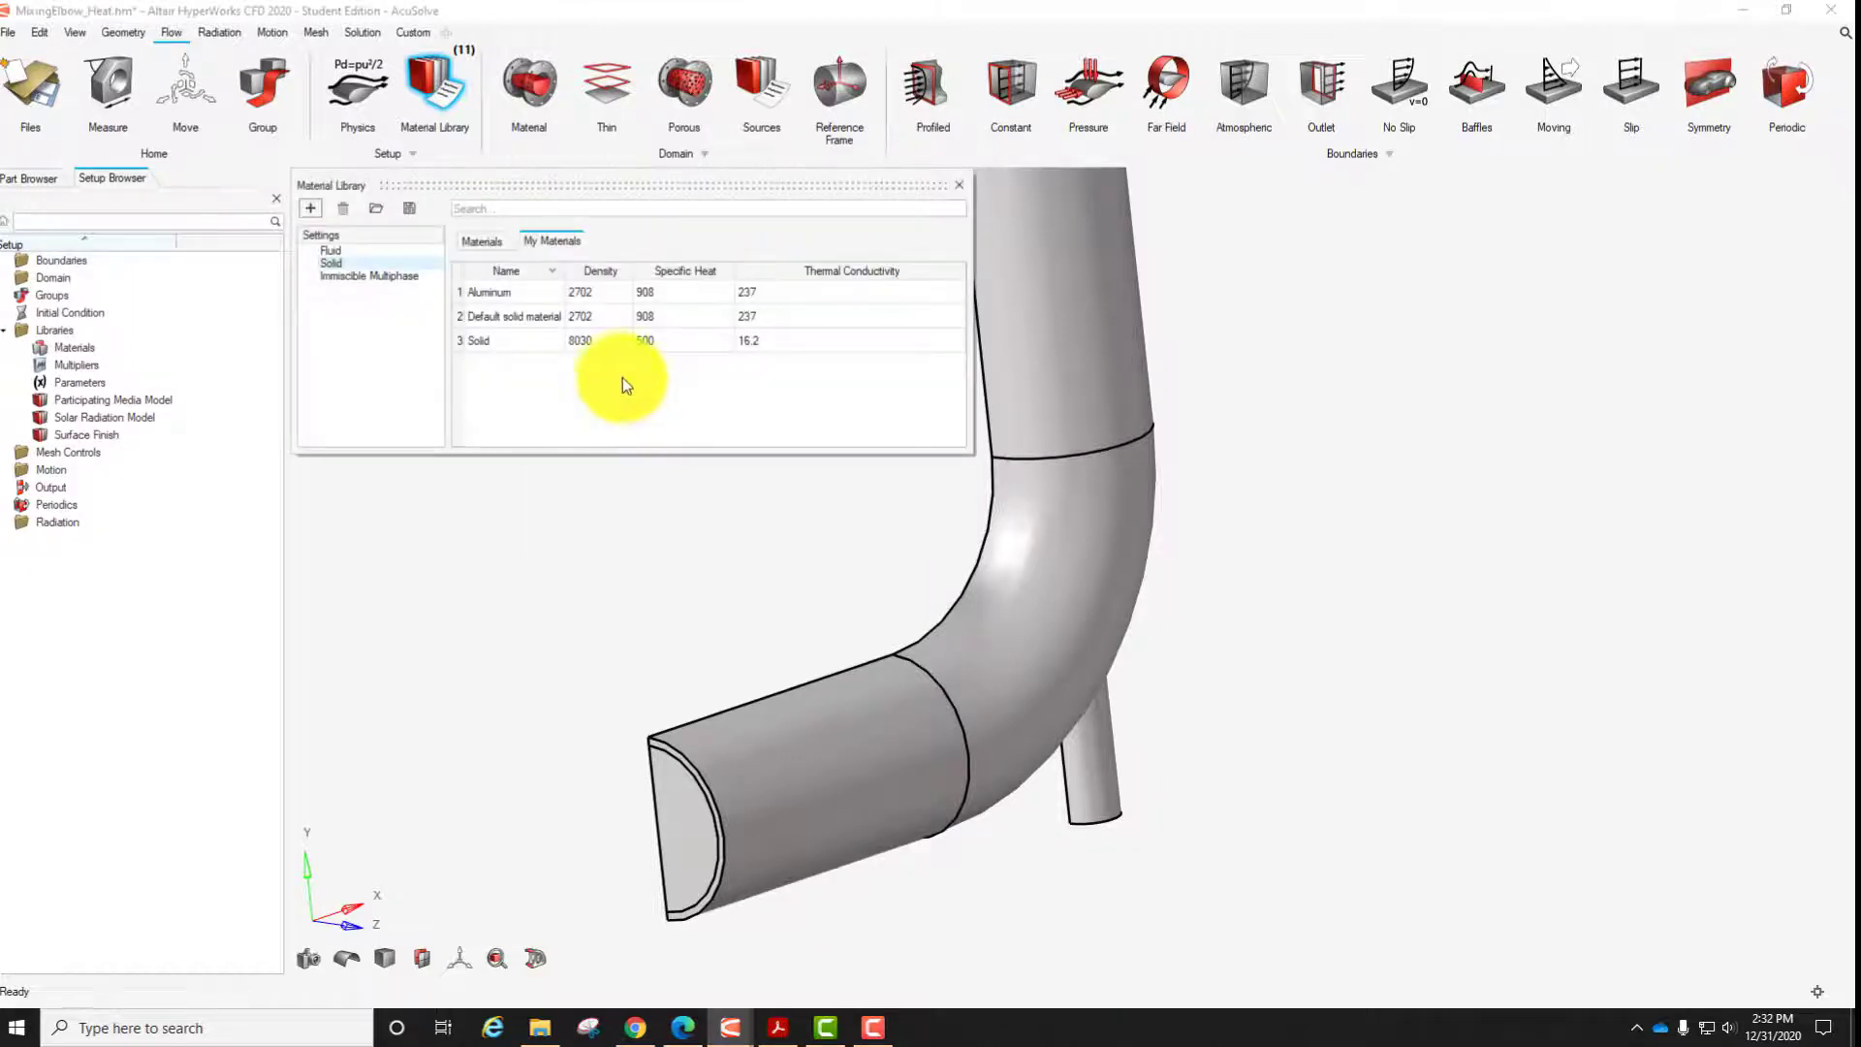
Rename the new solid material as Steel and close the material library.
click(482, 344)
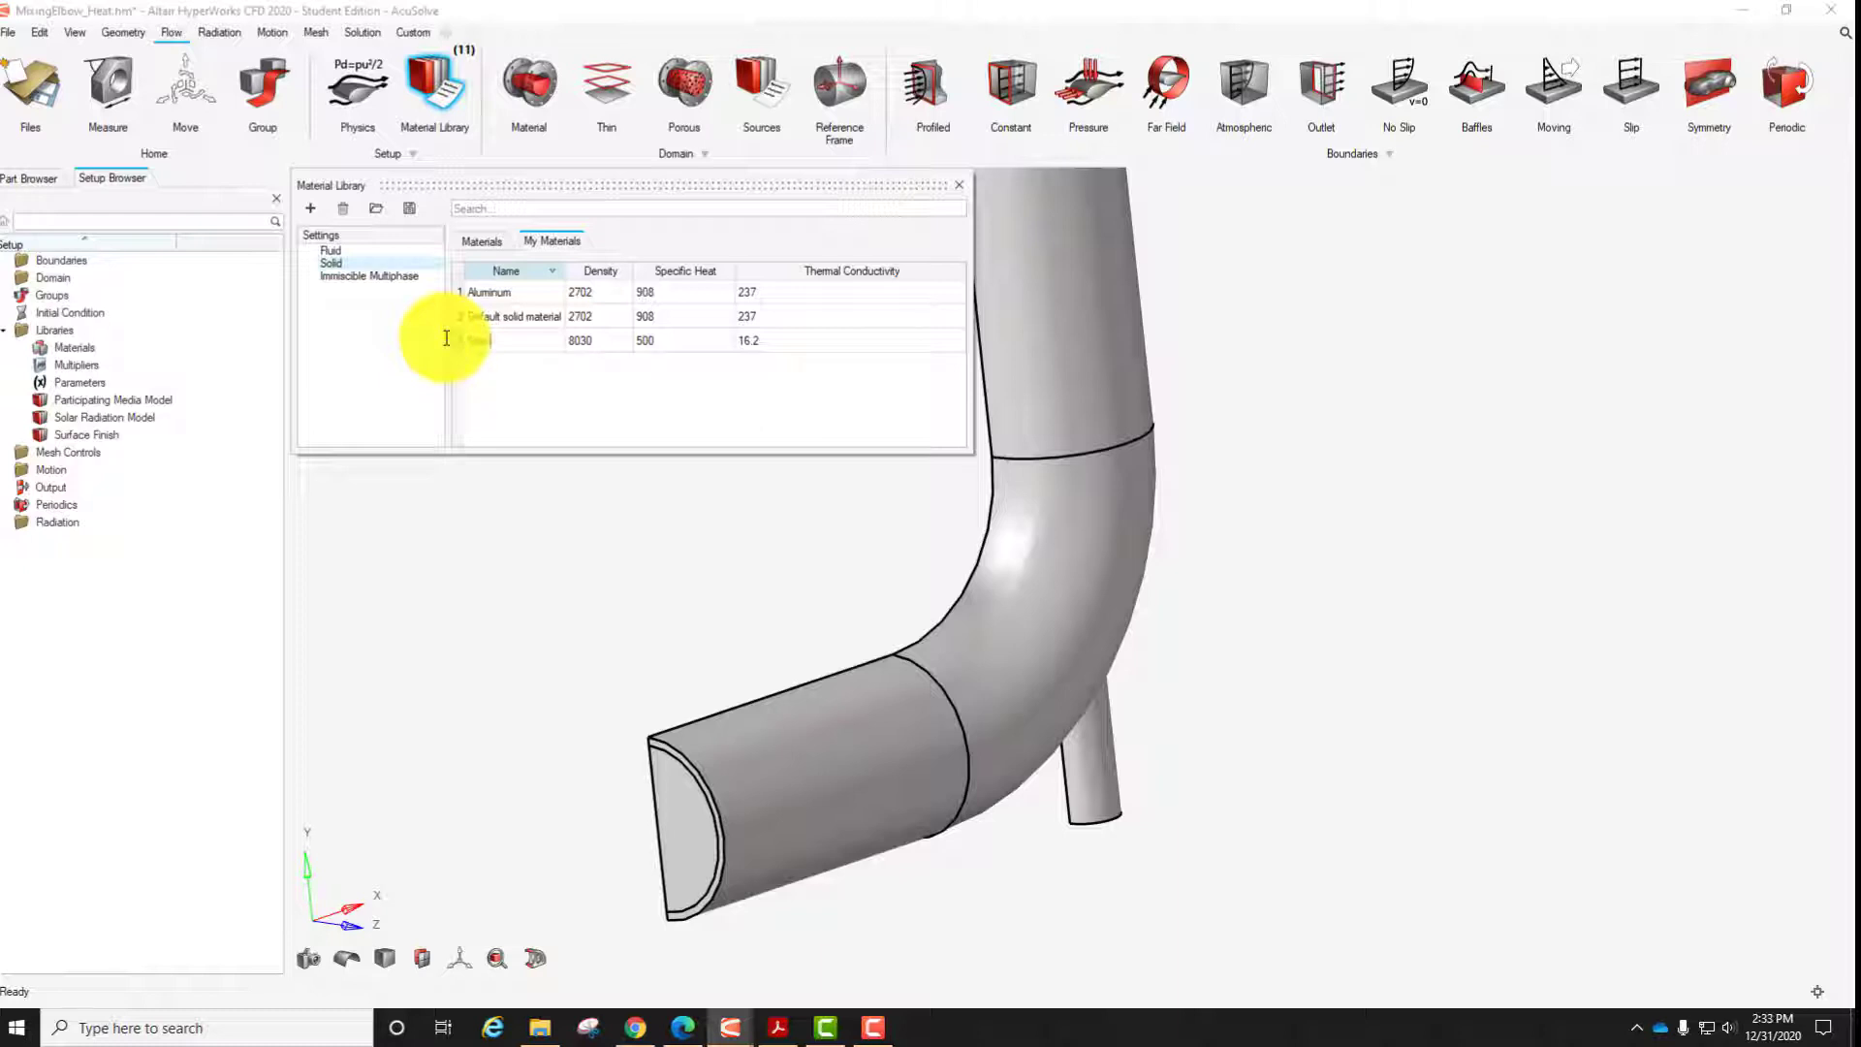
key(Return)
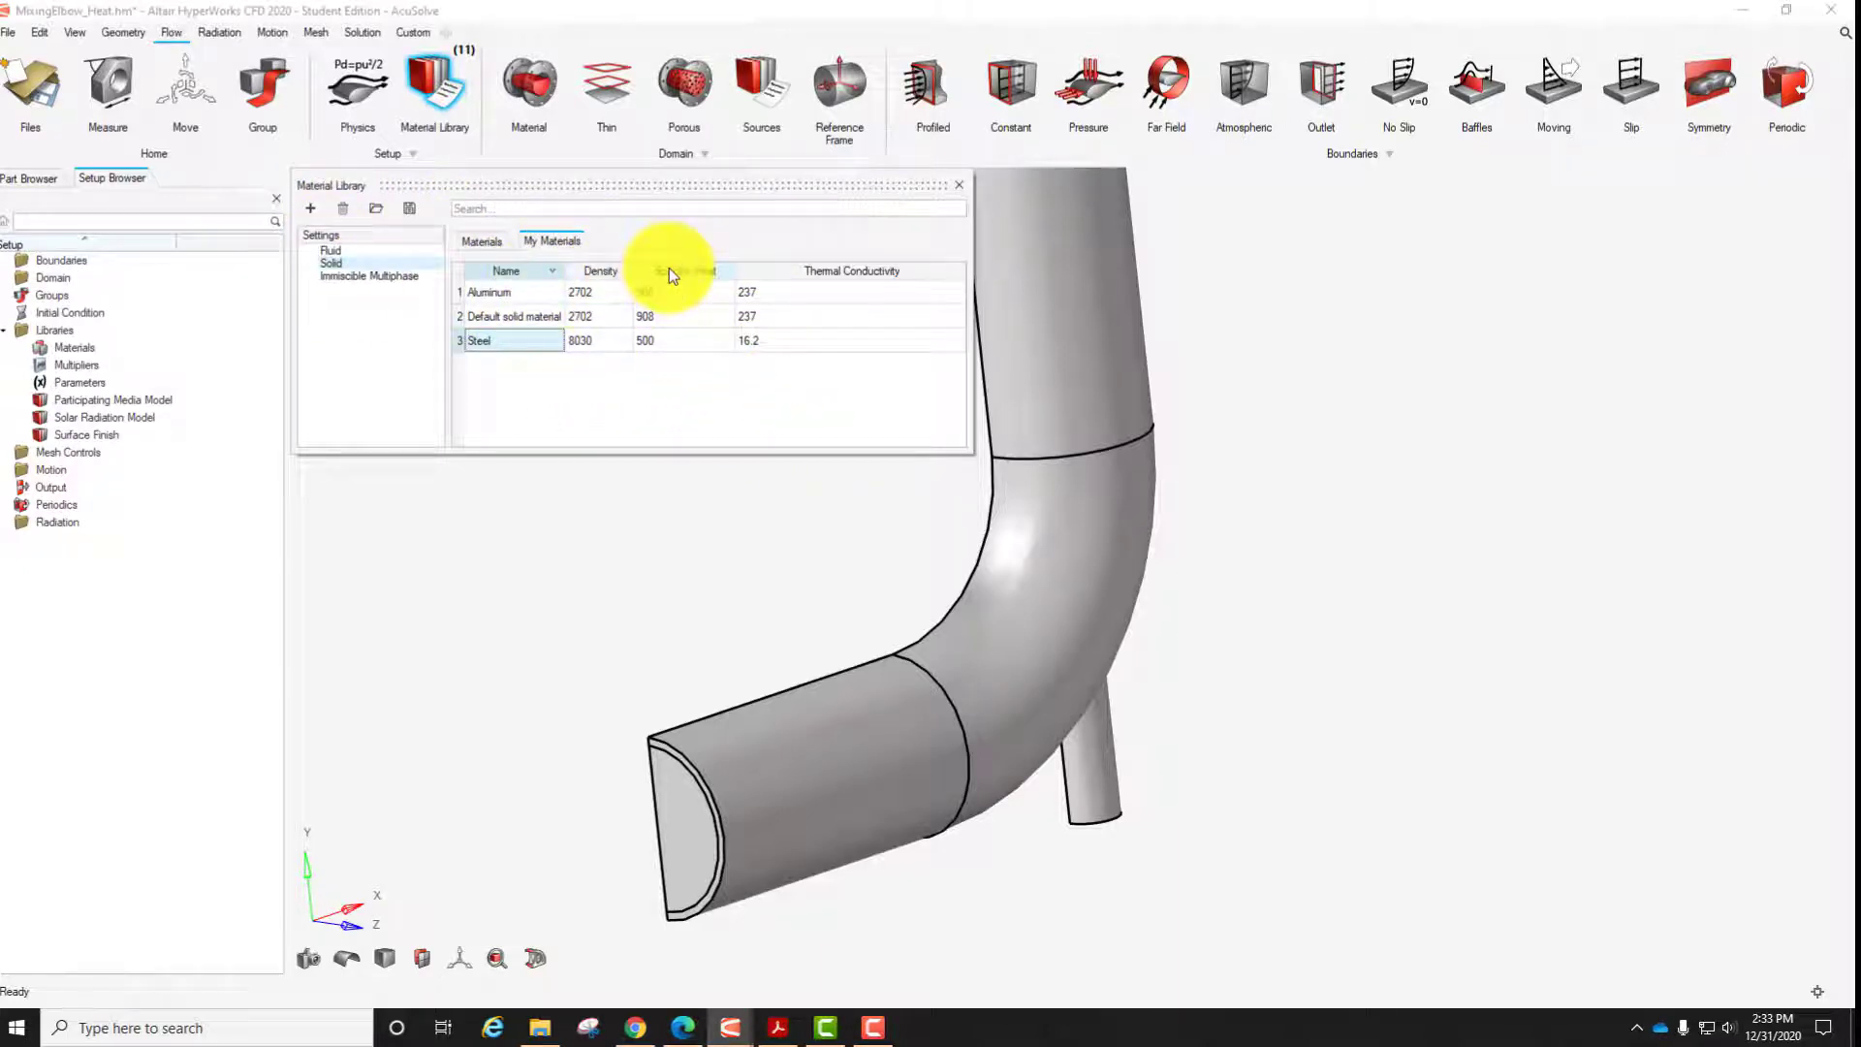
click(957, 192)
middle_drag(706, 532, 756, 511)
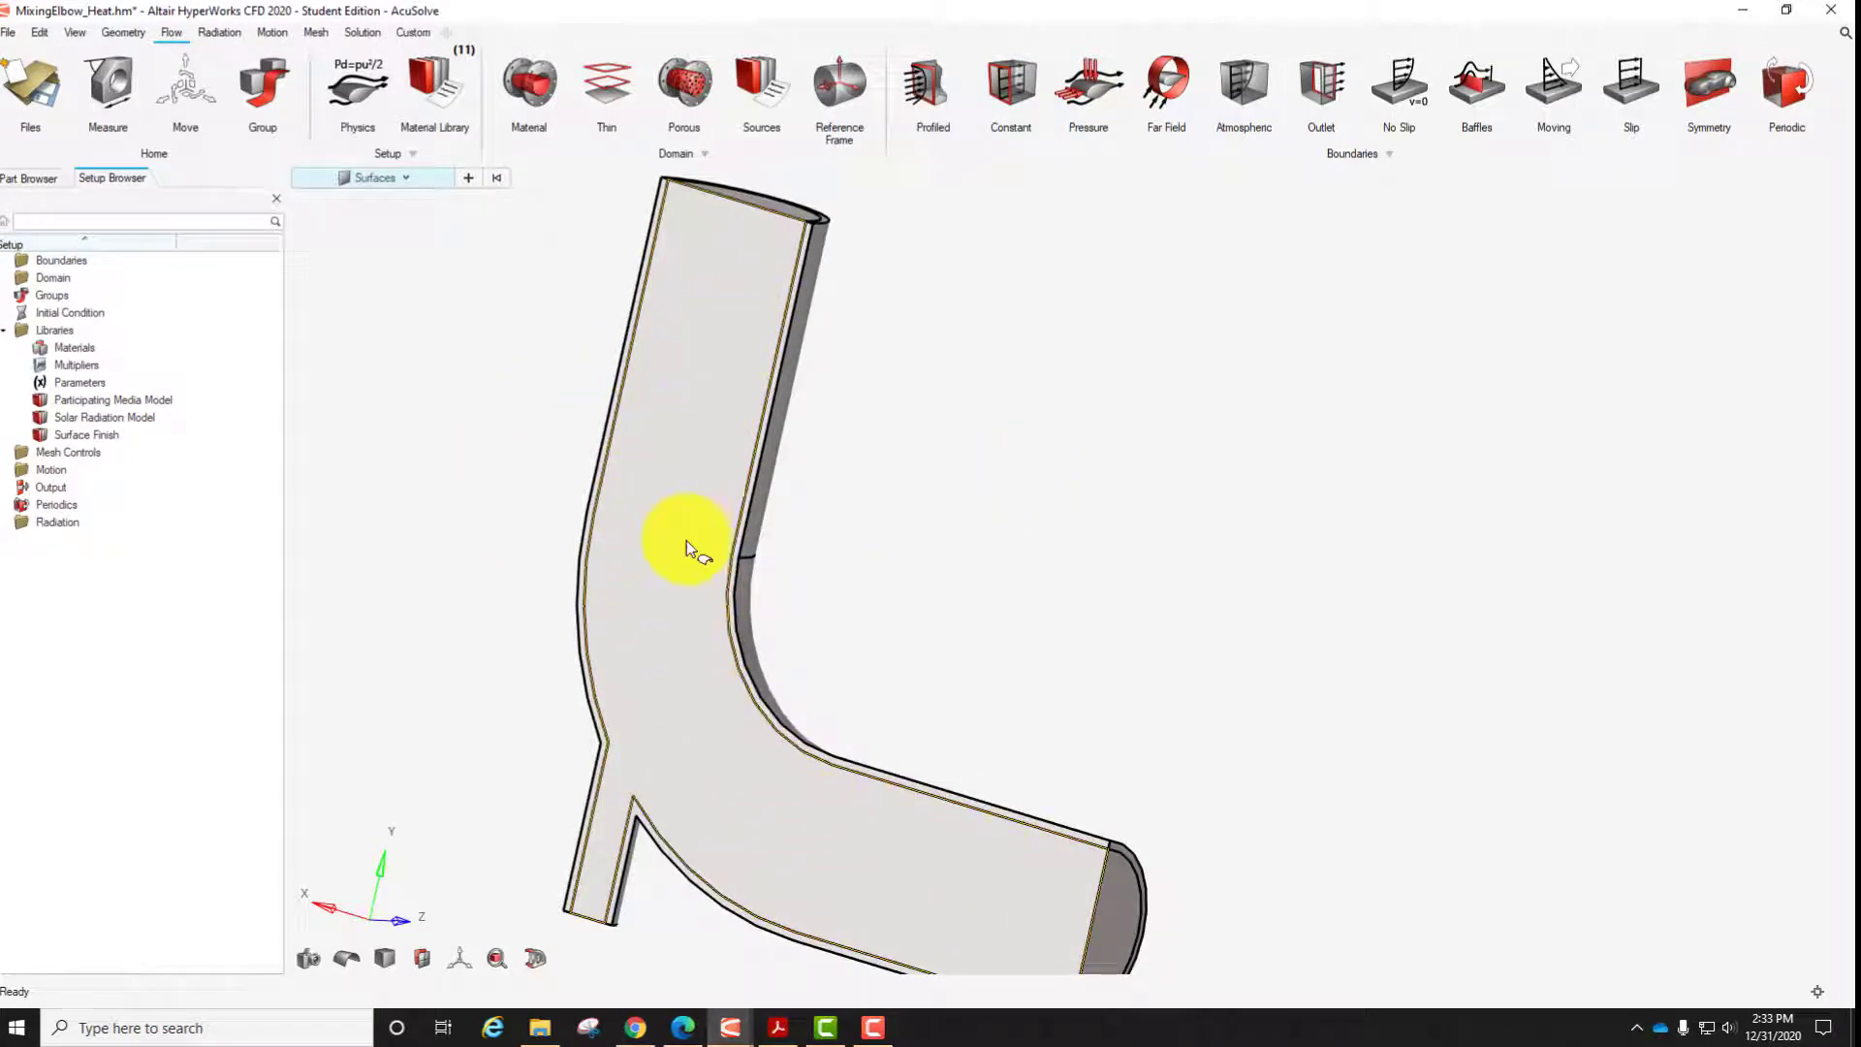
Assign the Water material to the inner fluid solid of the elbow.
middle_drag(1038, 664, 652, 729)
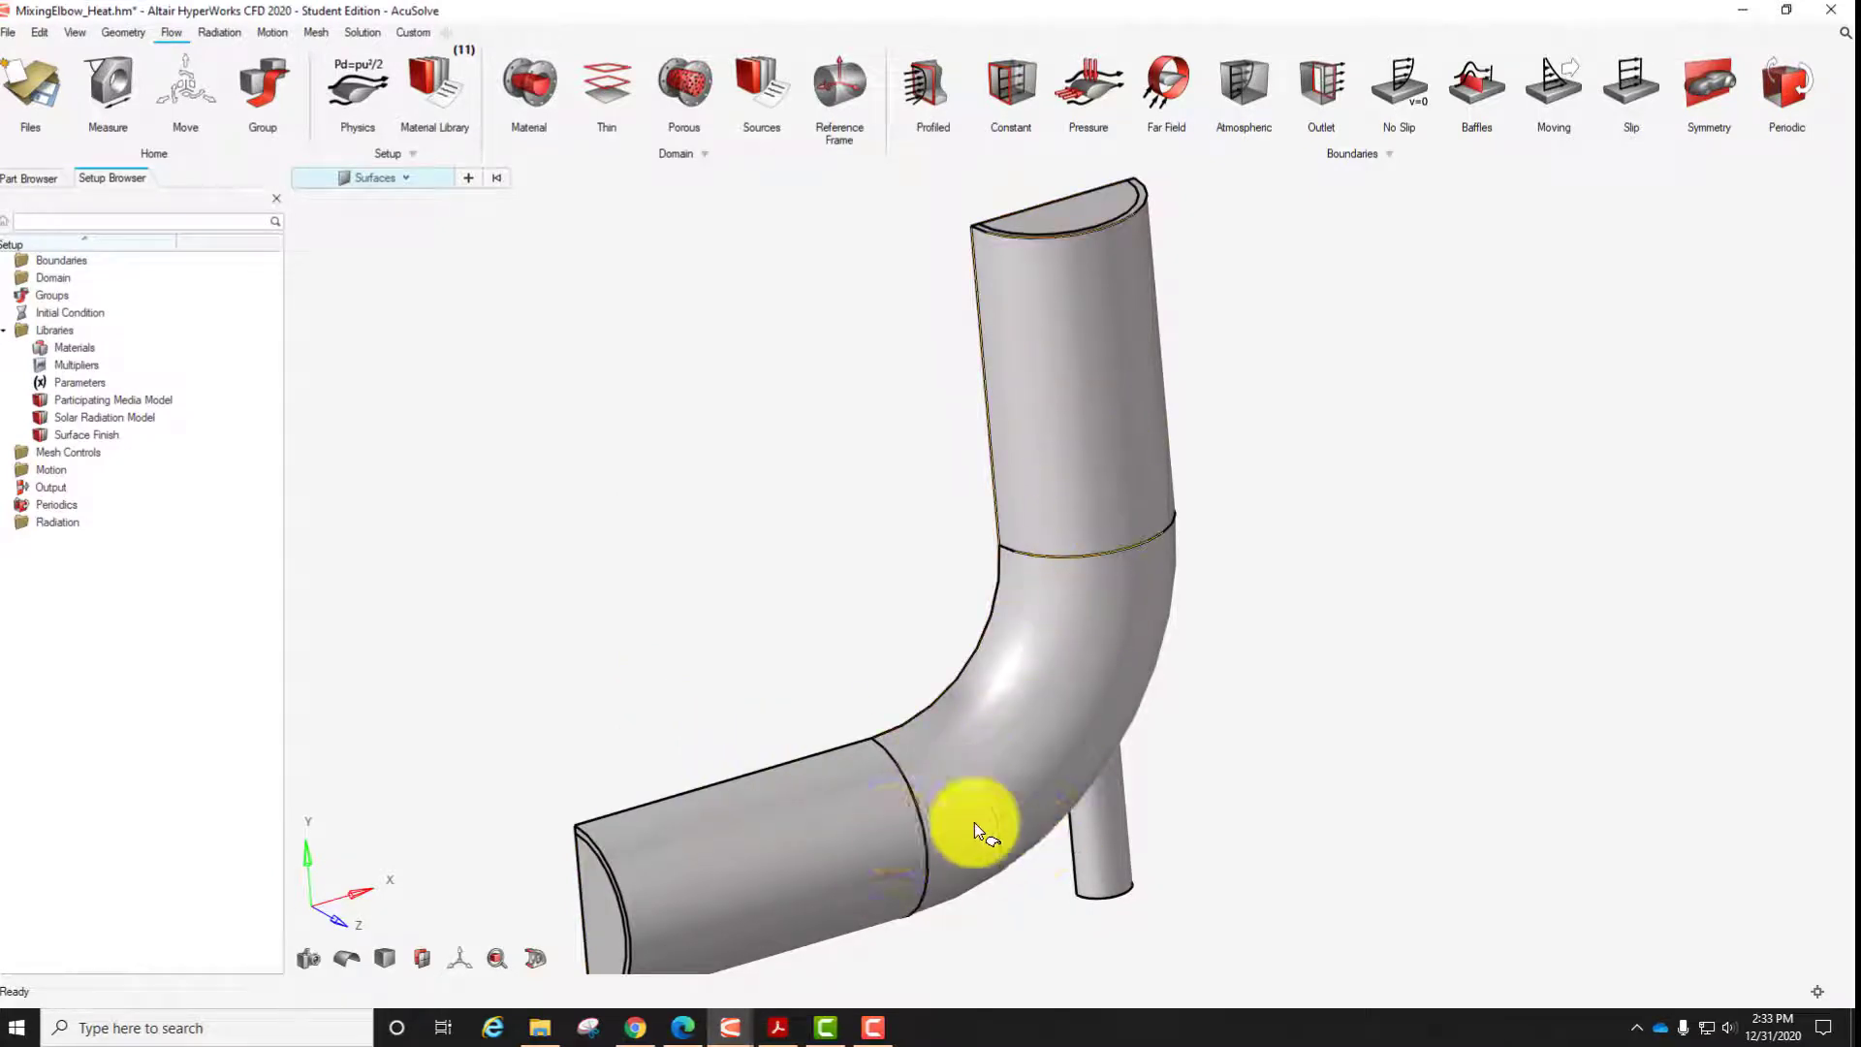
middle_drag(1009, 656, 1036, 517)
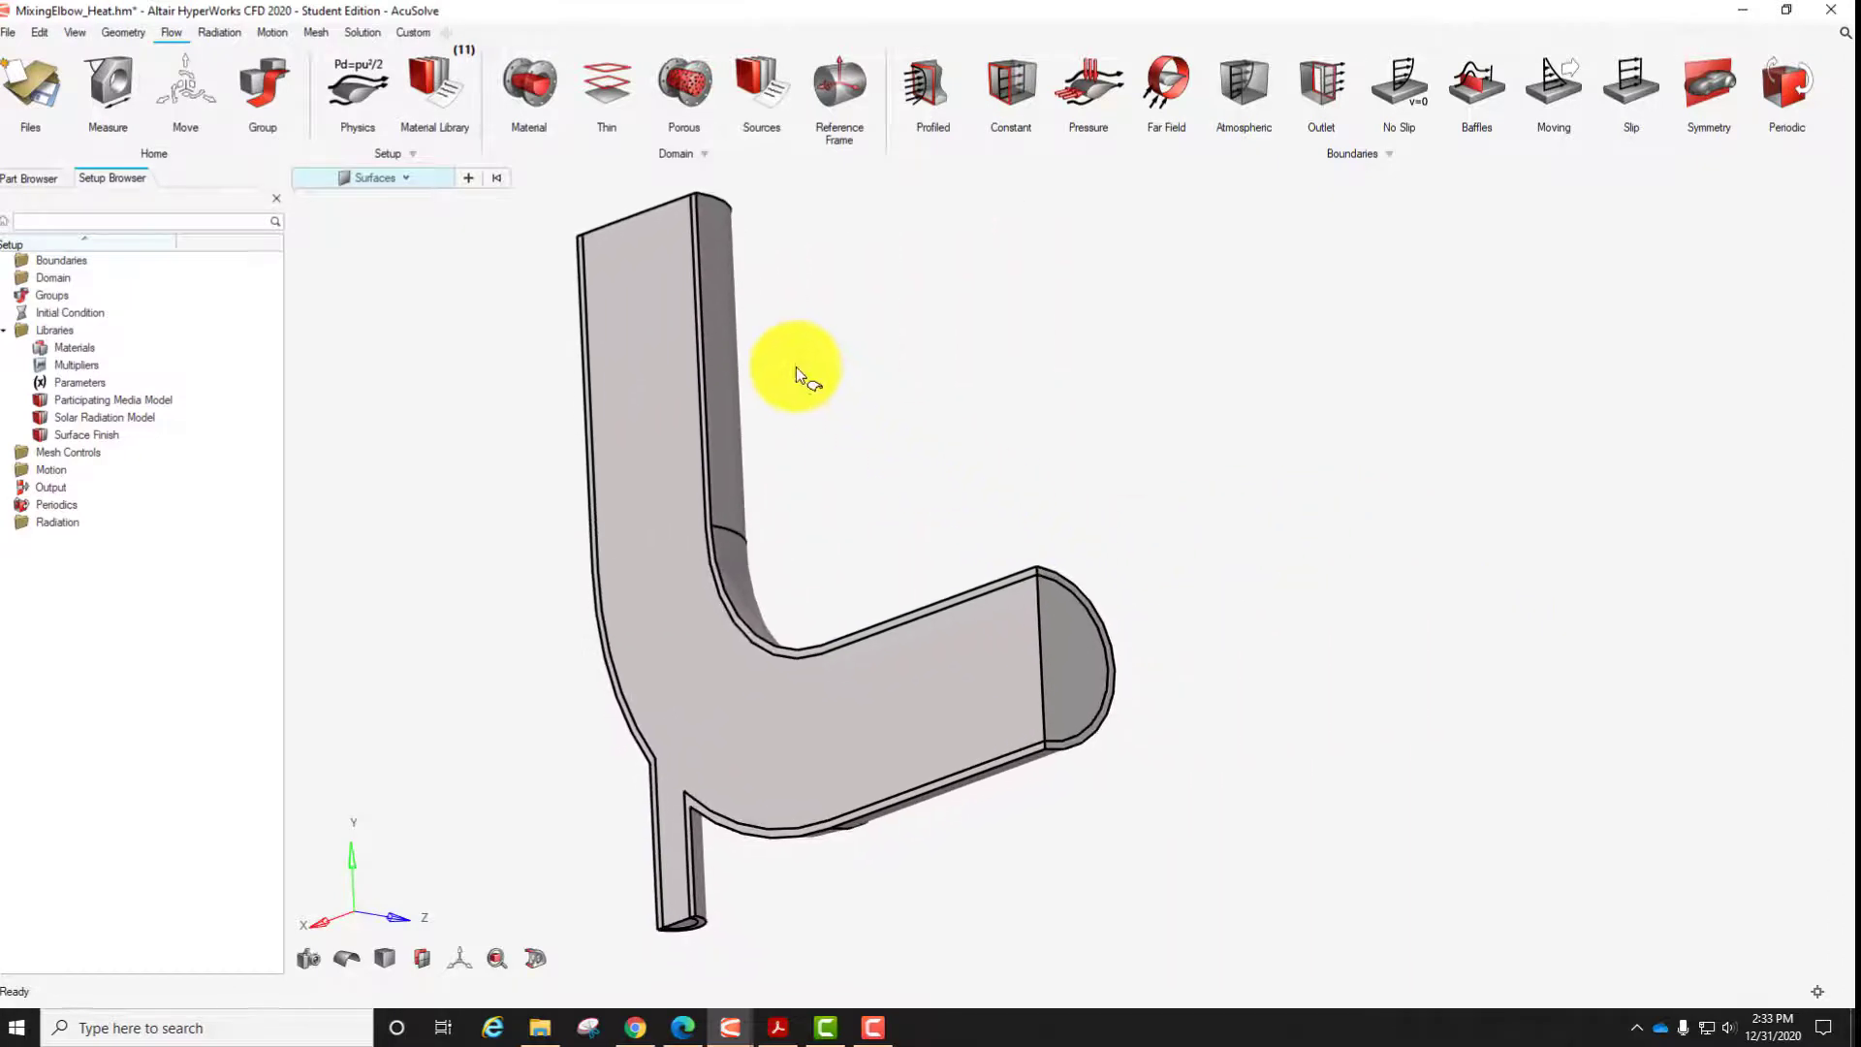
click(526, 79)
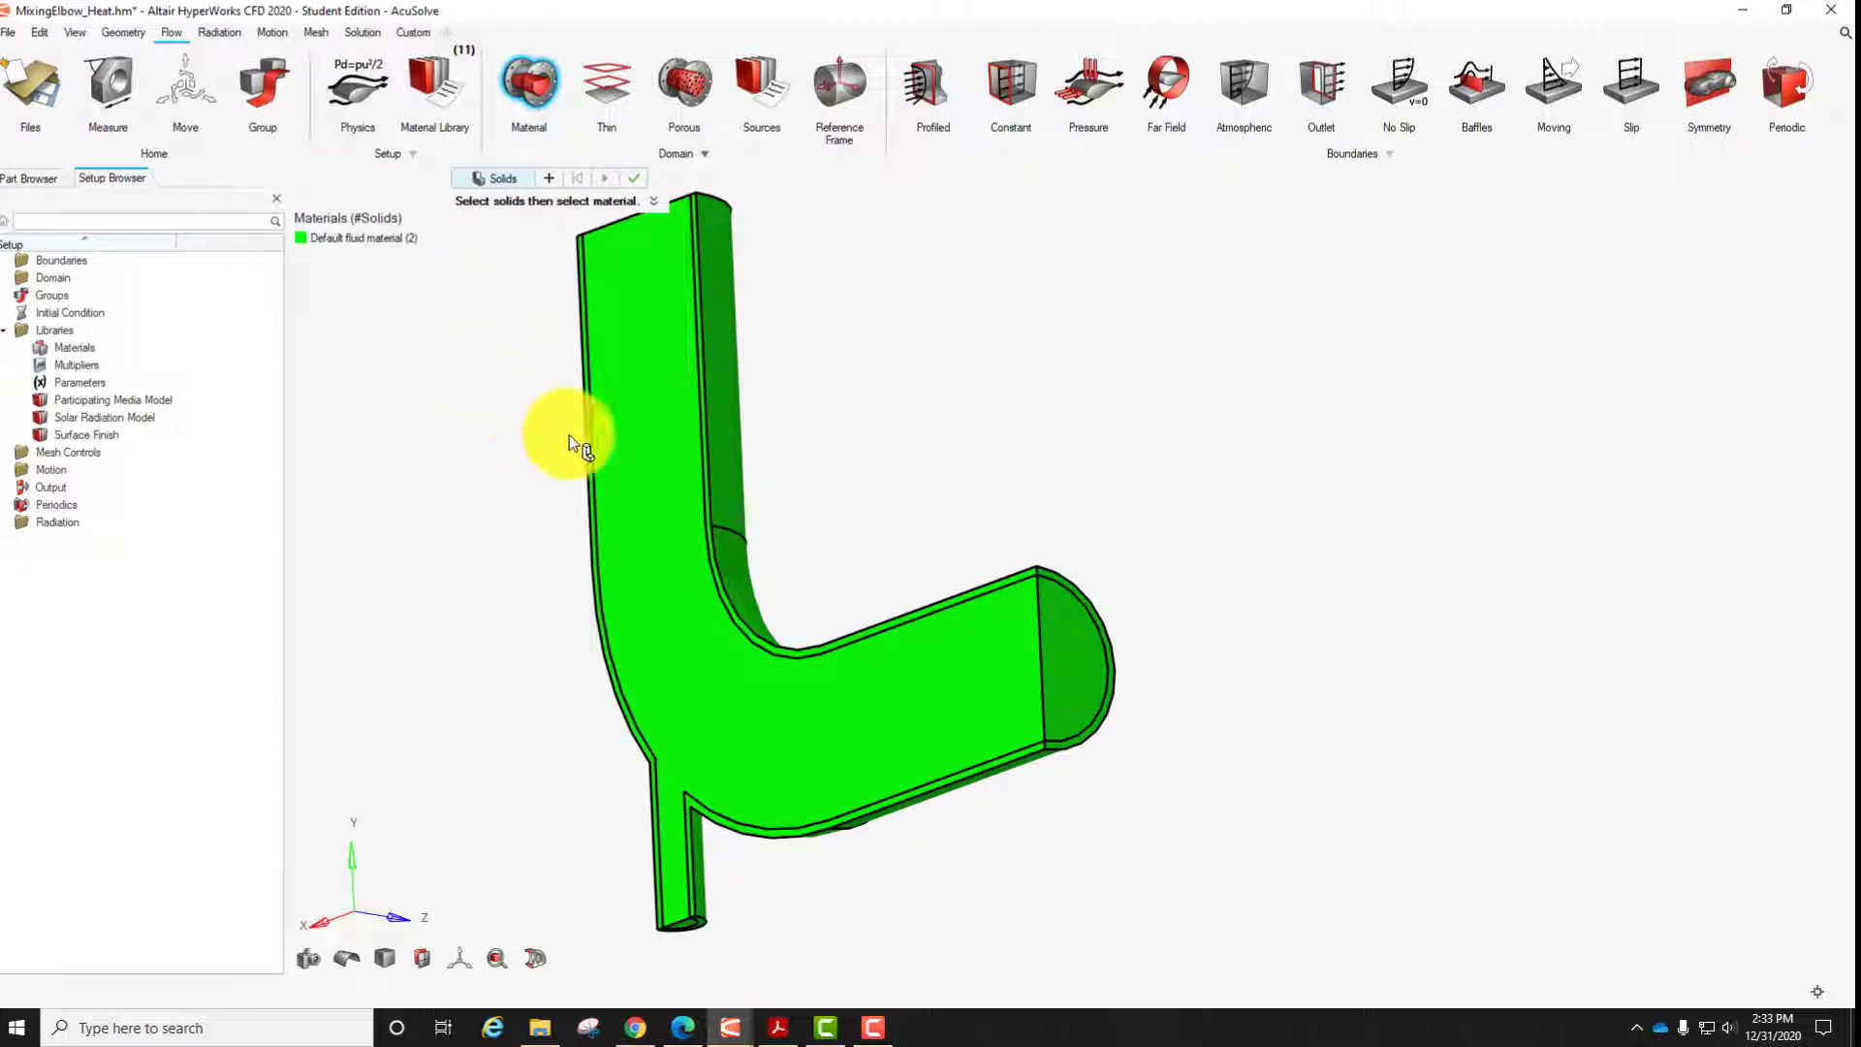
click(643, 457)
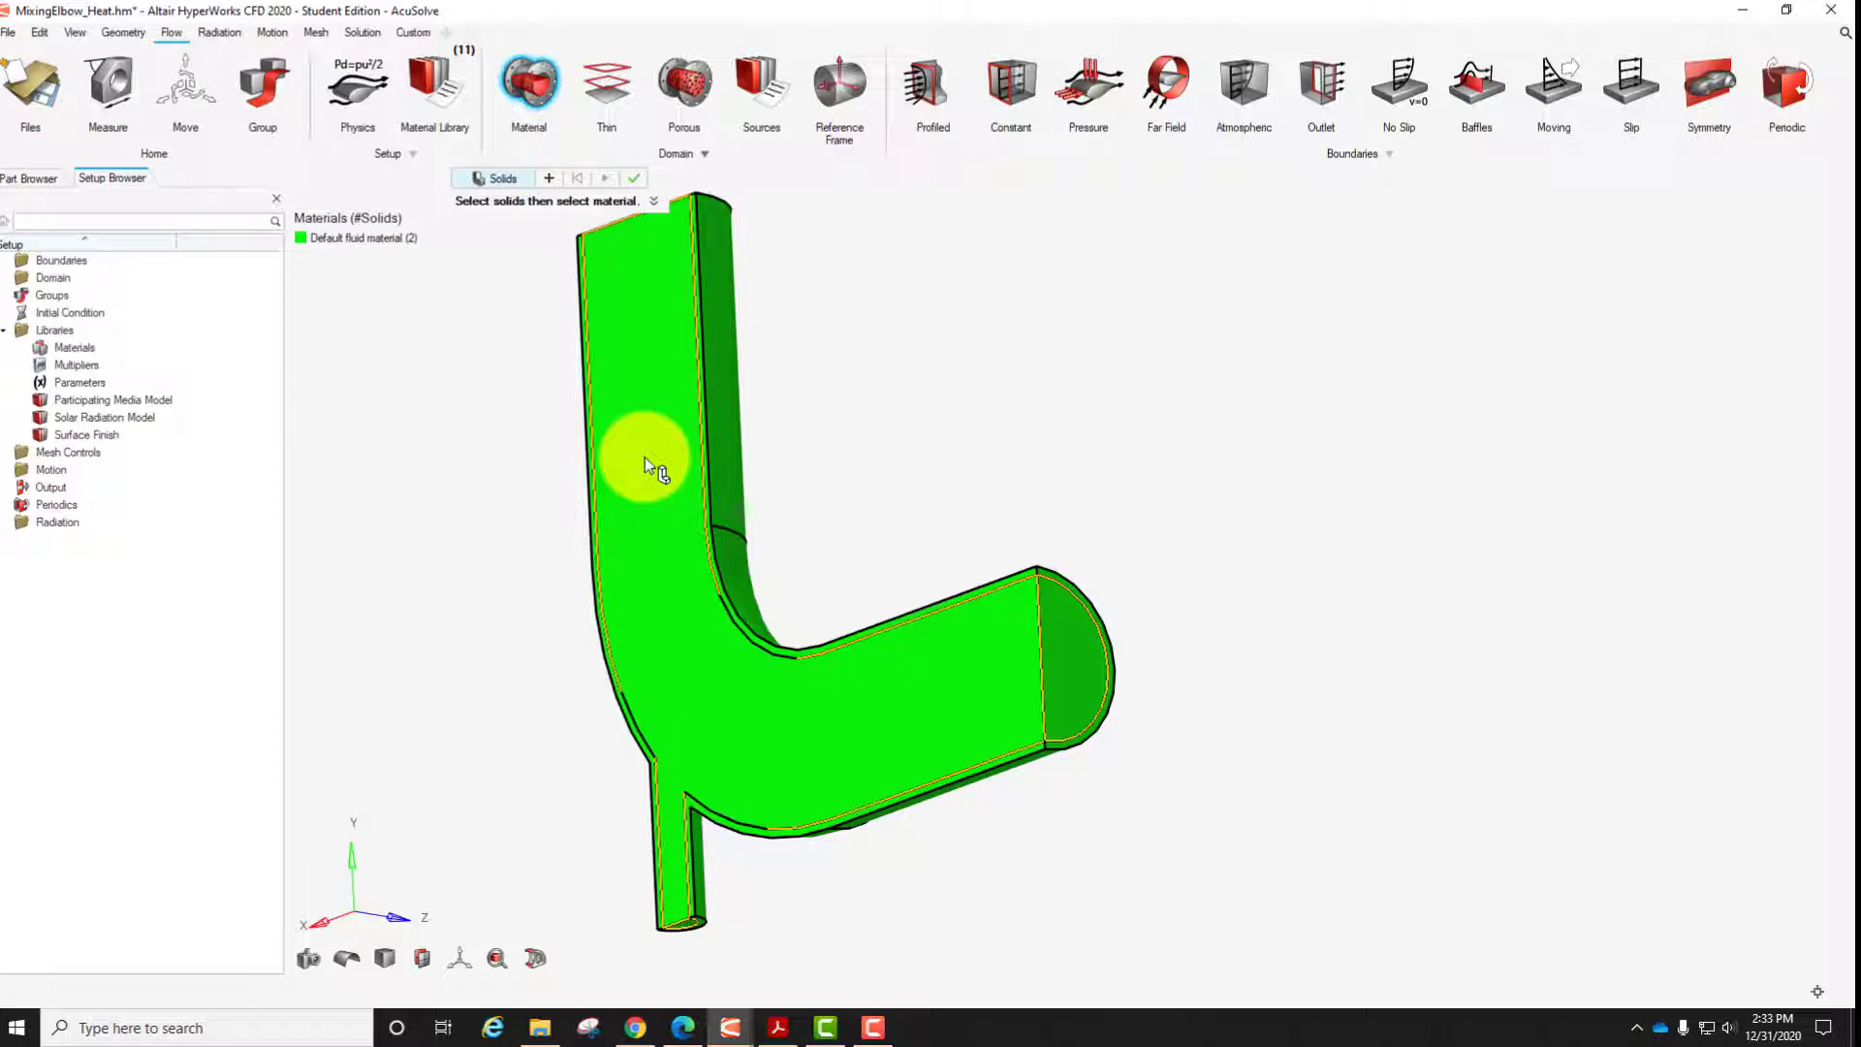
click(643, 457)
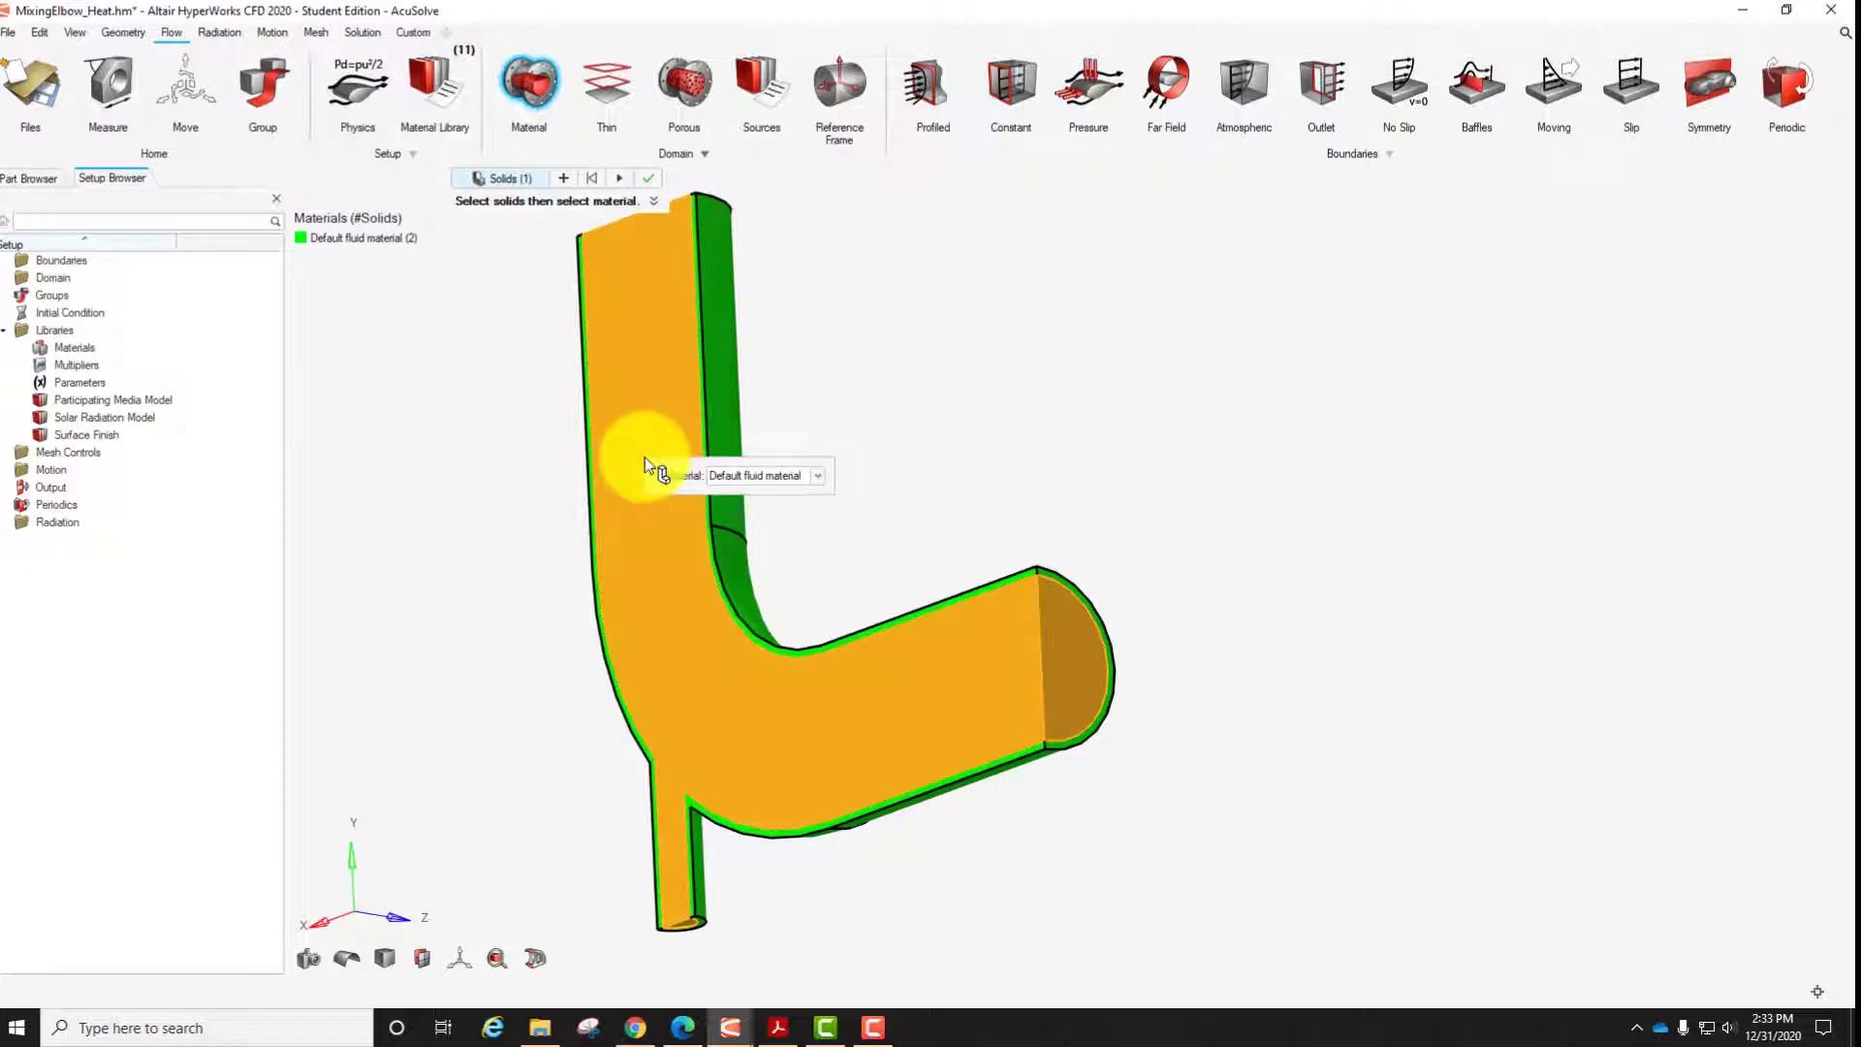
click(817, 475)
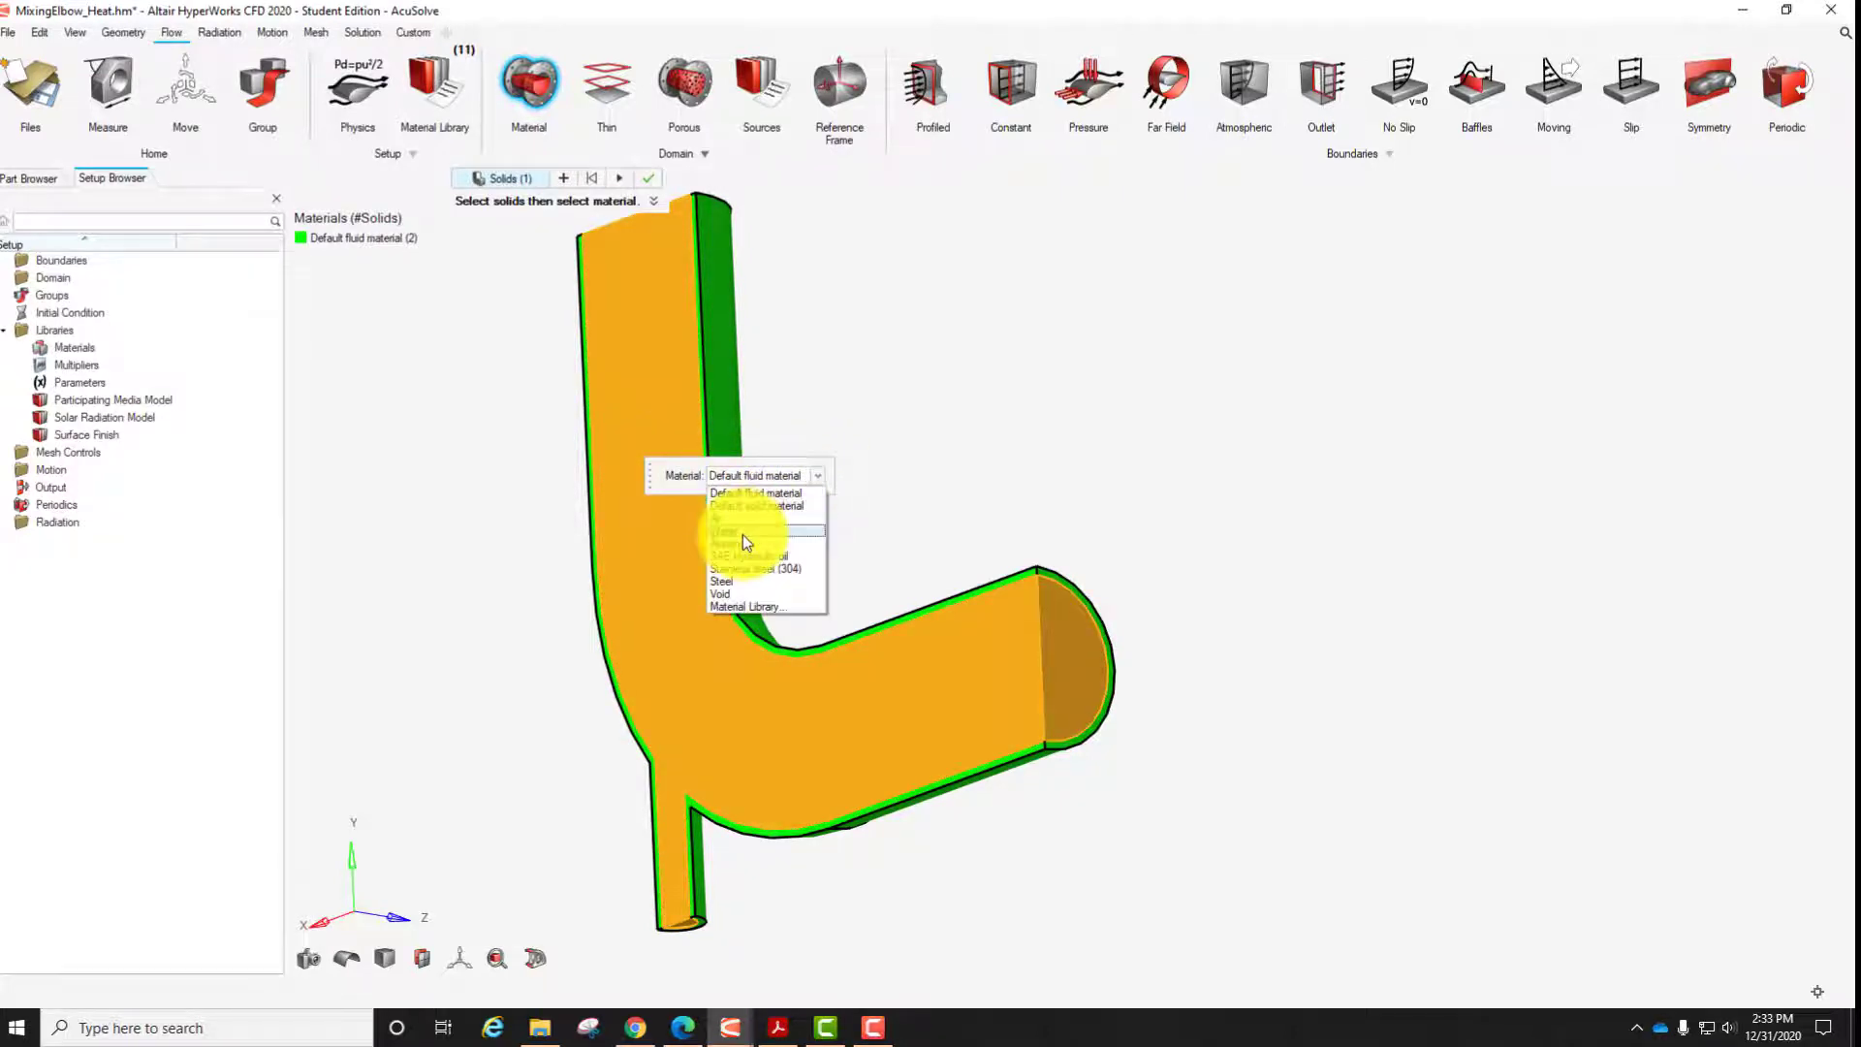
click(742, 533)
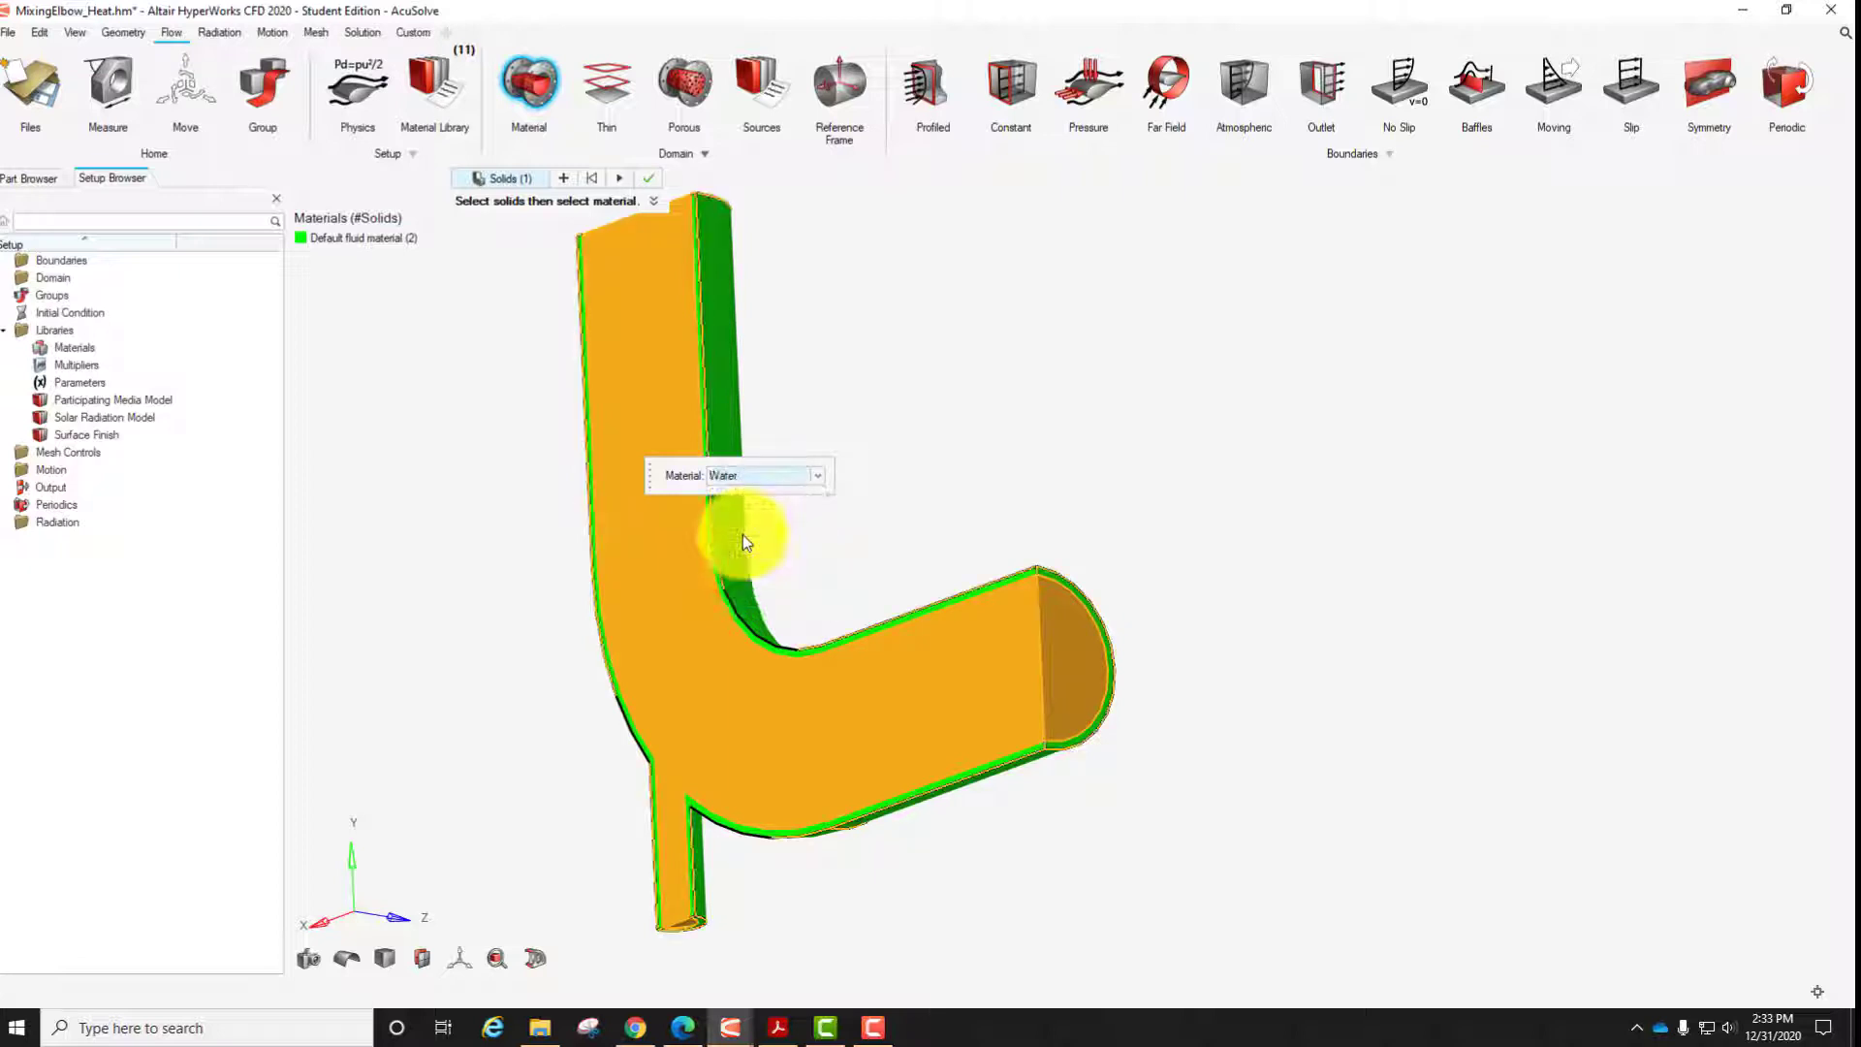
click(621, 183)
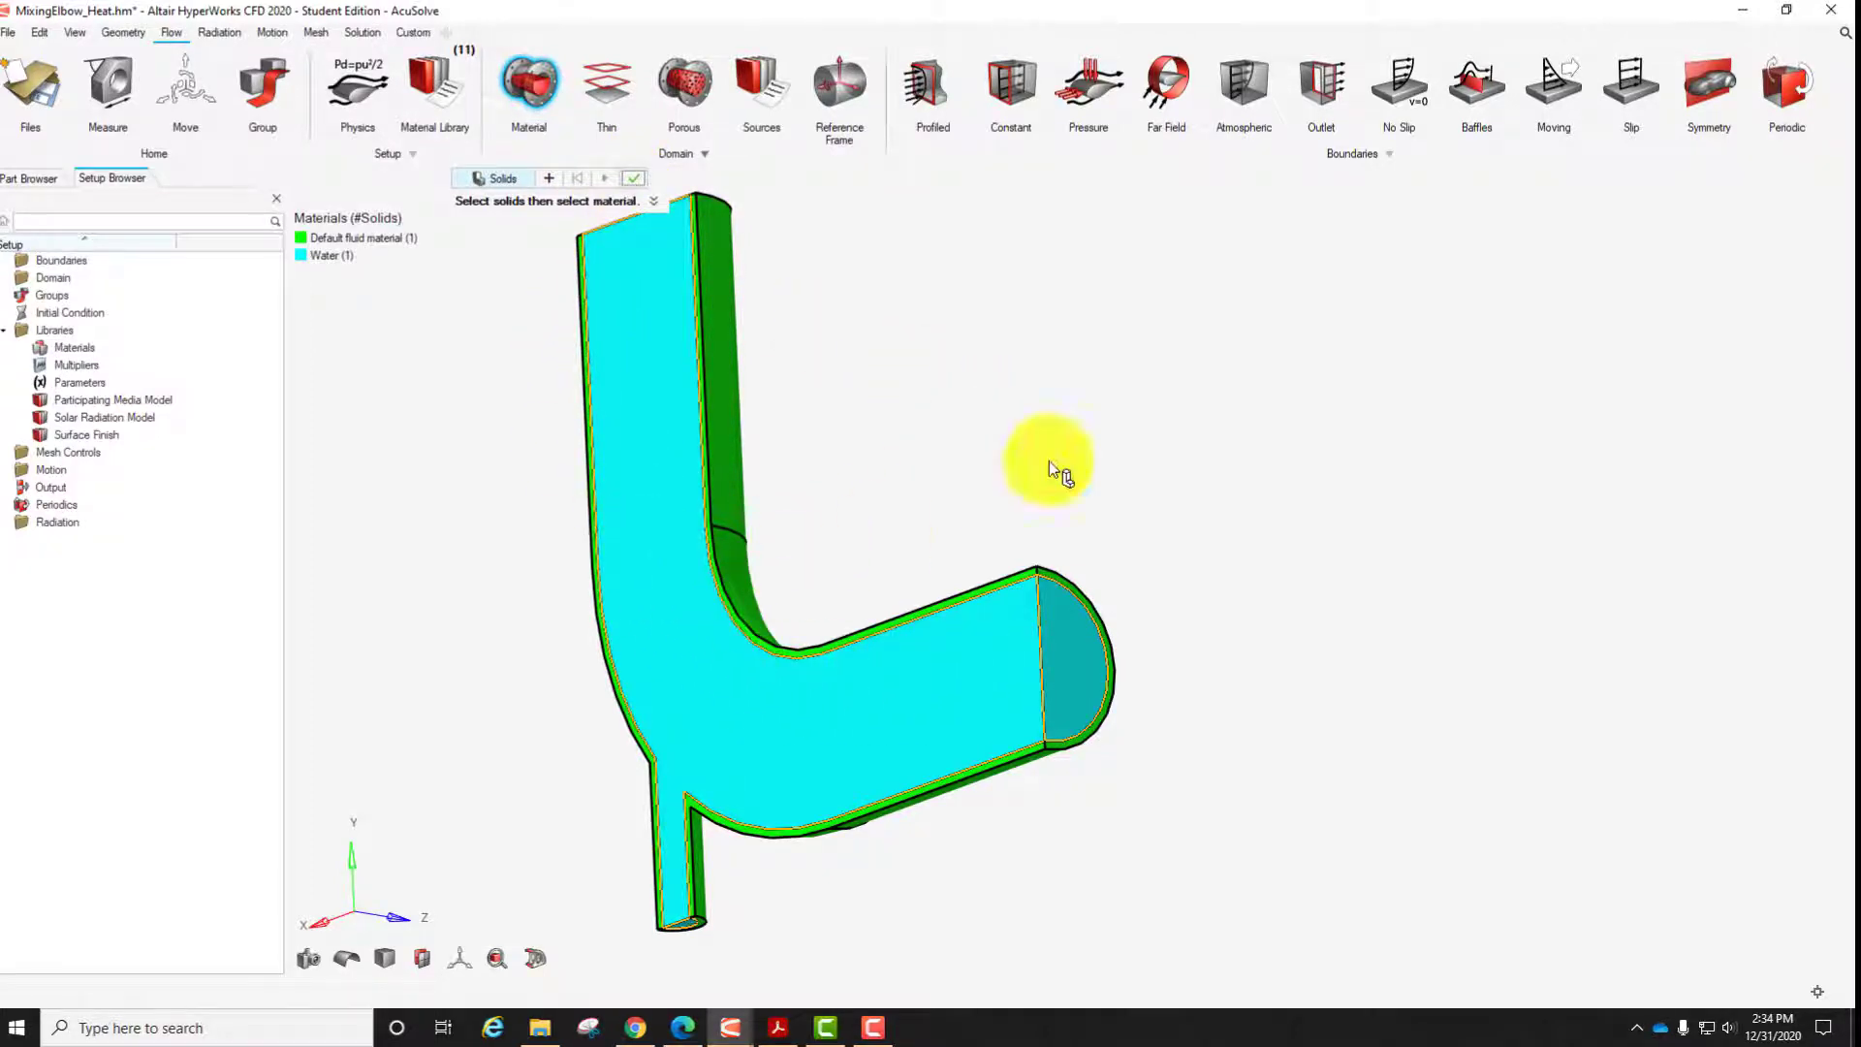
Assign the Steel material to the outer pipe wall solid and finish the material assignment.
right_drag(1048, 462, 713, 476)
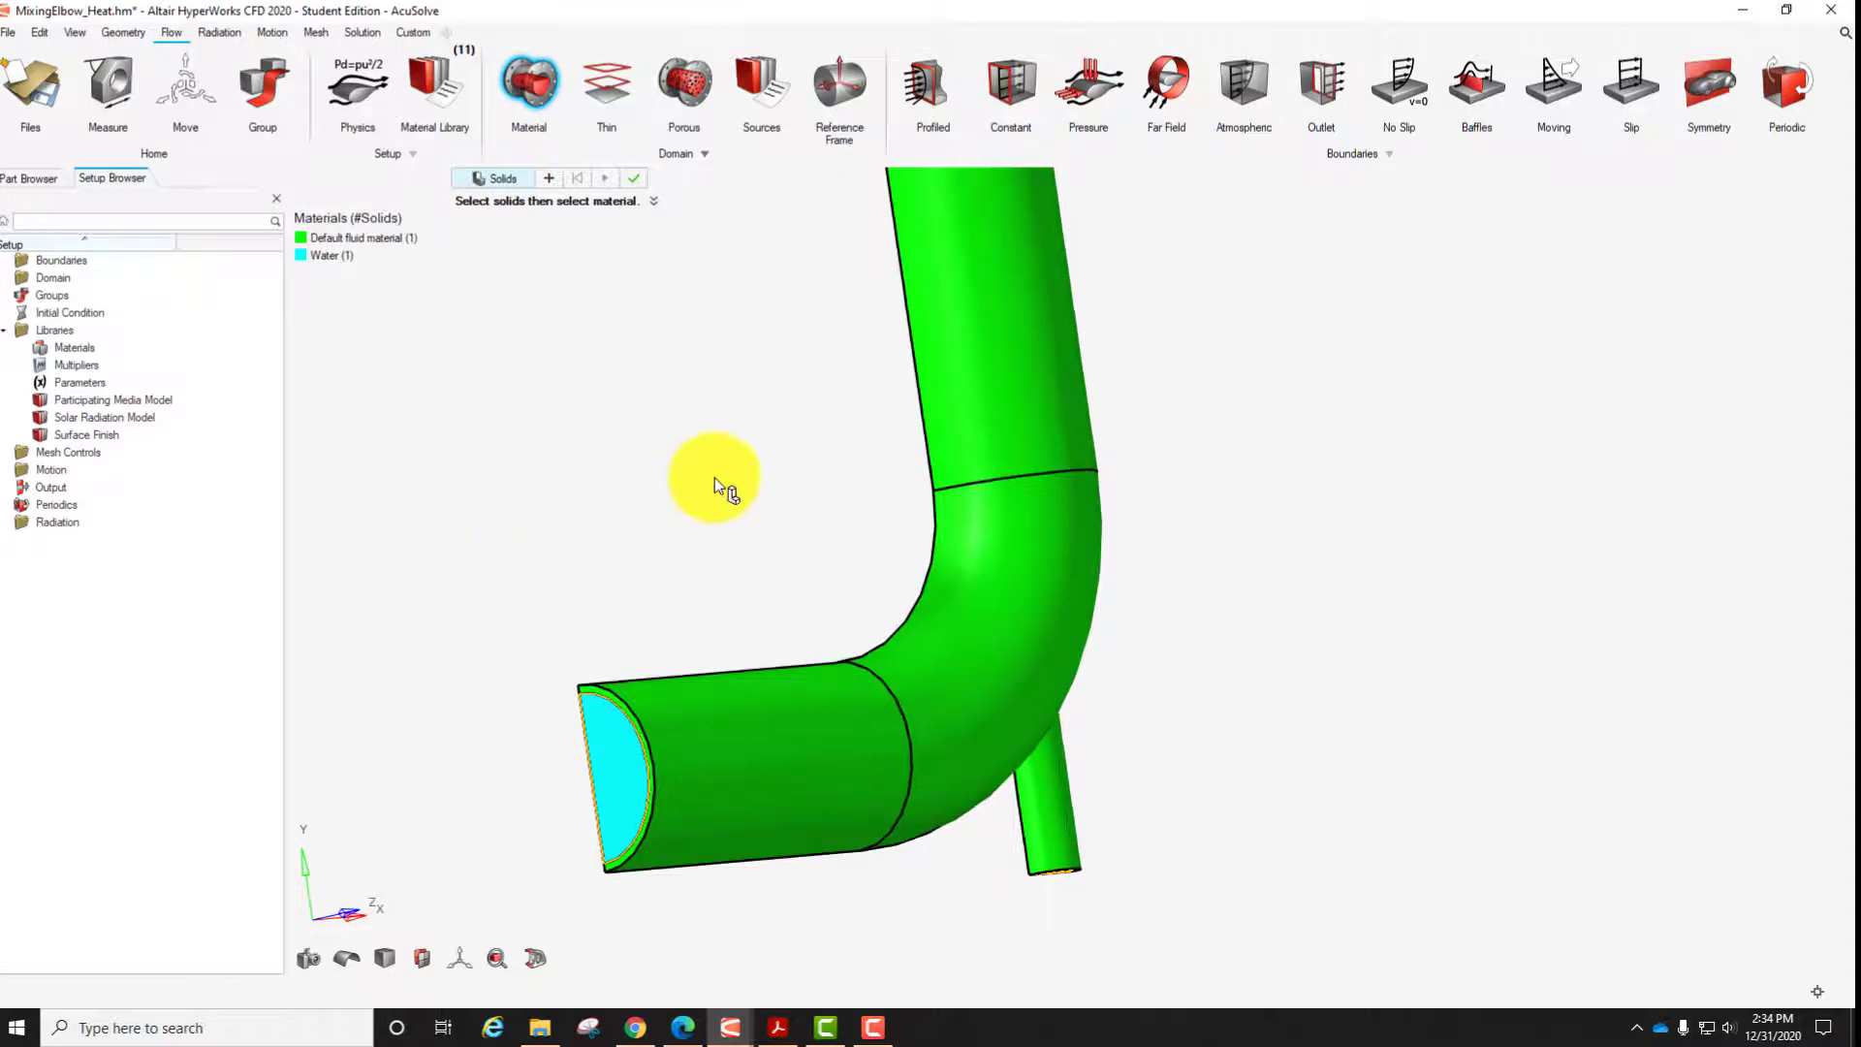
middle_drag(714, 476, 560, 552)
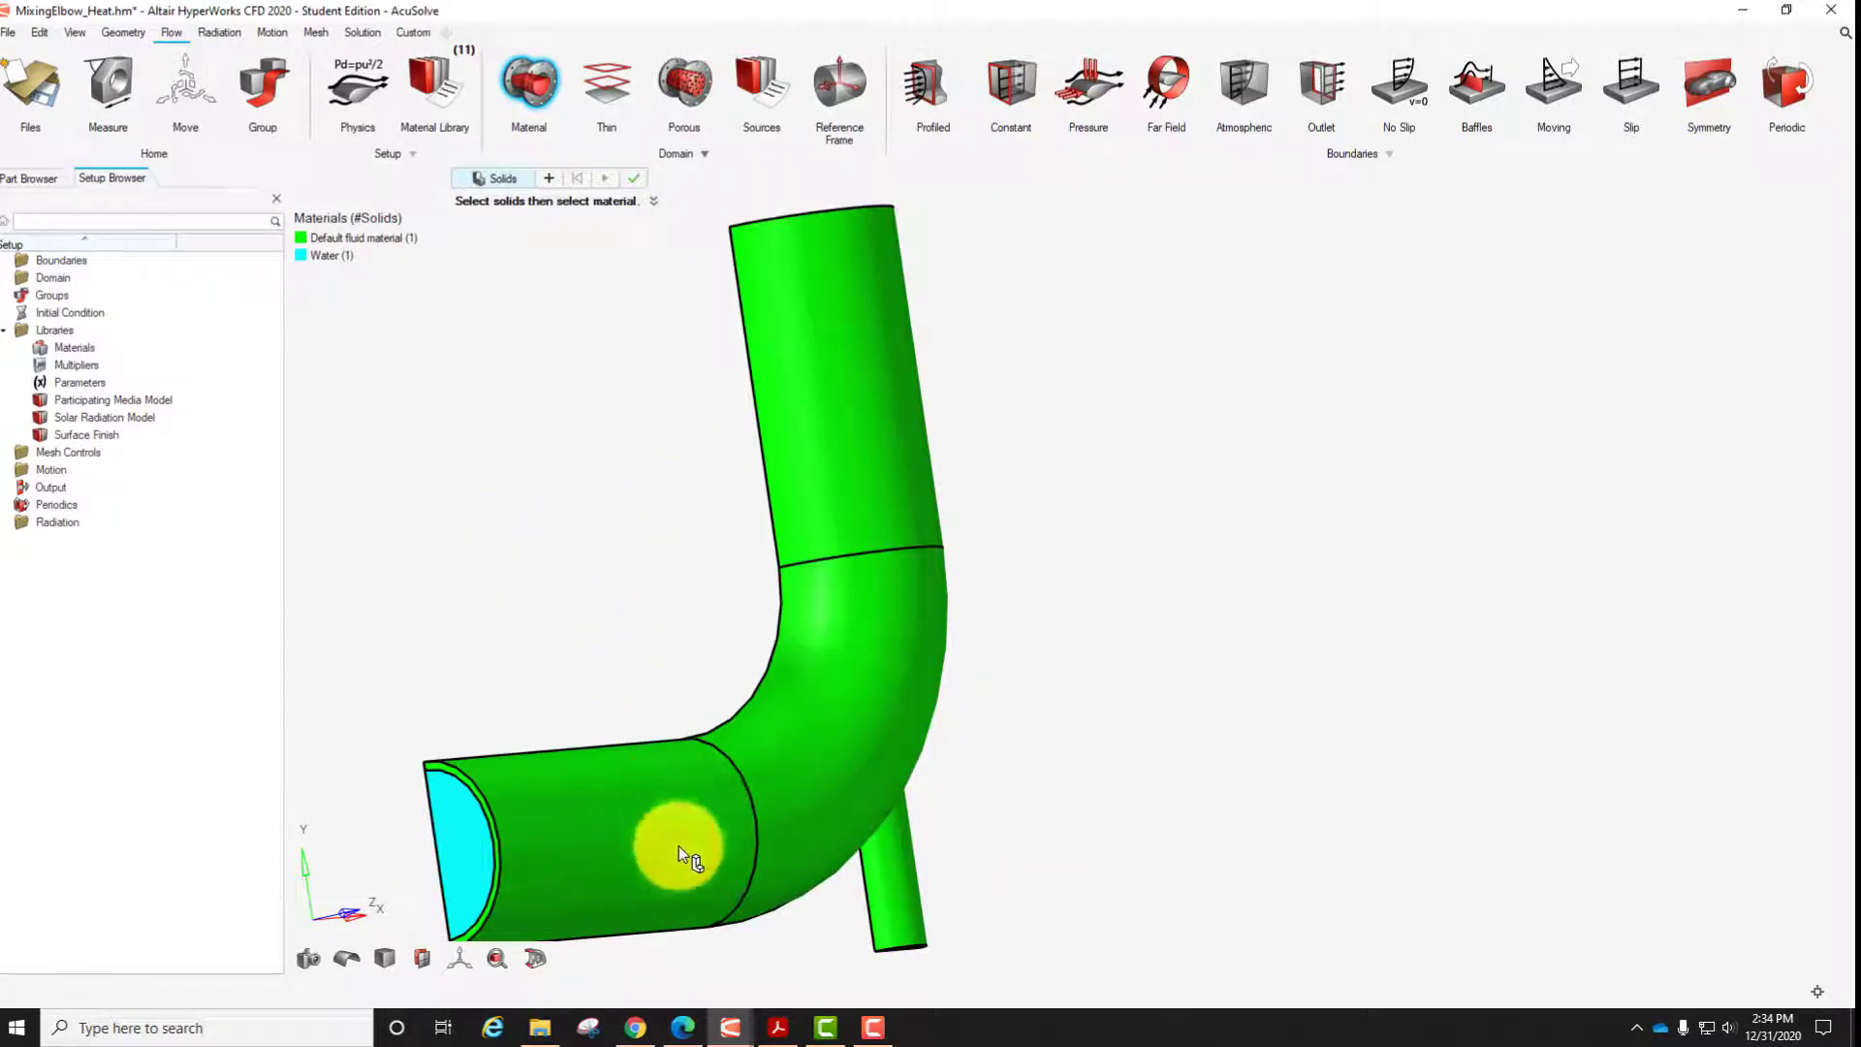
click(679, 845)
click(678, 845)
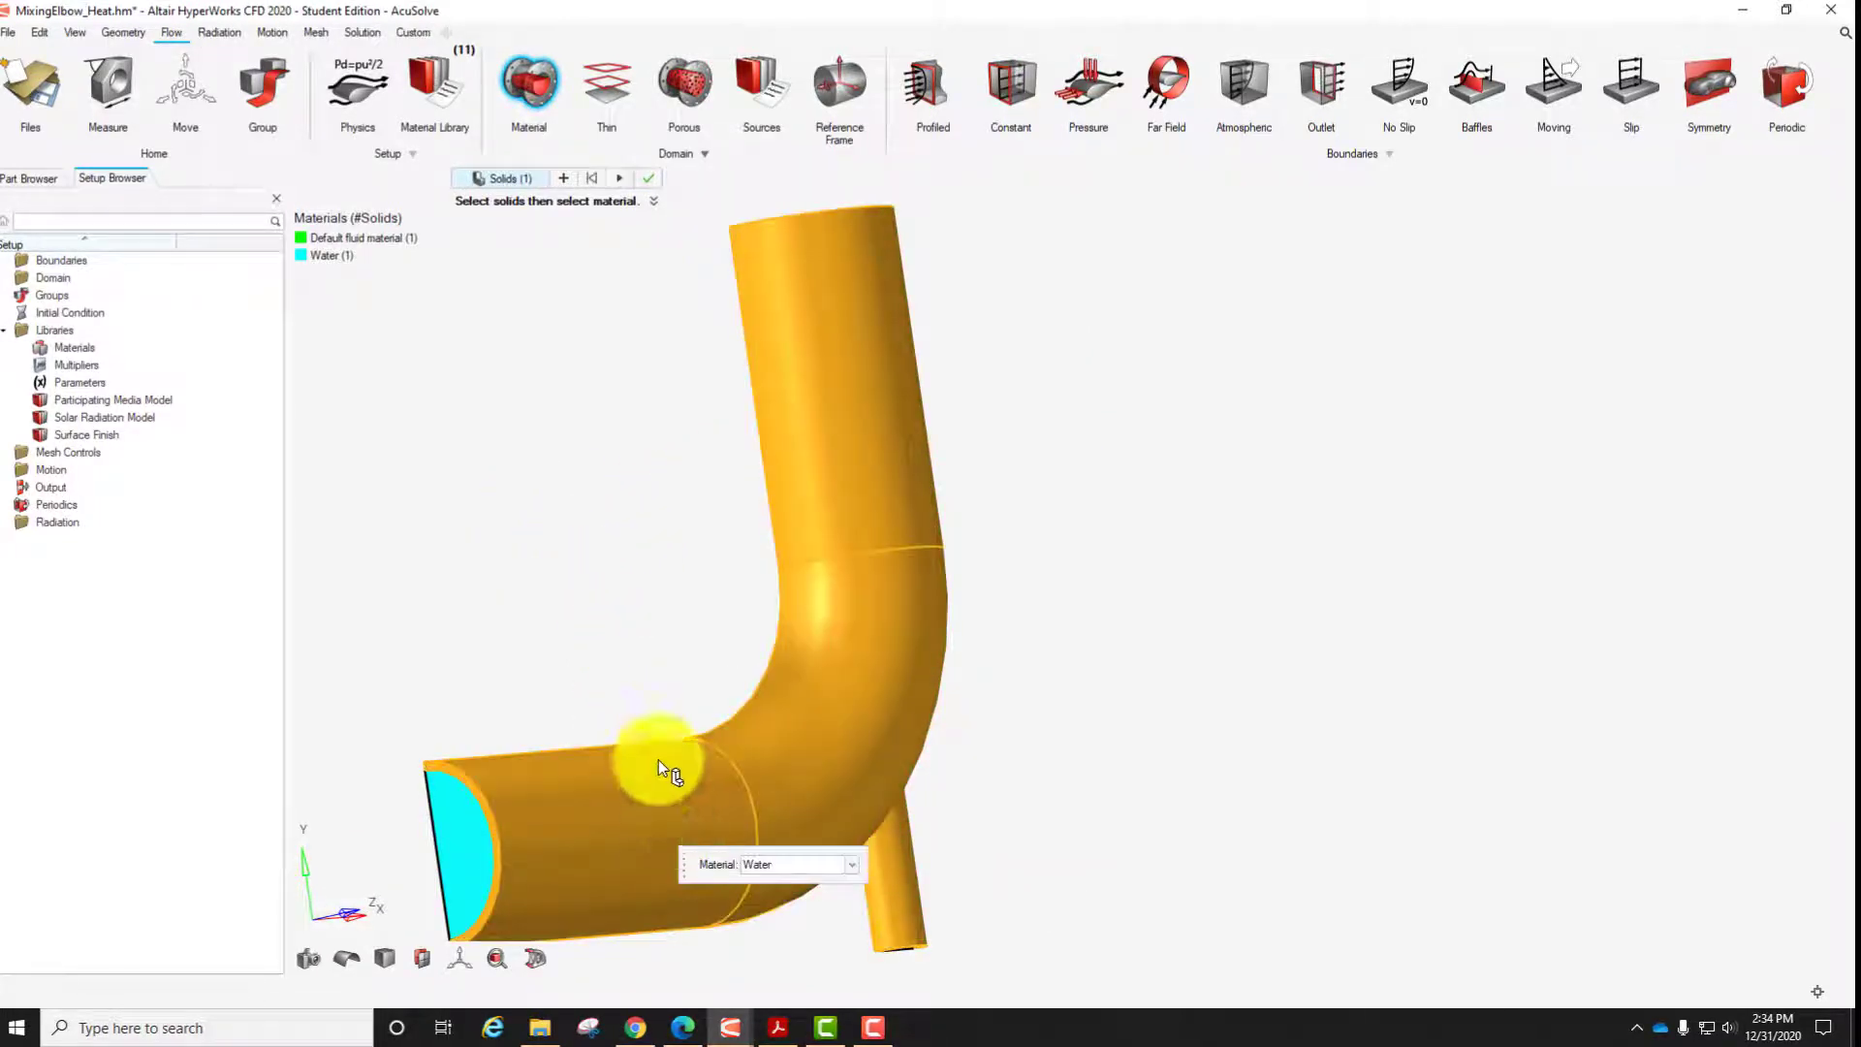
click(852, 865)
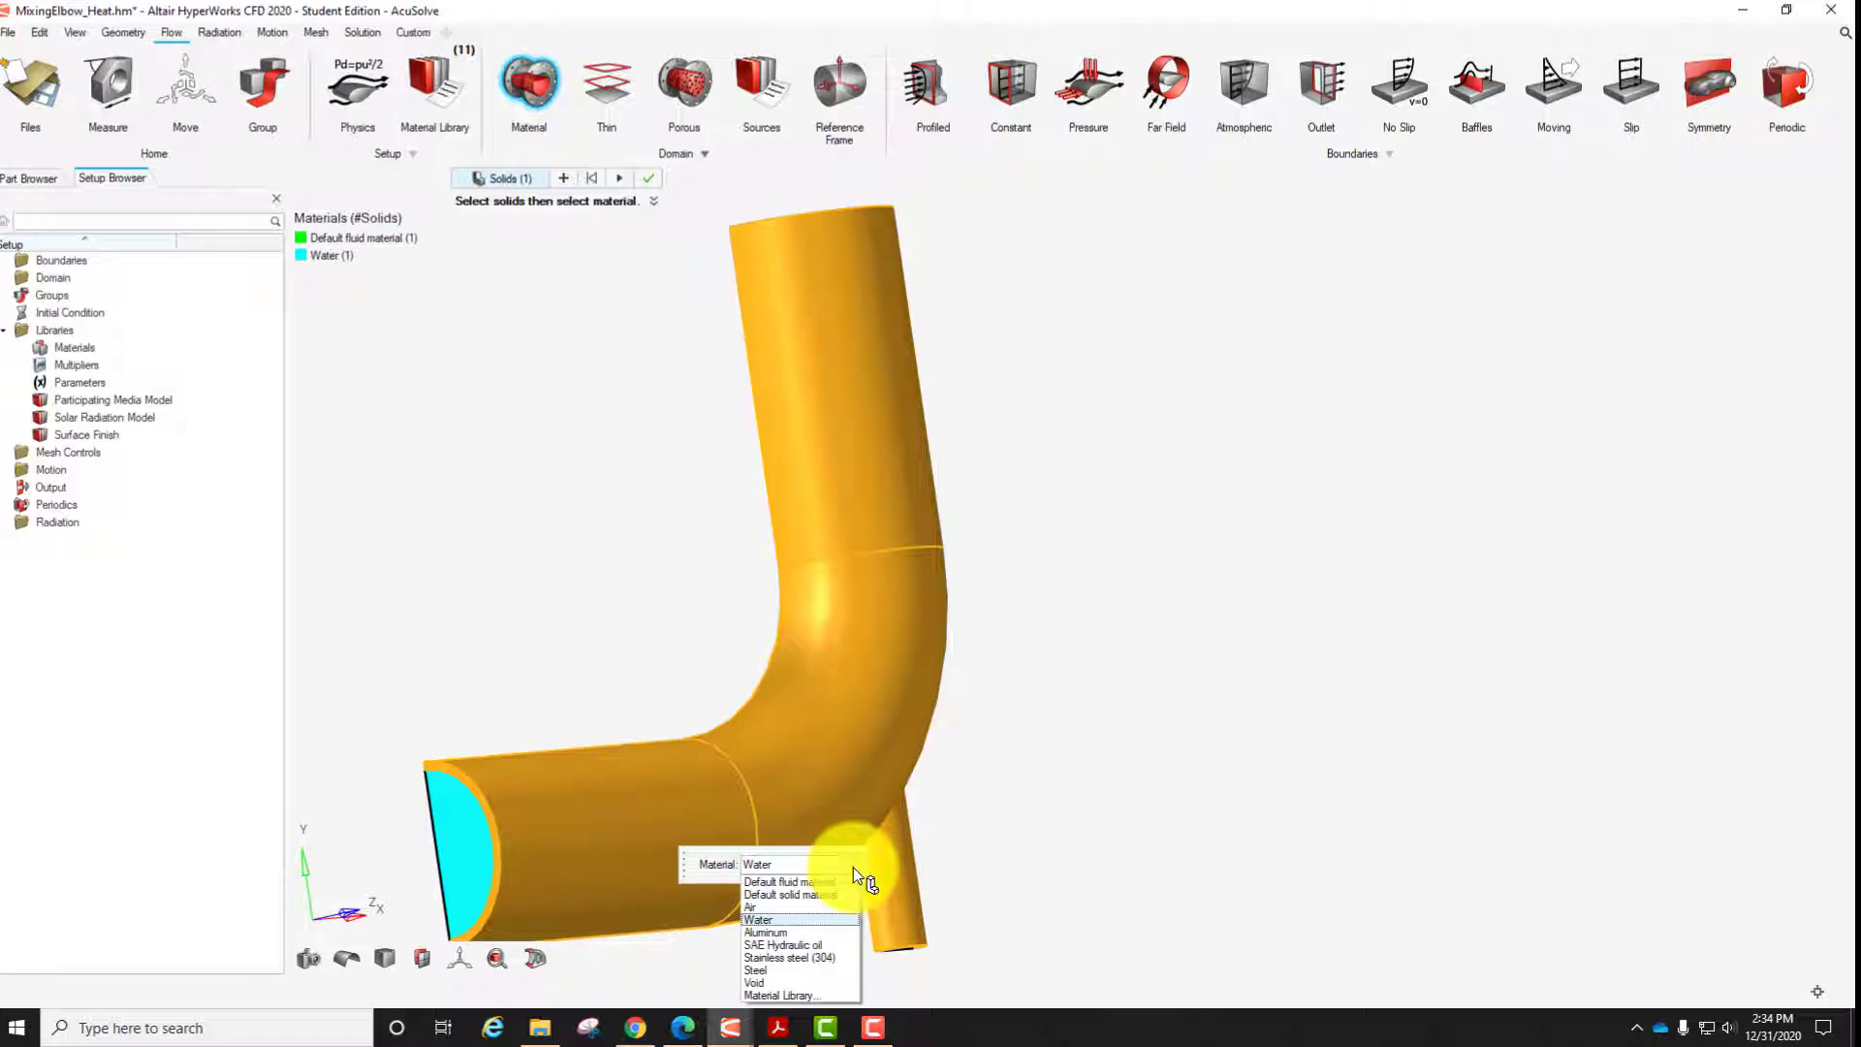
click(806, 970)
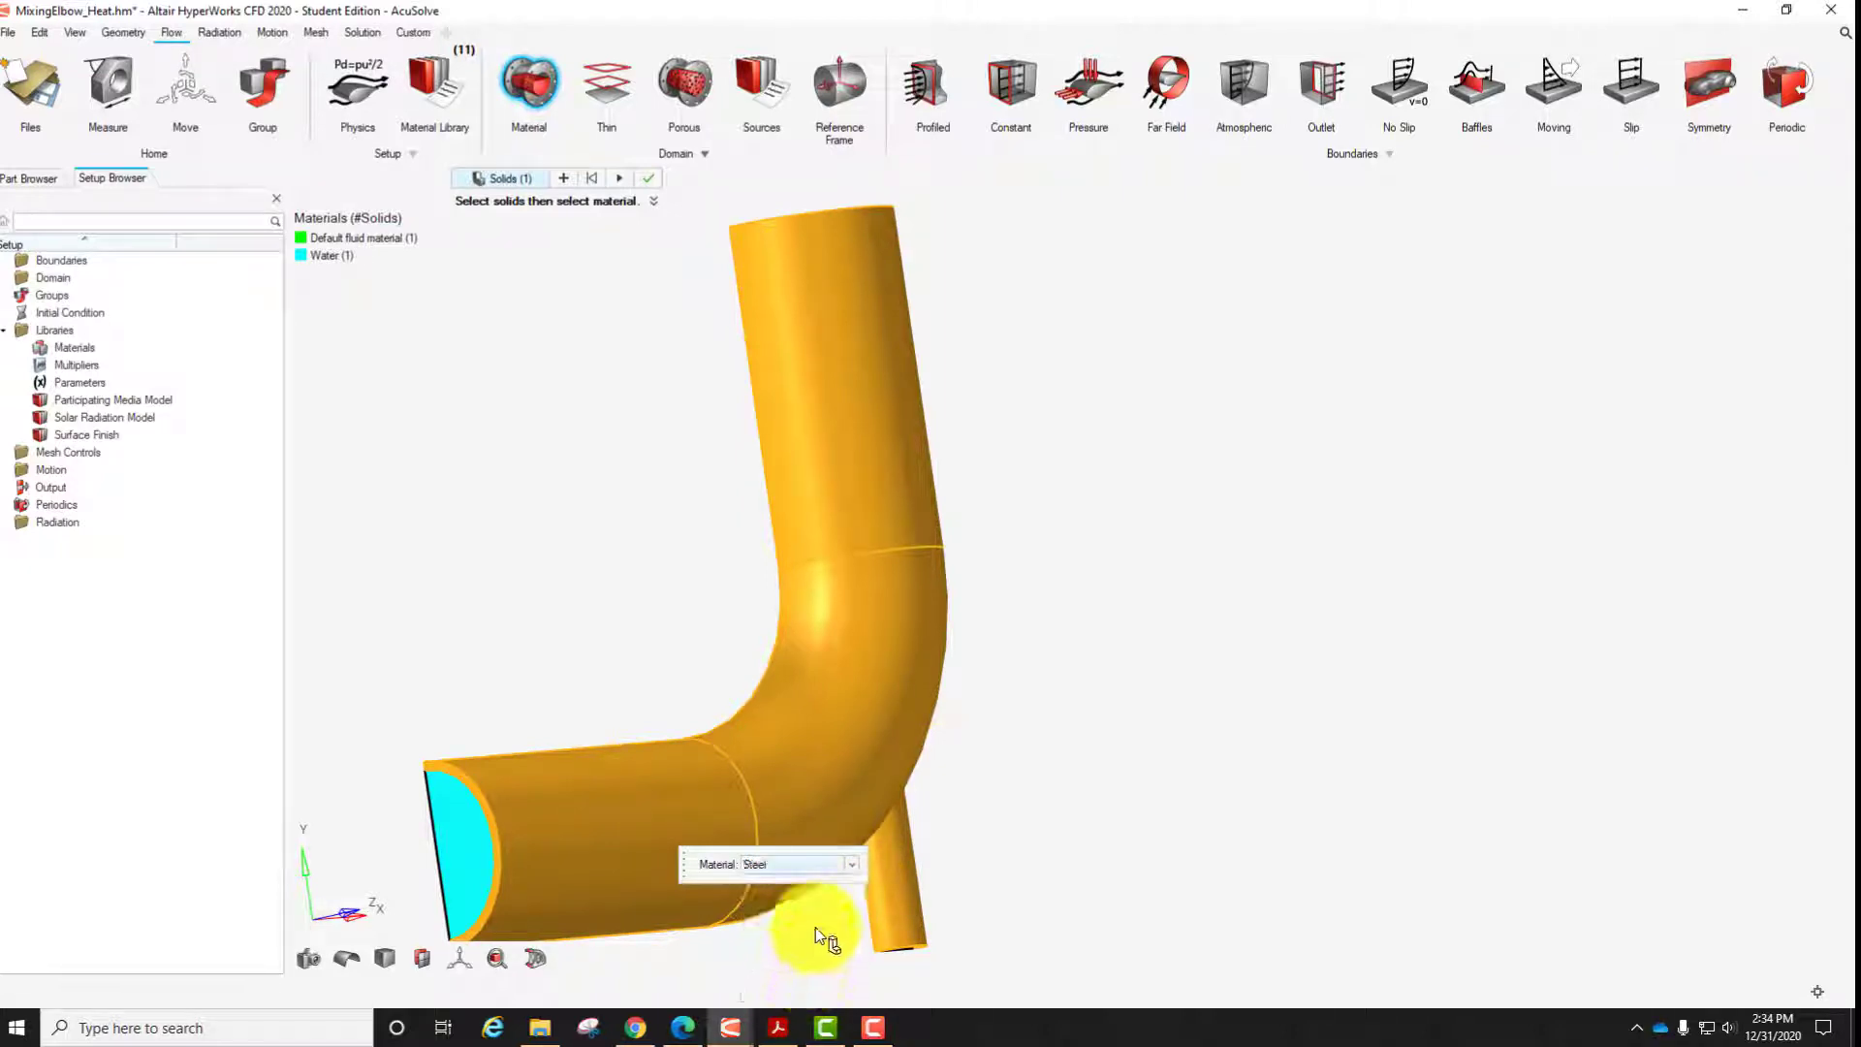
click(647, 181)
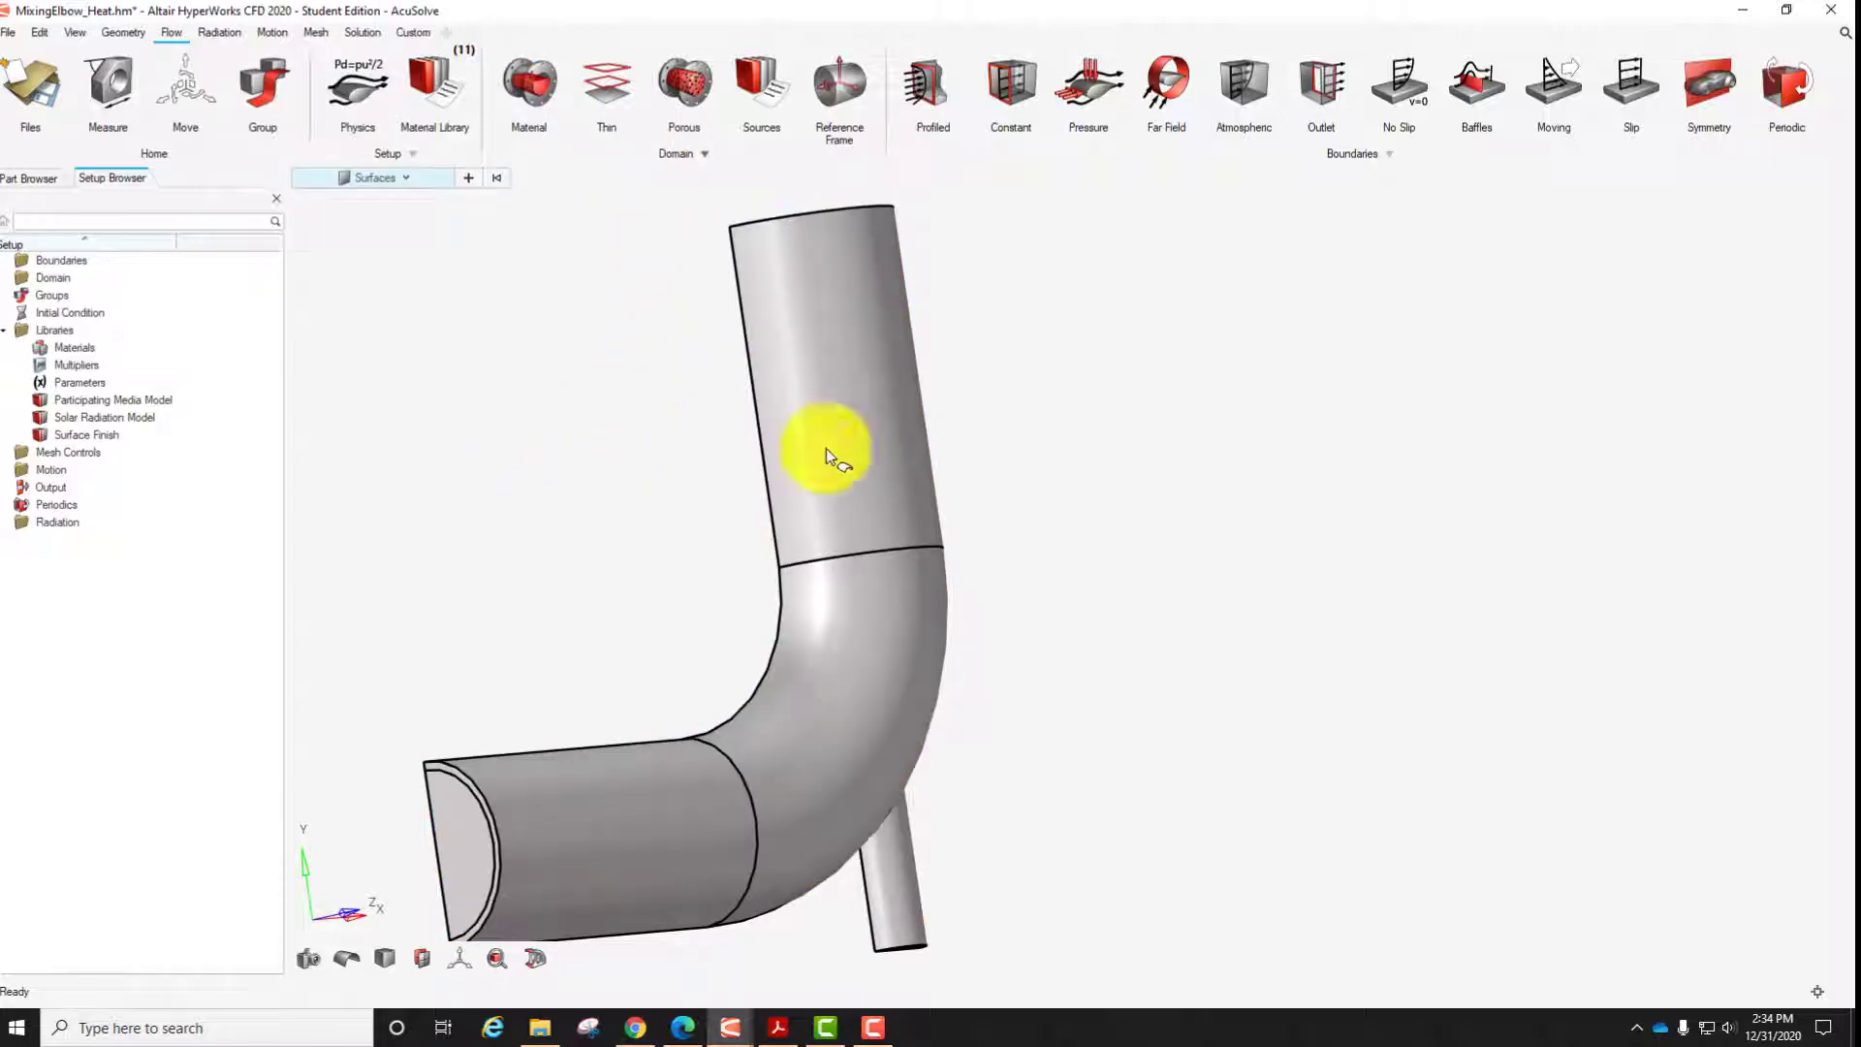
Examine the elbow's symmetry plane, outer wall, open pipe ends and small side branch from several angles.
right_drag(826, 447, 727, 543)
middle_drag(717, 547, 682, 626)
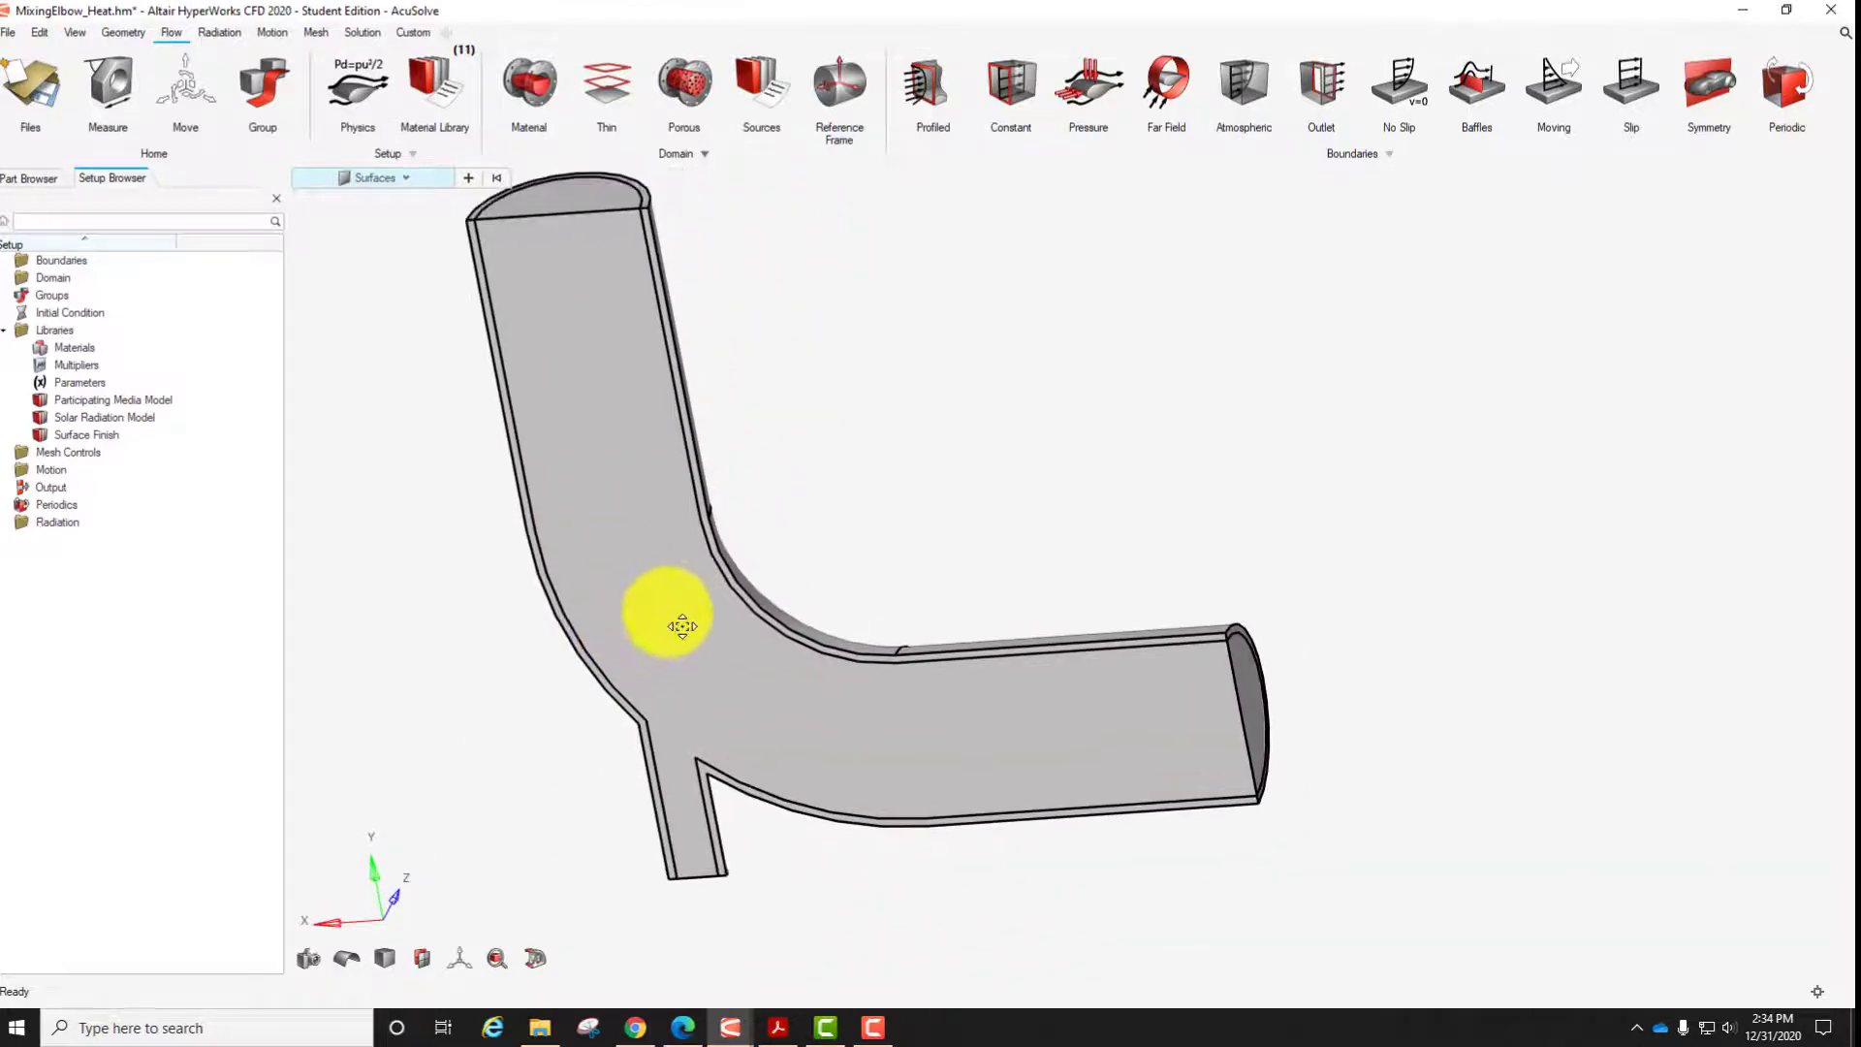
scroll(706, 630, down, 2)
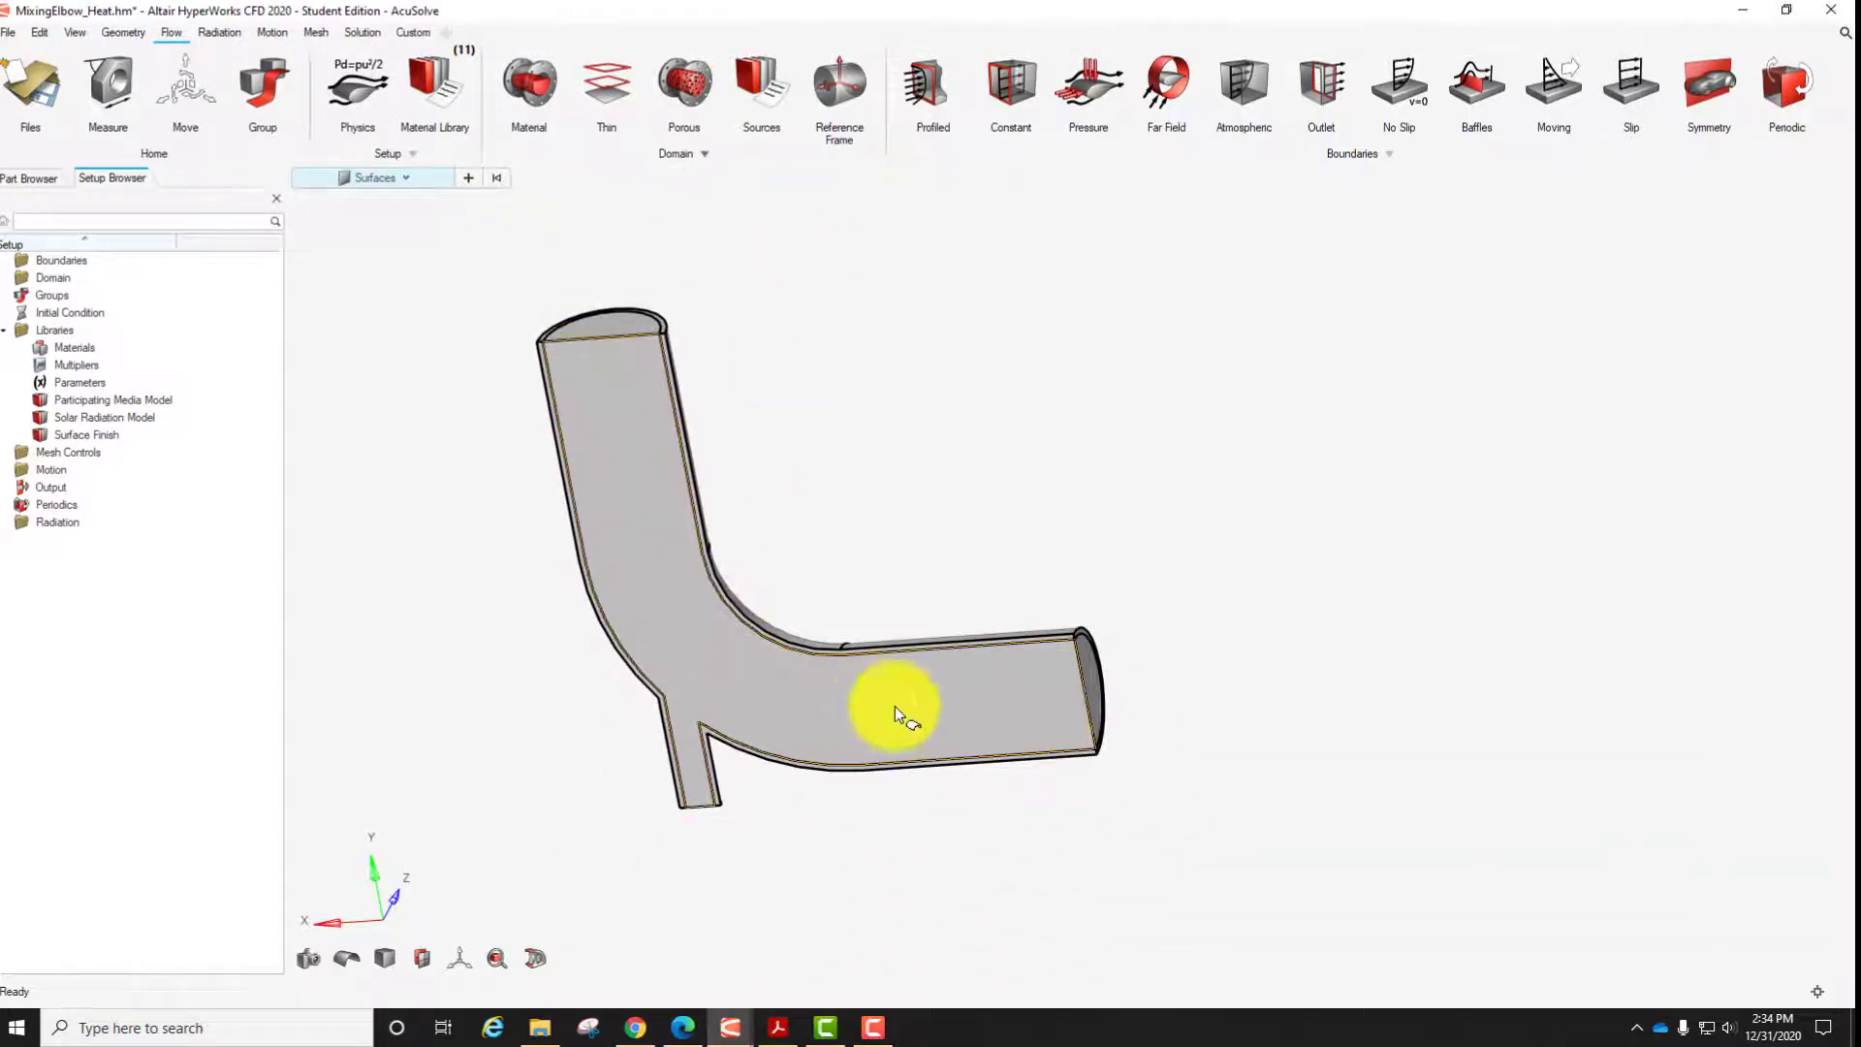
right_drag(796, 637, 987, 612)
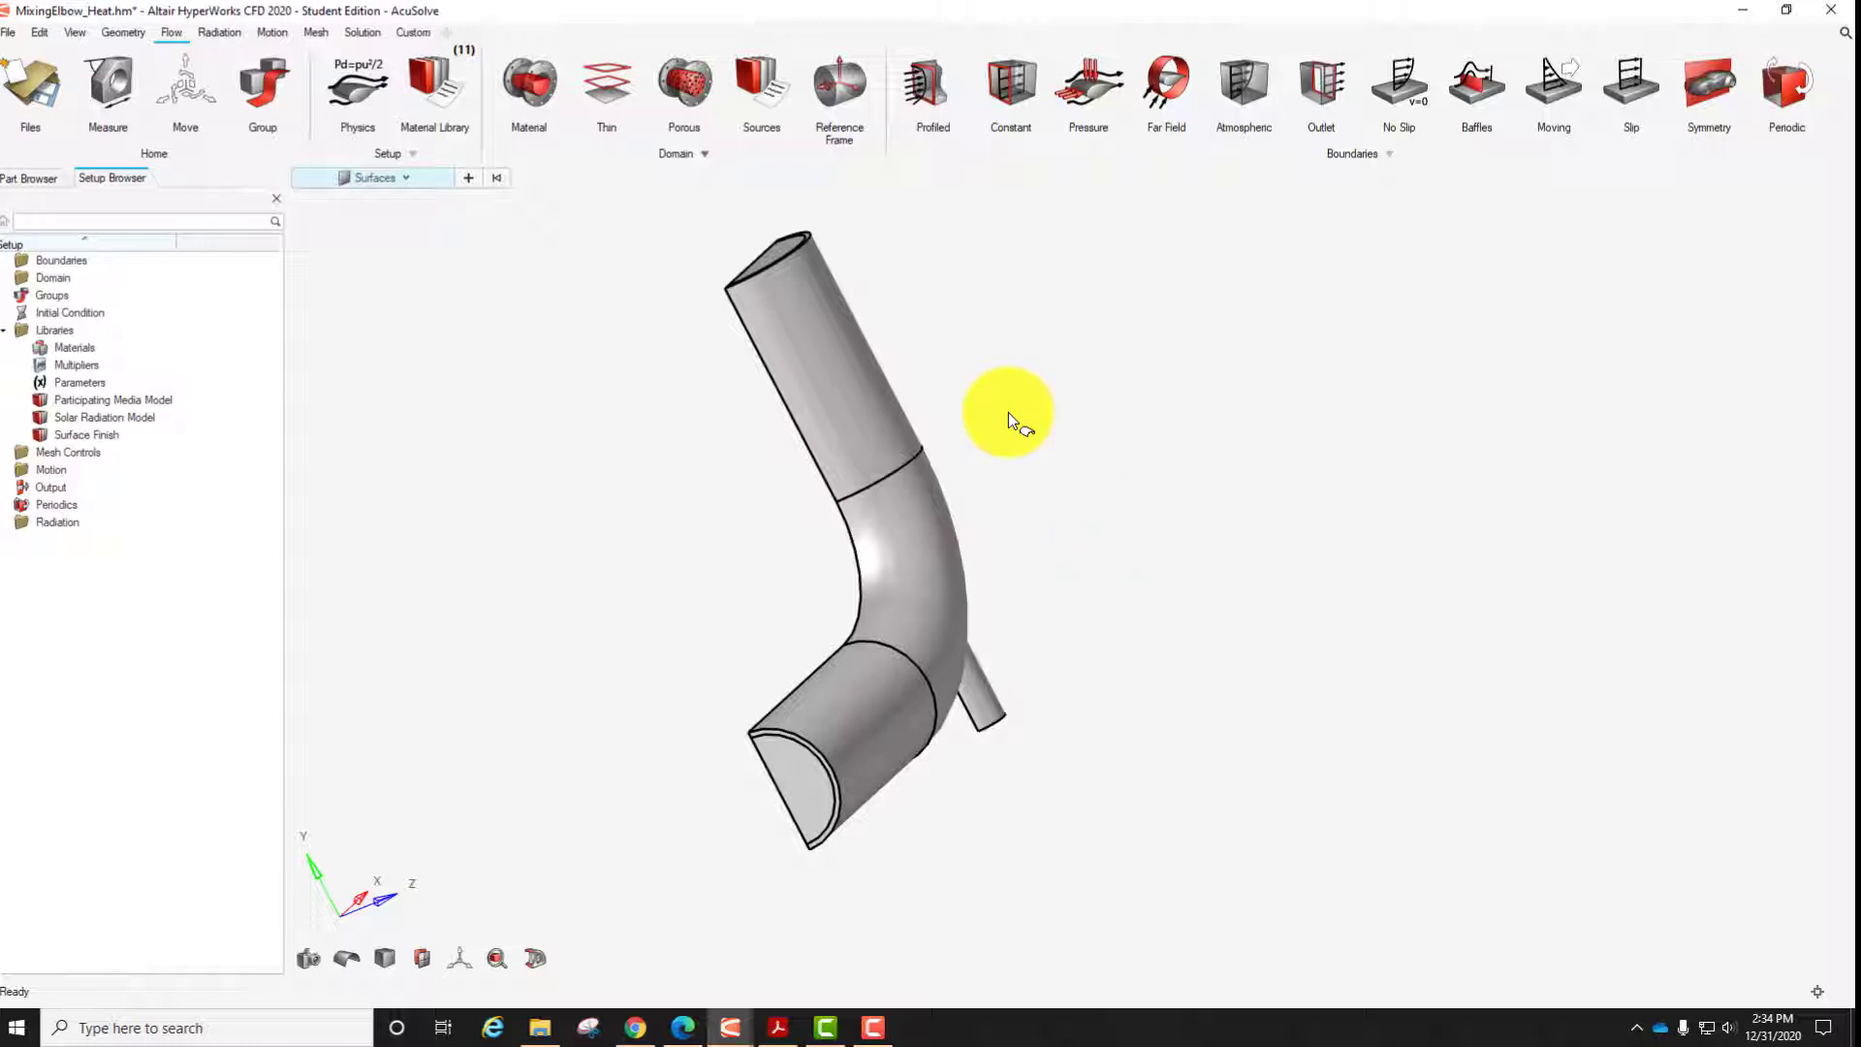
right_drag(883, 467, 1492, 469)
middle_drag(1109, 544, 1250, 428)
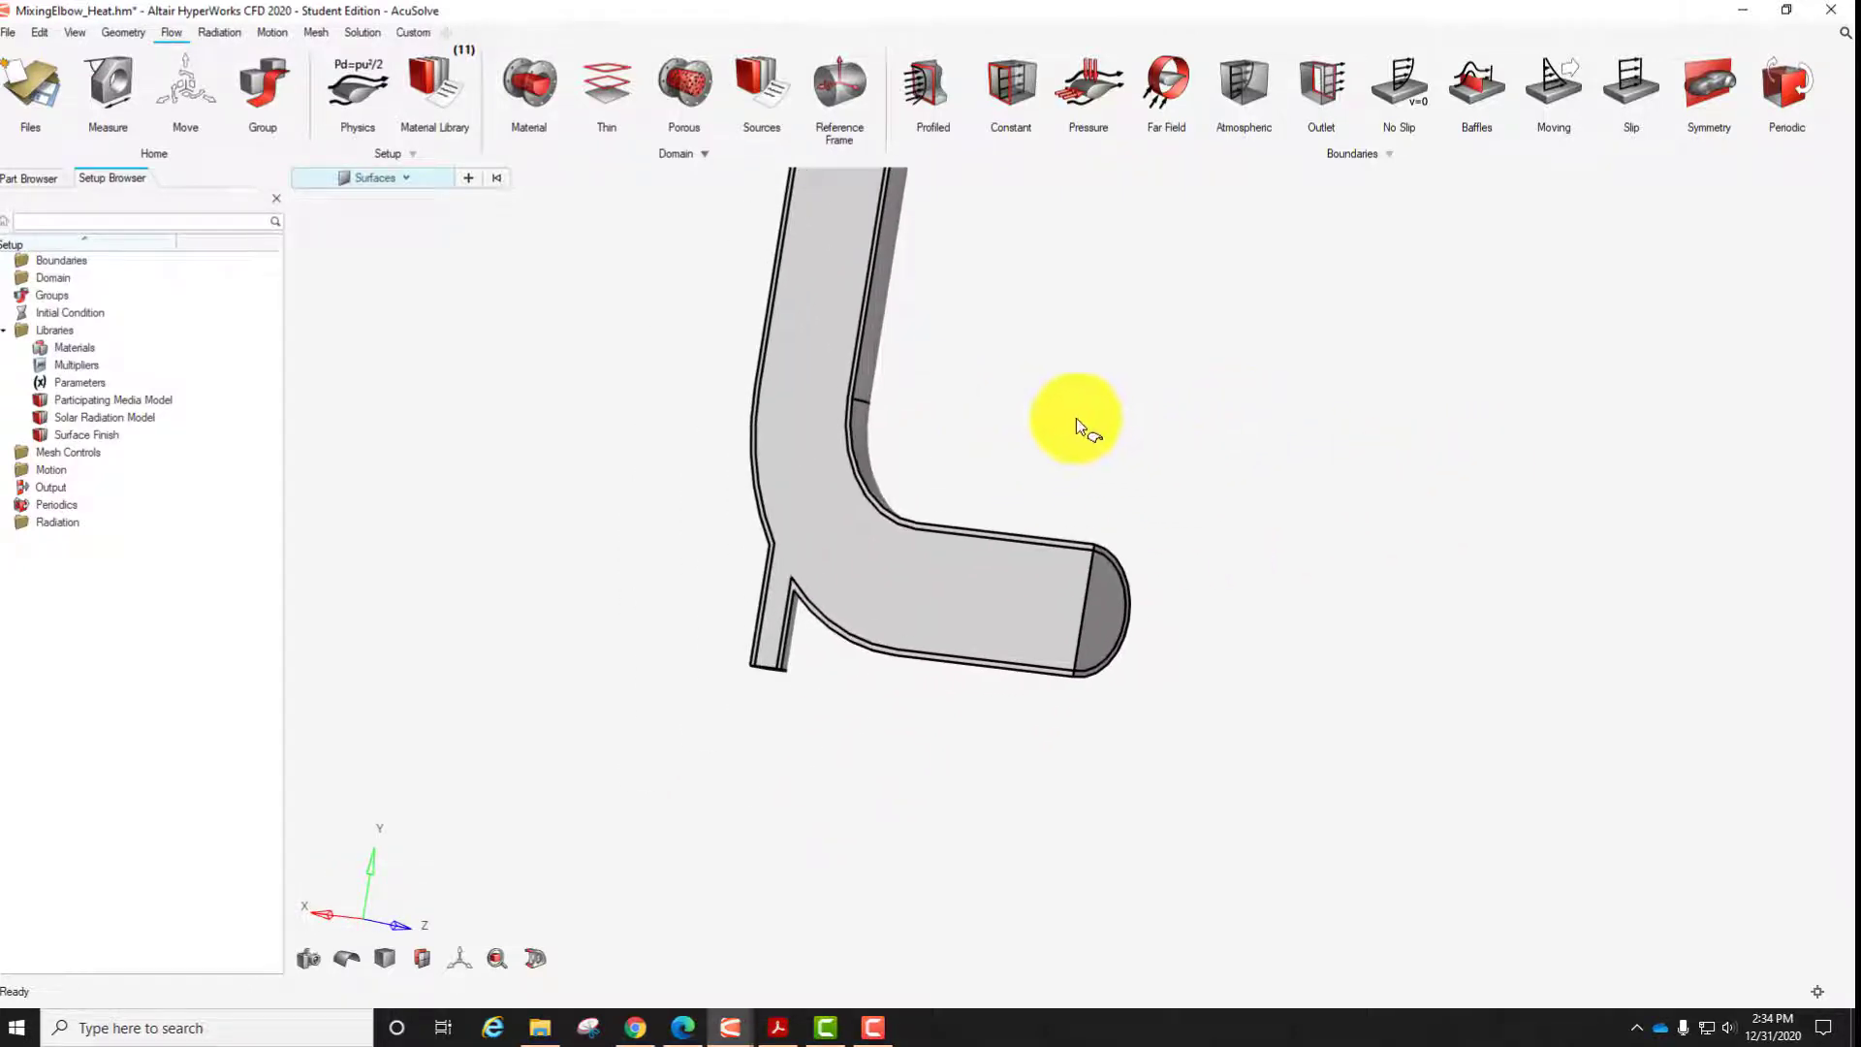
middle_drag(1076, 417, 1003, 537)
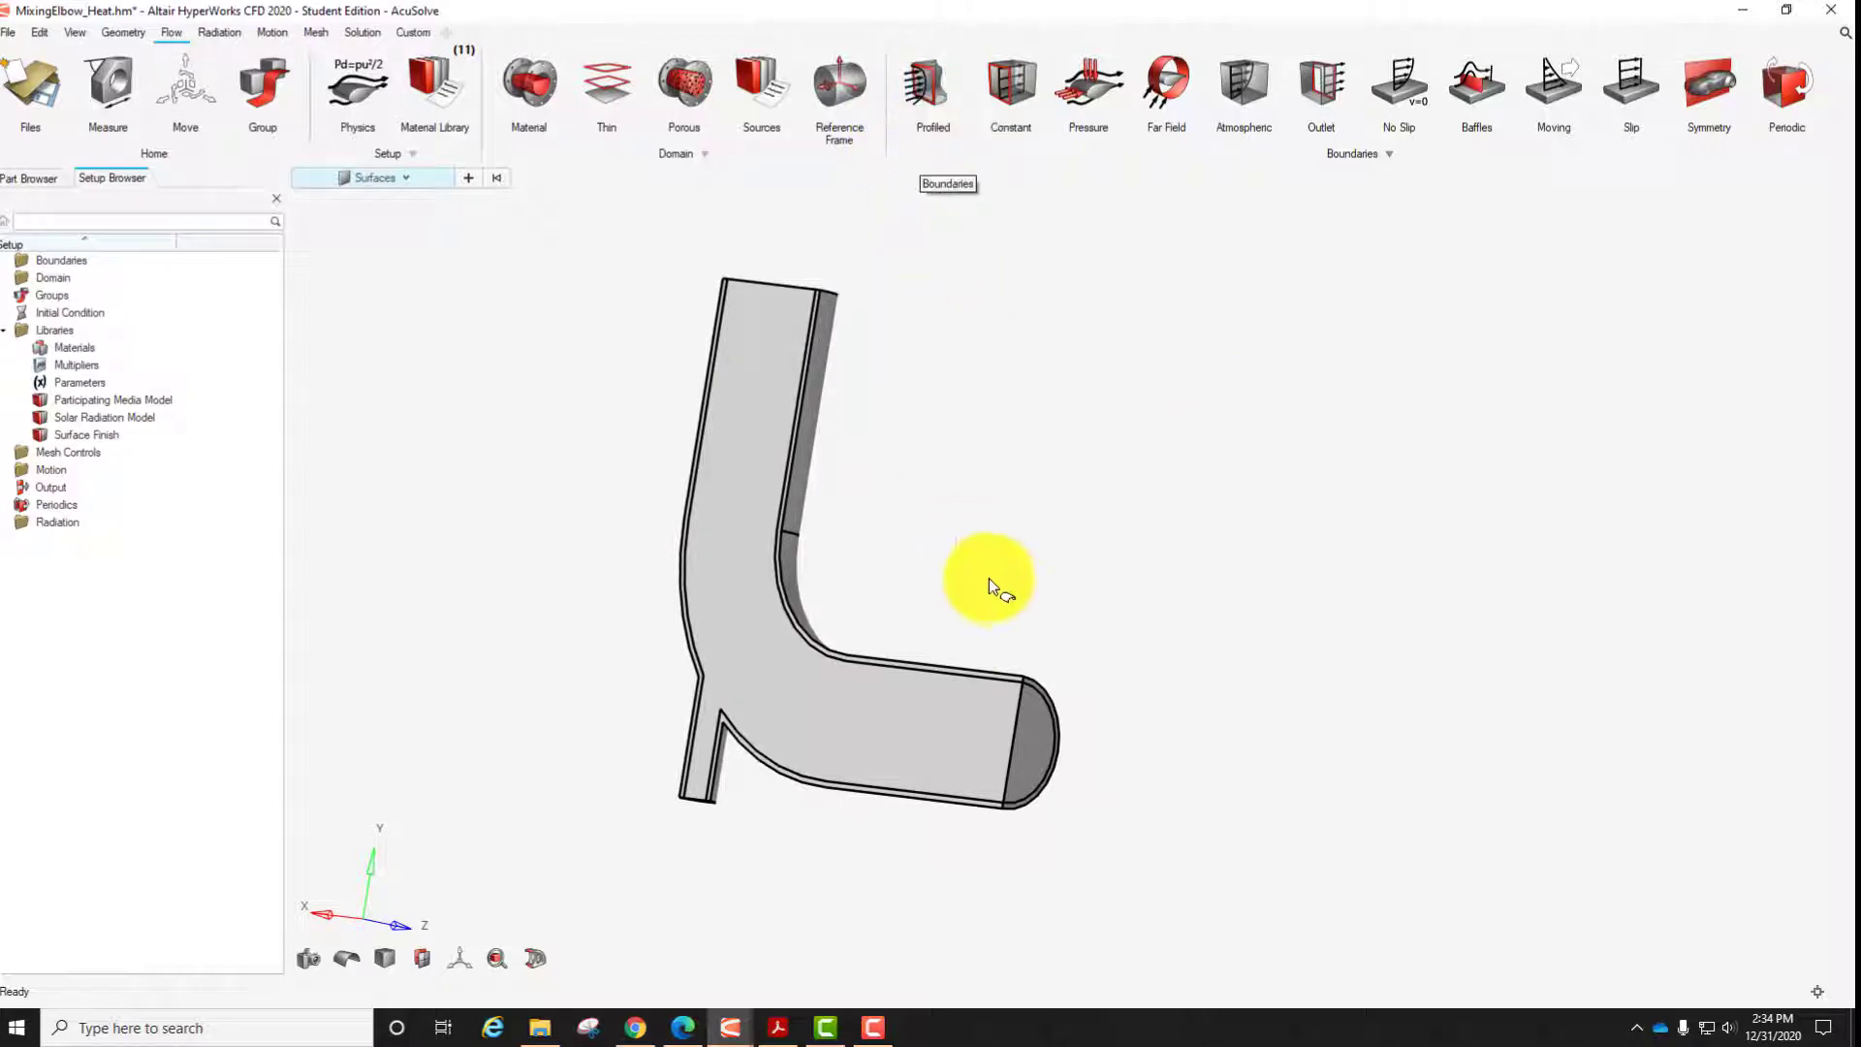
right_drag(960, 504, 929, 480)
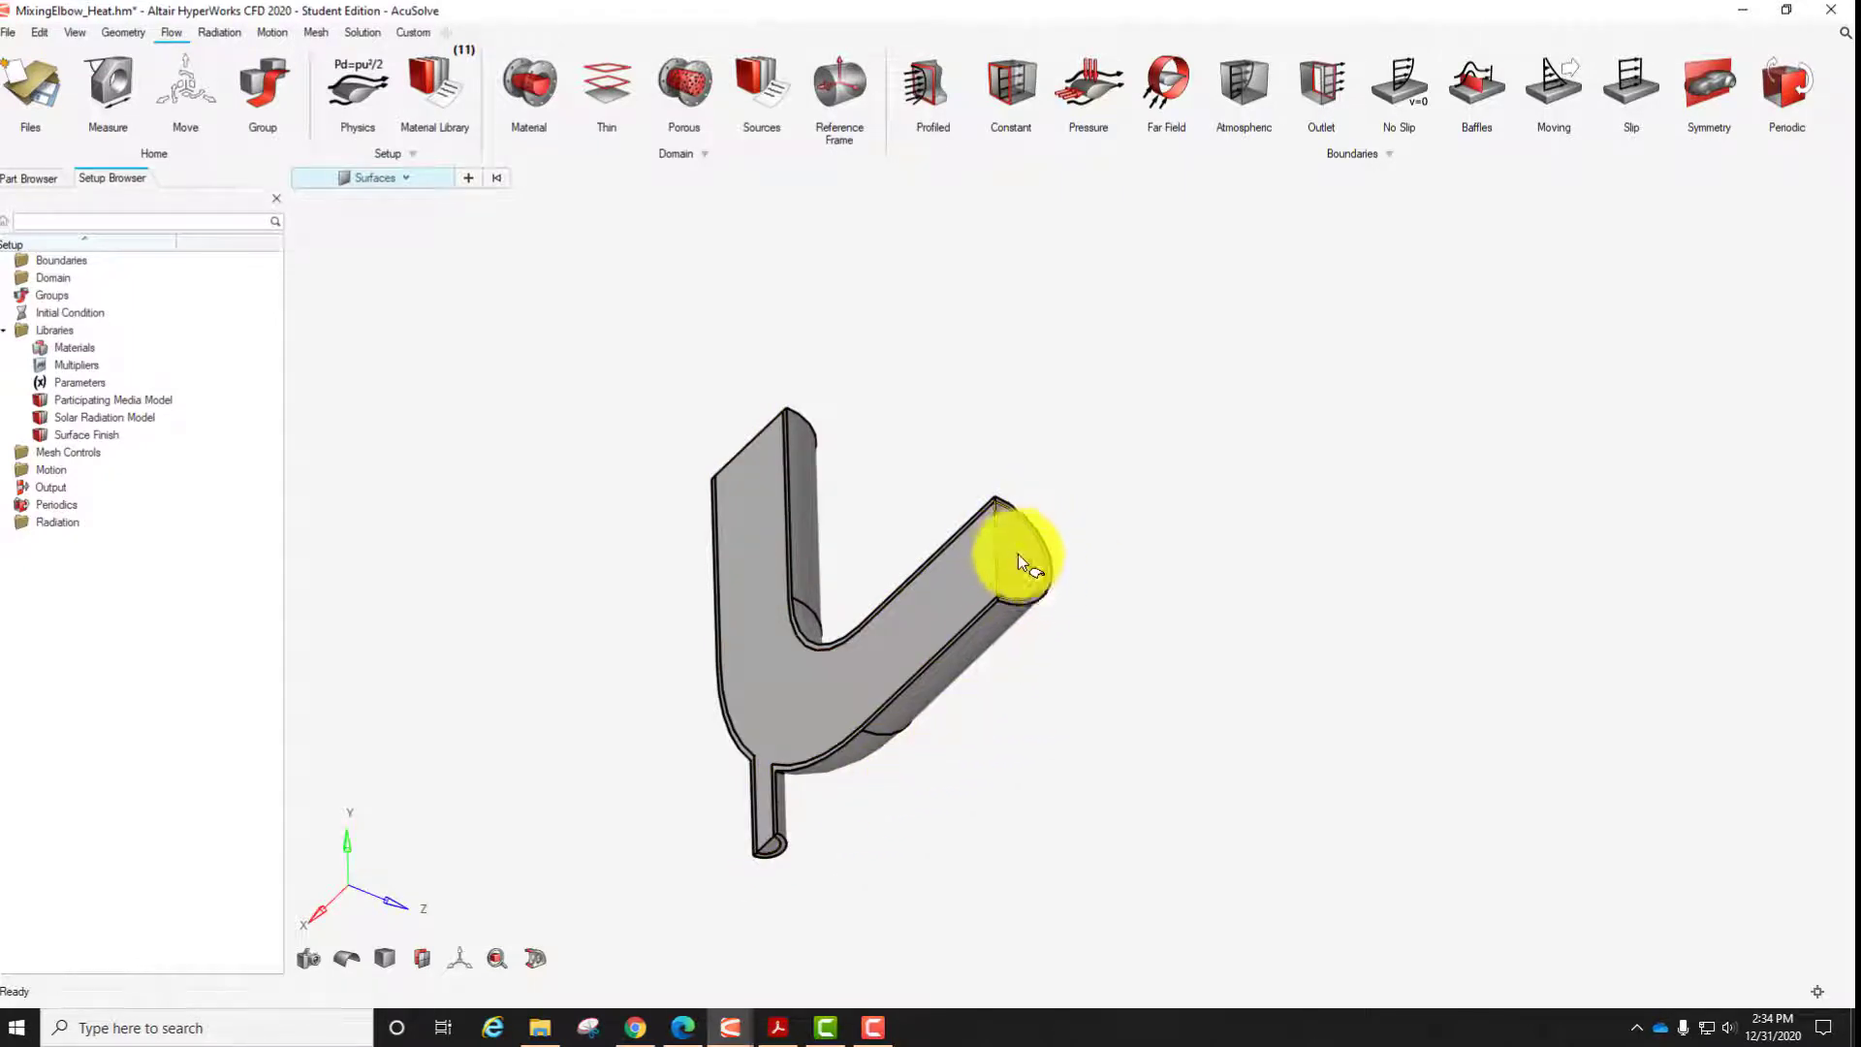
mouse_move(906, 632)
right_down()
mouse_move(916, 744)
mouse_move(922, 456)
mouse_move(851, 548)
right_up()
right_drag(957, 665, 963, 587)
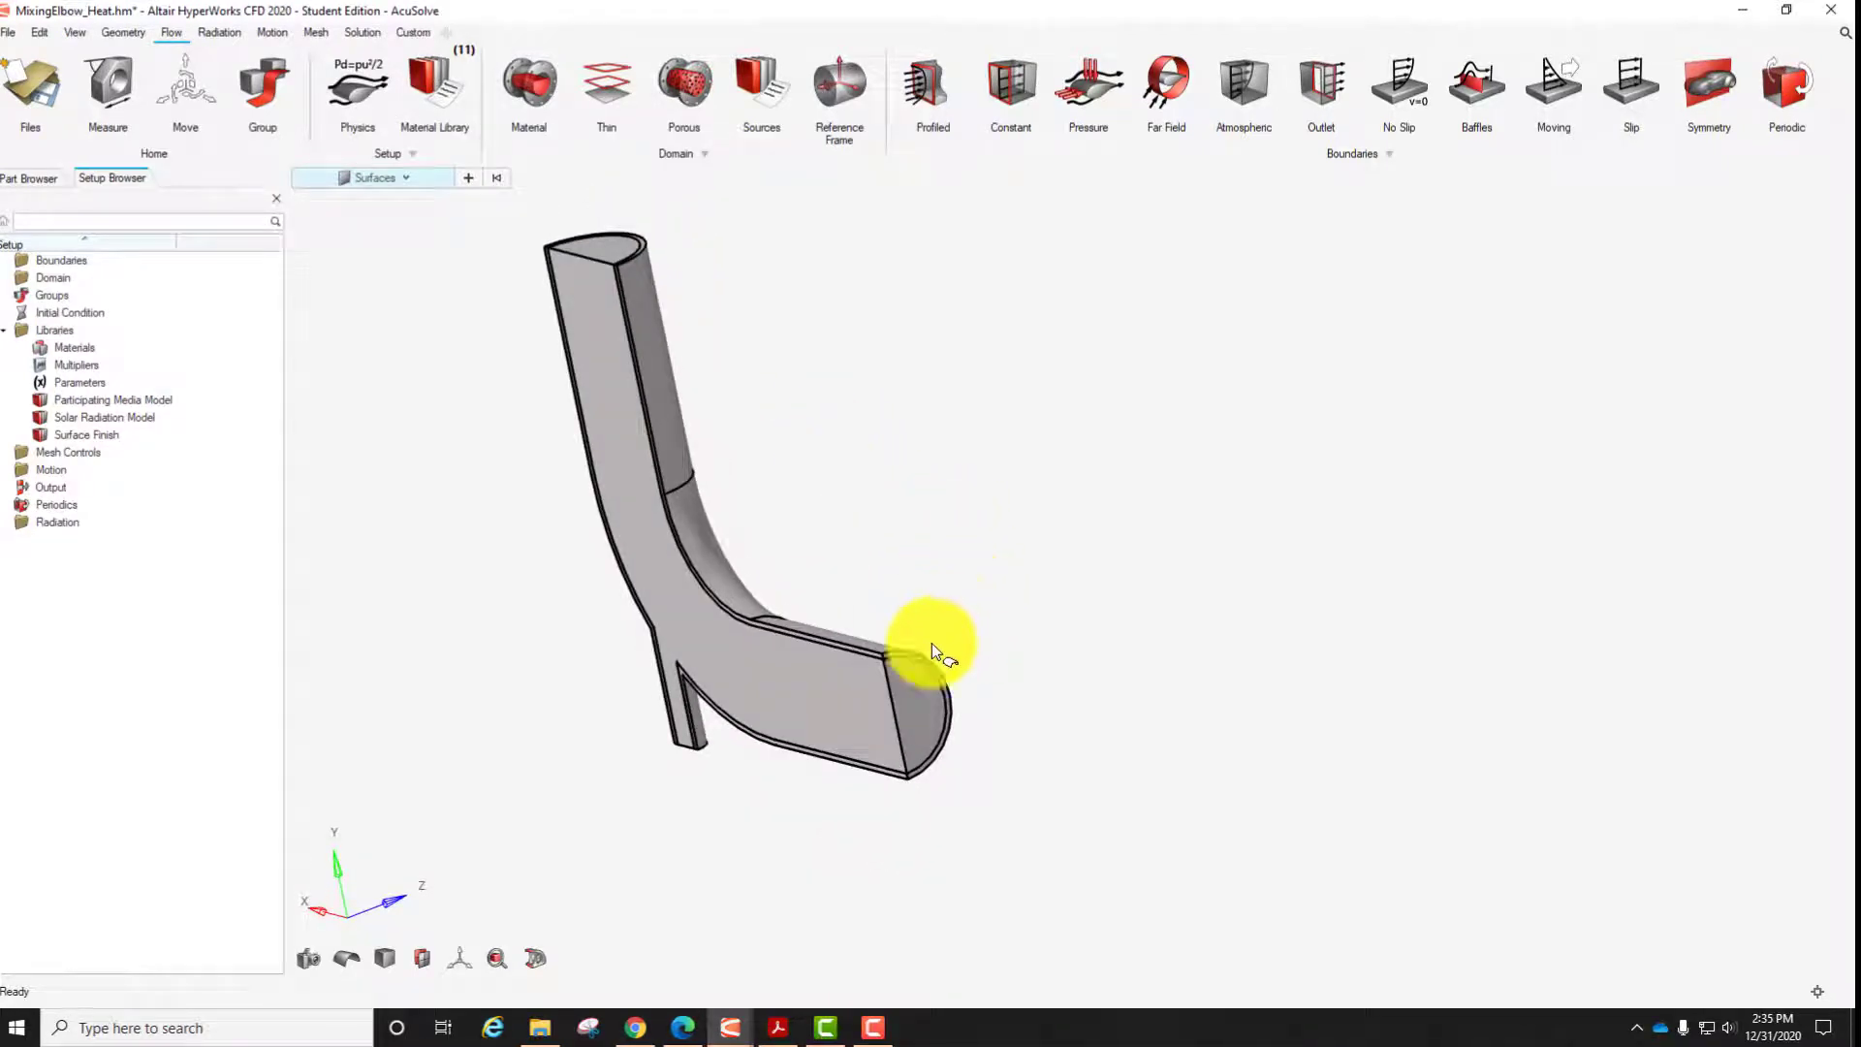
Create a profiled inlet on the inner fluid face at the end of the horizontal main pipe with an average velocity of 0.4.
click(926, 83)
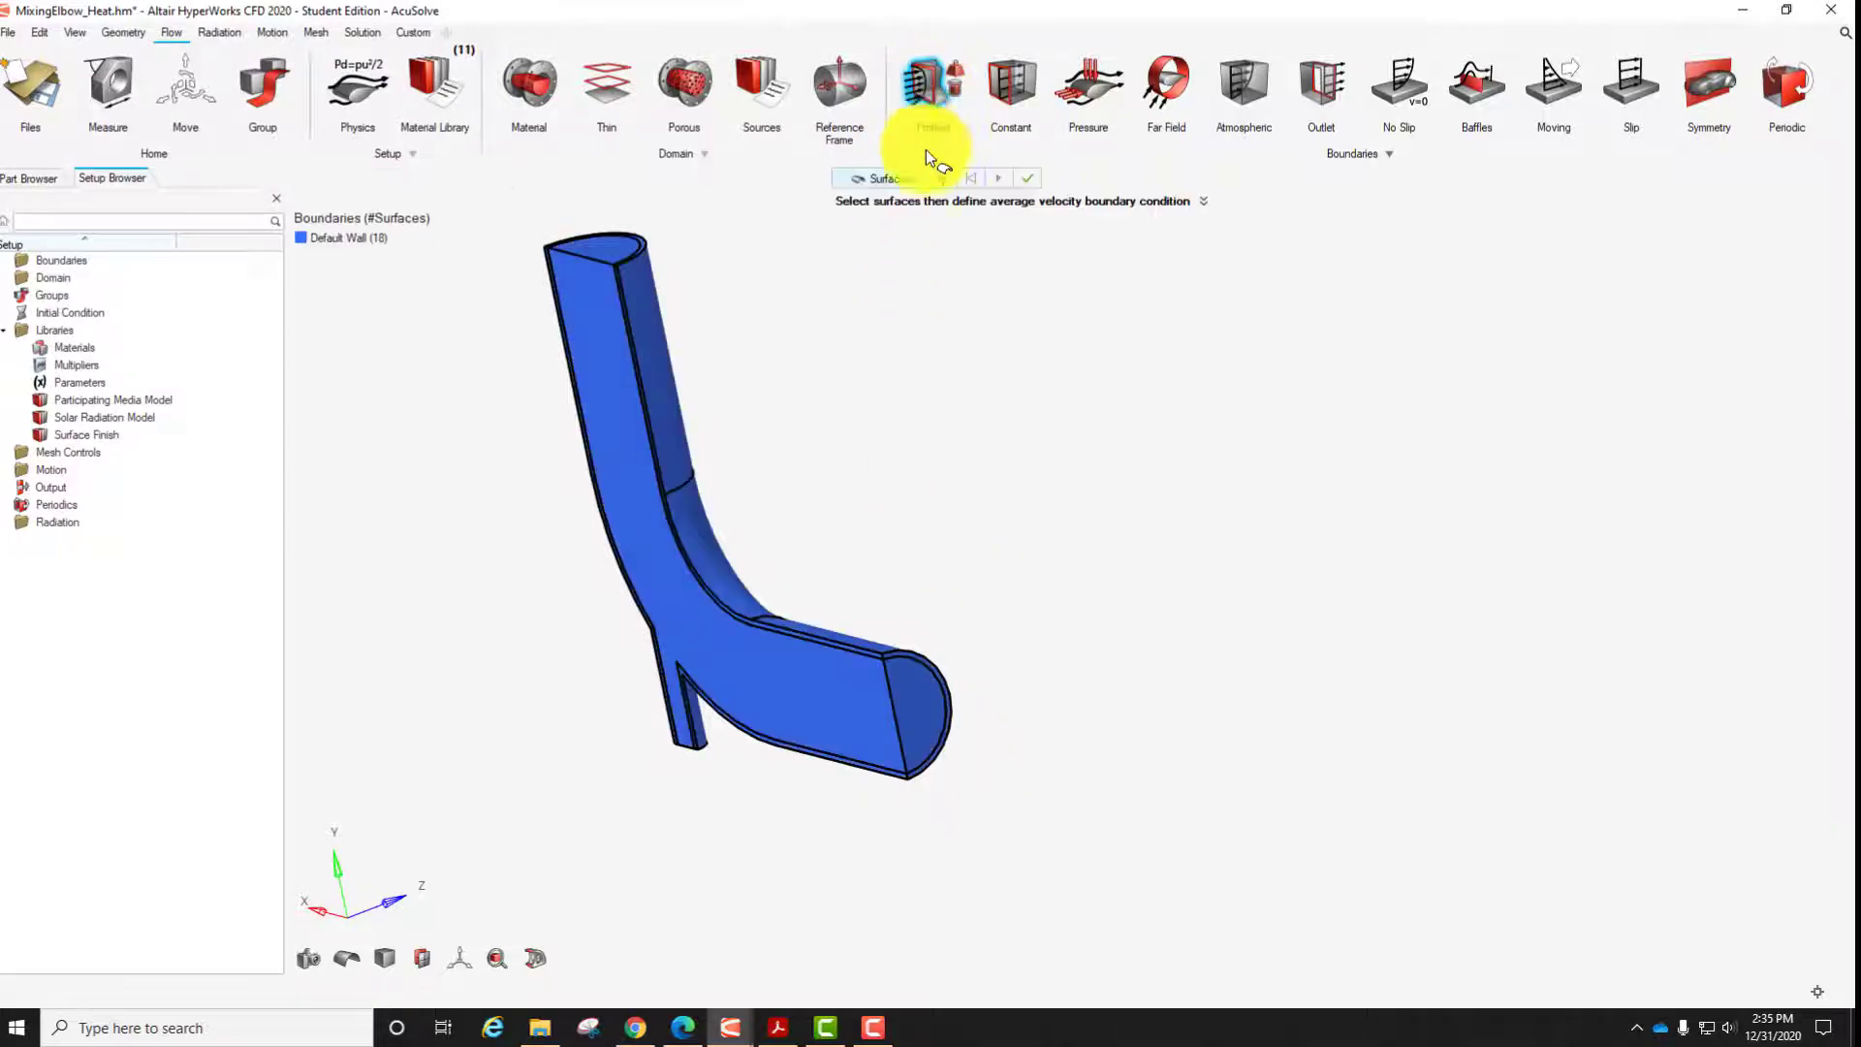
click(923, 712)
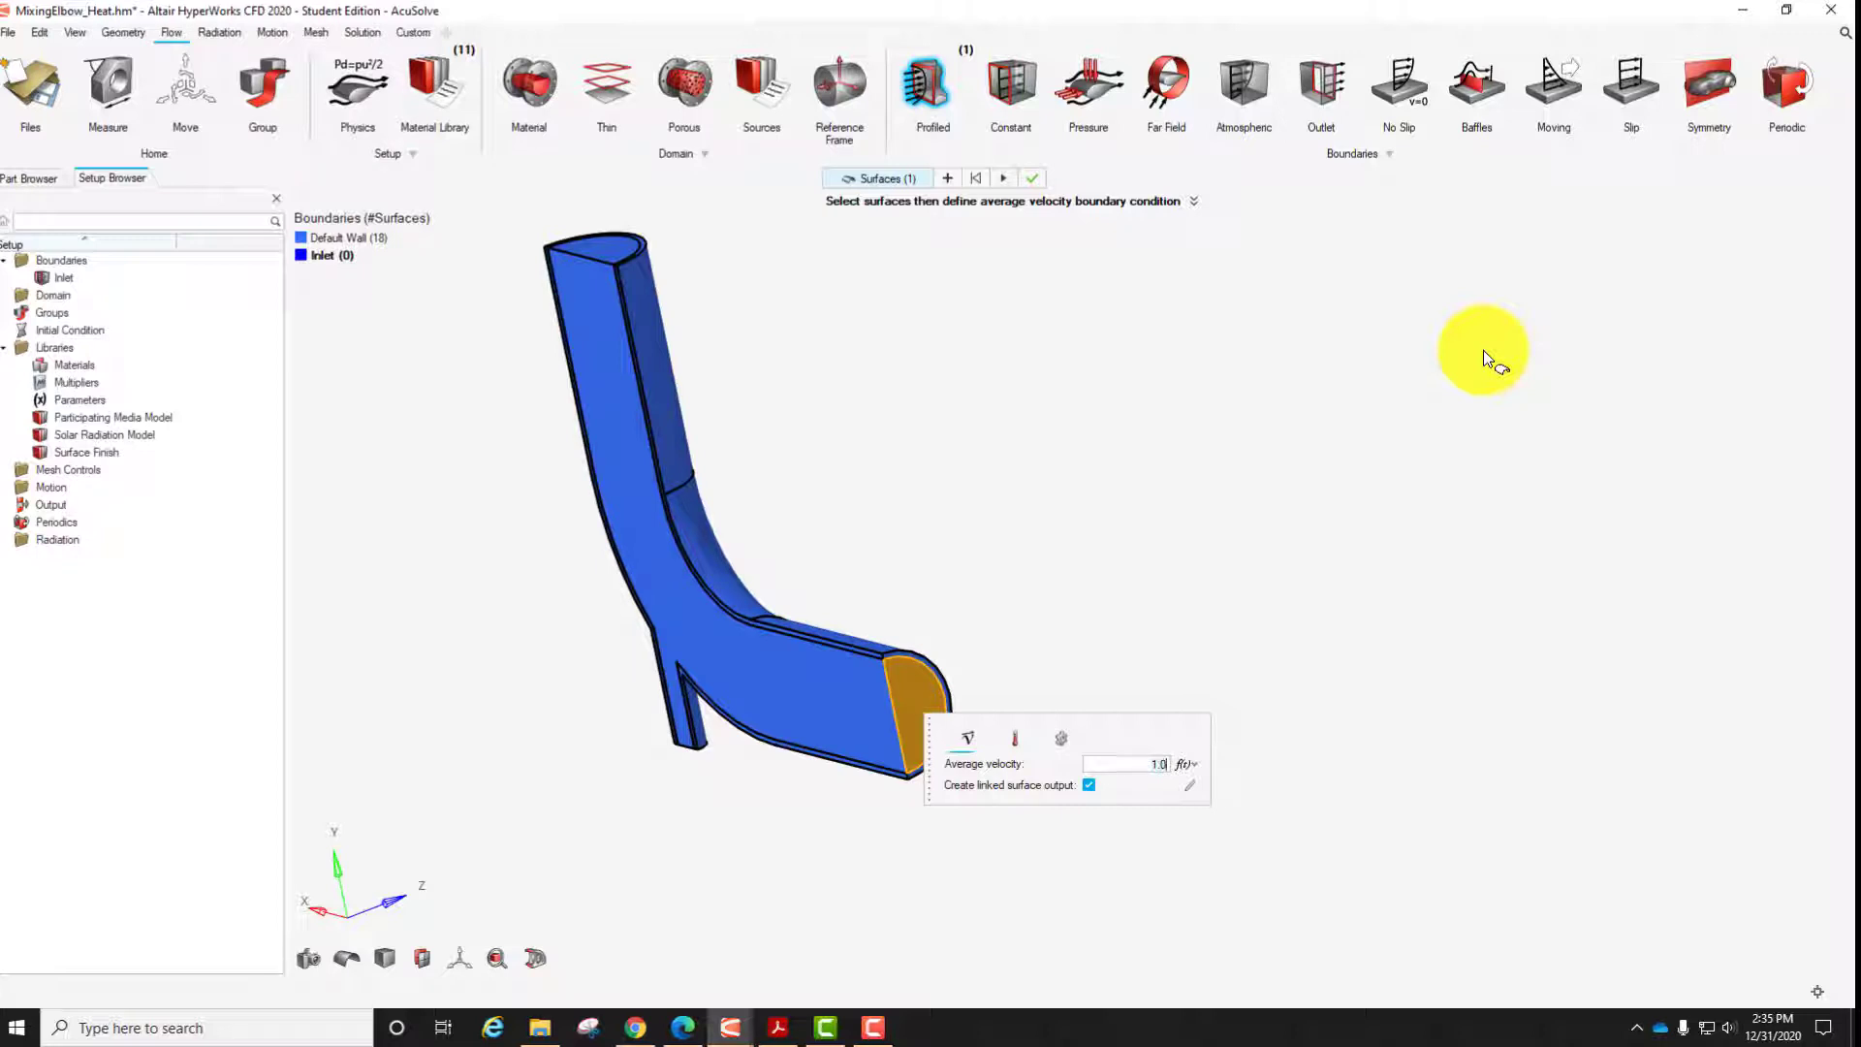
key(BackSpace)
key(BackSpace)
key(BackSpace)
text(0.4)
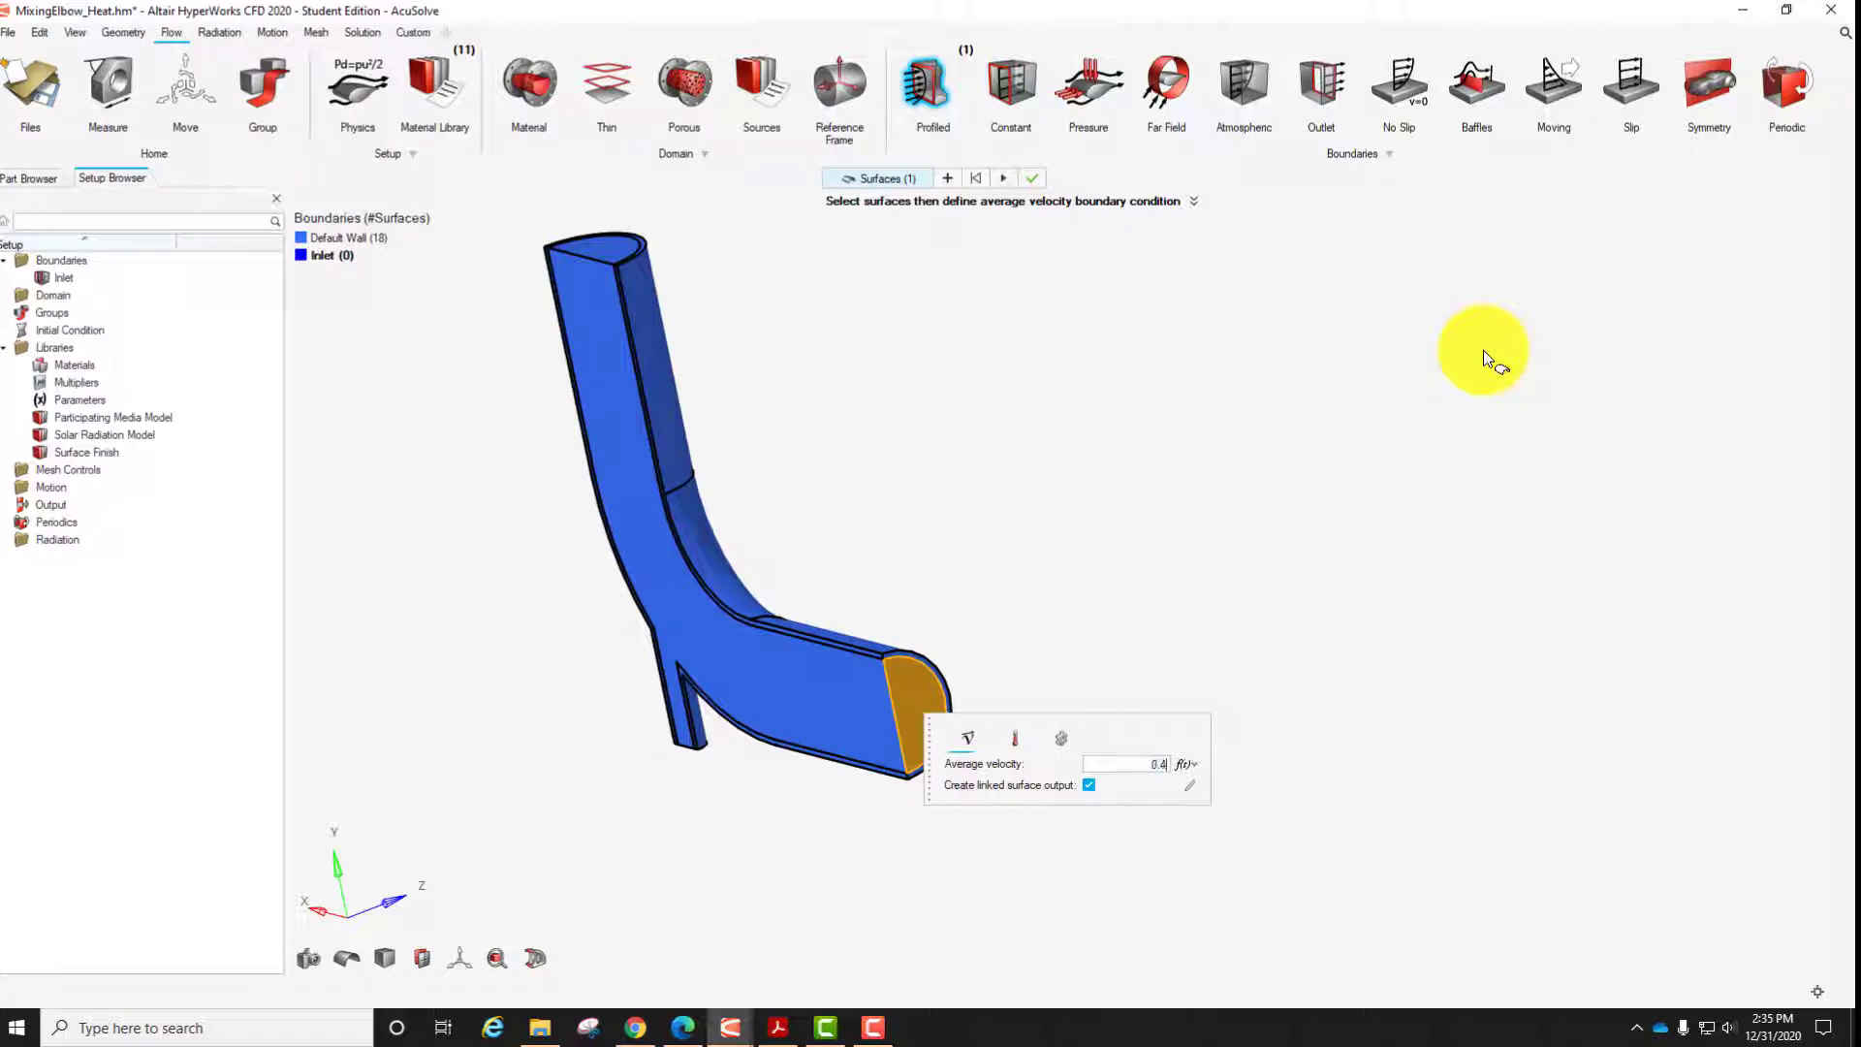
Set the main pipe inlet's temperature to 295 and apply the boundary condition.
click(1015, 746)
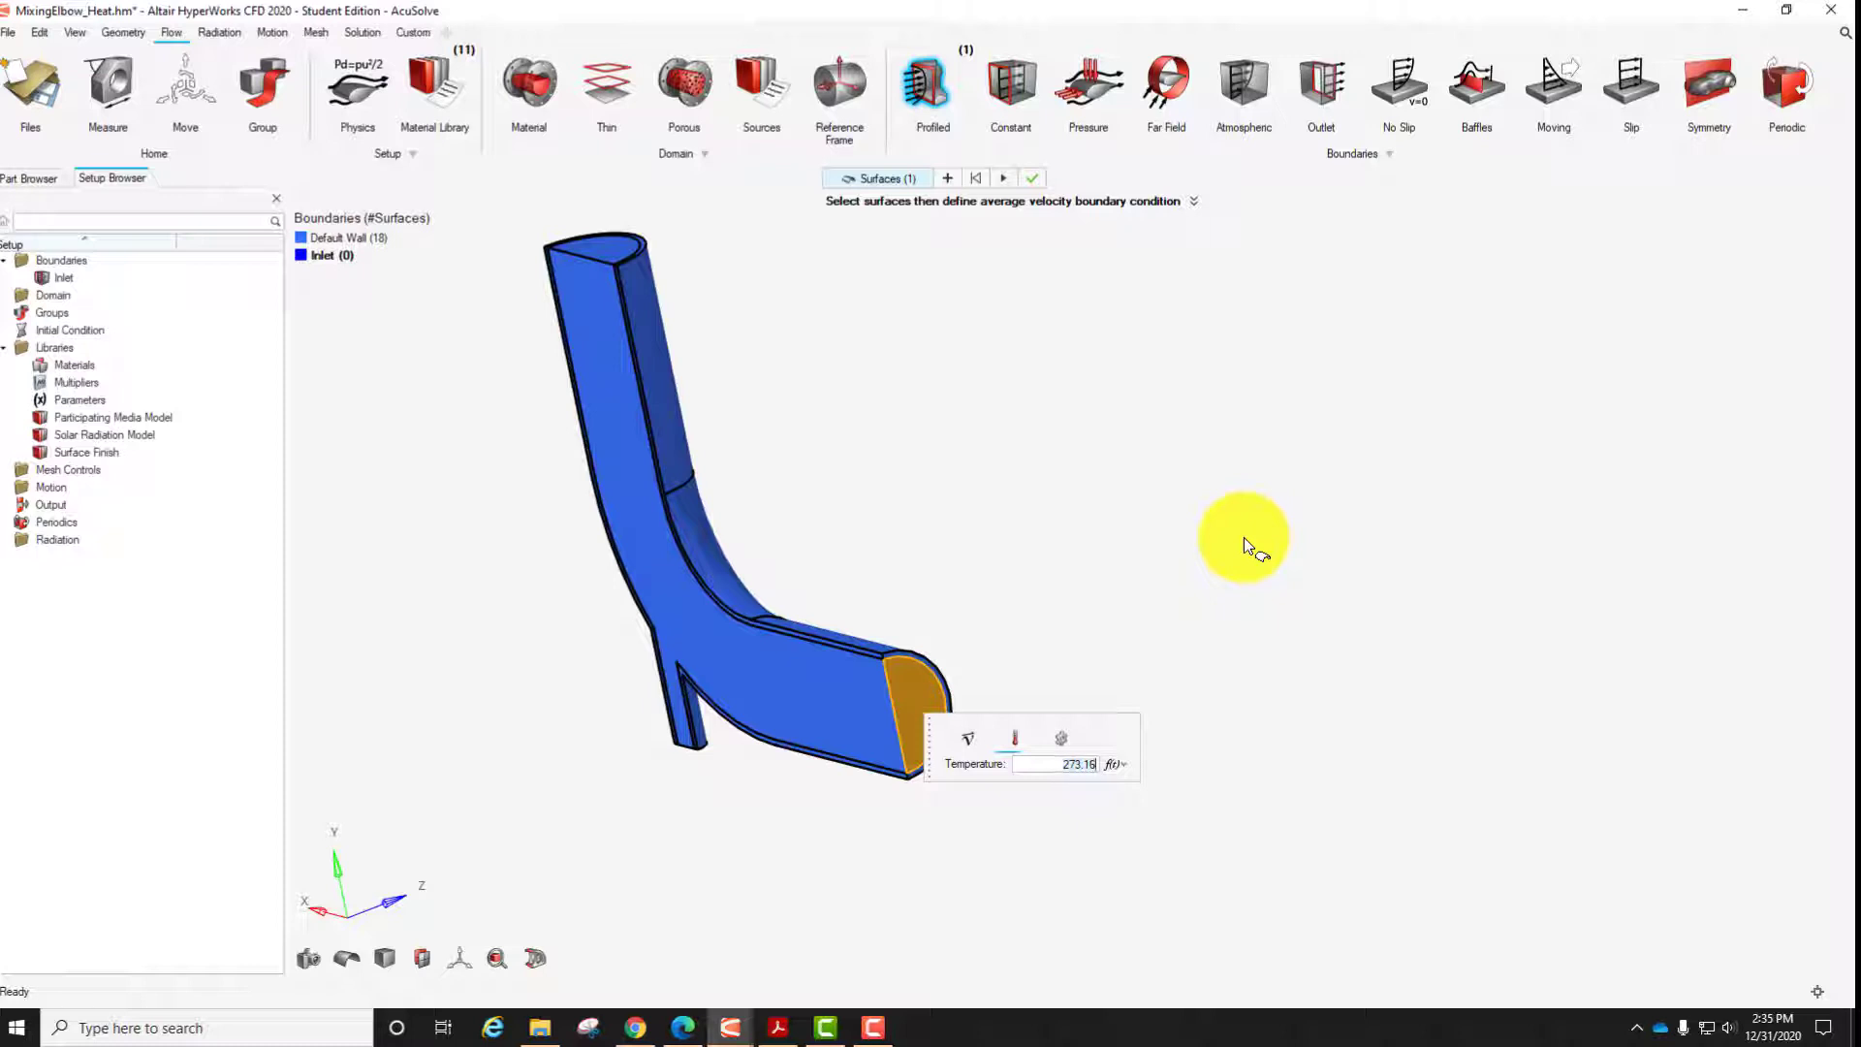
key(ctrl+a)
text(295)
click(1006, 180)
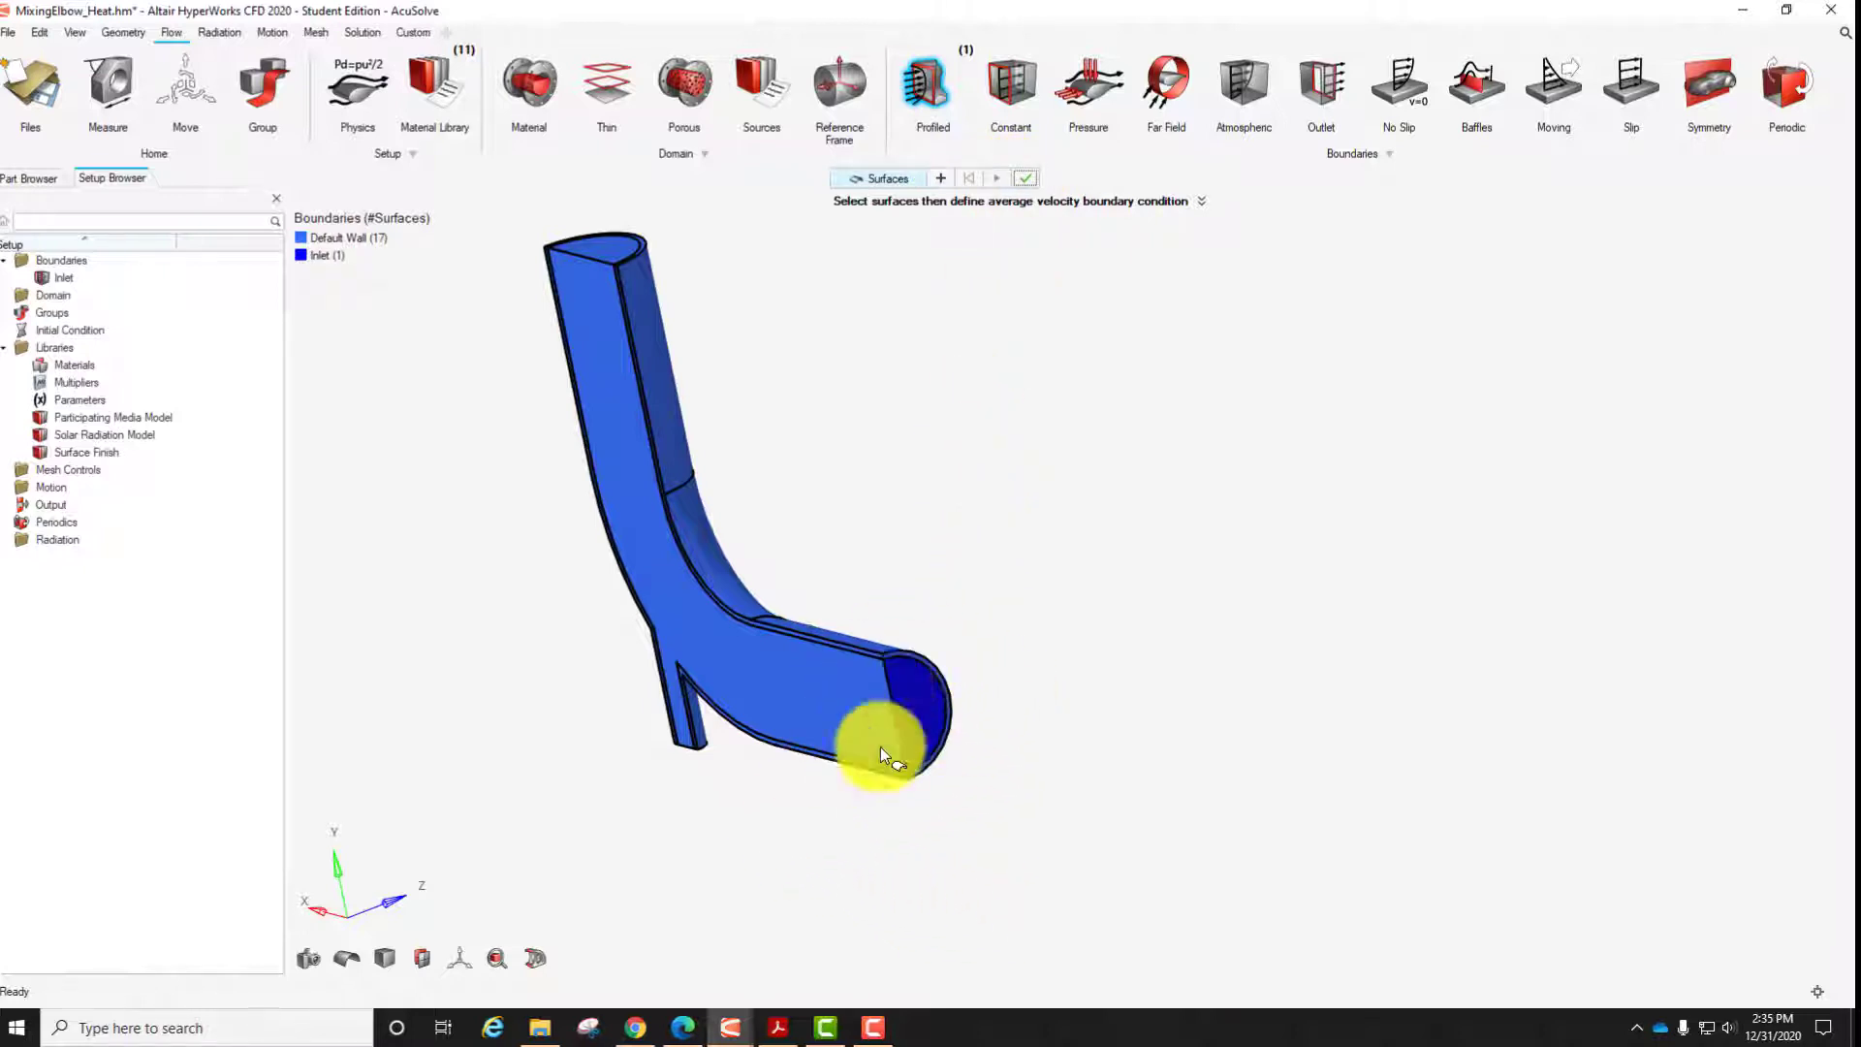
Create a second profiled inlet on the inner fluid face at the end of the small side branch.
right_drag(803, 853, 812, 521)
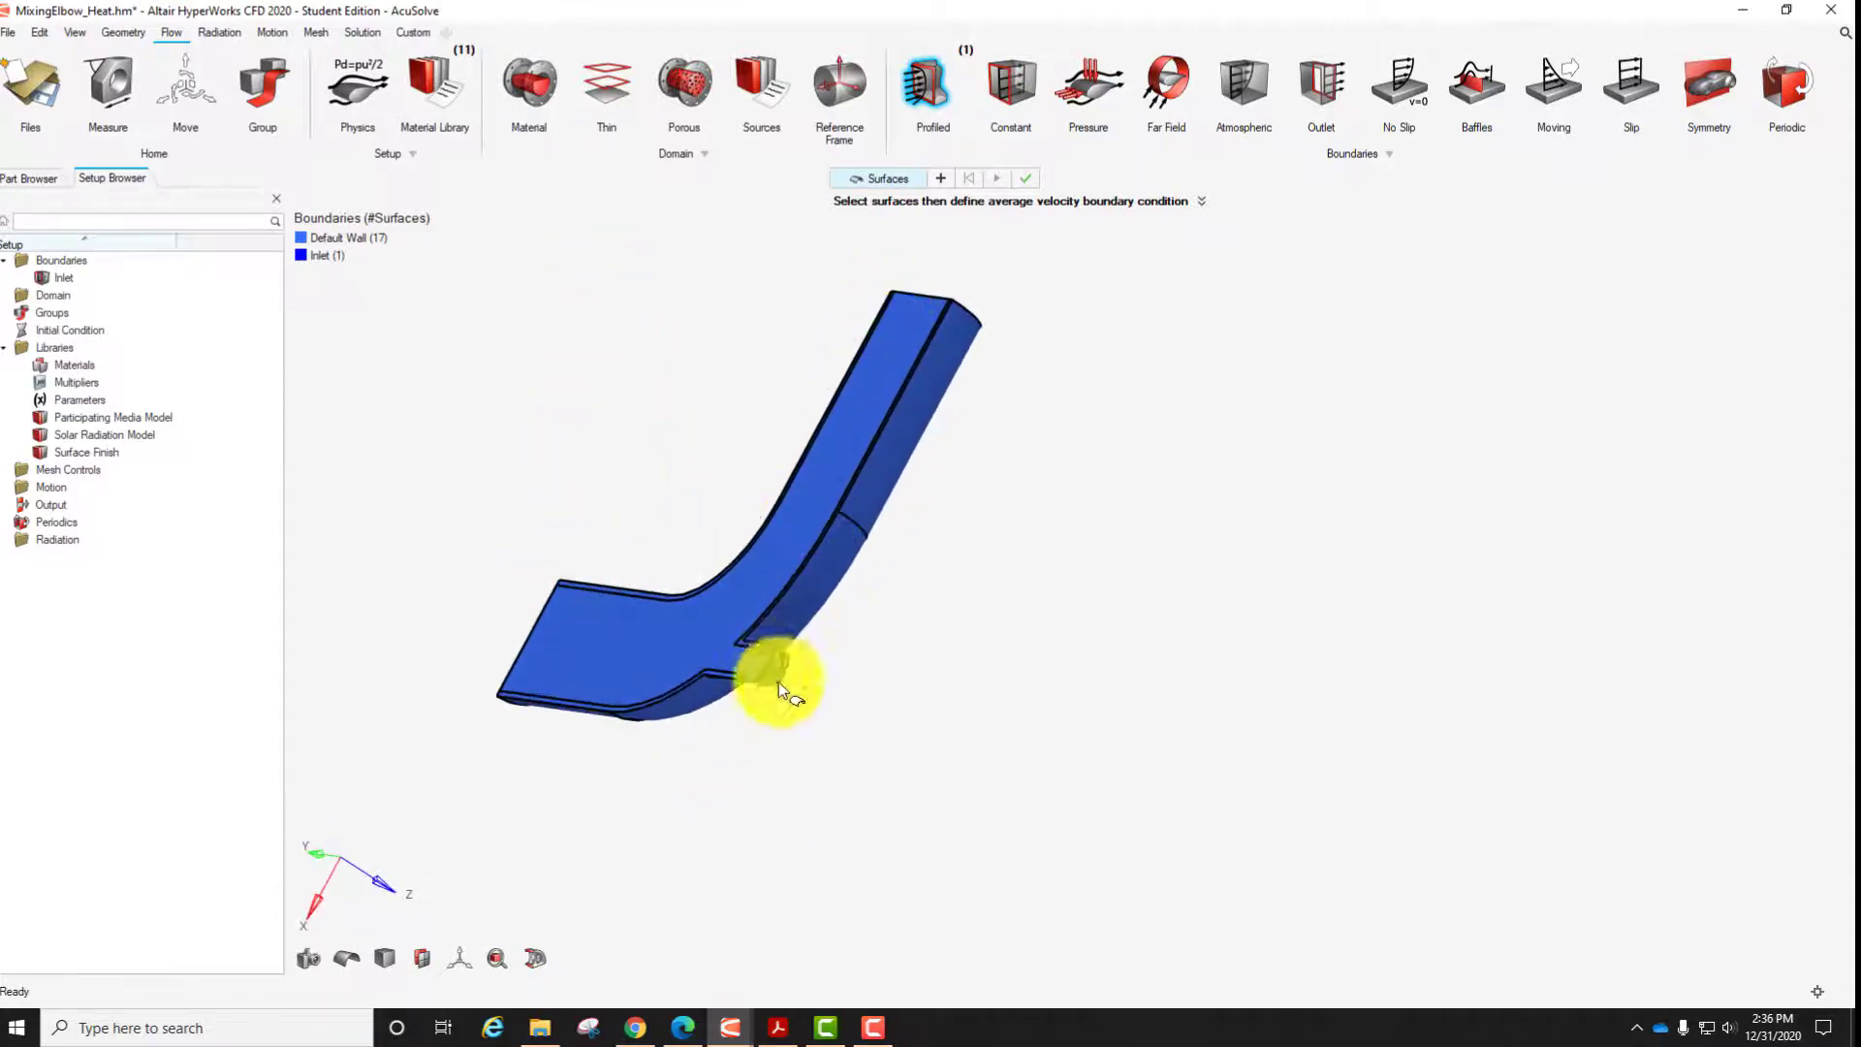
scroll(777, 682, up, 2)
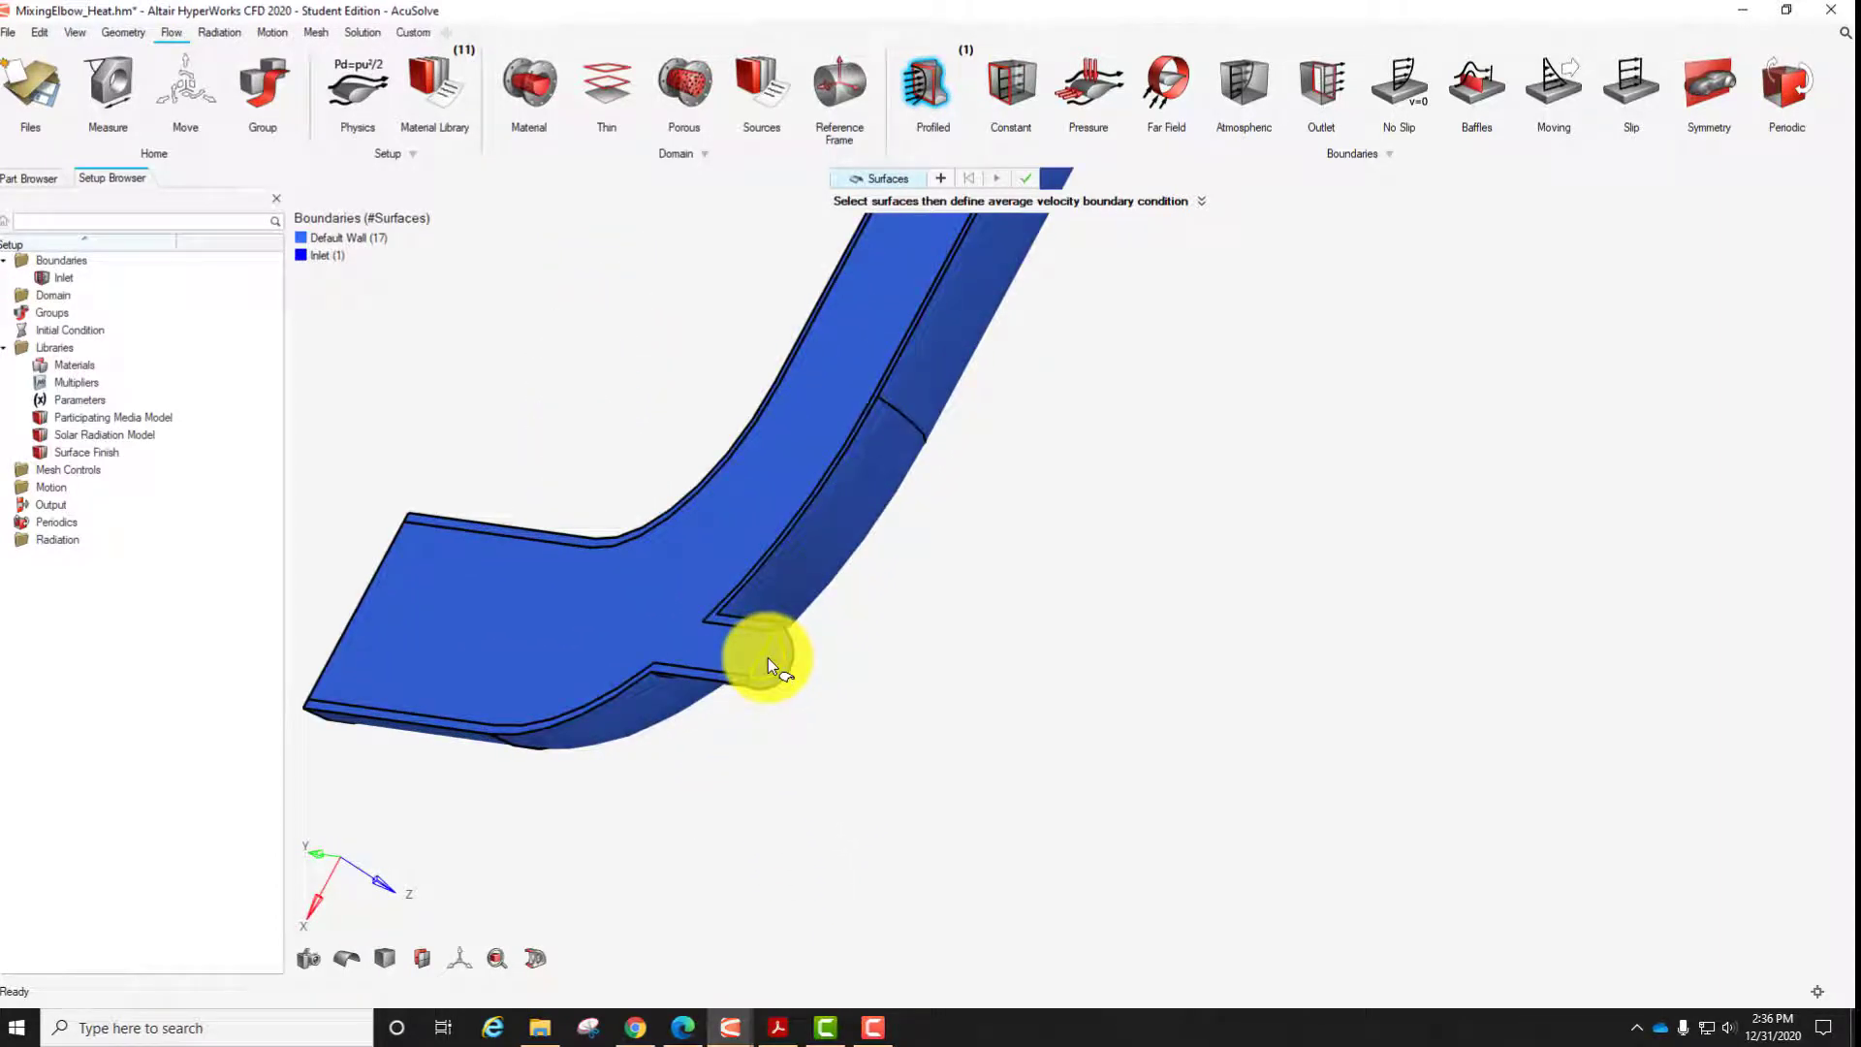
click(768, 657)
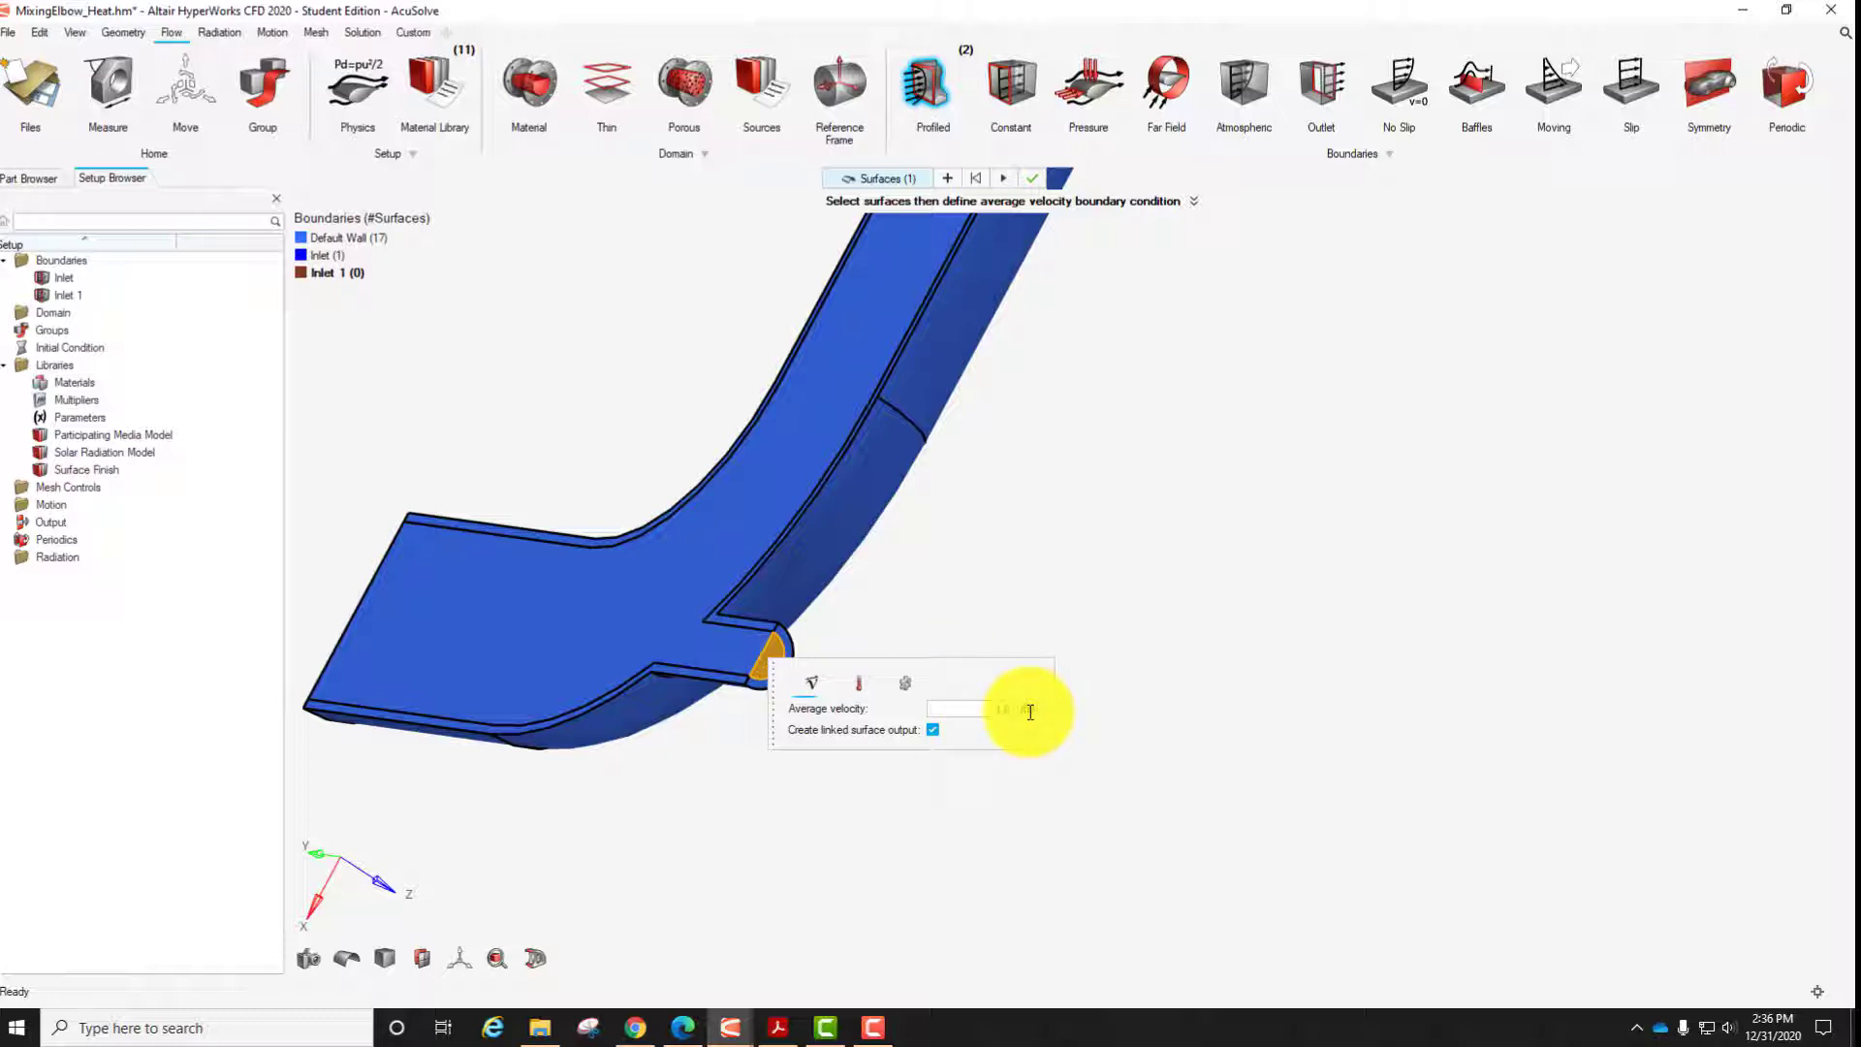
Set the side branch inlet's temperature to 320 and finish defining the profiled inlets.
click(859, 684)
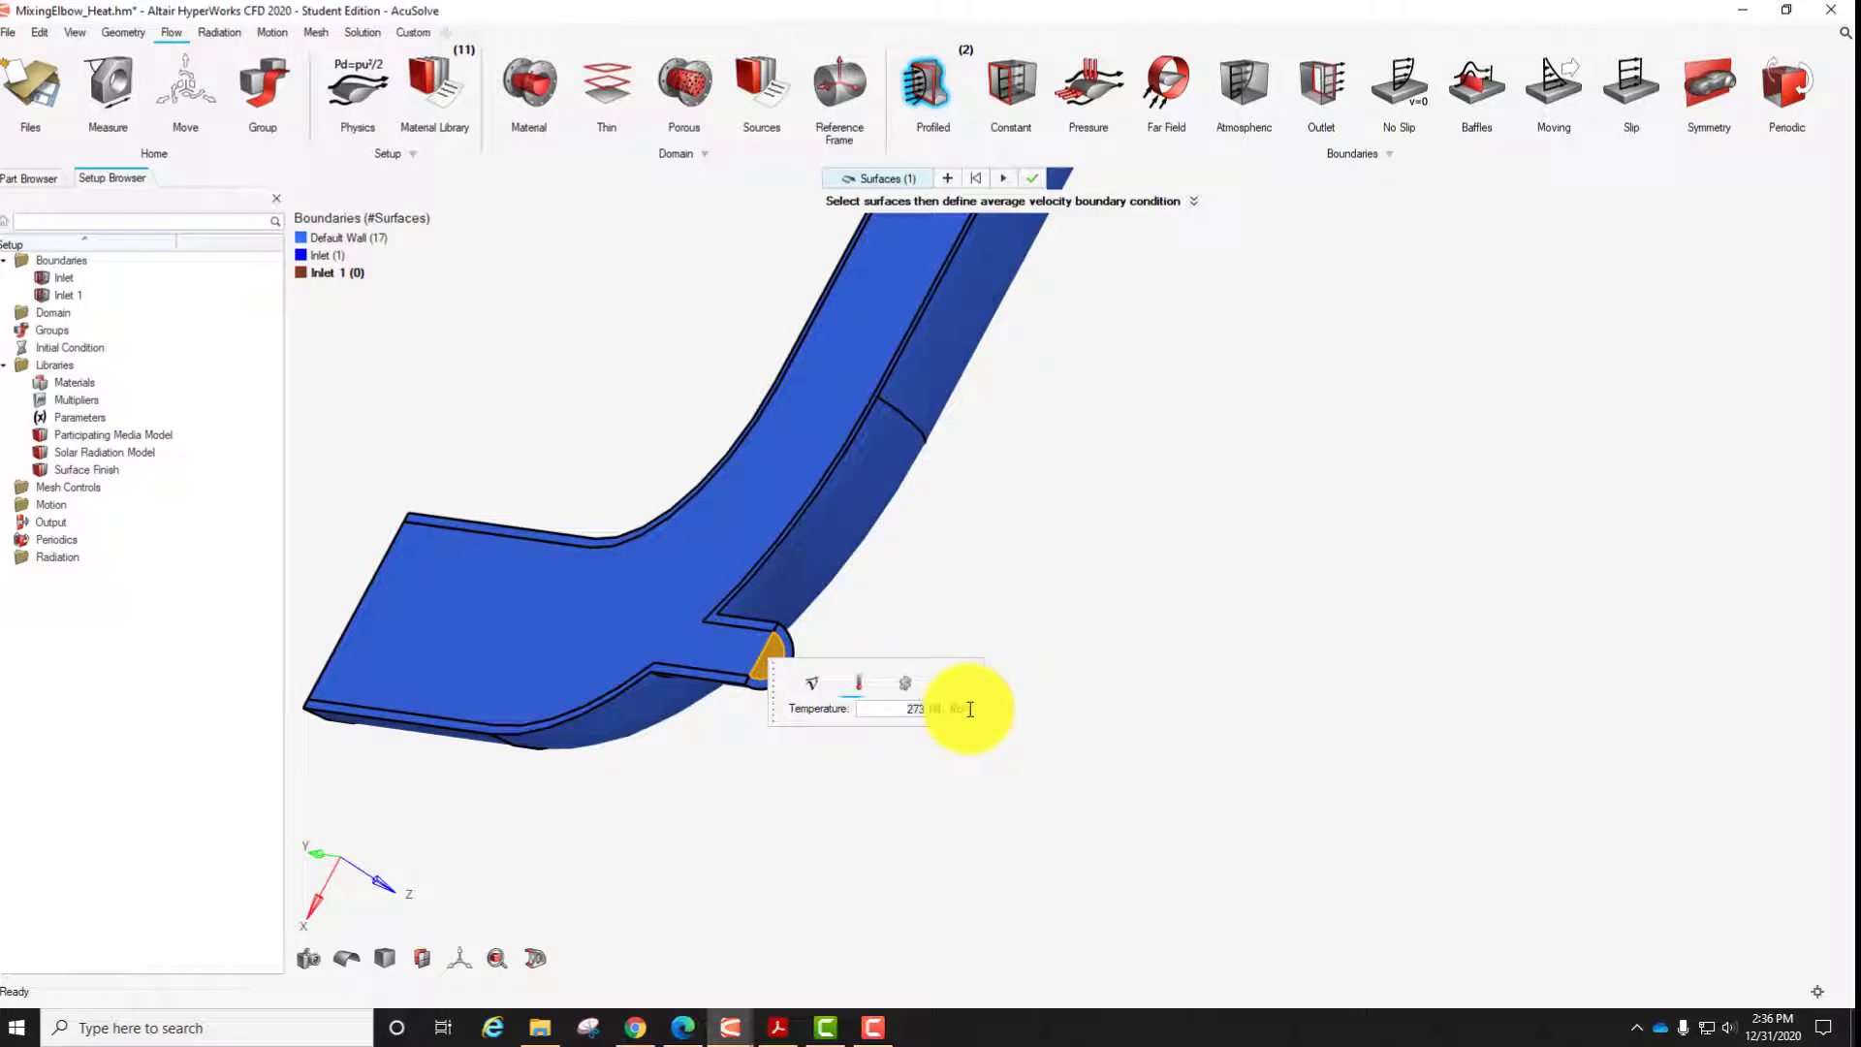
key(BackSpace)
key(BackSpace)
key(BackSpace)
key(BackSpace)
key(BackSpace)
key(BackSpace)
text(320)
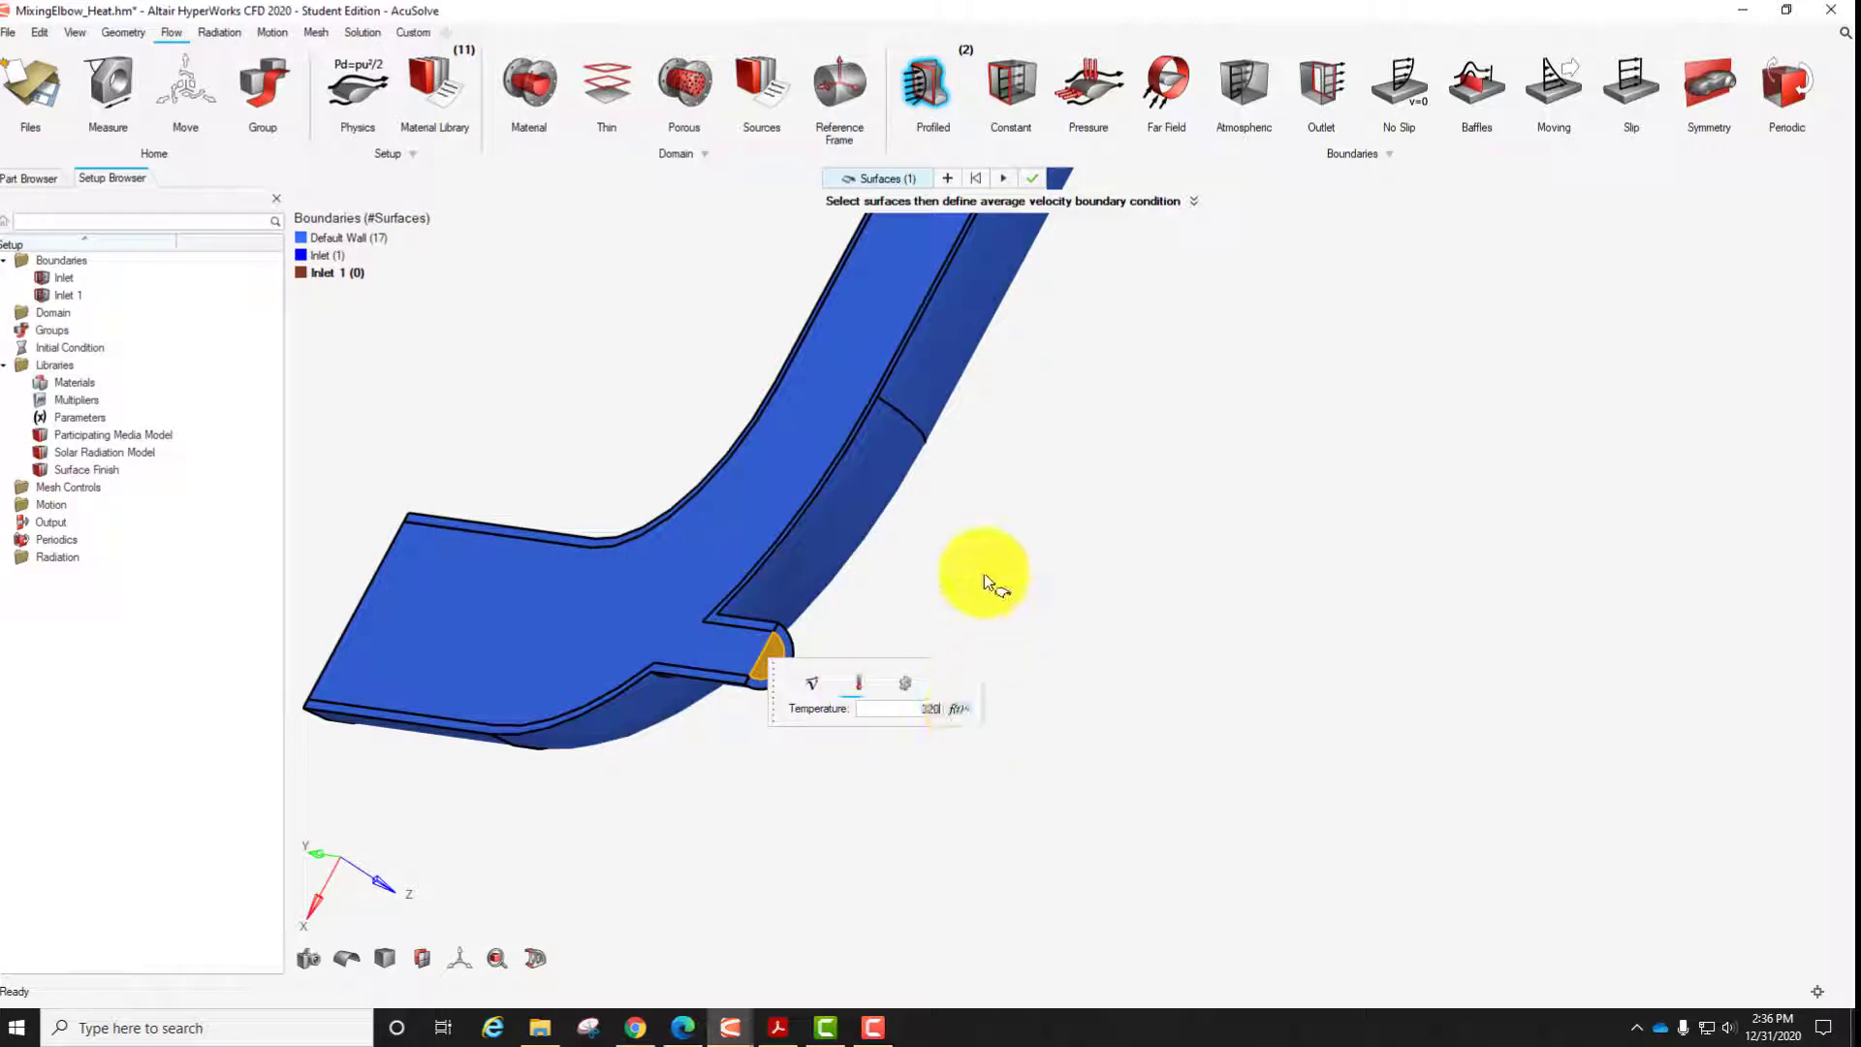
click(1039, 179)
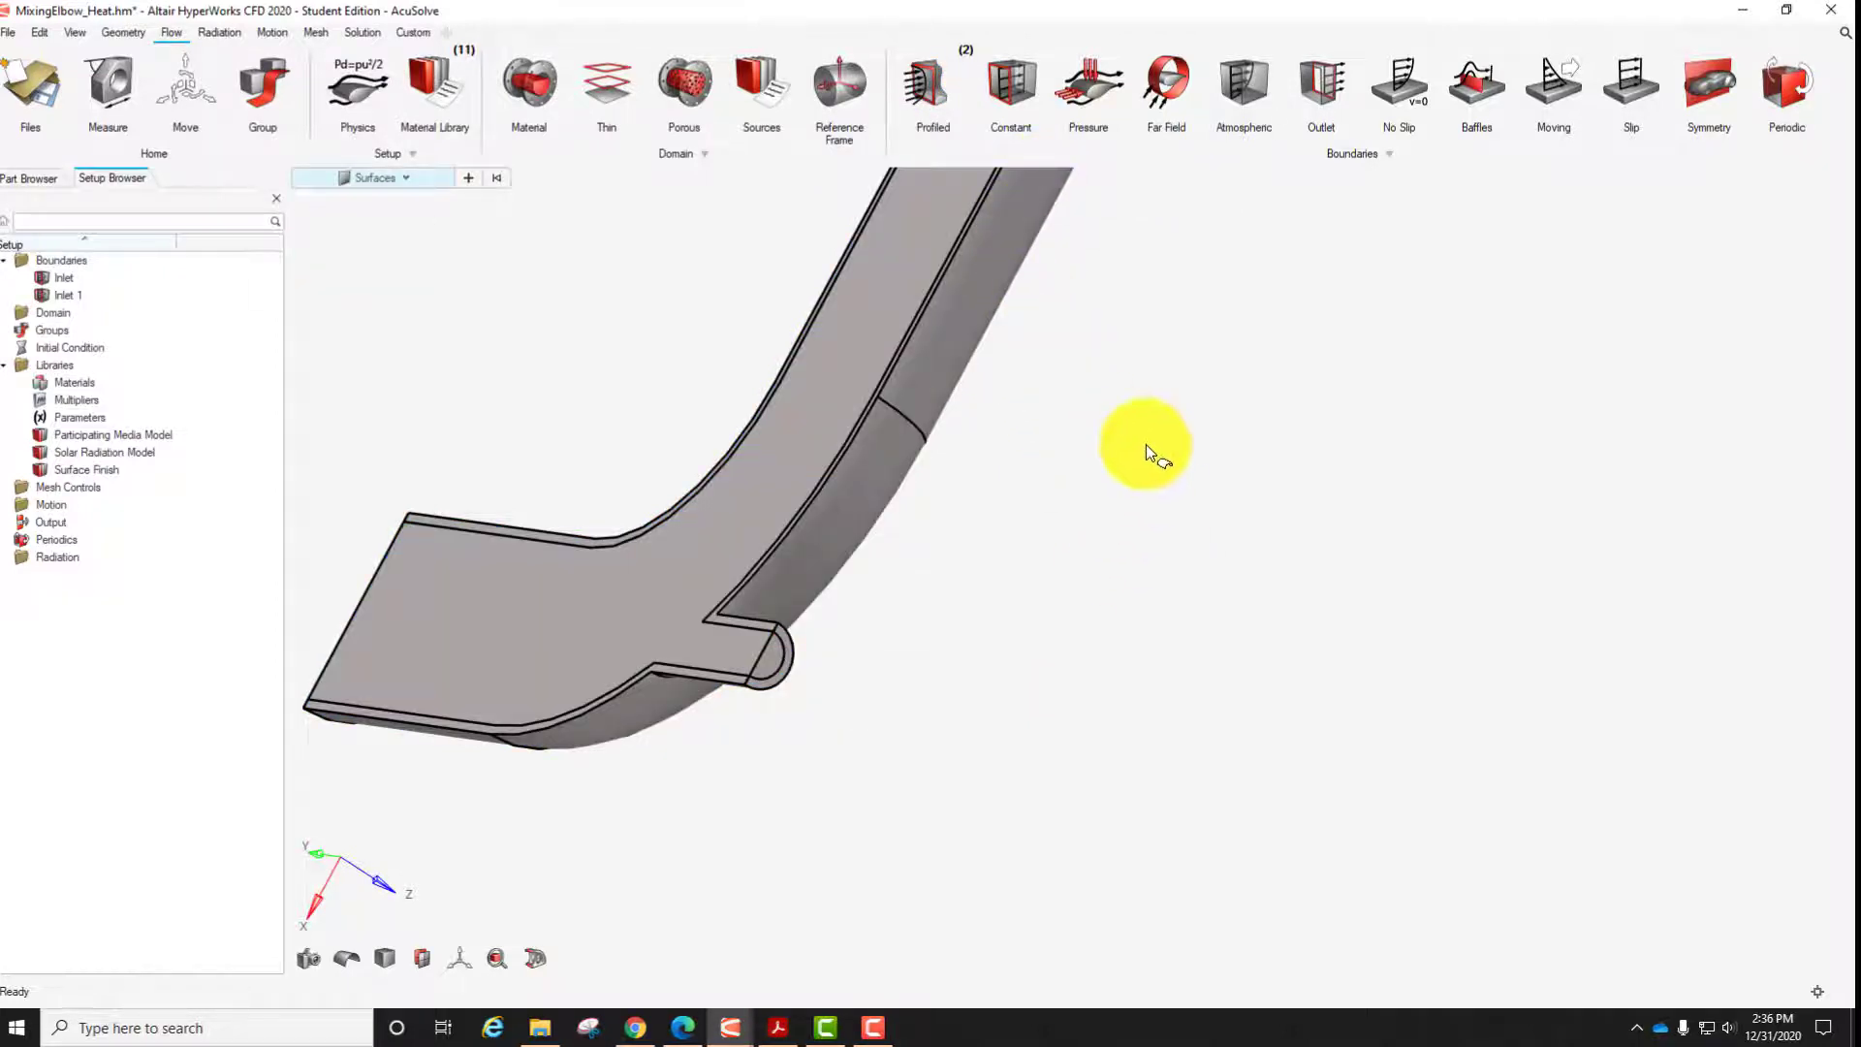
Define an outlet on the inner fluid face at the open end of the long vertical pipe.
middle_drag(1035, 617, 885, 647)
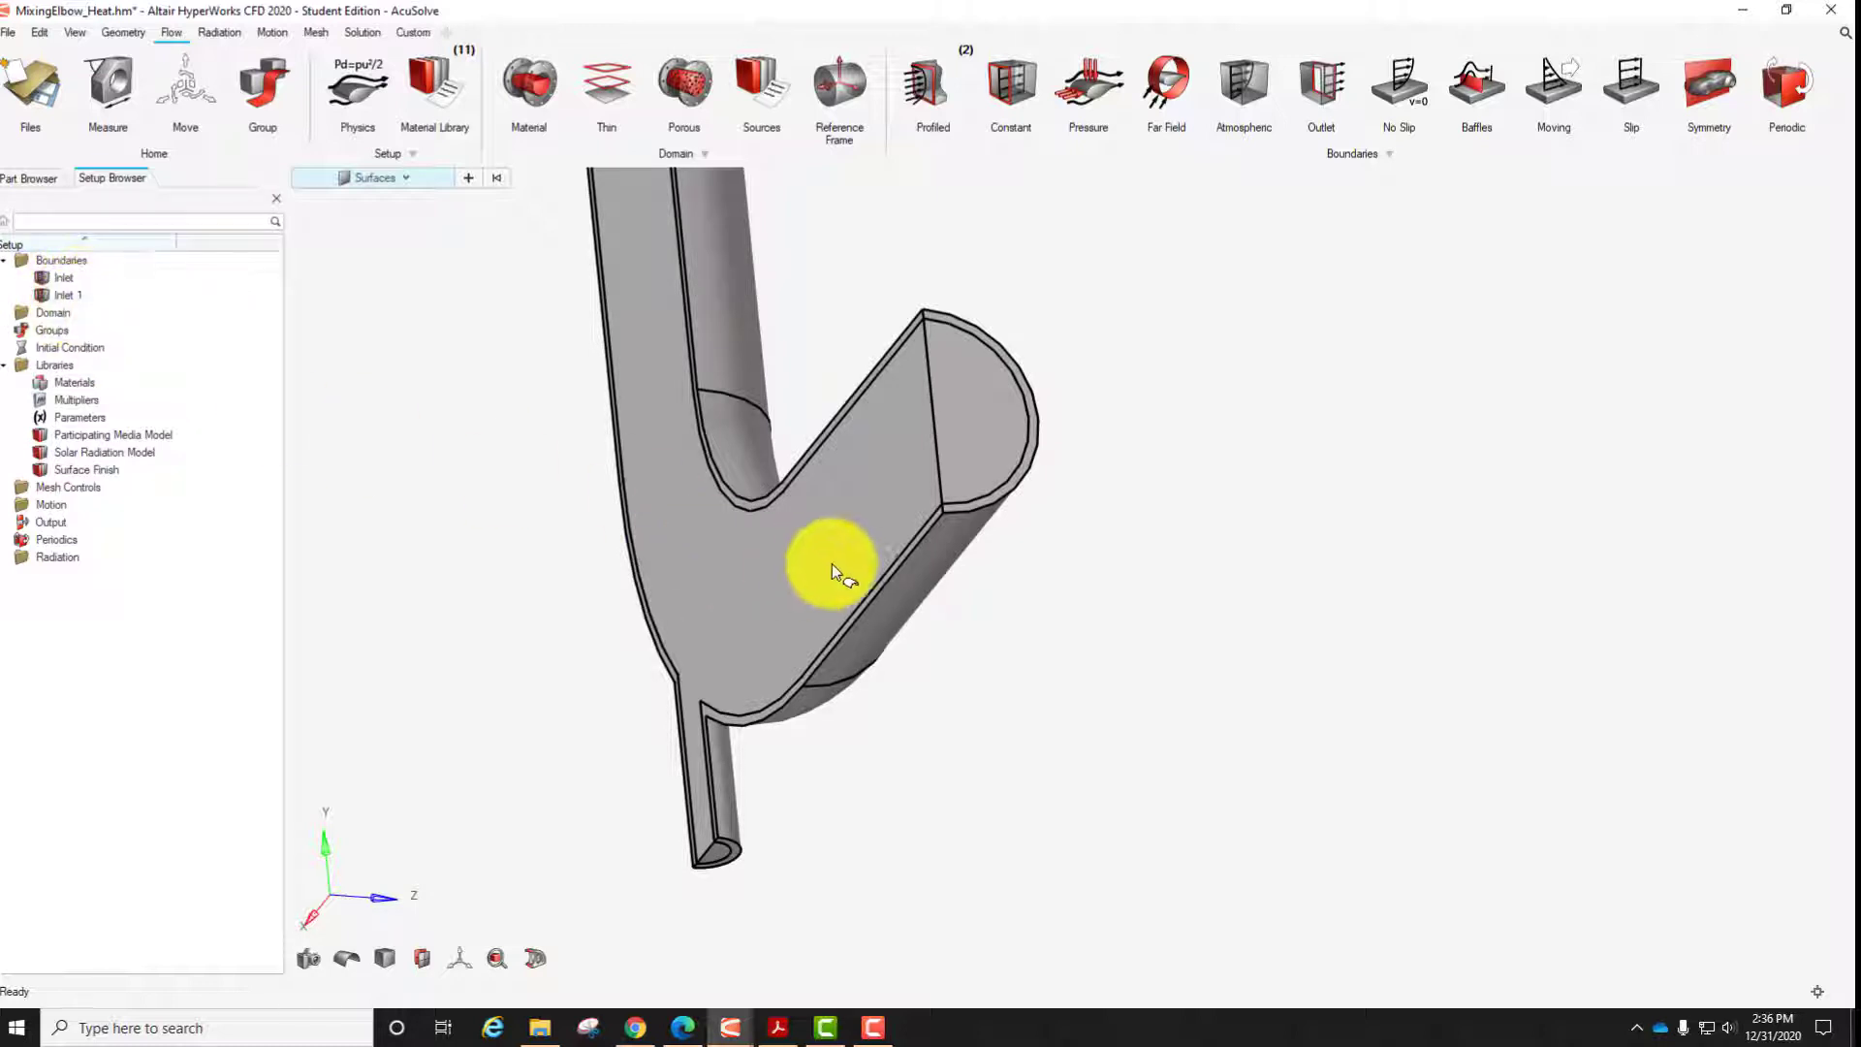
mouse_move(876, 451)
right_down()
mouse_move(1018, 607)
mouse_move(939, 644)
mouse_move(1121, 456)
mouse_move(976, 664)
mouse_move(988, 639)
mouse_move(812, 622)
mouse_move(849, 564)
mouse_move(1019, 539)
mouse_move(939, 496)
mouse_move(1080, 519)
mouse_move(1096, 502)
right_up()
scroll(1018, 607, down, 3)
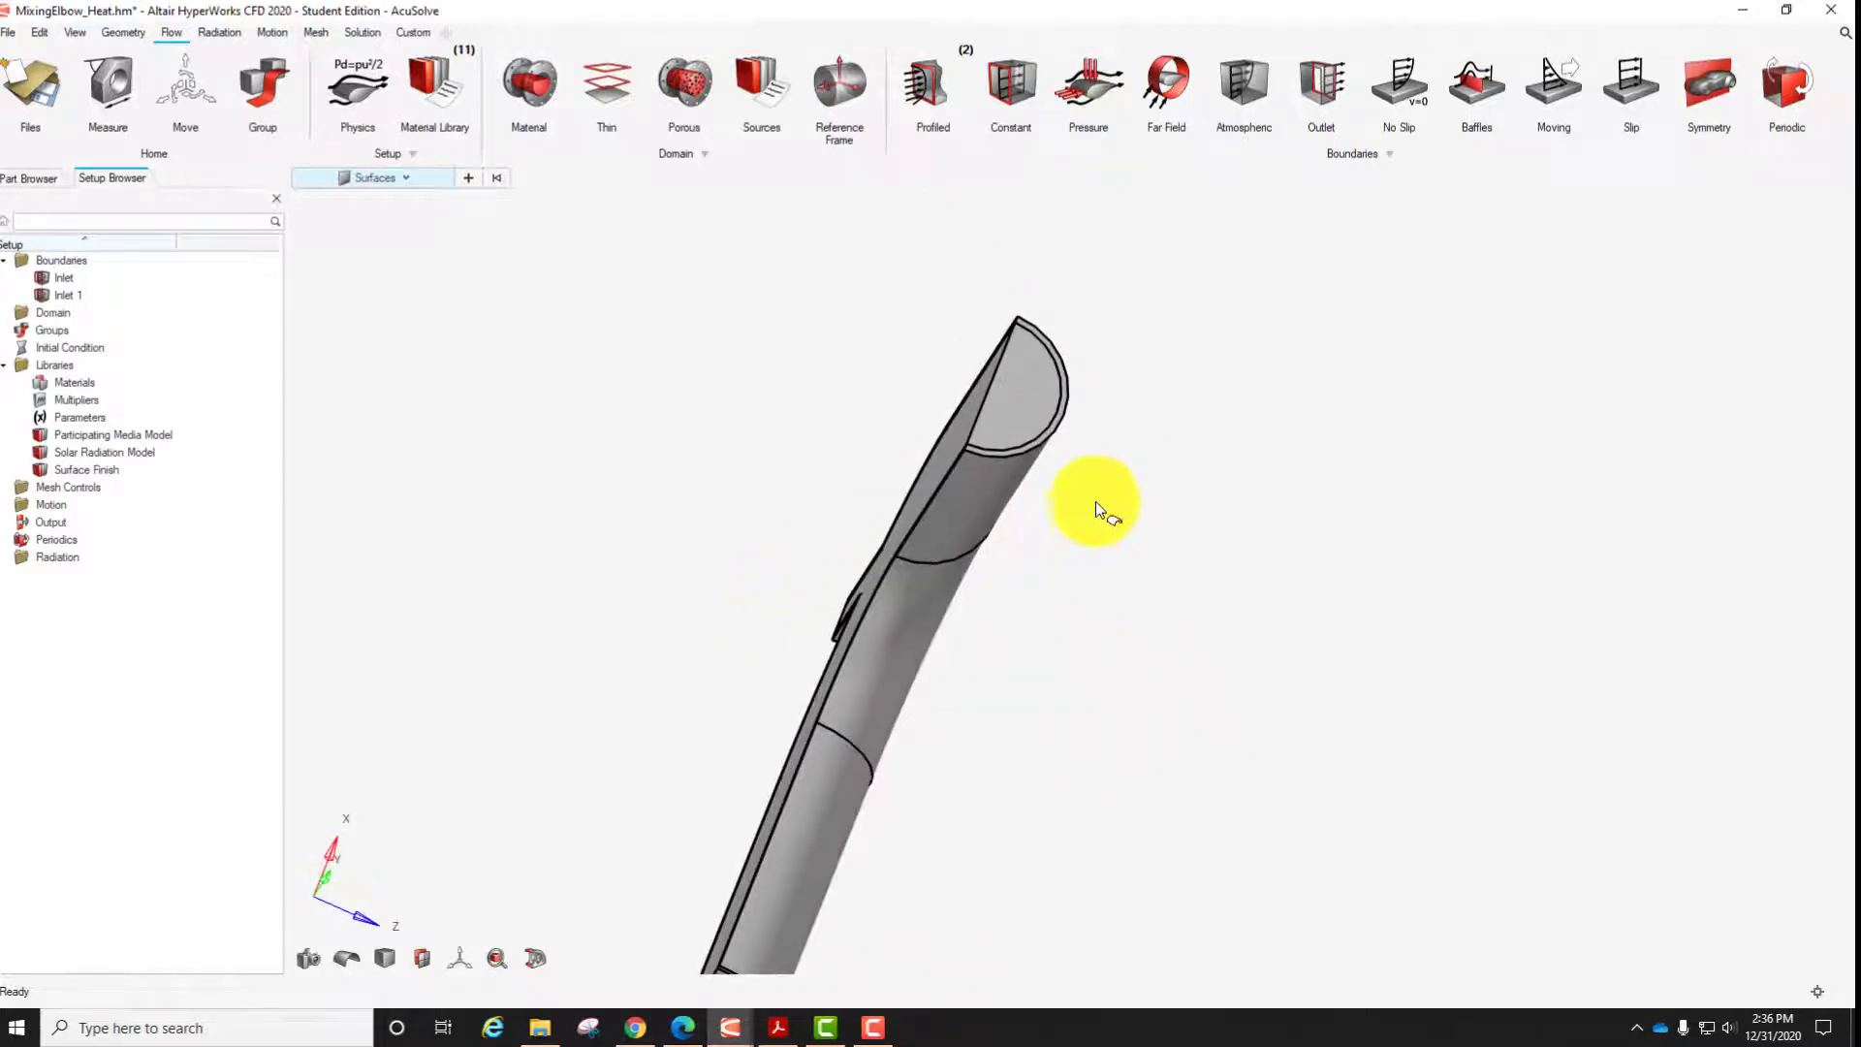
click(1316, 82)
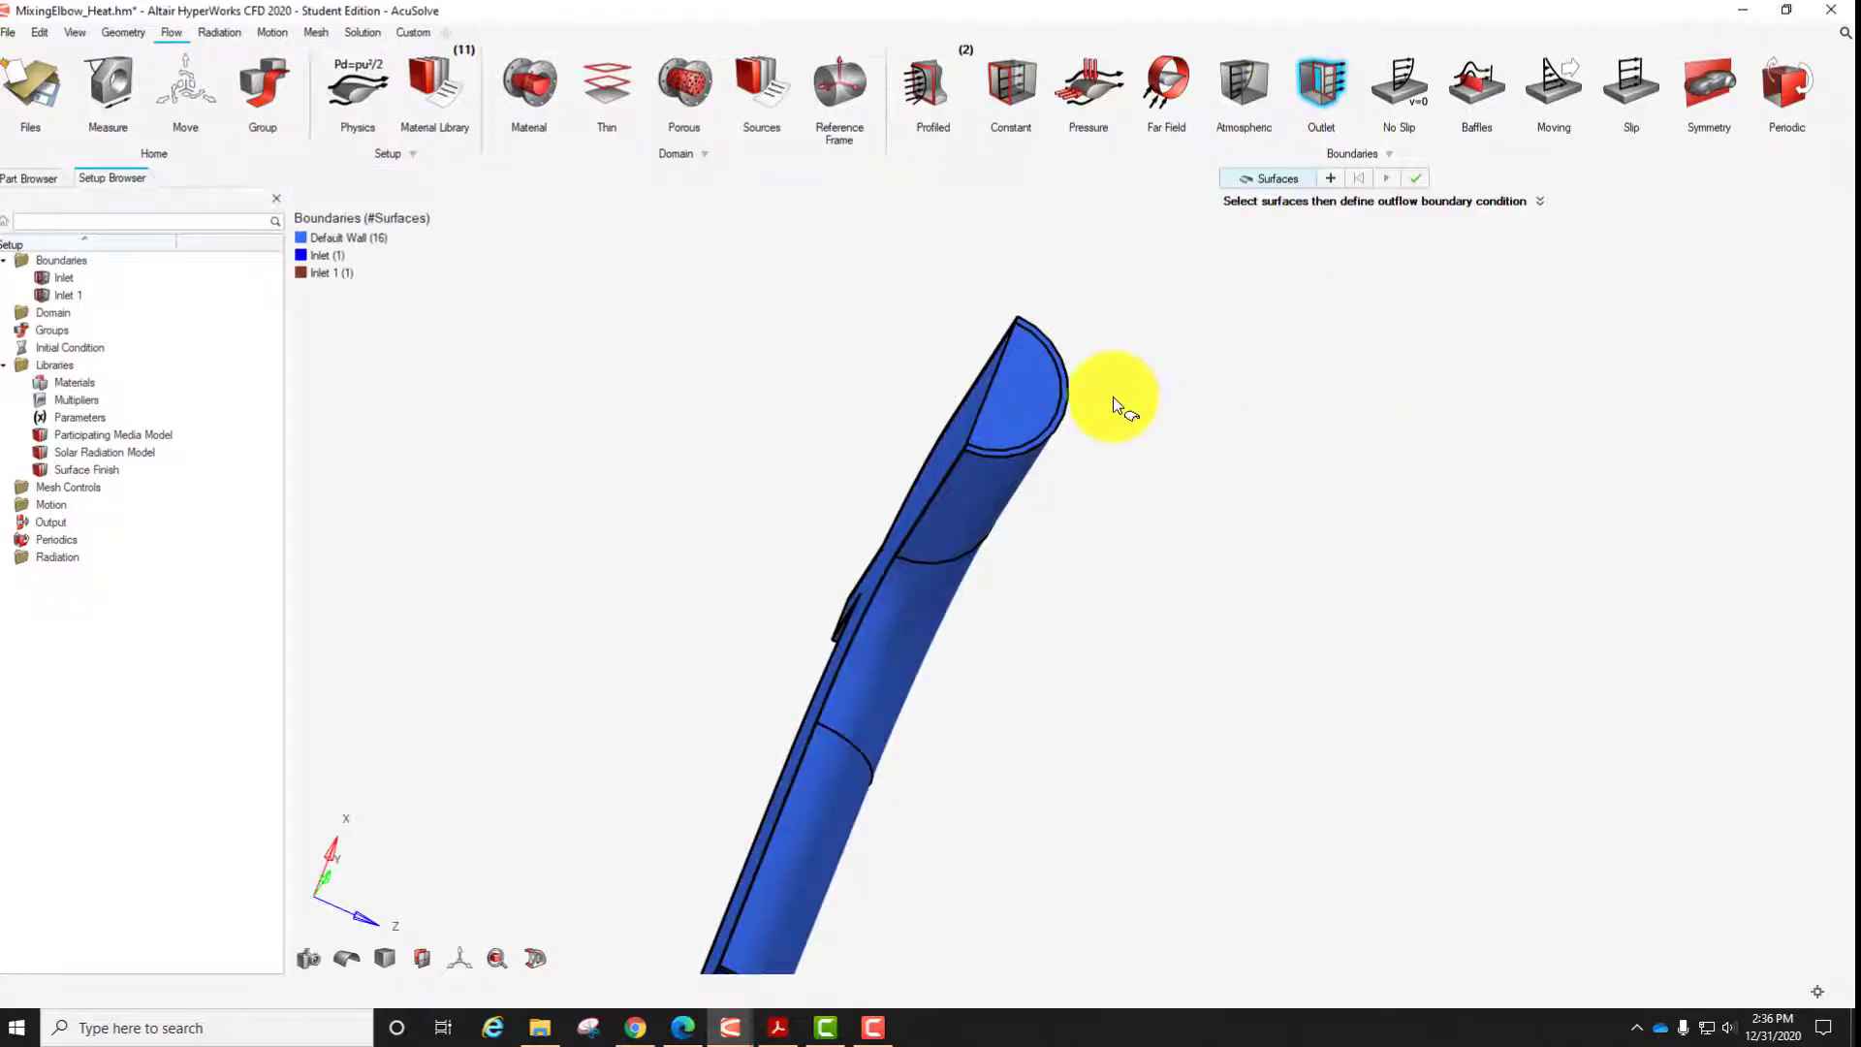
click(1033, 388)
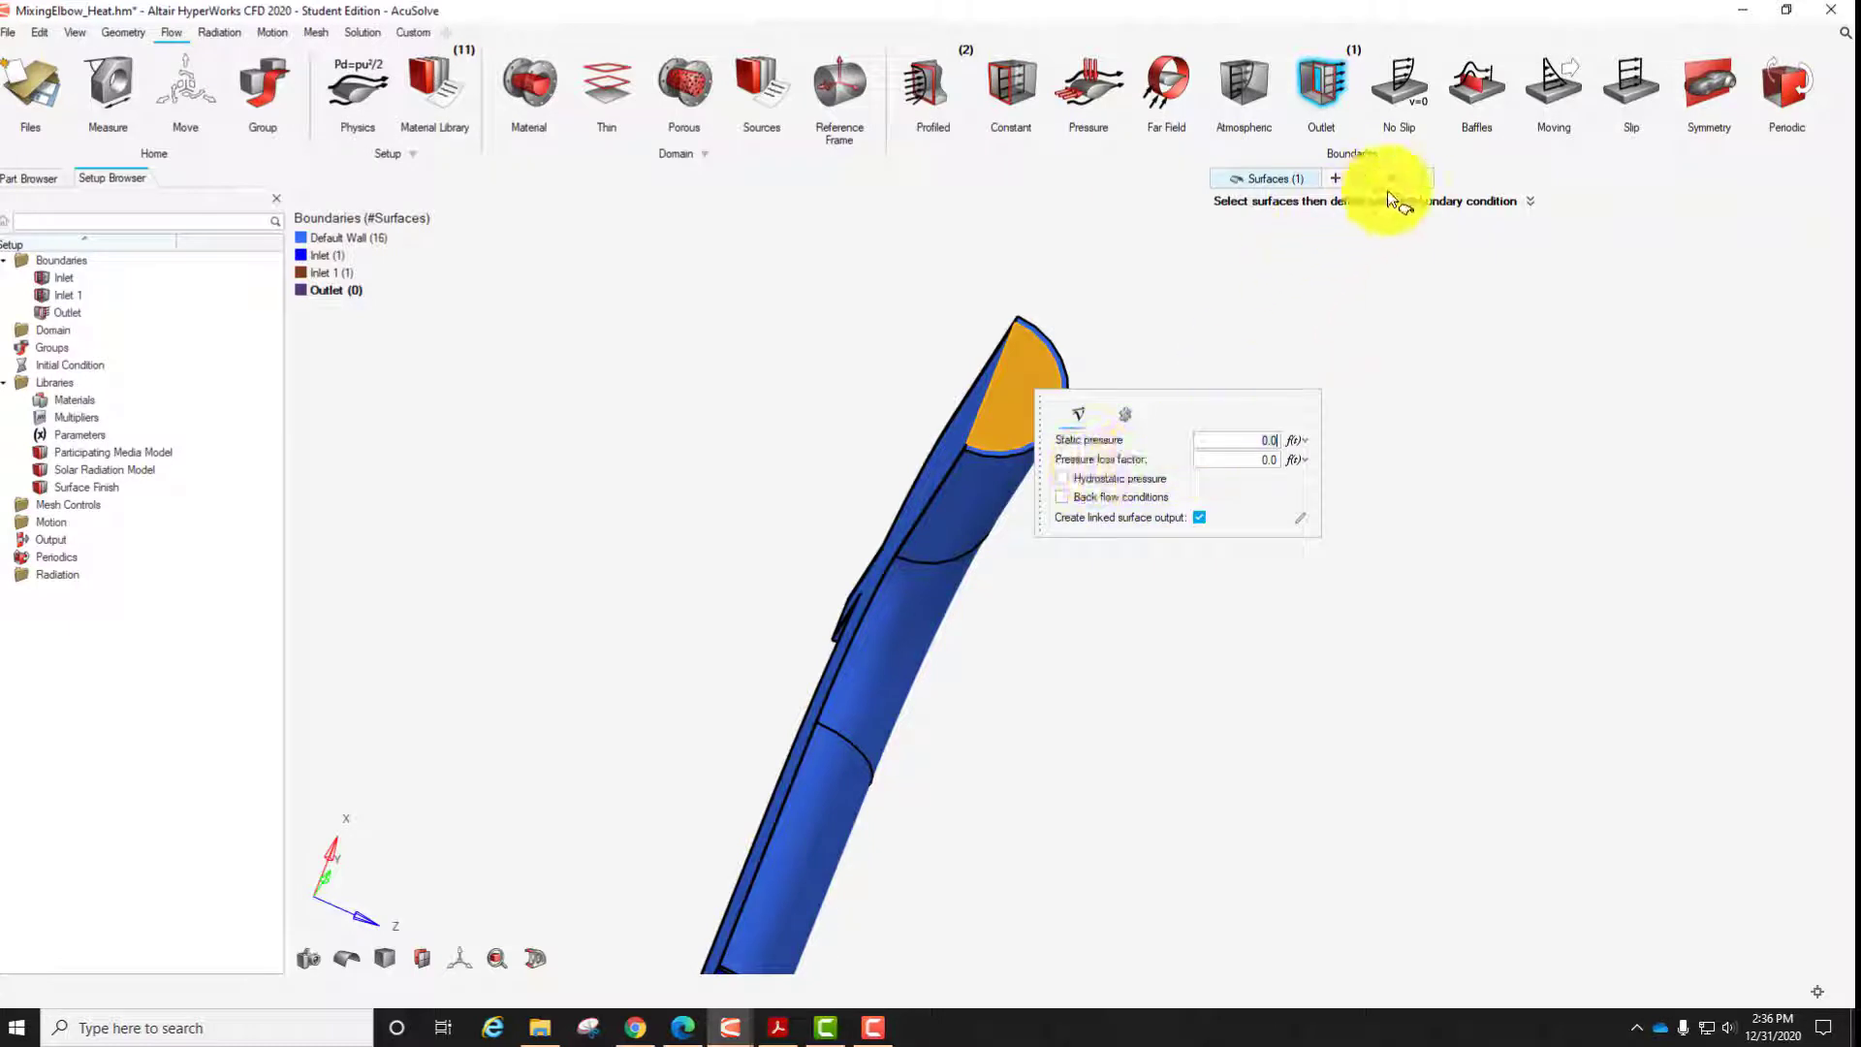
click(1421, 182)
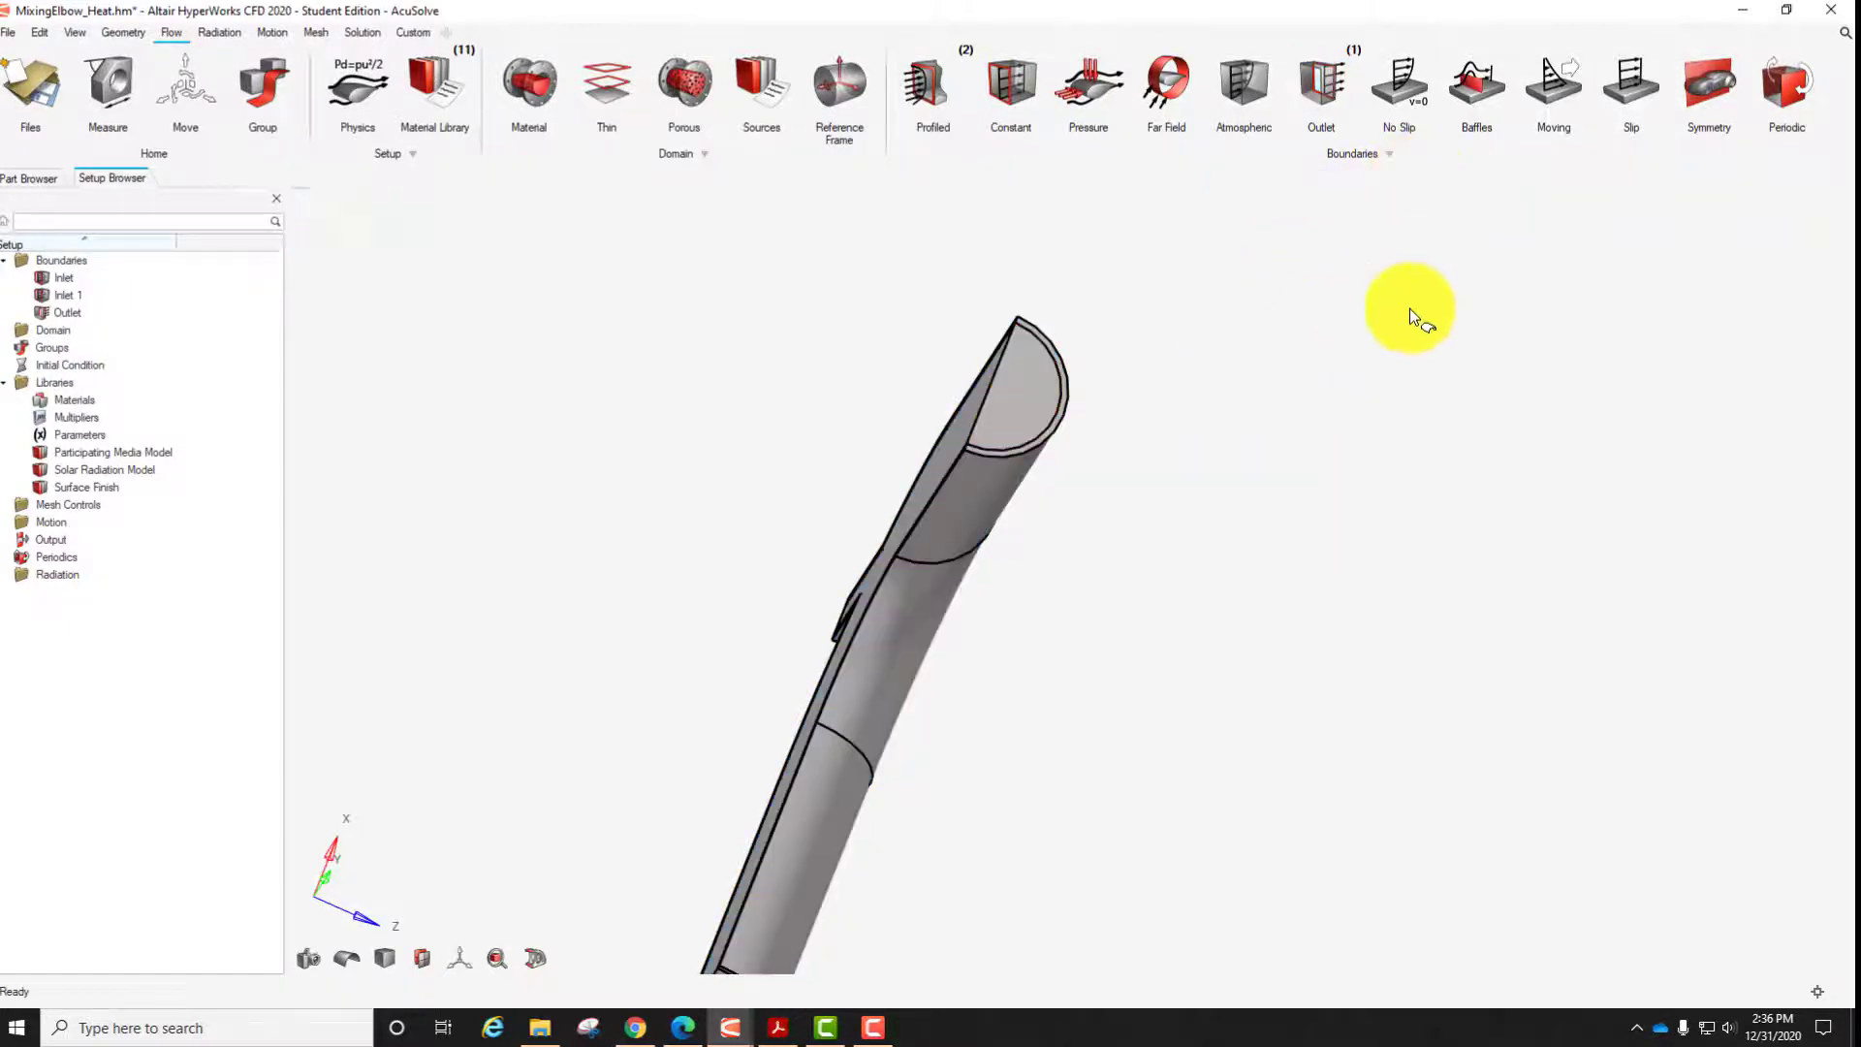
Define a symmetry boundary condition on the large flat mid-plane face of the fluid region.
middle_drag(1296, 465, 1295, 572)
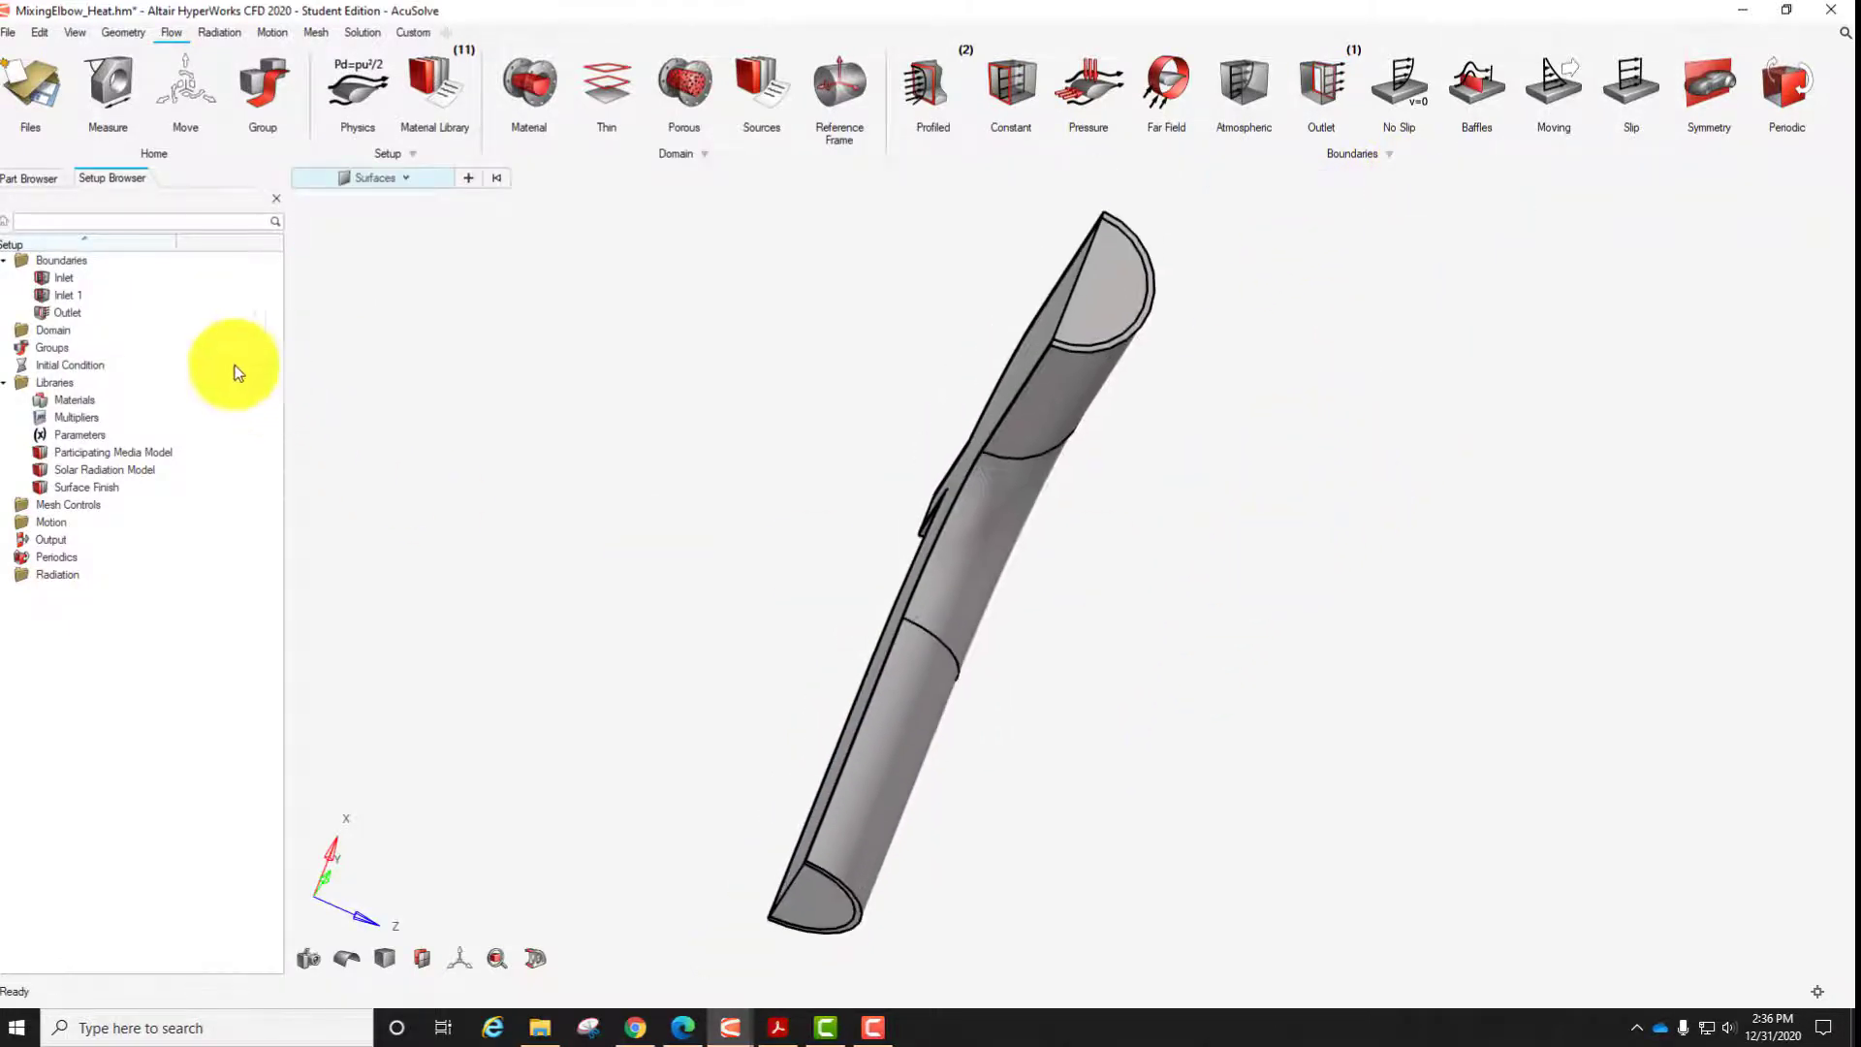
middle_drag(965, 649, 852, 553)
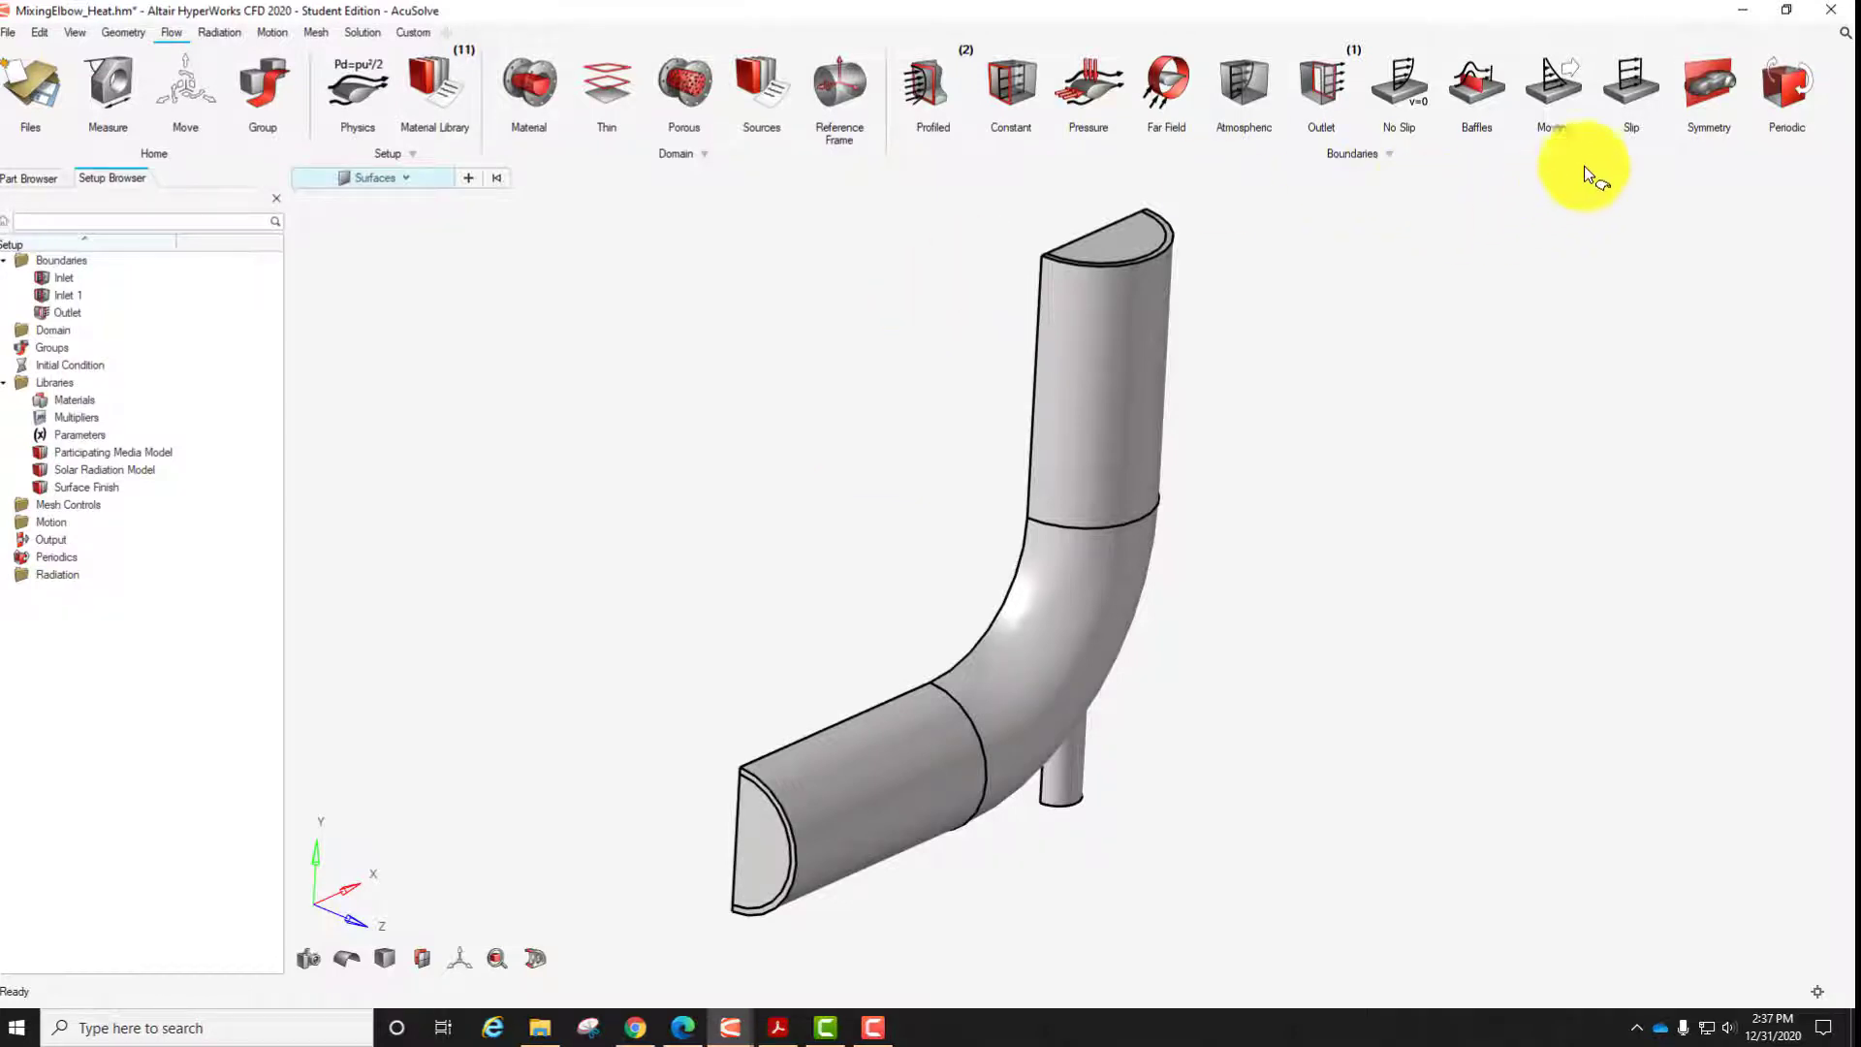
click(1708, 84)
right_drag(754, 631, 1424, 585)
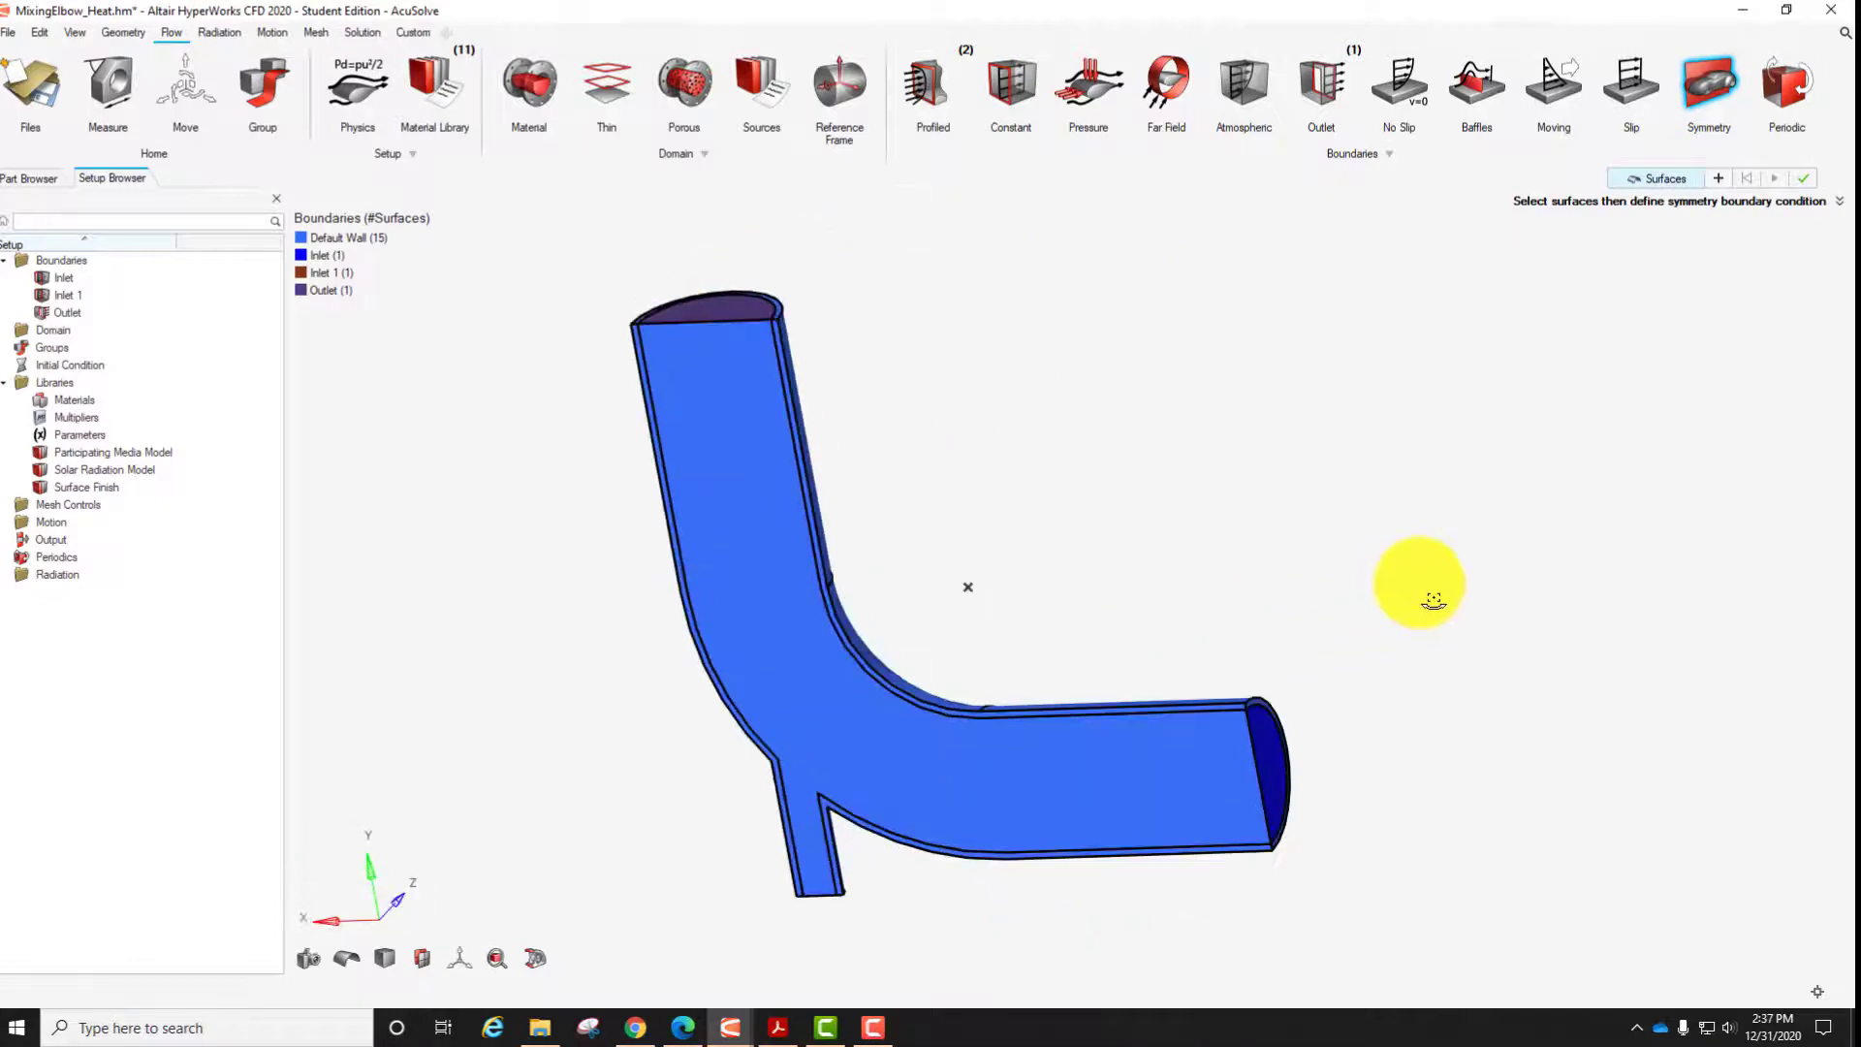
click(868, 735)
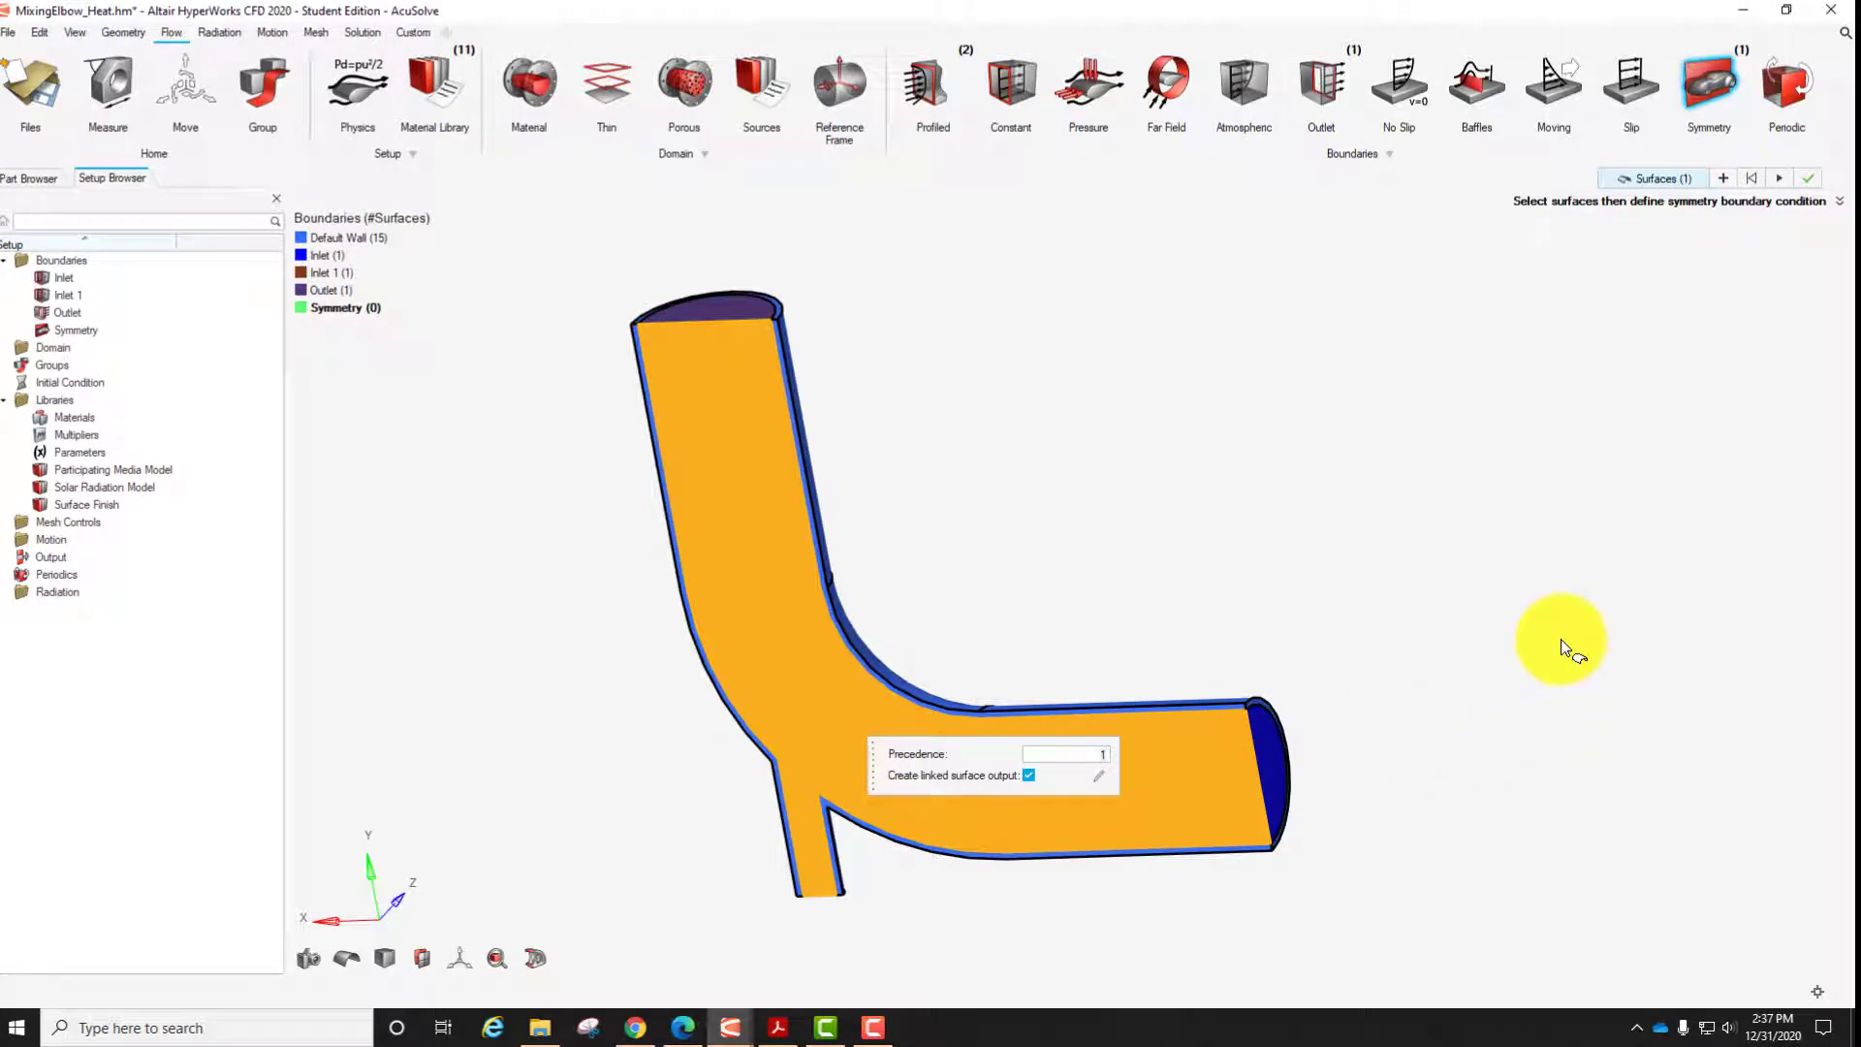
click(1818, 188)
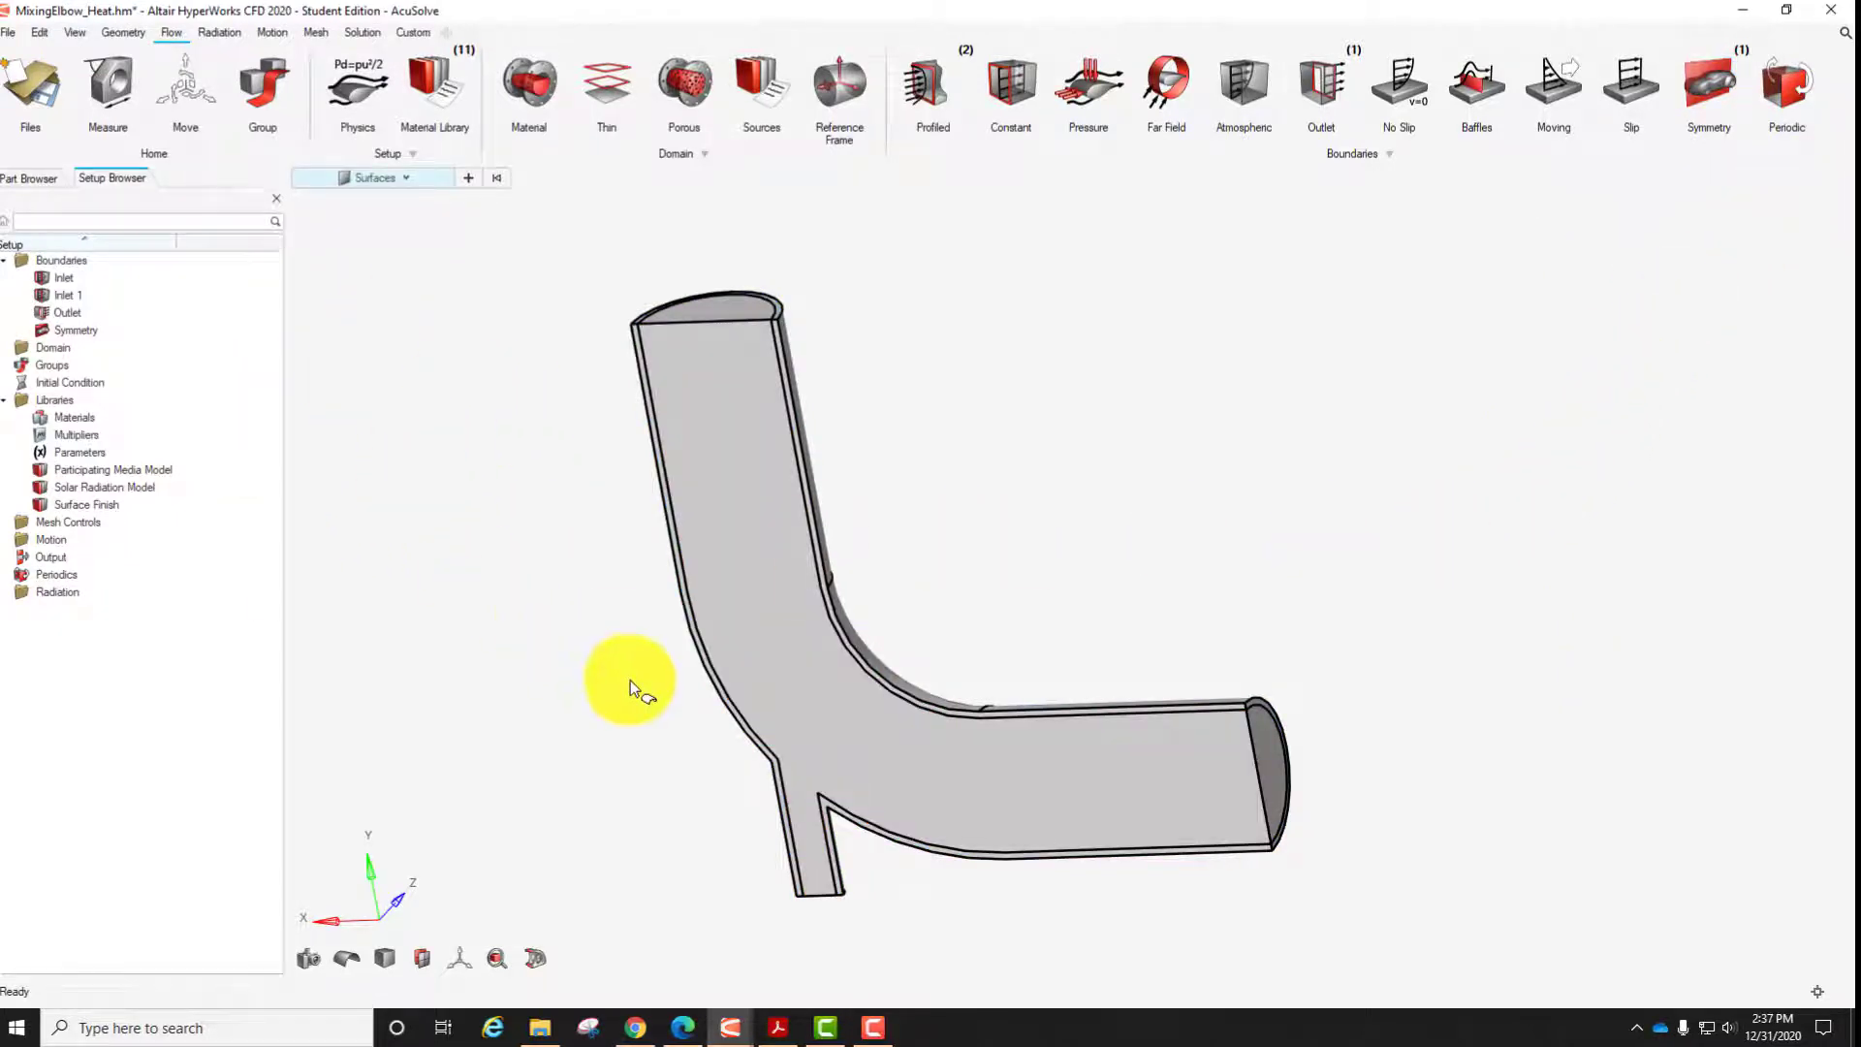
Create a second symmetry boundary with the solid wall's cut face running along the outer bend from the outlet to the side branch.
right_drag(1147, 617, 1269, 504)
scroll(1163, 573, up, 4)
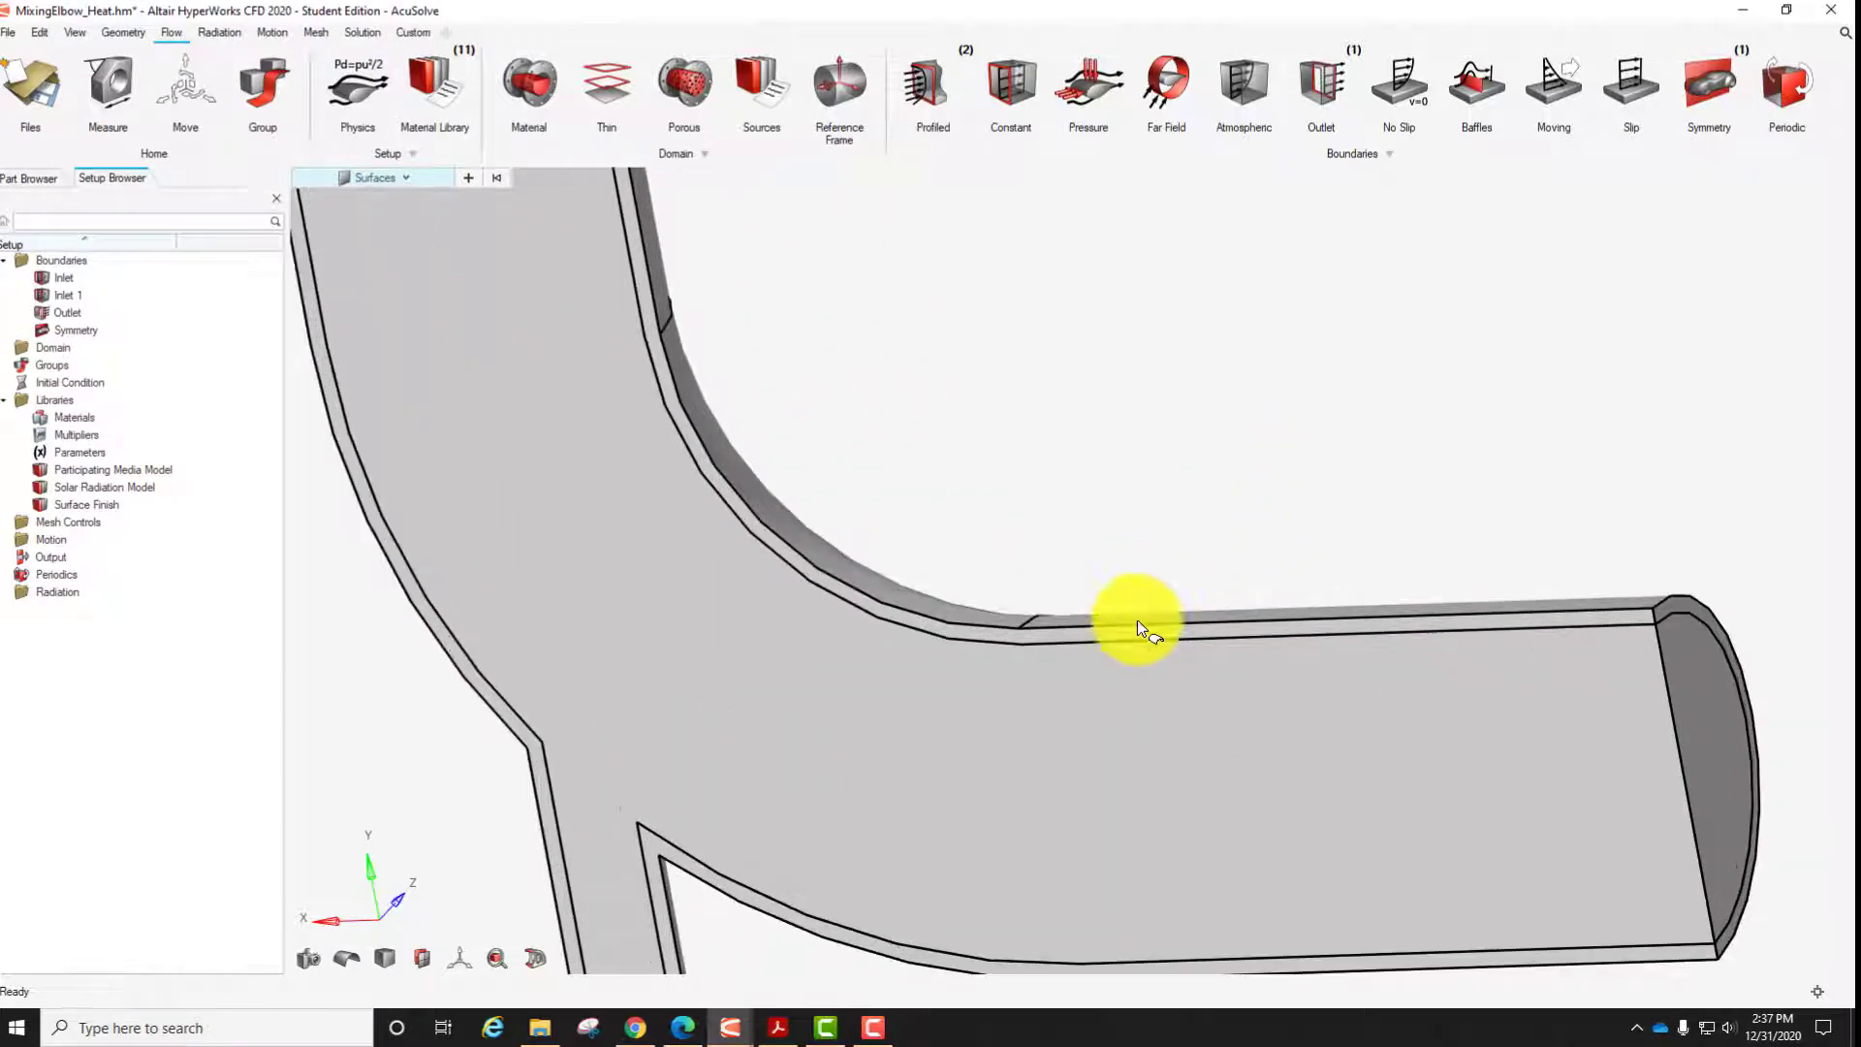
scroll(1157, 718, down, 2)
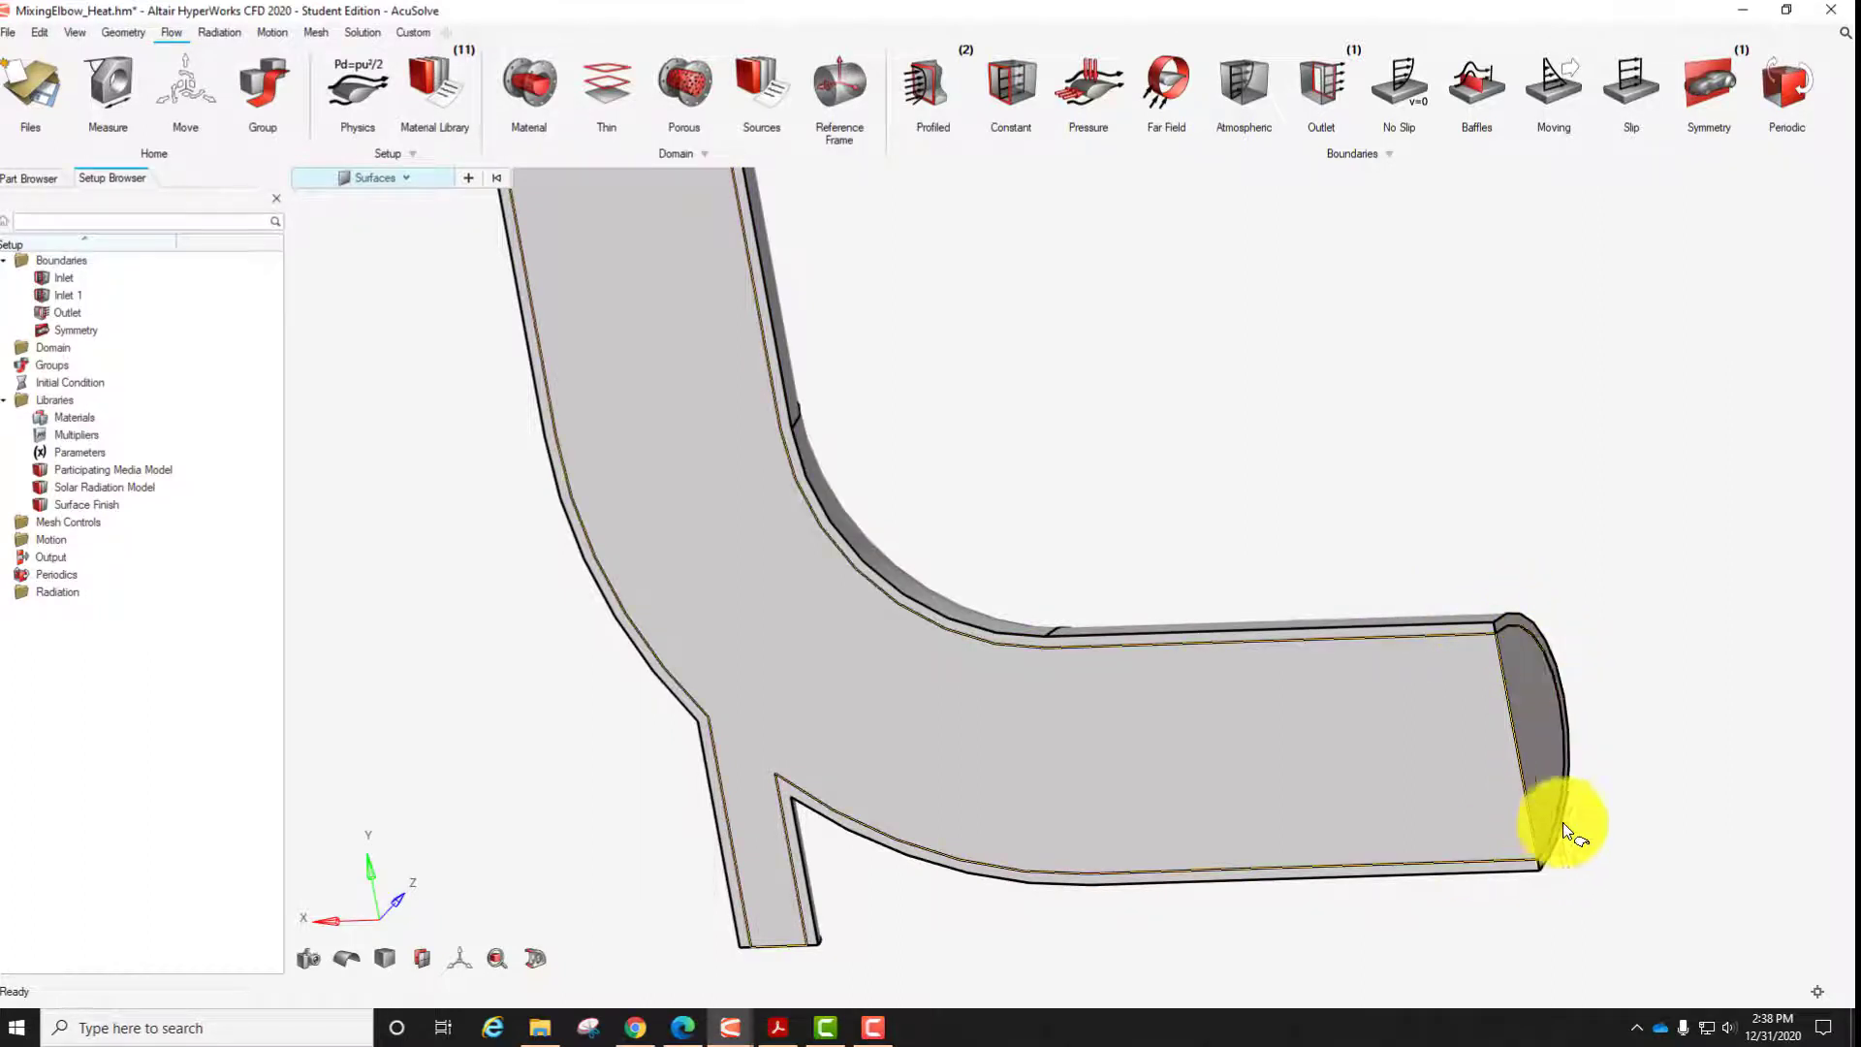
click(1708, 83)
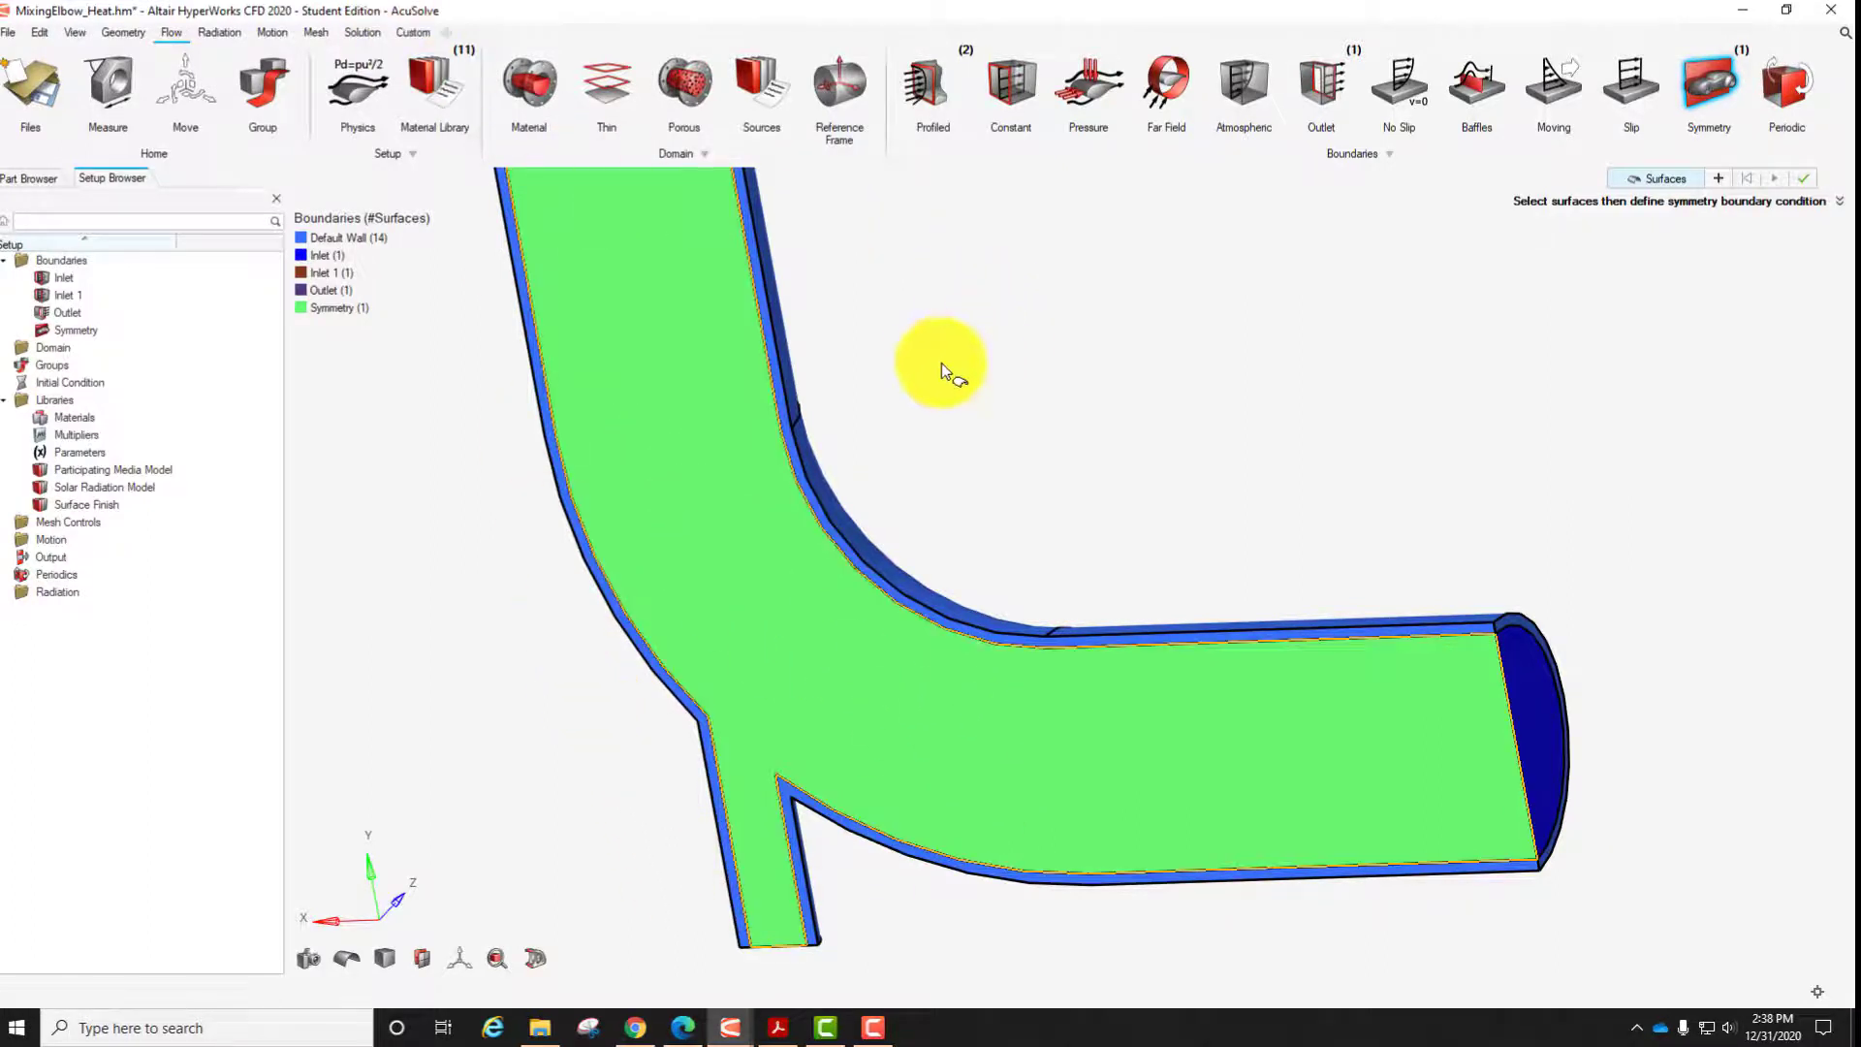
scroll(1008, 451, down, 4)
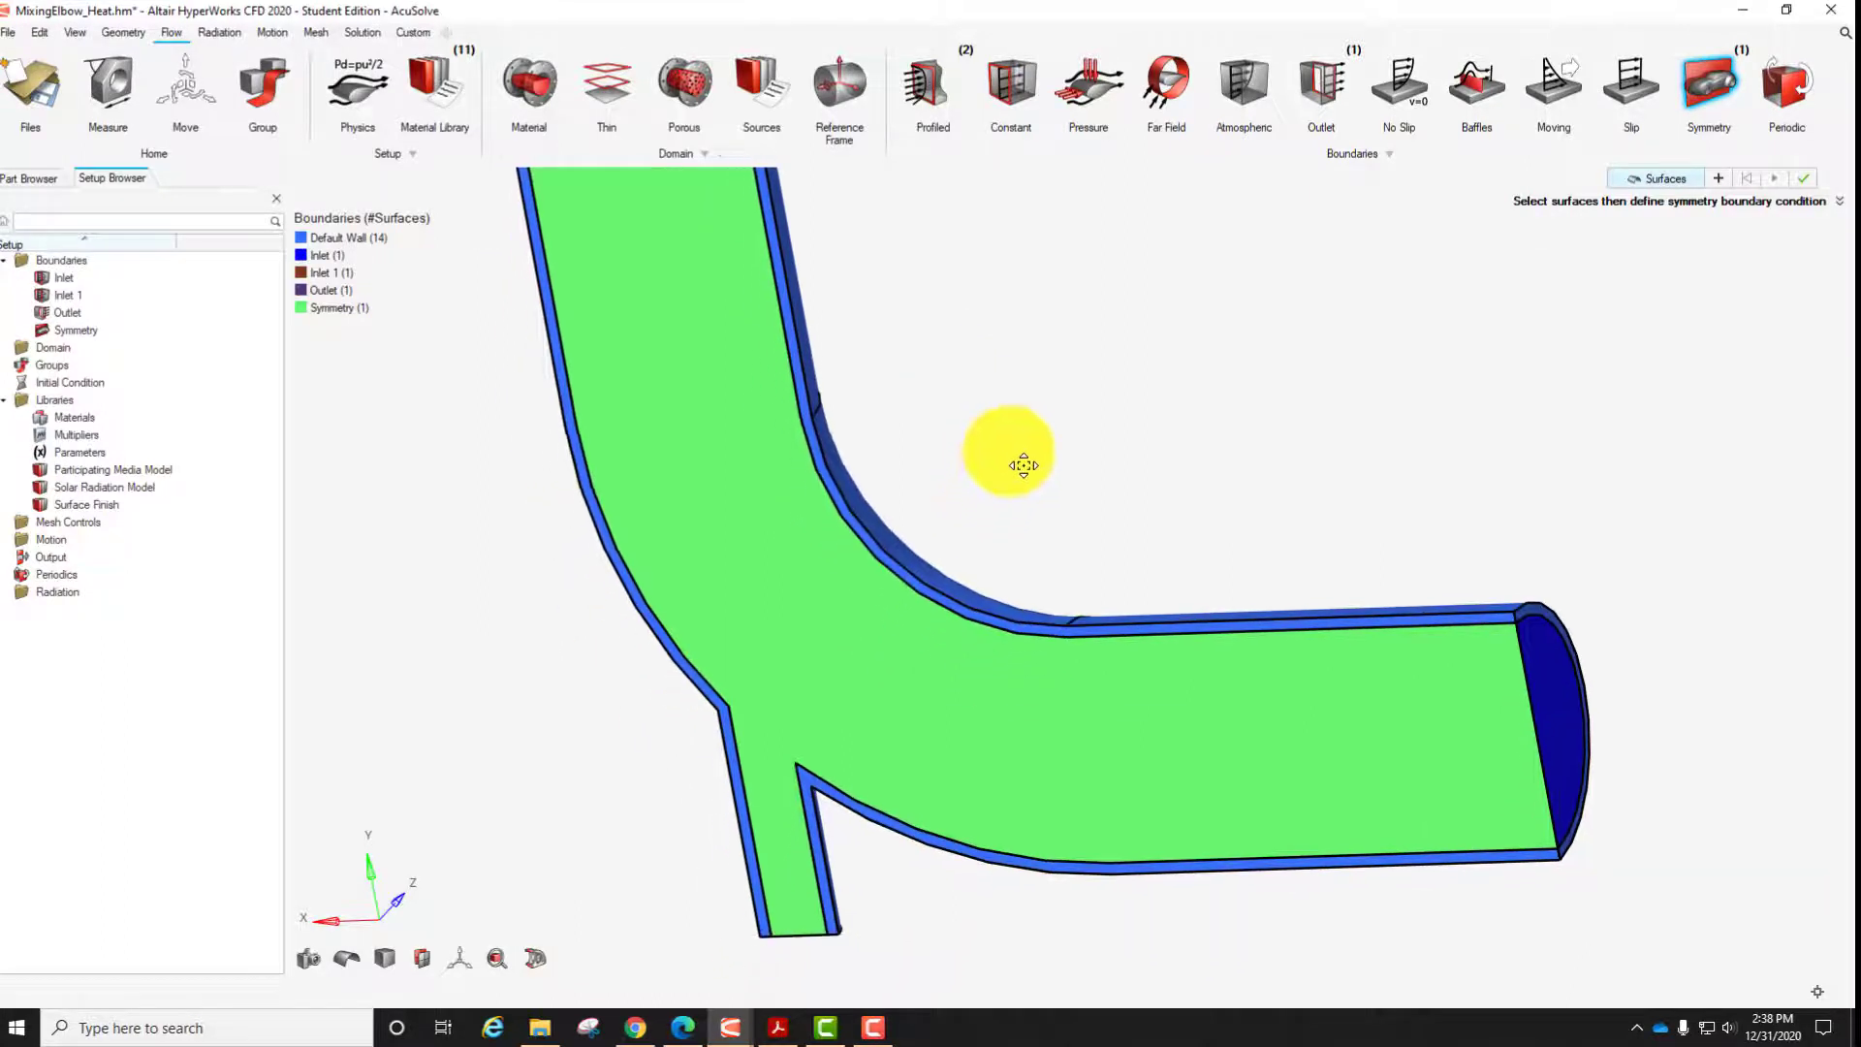
middle_drag(1050, 405, 1030, 507)
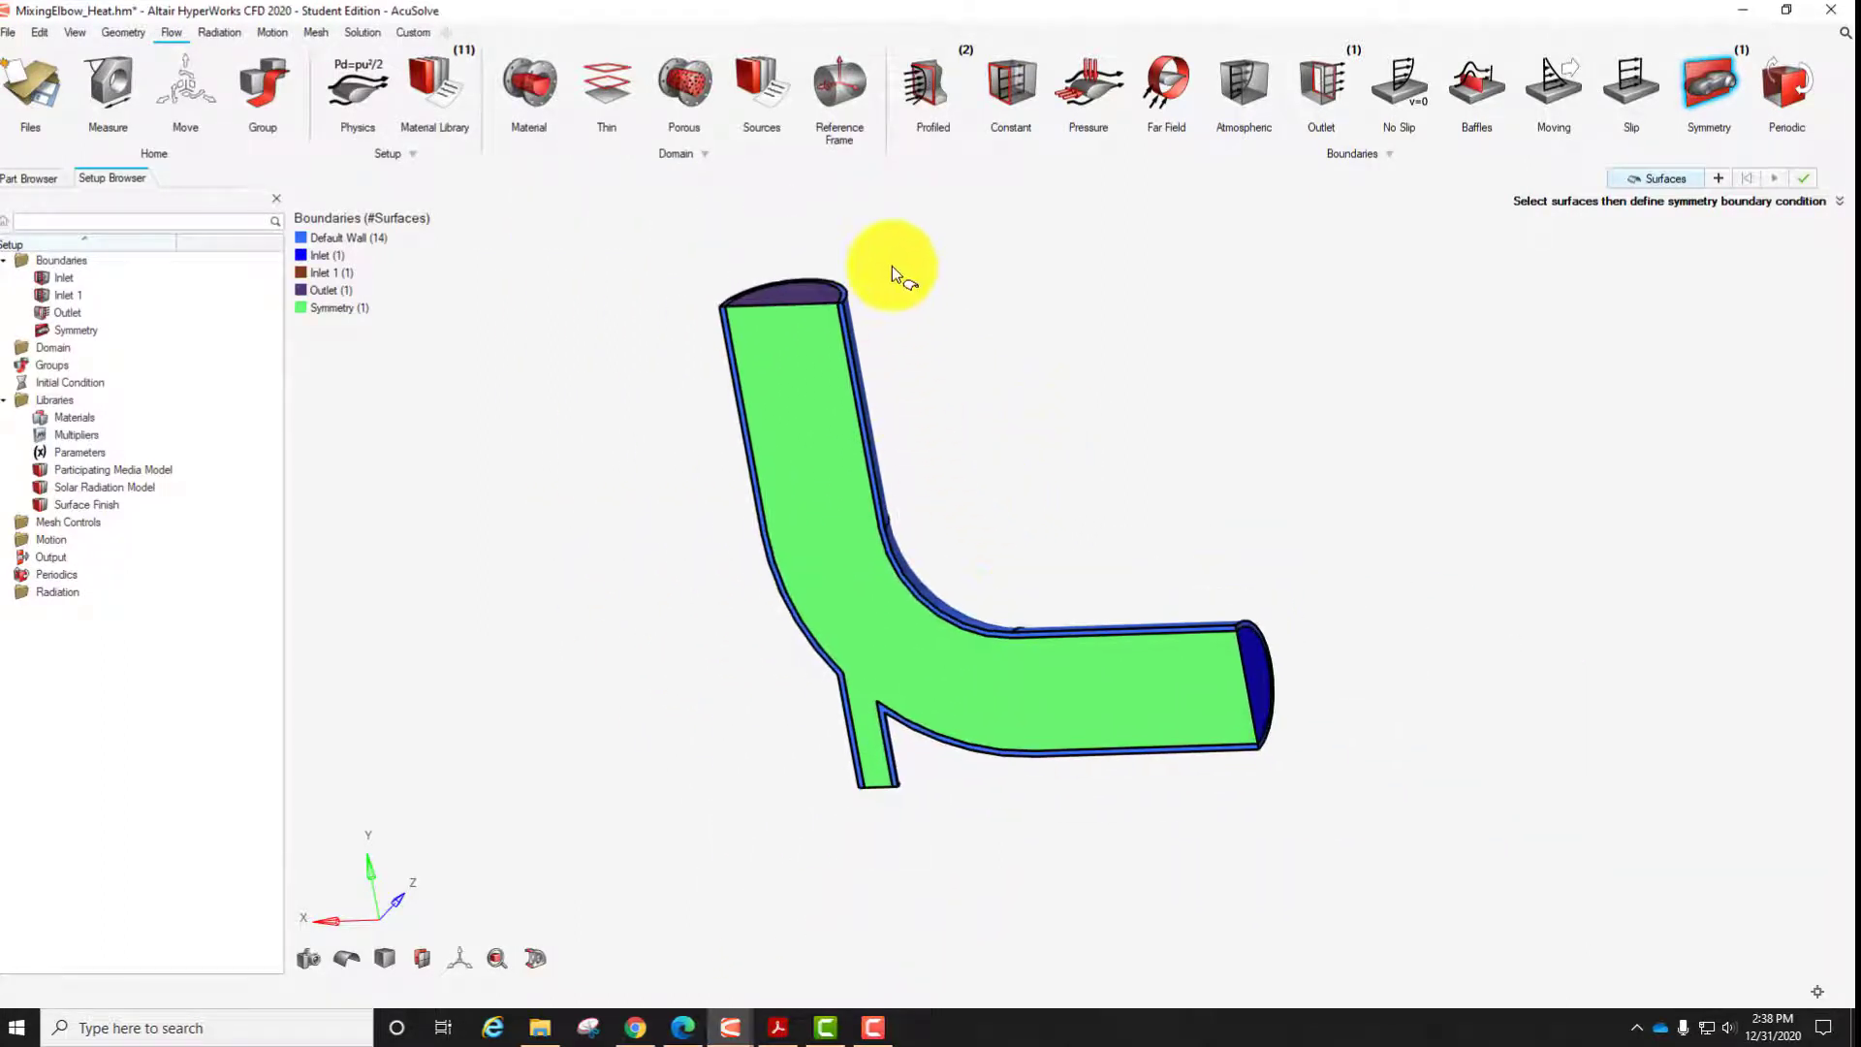
scroll(793, 476, up, 2)
scroll(692, 374, down, 3)
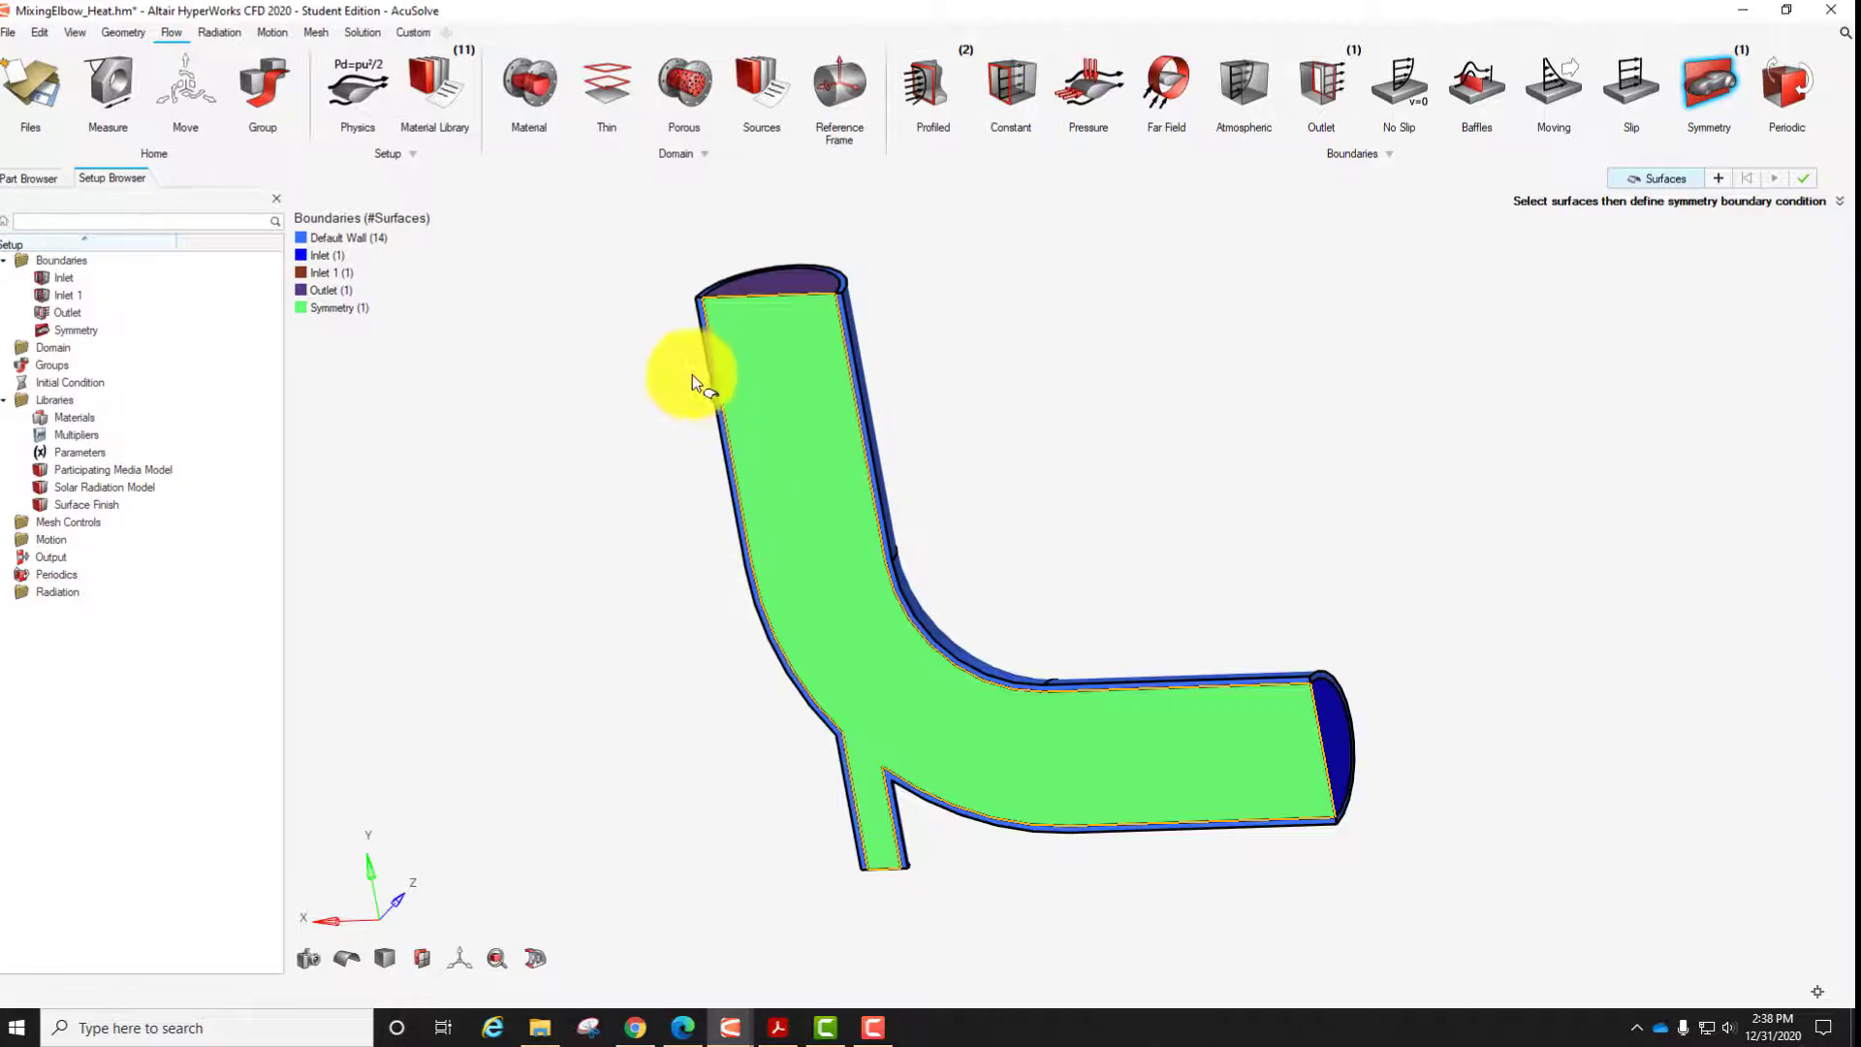
scroll(710, 378, up, 5)
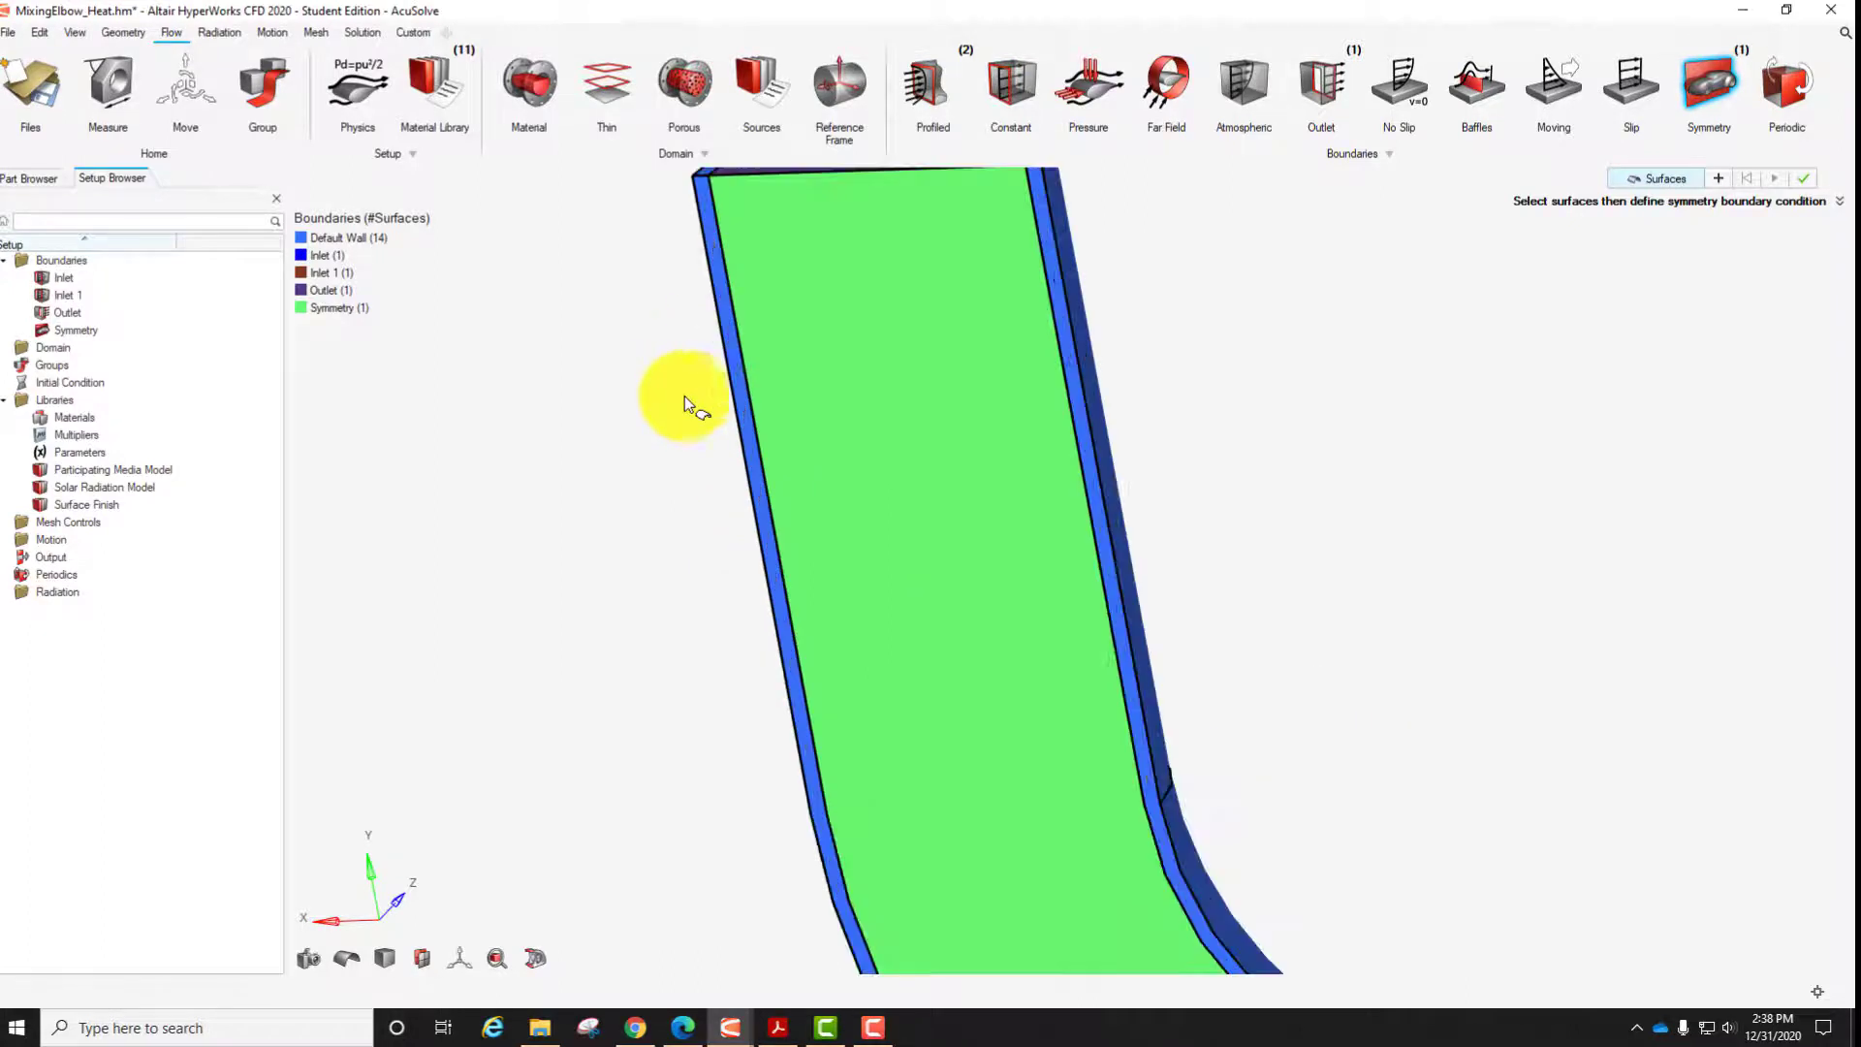
click(730, 352)
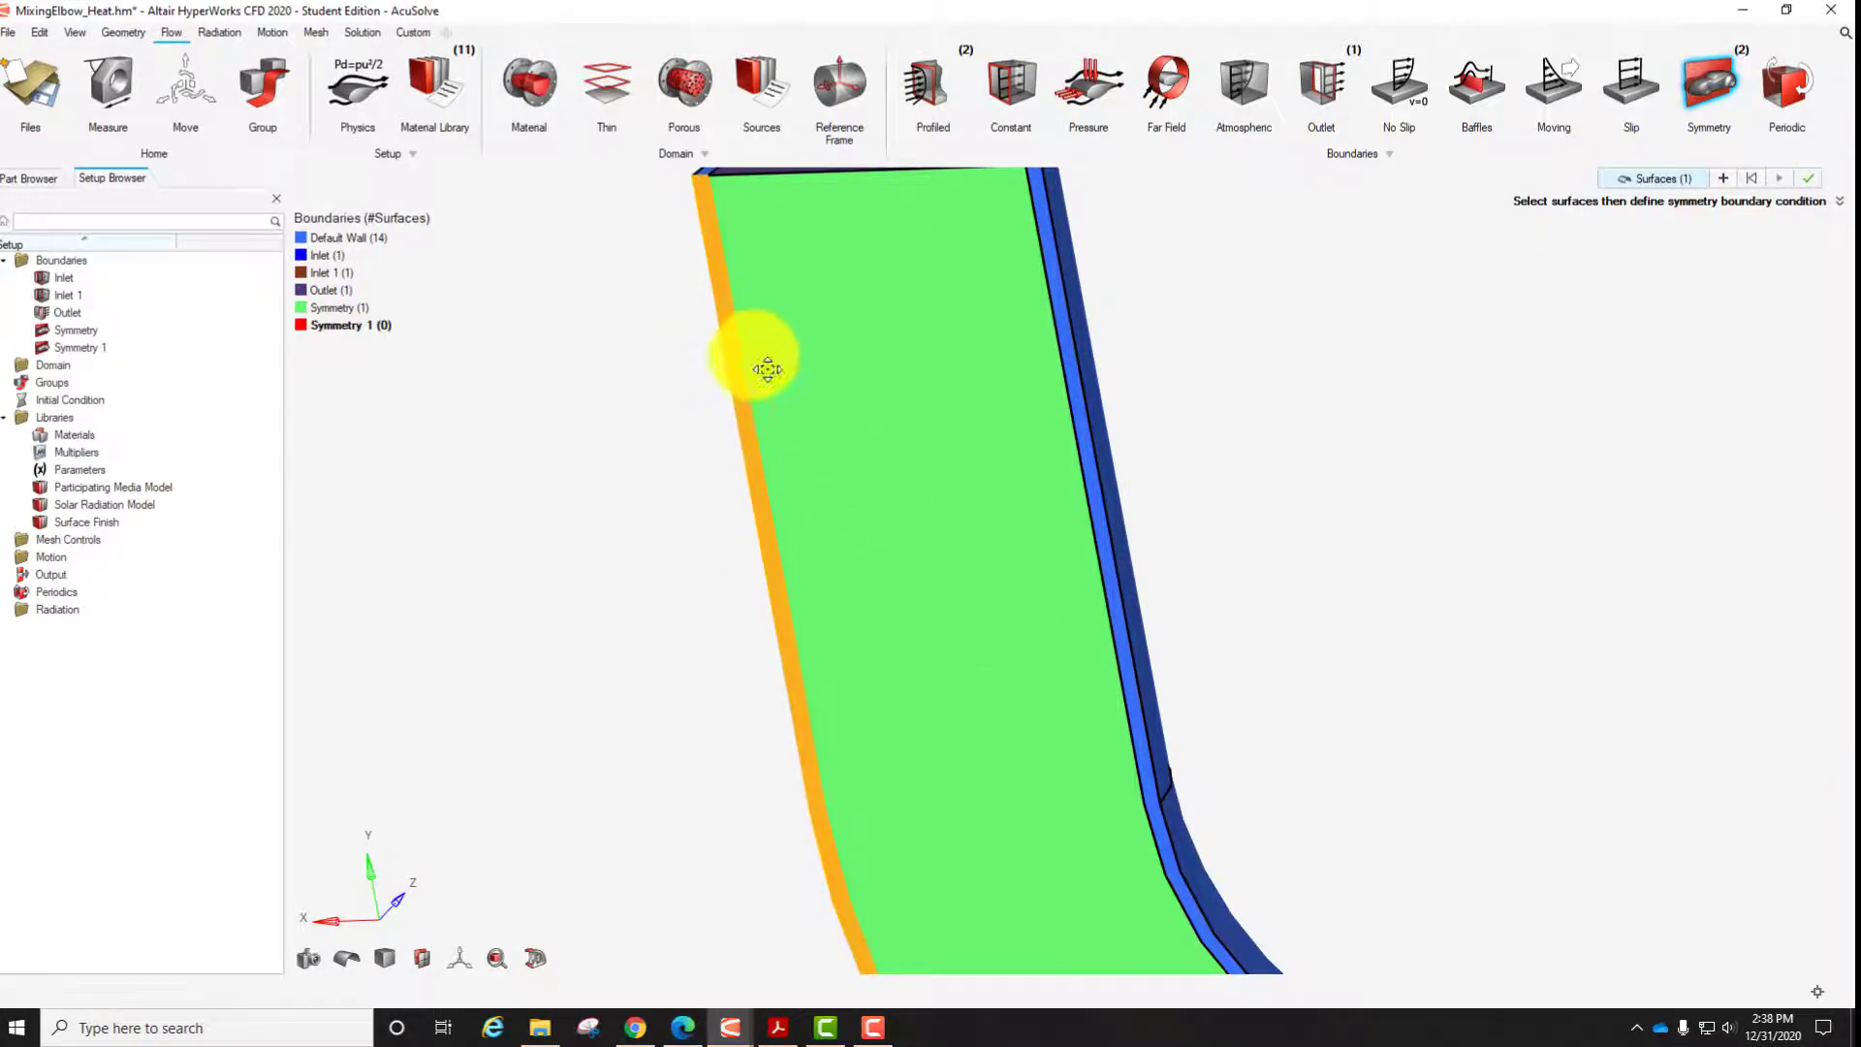
Add the solid wall's two remaining mid-plane cut faces, below the horizontal pipe and along the inner bend, and apply the second symmetry.
scroll(759, 365, down, 2)
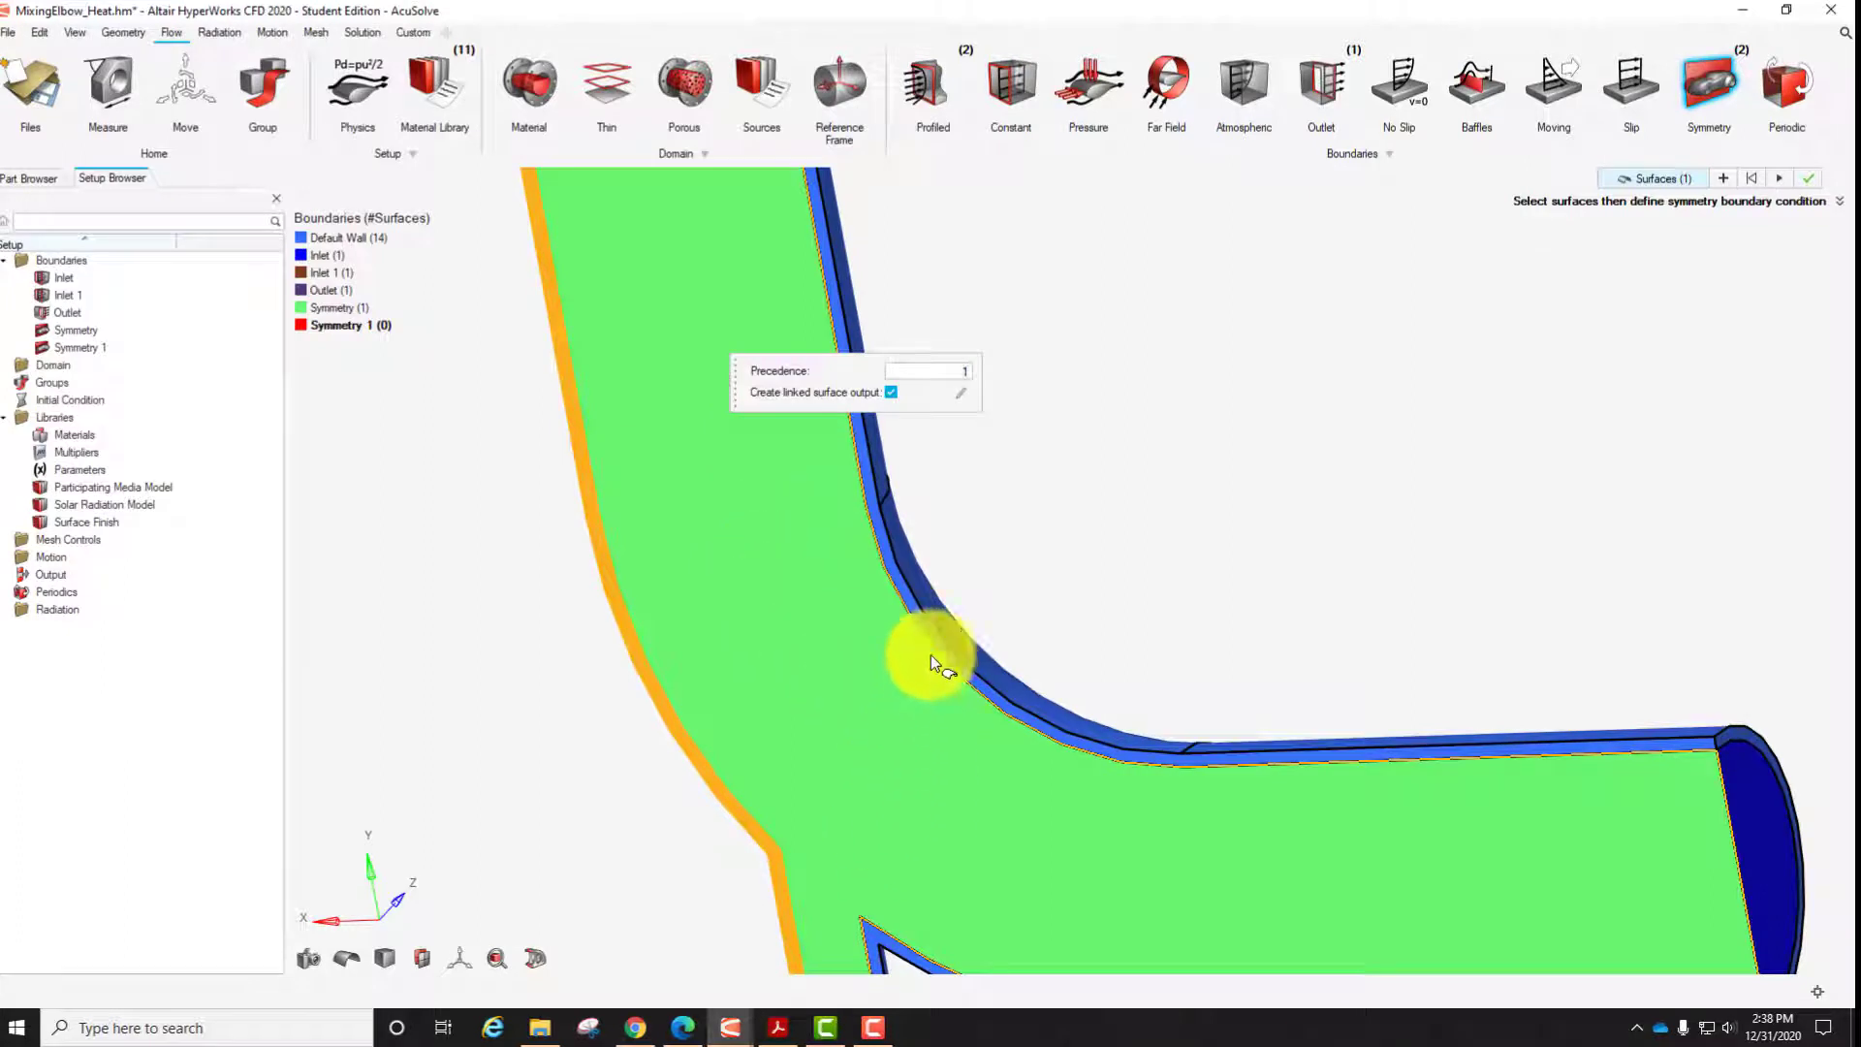
middle_drag(931, 654, 934, 382)
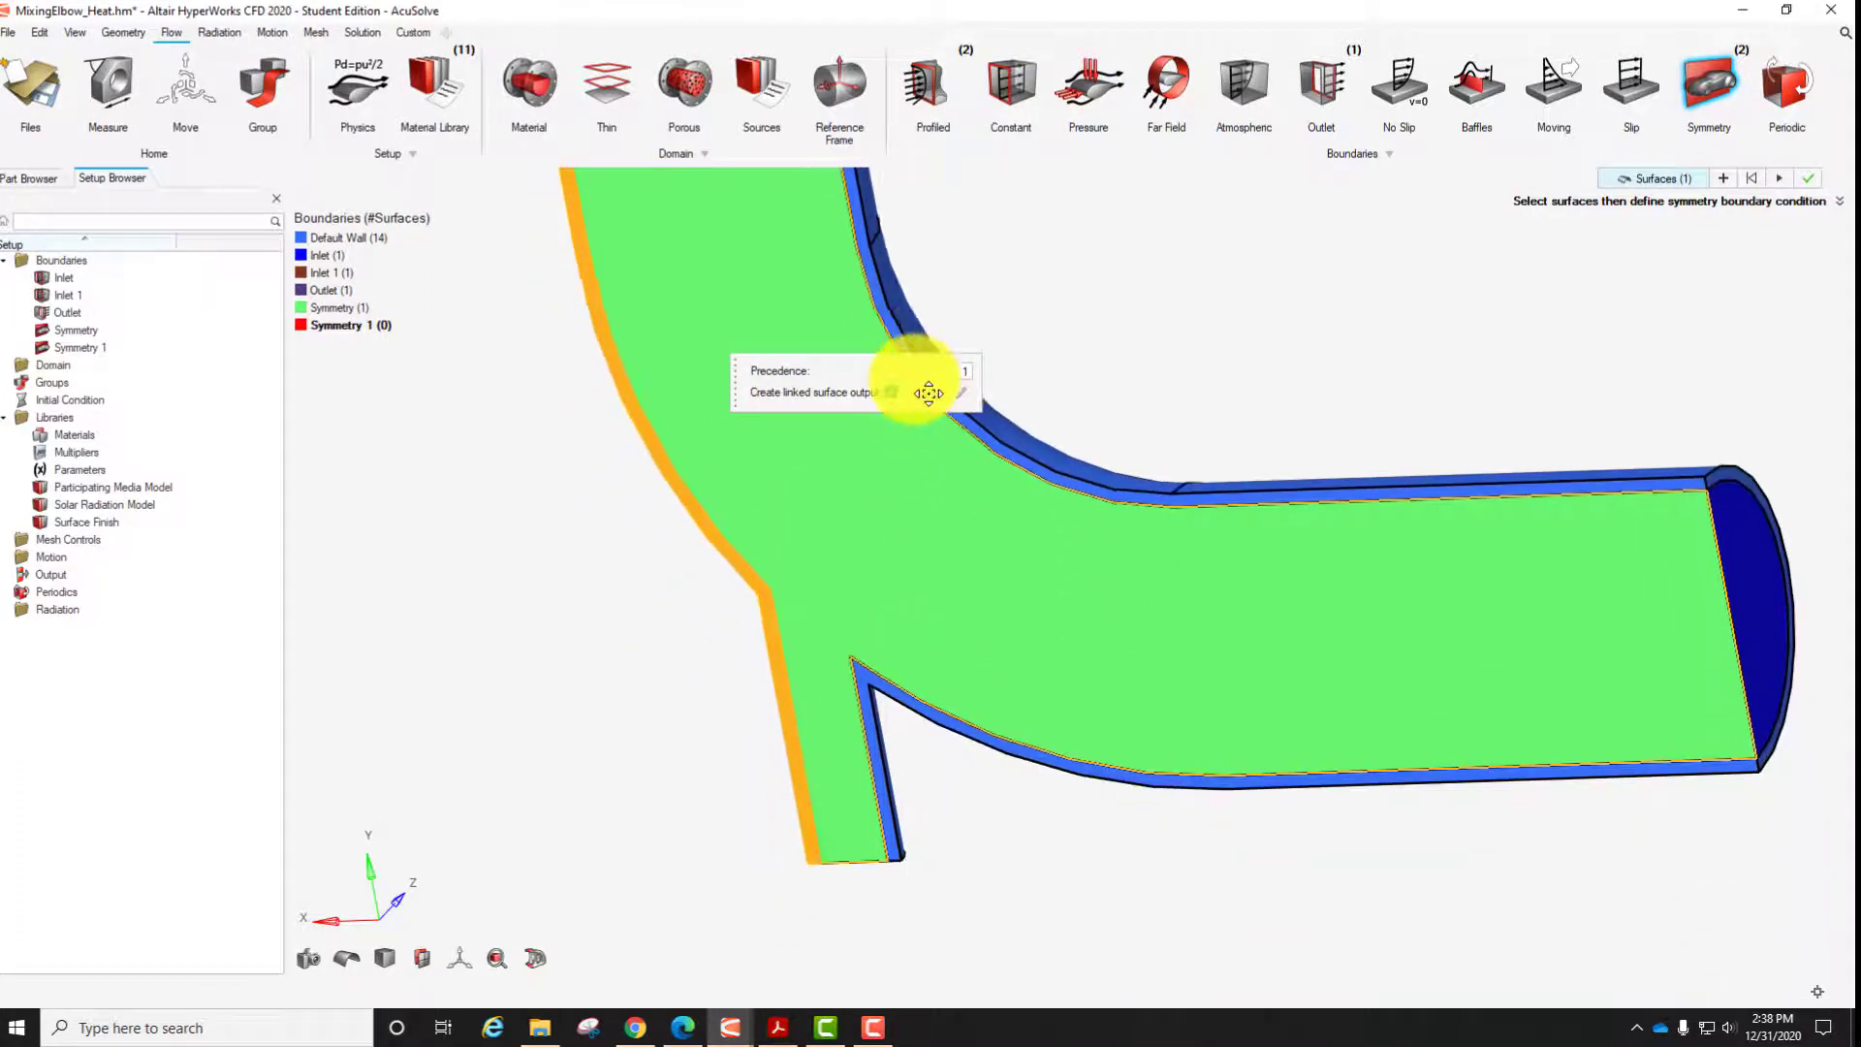
click(870, 738)
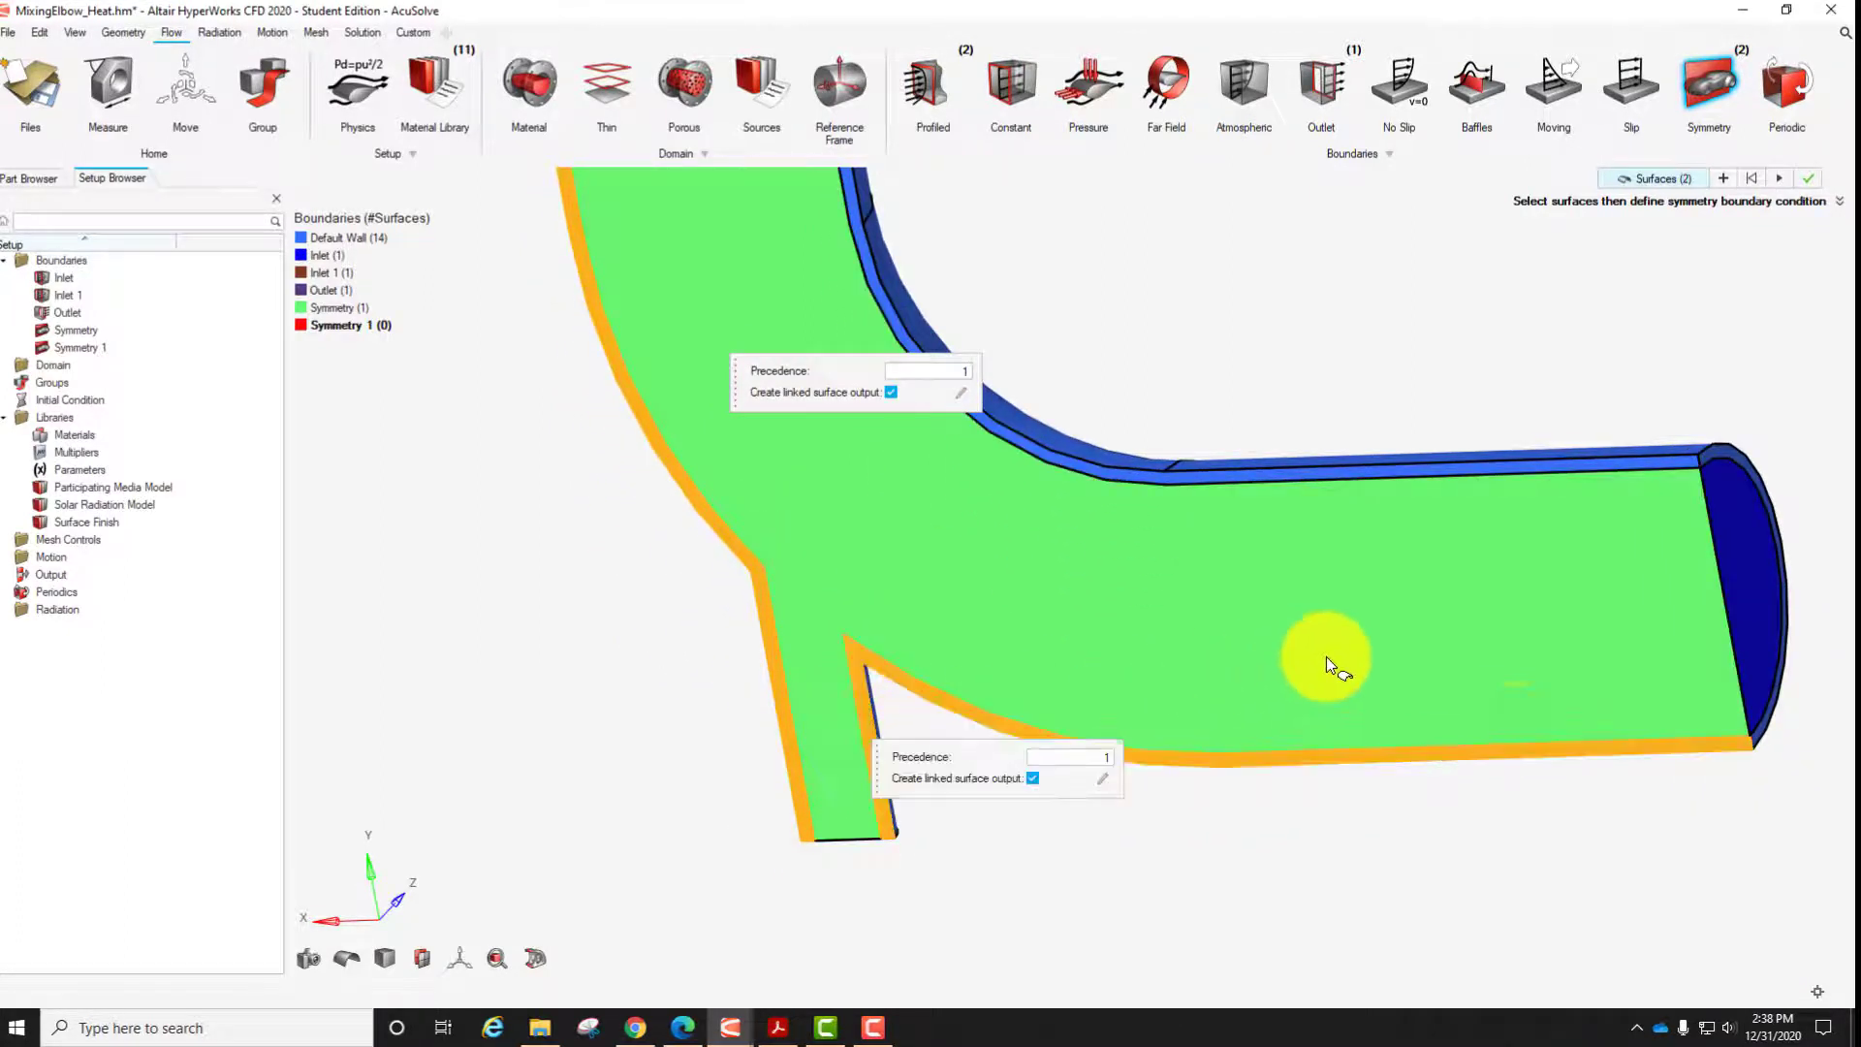
click(1497, 468)
right_click(1113, 470)
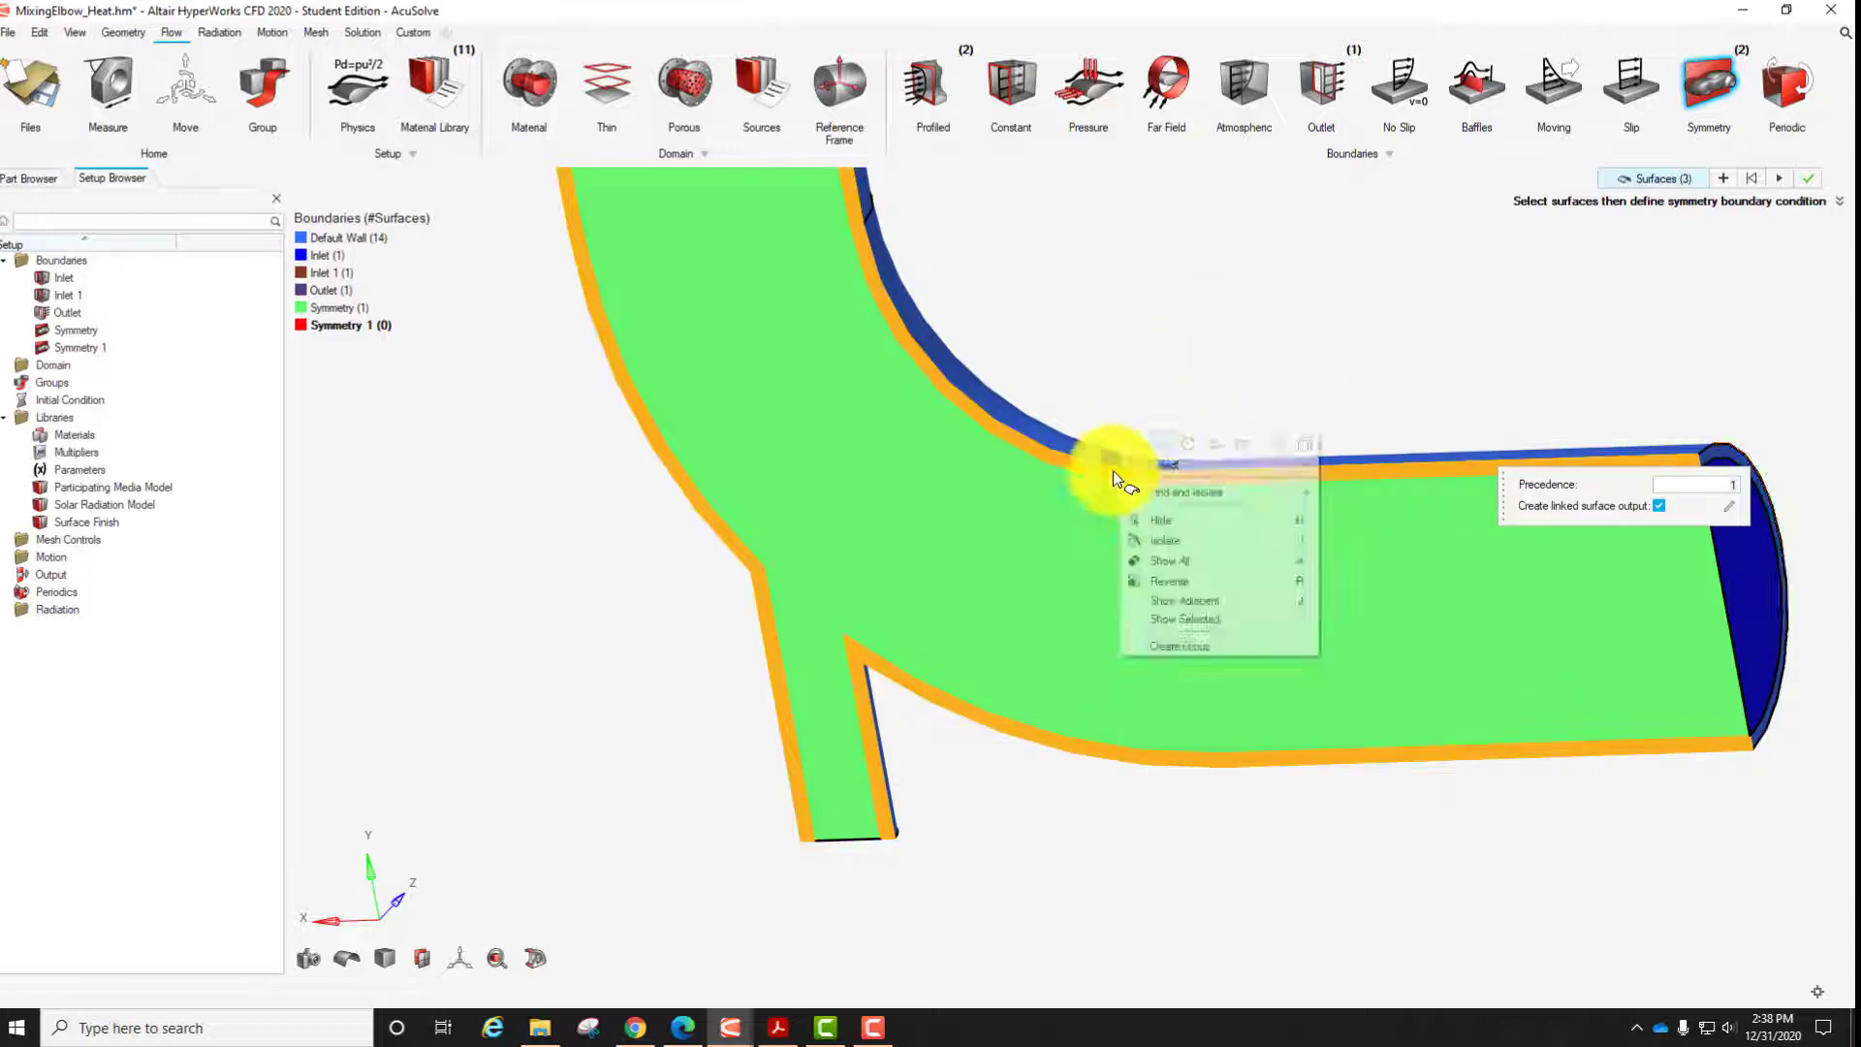
right_drag(1112, 298, 1215, 701)
scroll(1225, 665, down, 3)
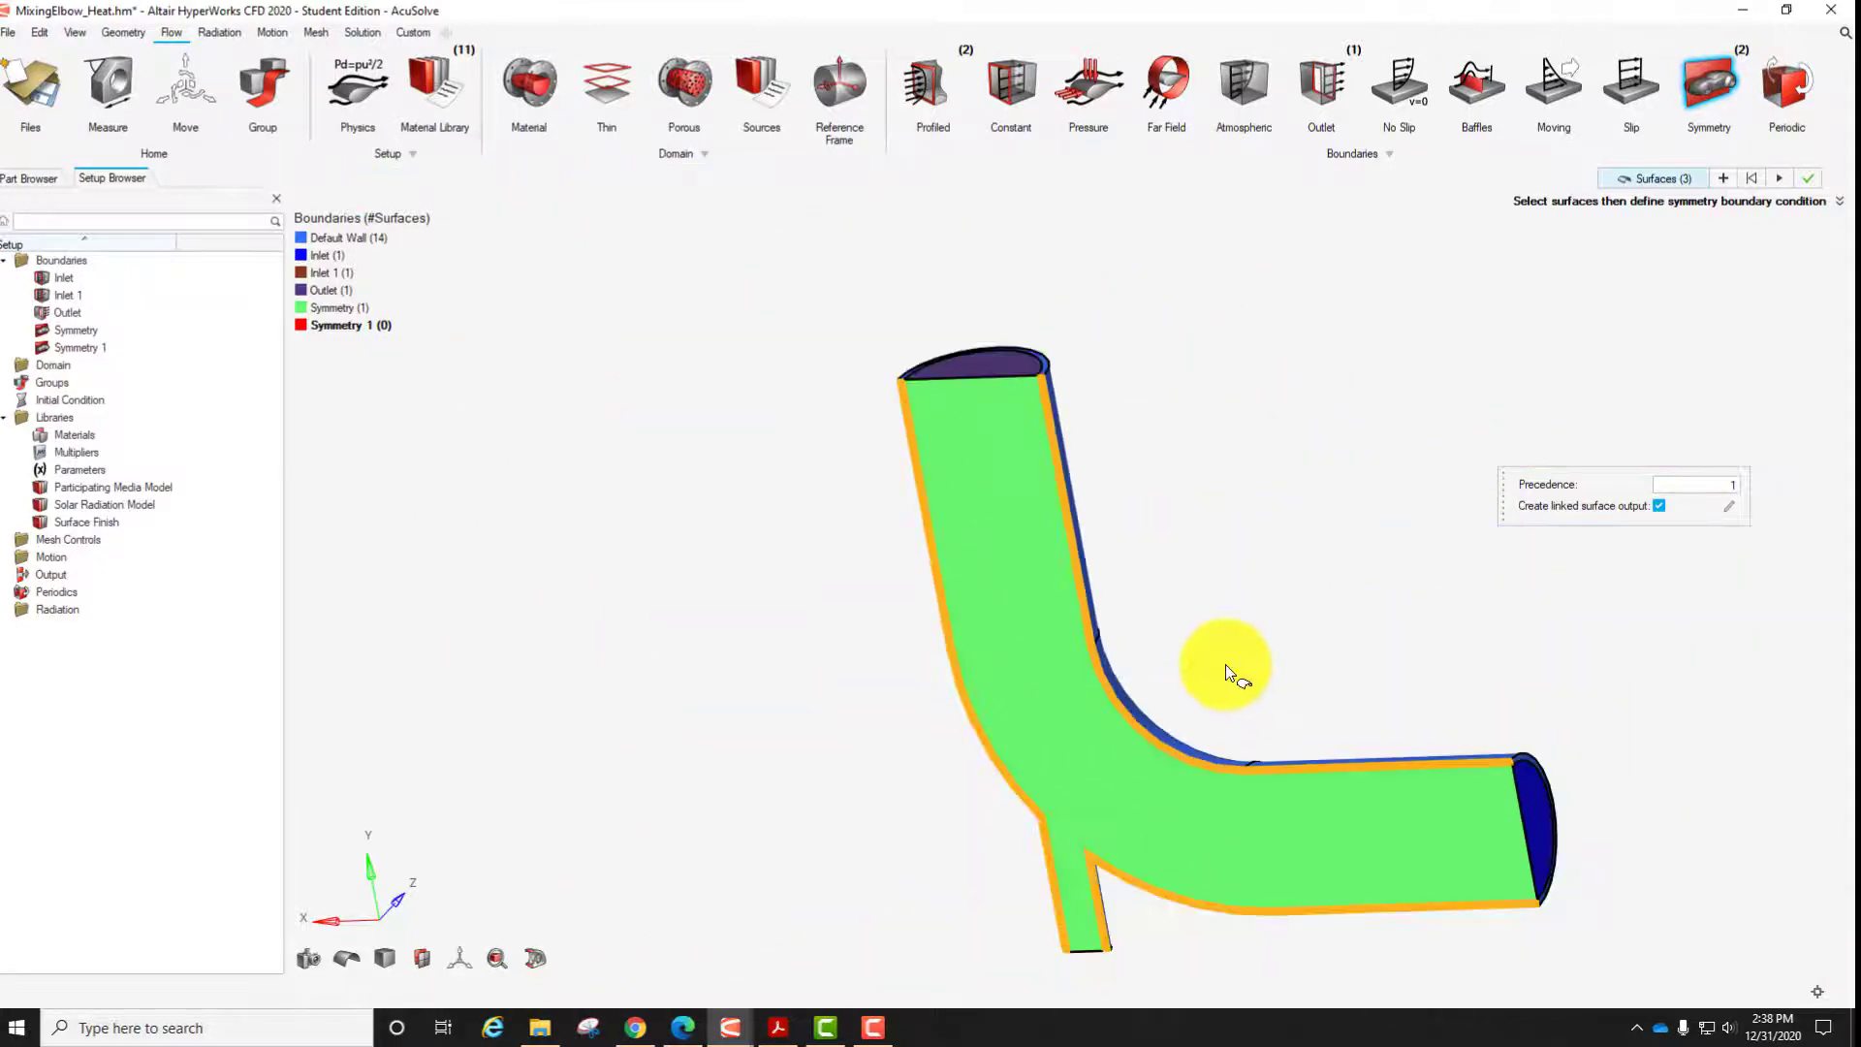
right_drag(1291, 630, 1085, 423)
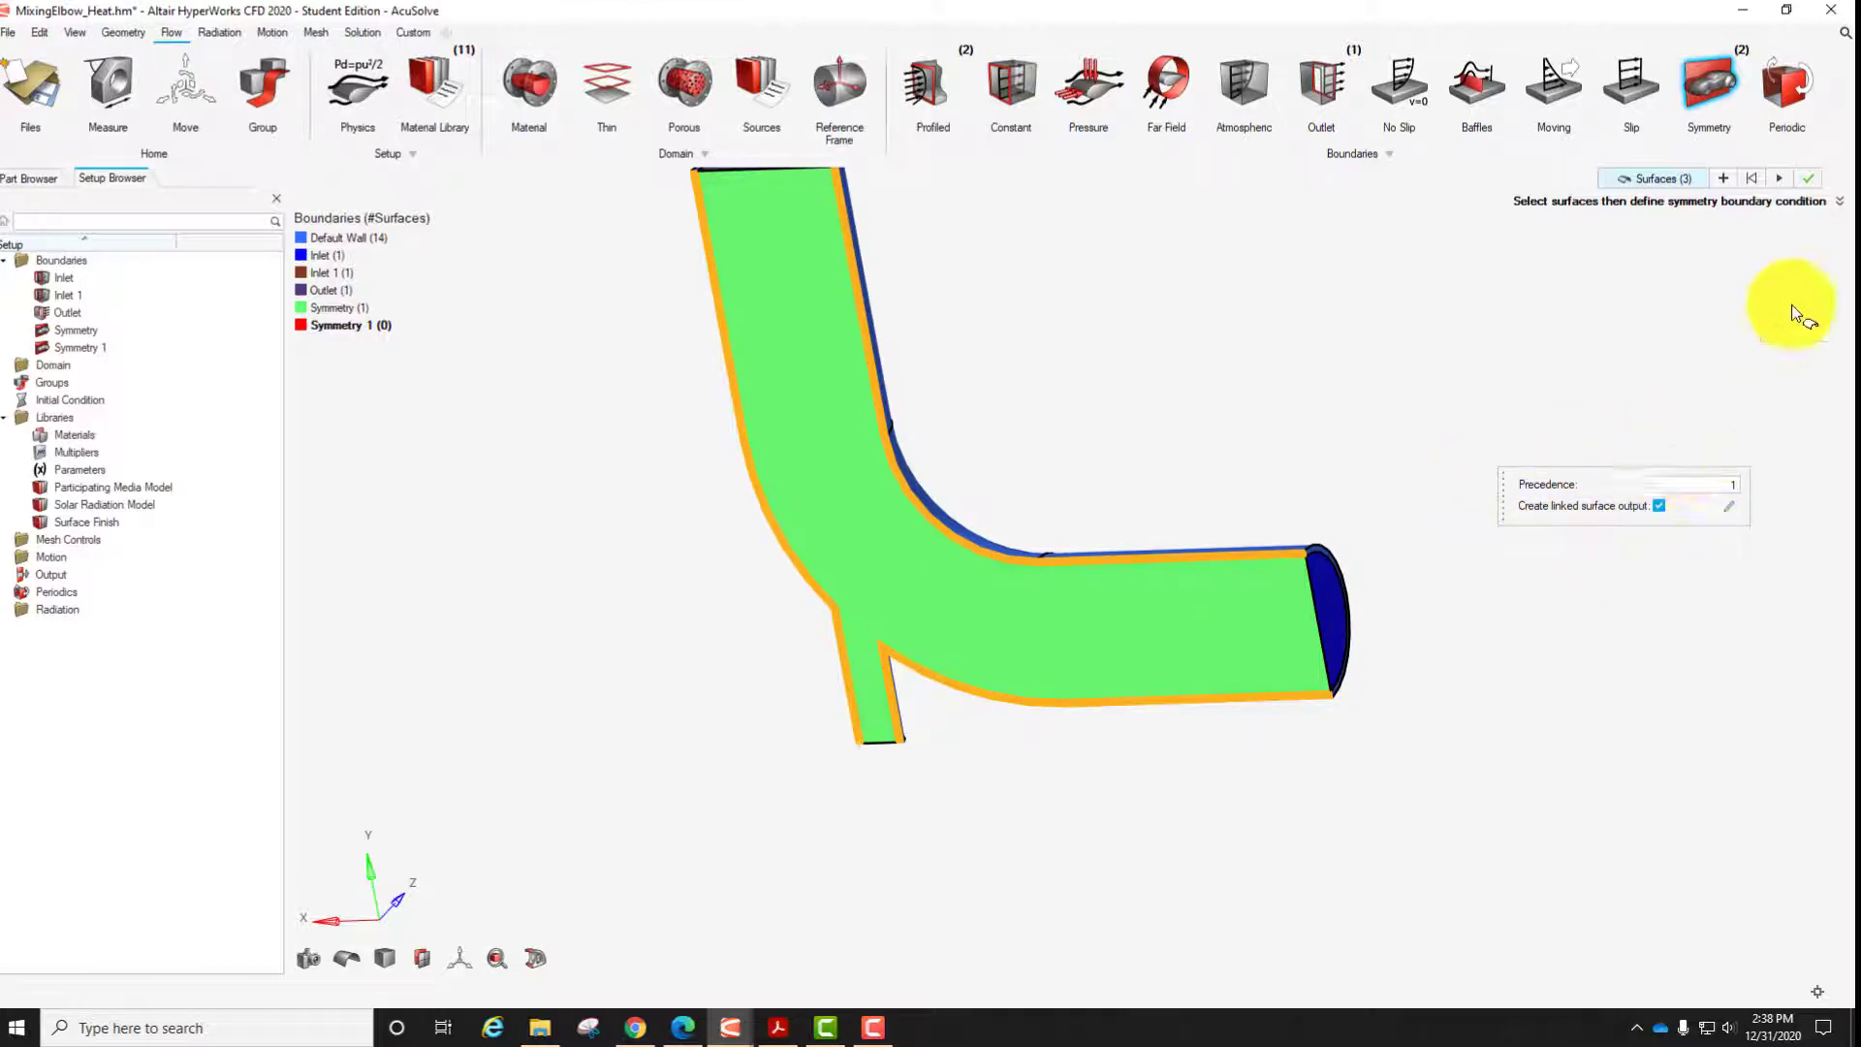
click(1813, 182)
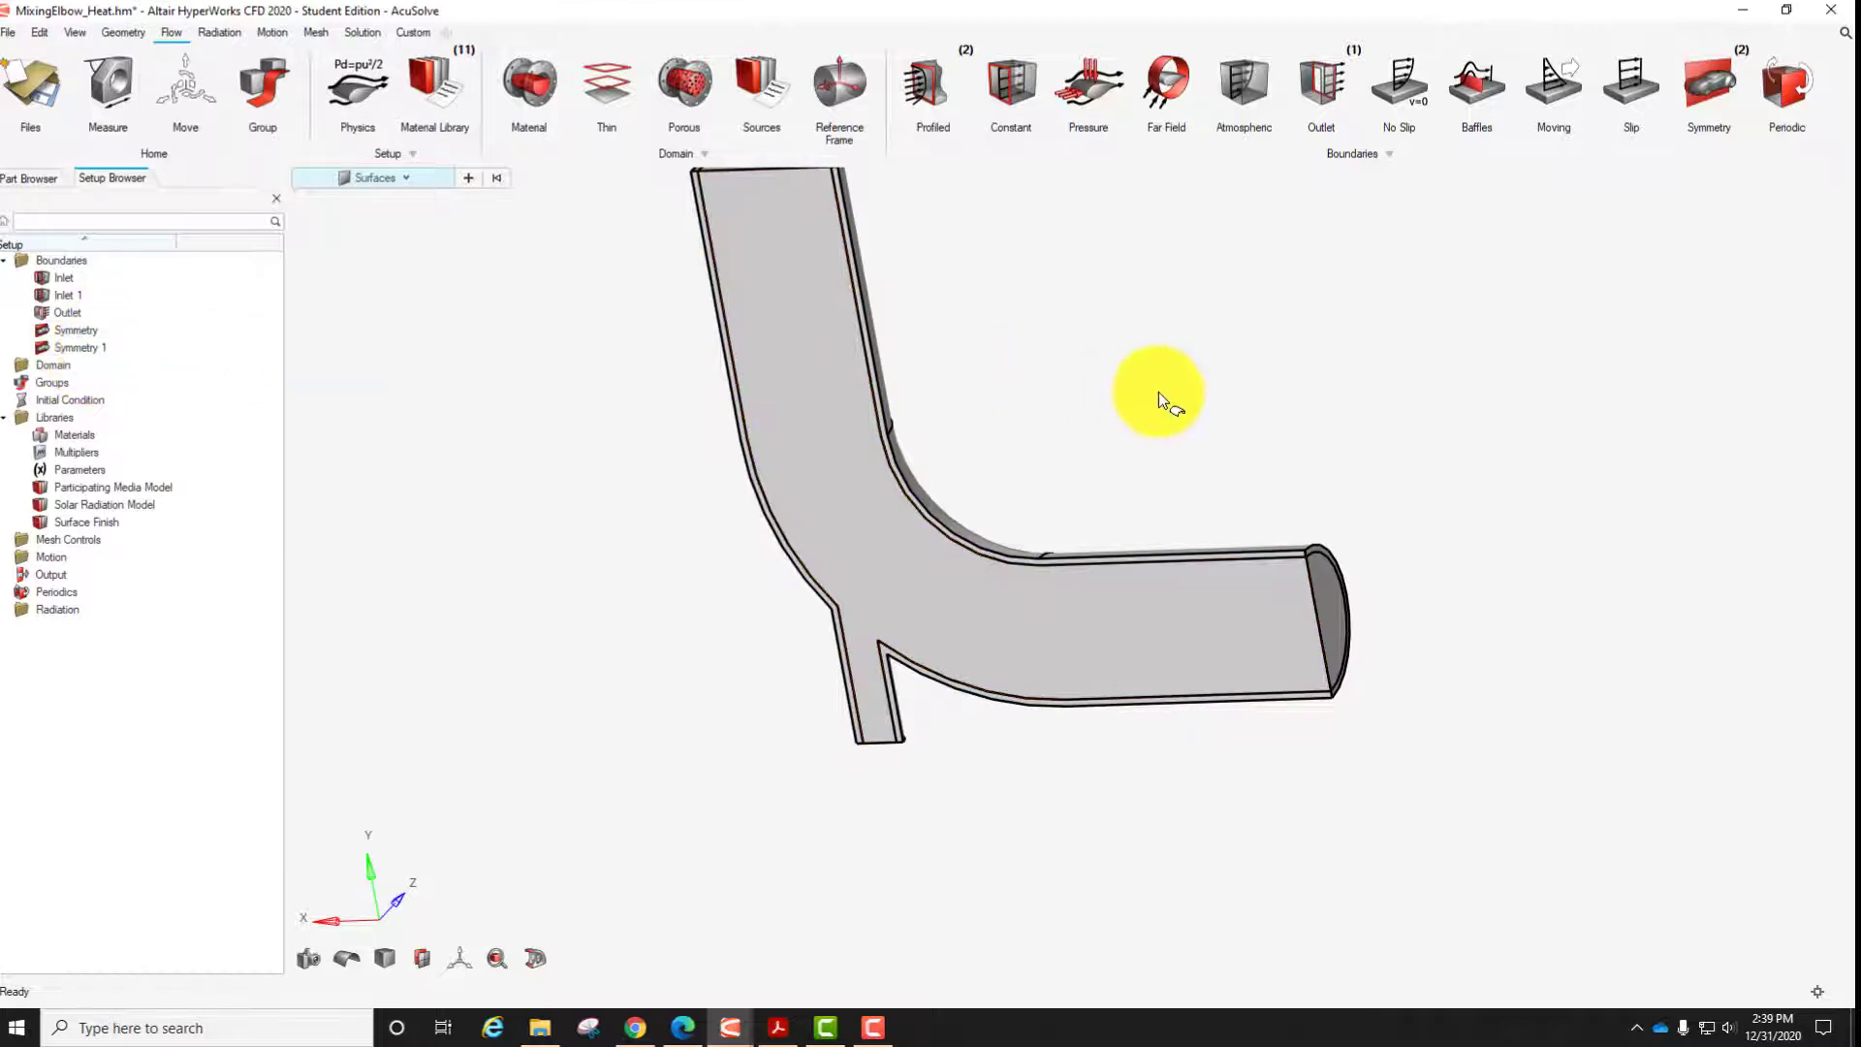
middle_drag(1159, 391, 1097, 486)
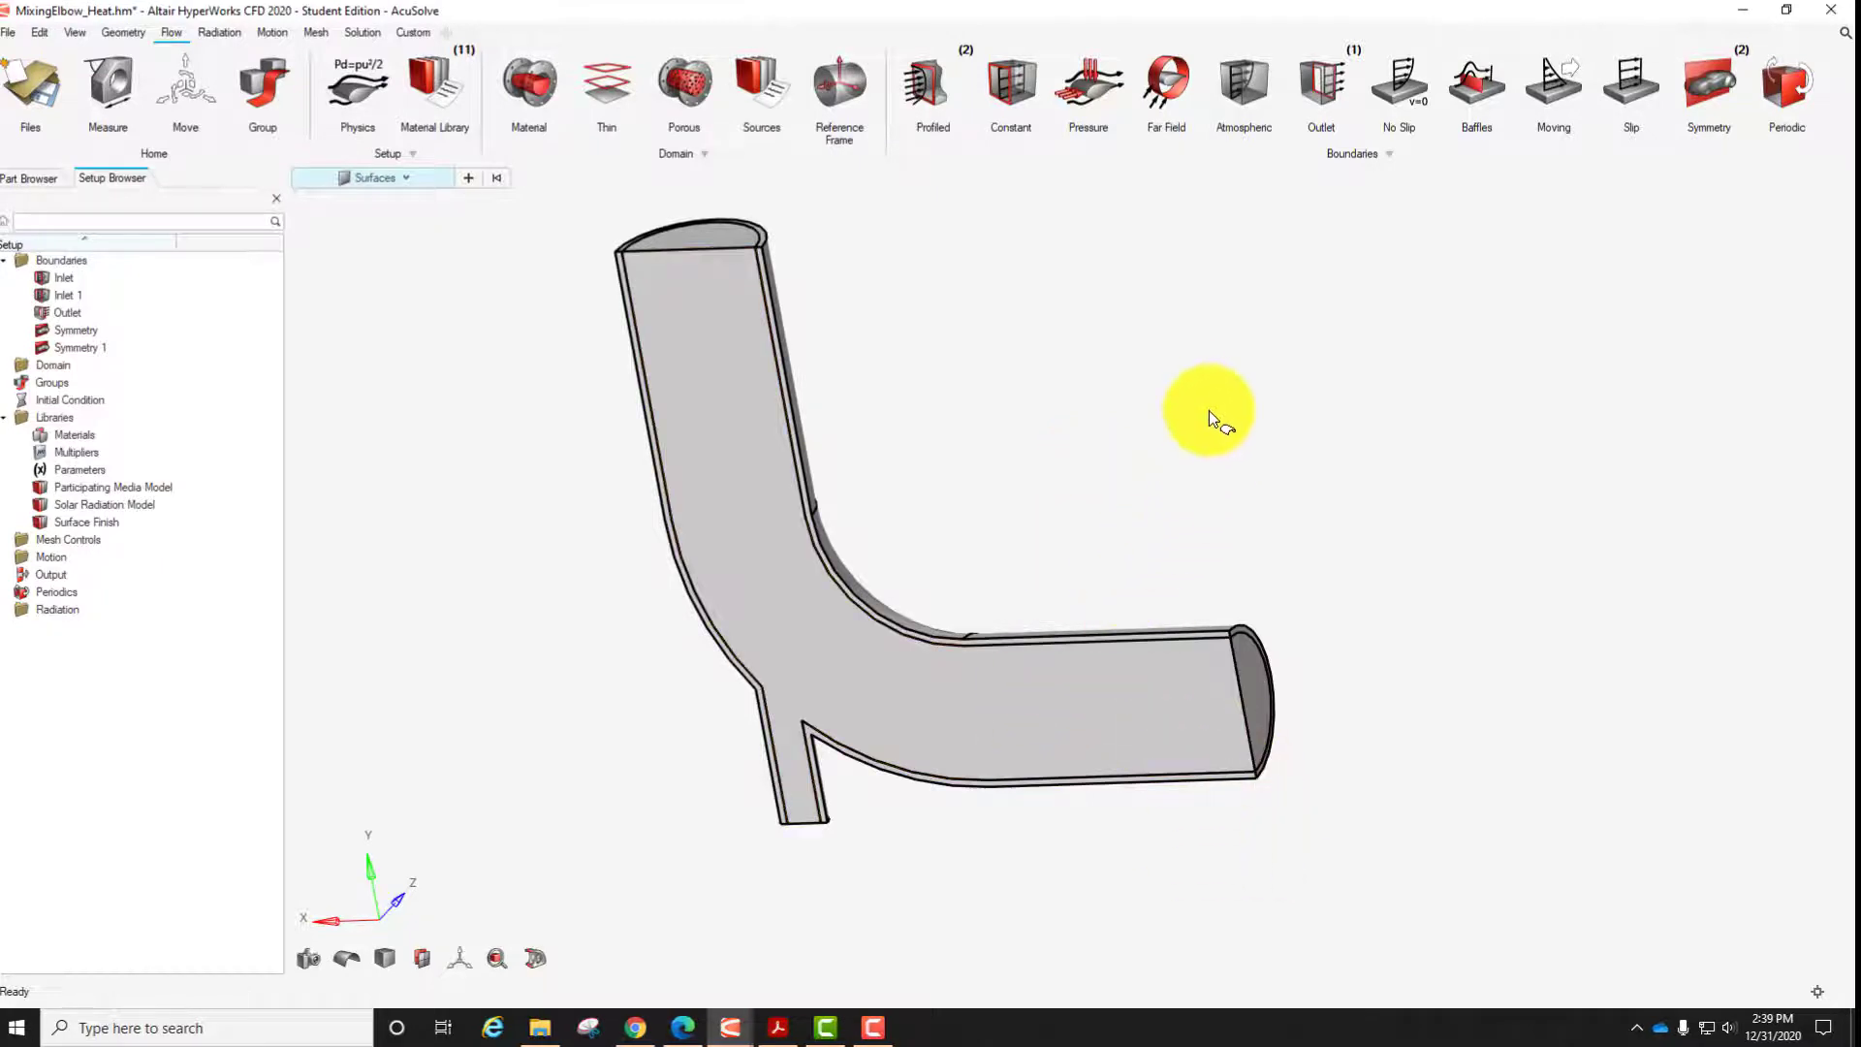
mouse_move(1202, 397)
middle_down()
mouse_move(1027, 503)
mouse_move(573, 416)
mouse_move(1143, 527)
mouse_move(763, 593)
mouse_move(968, 652)
mouse_move(830, 893)
middle_up()
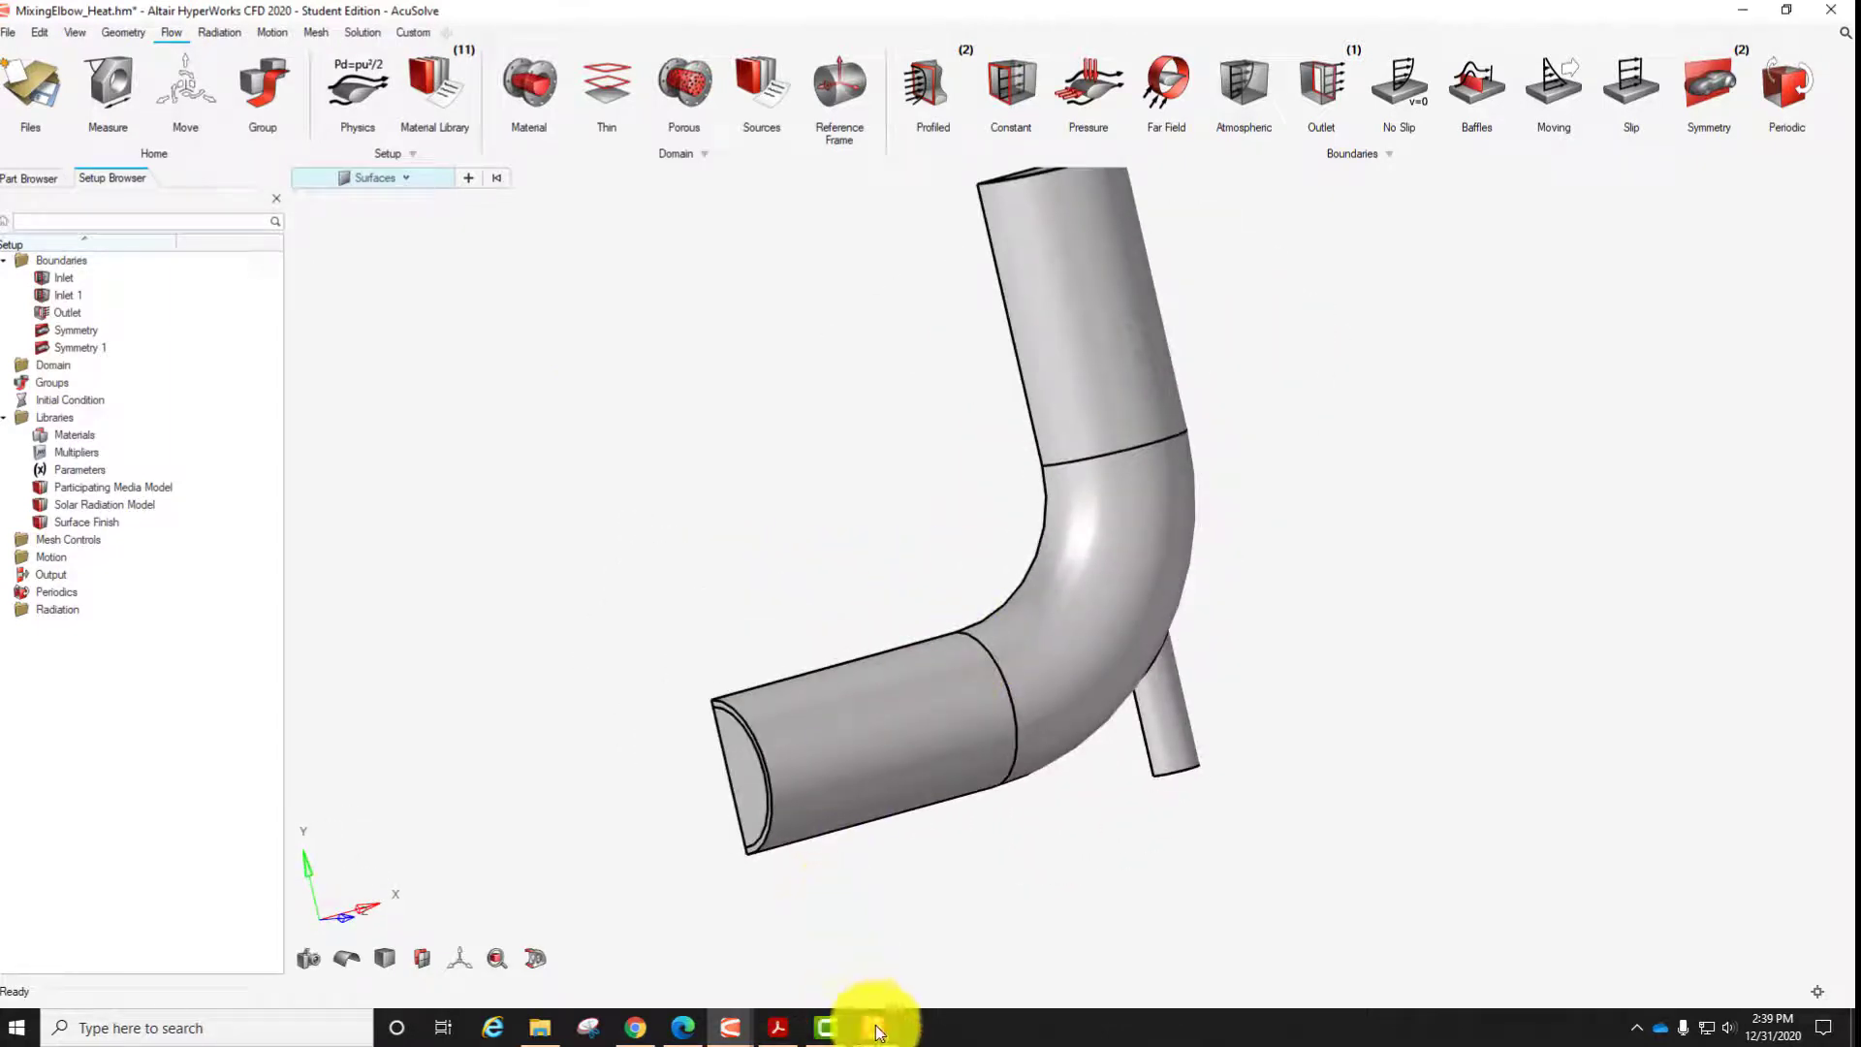
click(880, 1026)
click(1385, 932)
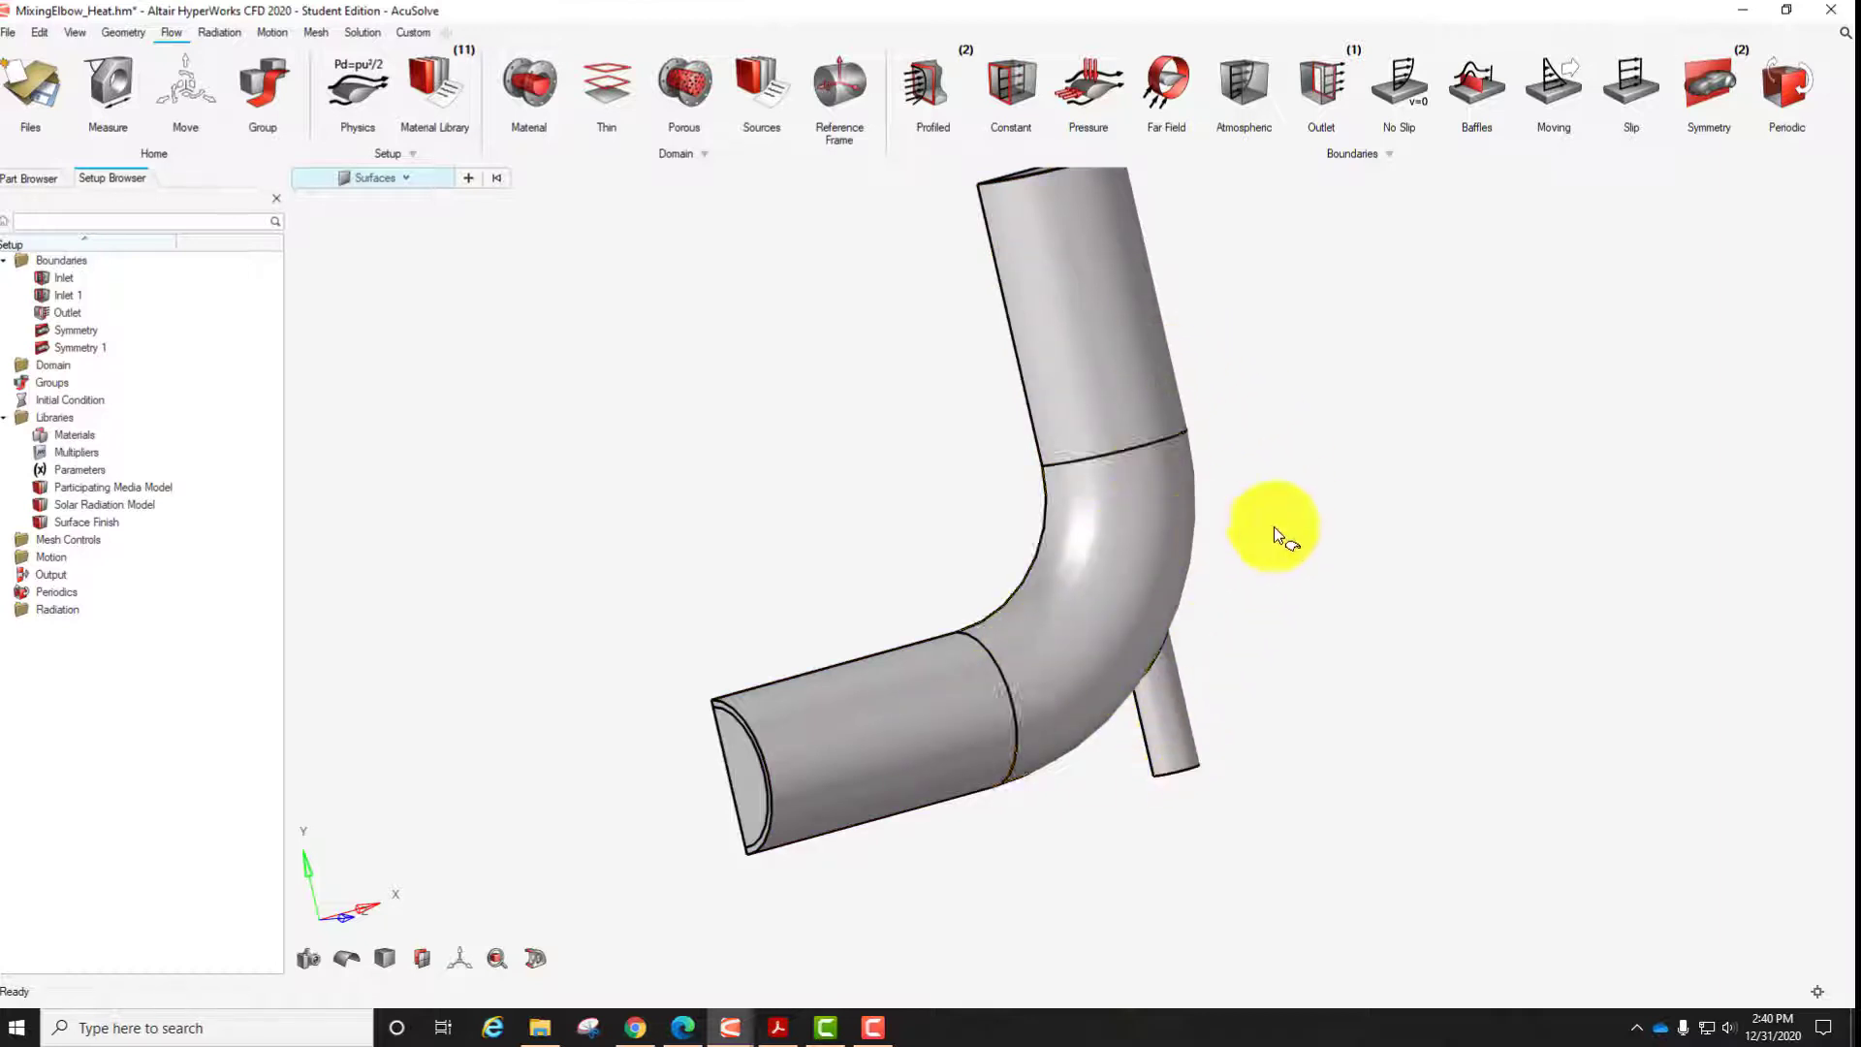
Create a no-slip wall on the outer surfaces of the main elbow pipe and the small side branch.
click(1400, 64)
mouse_move(1405, 473)
right_down()
mouse_move(1375, 540)
mouse_move(1545, 523)
mouse_move(1425, 539)
right_up()
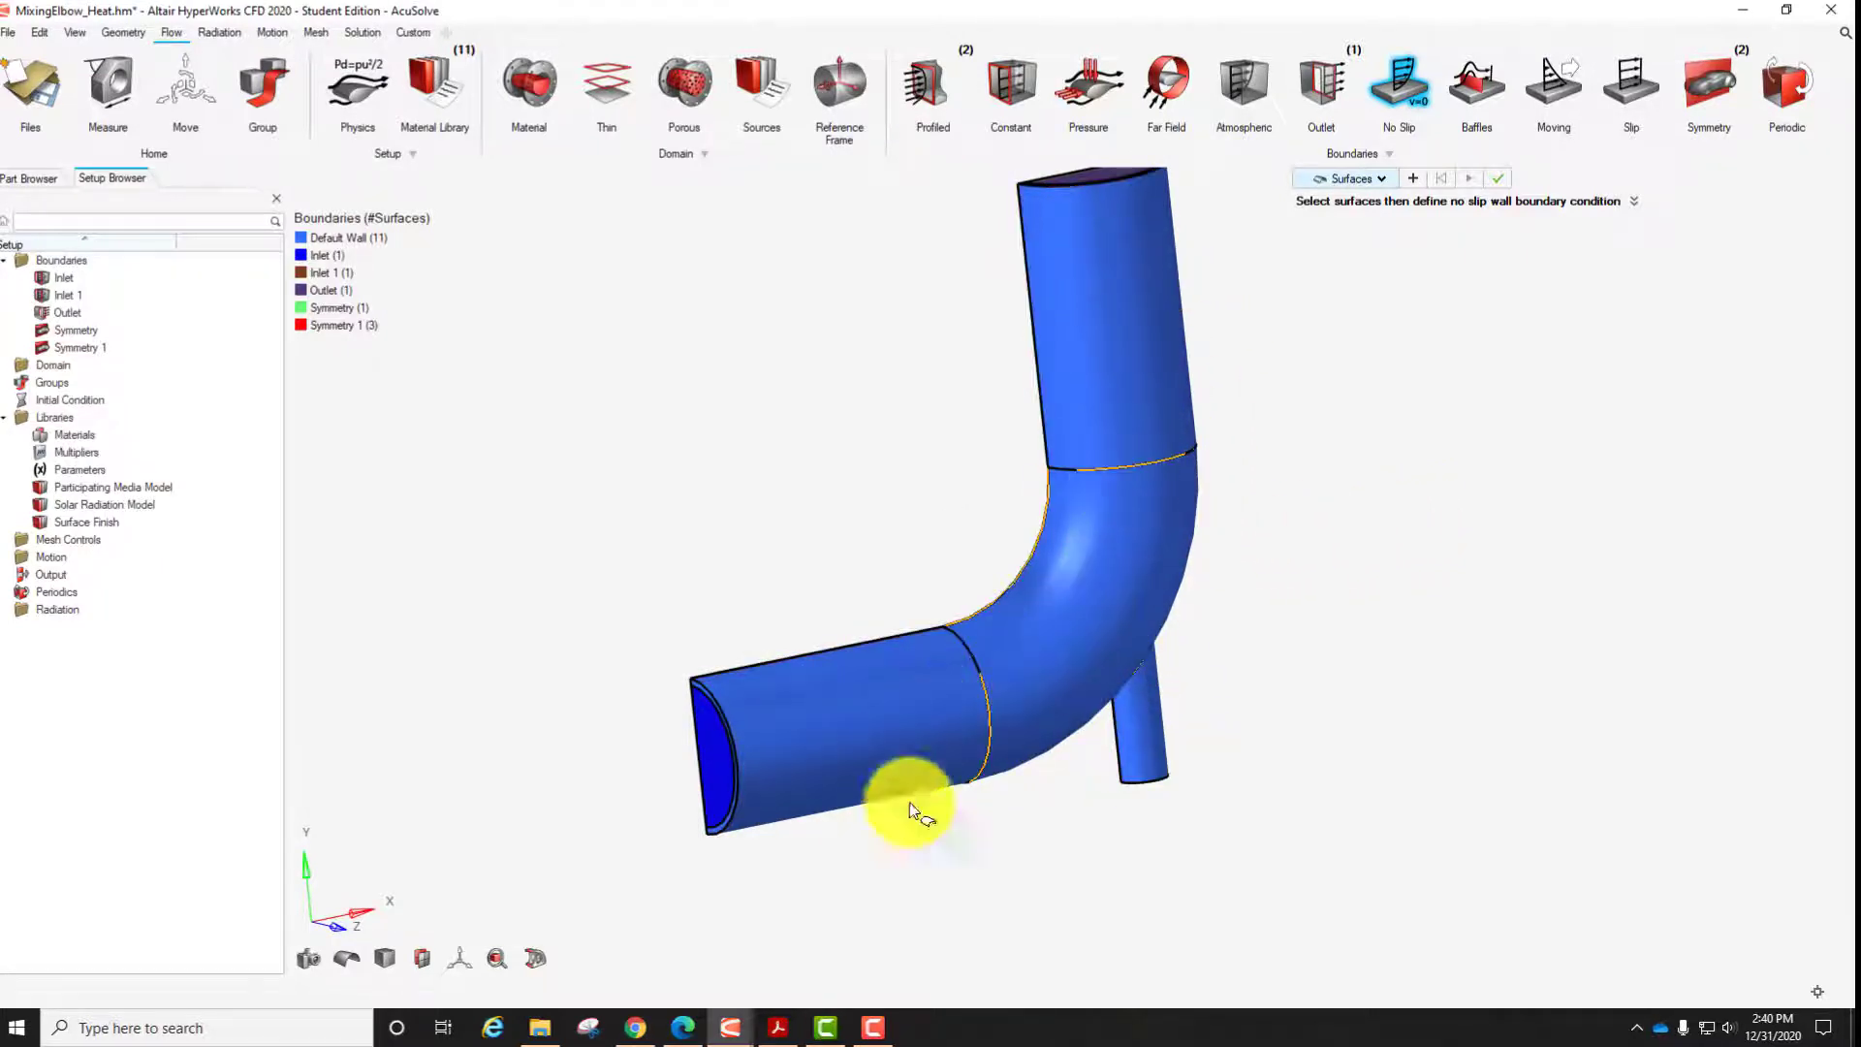
click(872, 739)
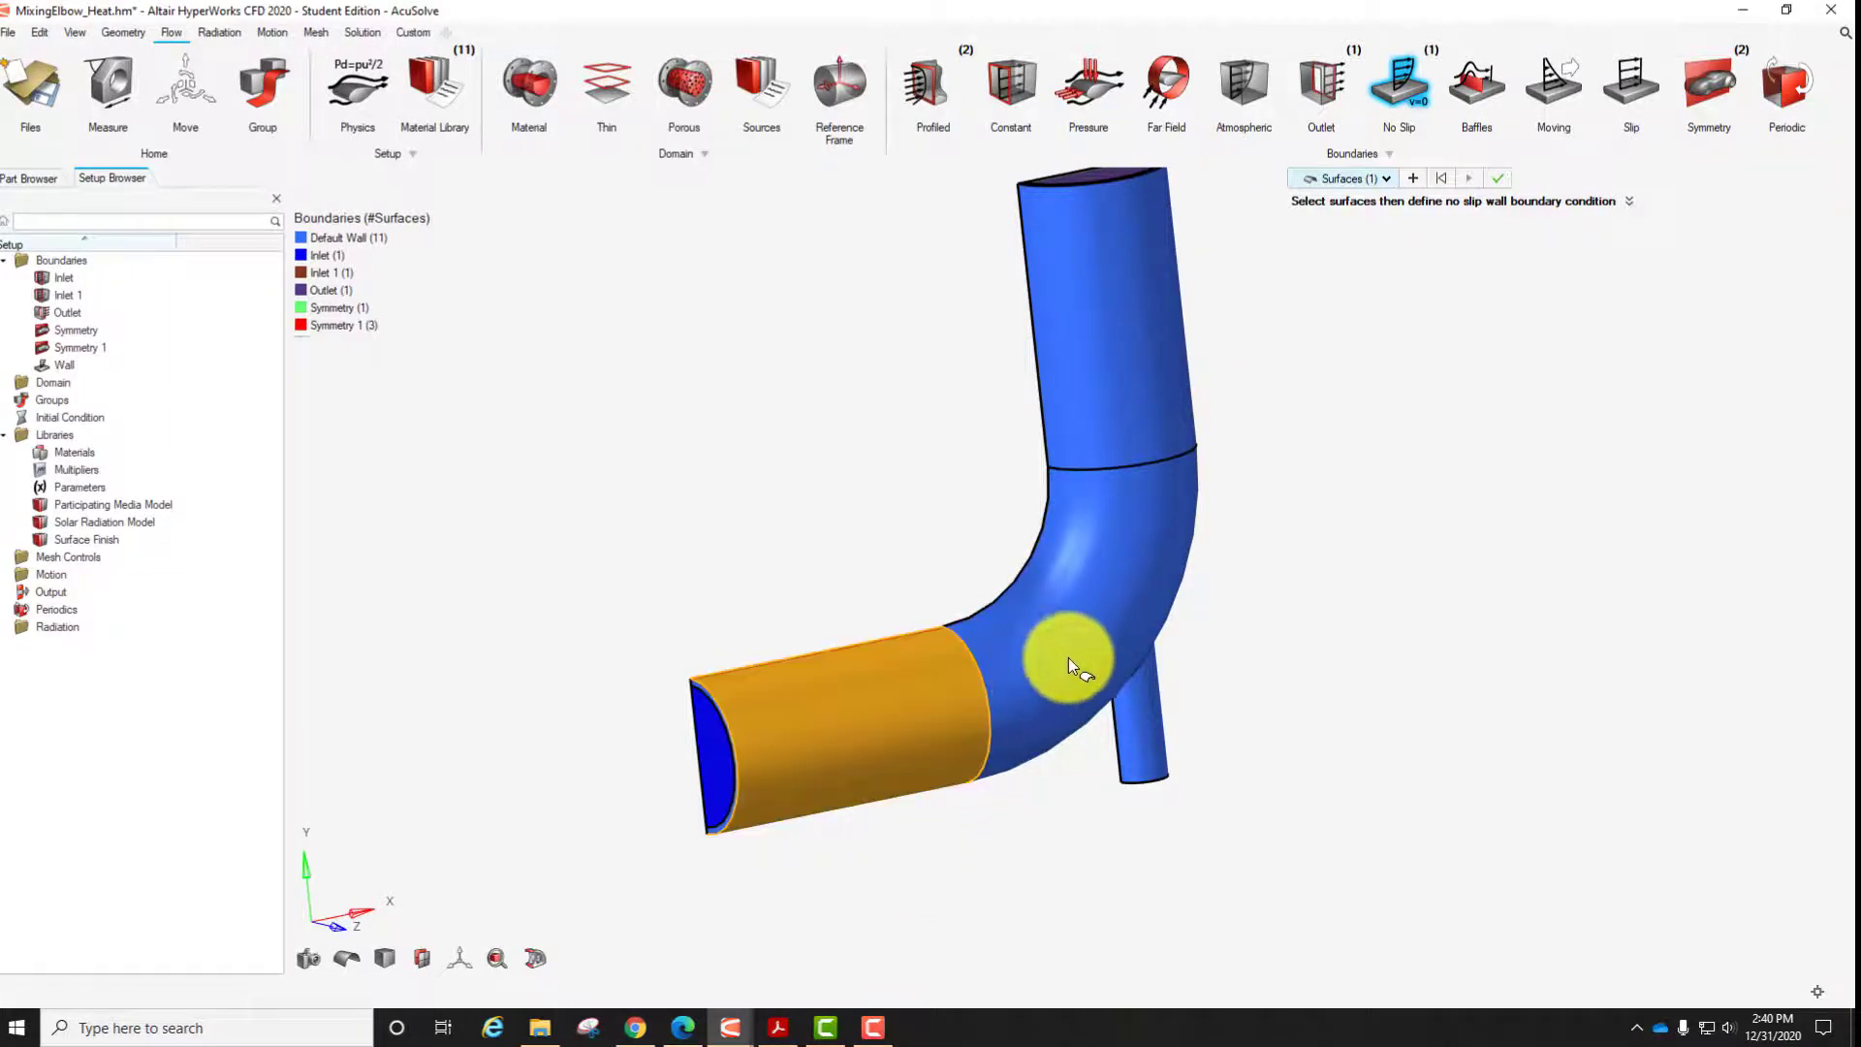
click(1113, 539)
click(1138, 376)
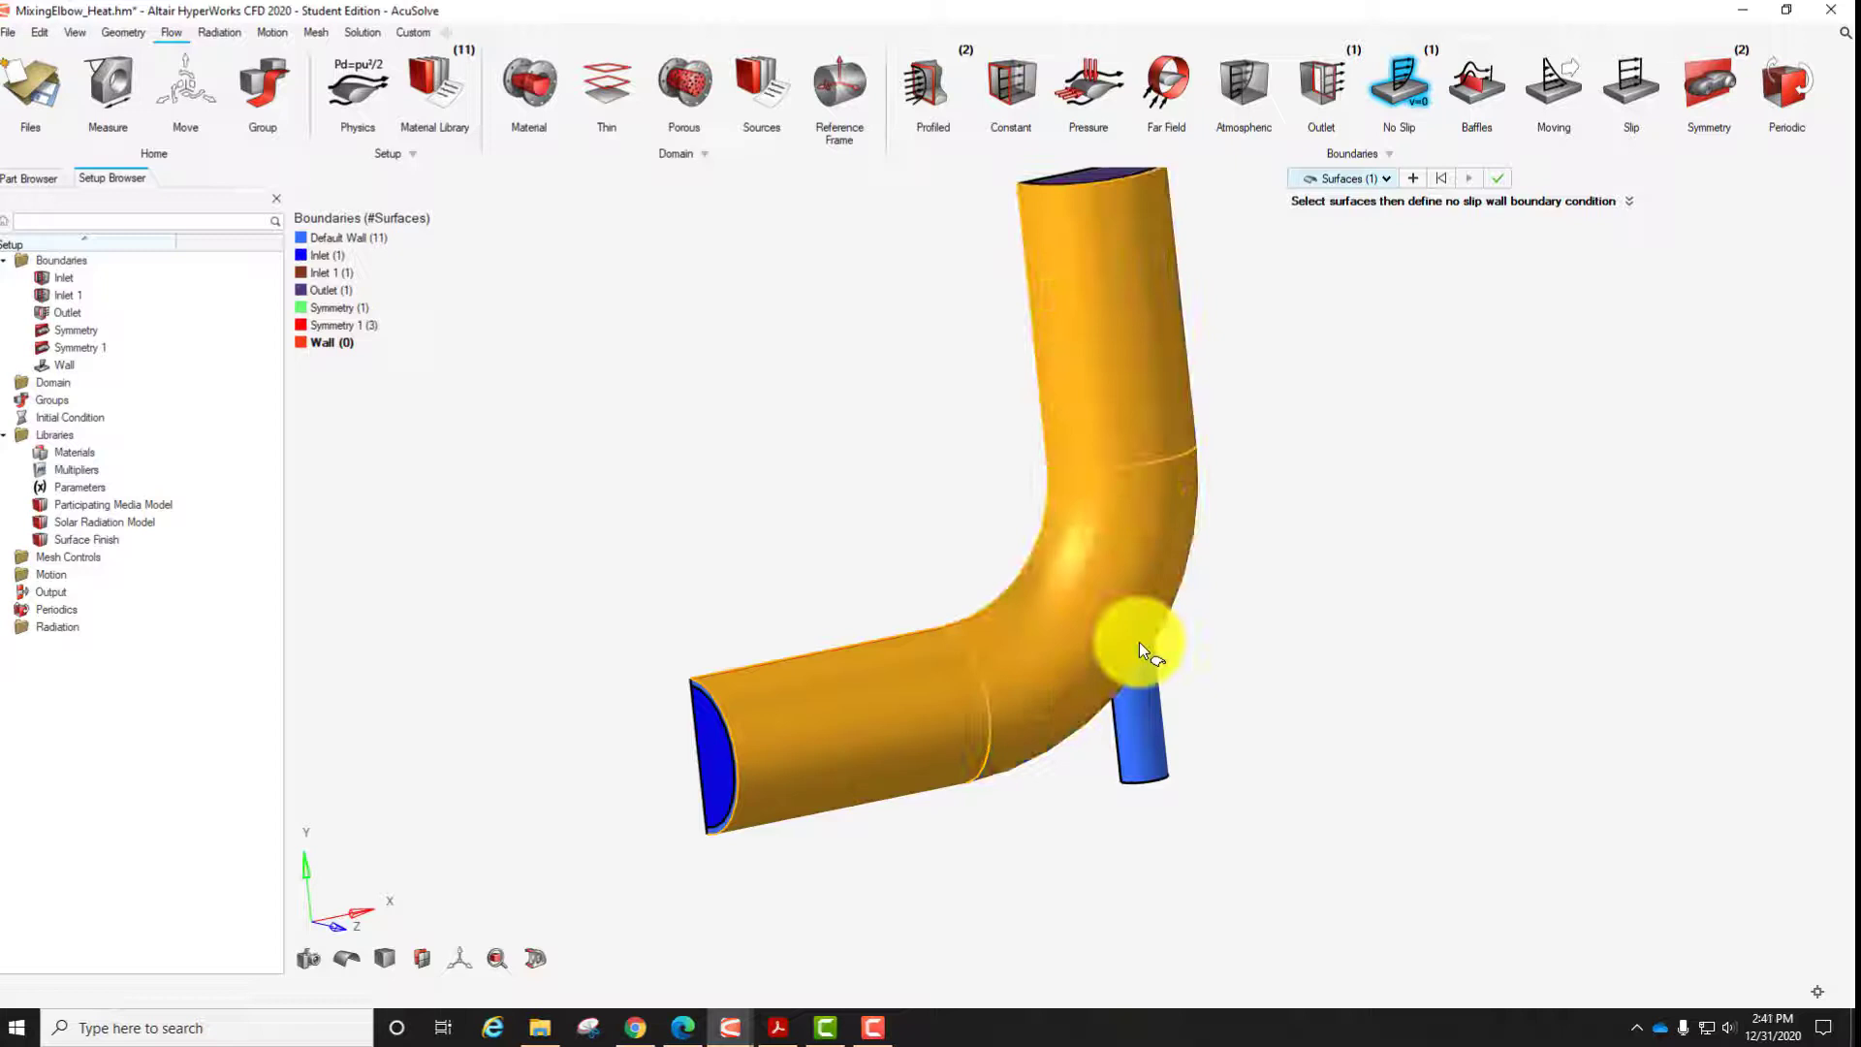
click(1147, 723)
right_drag(1218, 634, 1286, 667)
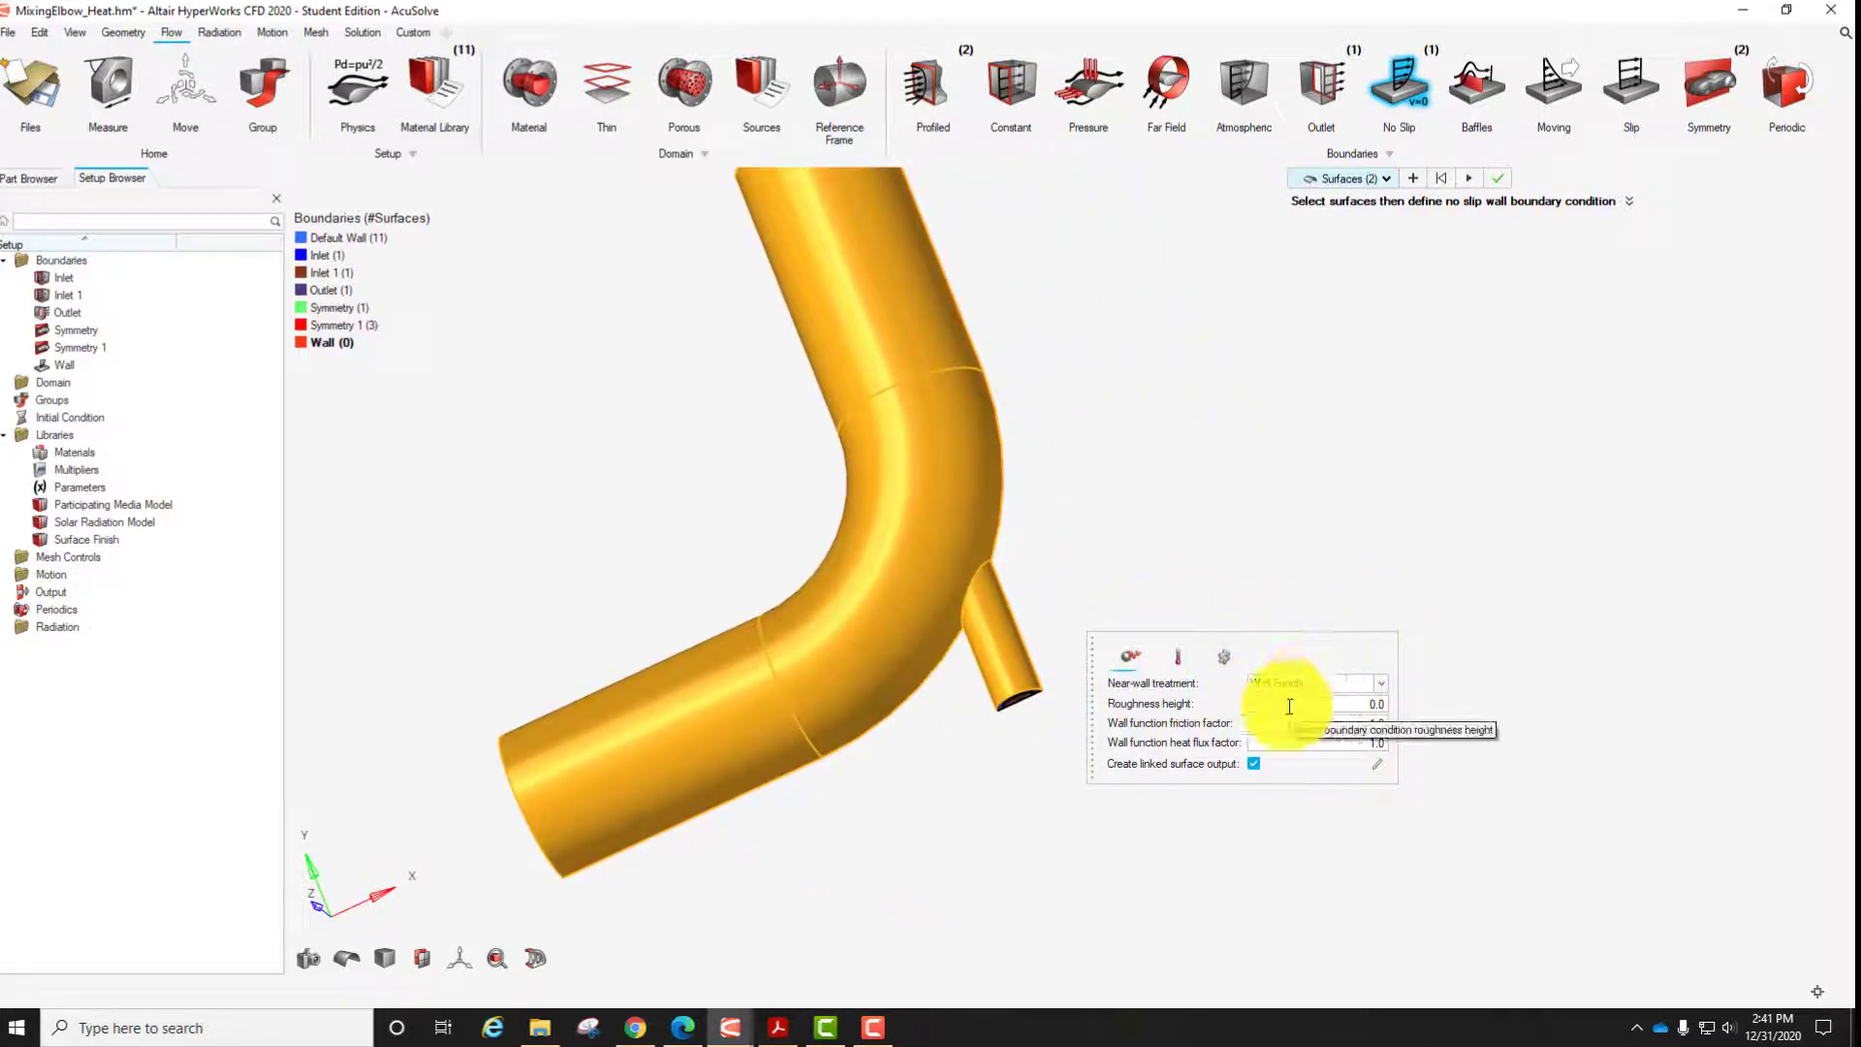
Check the outer wall's near-wall treatment, keeping Wall Function, and open its thermal boundary settings.
click(1381, 684)
click(1347, 637)
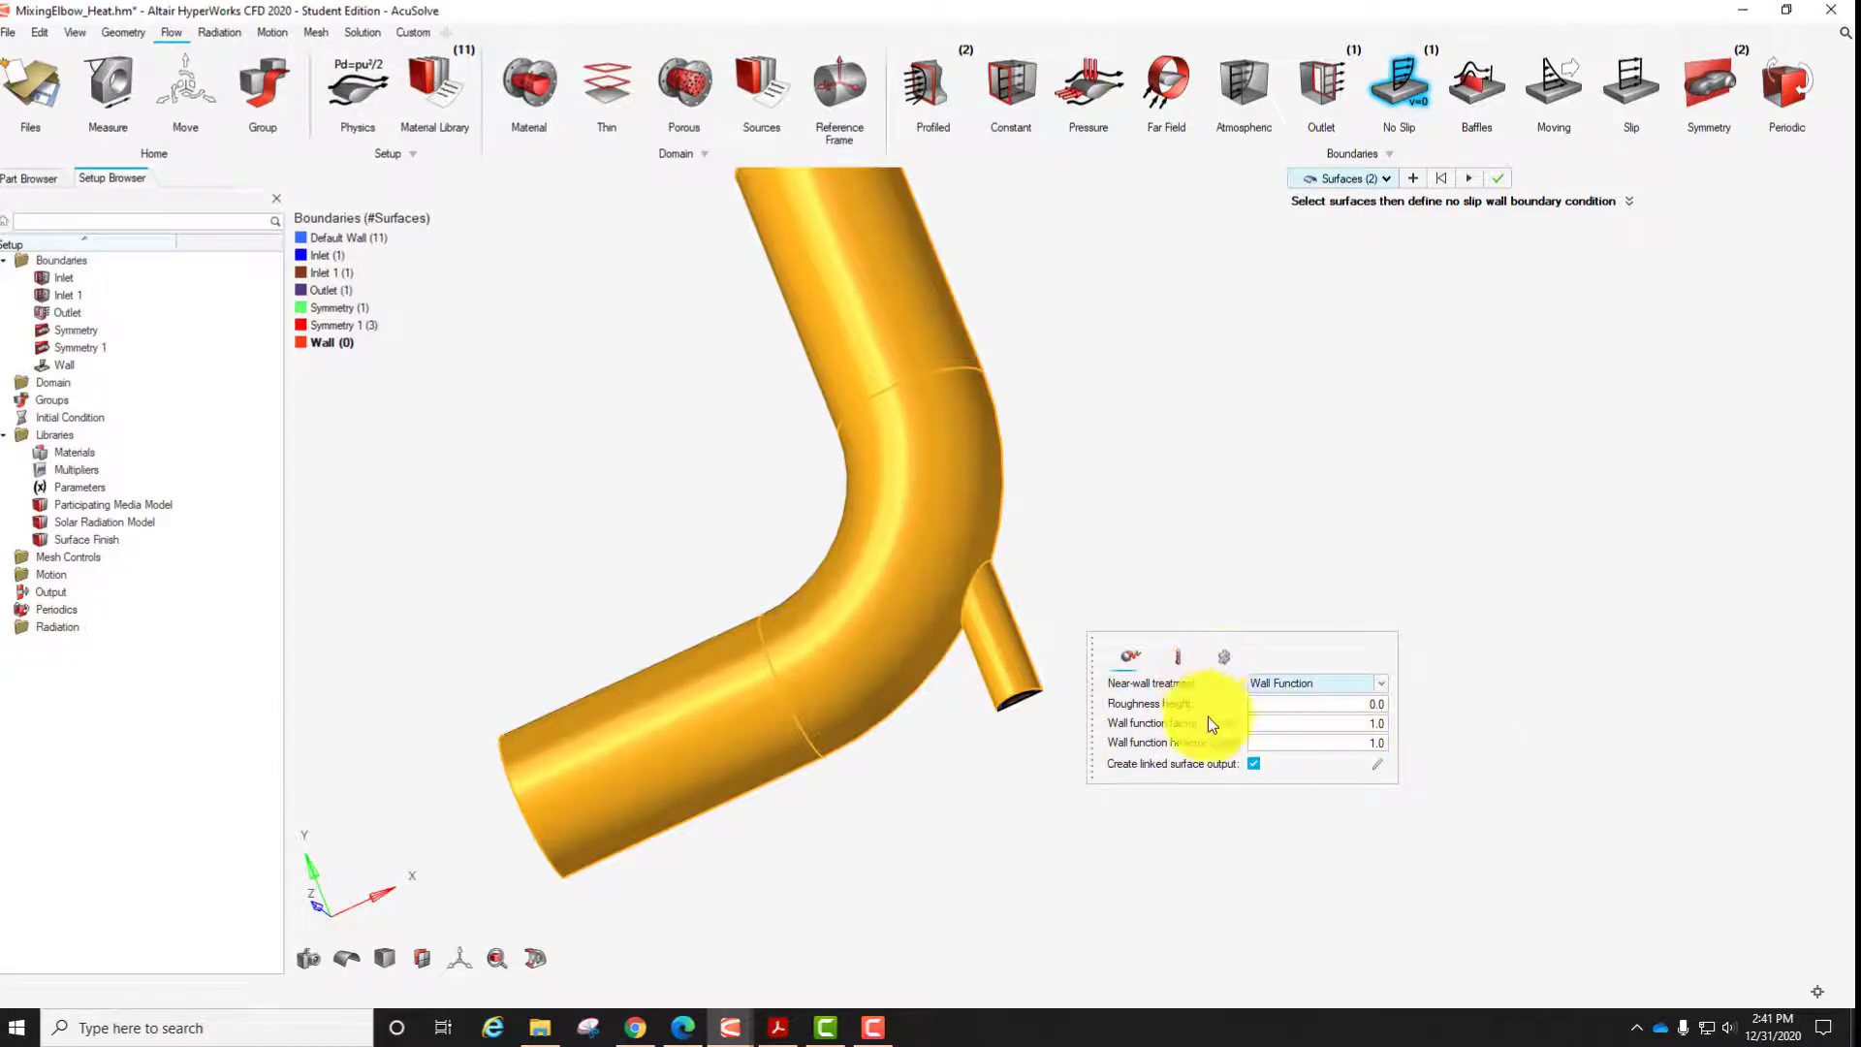
click(1182, 661)
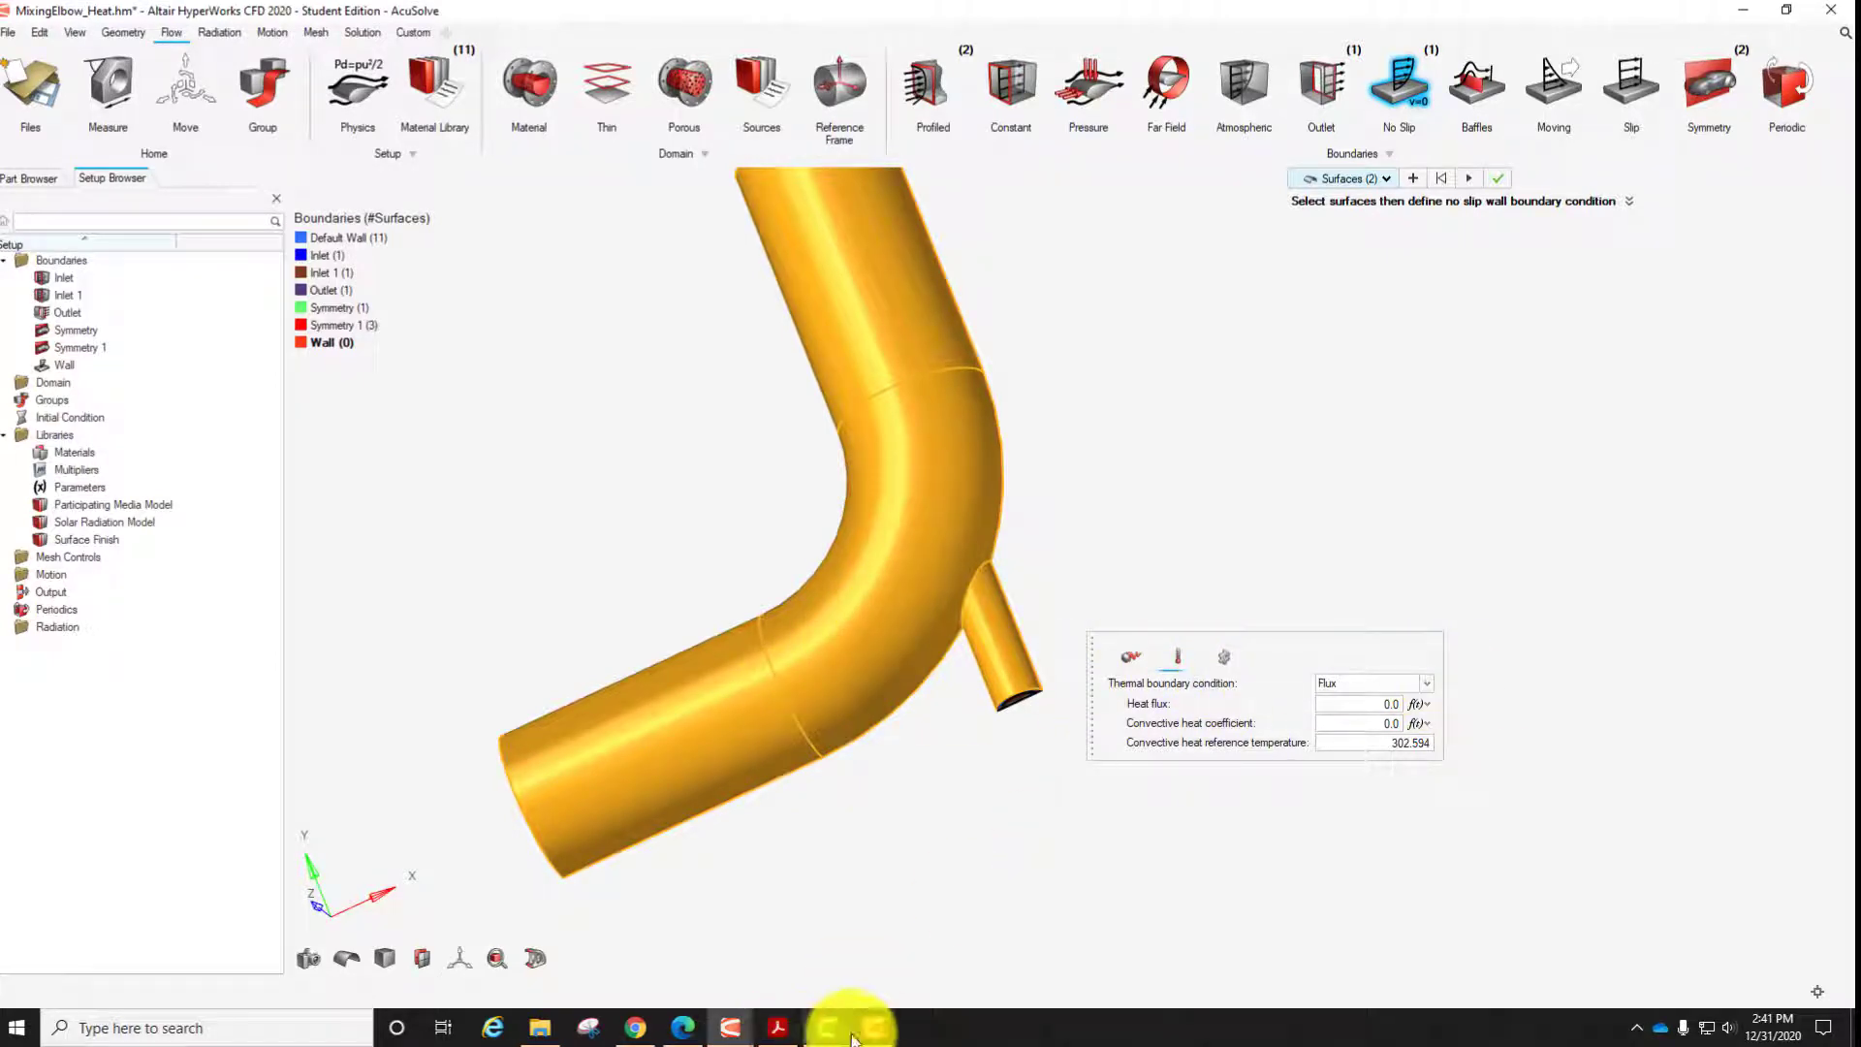
click(822, 1032)
click(824, 1027)
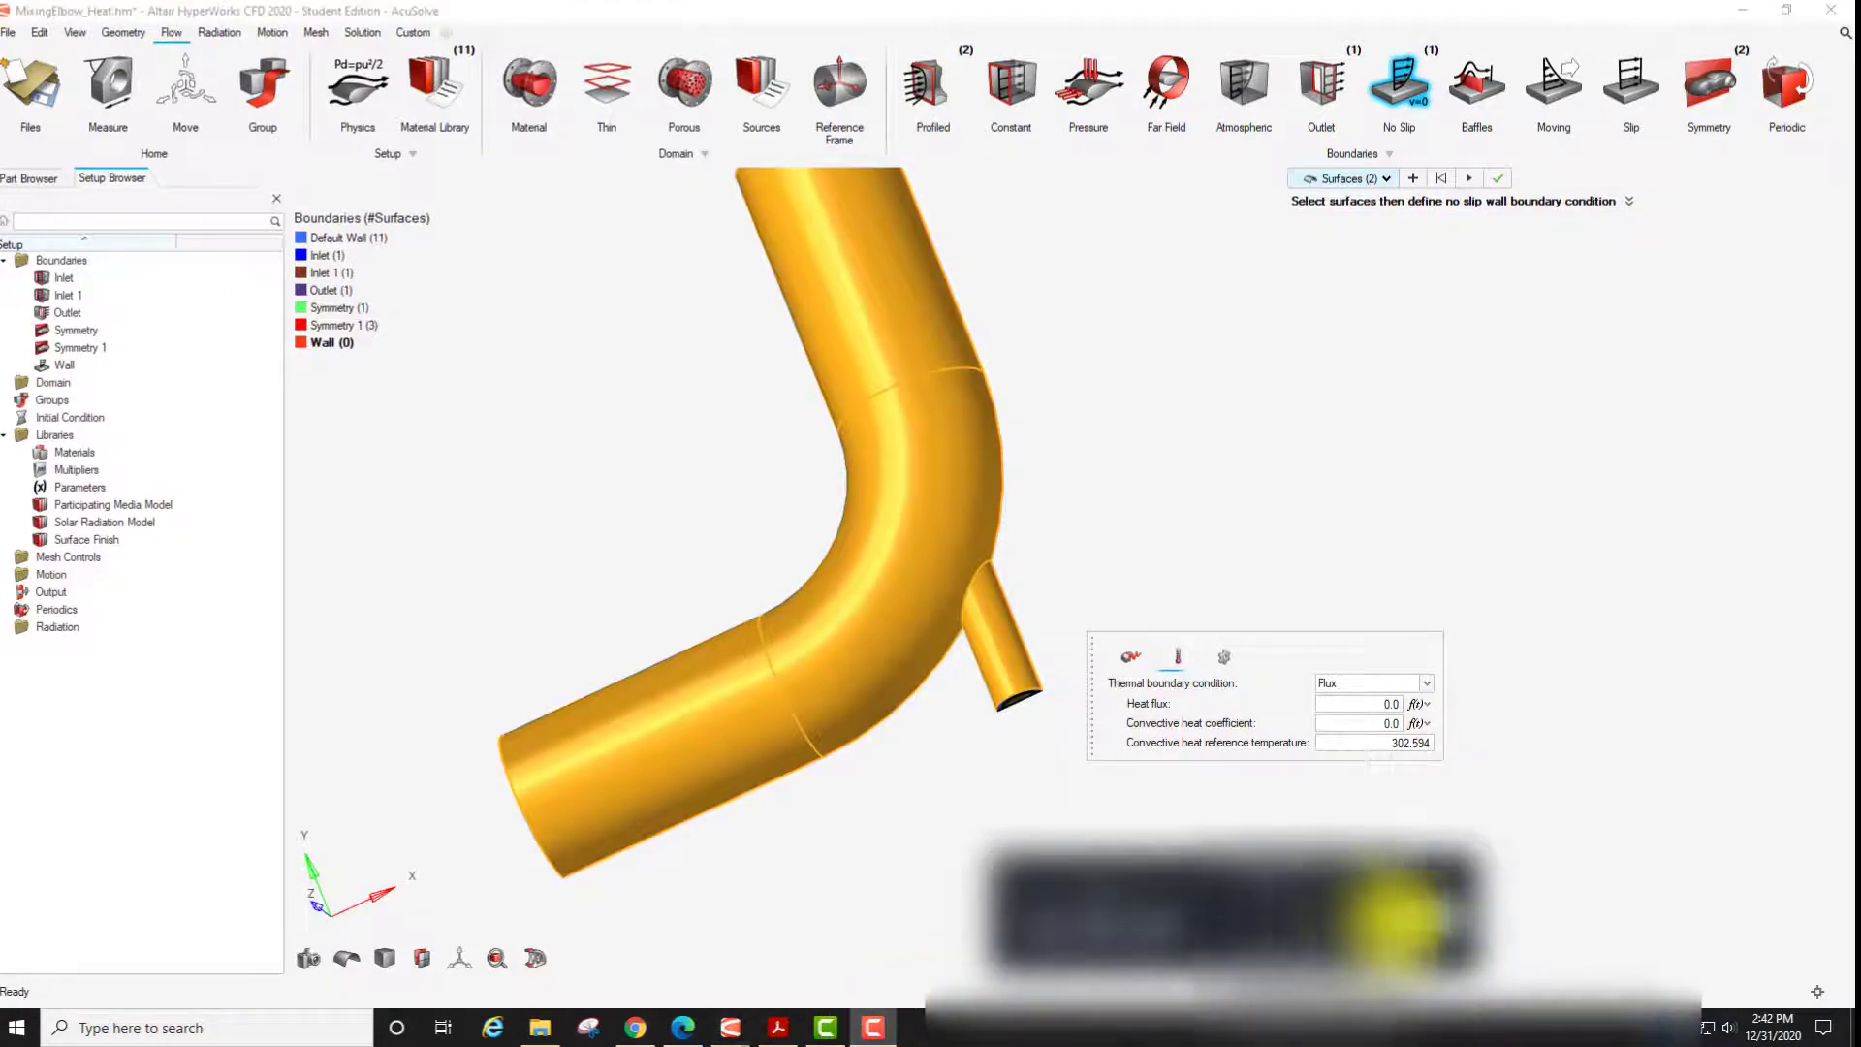
Set the outer wall's convective heat coefficient to 100 and apply the no-slip boundary to its surfaces.
click(1415, 920)
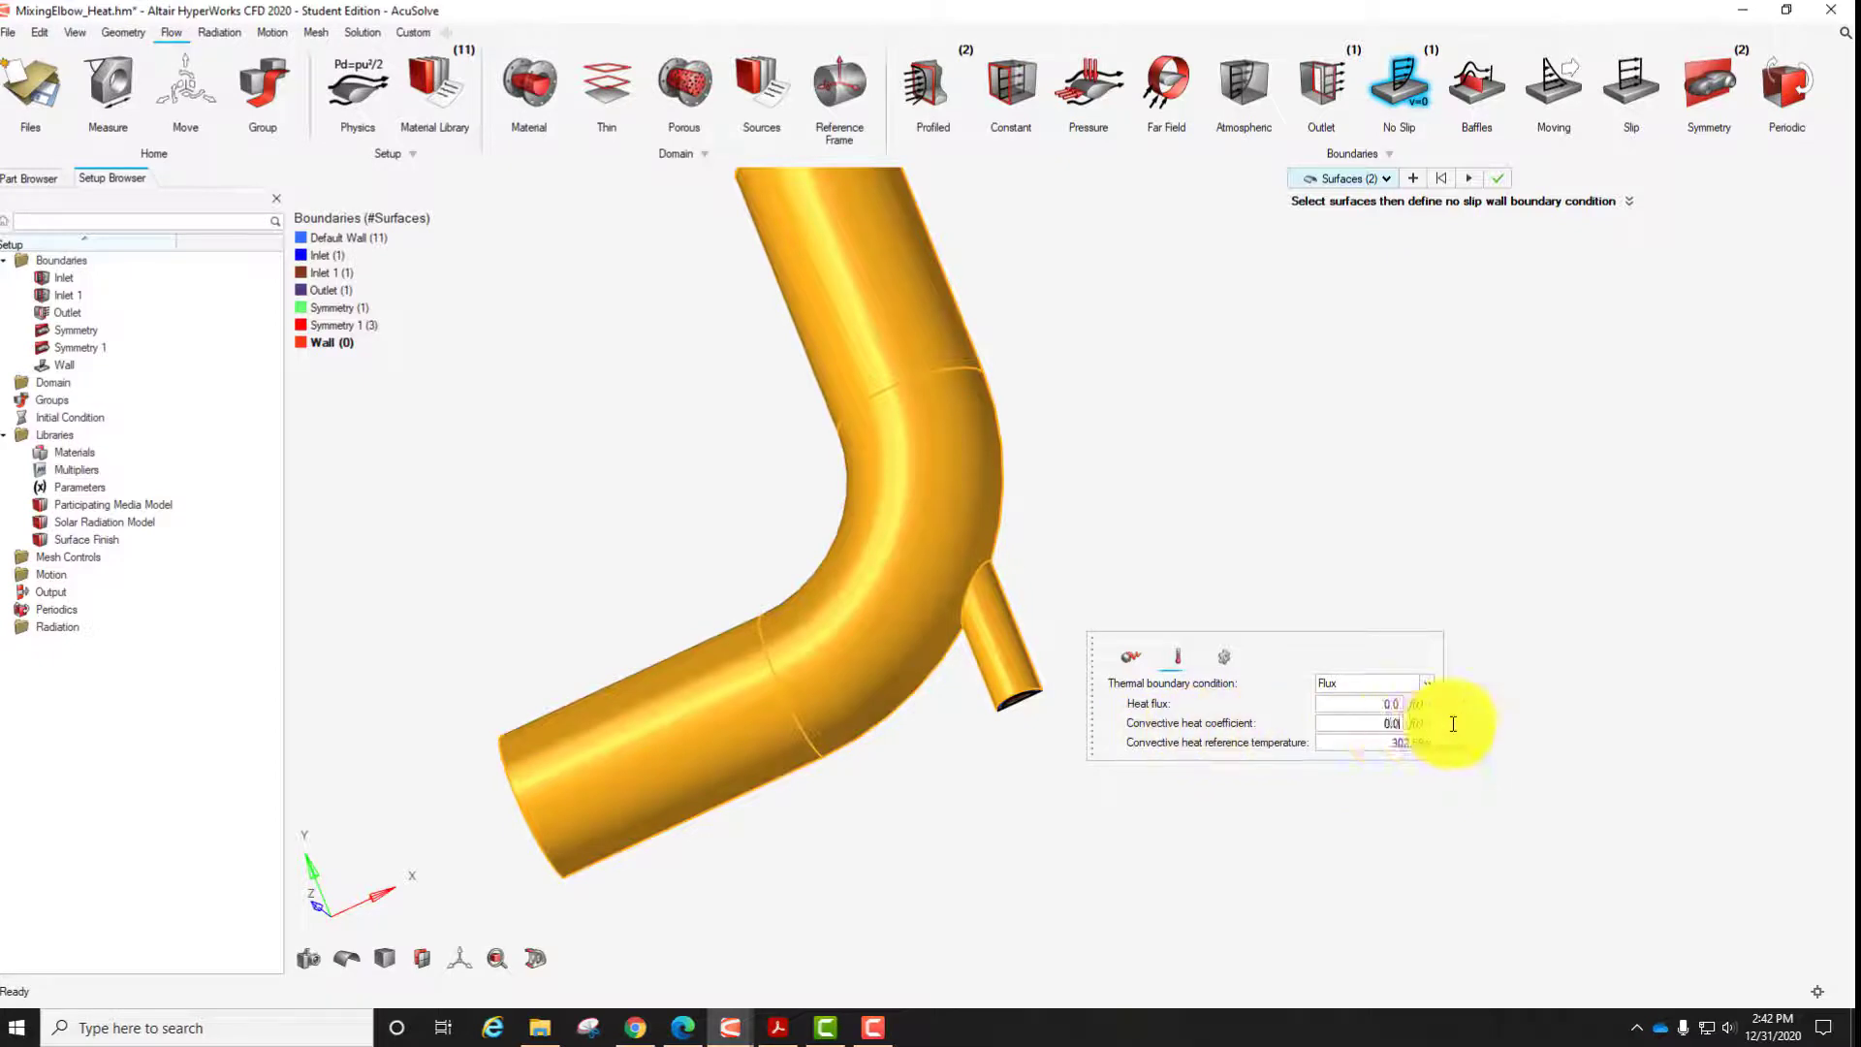
text(100)
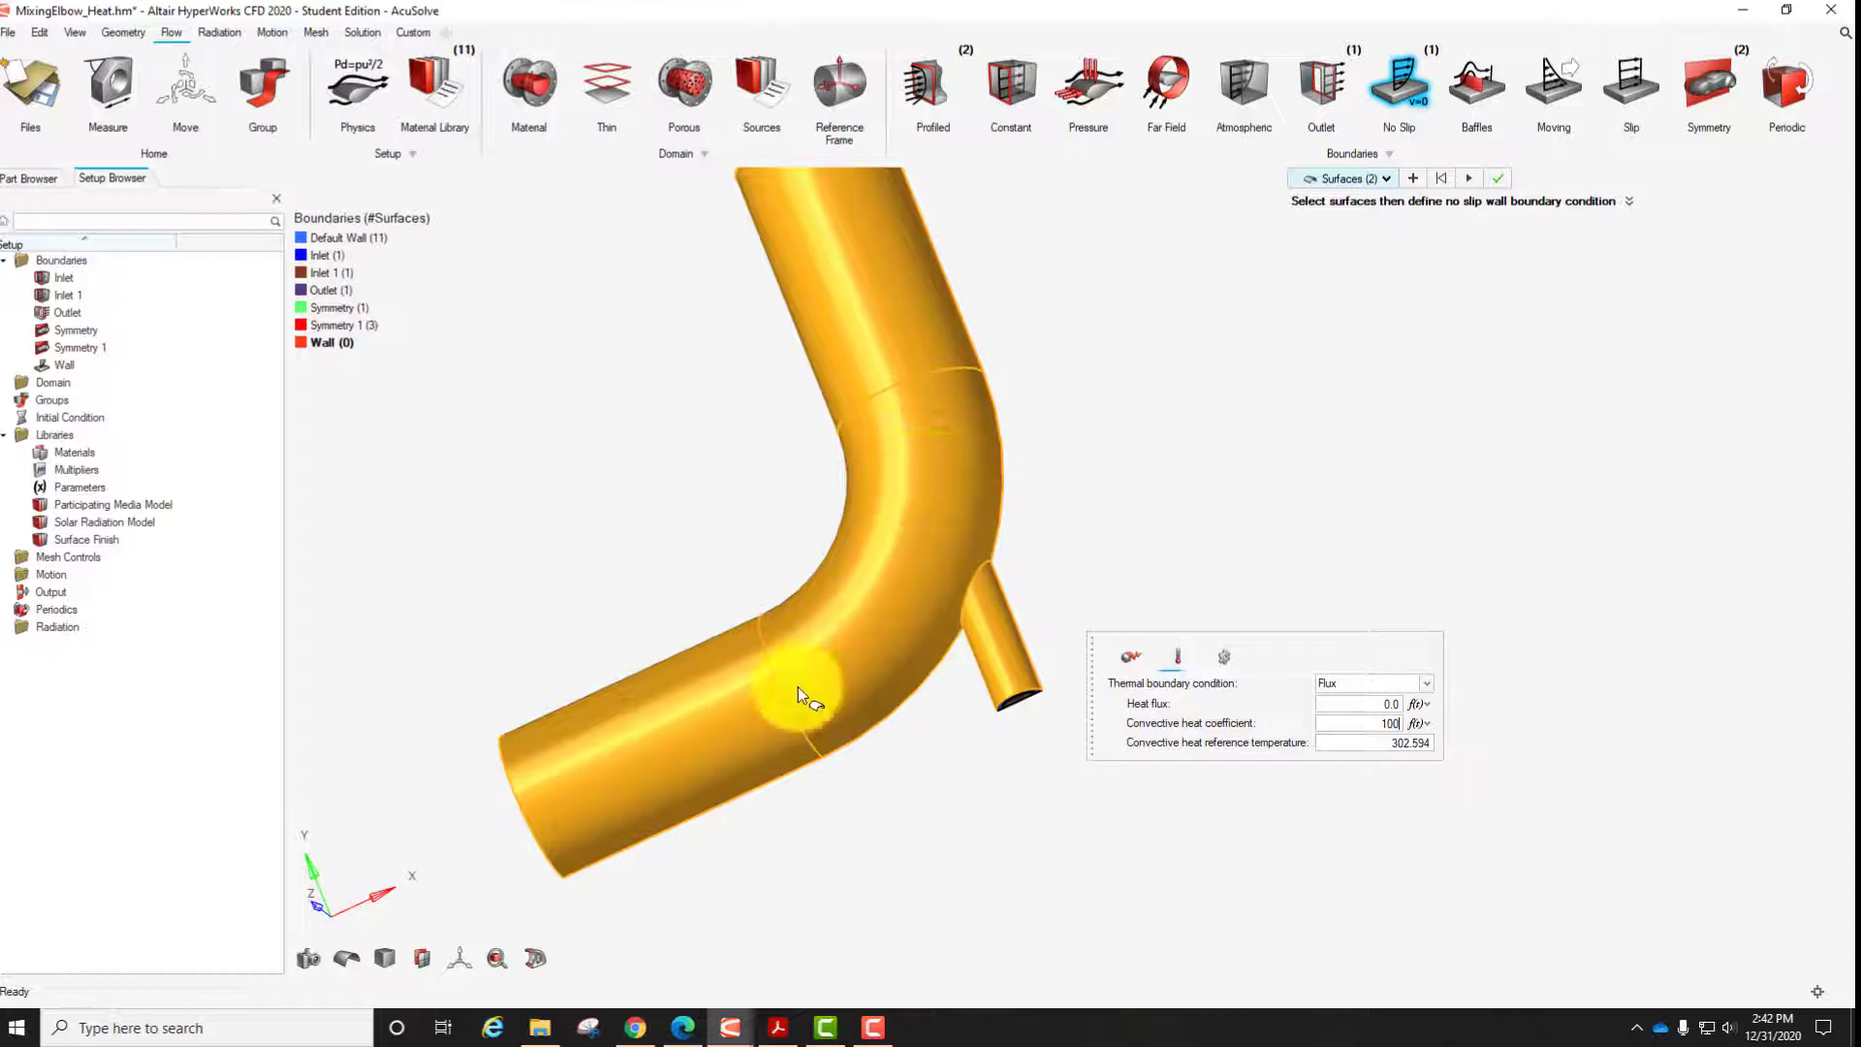
mouse_move(1339, 532)
right_down()
mouse_move(1092, 581)
mouse_move(802, 594)
mouse_move(711, 623)
mouse_move(785, 679)
mouse_move(774, 649)
right_up()
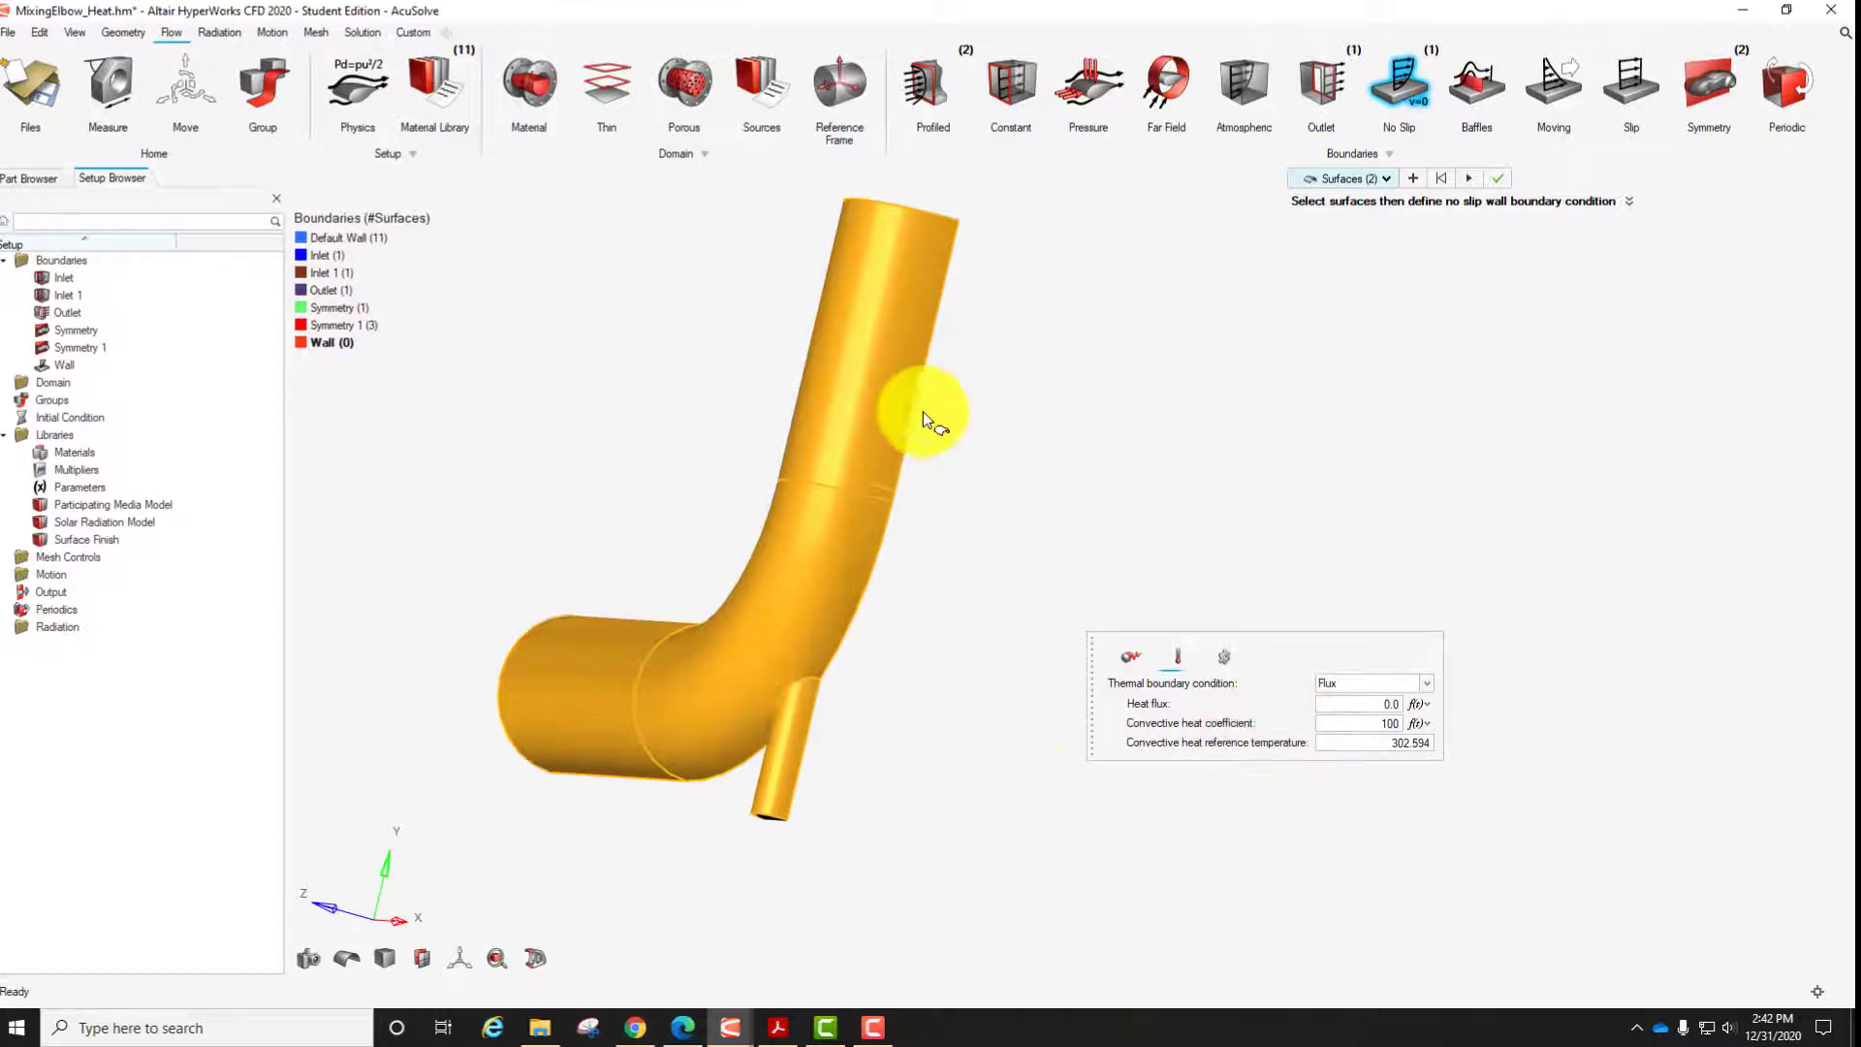
click(1505, 181)
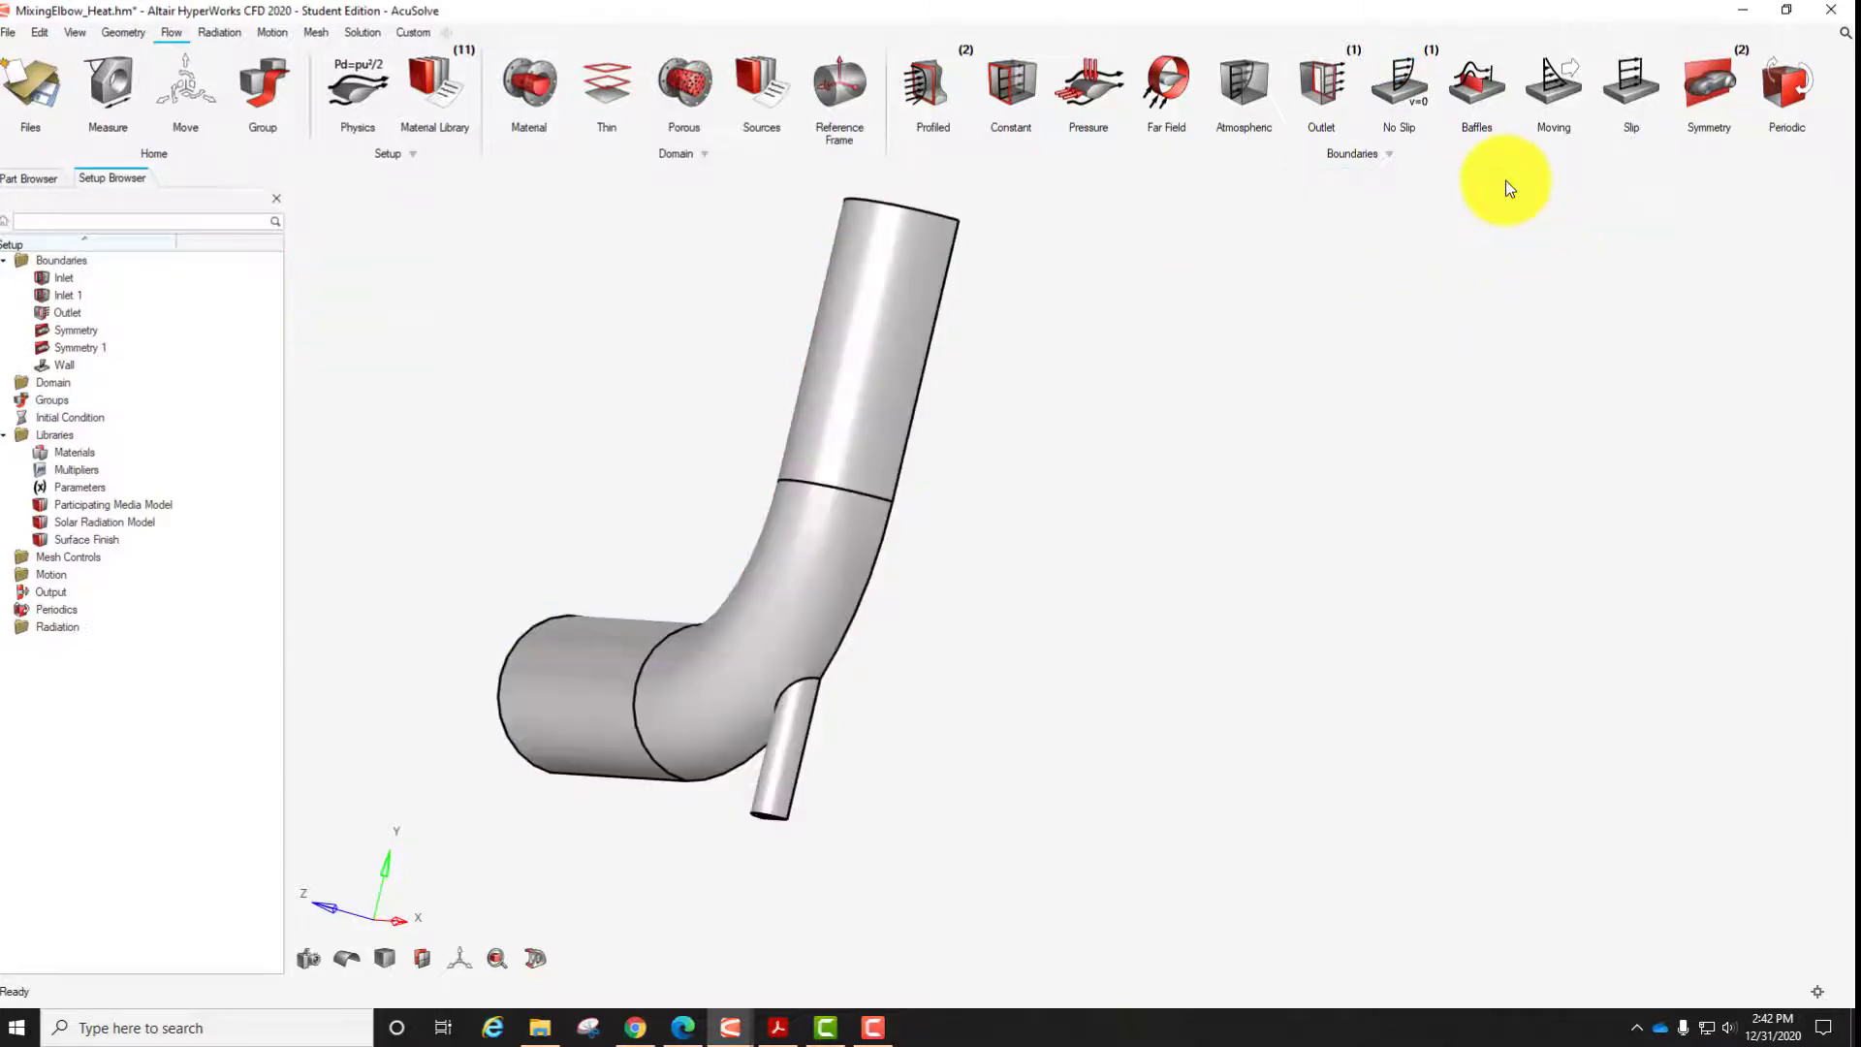
Examine the elbow's cut mid-plane, including the wall thickness around the side-branch junction and the pipe ends.
middle_drag(1207, 595, 921, 536)
middle_drag(1140, 566, 1072, 536)
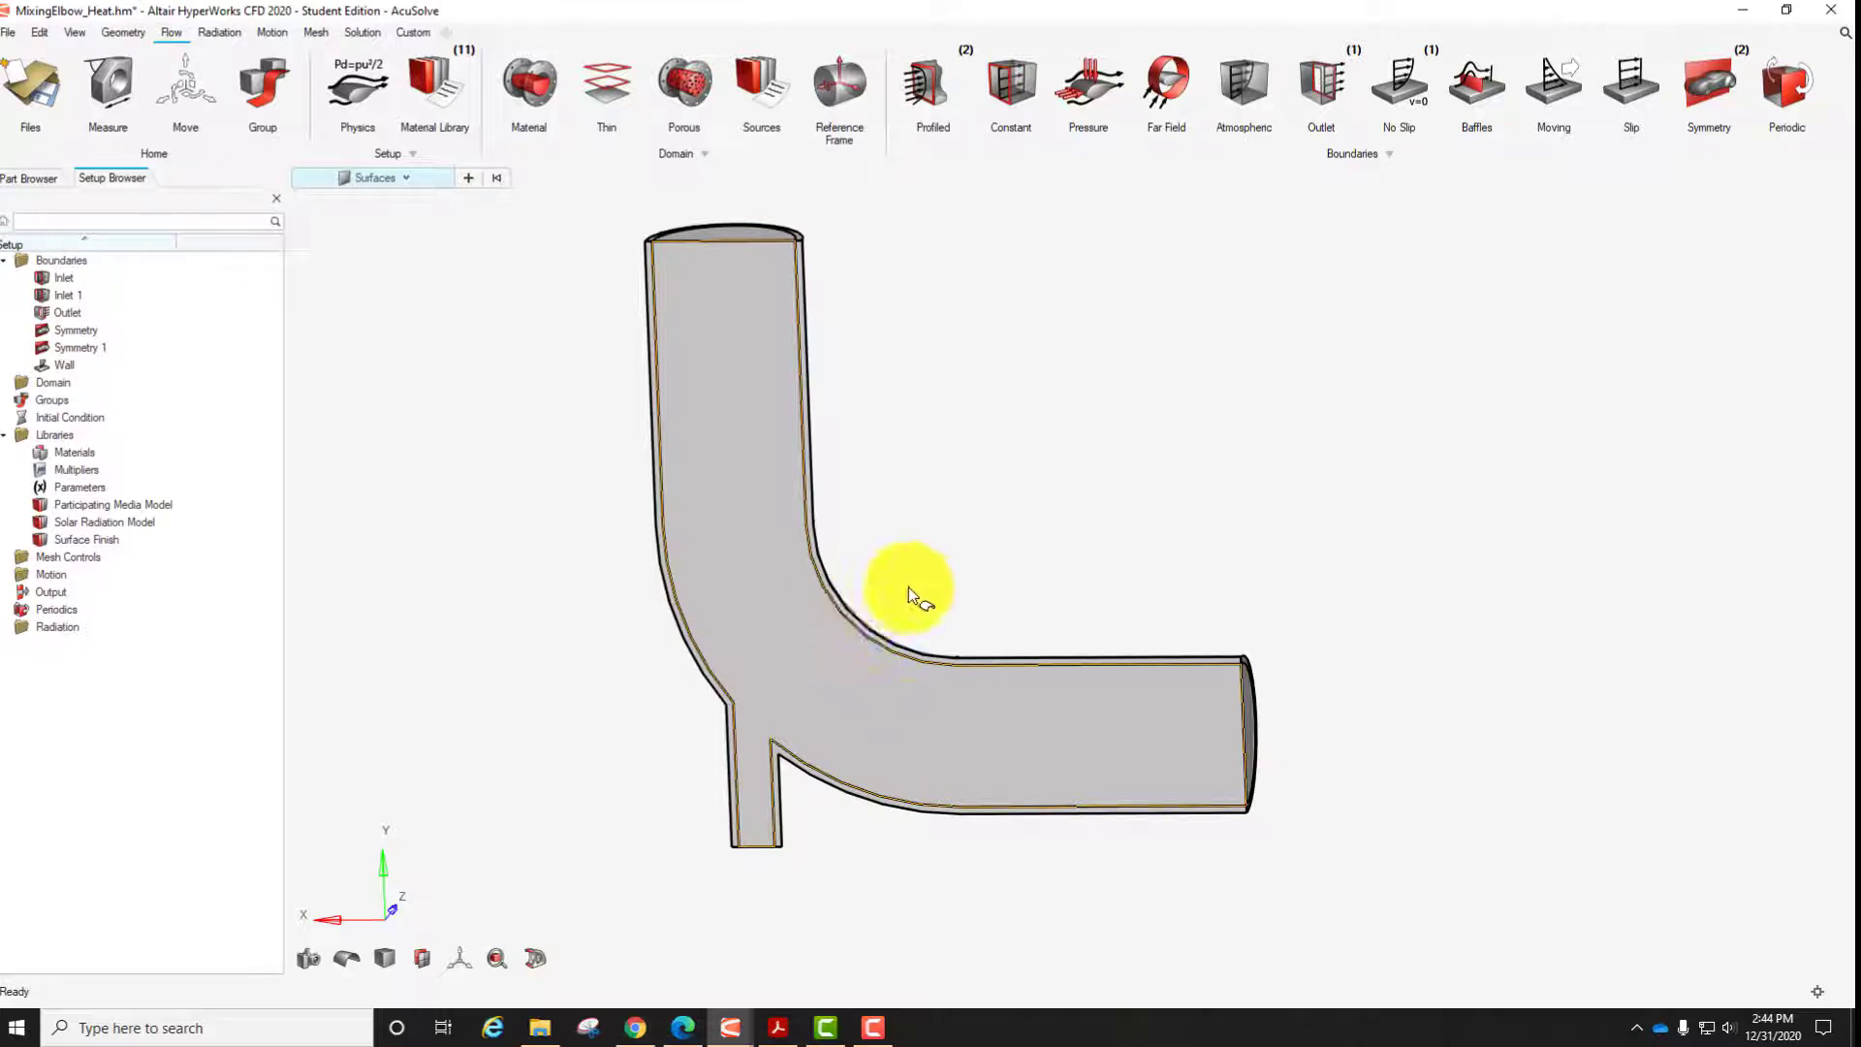
right_drag(1000, 460, 1026, 418)
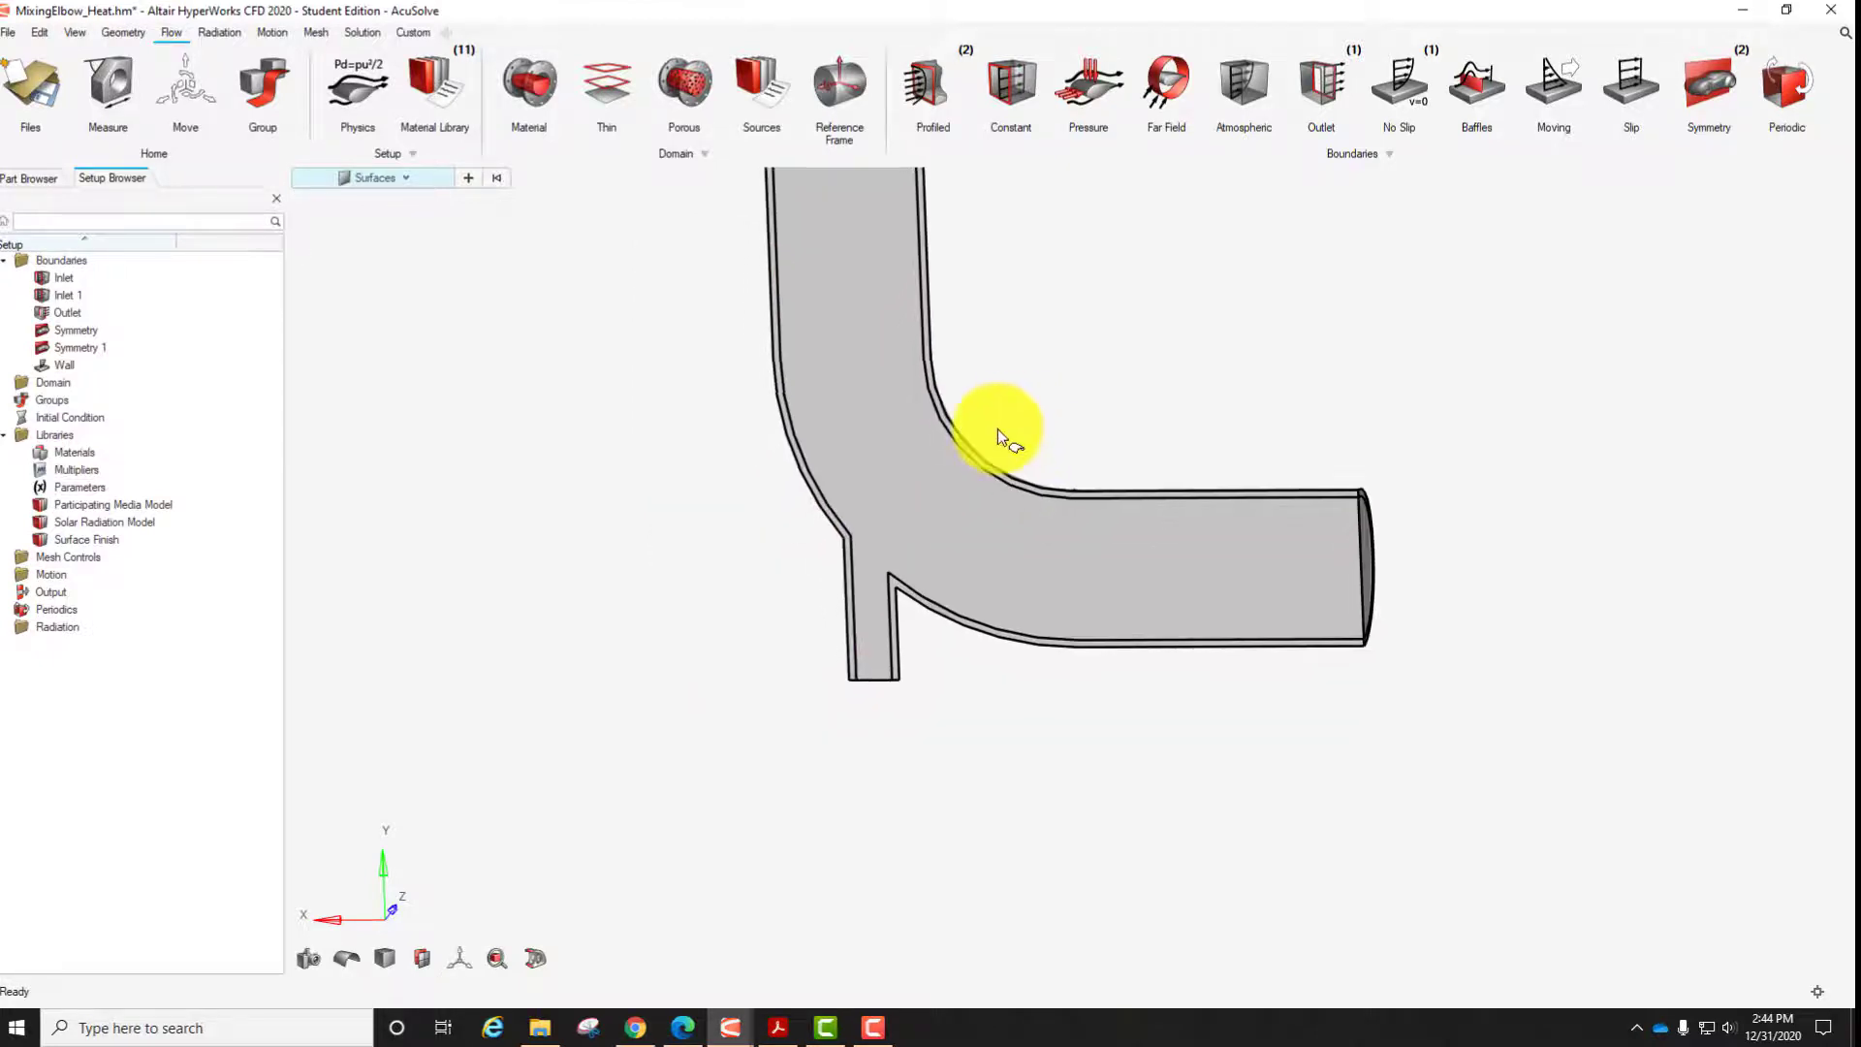
scroll(997, 428, up, 5)
right_drag(927, 579, 1087, 331)
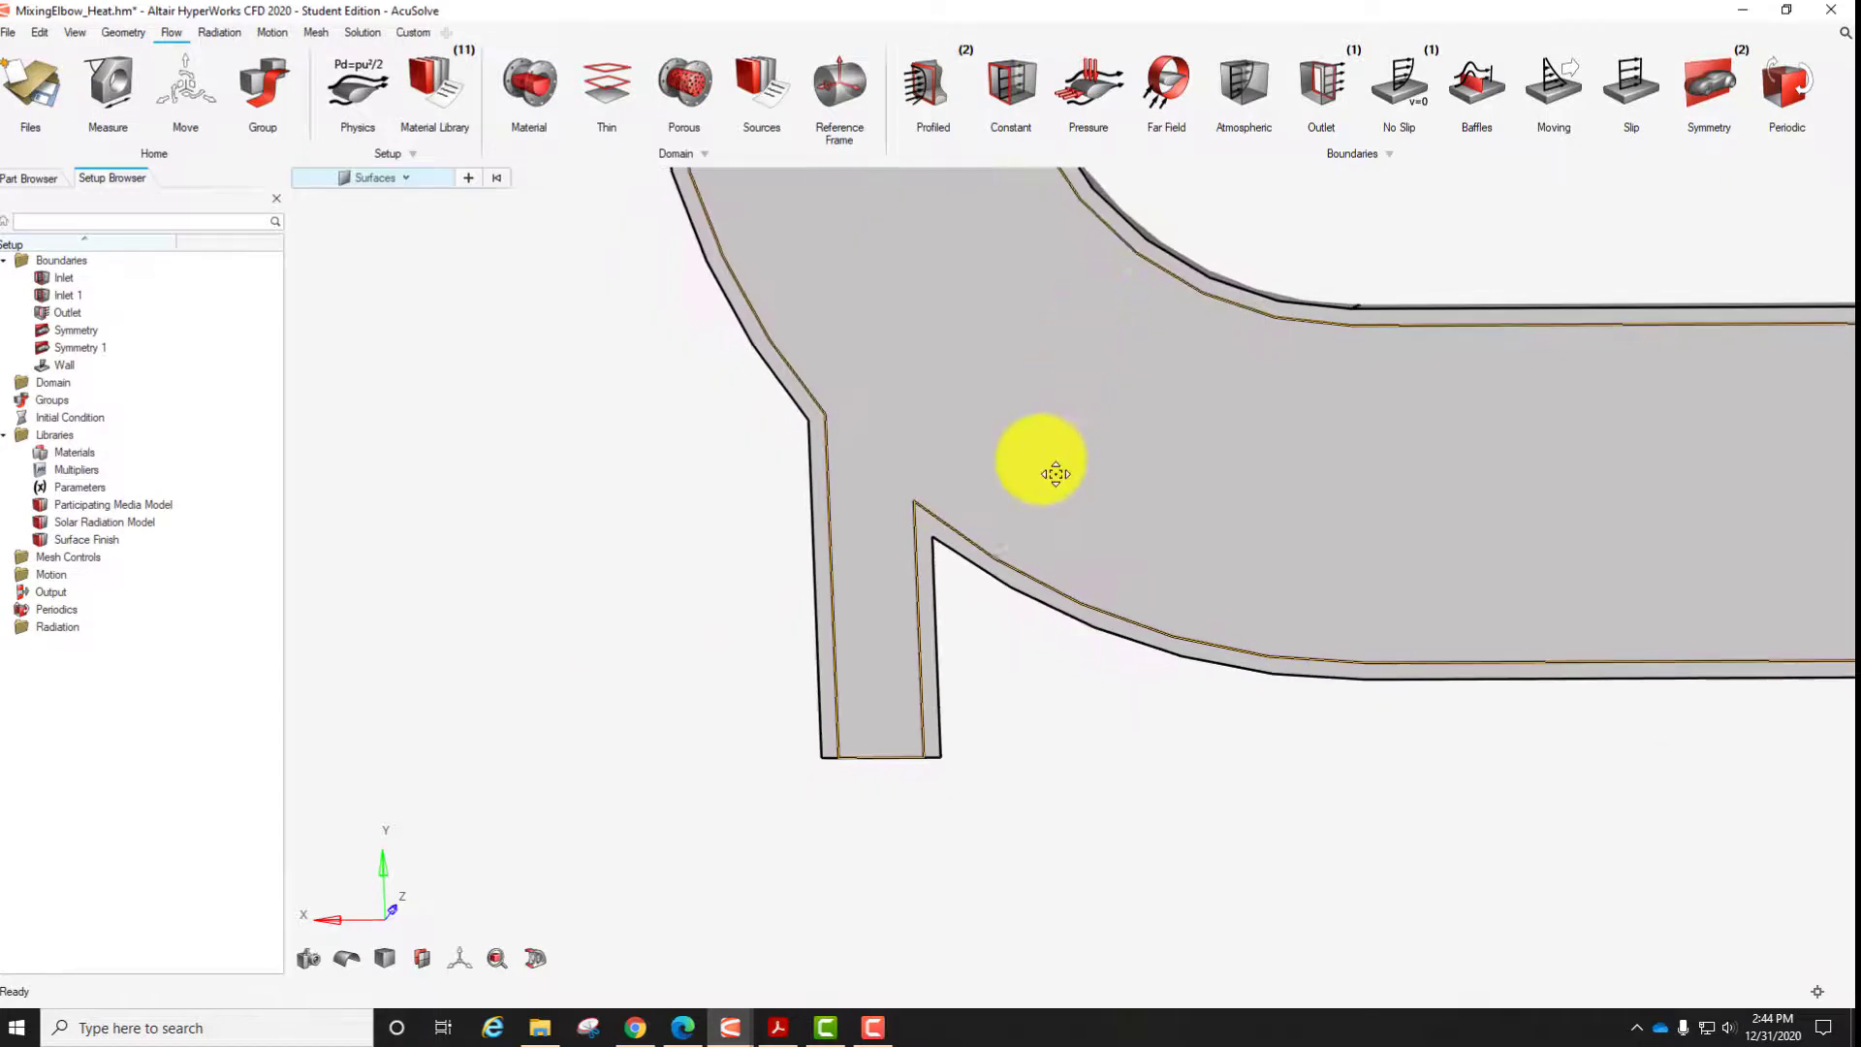
scroll(1055, 474, down, 5)
right_drag(1188, 591, 1101, 740)
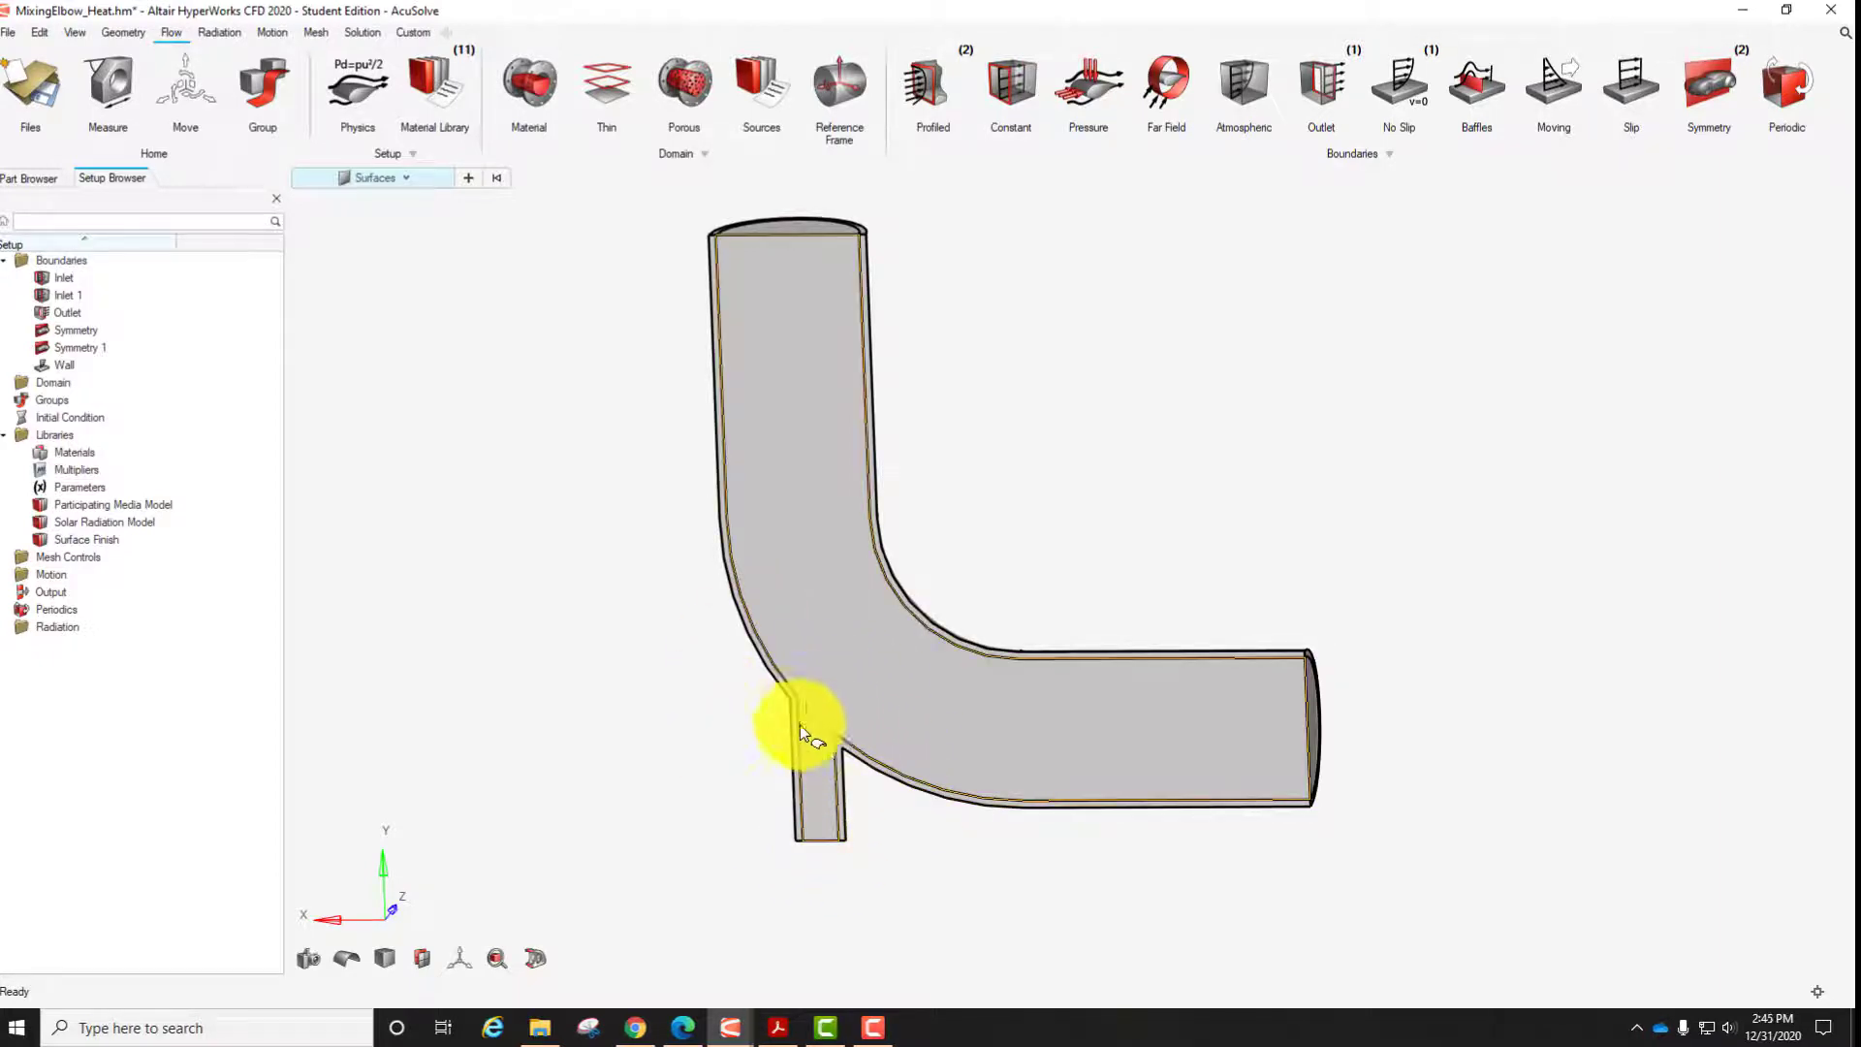
right_drag(656, 552, 963, 544)
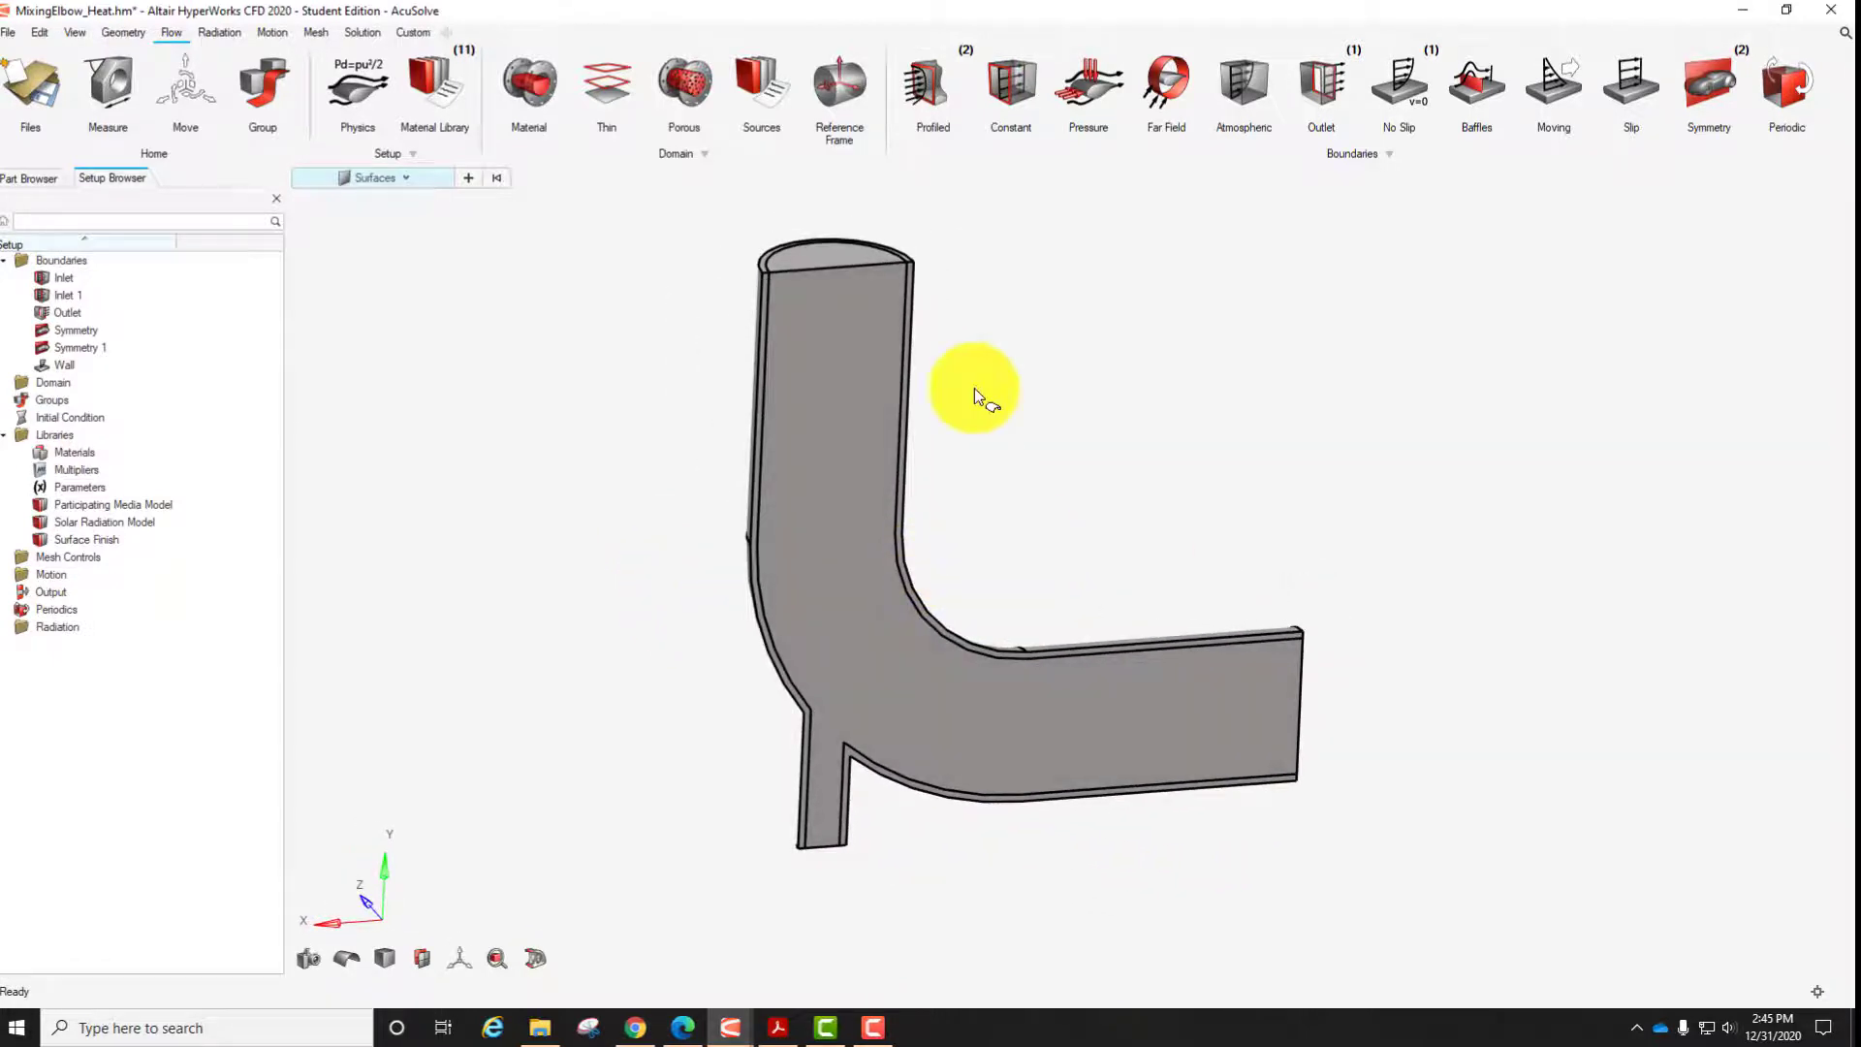
Begin a cylindrical mesh refinement zone centred on the open end of the side branch.
click(317, 33)
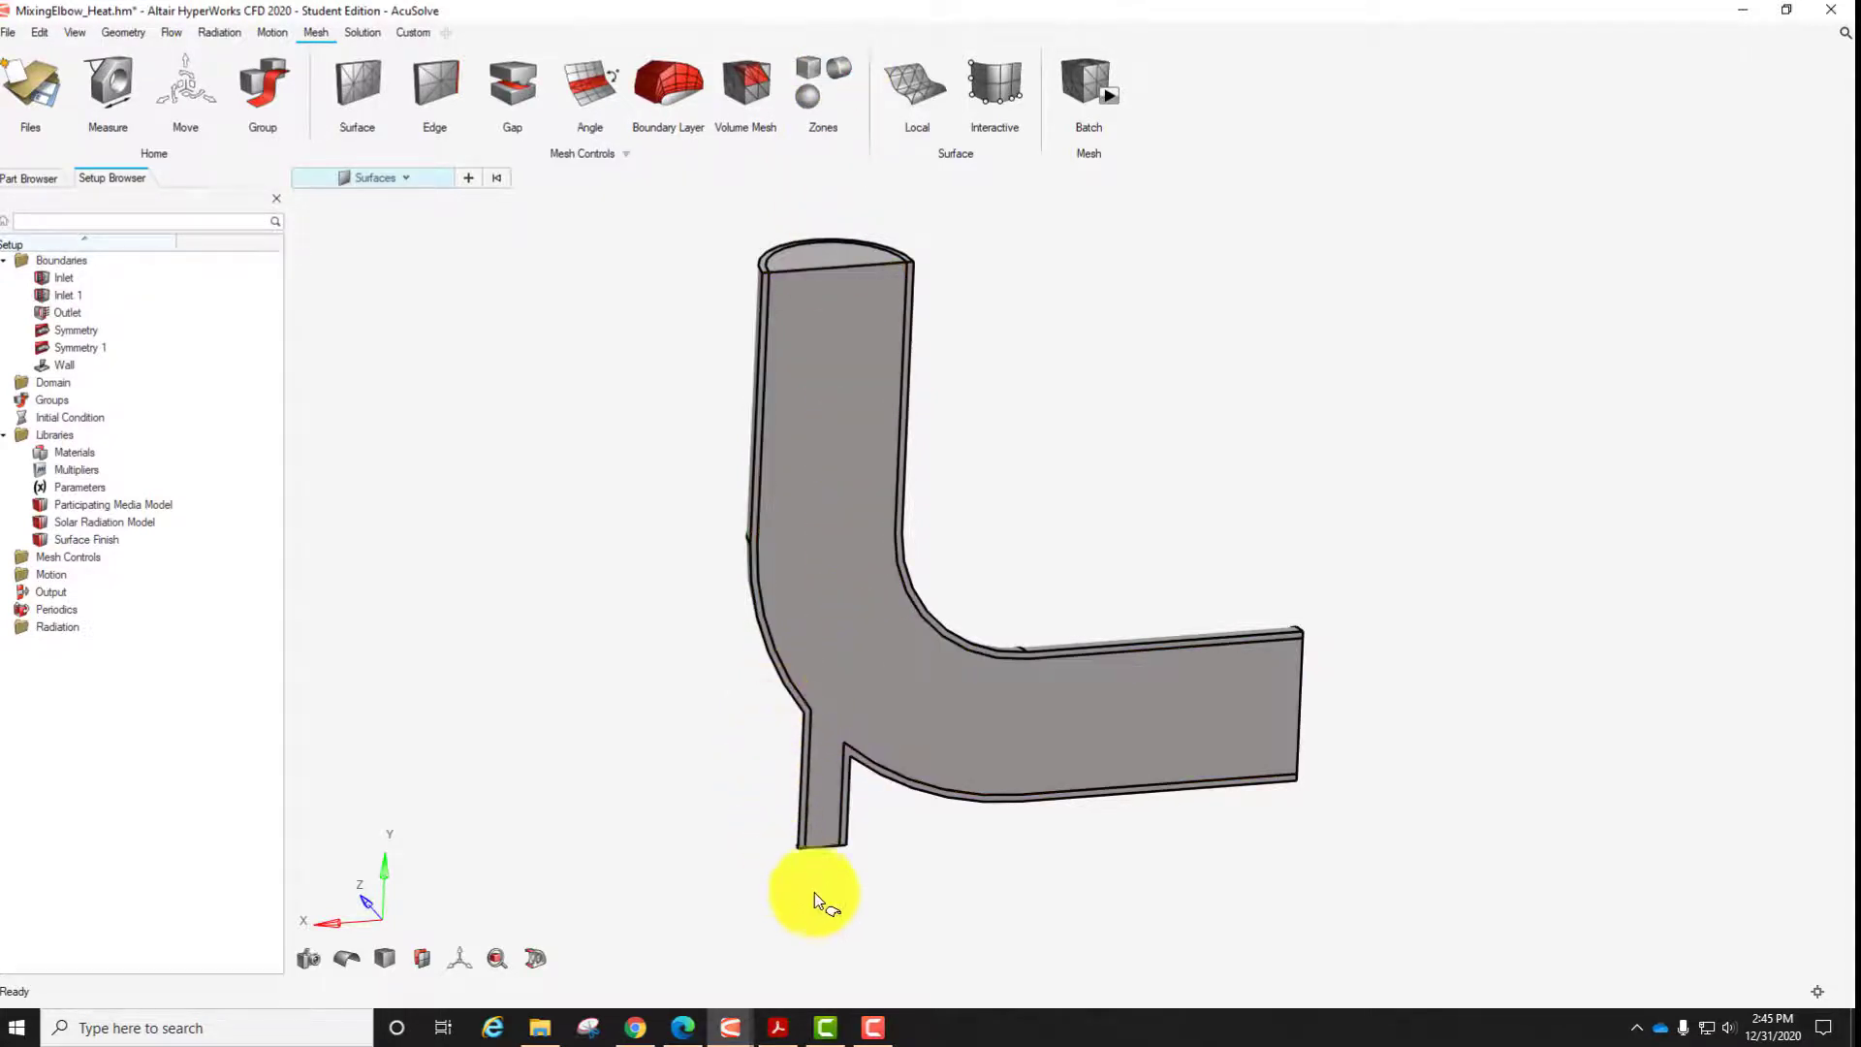
mouse_move(741, 715)
right_down()
mouse_move(736, 690)
mouse_move(1132, 704)
right_up()
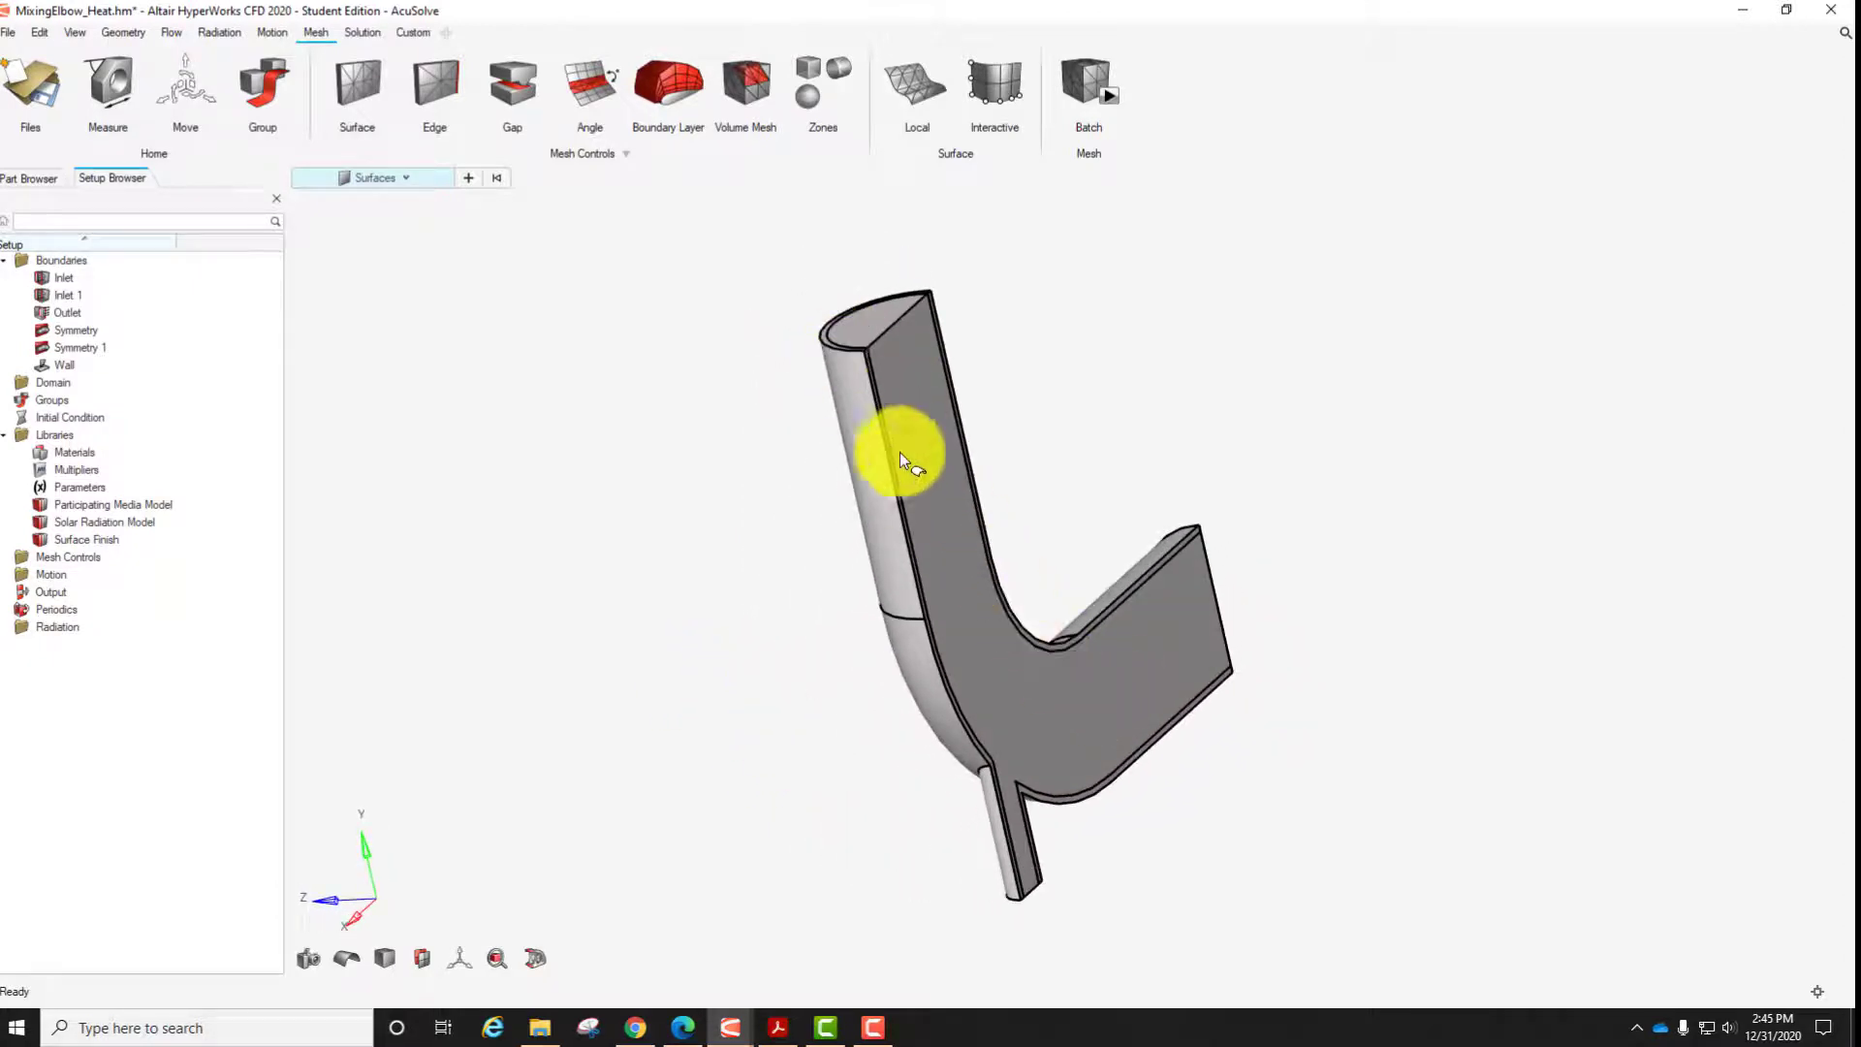
mouse_move(916, 872)
right_down()
mouse_move(587, 822)
mouse_move(620, 766)
right_up()
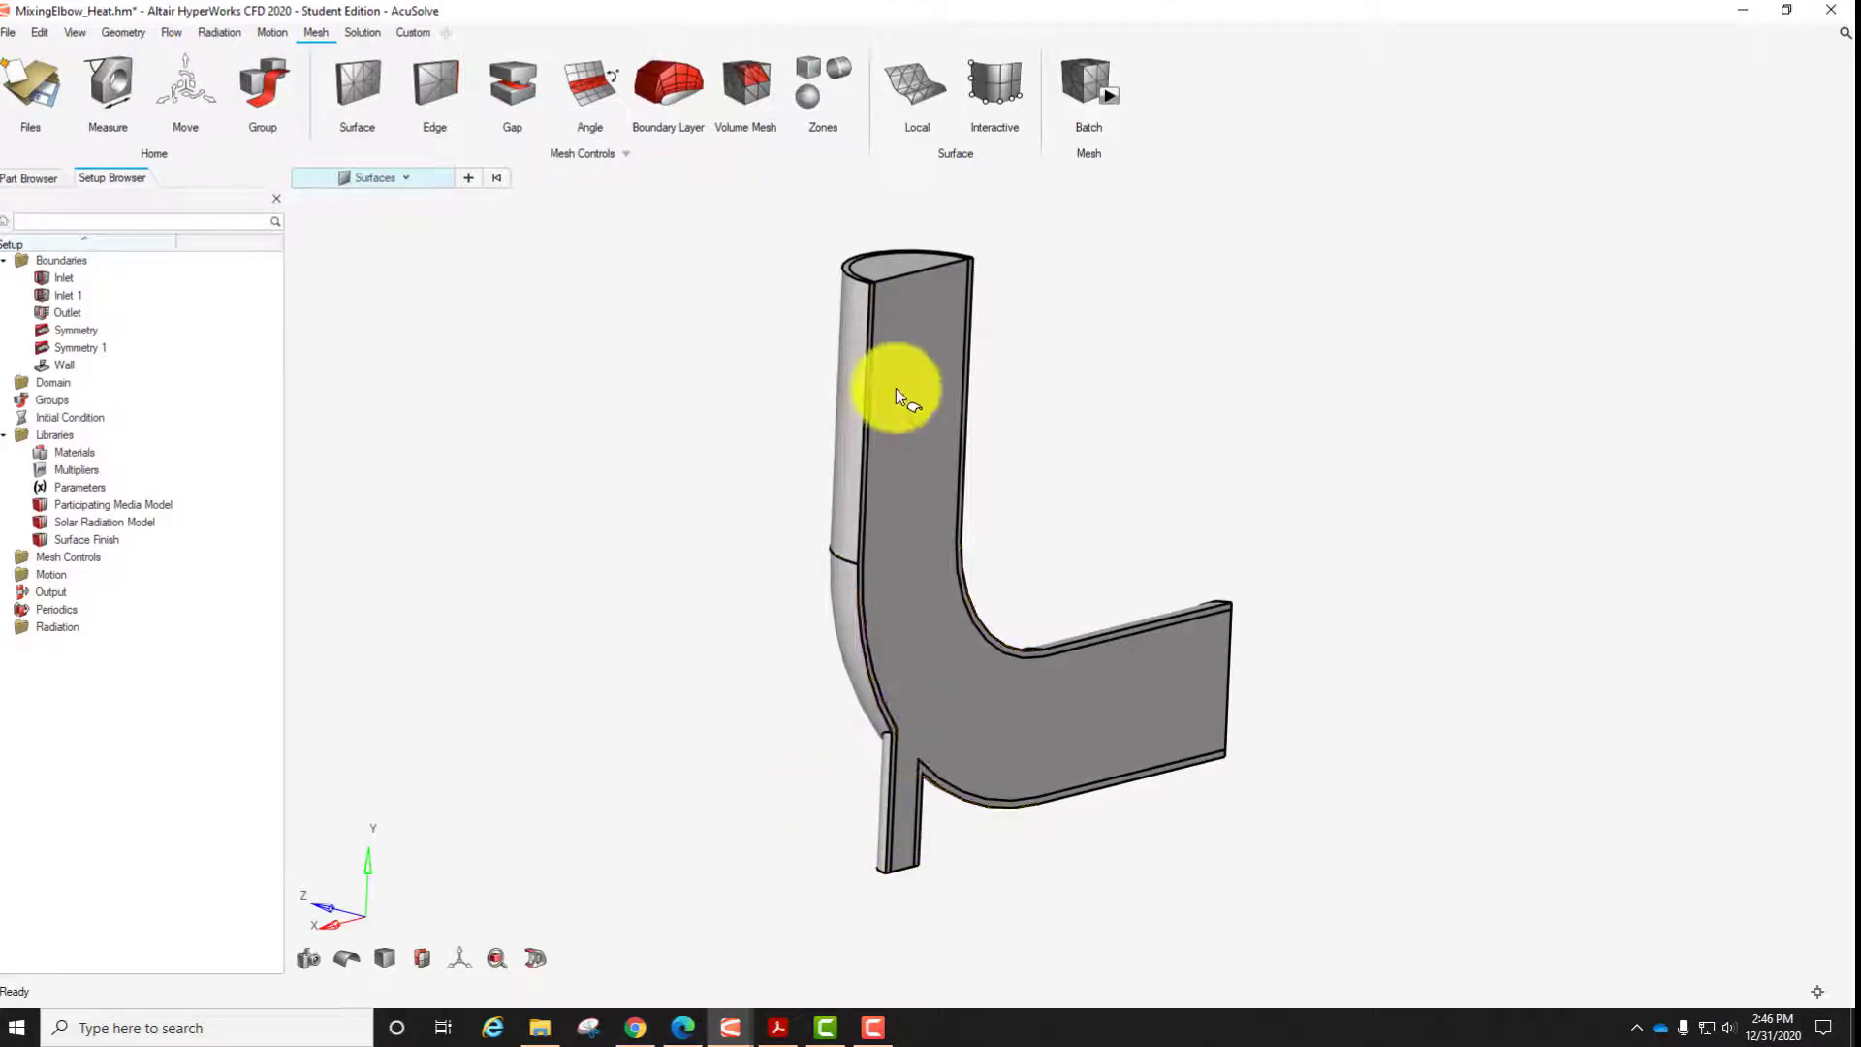
click(841, 66)
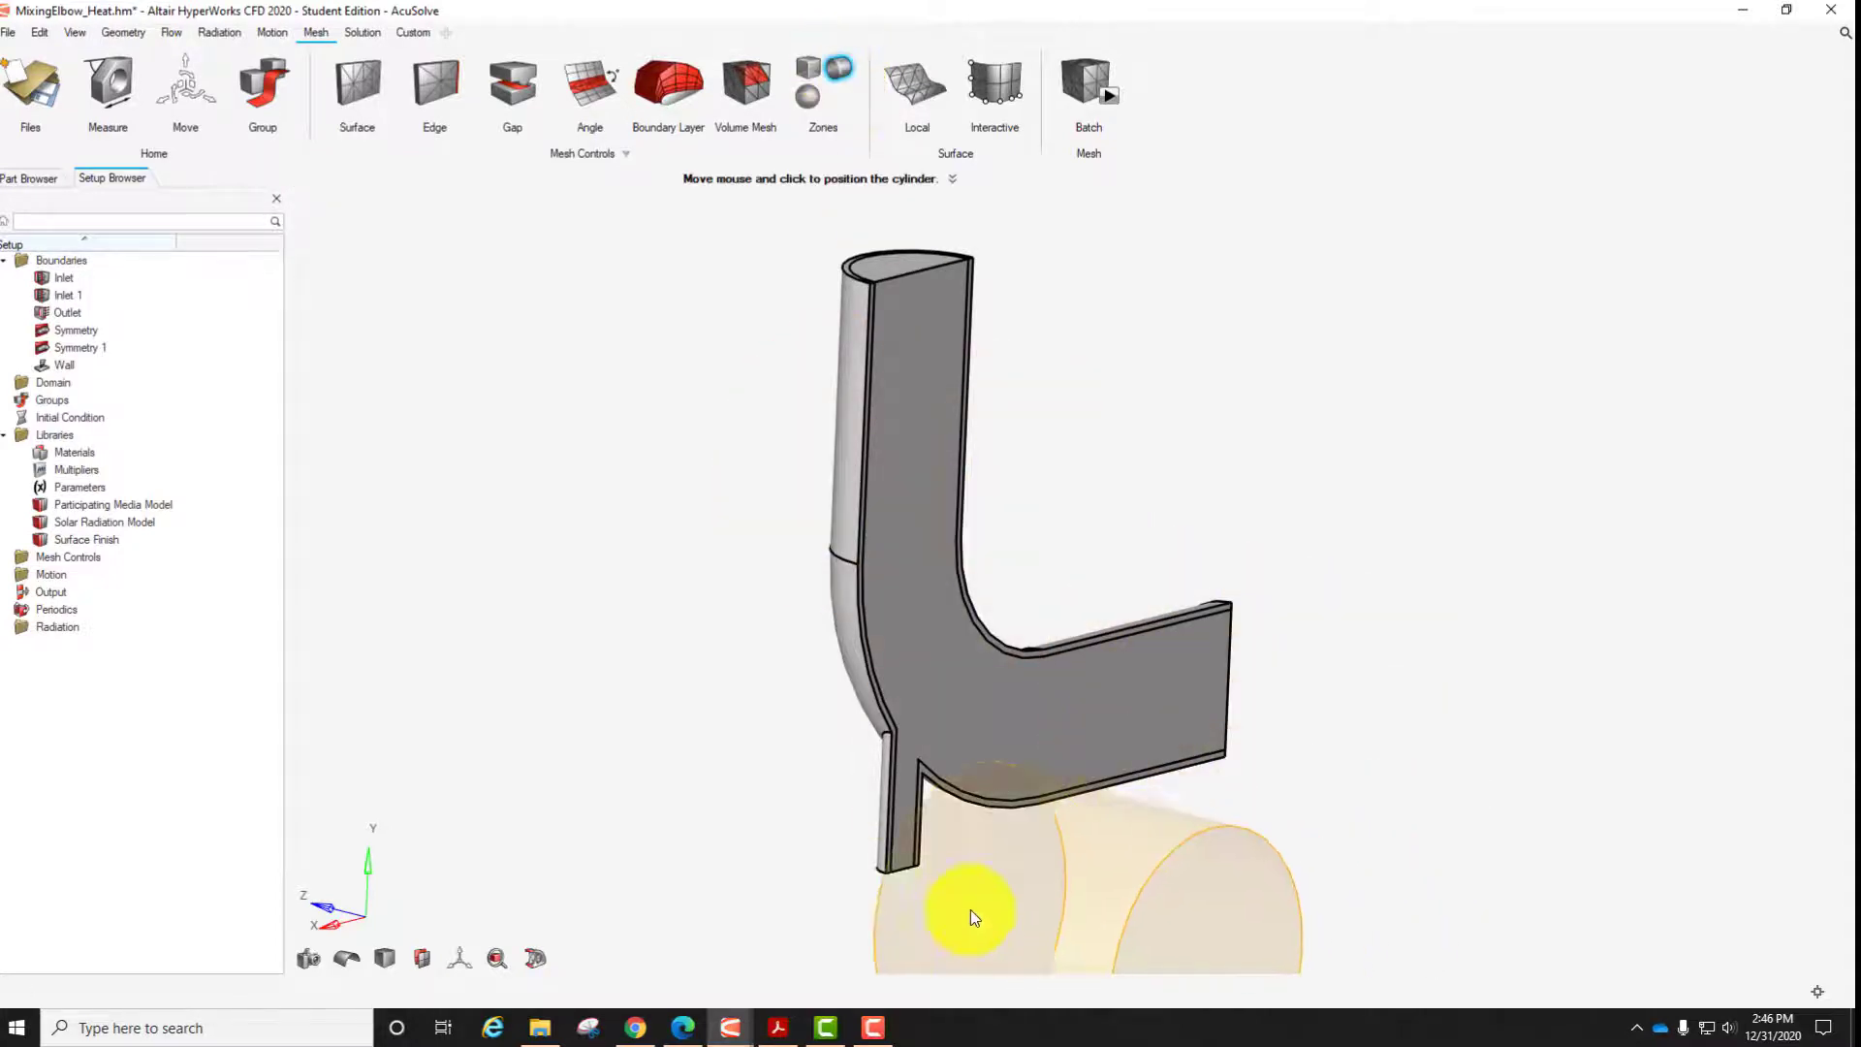
middle_drag(1008, 876, 999, 817)
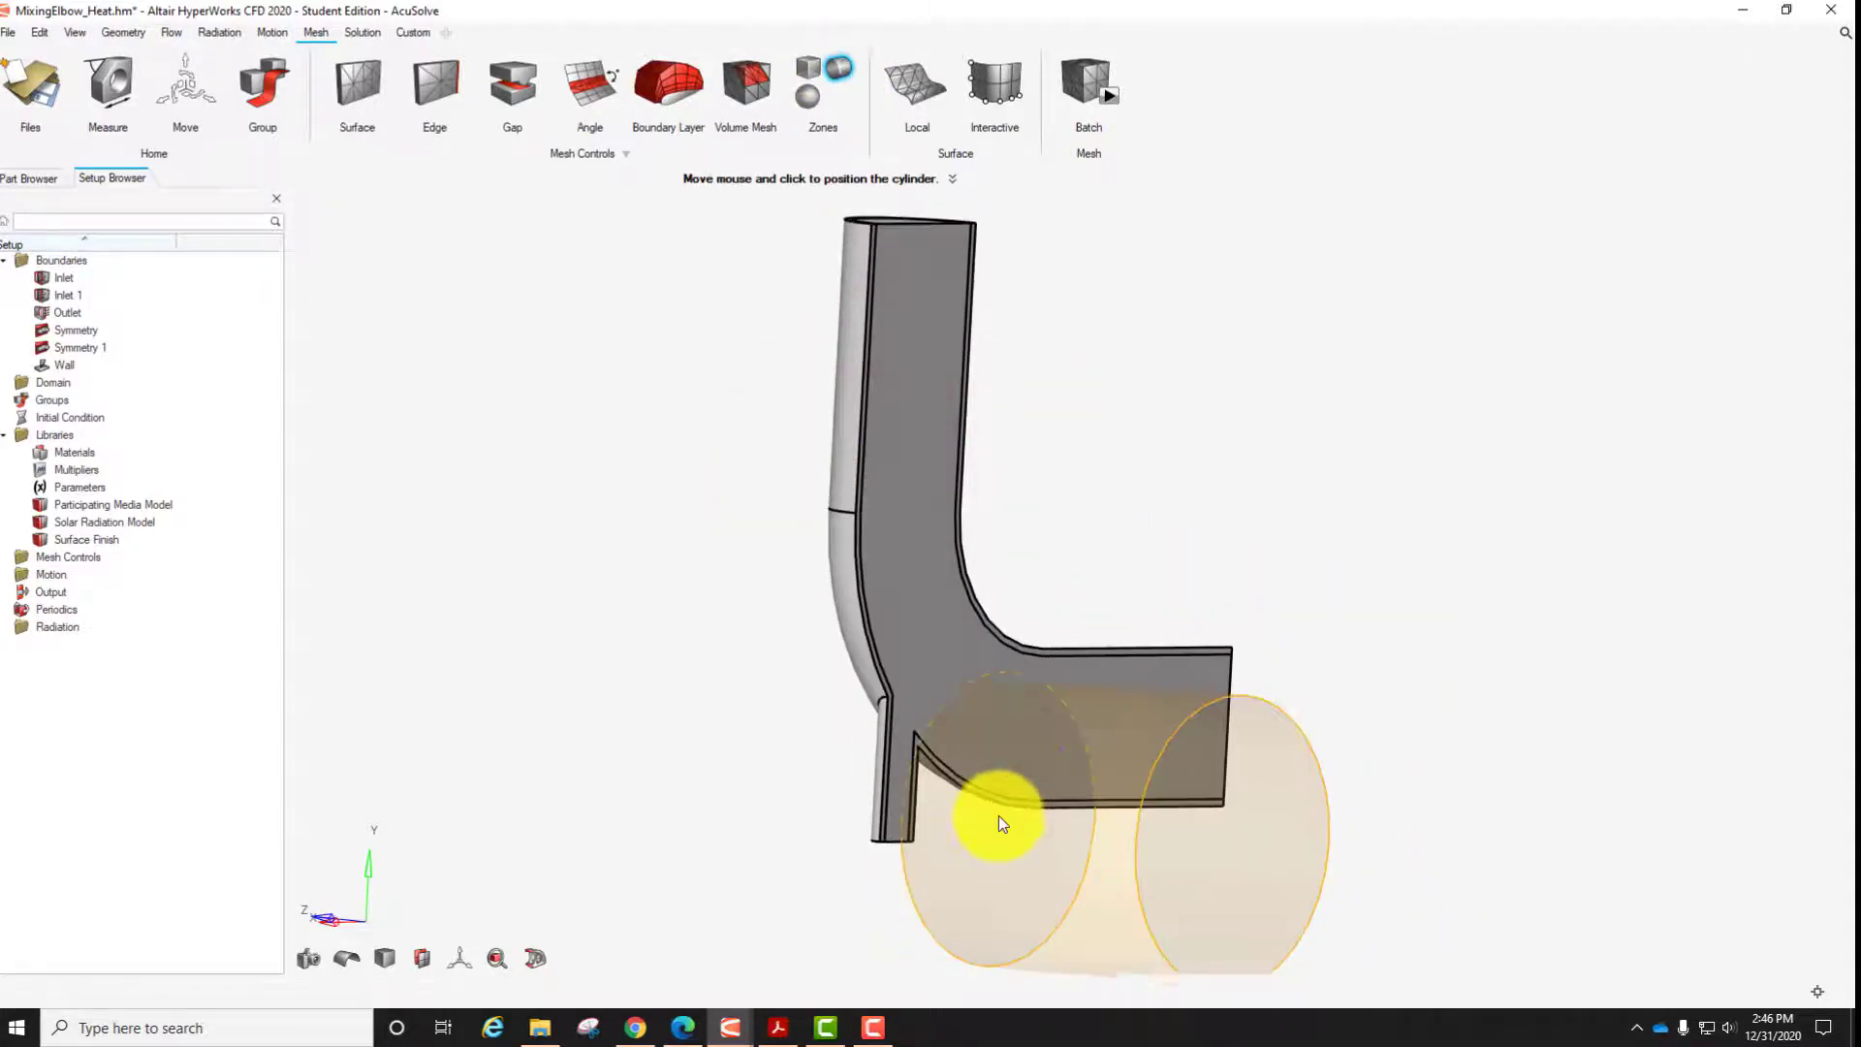
right_drag(998, 817, 1030, 604)
scroll(988, 635, up, 3)
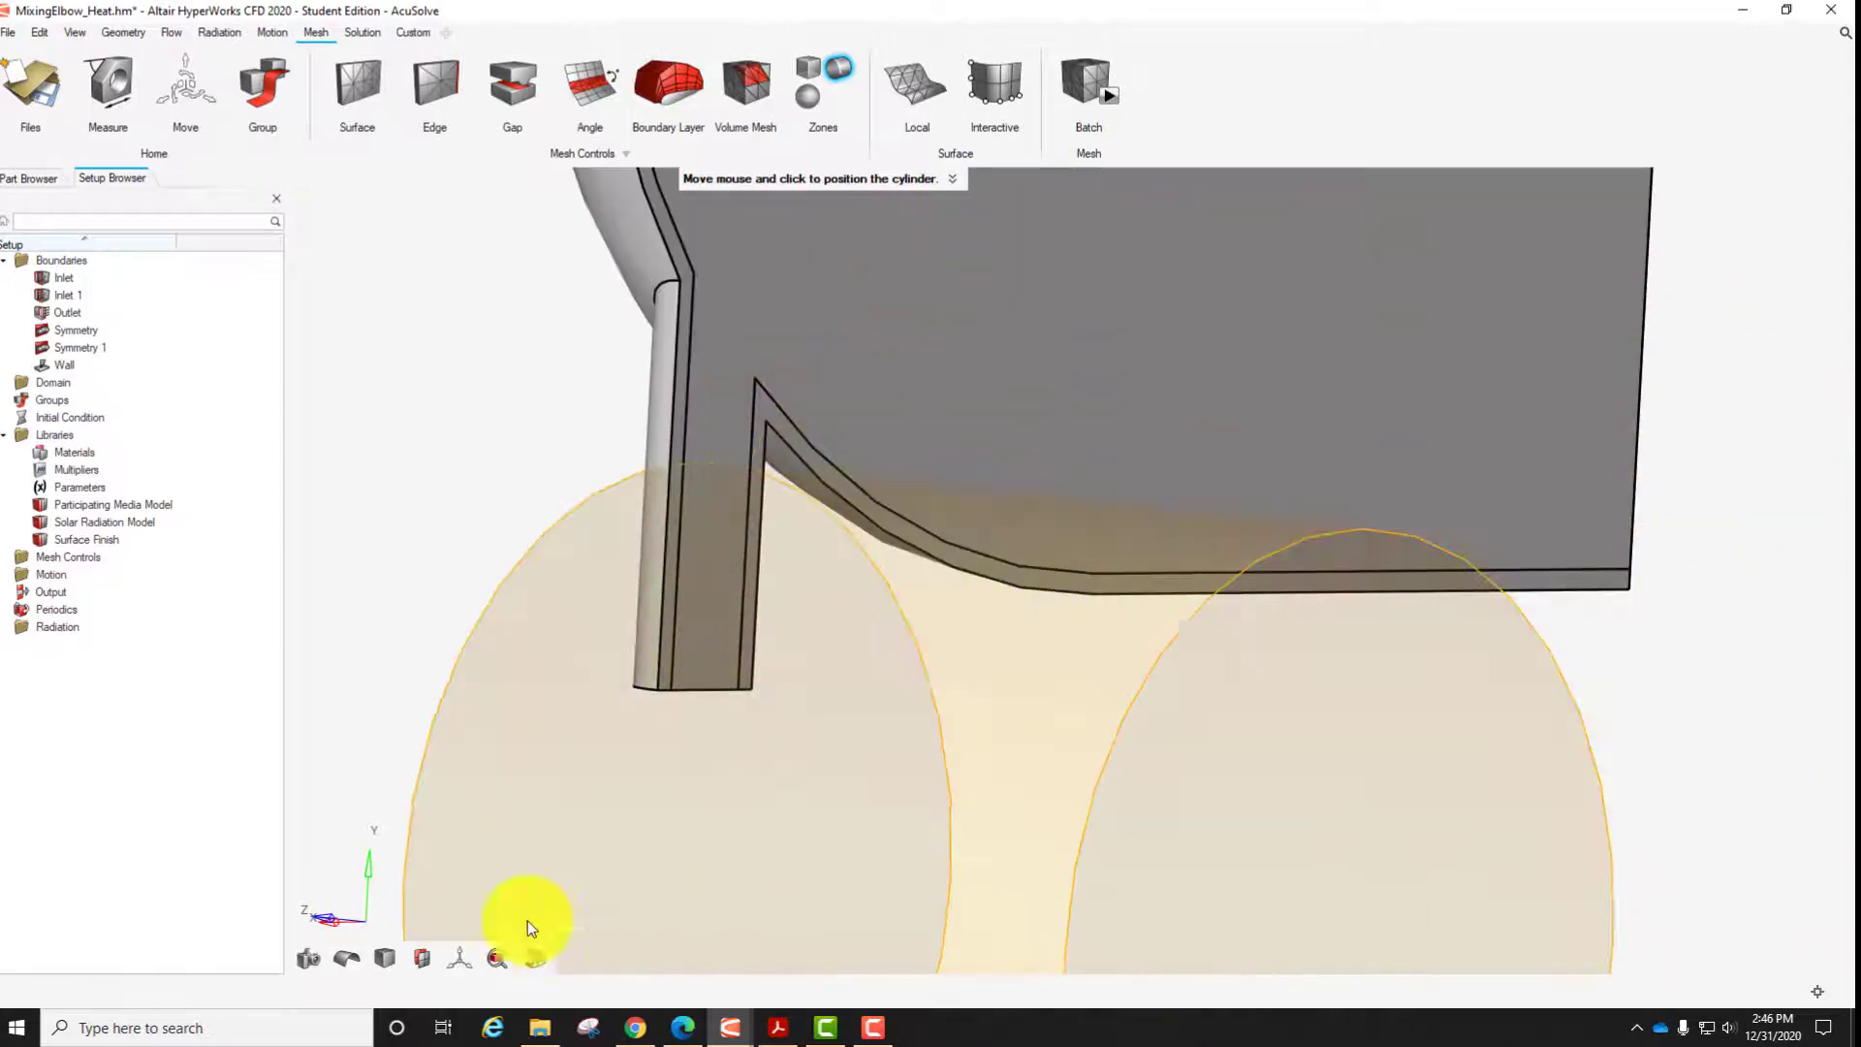
click(459, 957)
click(491, 769)
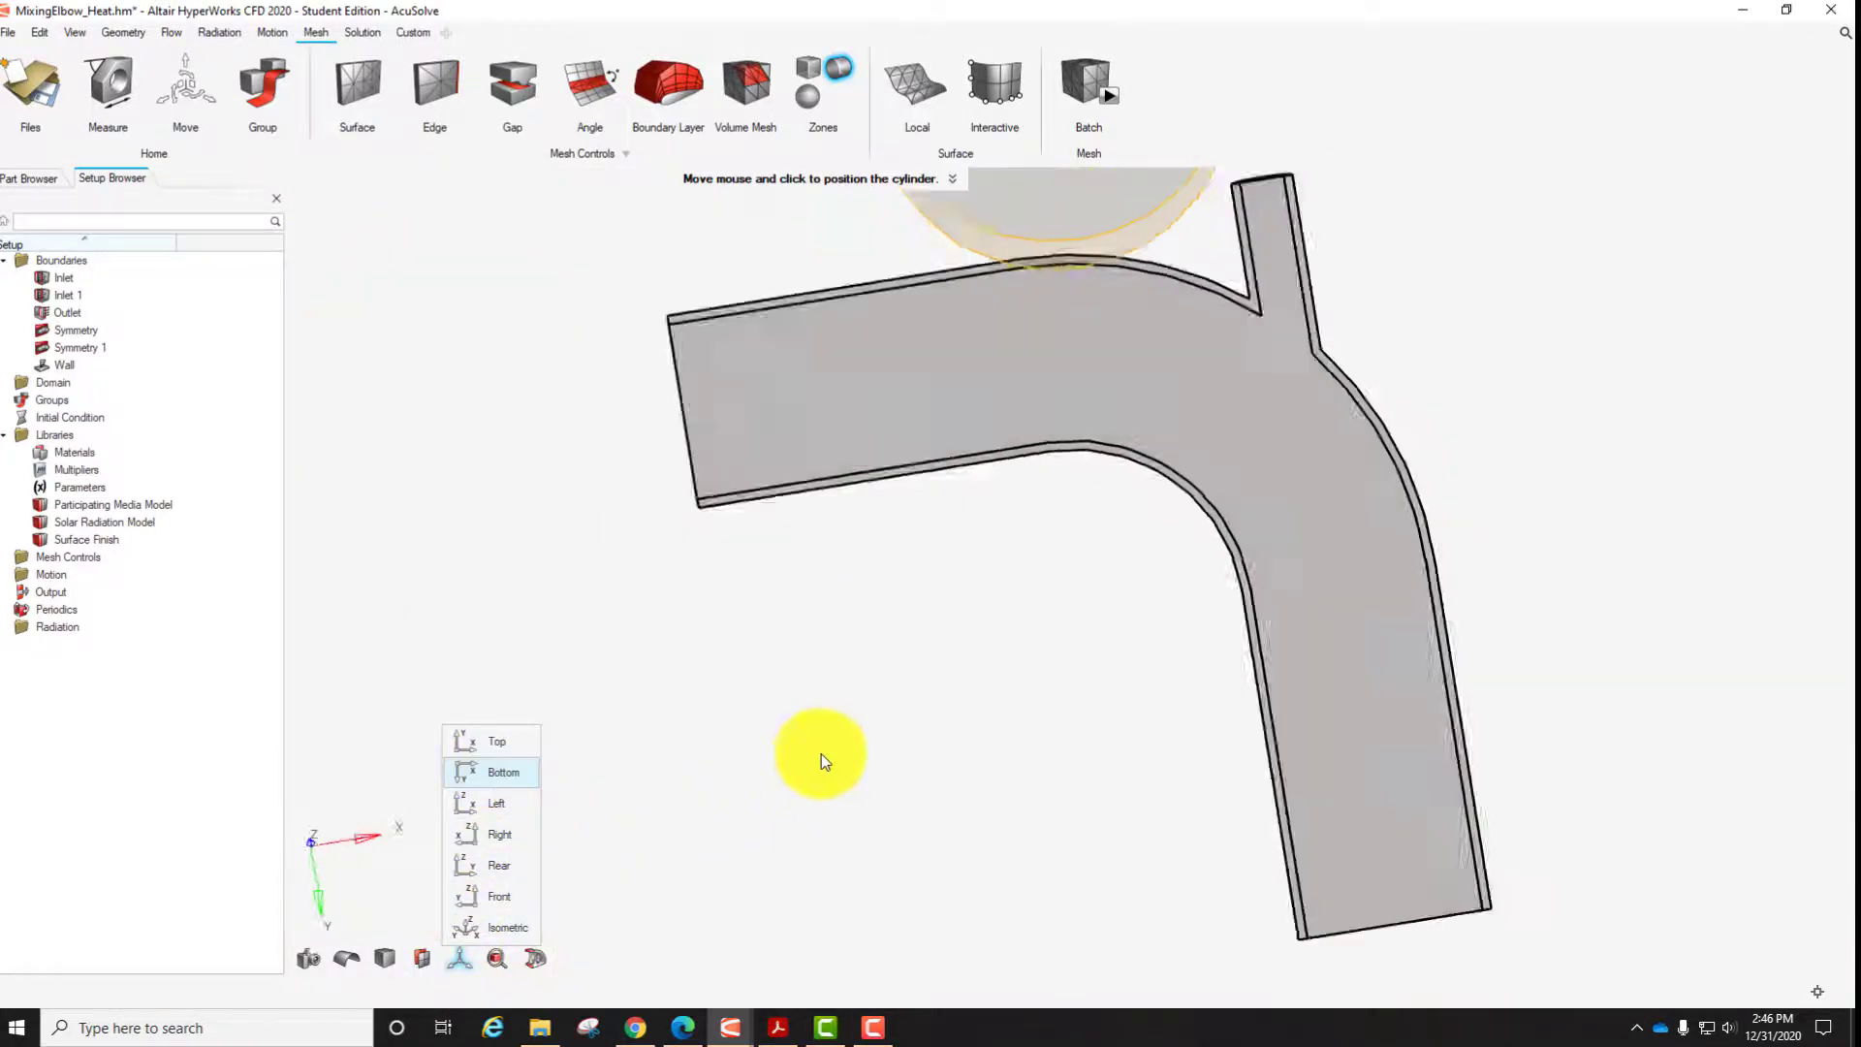
right_drag(1103, 556, 819, 892)
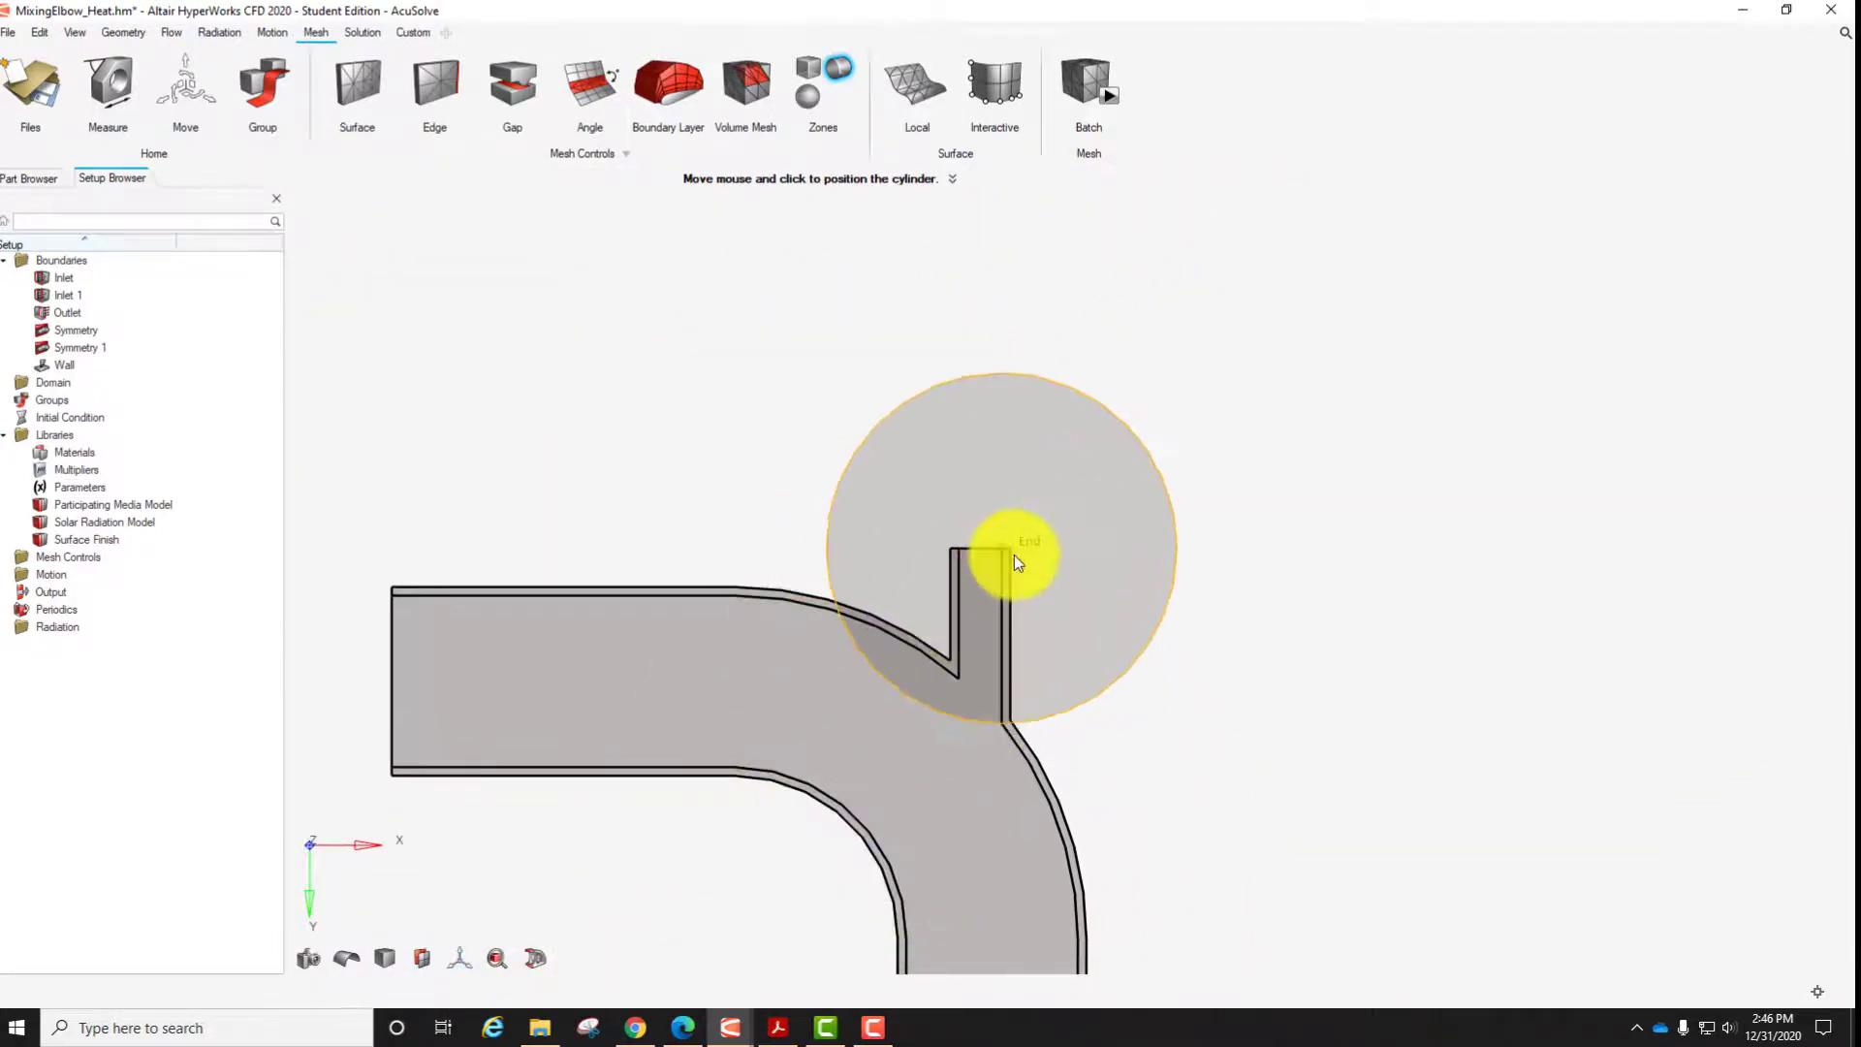
scroll(1013, 554, up, 3)
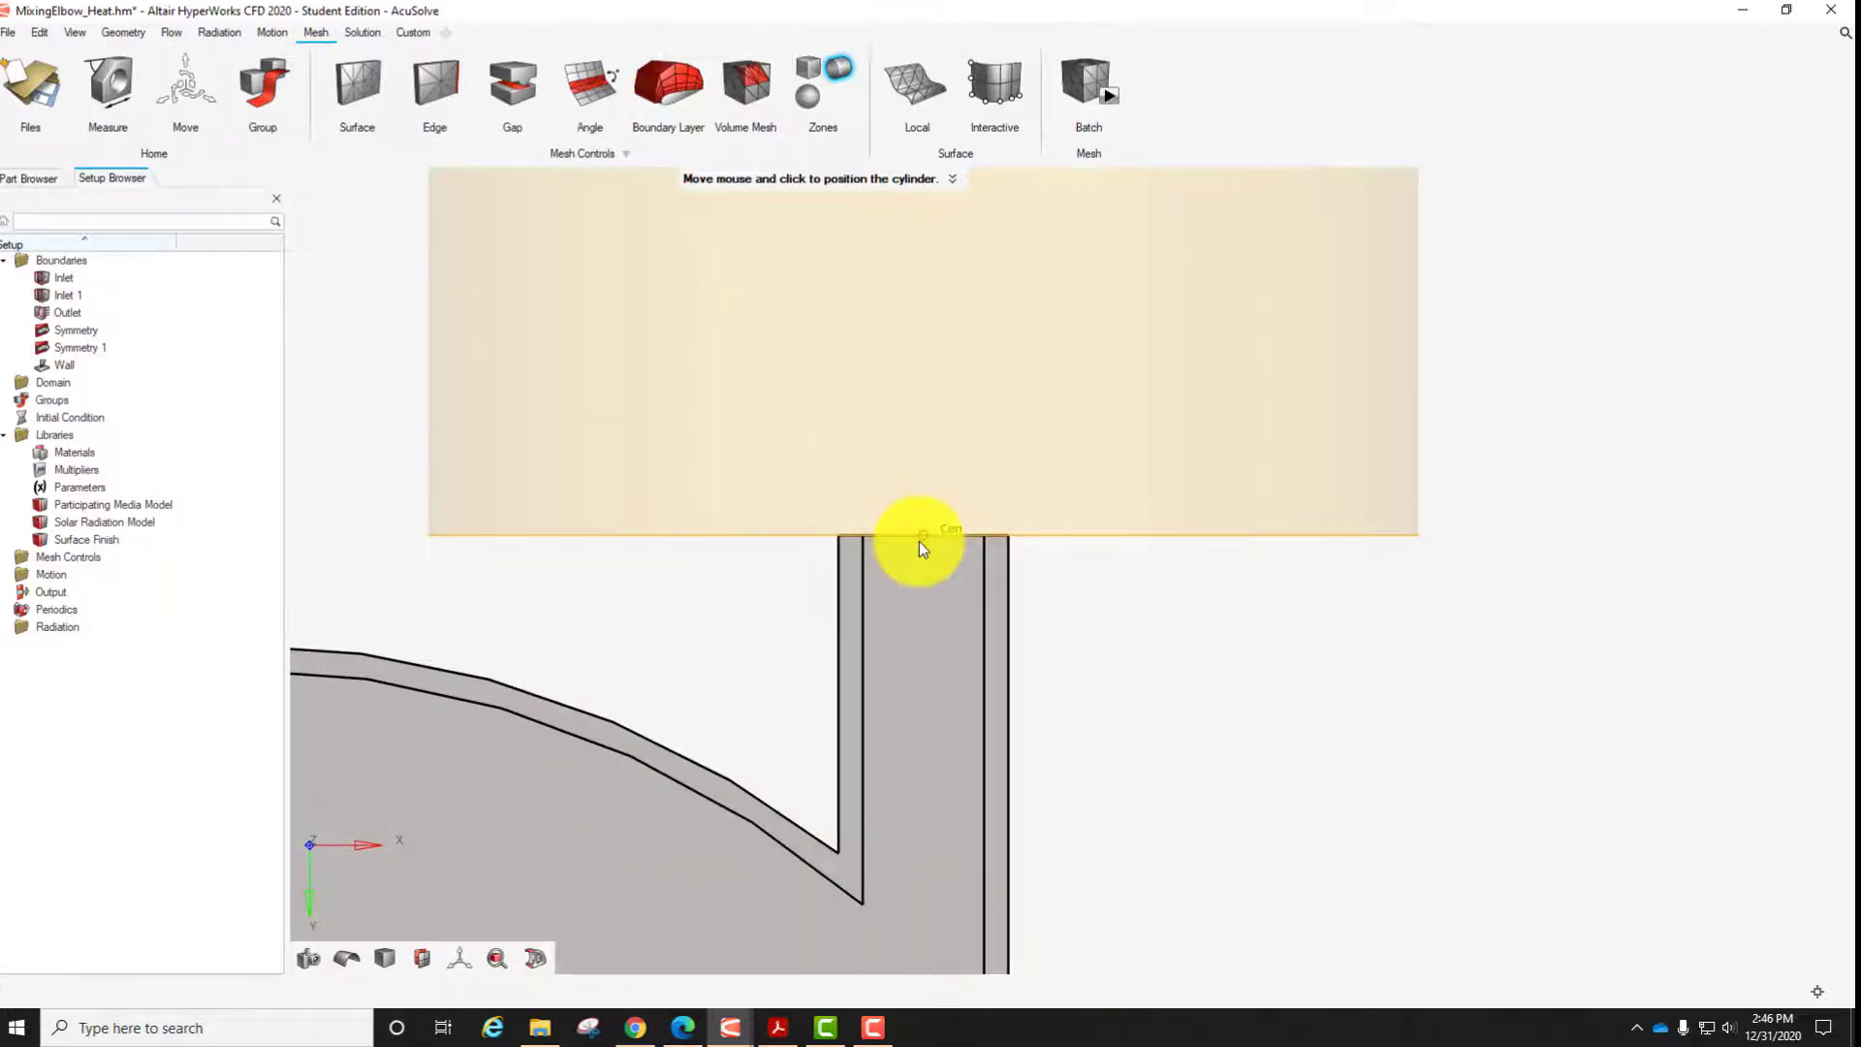
click(919, 540)
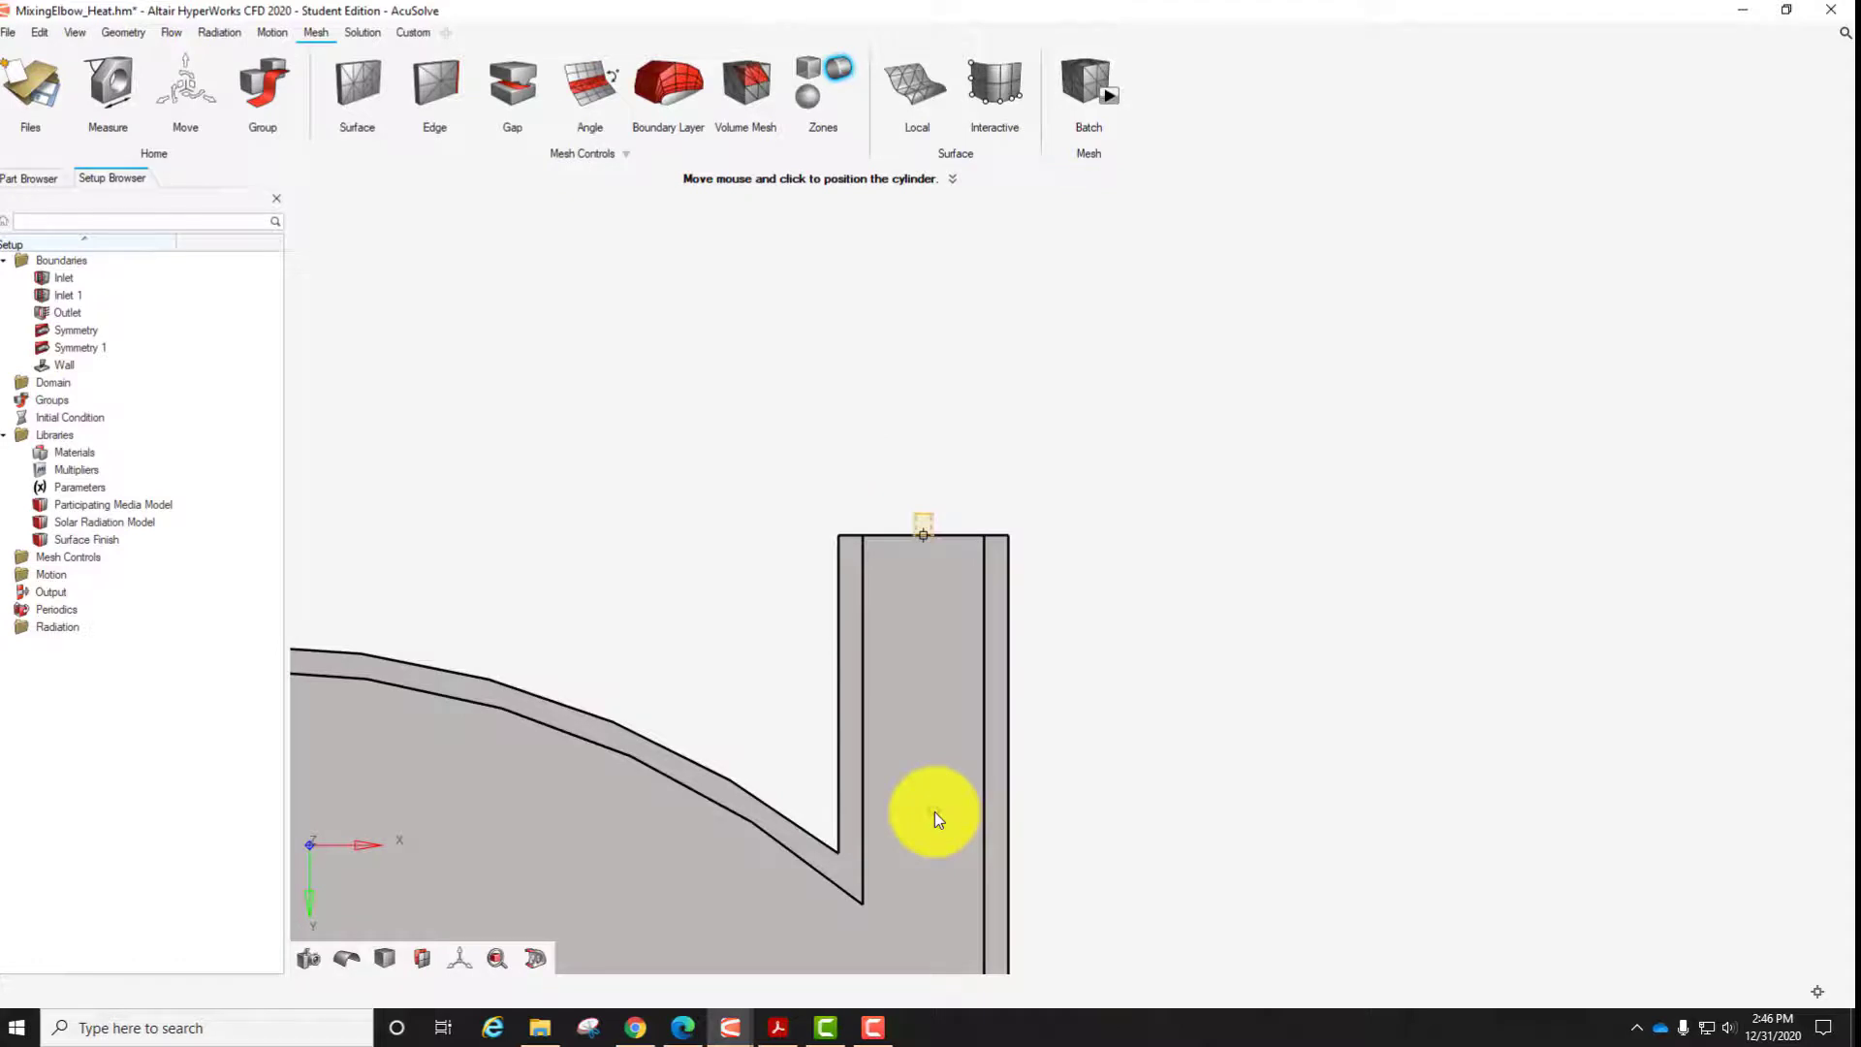
Finish the cylindrical refinement zone extending outward from the side branch's end, about 0.044 in radius and 0.088 high.
right_click(934, 811)
right_drag(1061, 823, 1105, 631)
scroll(1105, 631, up, 2)
scroll(1105, 631, down, 5)
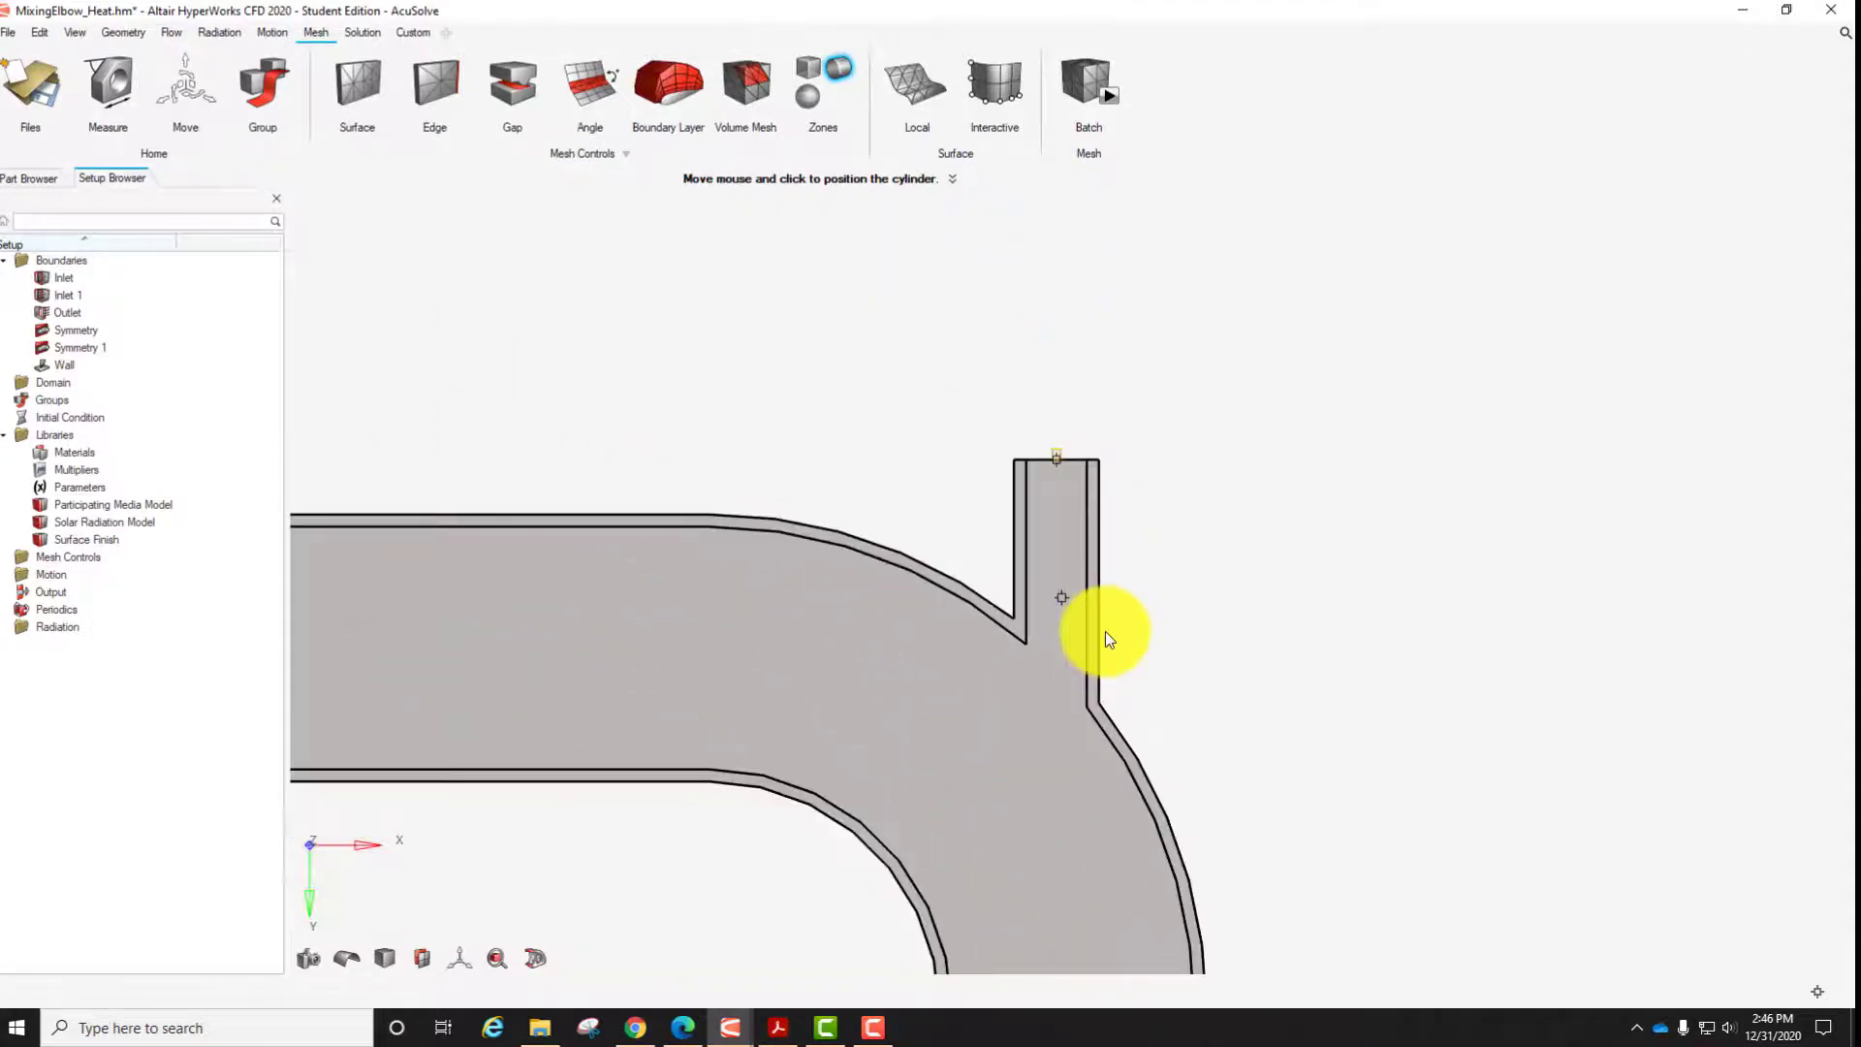
click(1089, 444)
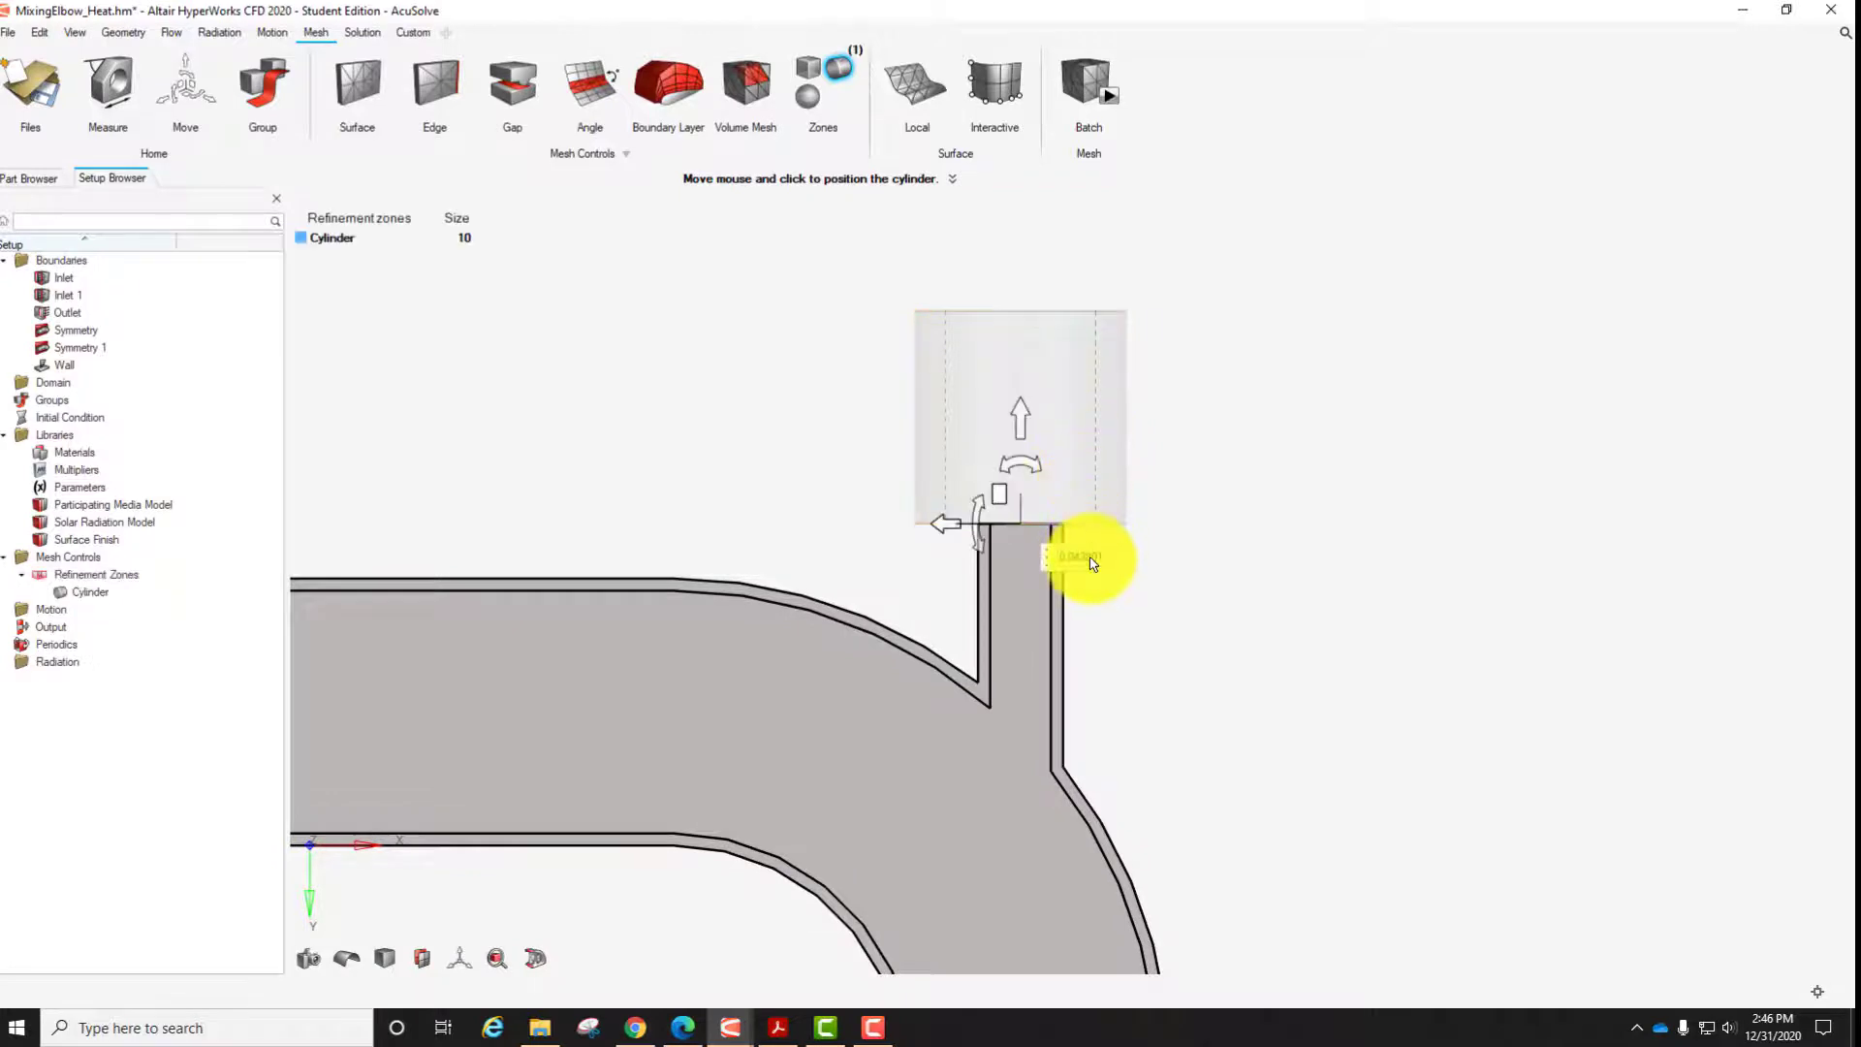
click(1190, 516)
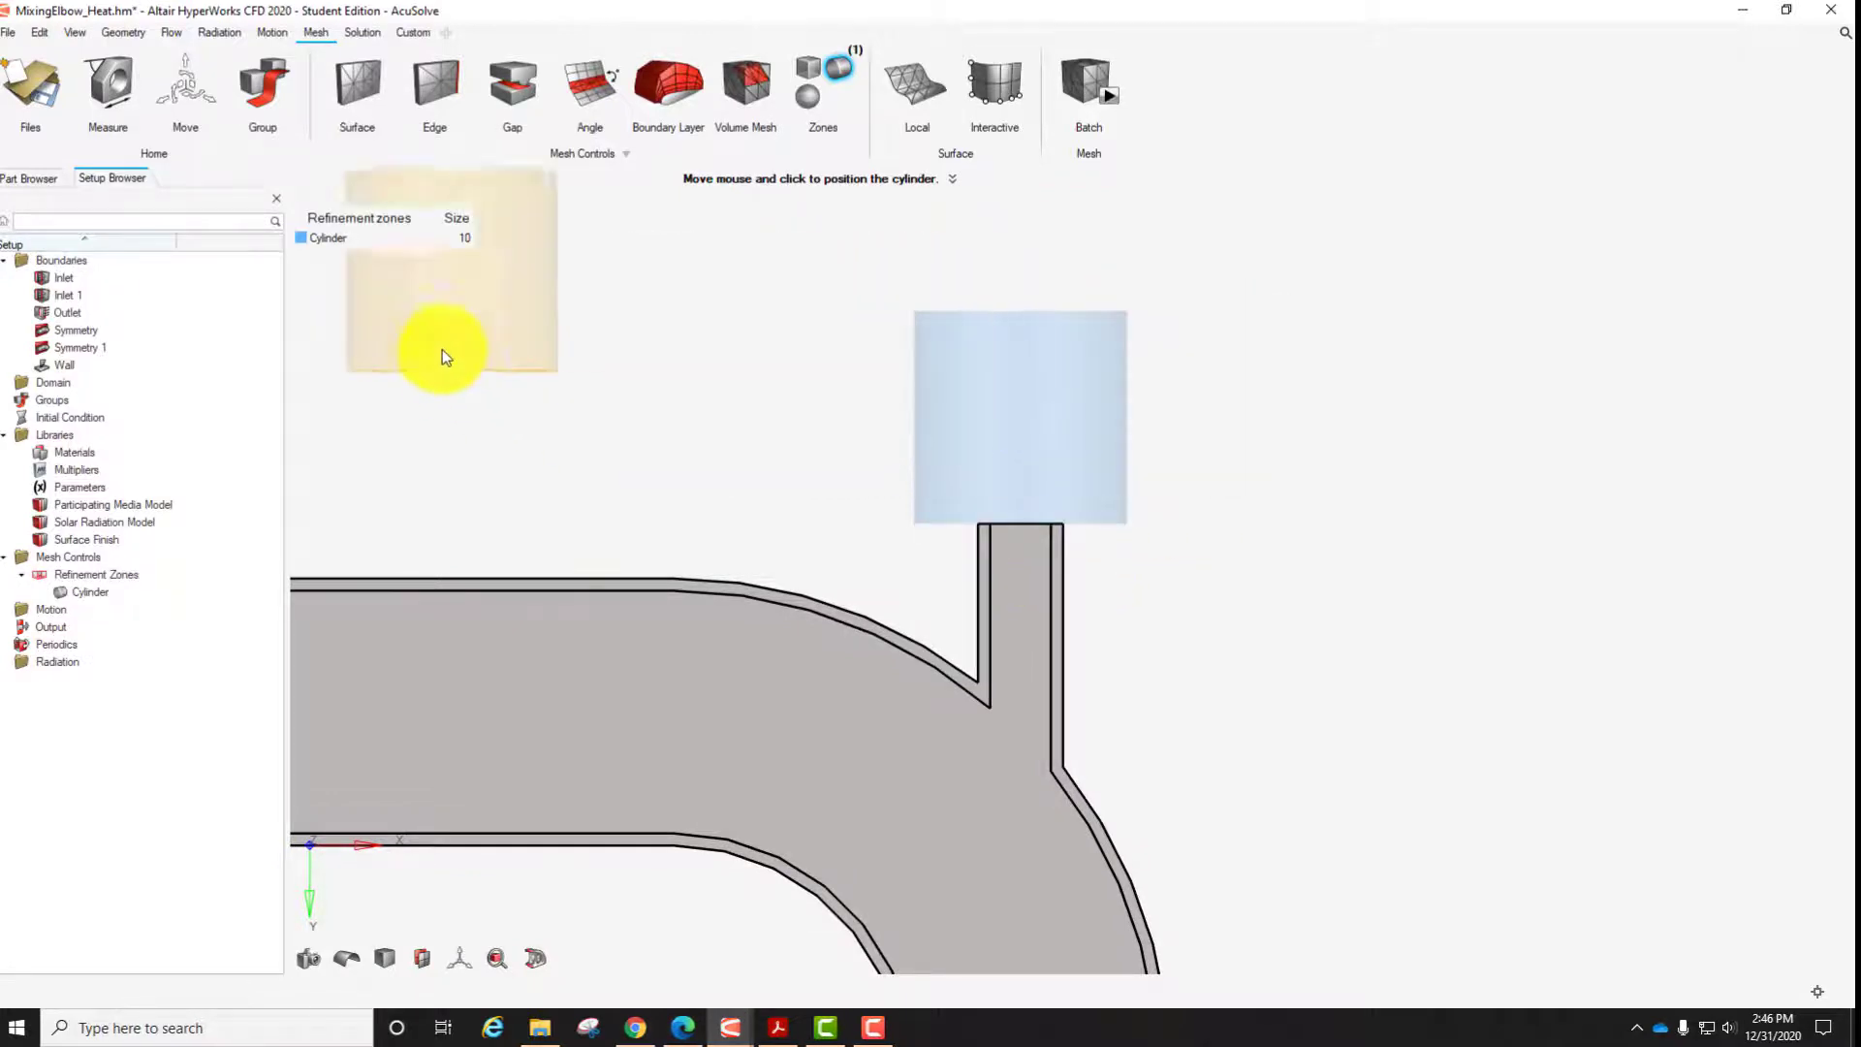
right_click(367, 312)
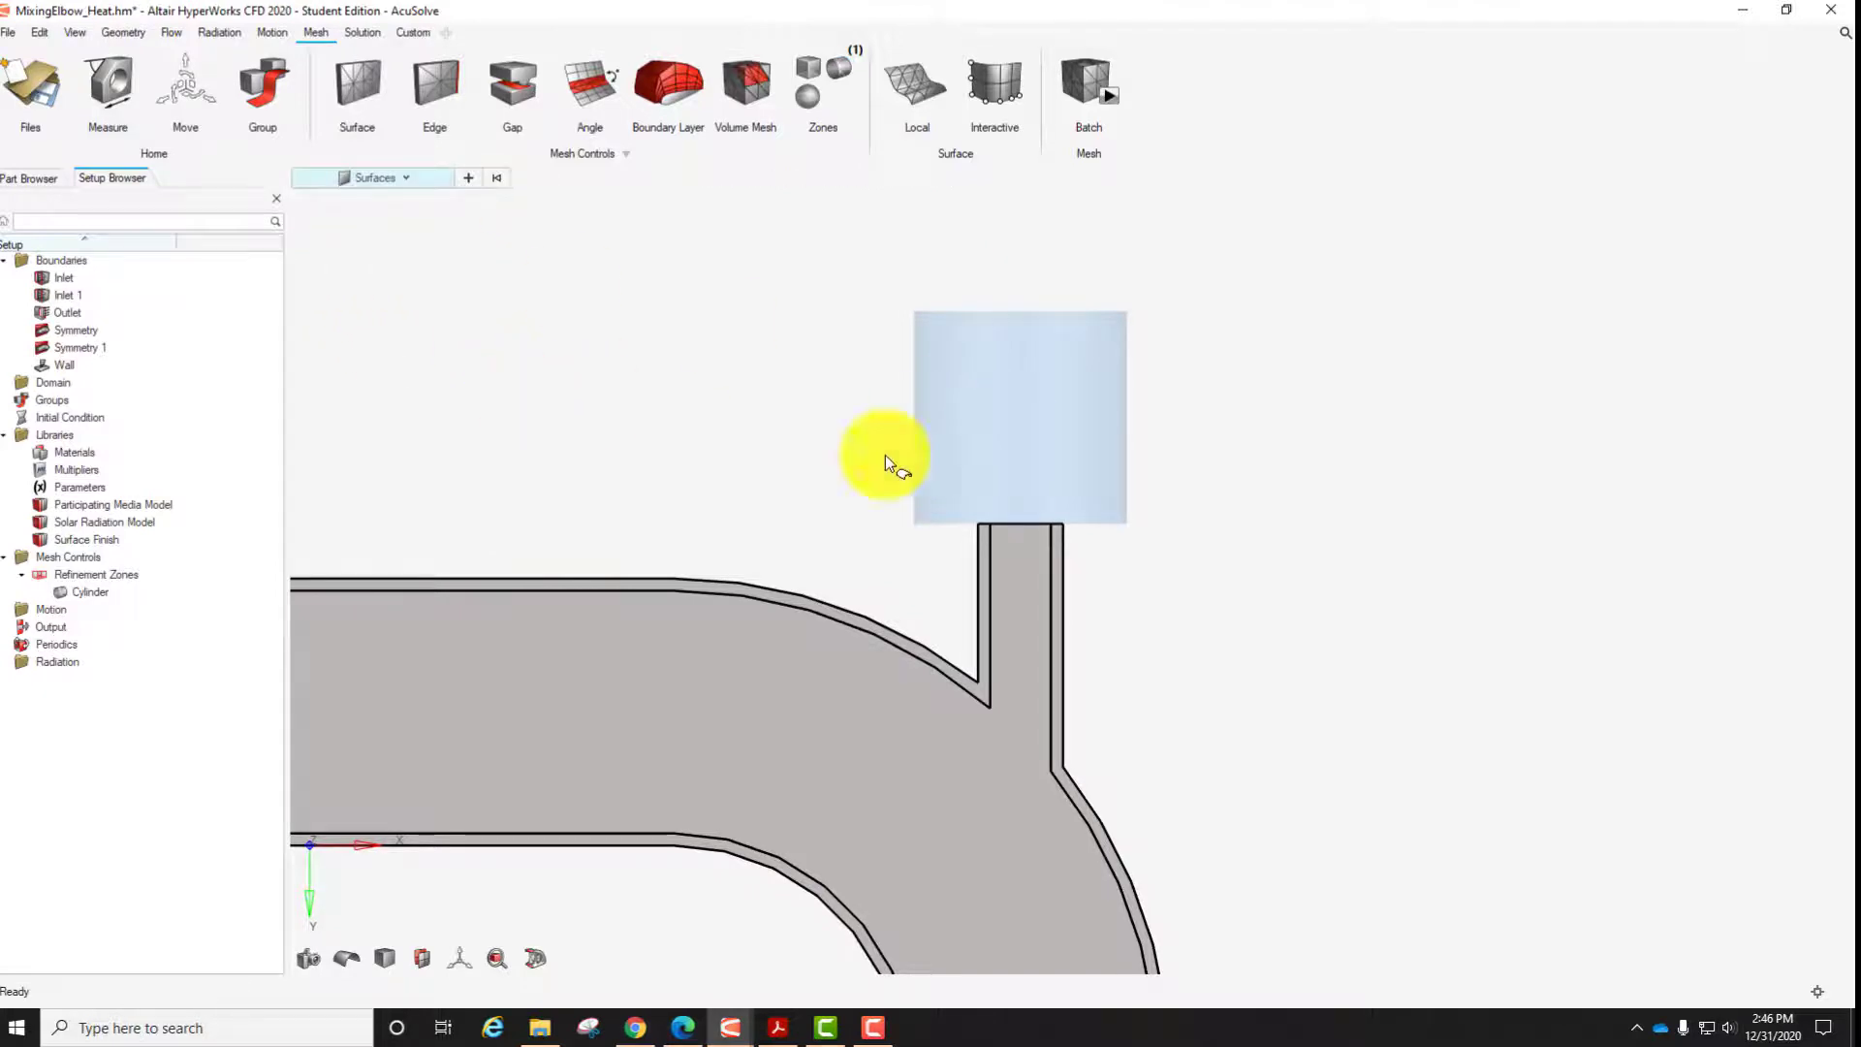
Edit the cylindrical refinement zone and set its mesh size to 0.002.
right_click(98, 602)
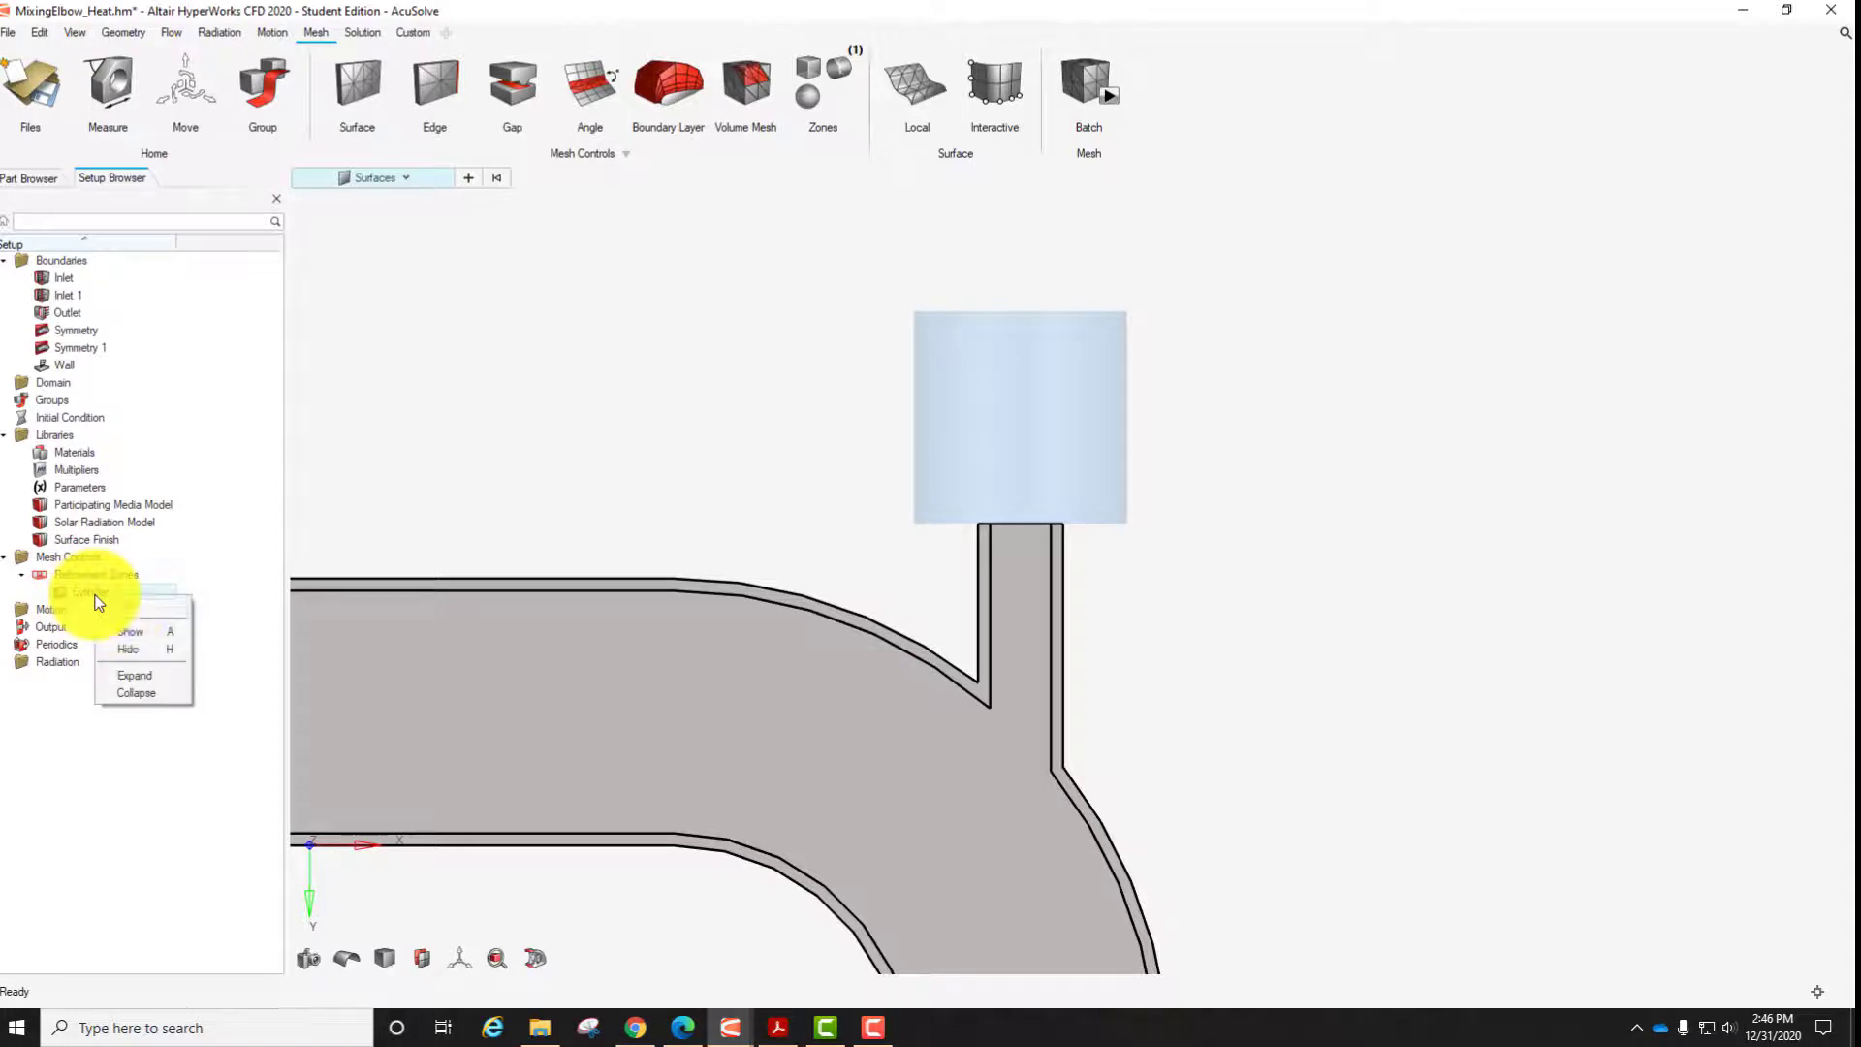
click(124, 618)
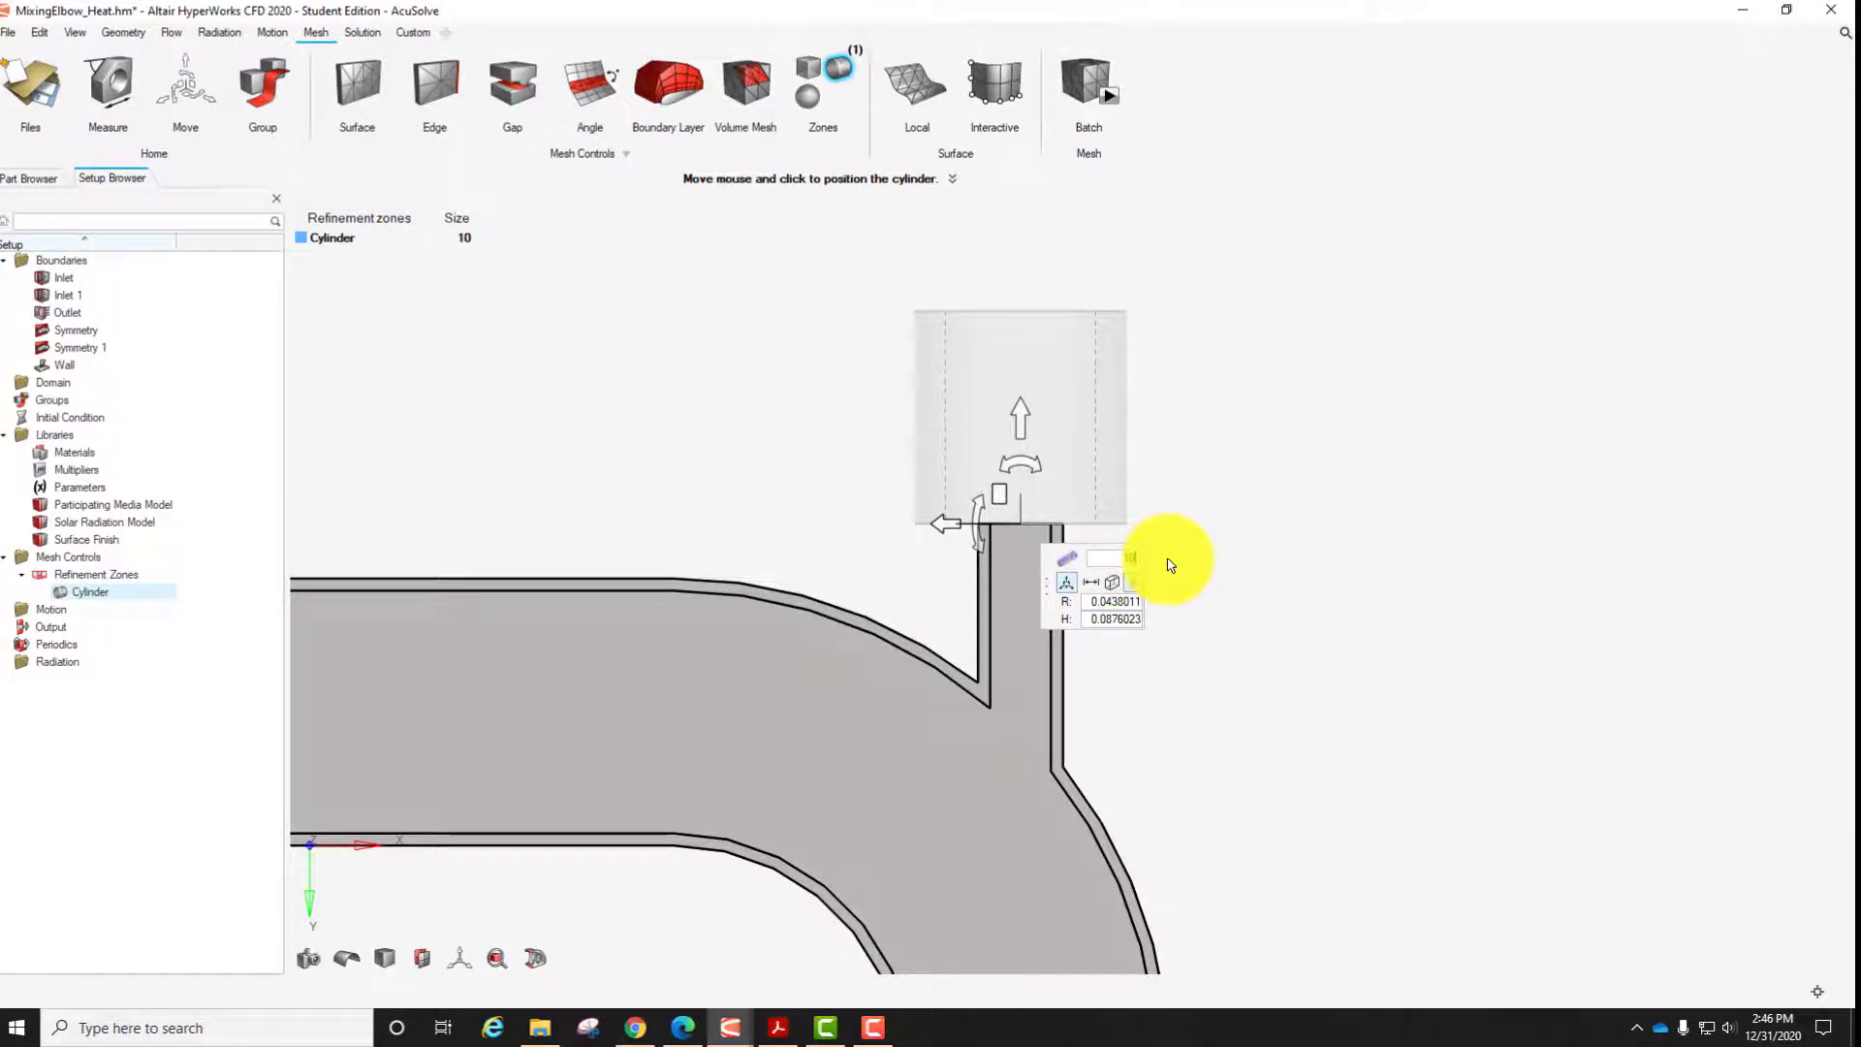
key(Return)
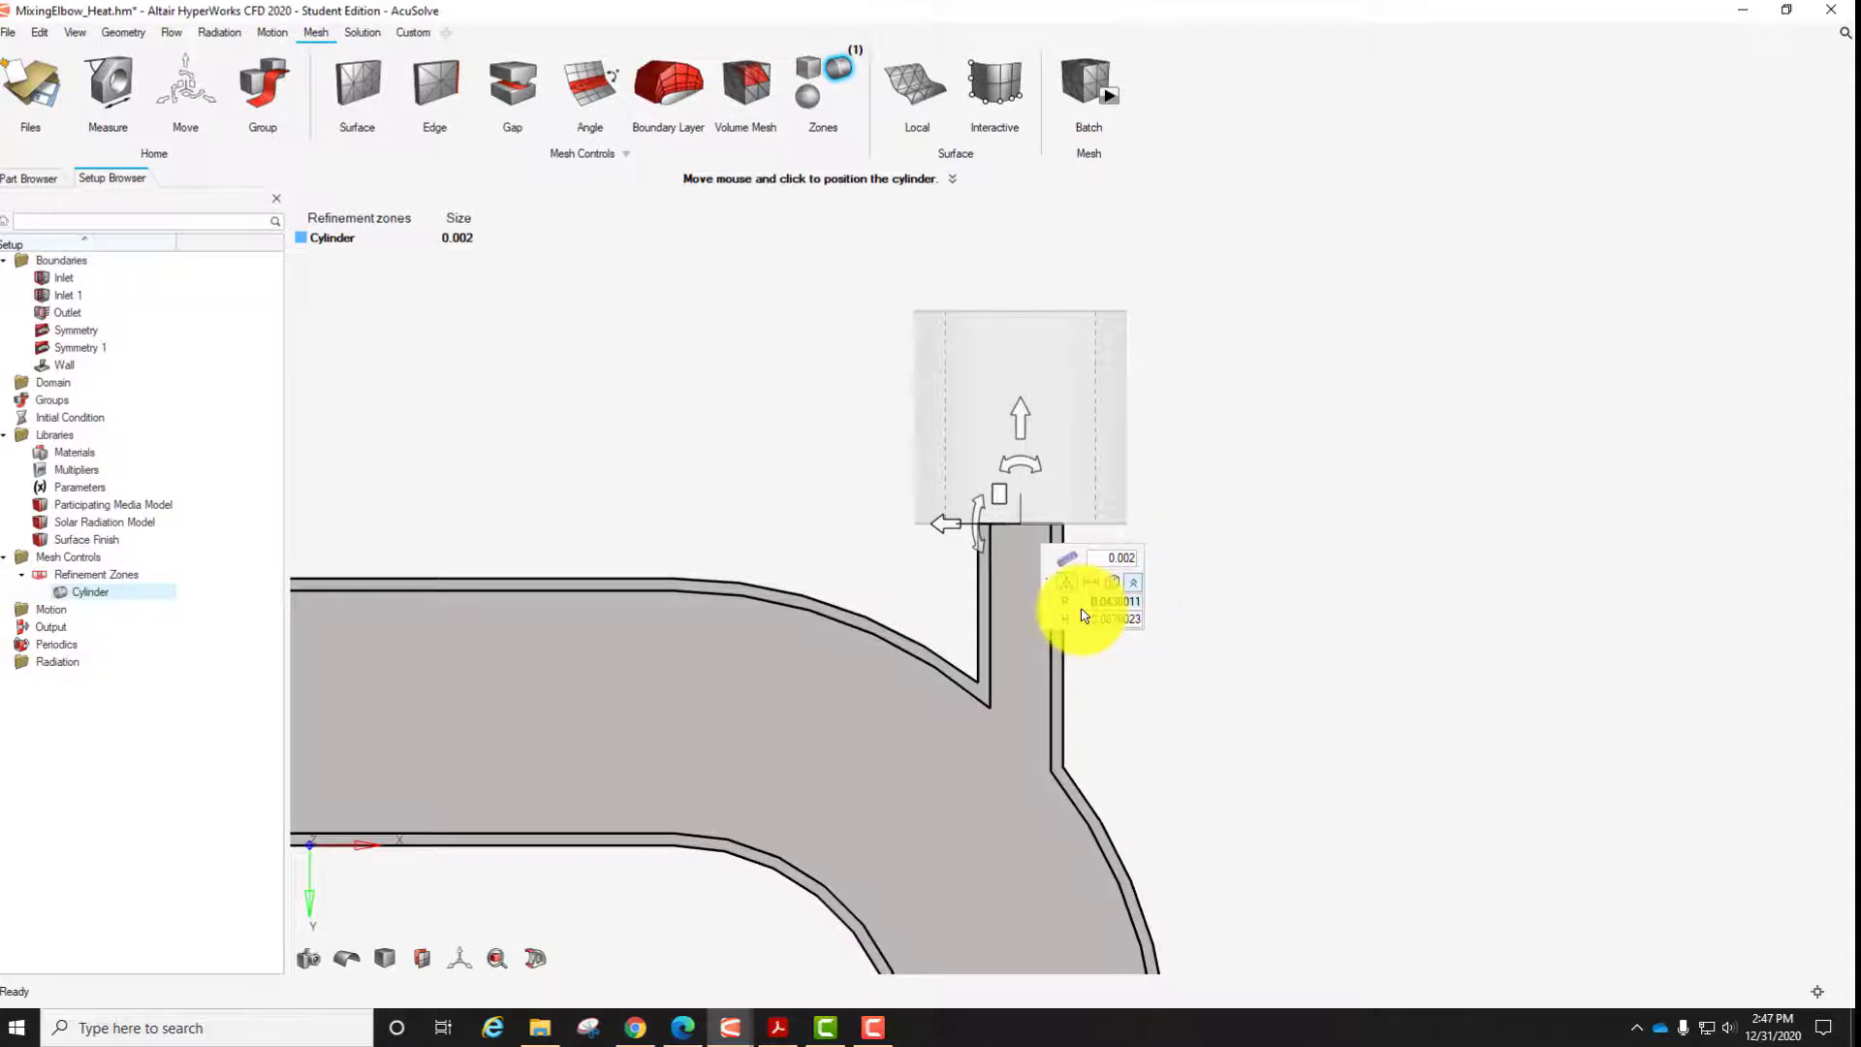
Set the cylindrical refinement zone's radius to 0.03 and its height to 0.207.
text(0)
text(.00)
text(3)
drag(1140, 623, 1093, 624)
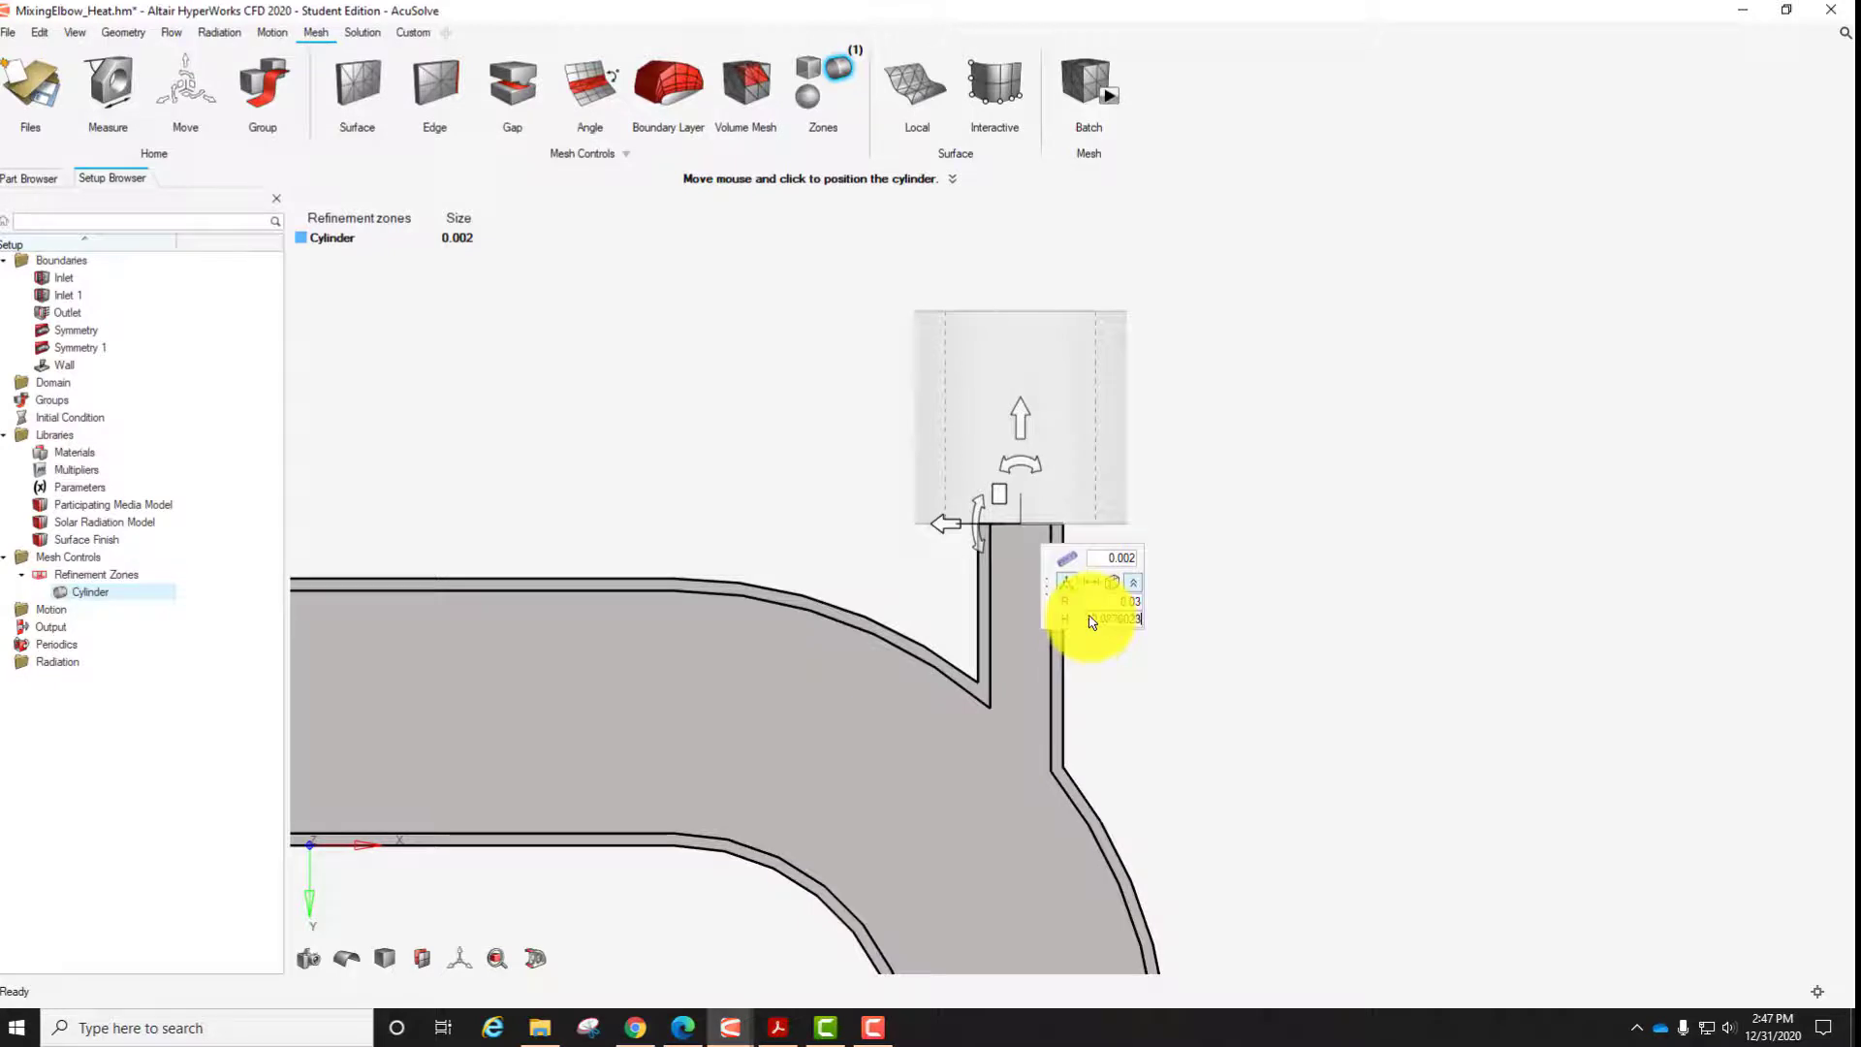
text(0.207)
key(Return)
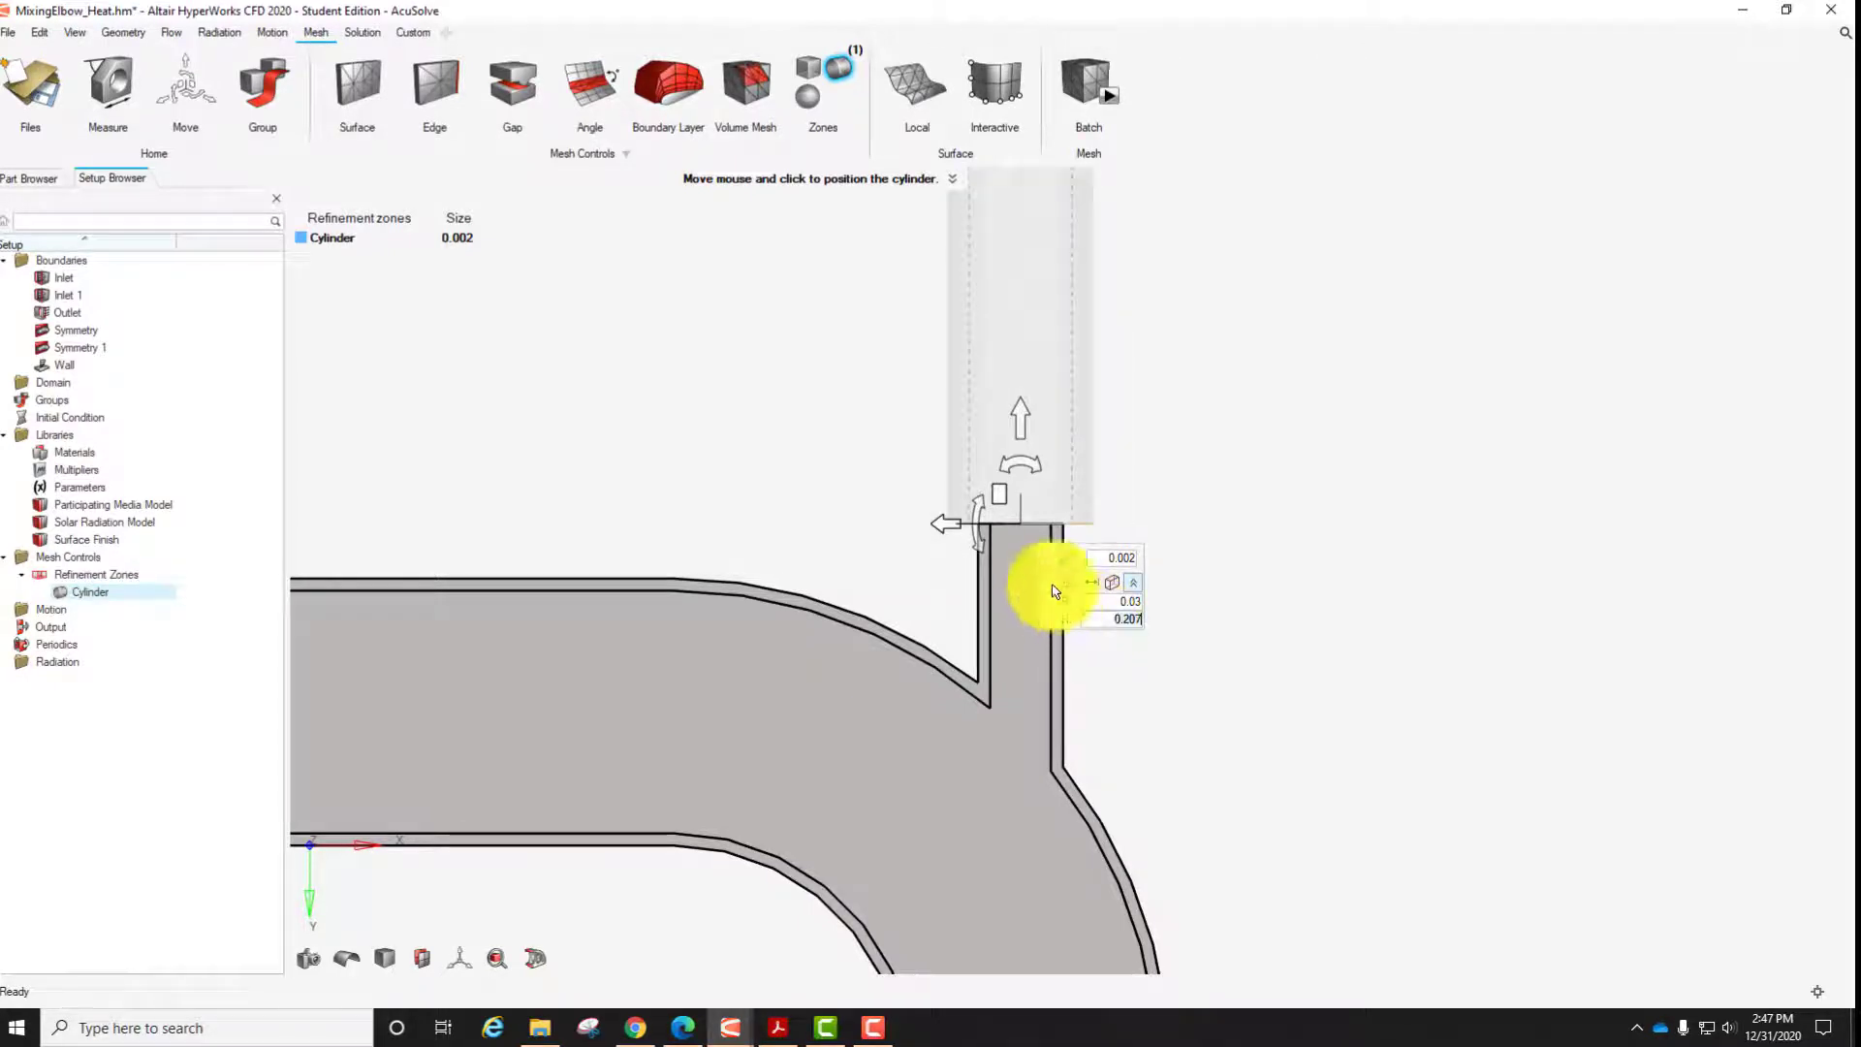
Move the refinement cylinder along the Y axis into the elbow so that it spans the side-branch junction.
scroll(1195, 496, down, 3)
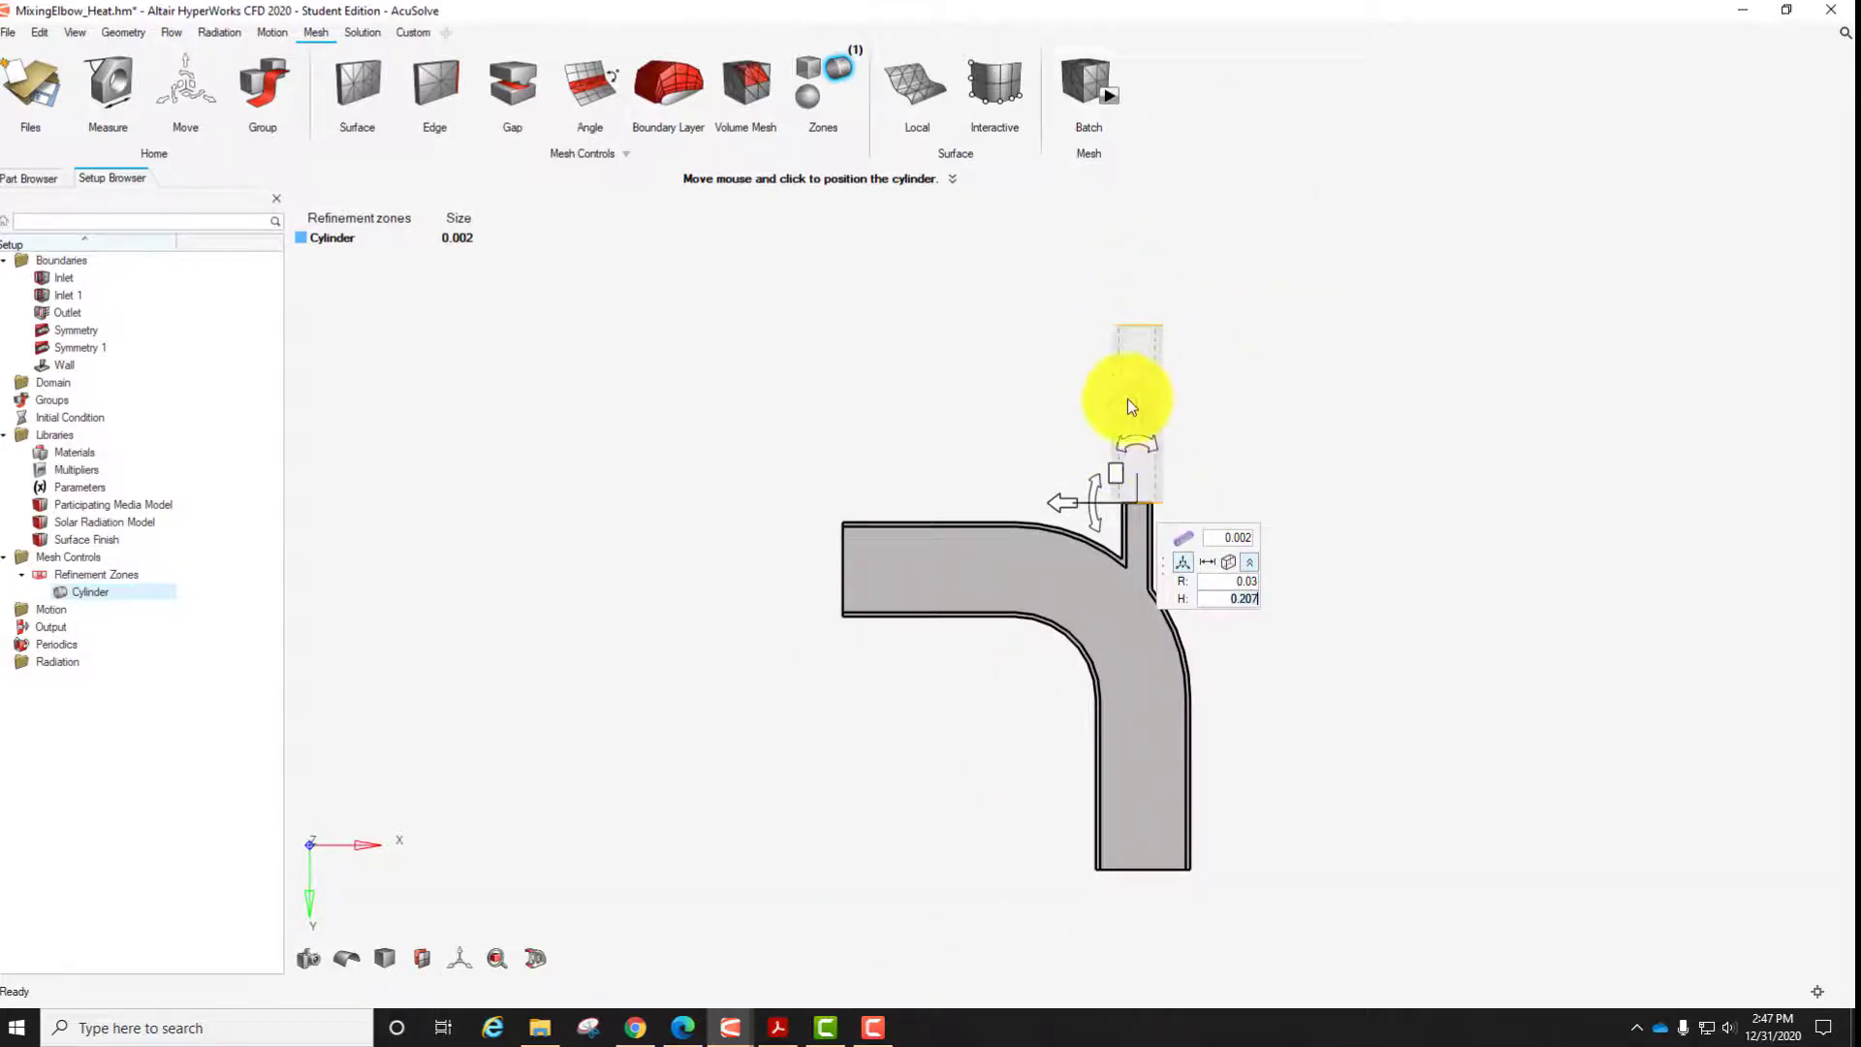
drag(1138, 384, 1138, 679)
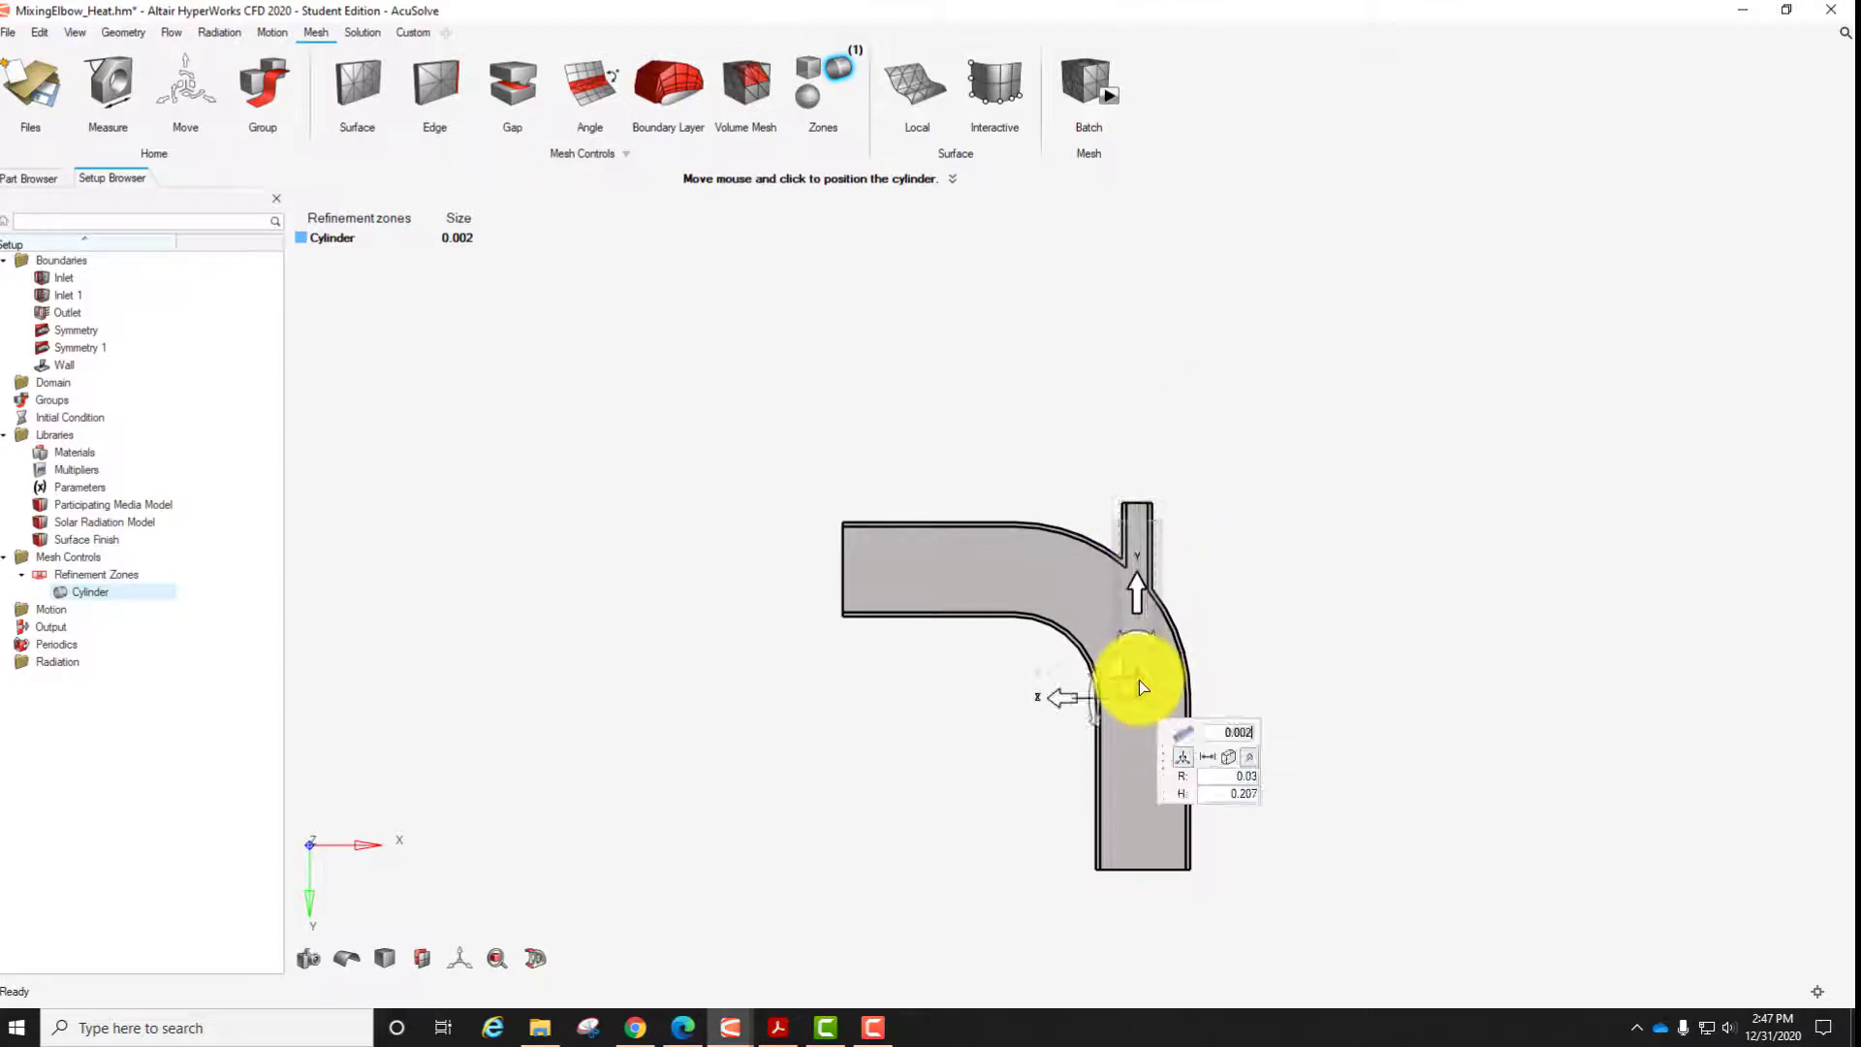
click(1136, 583)
drag(1136, 583, 1143, 679)
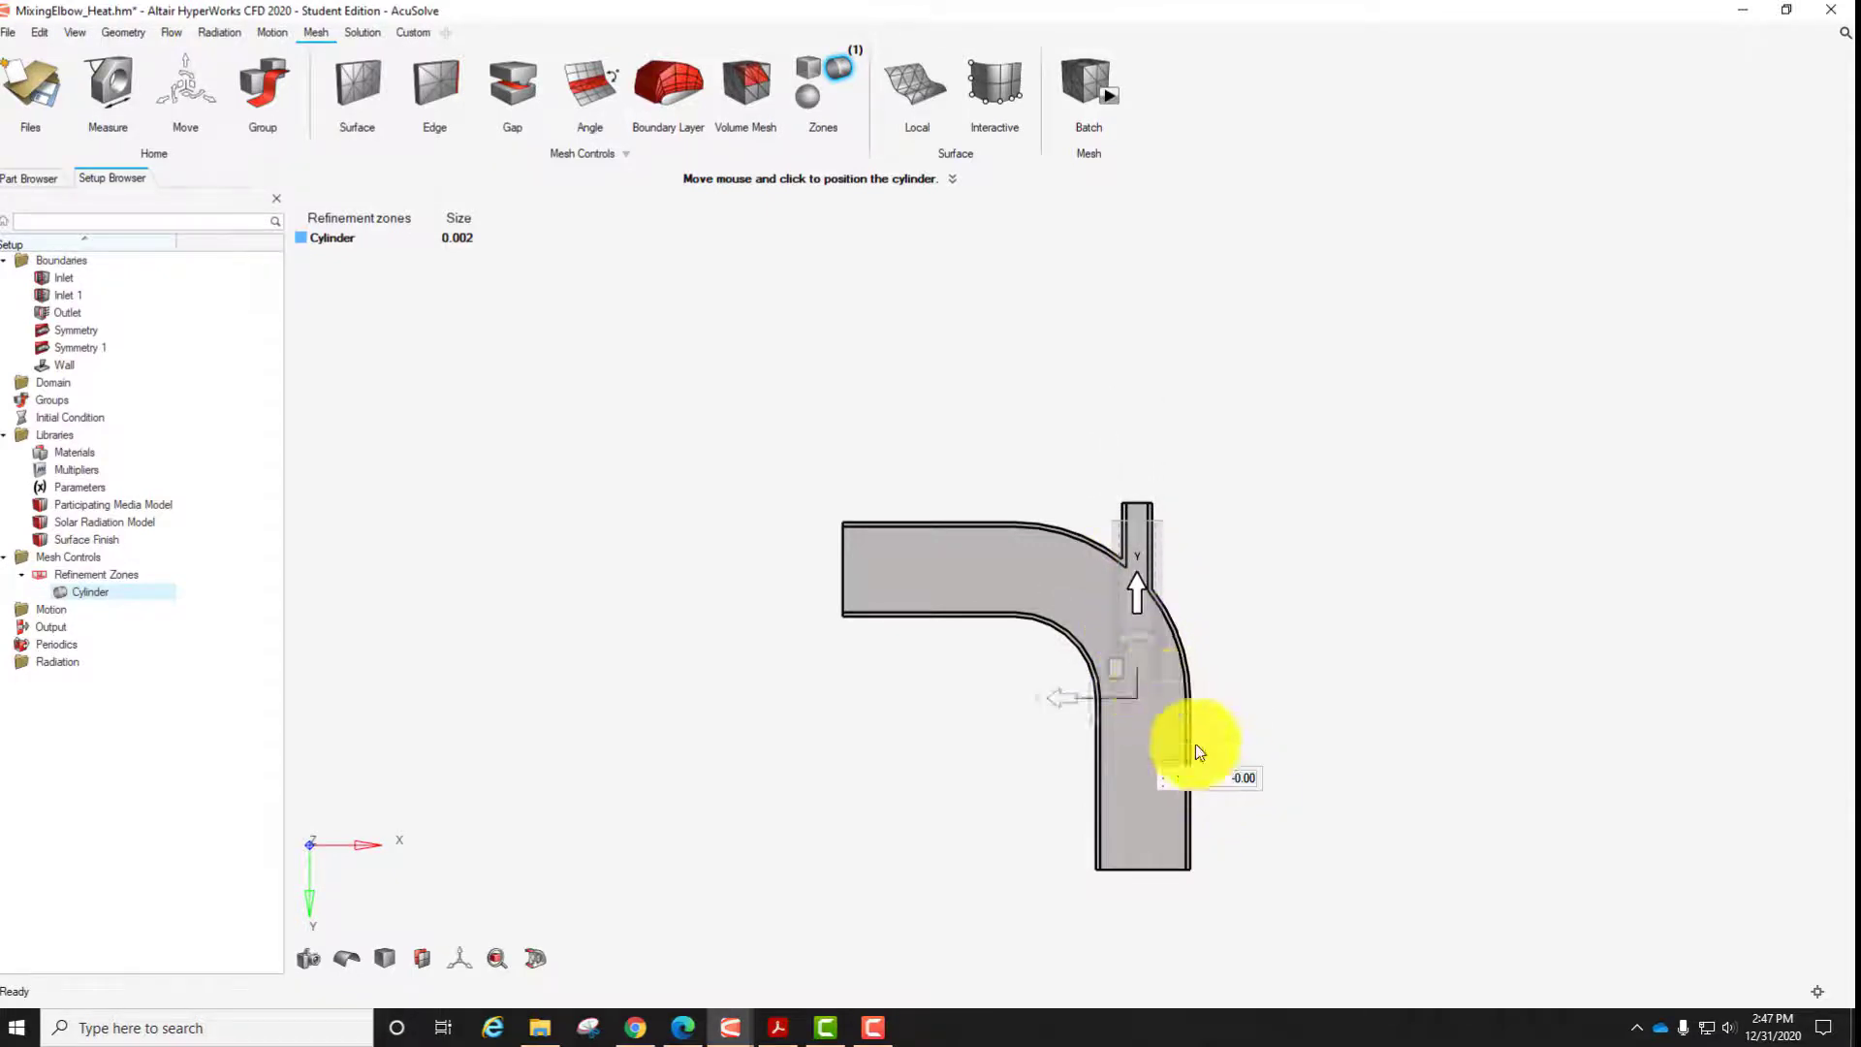
Shift the refinement cylinder by 0.207 along the Y axis.
scroll(1195, 743, down, 2)
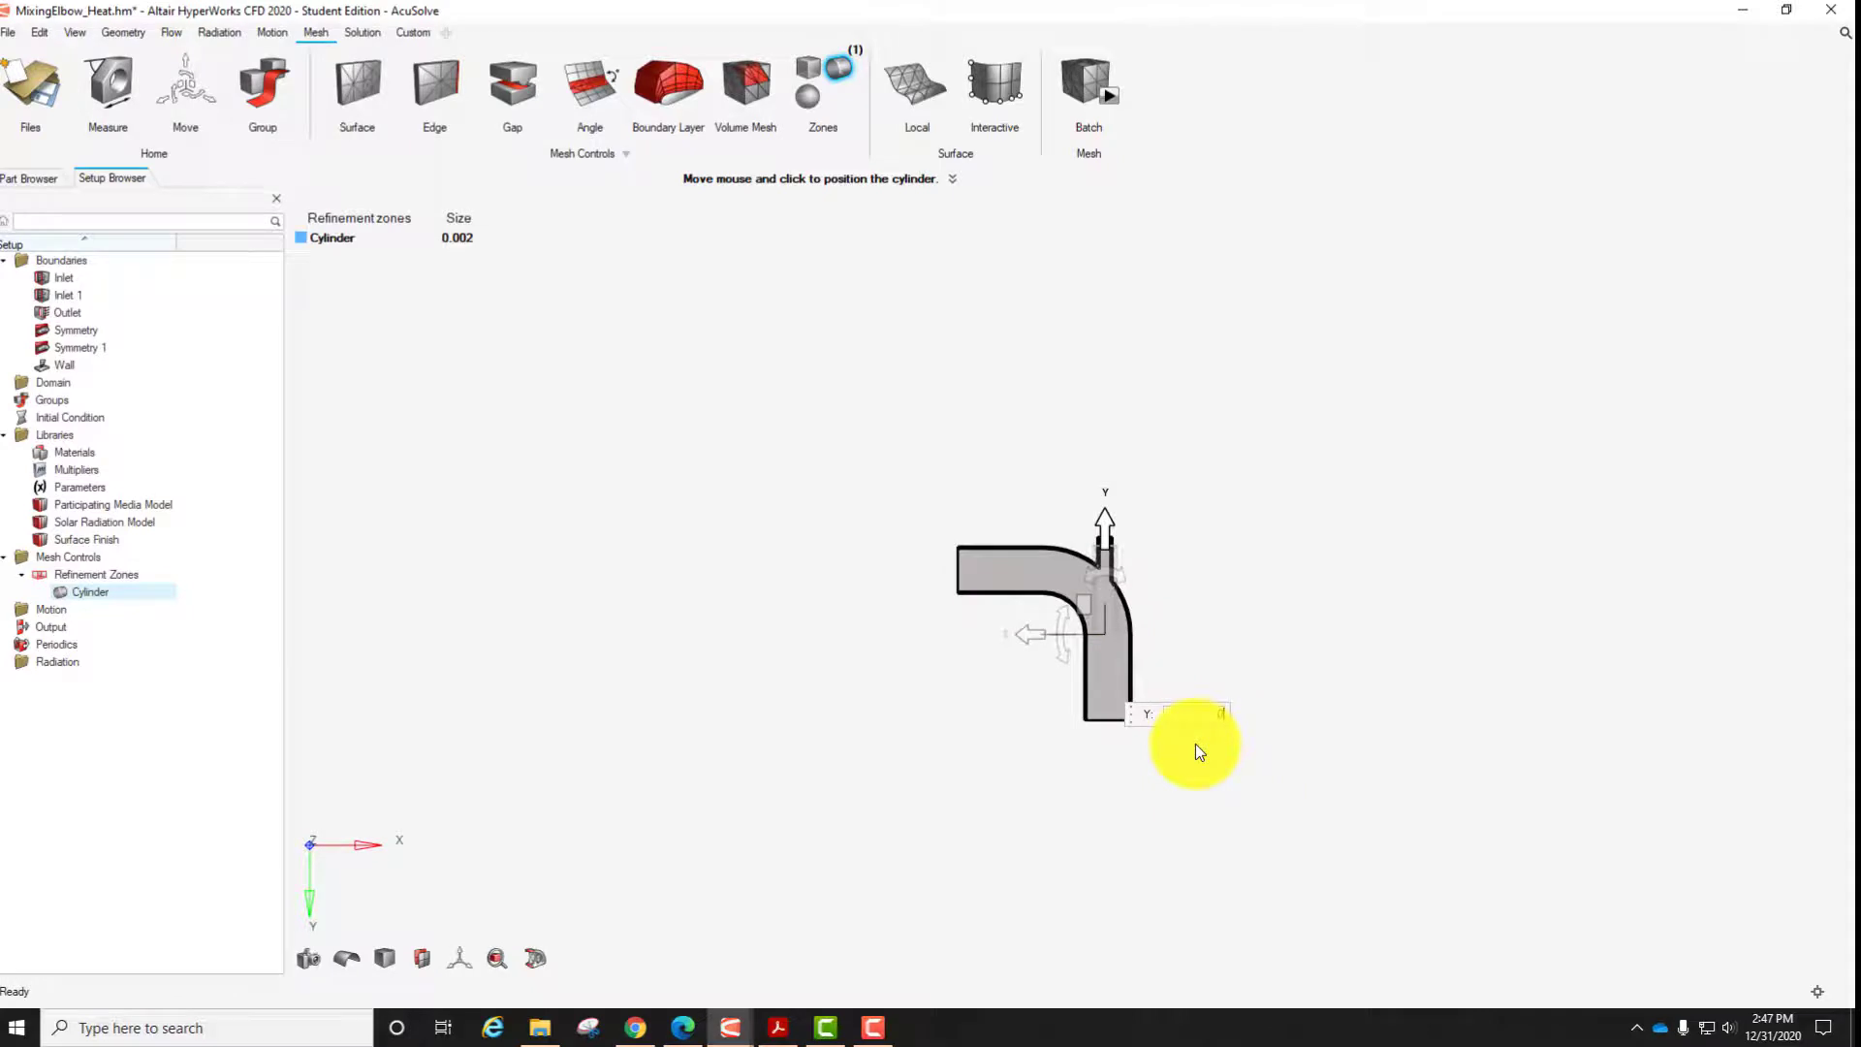
text(0.207)
key(Return)
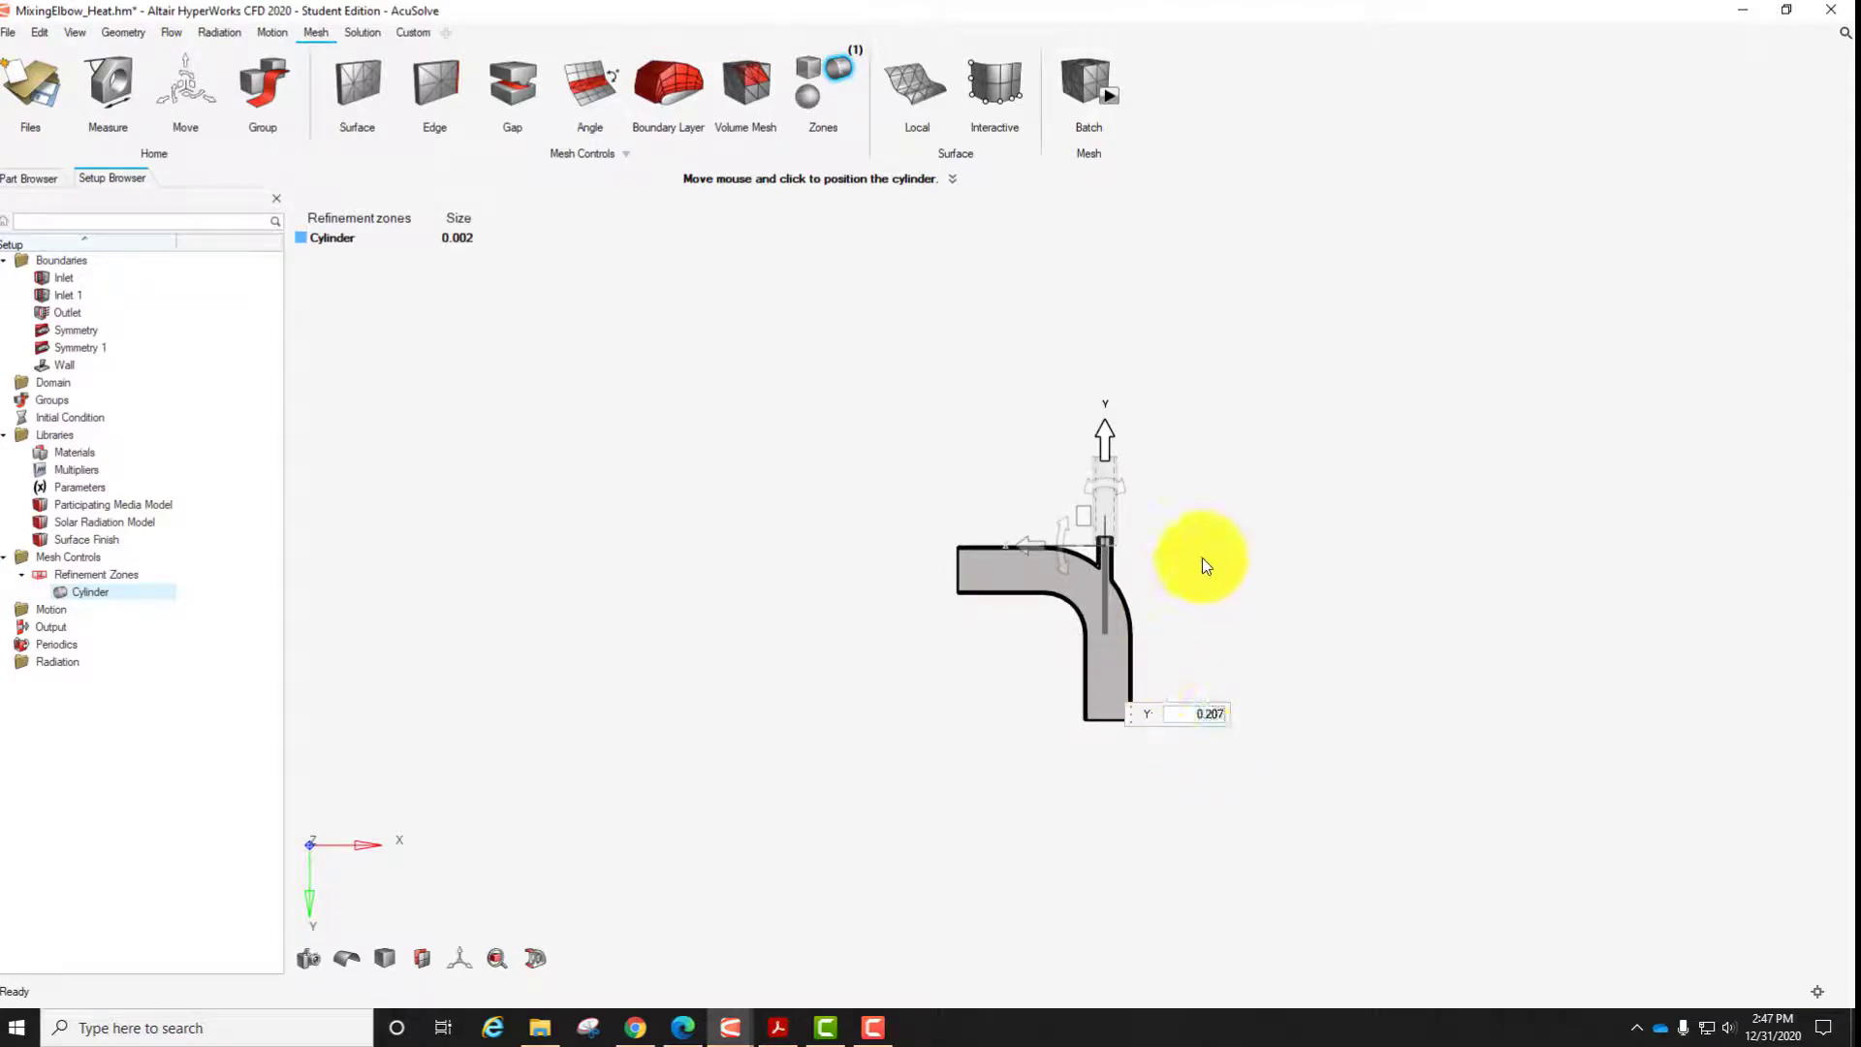
right_drag(1154, 565, 996, 515)
scroll(997, 515, up, 3)
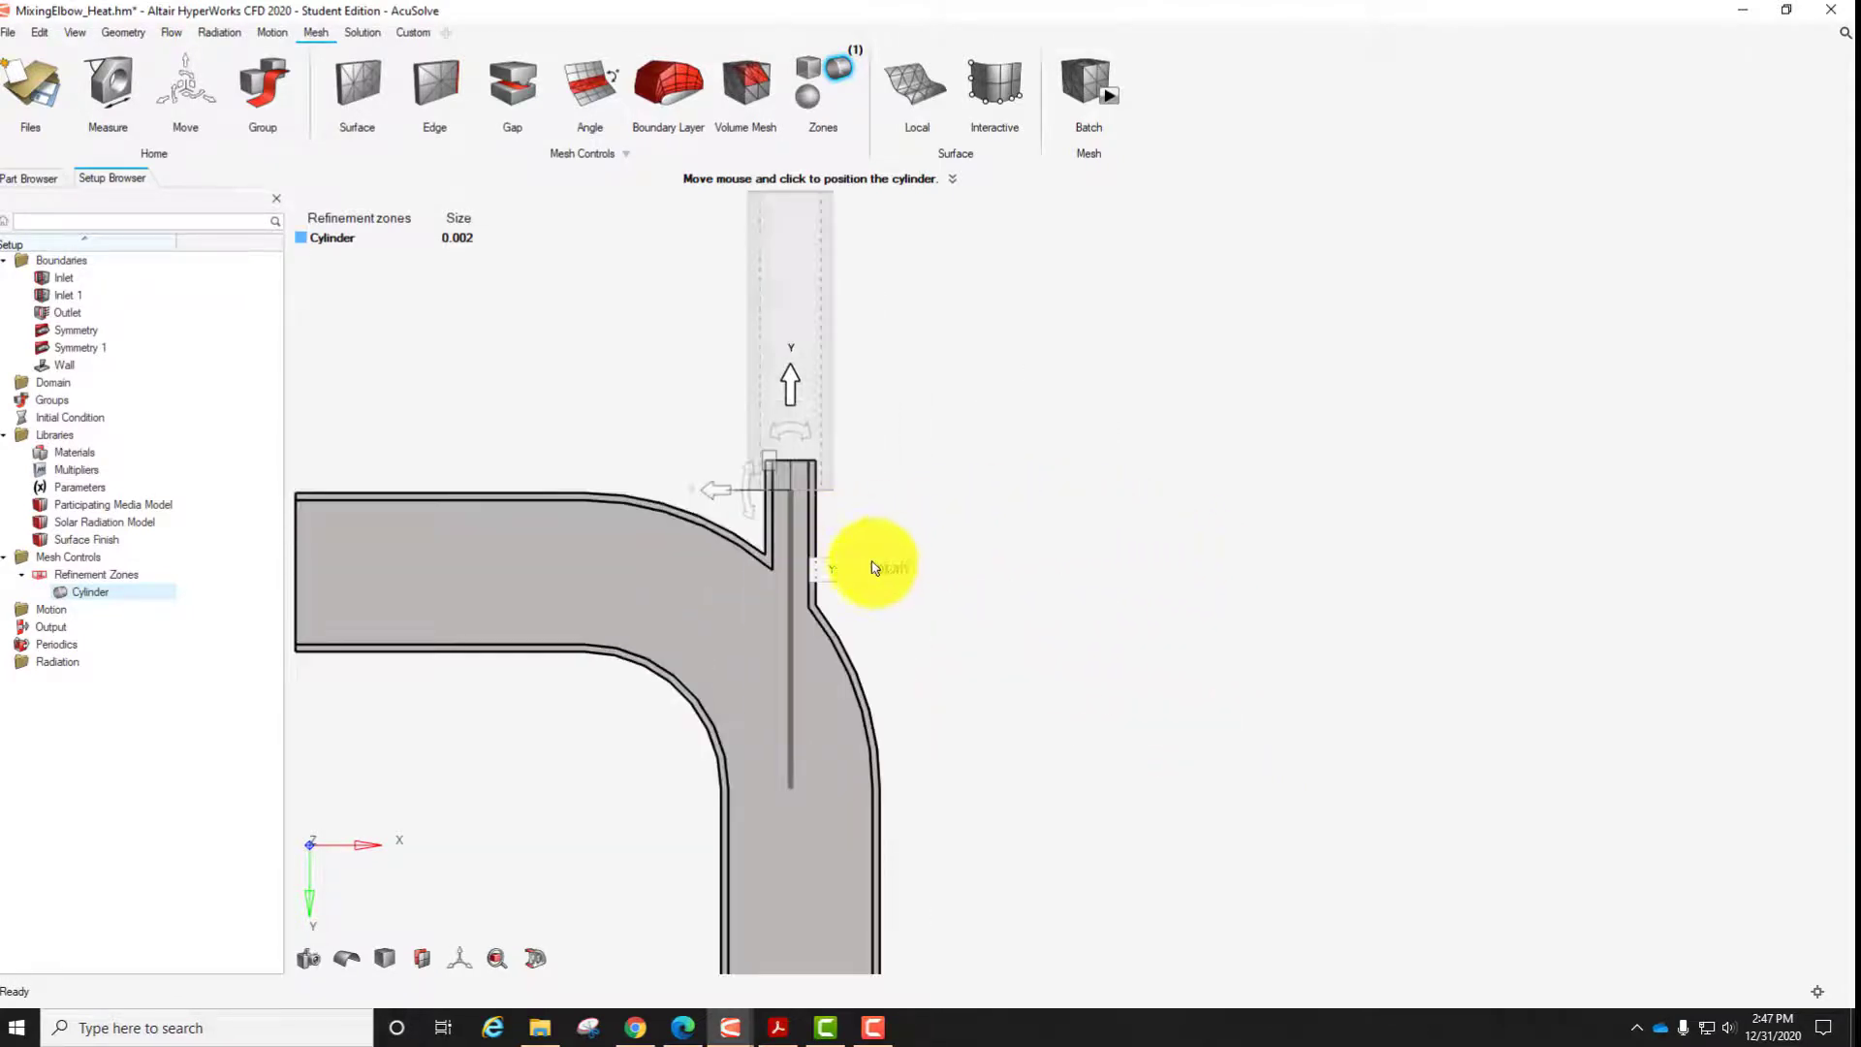
right_drag(883, 627, 1032, 687)
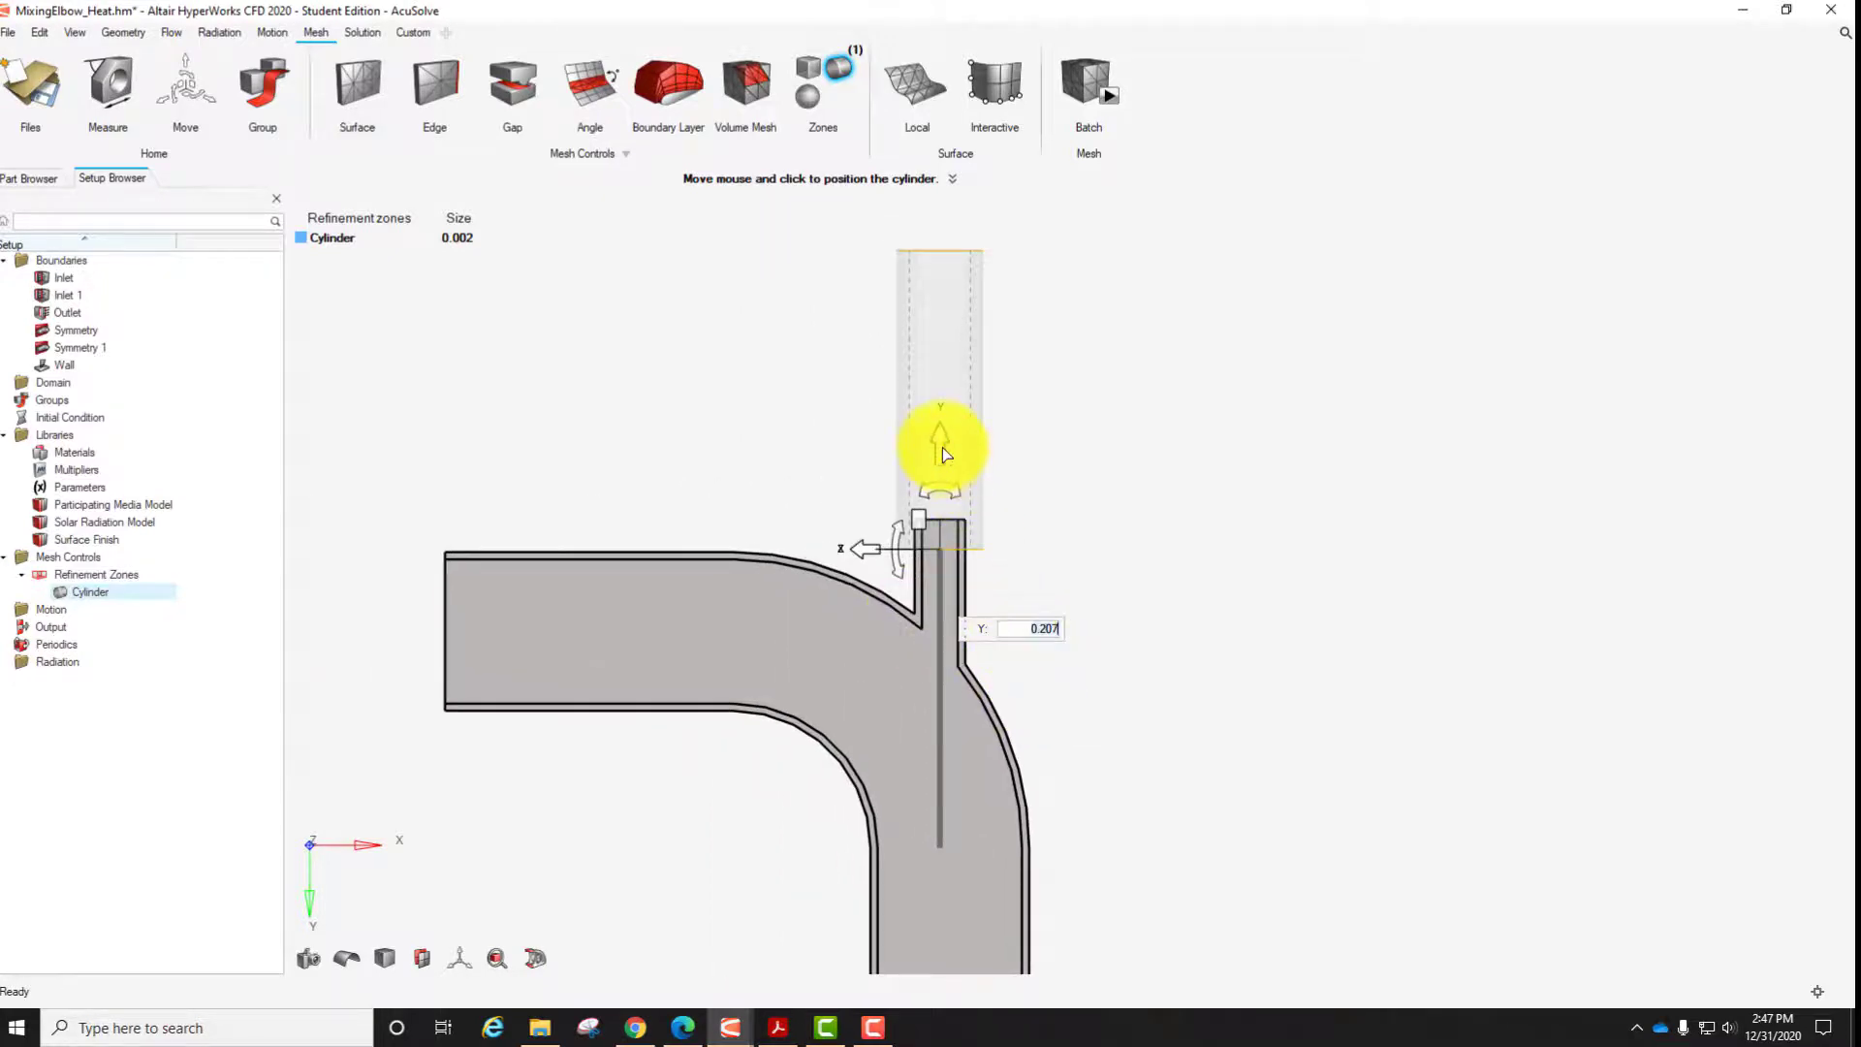
Shift the refinement cylinder by -0.207 along the Y axis so that it encloses the side branch and its junction.
text(0.02)
drag(942, 445, 925, 632)
key(Return)
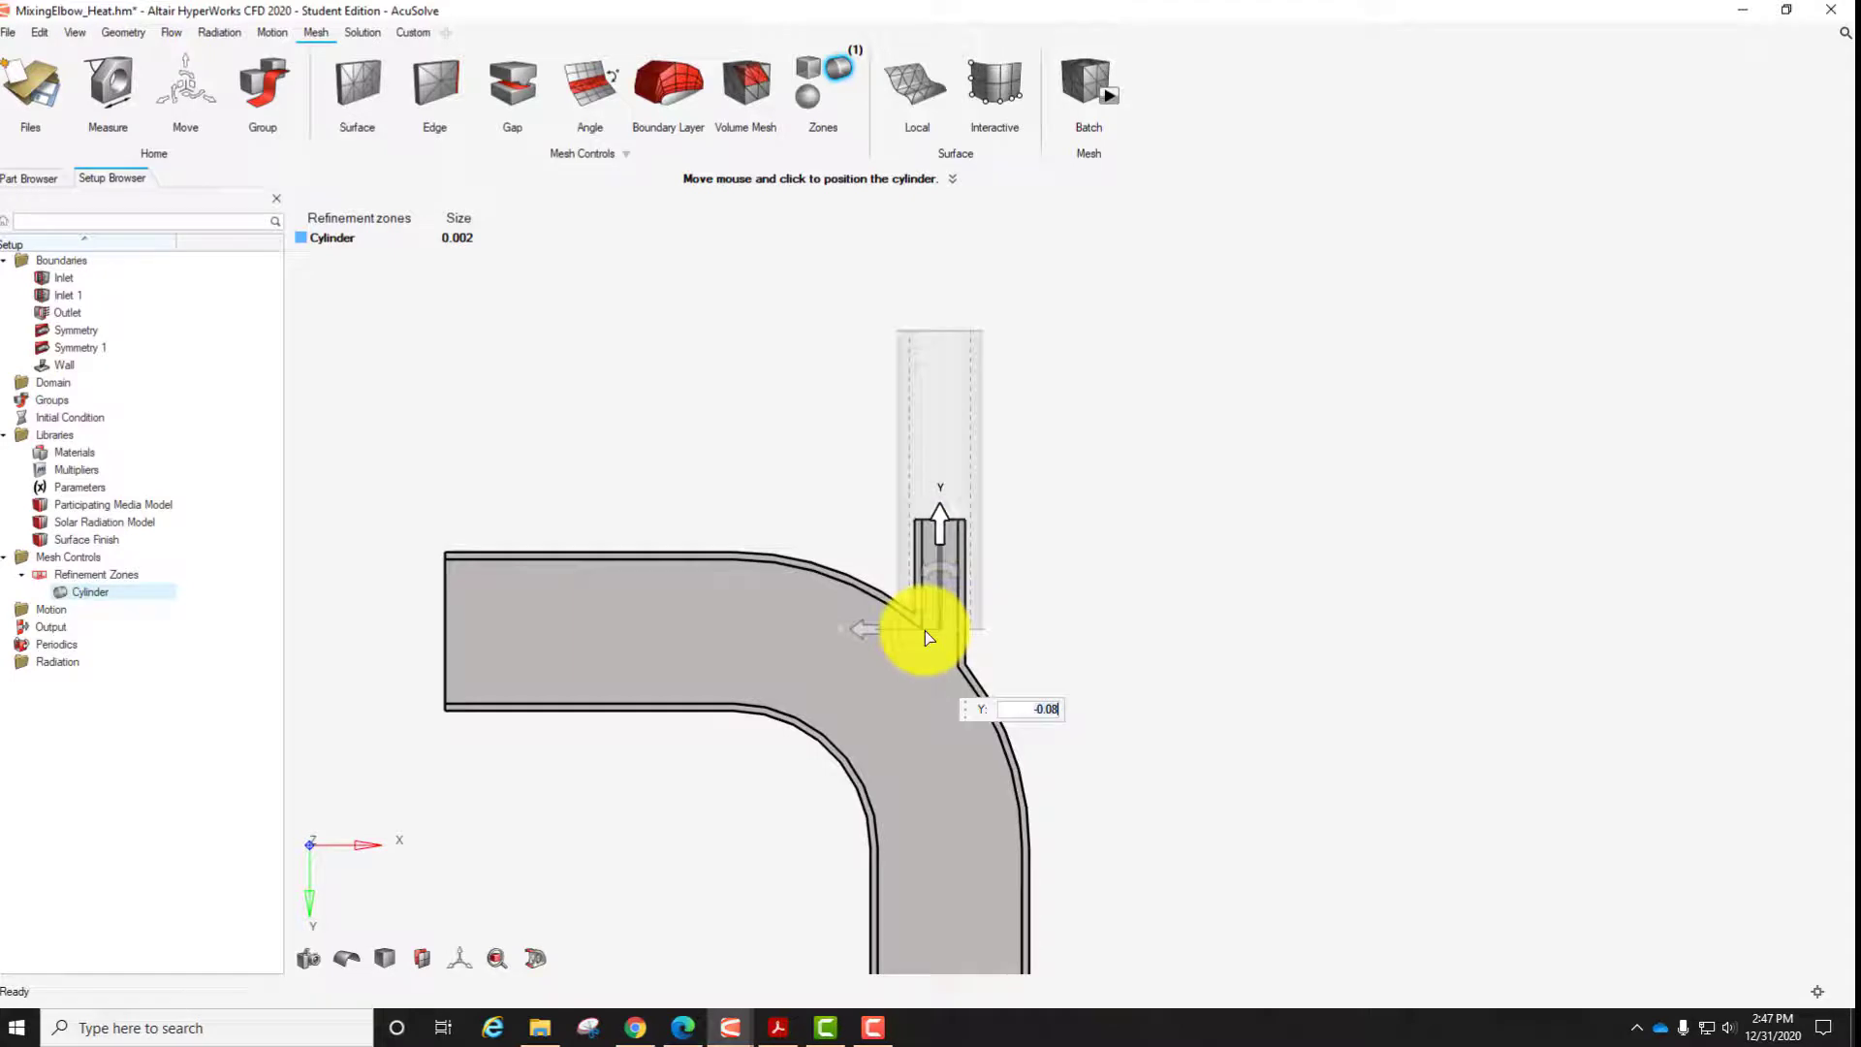
key(BackSpace)
key(BackSpace)
key(BackSpace)
key(BackSpace)
key(BackSpace)
text(-0.207)
key(Return)
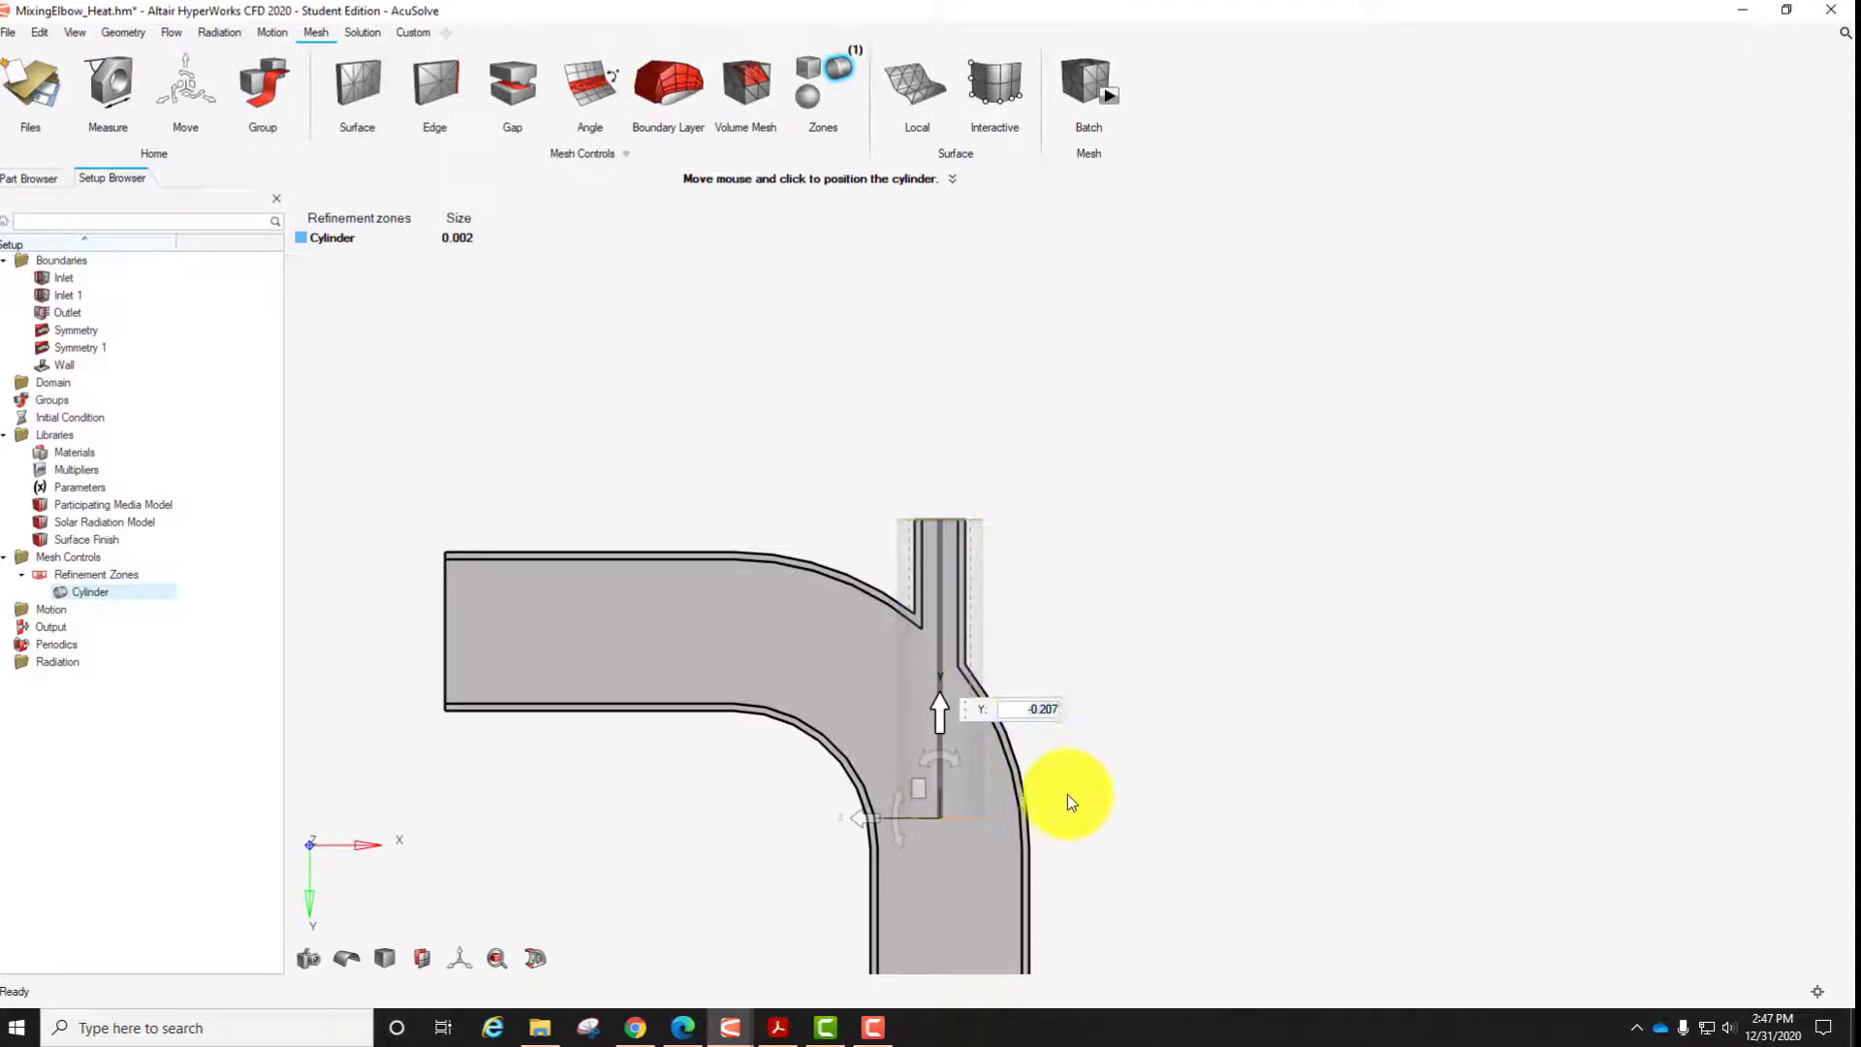
middle_drag(1141, 765, 1194, 535)
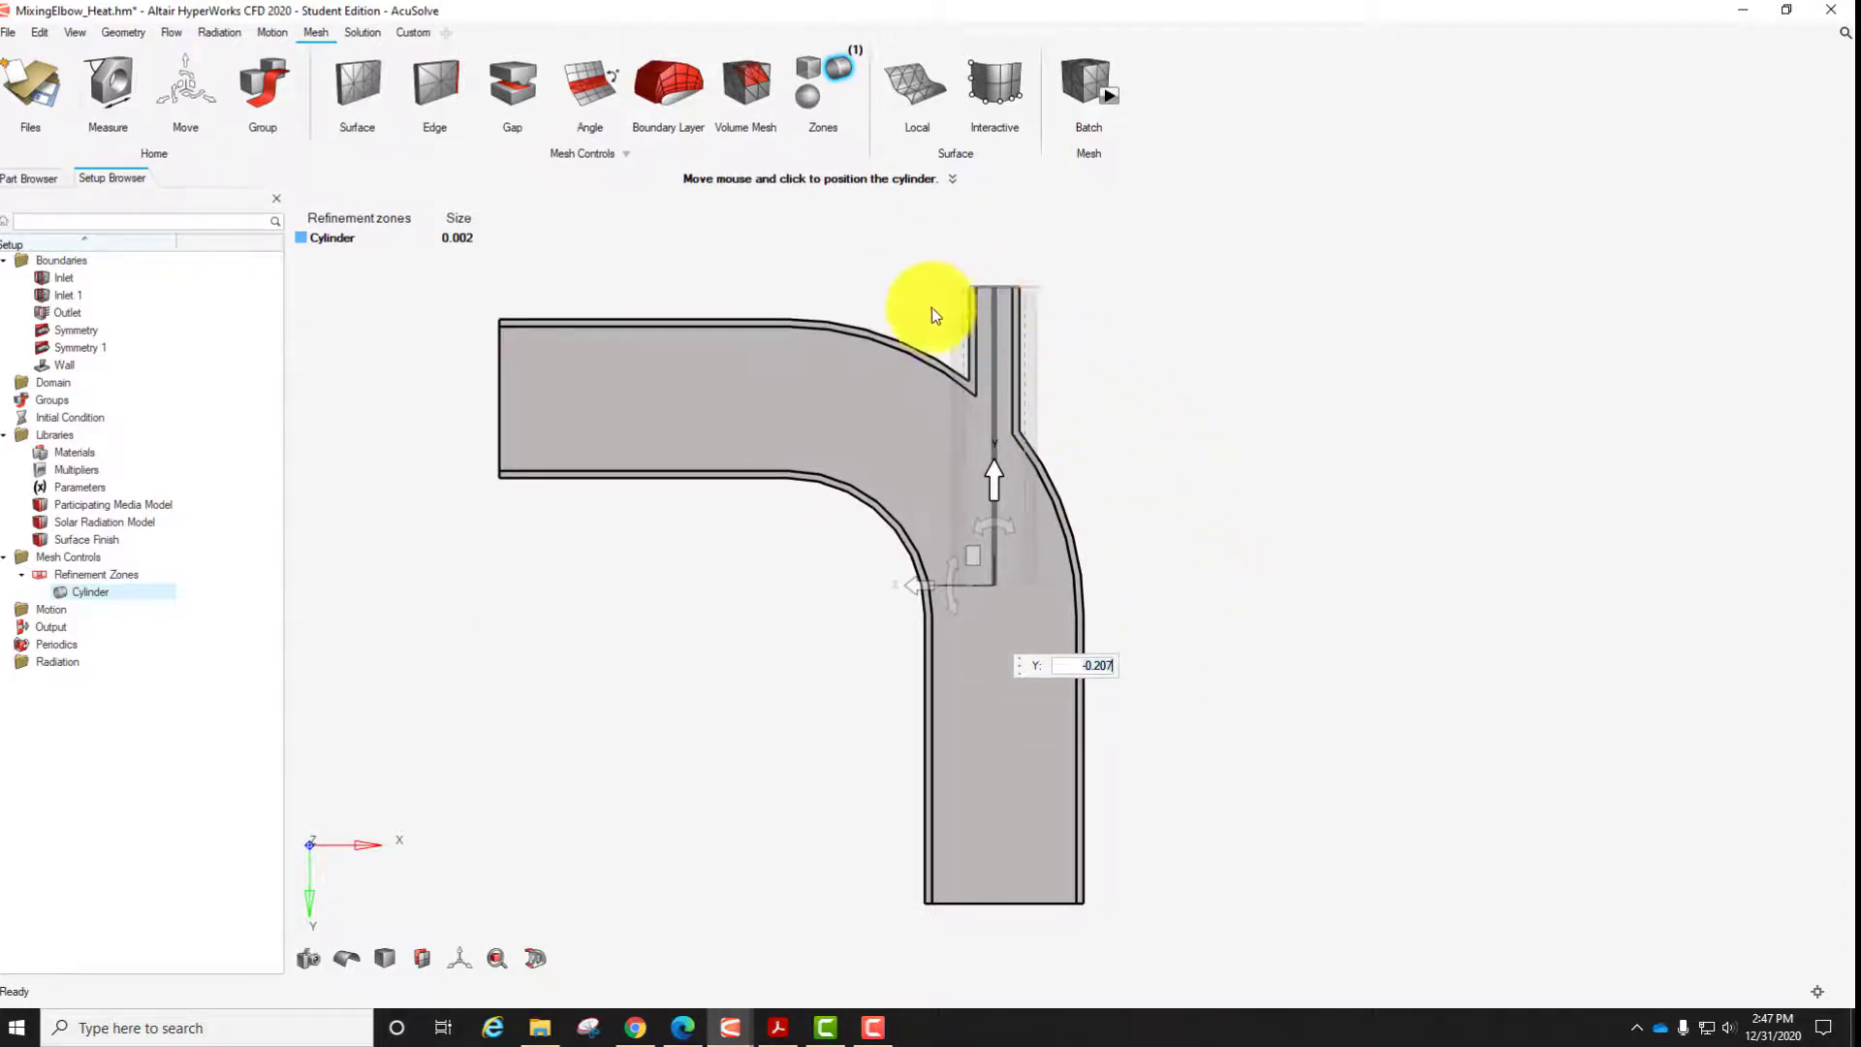
scroll(1008, 417, up, 1)
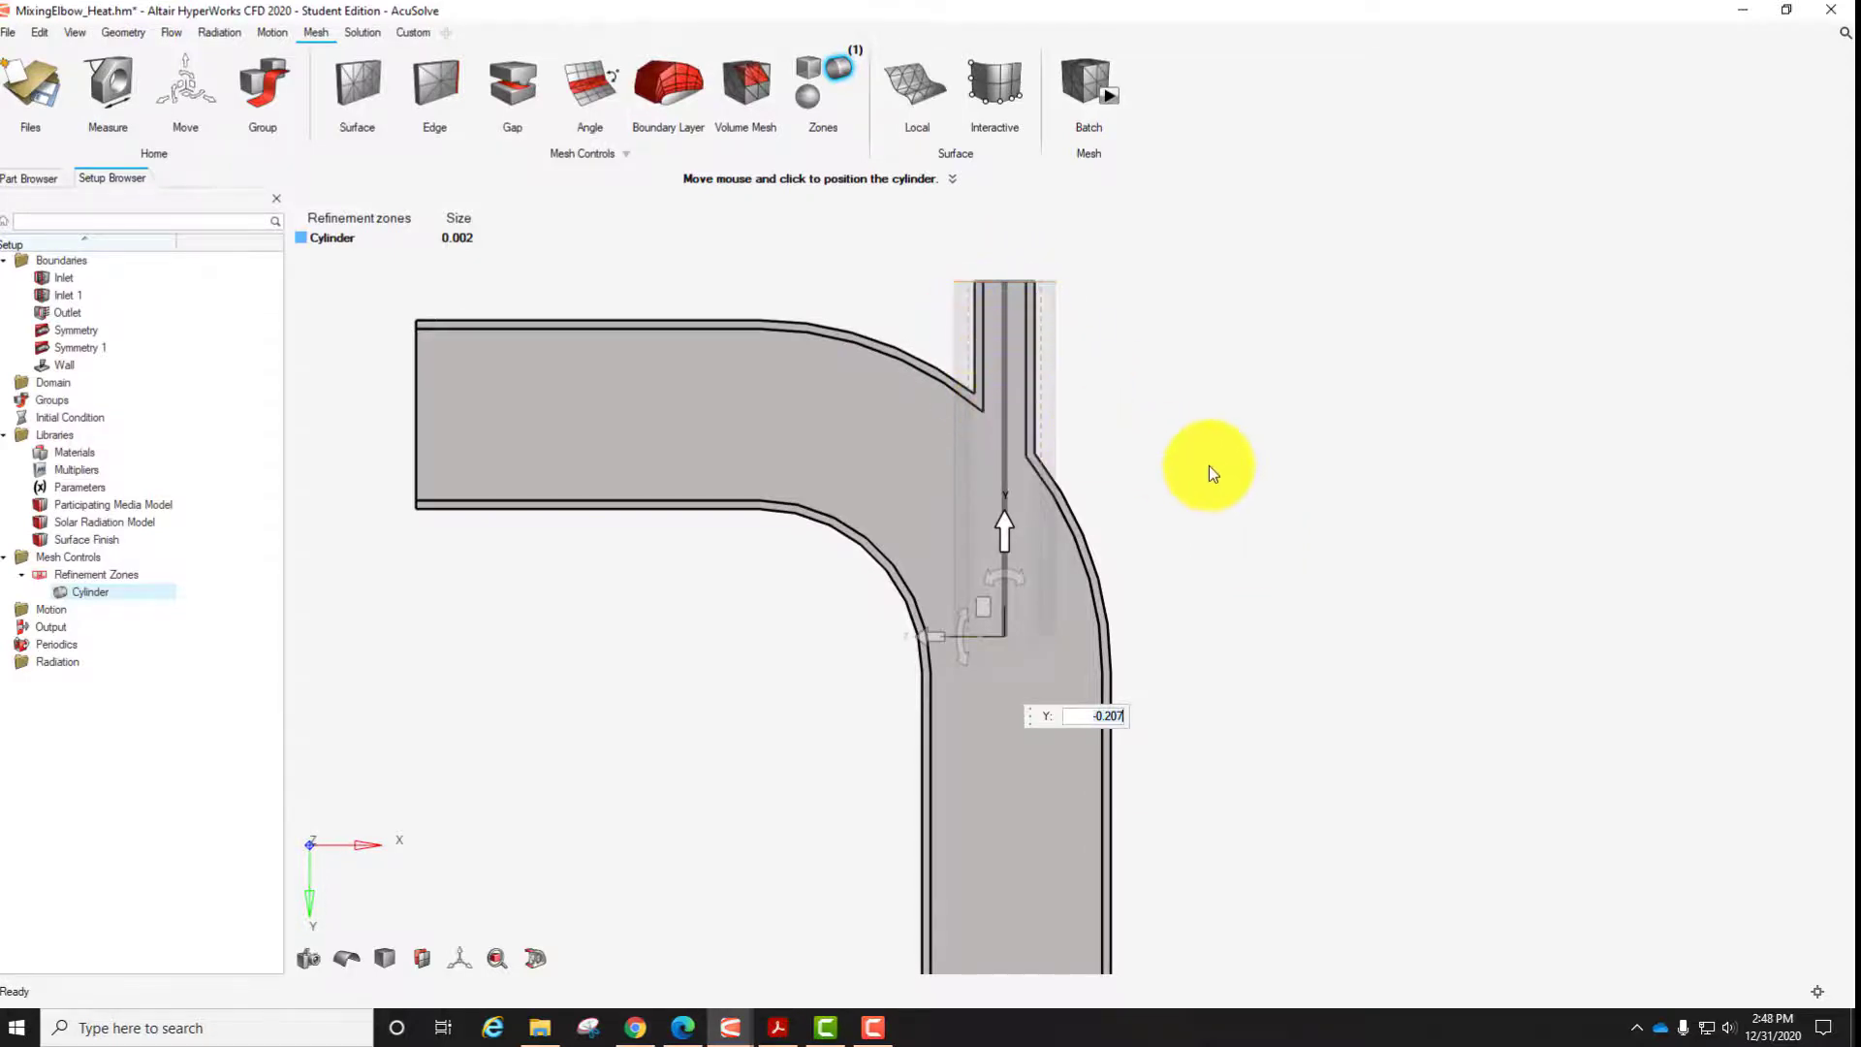
key(Return)
Finish editing the refinement zone and examine its placement around the side-branch junction from several angles.
right_drag(1236, 613, 864, 427)
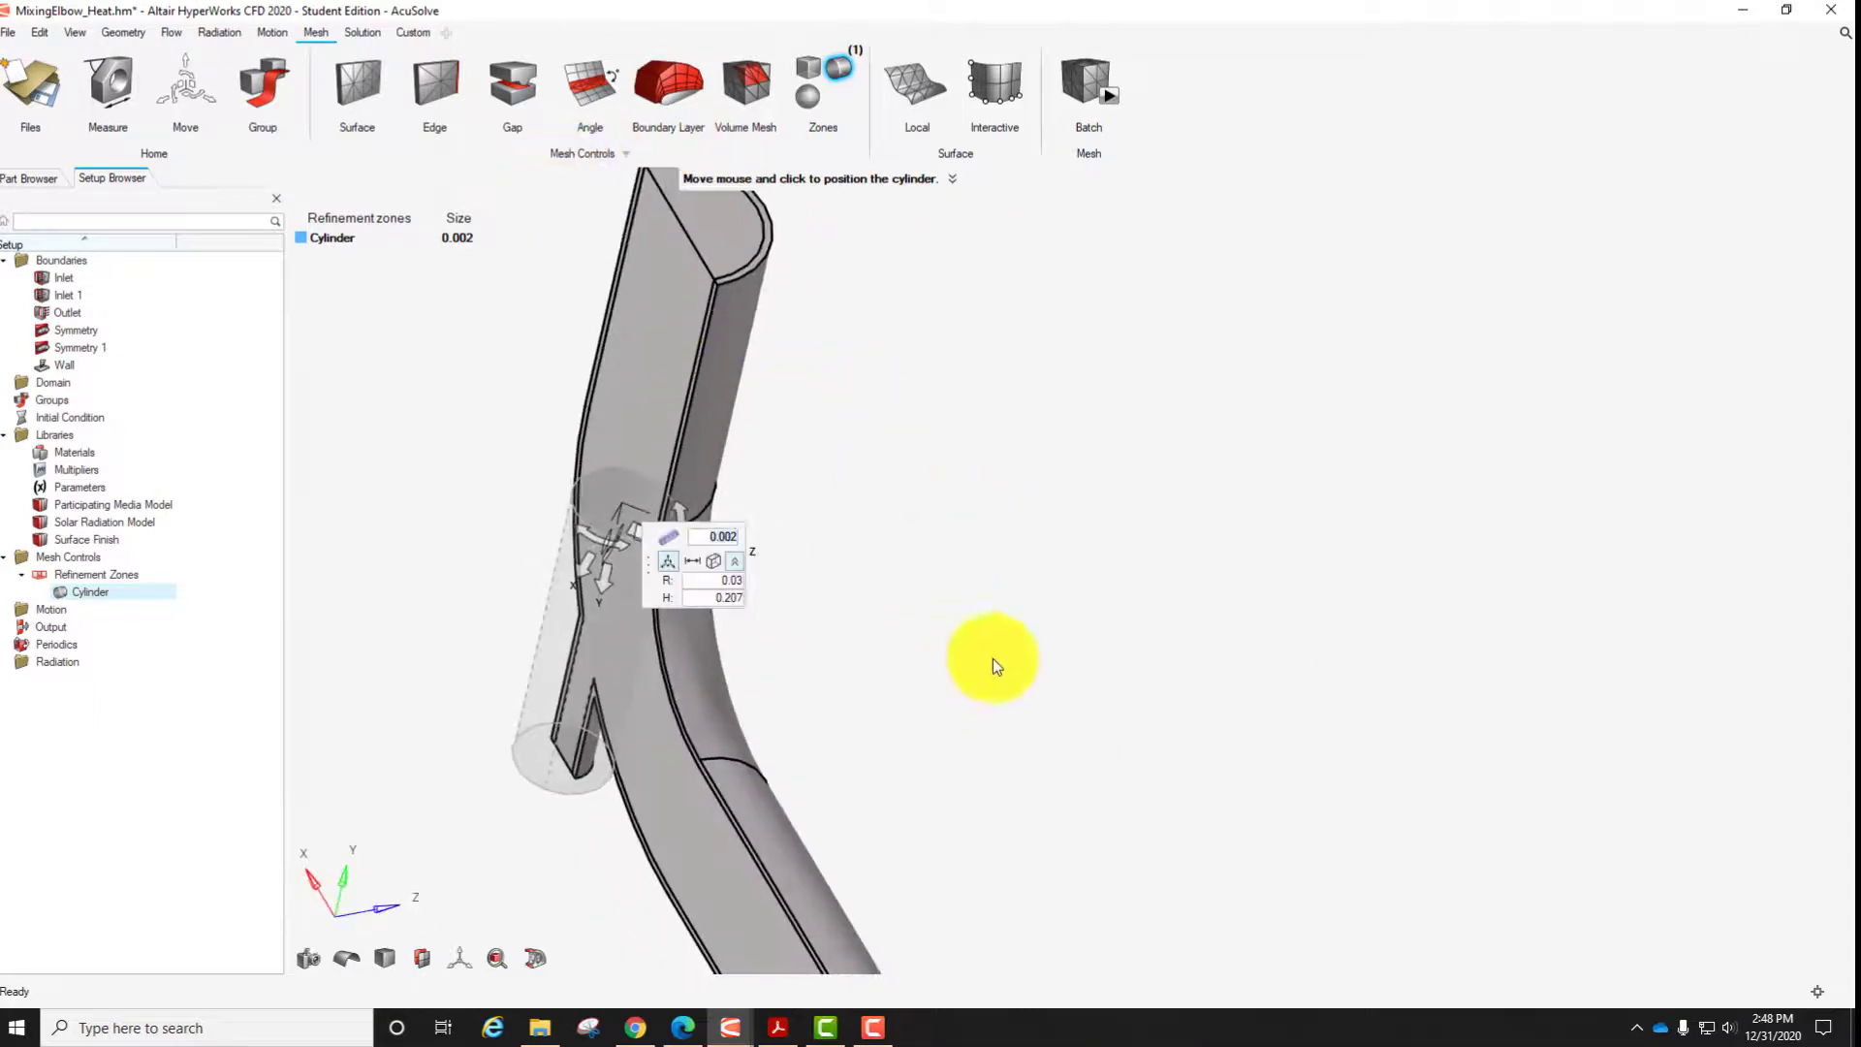
right_drag(992, 659, 1532, 623)
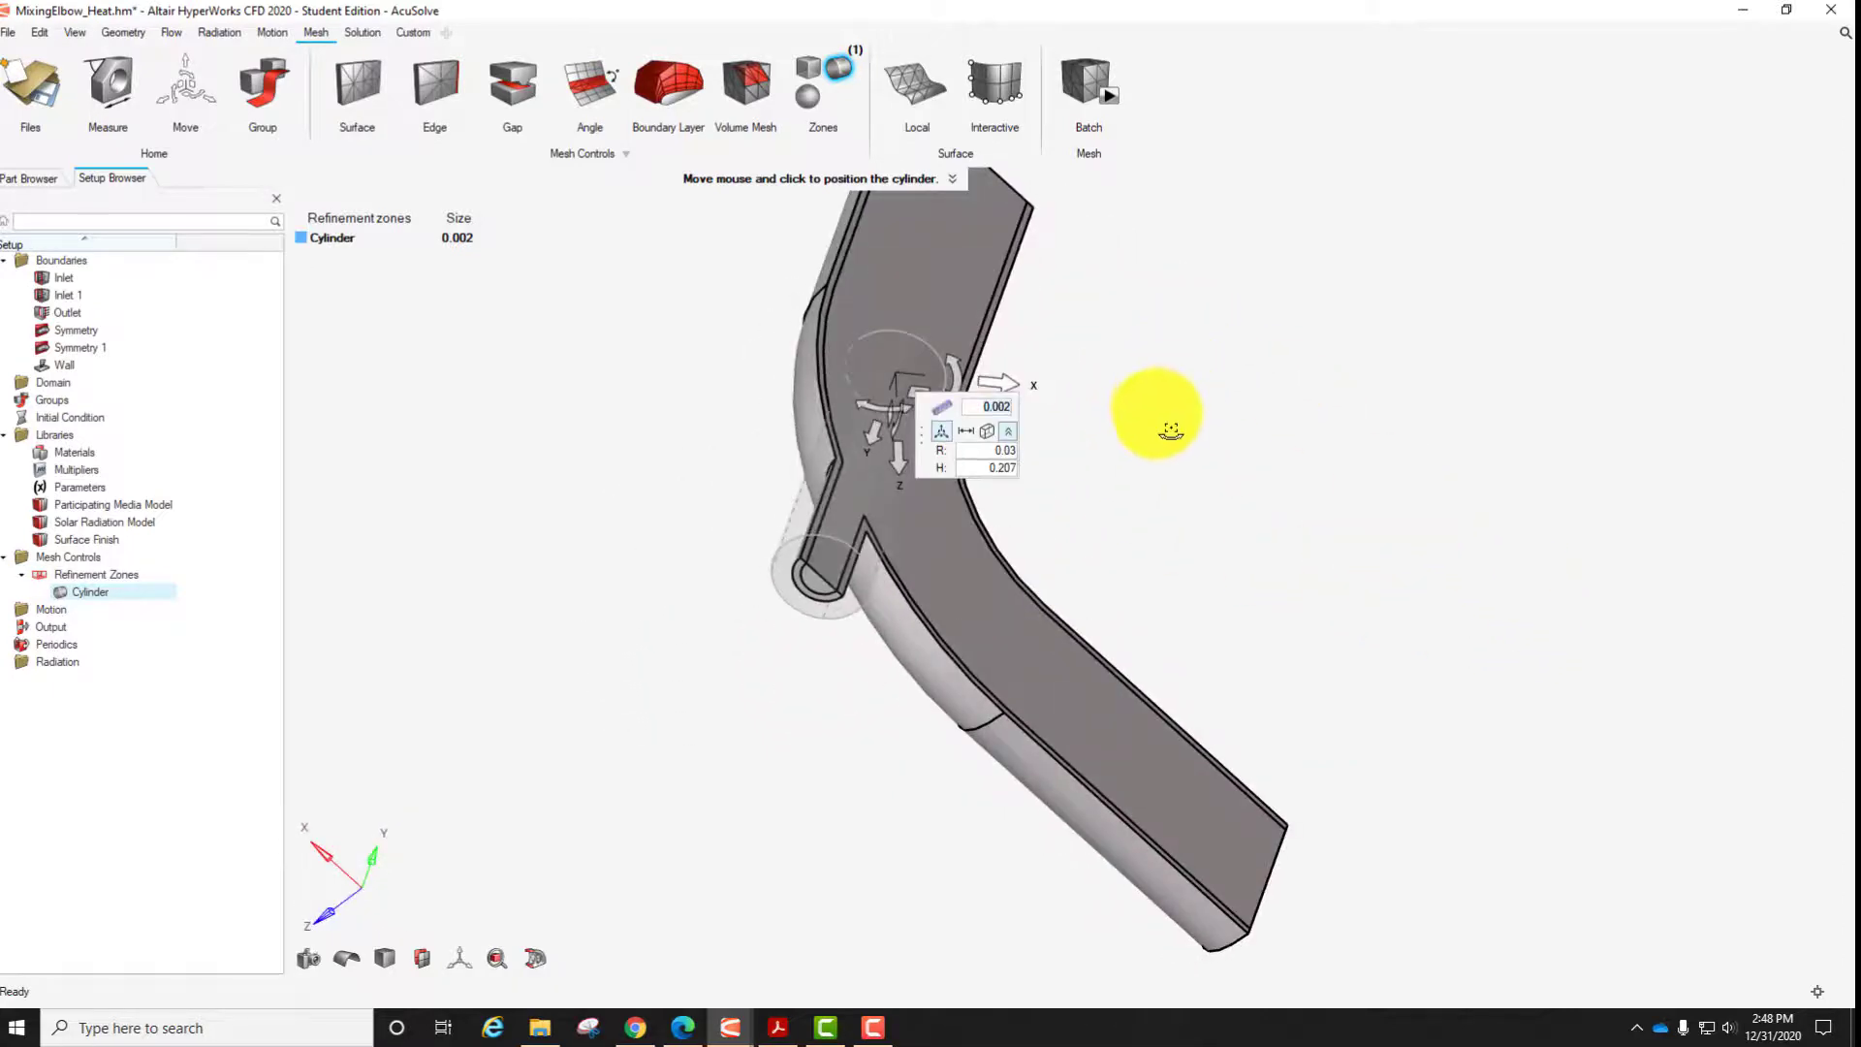
right_drag(1170, 430, 1031, 653)
right_drag(1068, 531, 1051, 436)
key(Escape)
key(Escape)
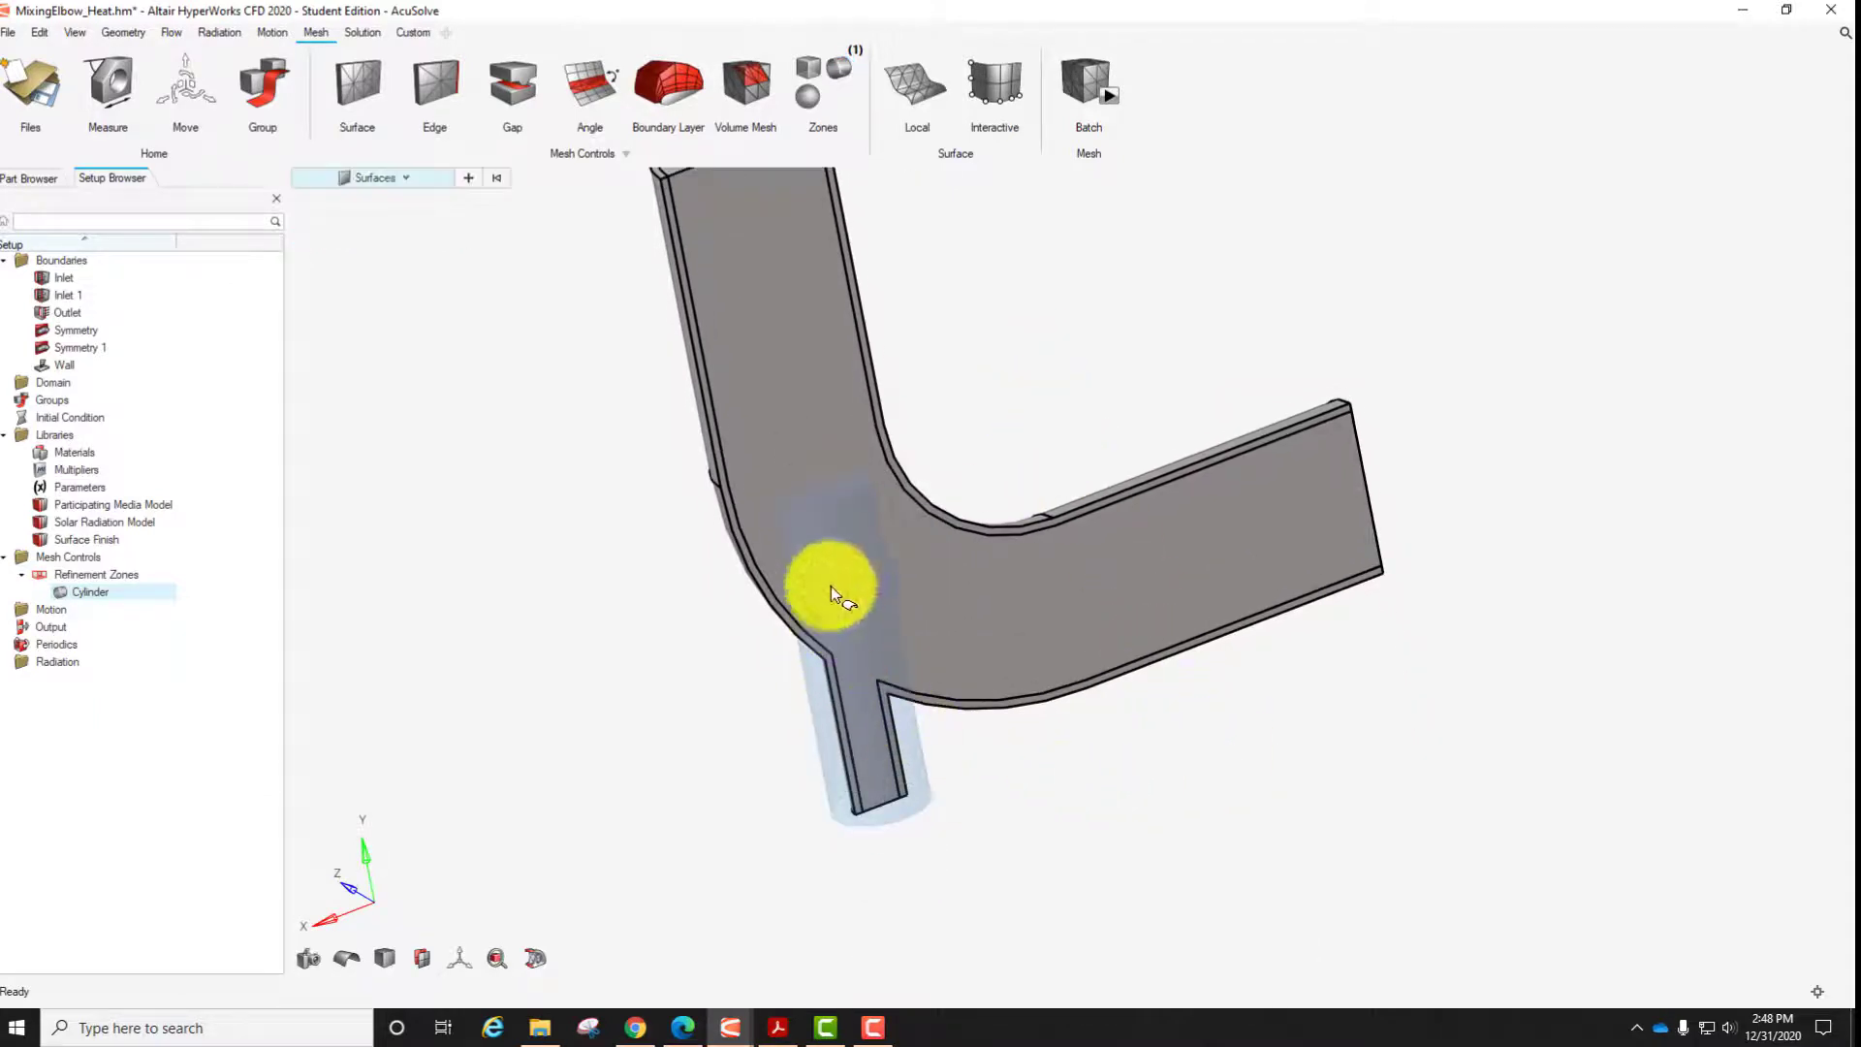
right_drag(847, 643, 931, 711)
scroll(1179, 722, down, 5)
scroll(985, 601, up, 4)
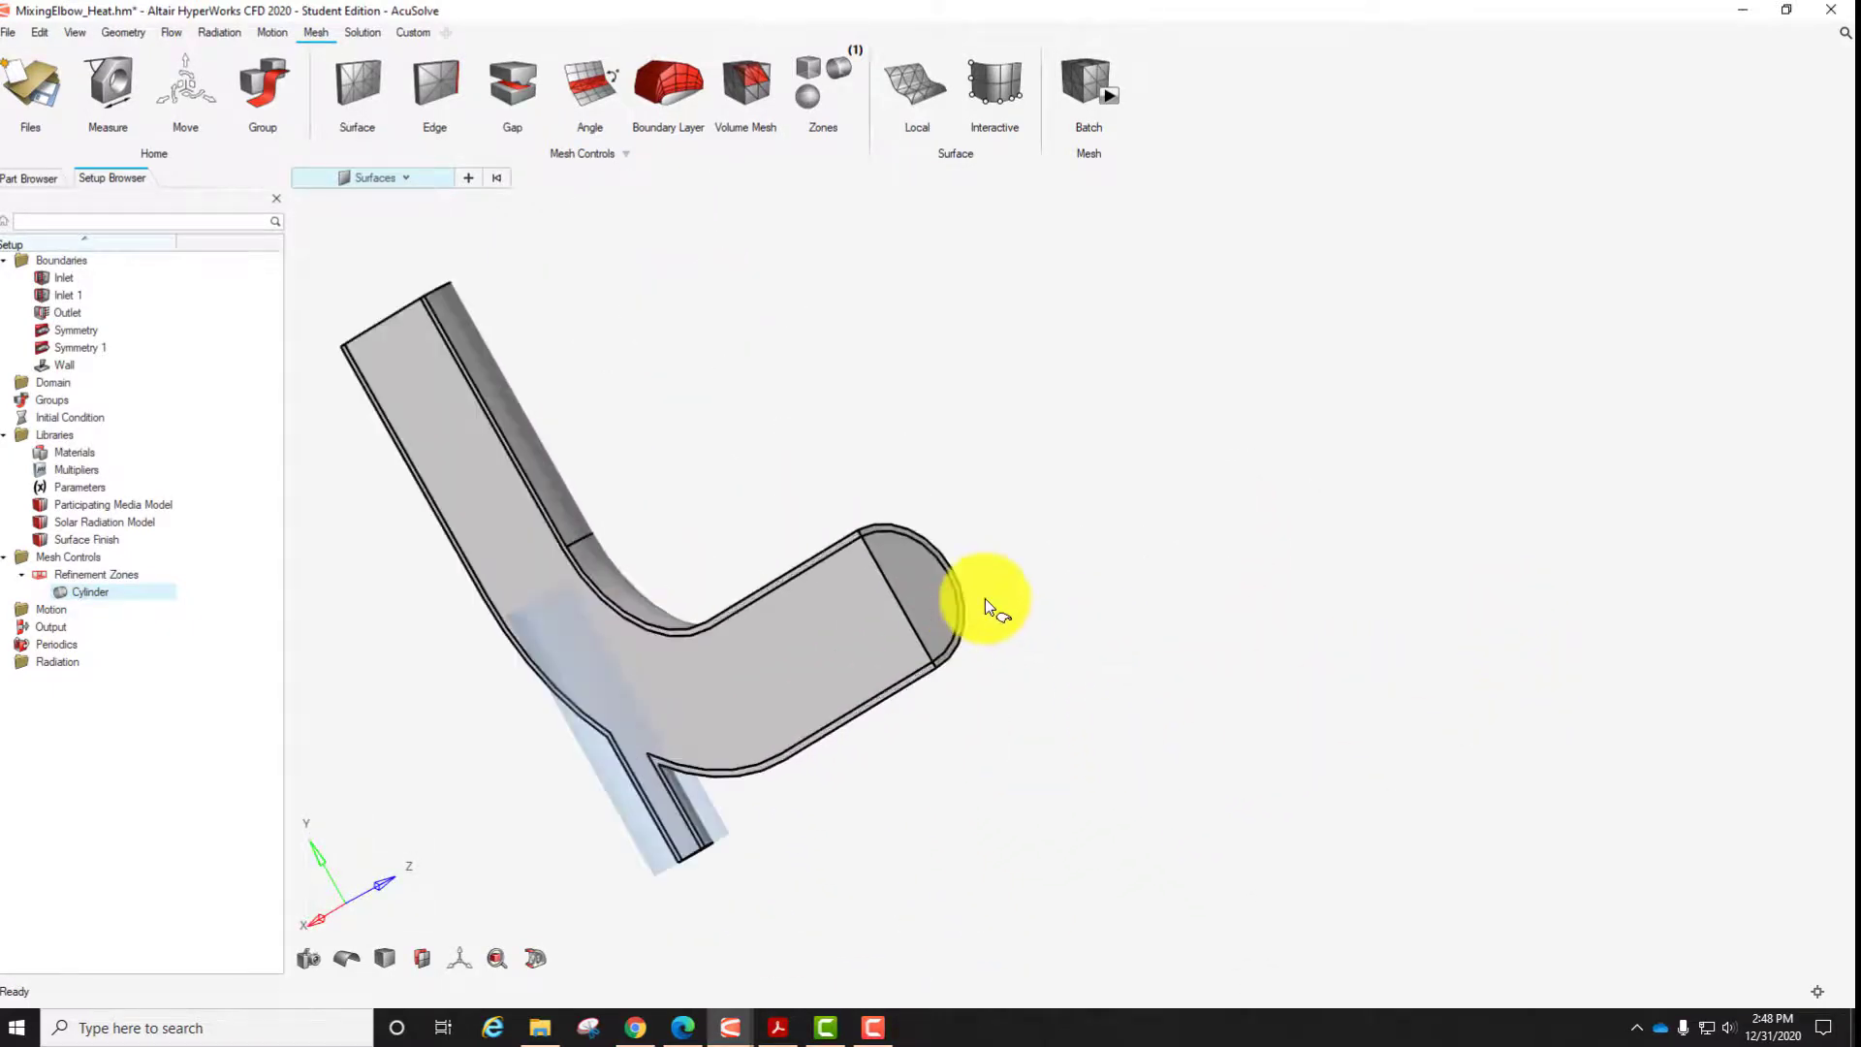
right_drag(984, 606, 1008, 535)
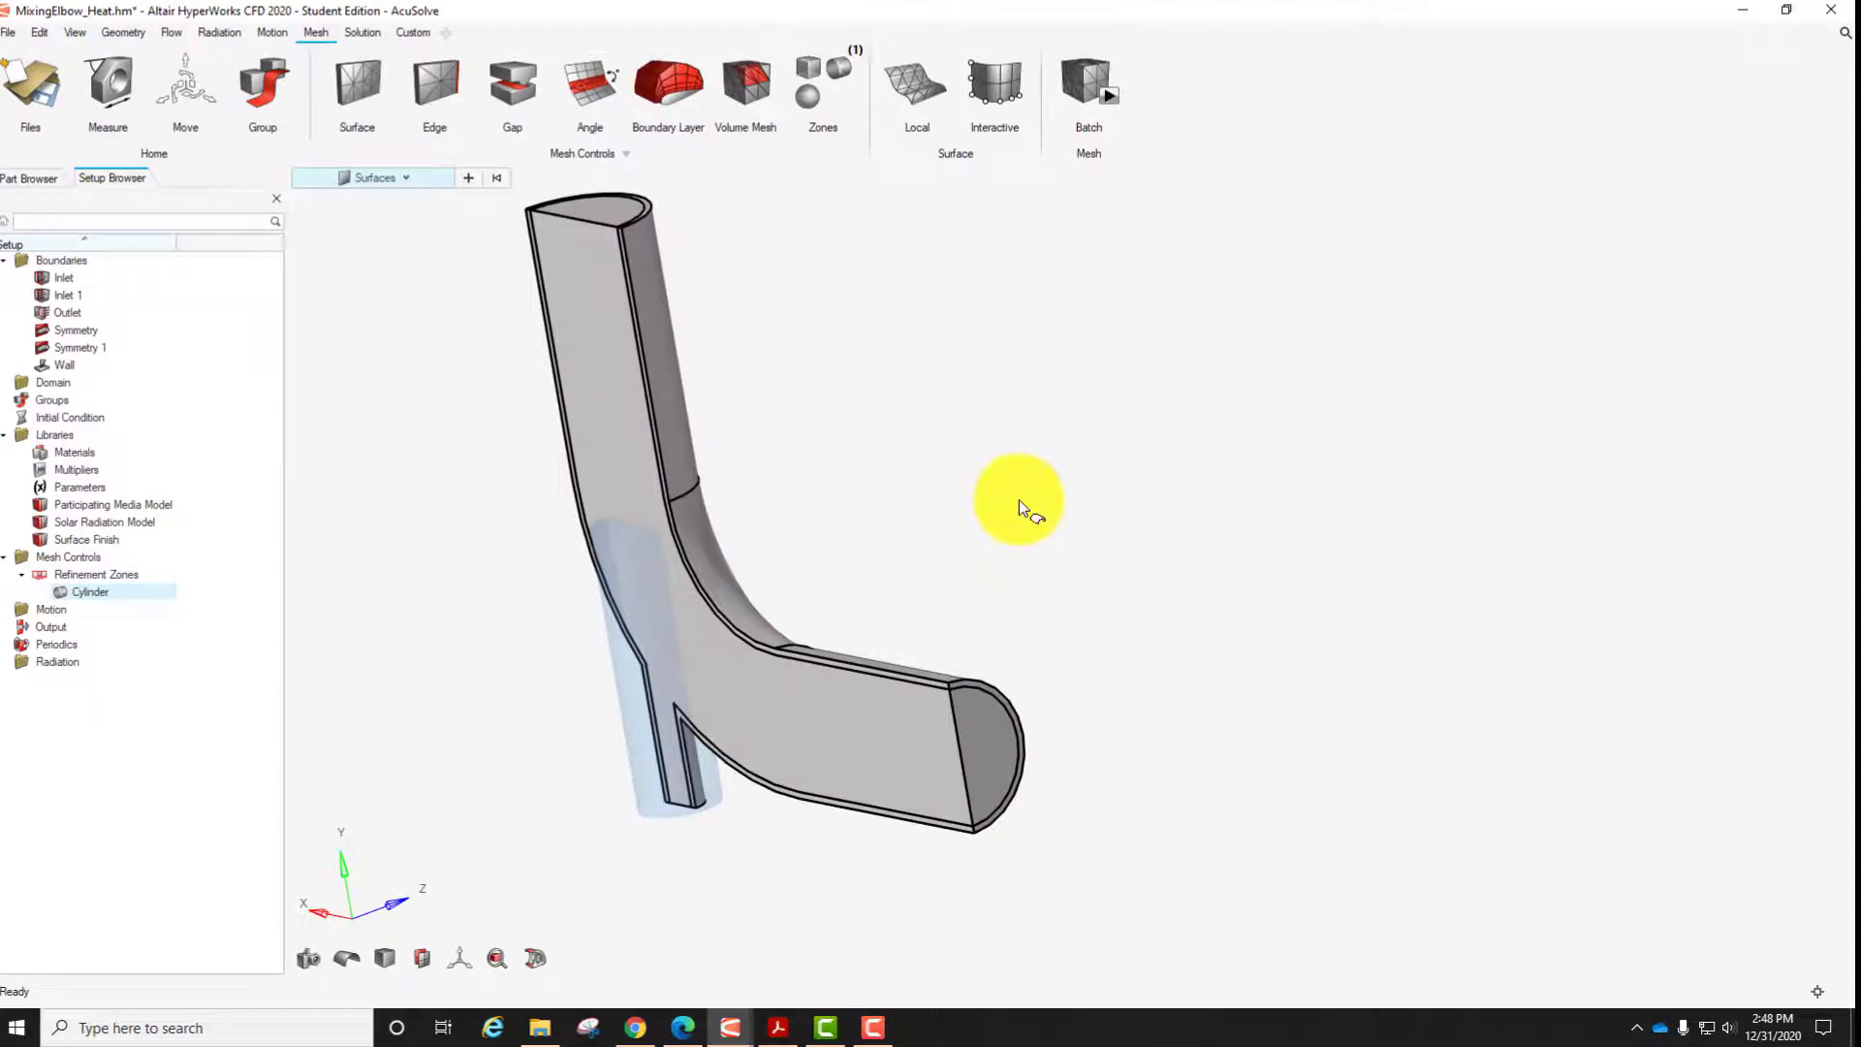
middle_drag(1068, 608, 1130, 649)
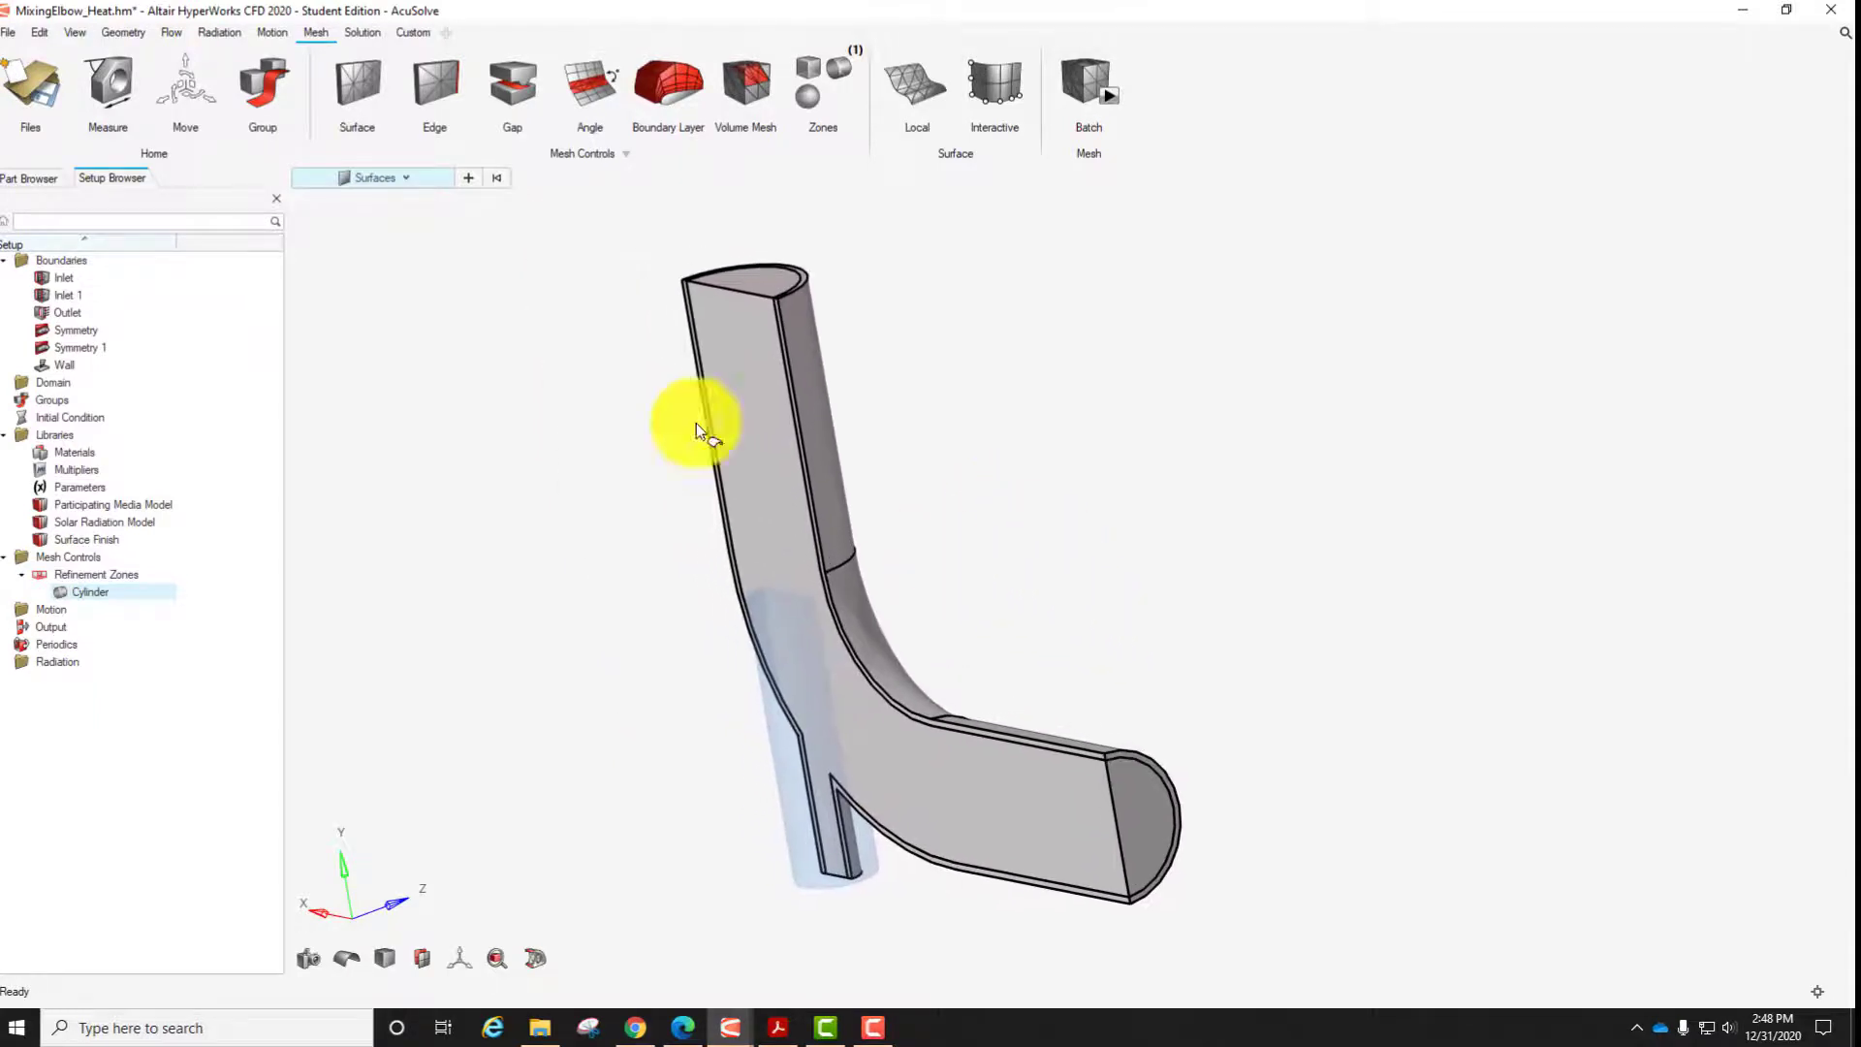
Start a surface mesh control and select the large symmetry face, the main pipe's outer walls and its two flow end faces.
click(362, 77)
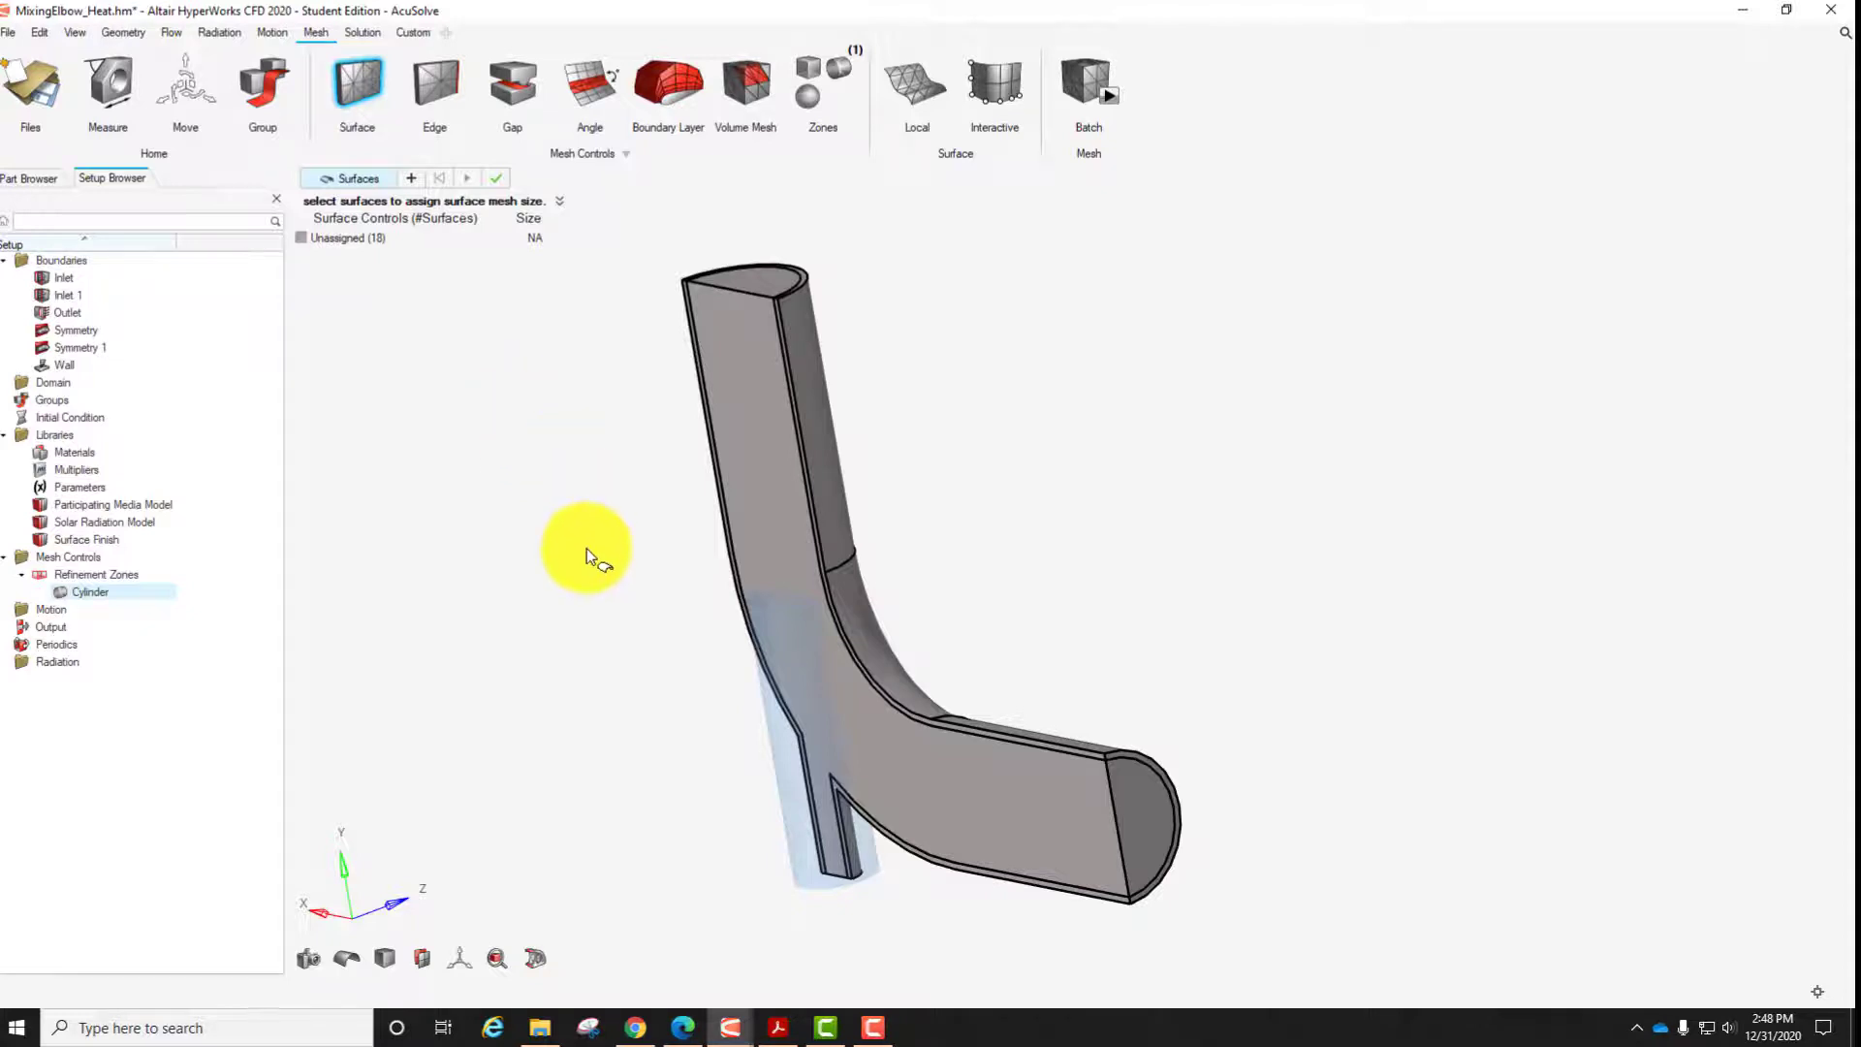
middle_drag(563, 591, 608, 588)
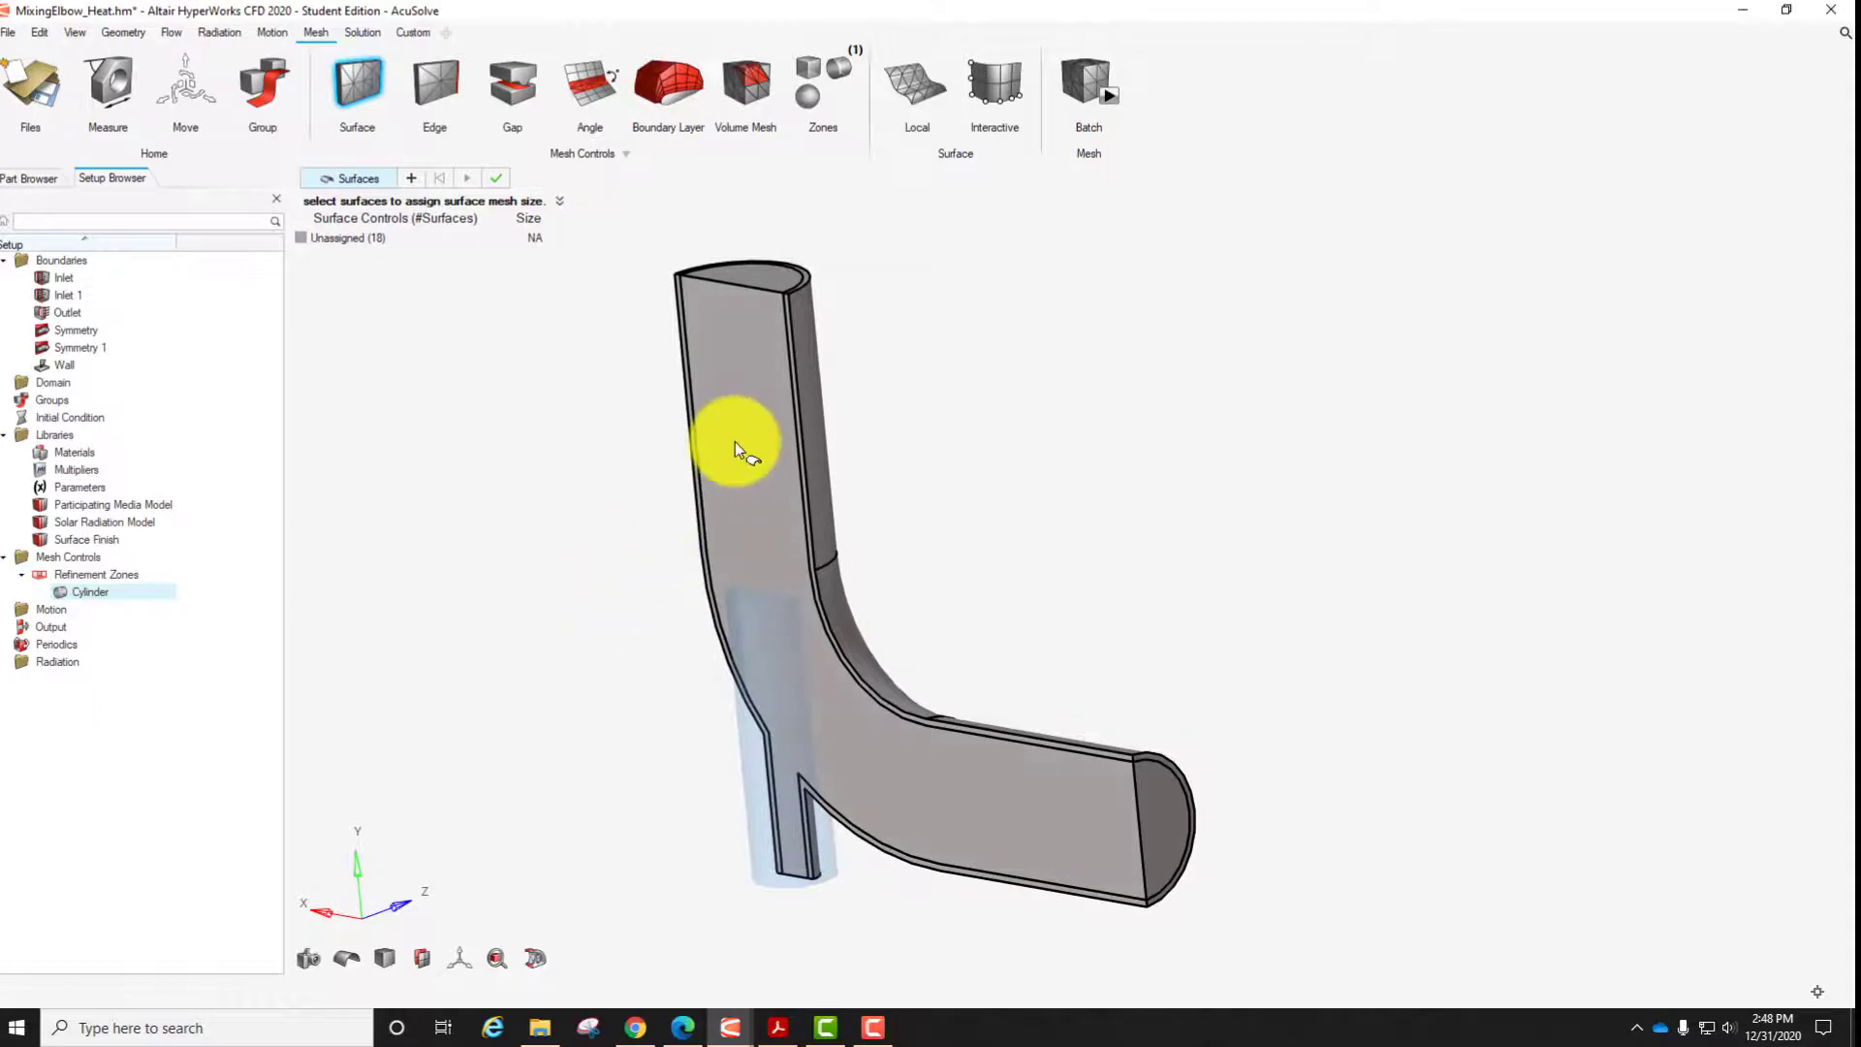
click(735, 442)
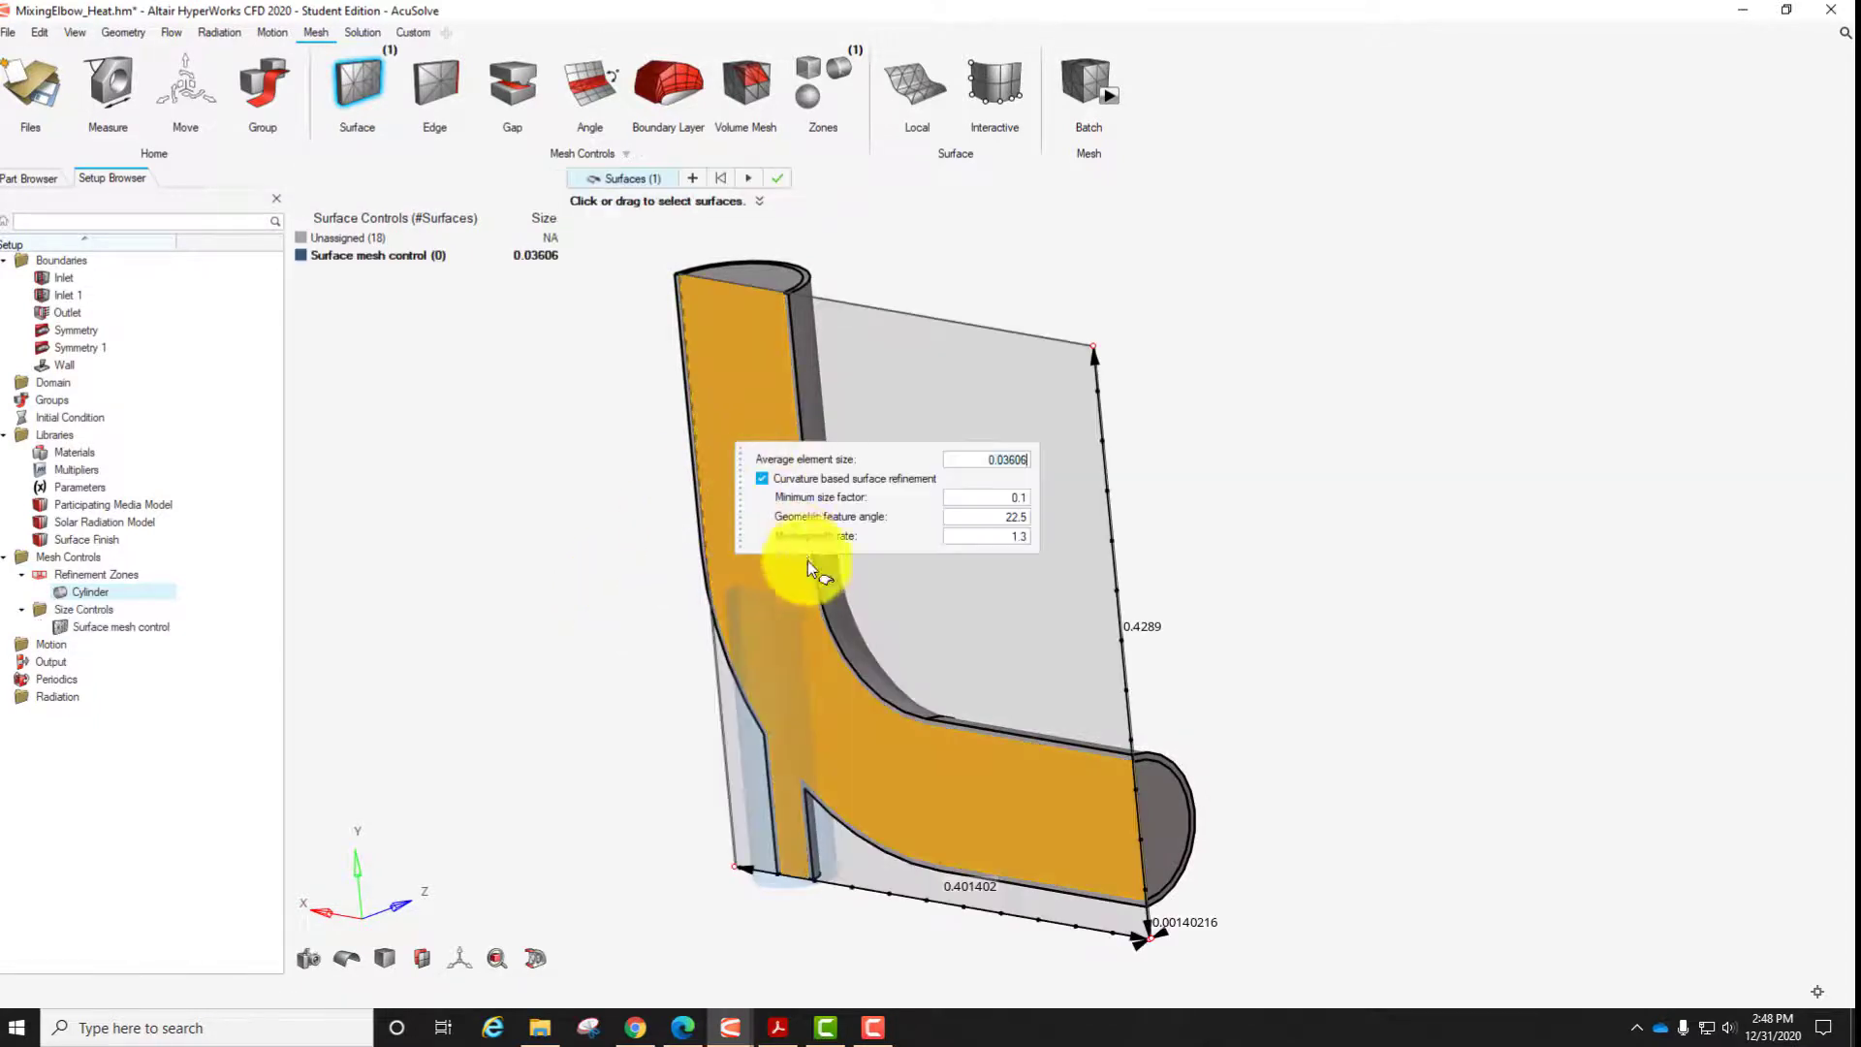
click(1165, 811)
middle_drag(1259, 754, 705, 727)
click(829, 748)
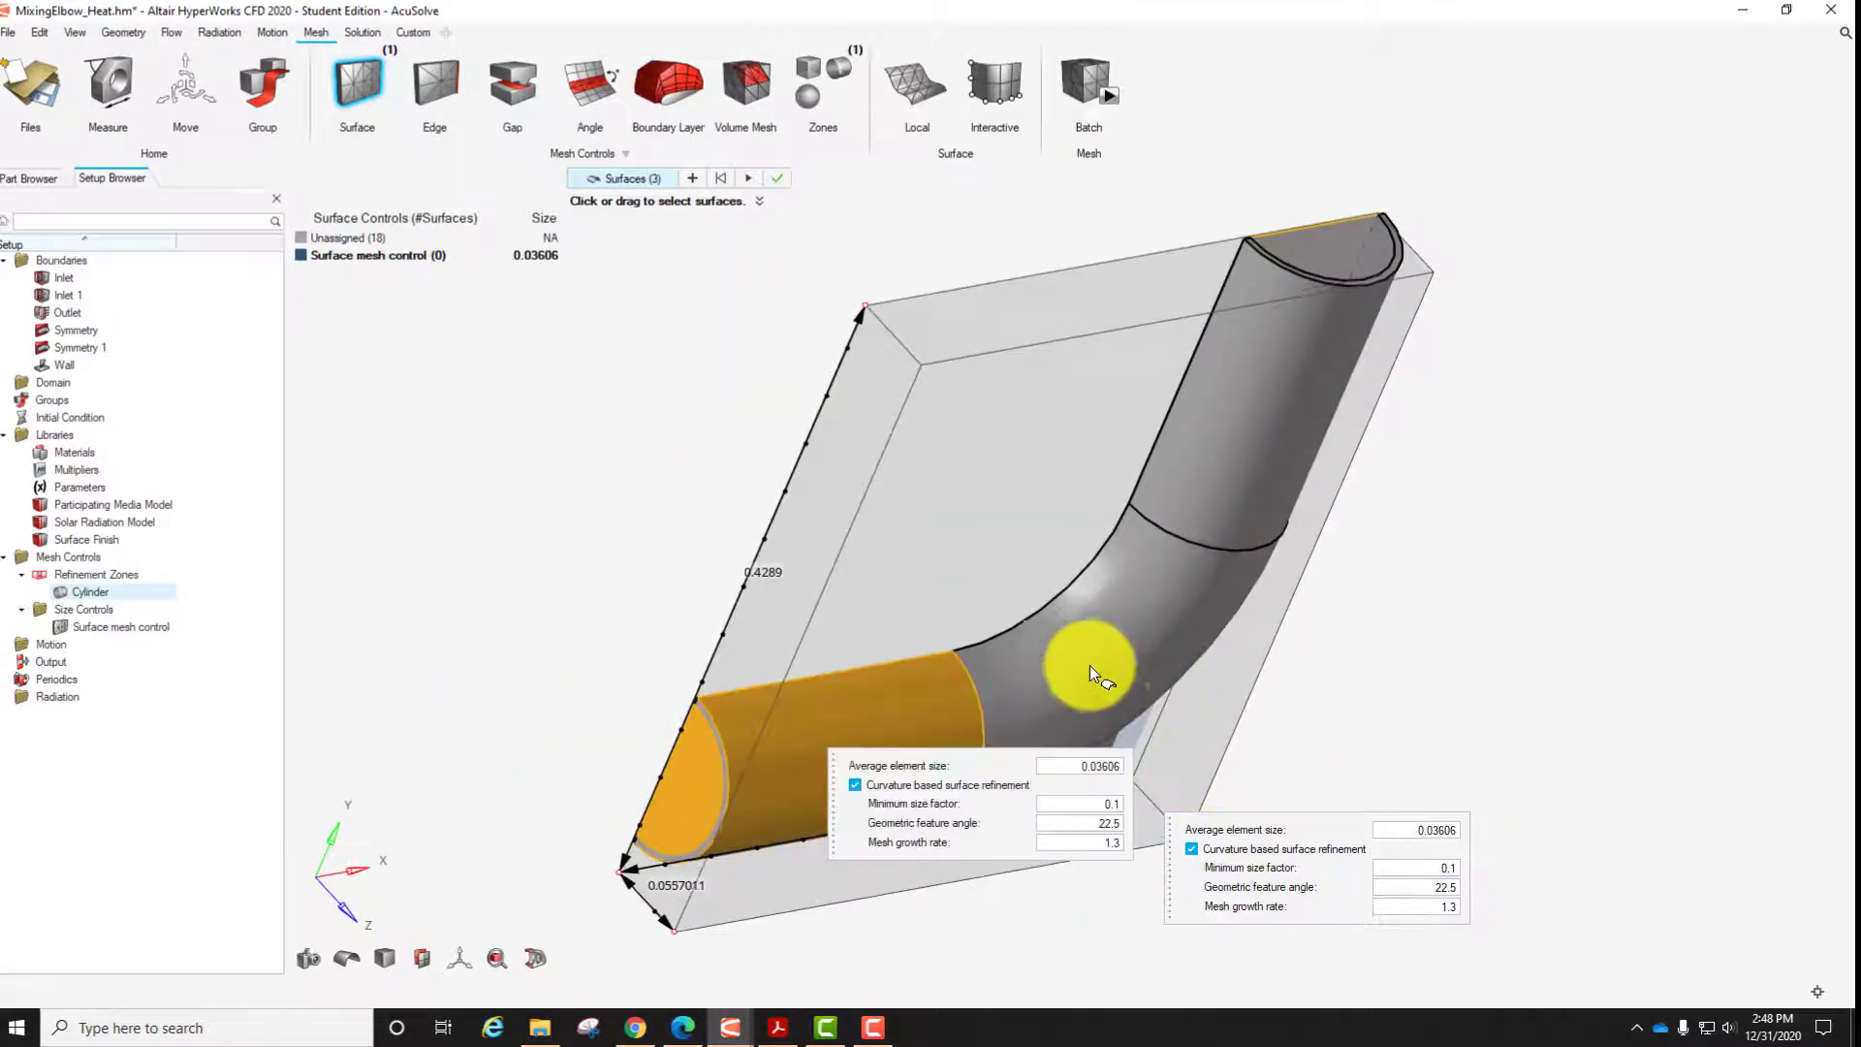
click(1163, 551)
click(1229, 467)
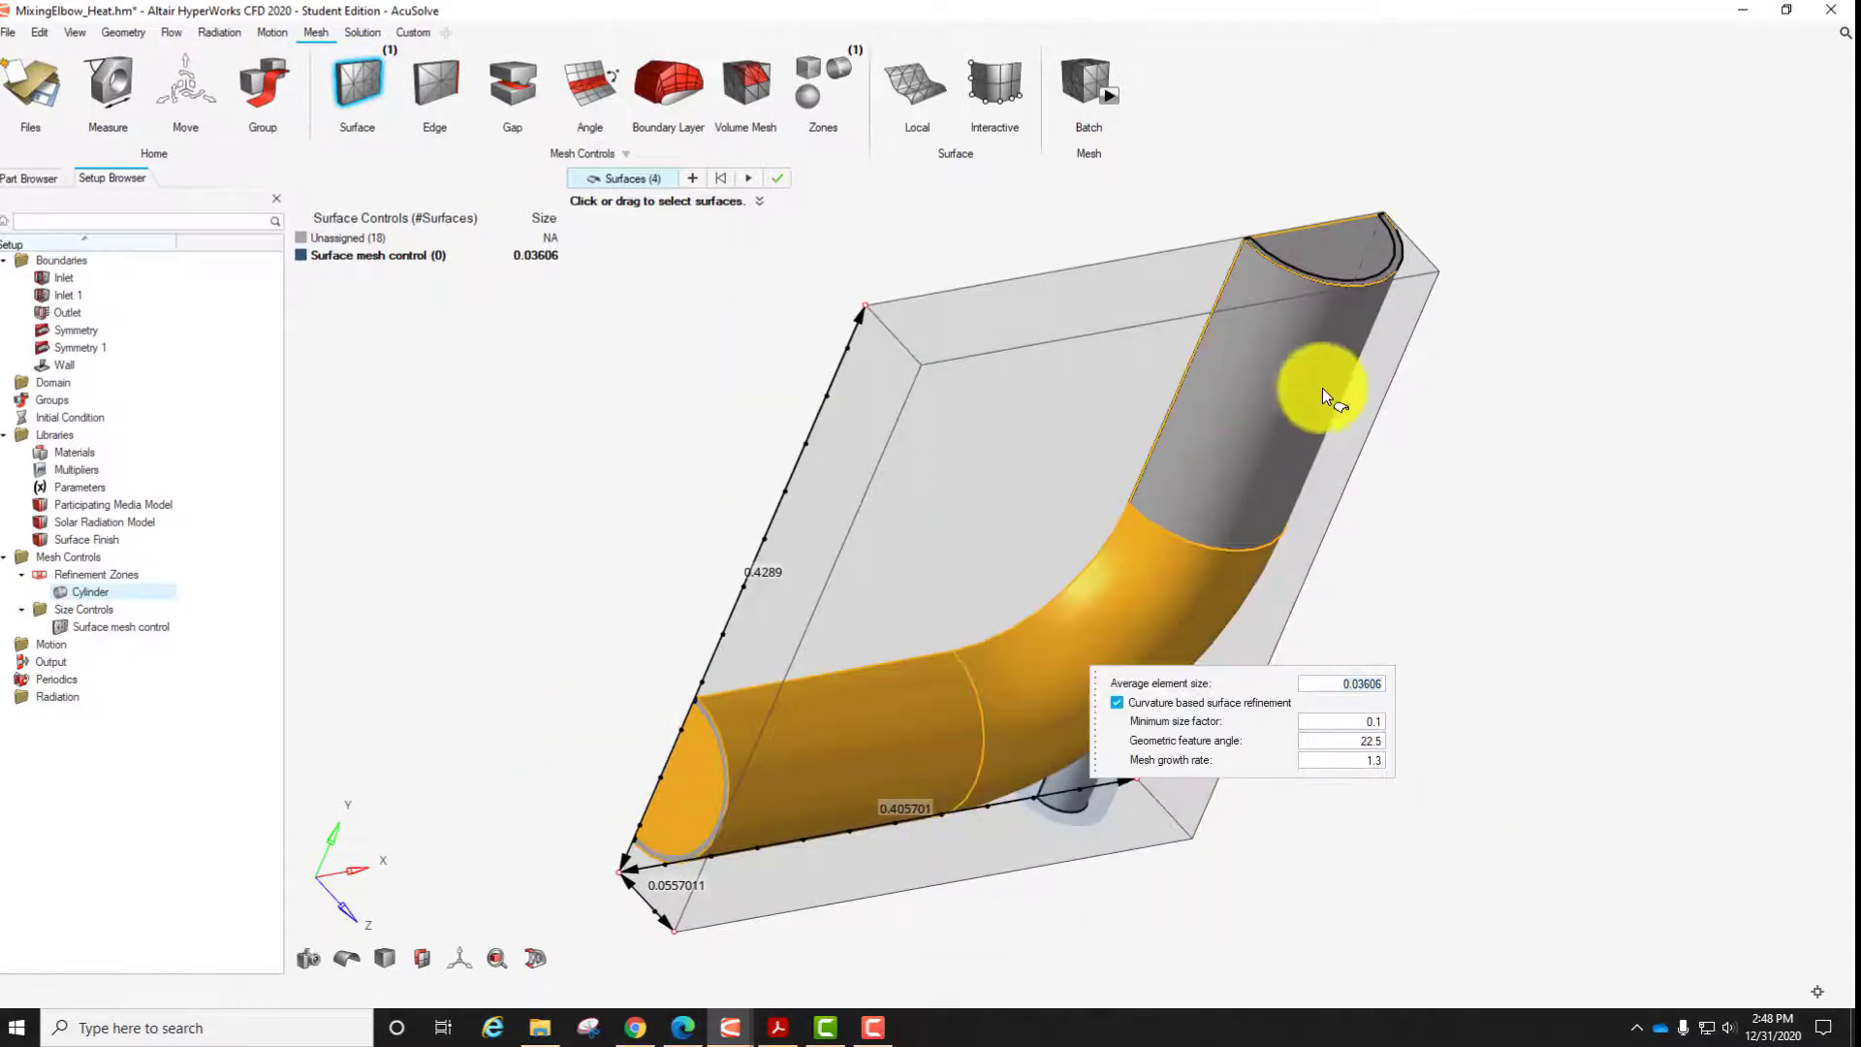
click(1360, 230)
Add the ring-shaped wall end at the Y-direction pipe end, plus the side branch's outer wall and both of its end faces.
middle_drag(1301, 852, 1104, 740)
scroll(1369, 521, up, 5)
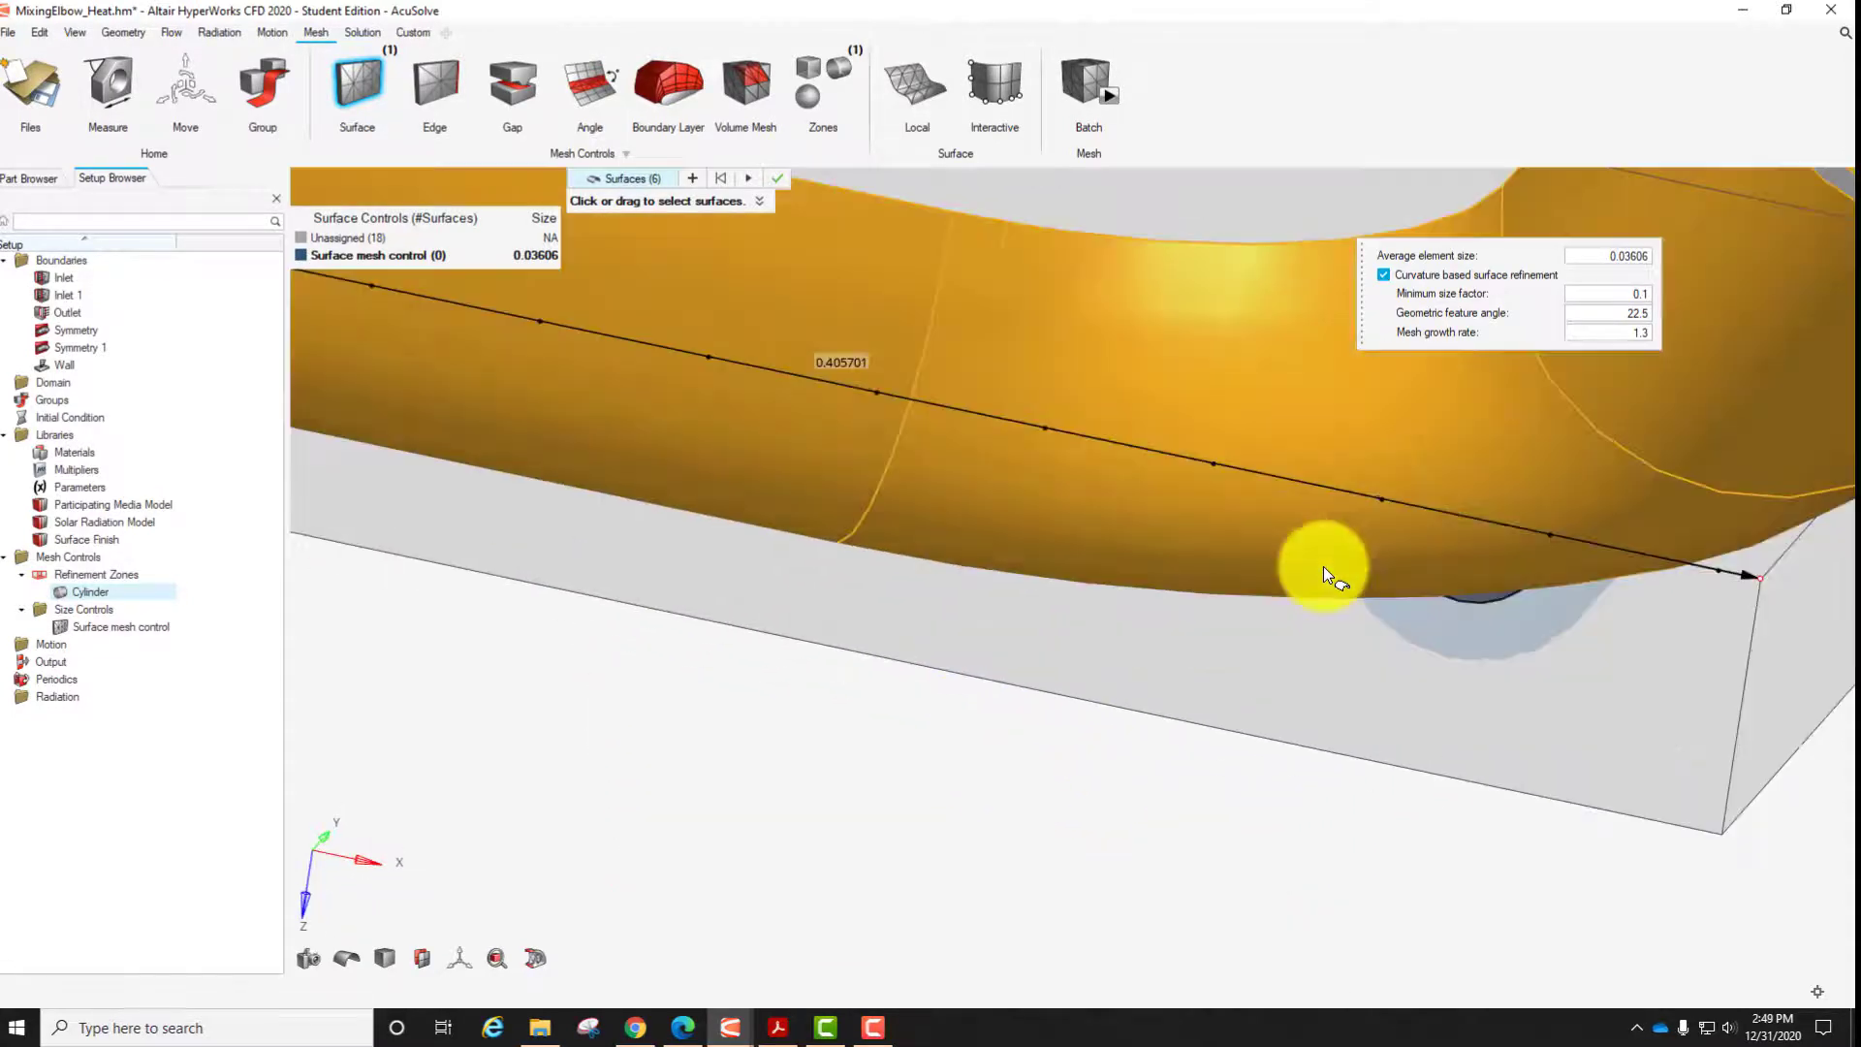
right_drag(1535, 530, 628, 845)
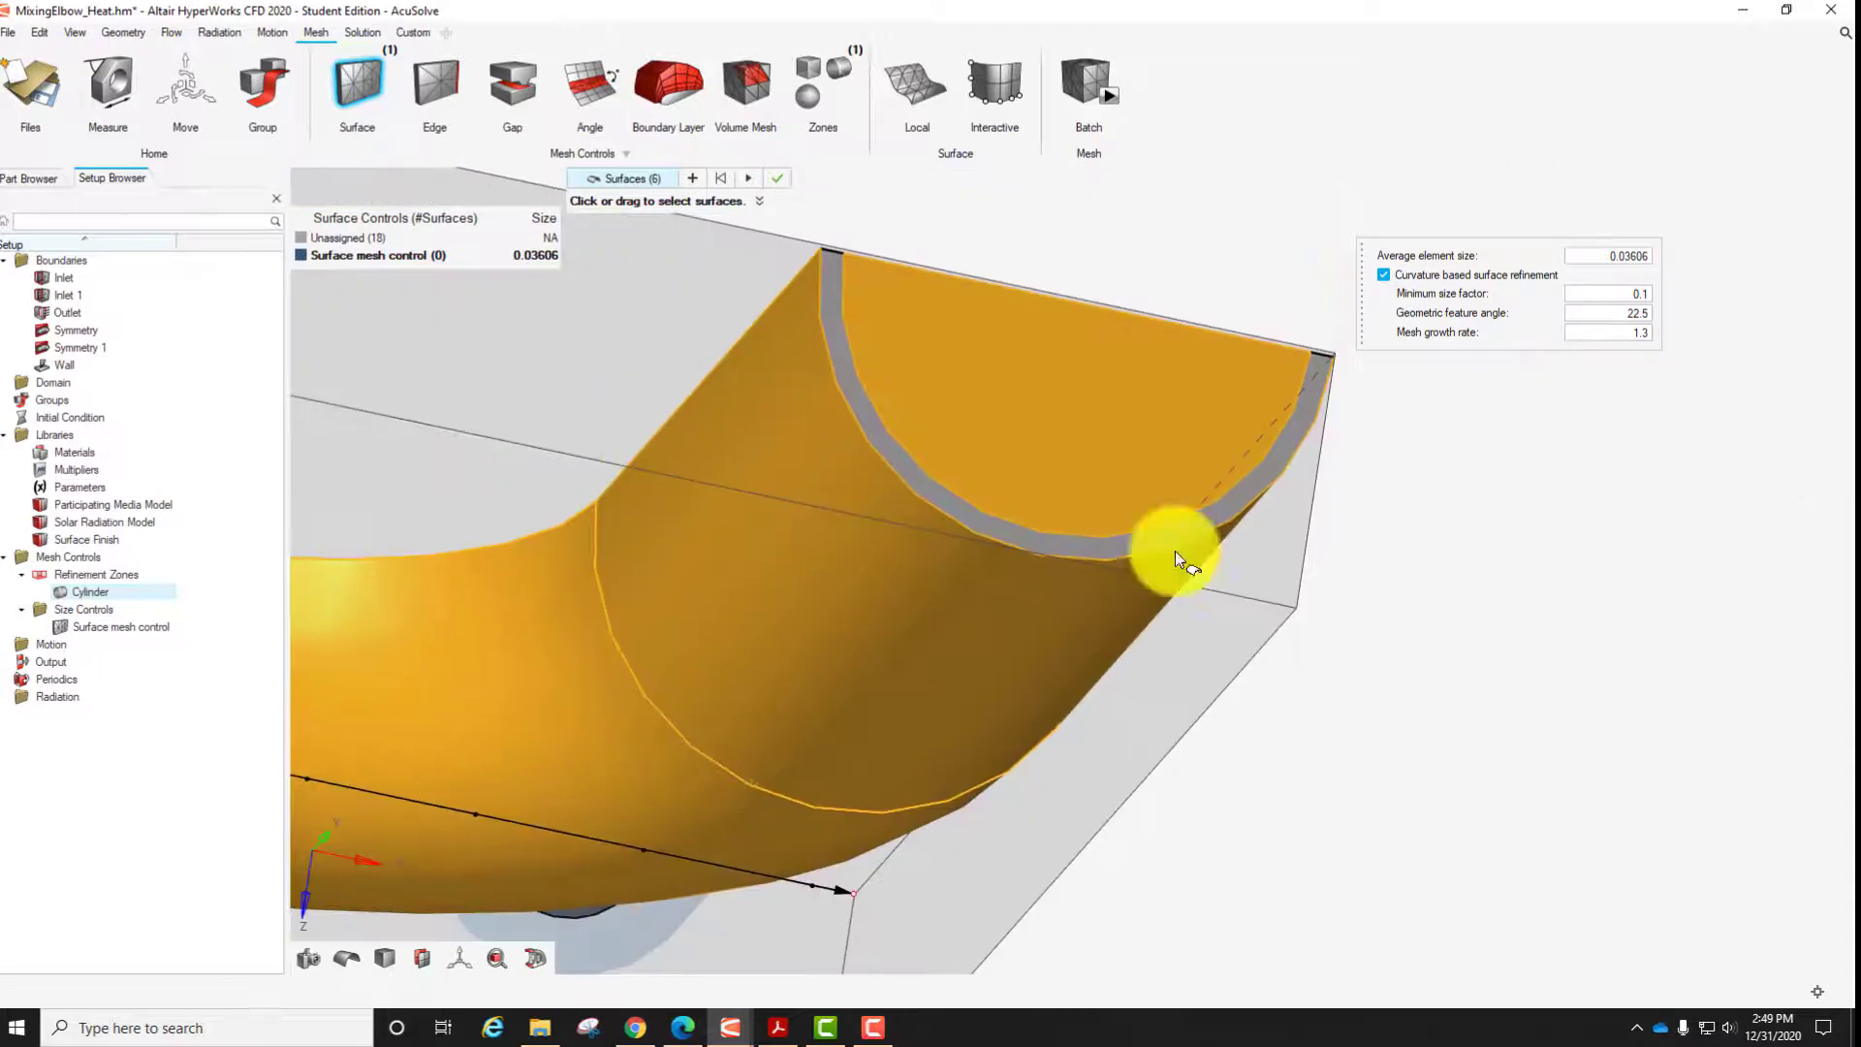
click(1291, 445)
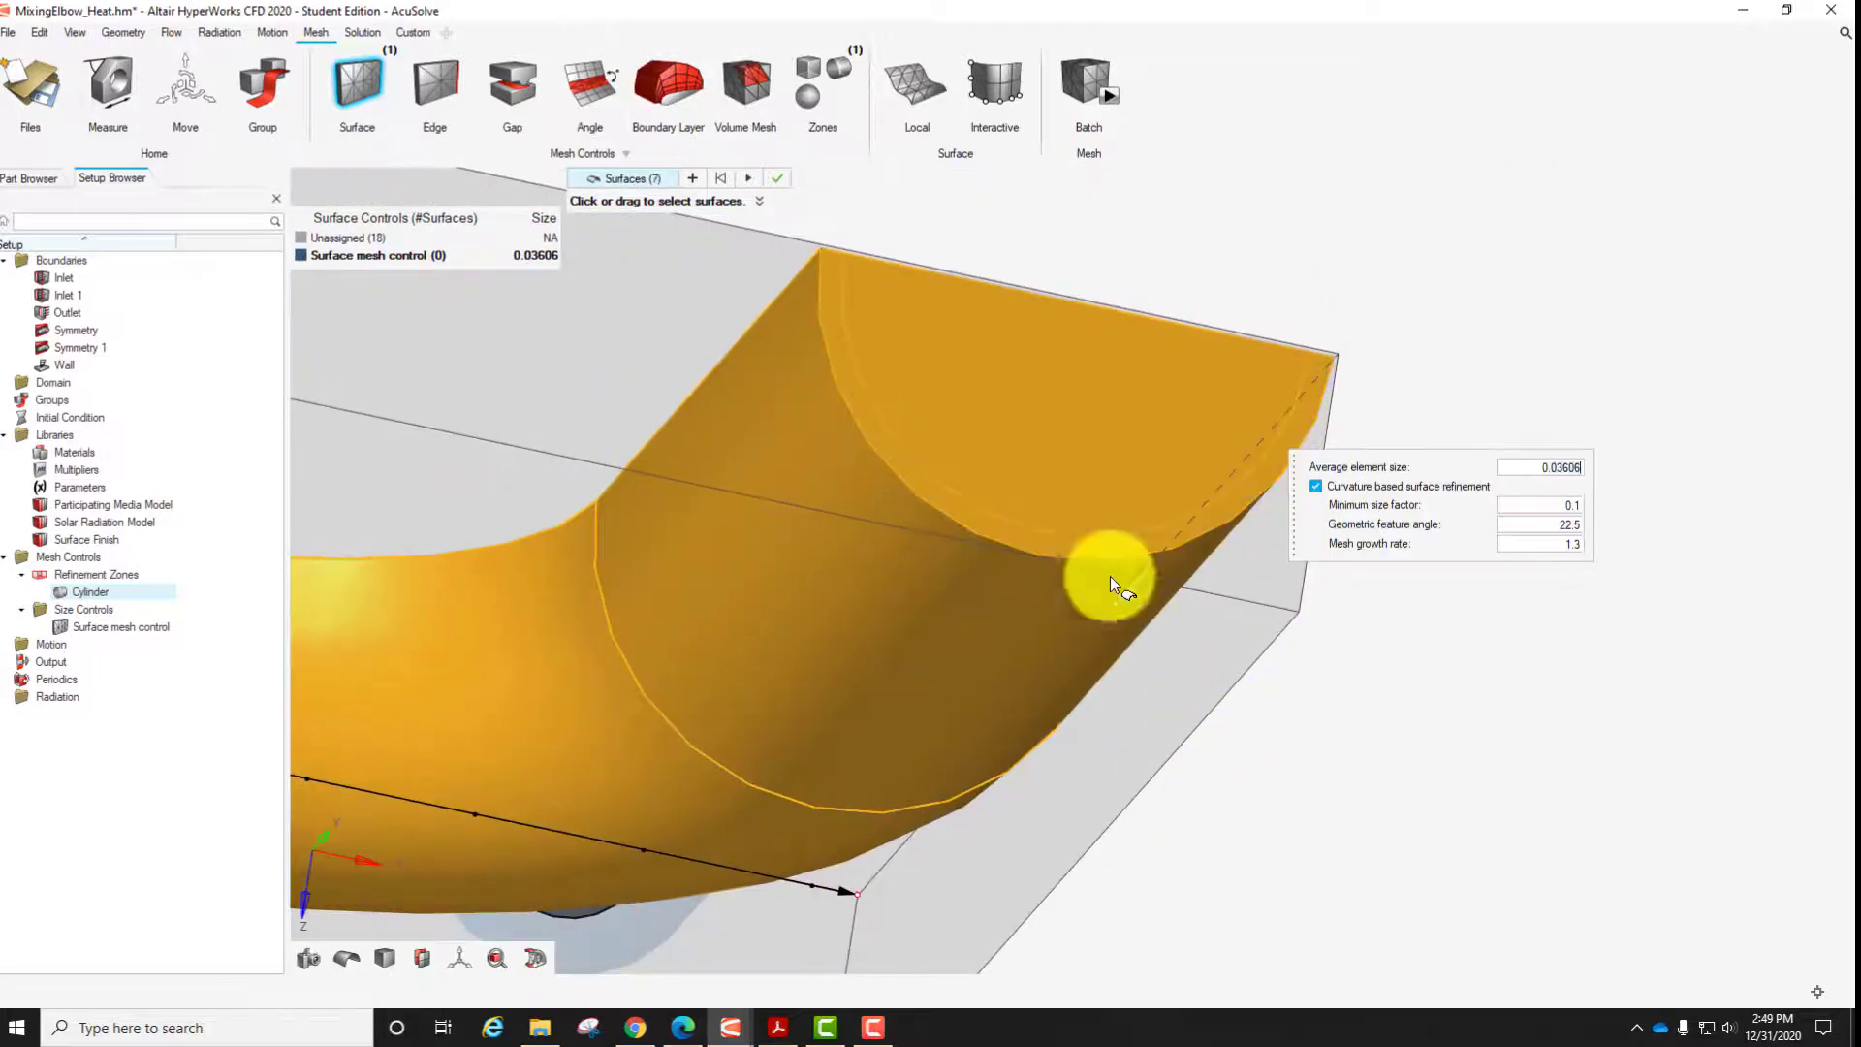
middle_drag(1108, 575, 1025, 341)
right_drag(1141, 653, 903, 109)
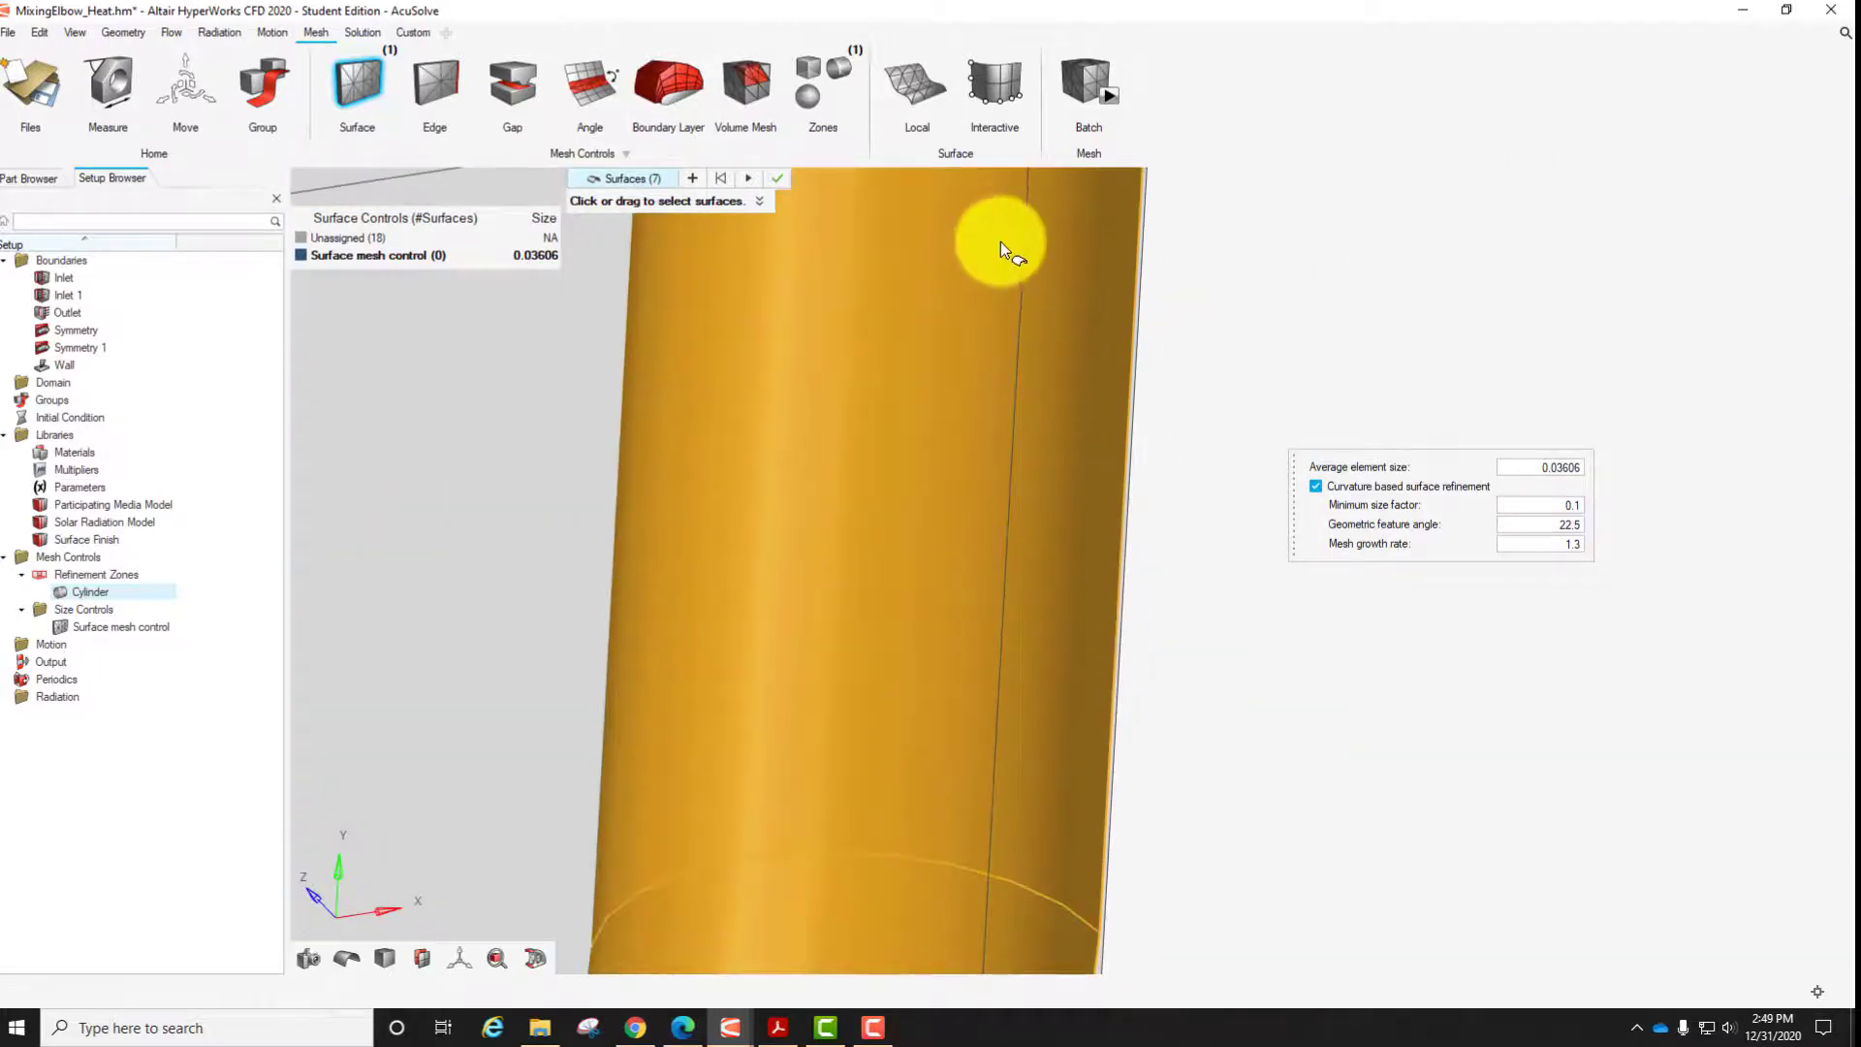
right_drag(906, 701, 1056, 177)
click(981, 628)
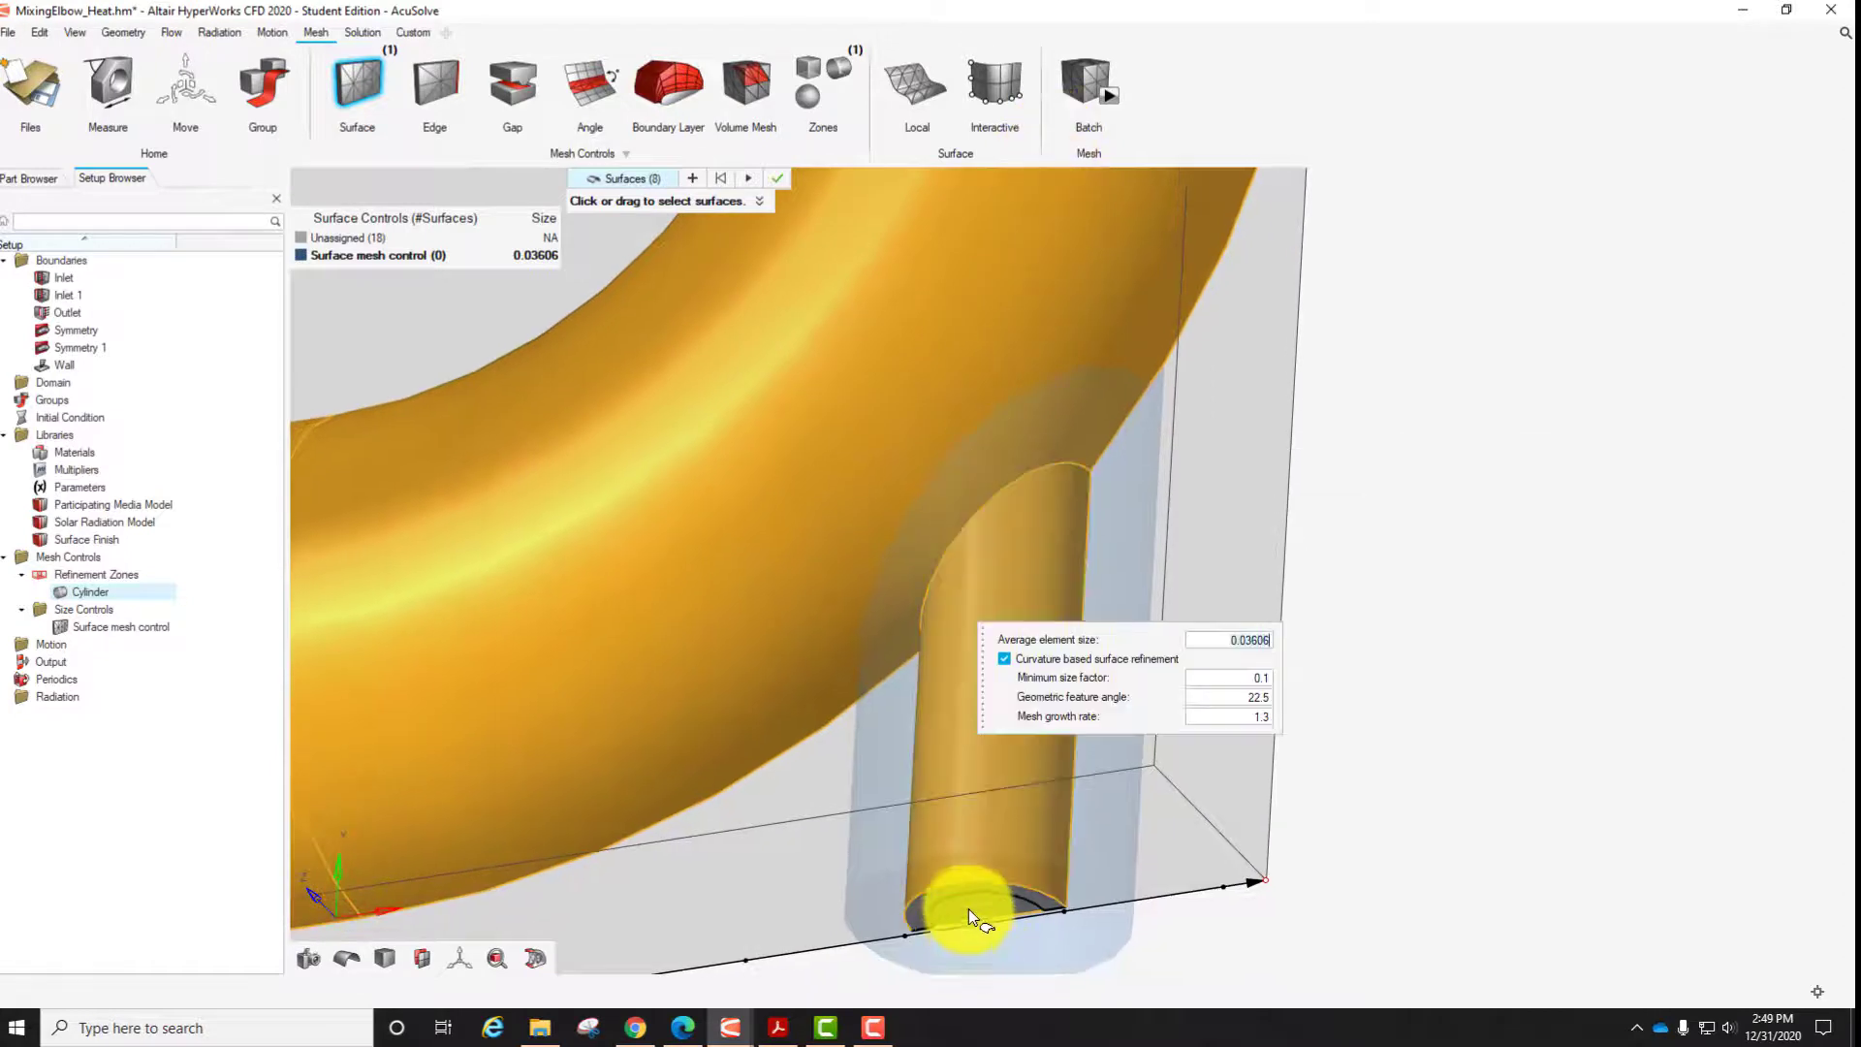
click(967, 907)
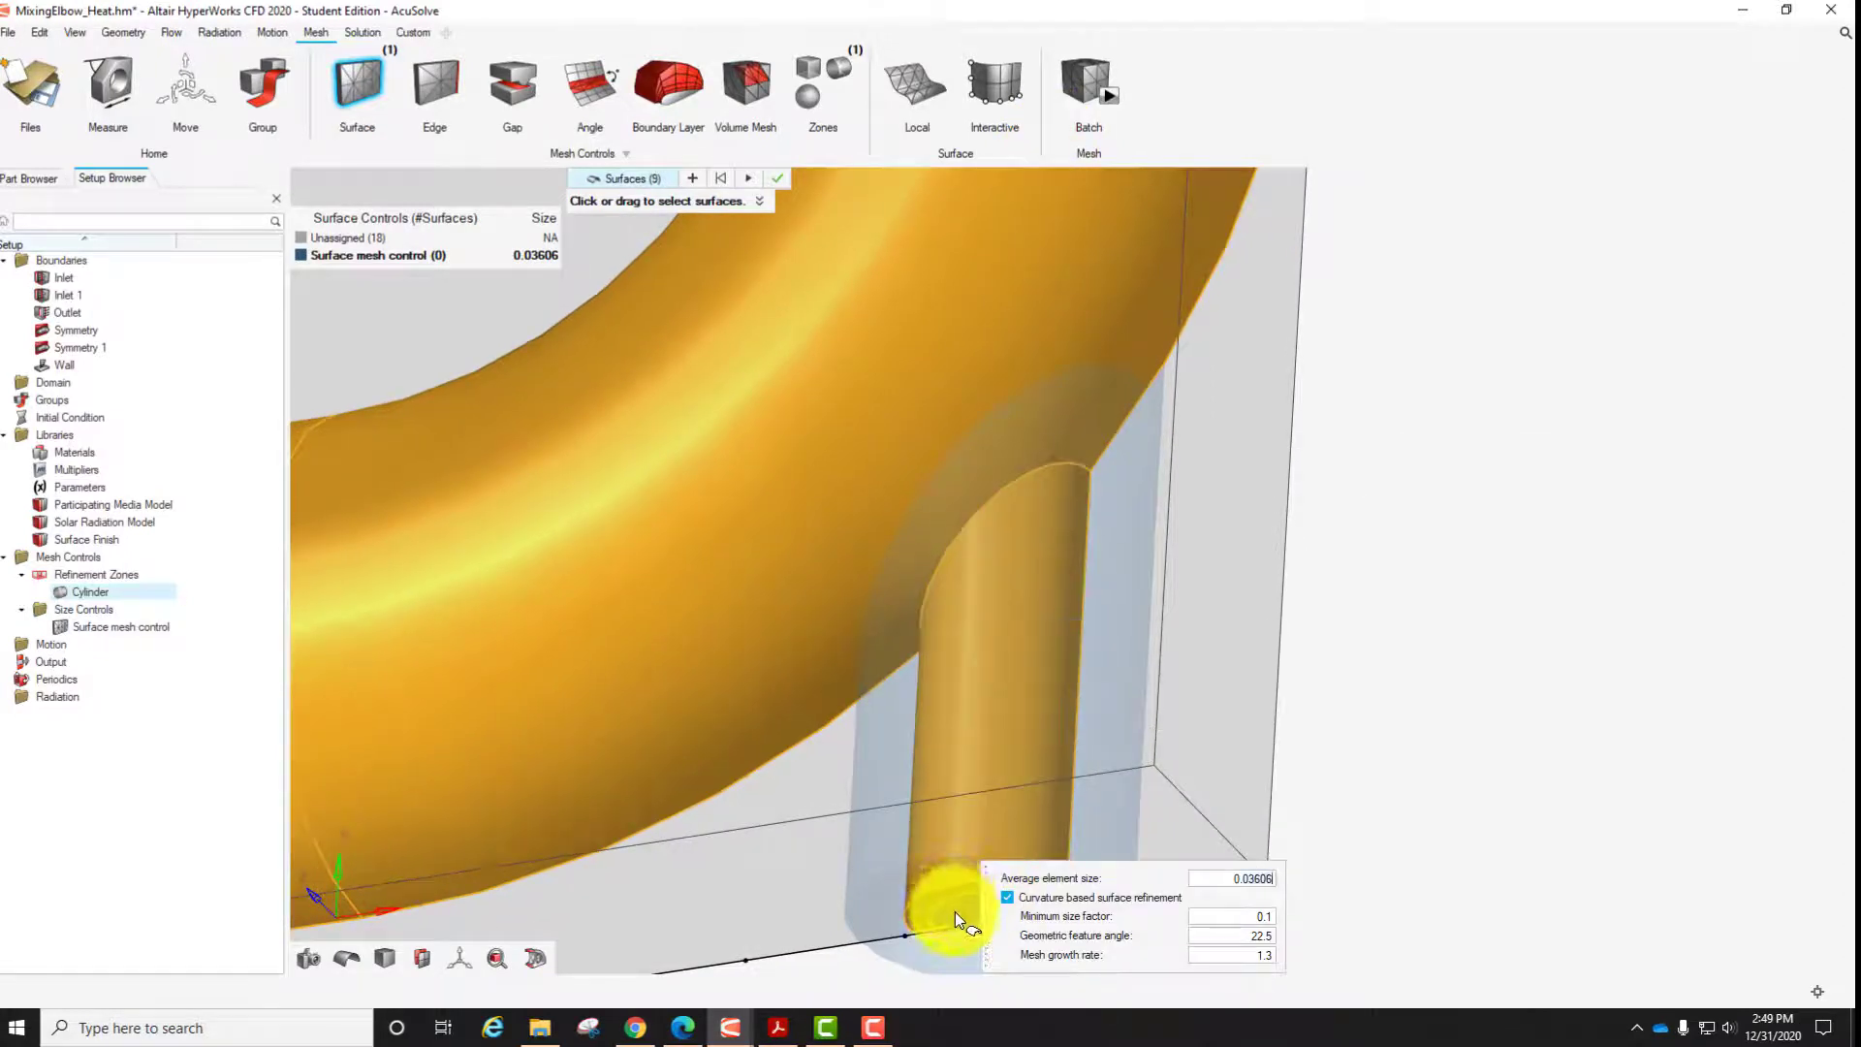
click(942, 911)
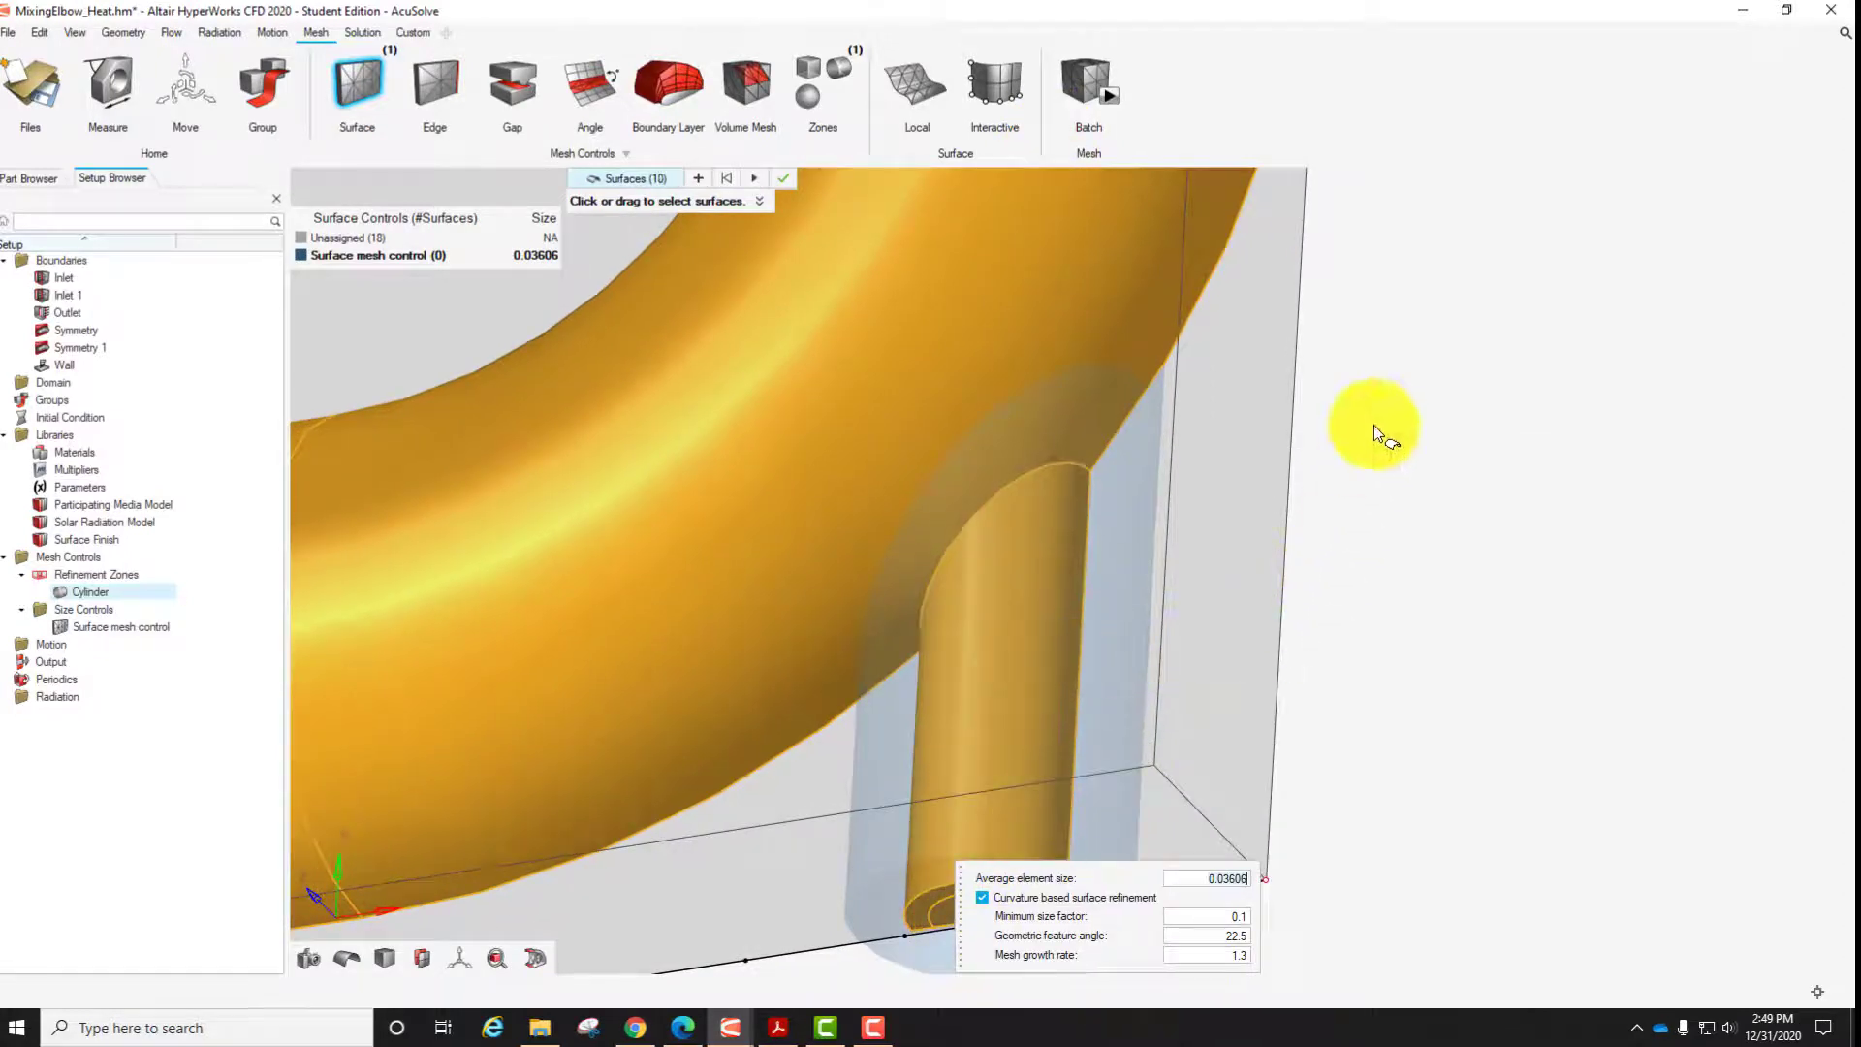
Add the ring-shaped wall end of the X-direction pipe to the surface selection.
right_drag(1345, 577, 1562, 294)
right_drag(708, 678, 1631, 599)
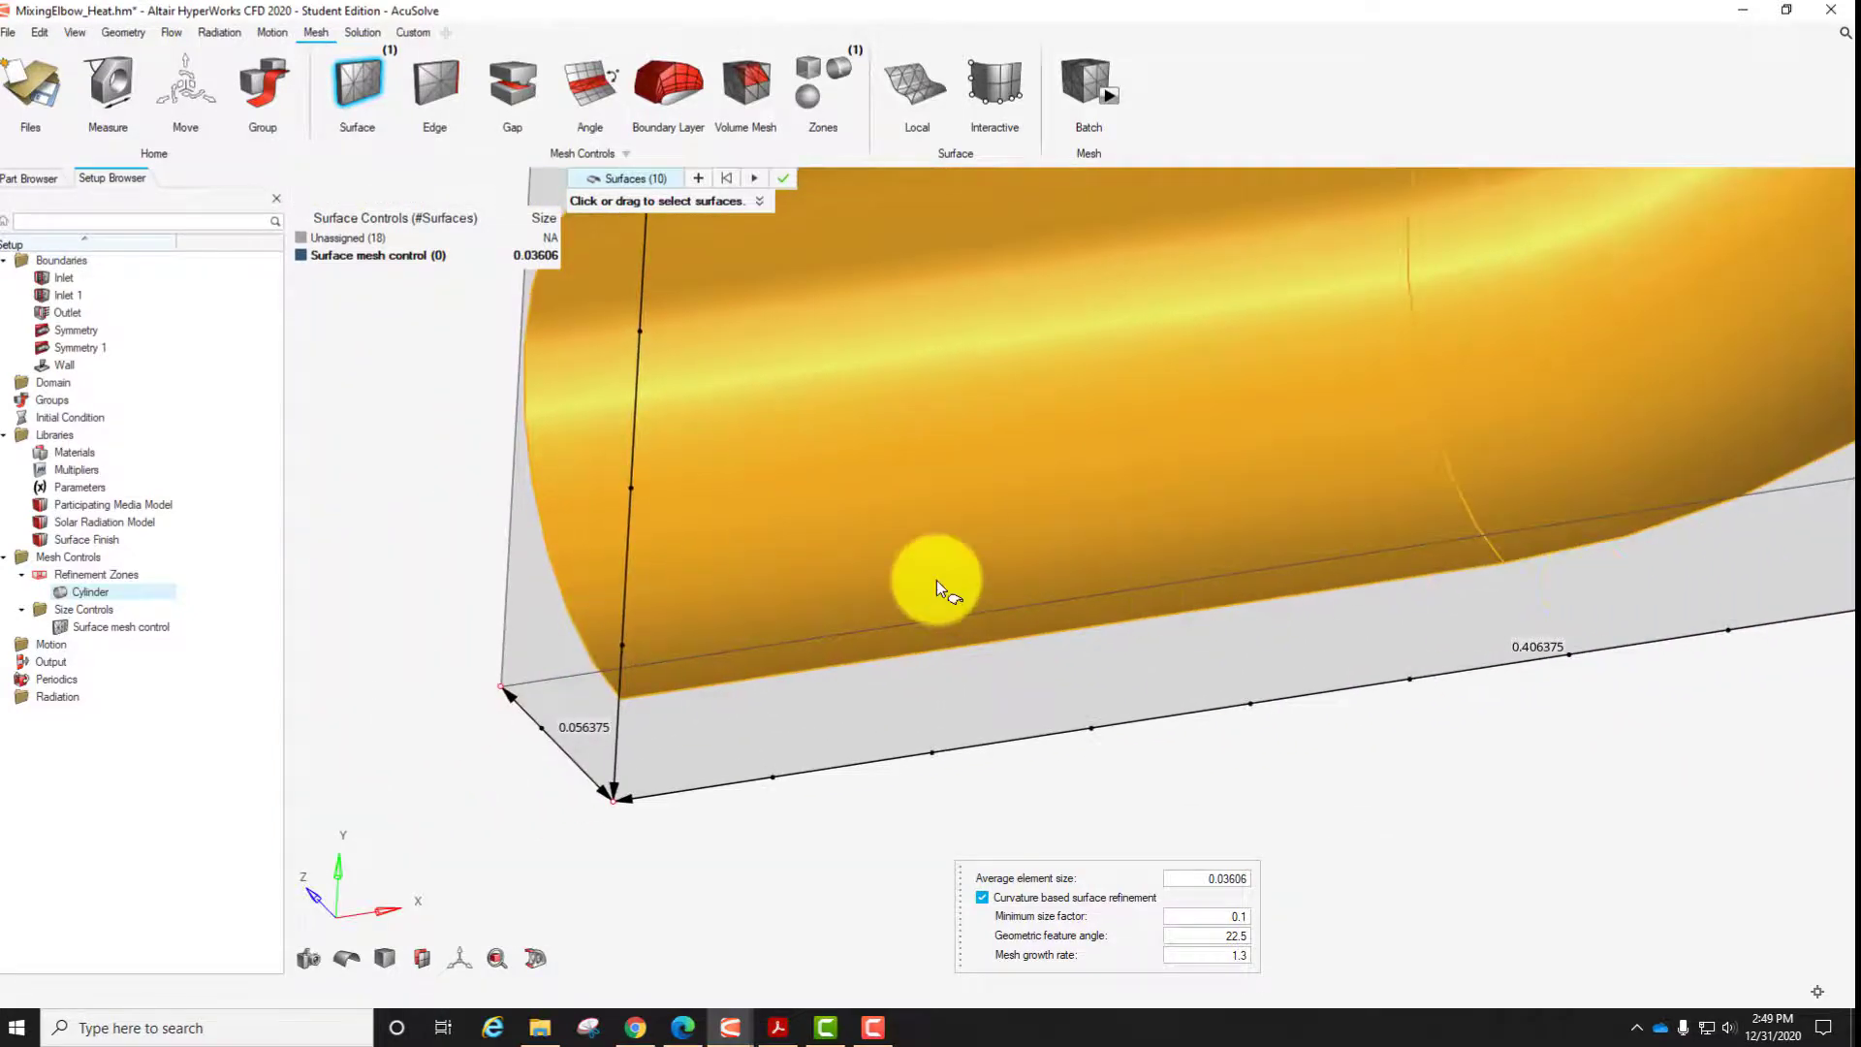
scroll(936, 580, down, 3)
drag(783, 403, 570, 655)
right_drag(669, 469, 694, 552)
mouse_move(554, 480)
right_down()
mouse_move(698, 632)
mouse_move(922, 607)
mouse_move(497, 387)
right_up()
click(481, 354)
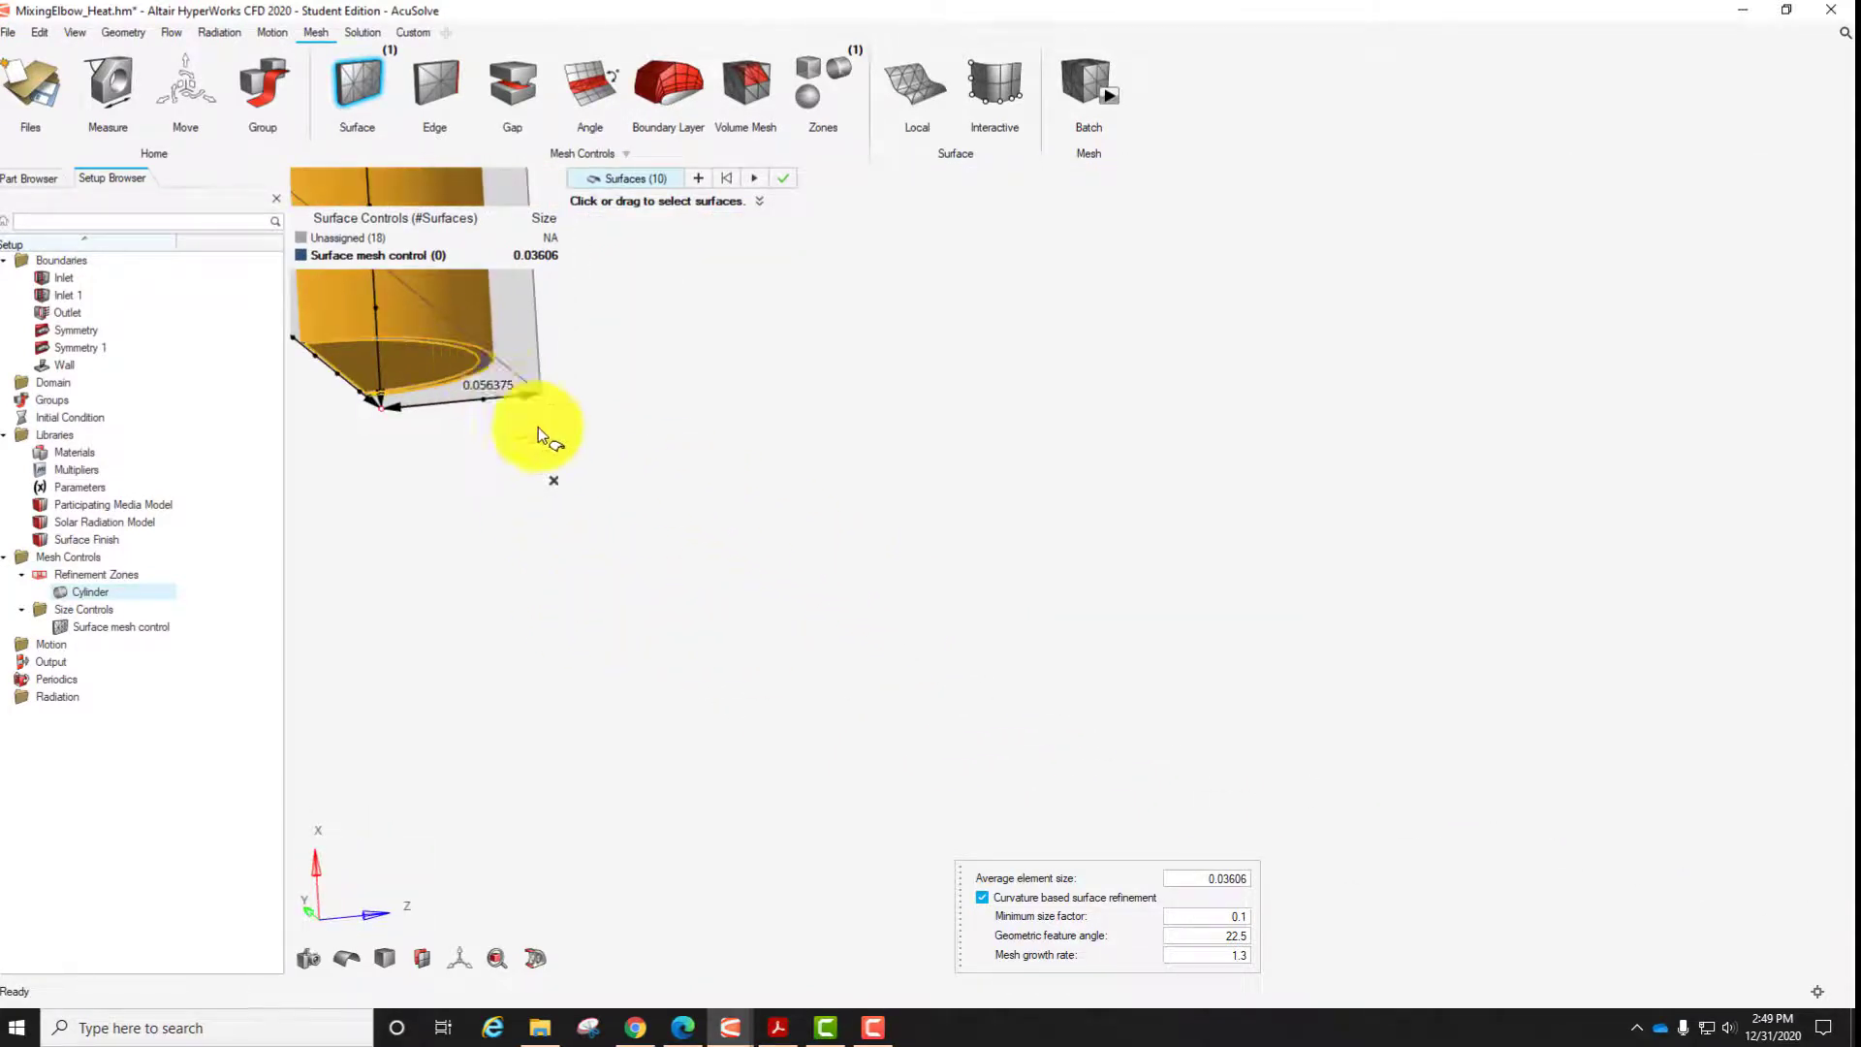
Add the three narrow wall-thickness strips on the symmetry plane to the surface selection.
right_drag(787, 663, 874, 860)
right_drag(1048, 601, 1207, 381)
click(987, 428)
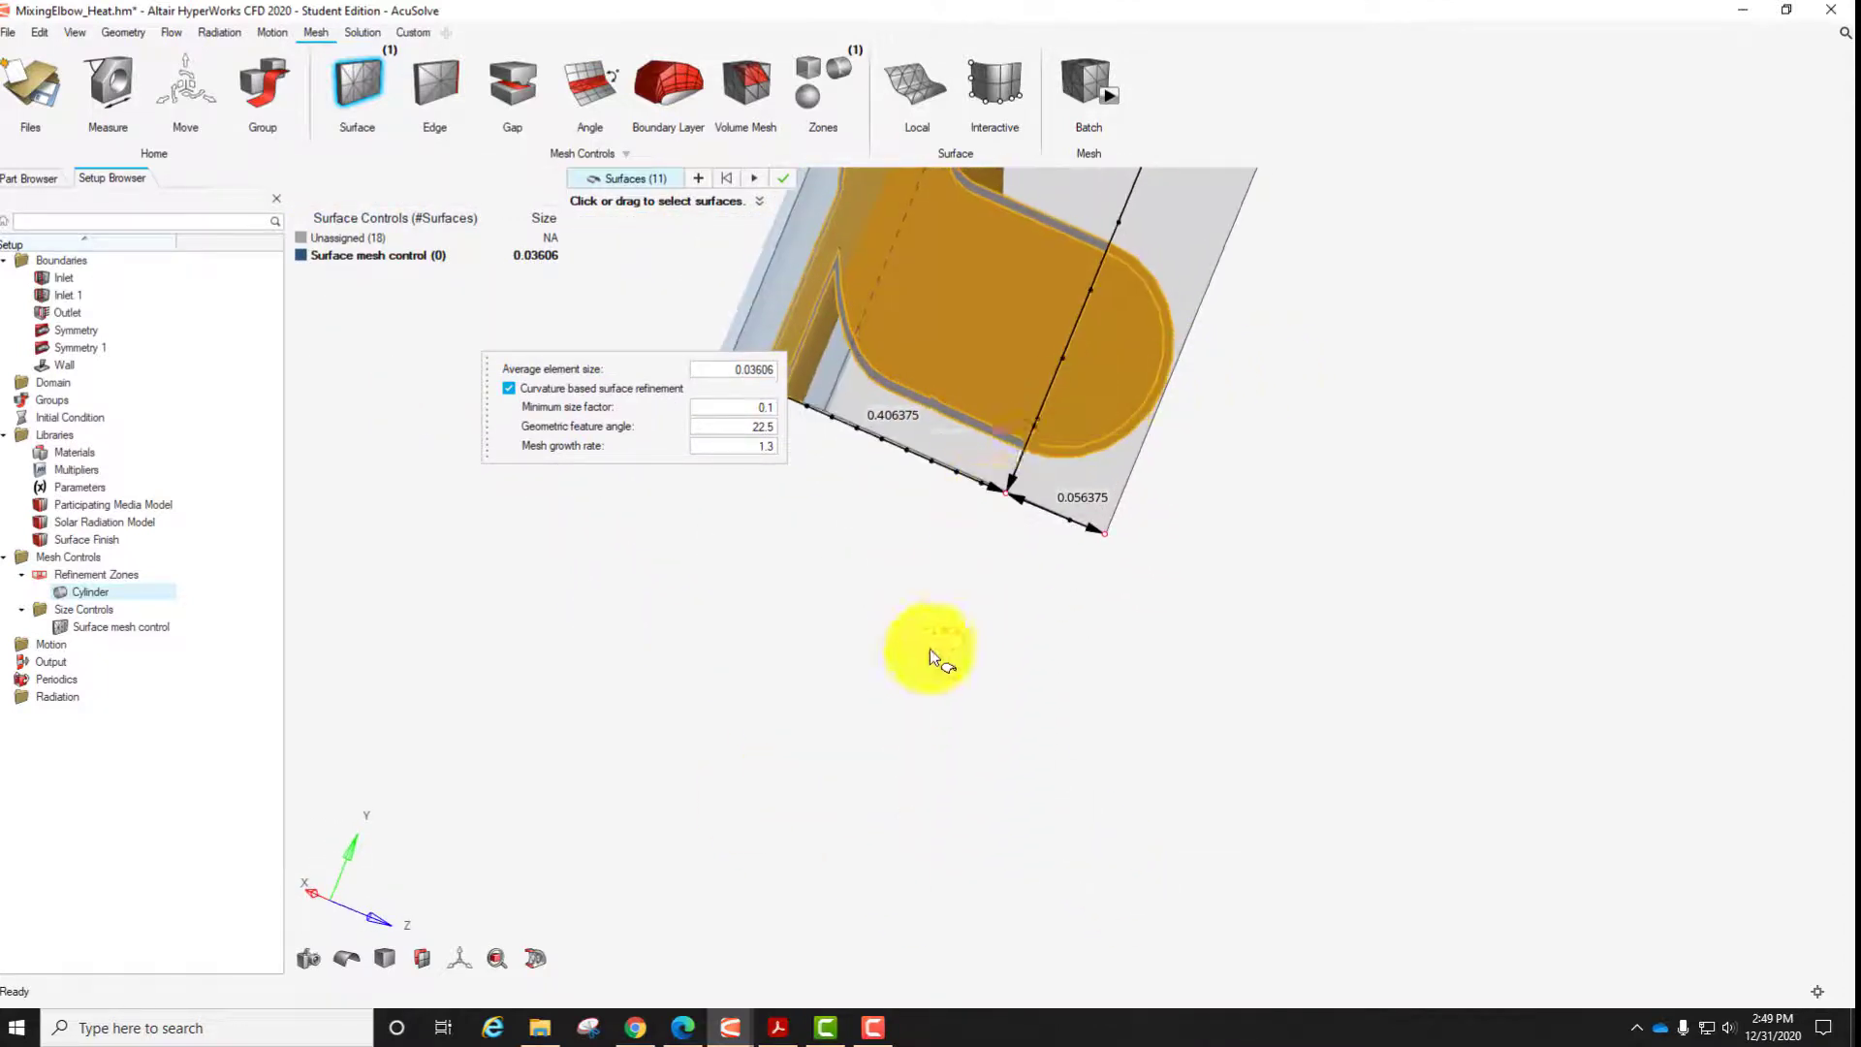
right_drag(878, 559, 881, 835)
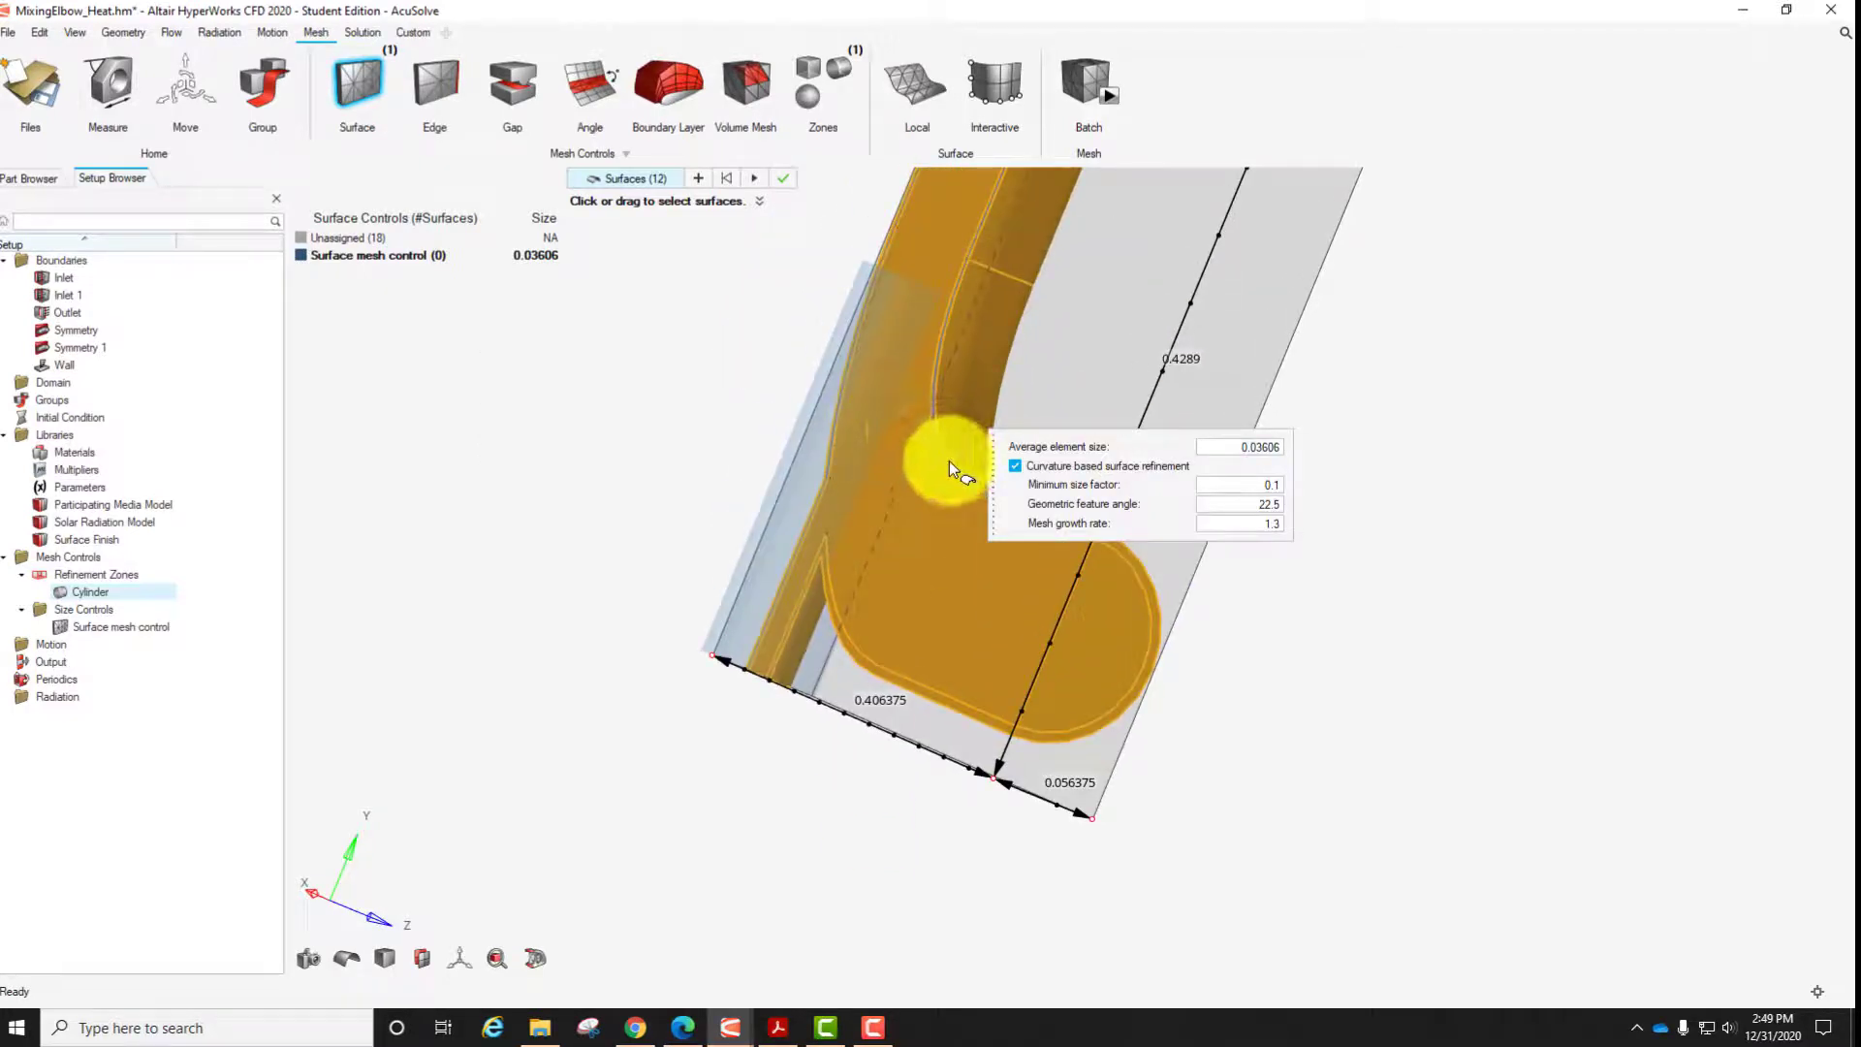
click(864, 454)
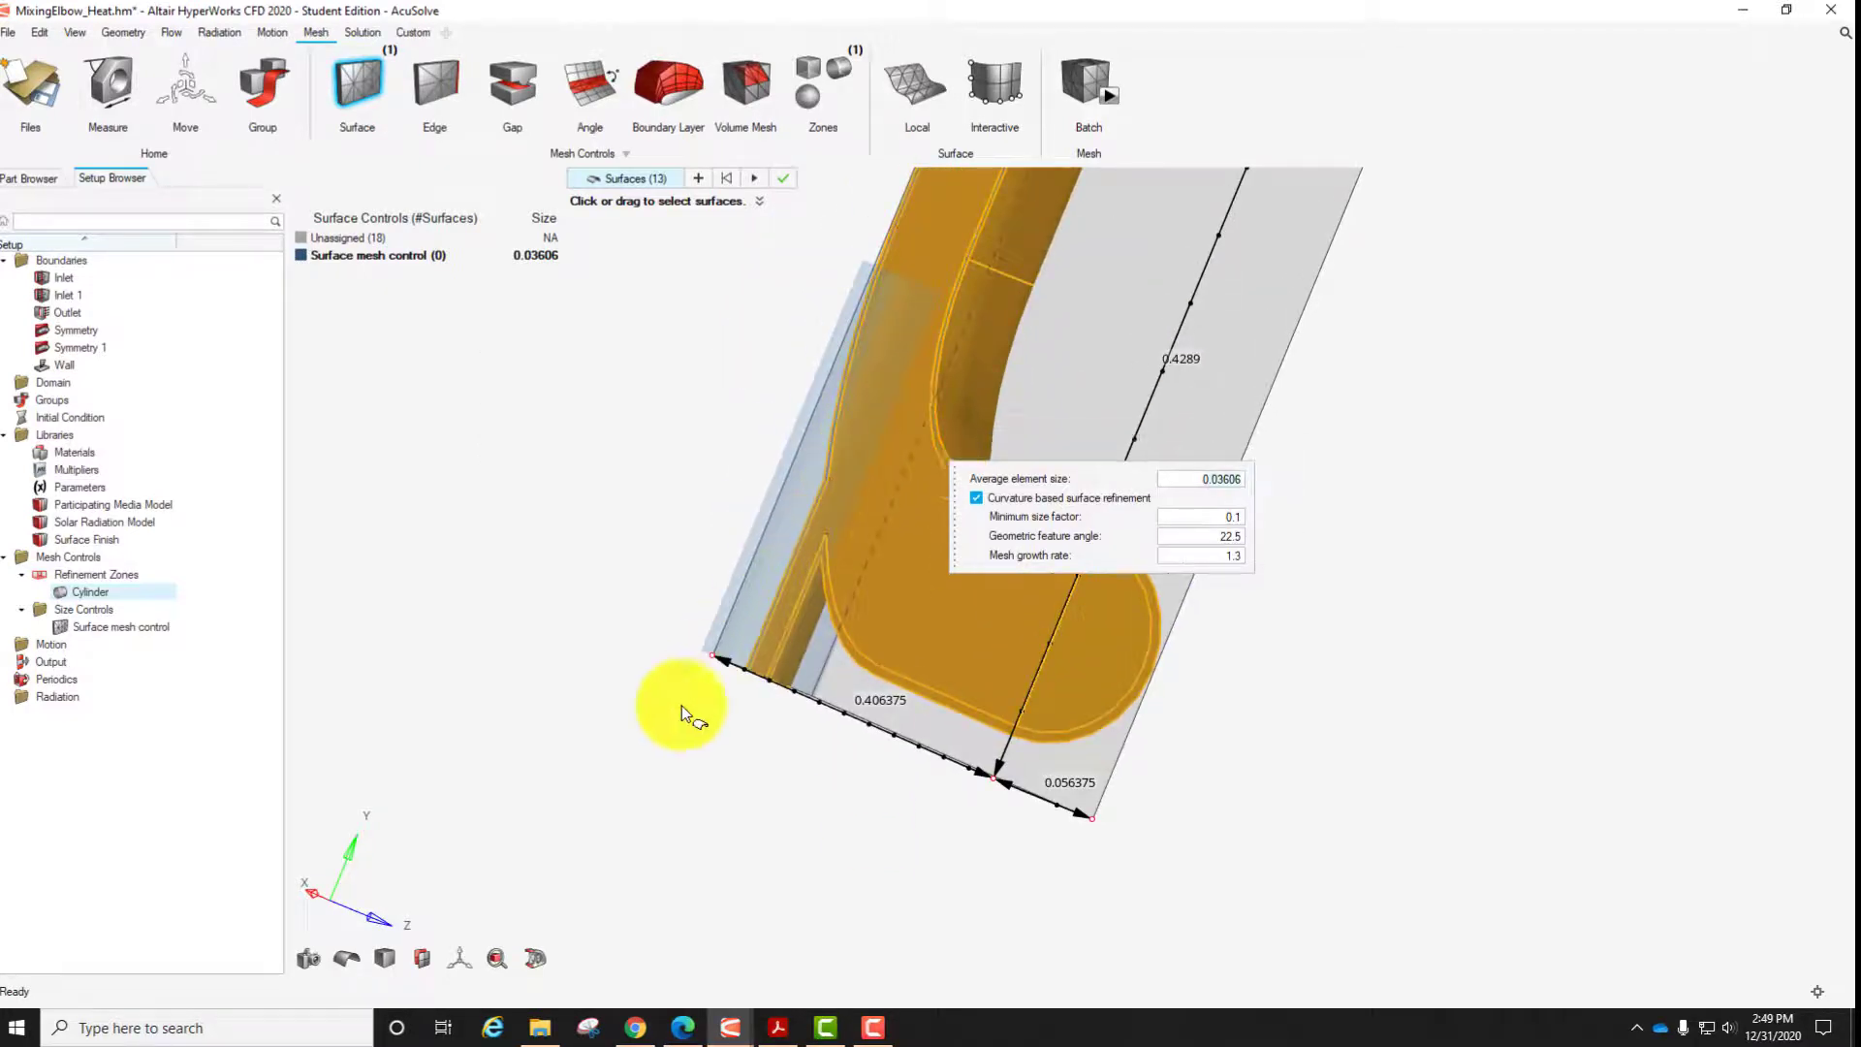
scroll(644, 745, up, 3)
scroll(657, 695, down, 3)
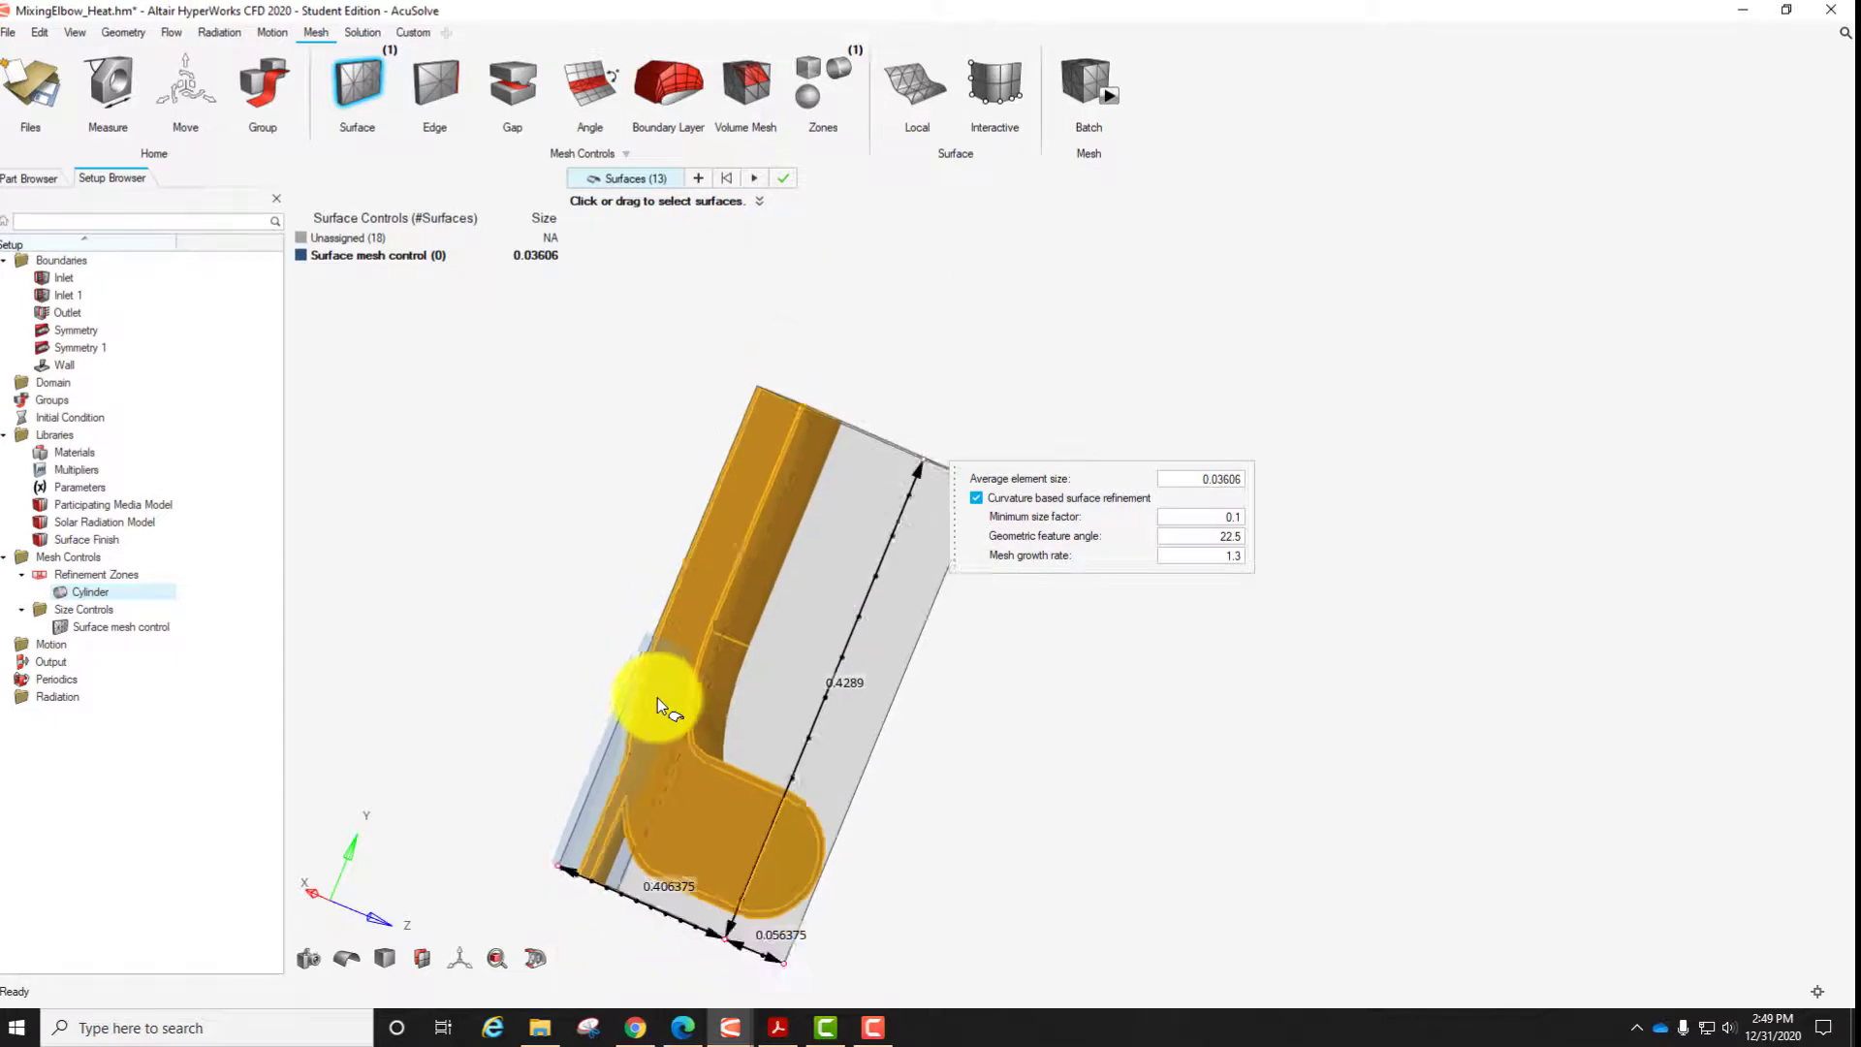
right_drag(657, 696, 994, 751)
scroll(782, 698, up, 3)
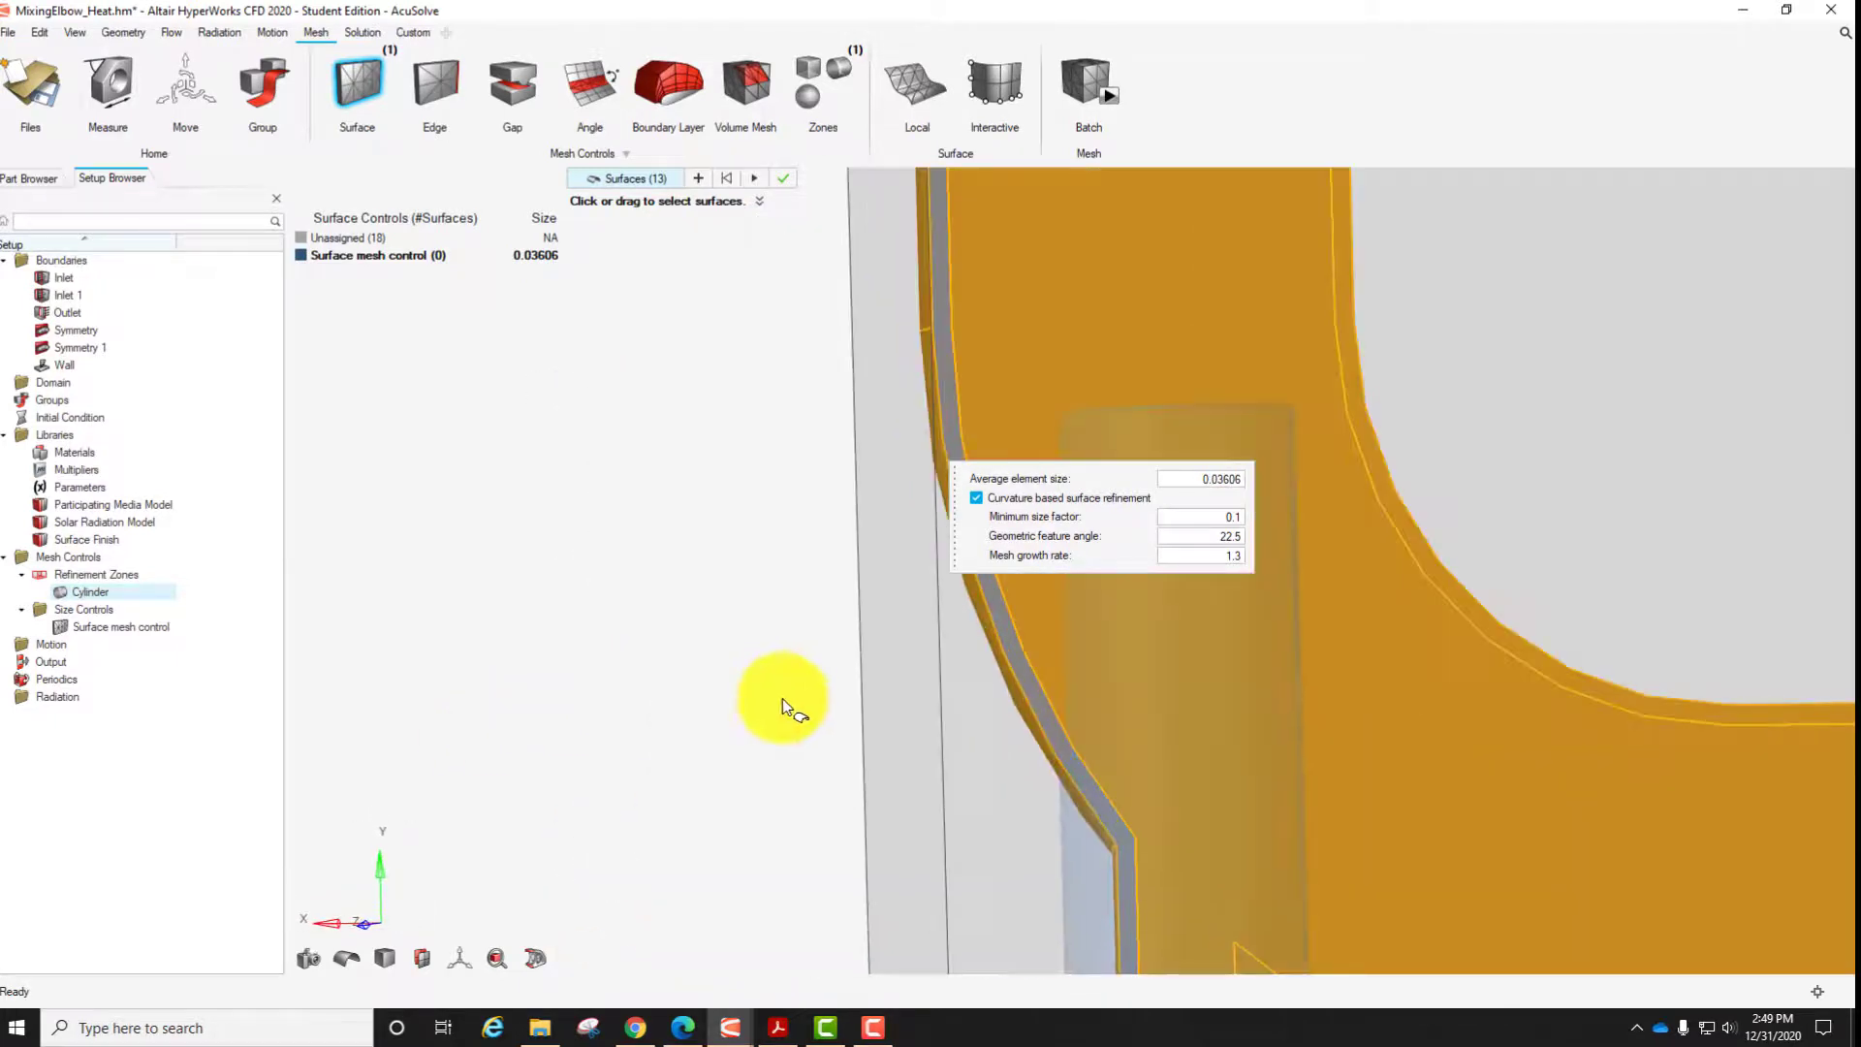
click(1033, 715)
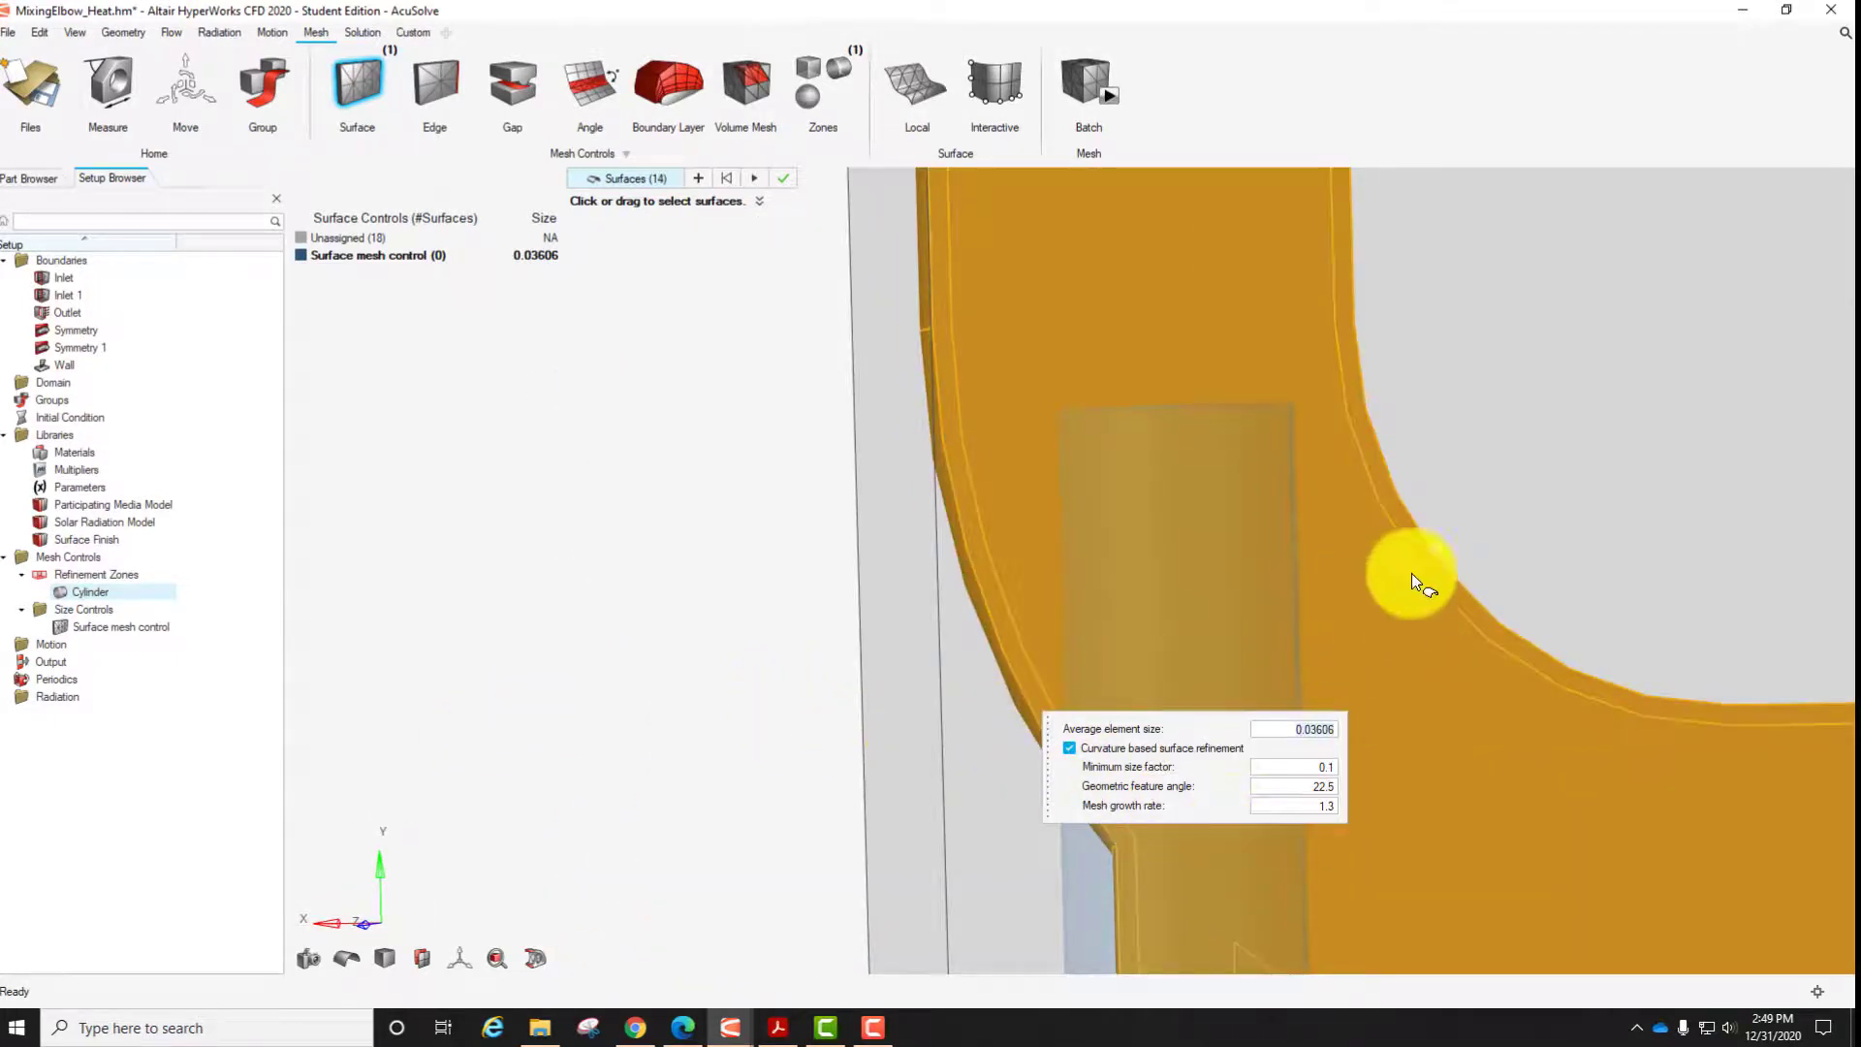
Set the average element size of the selected elbow surfaces to 0.003.
scroll(764, 336, down, 3)
scroll(894, 304, up, 2)
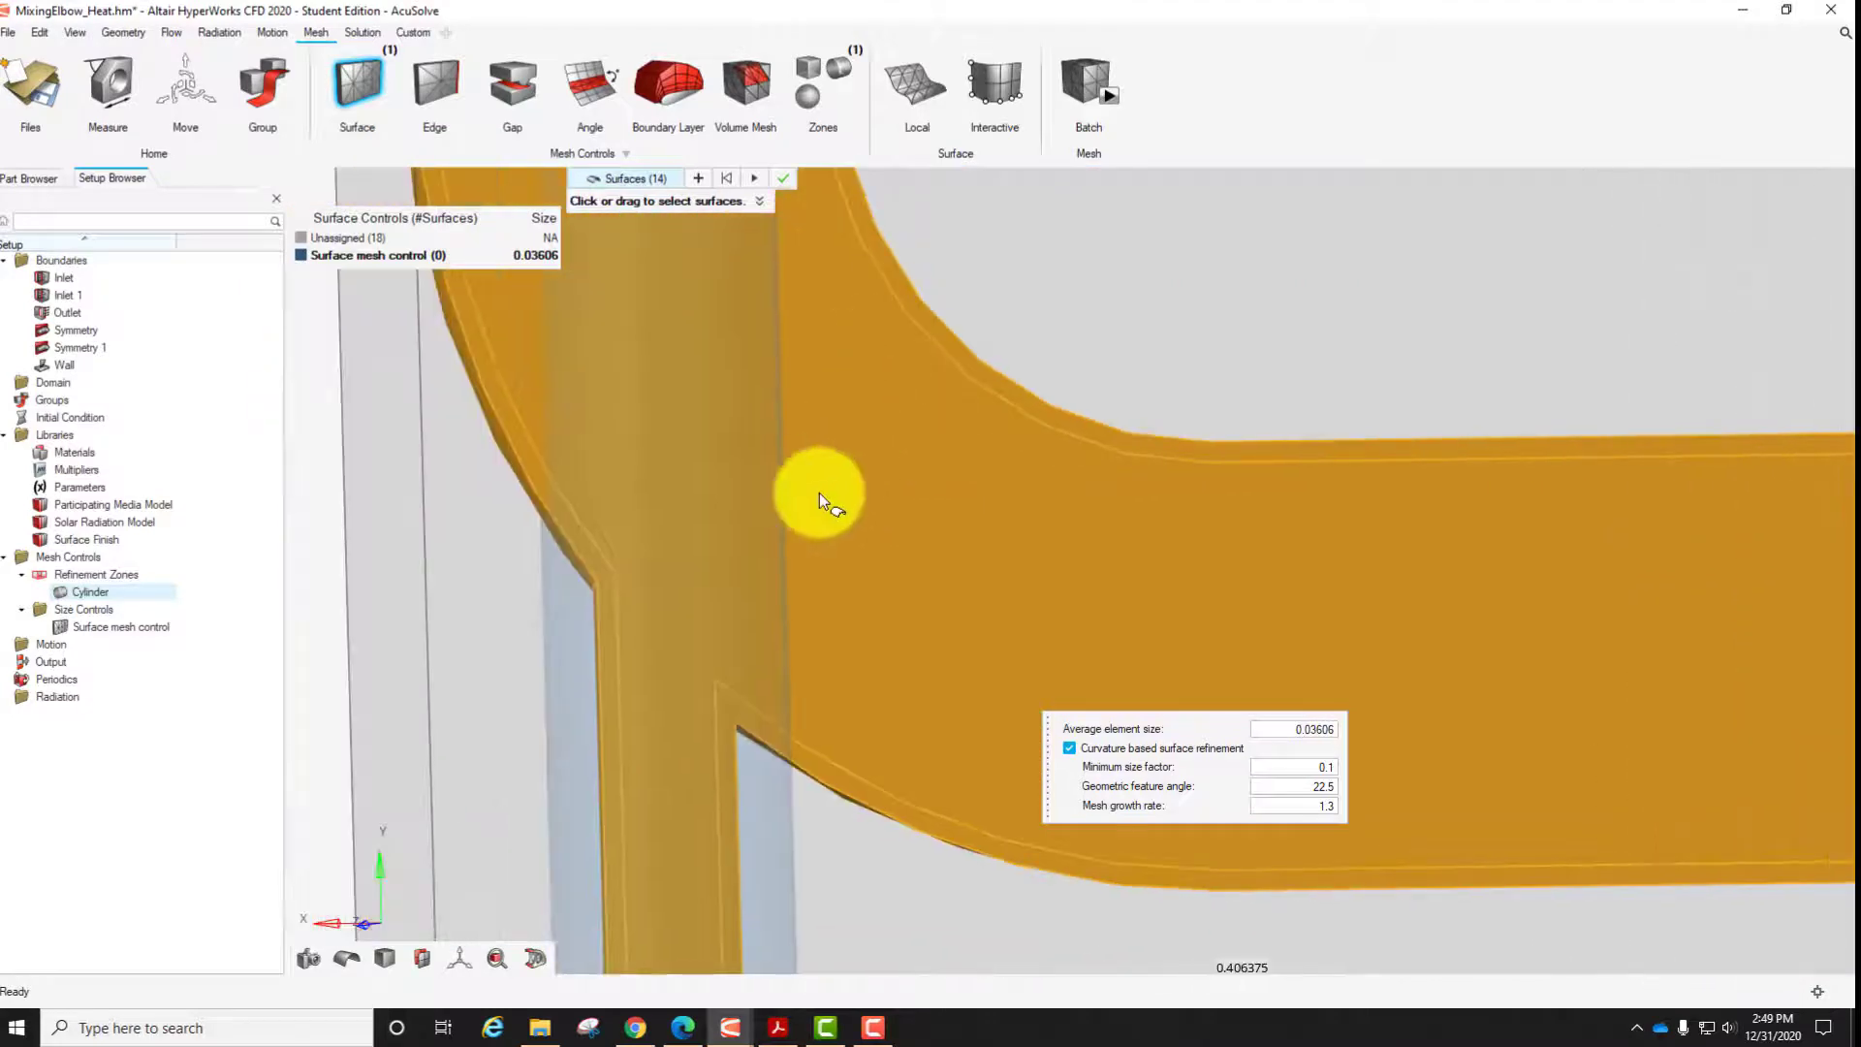
scroll(818, 492, up, 2)
scroll(1000, 487, down, 3)
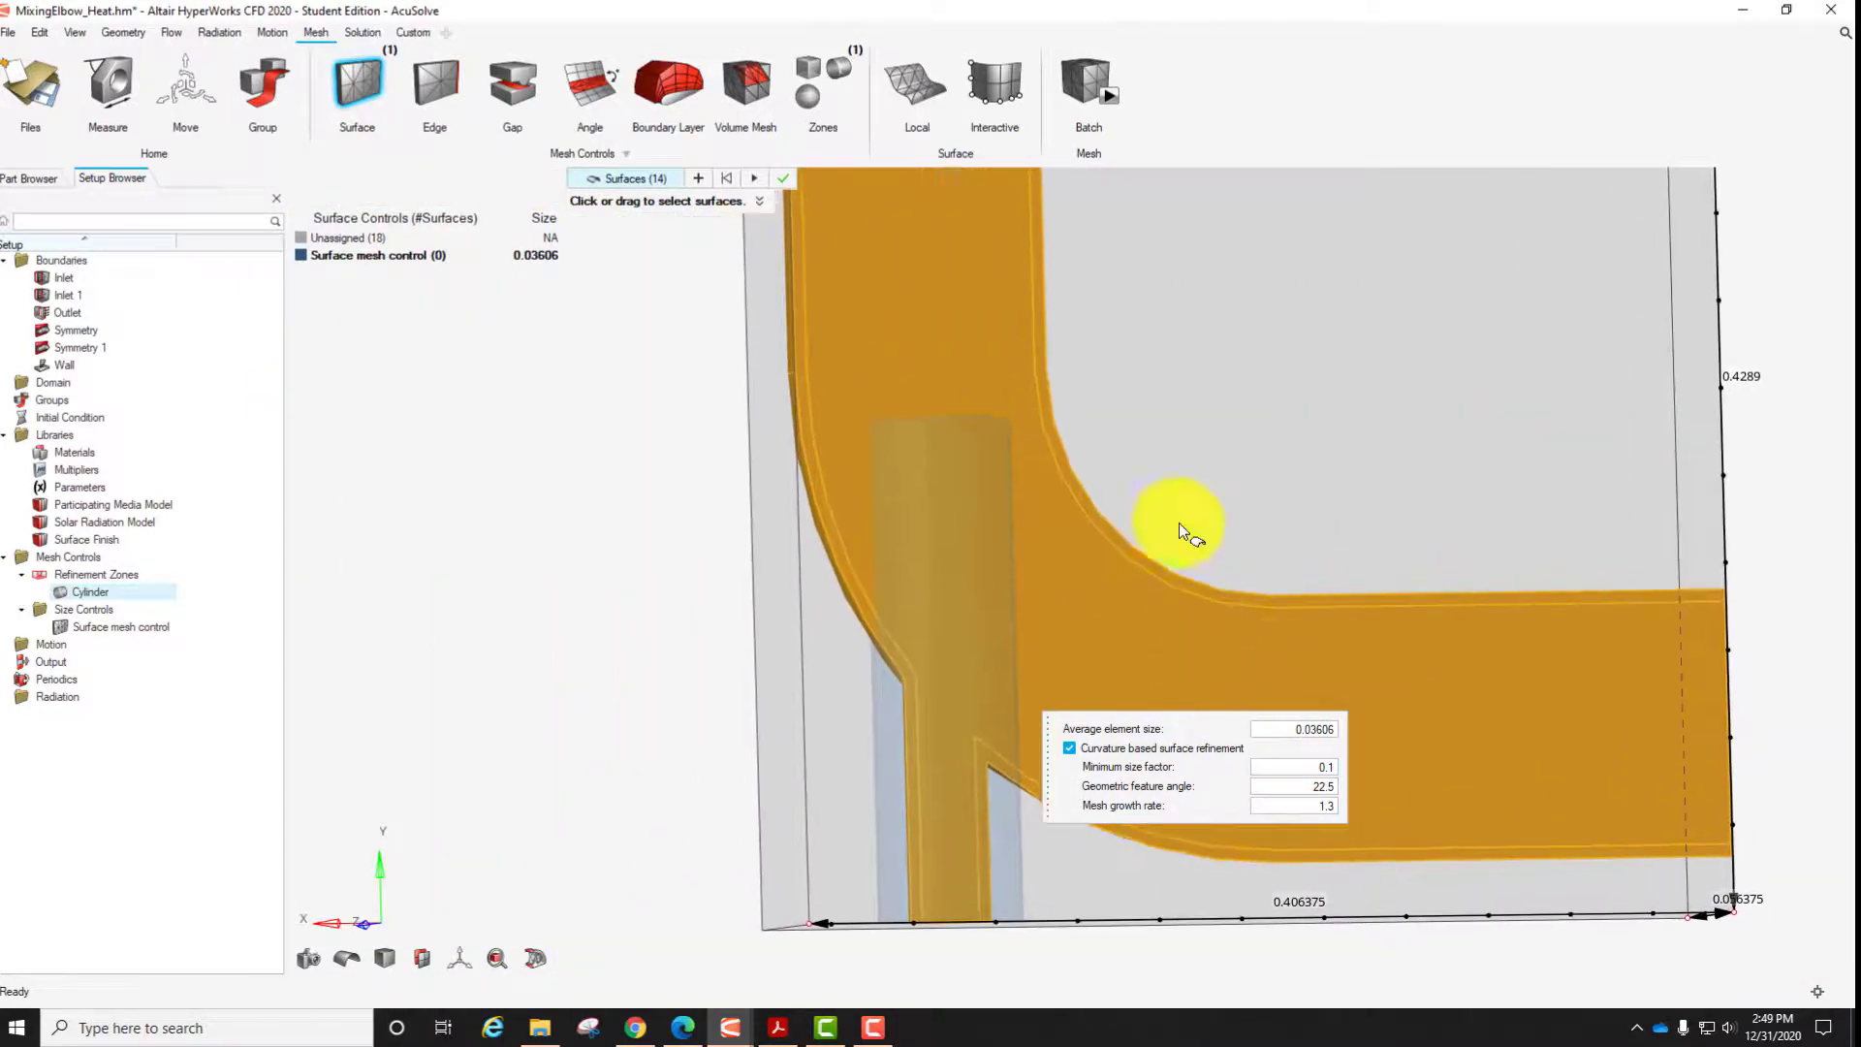
scroll(931, 648, up, 2)
scroll(1009, 561, down, 2)
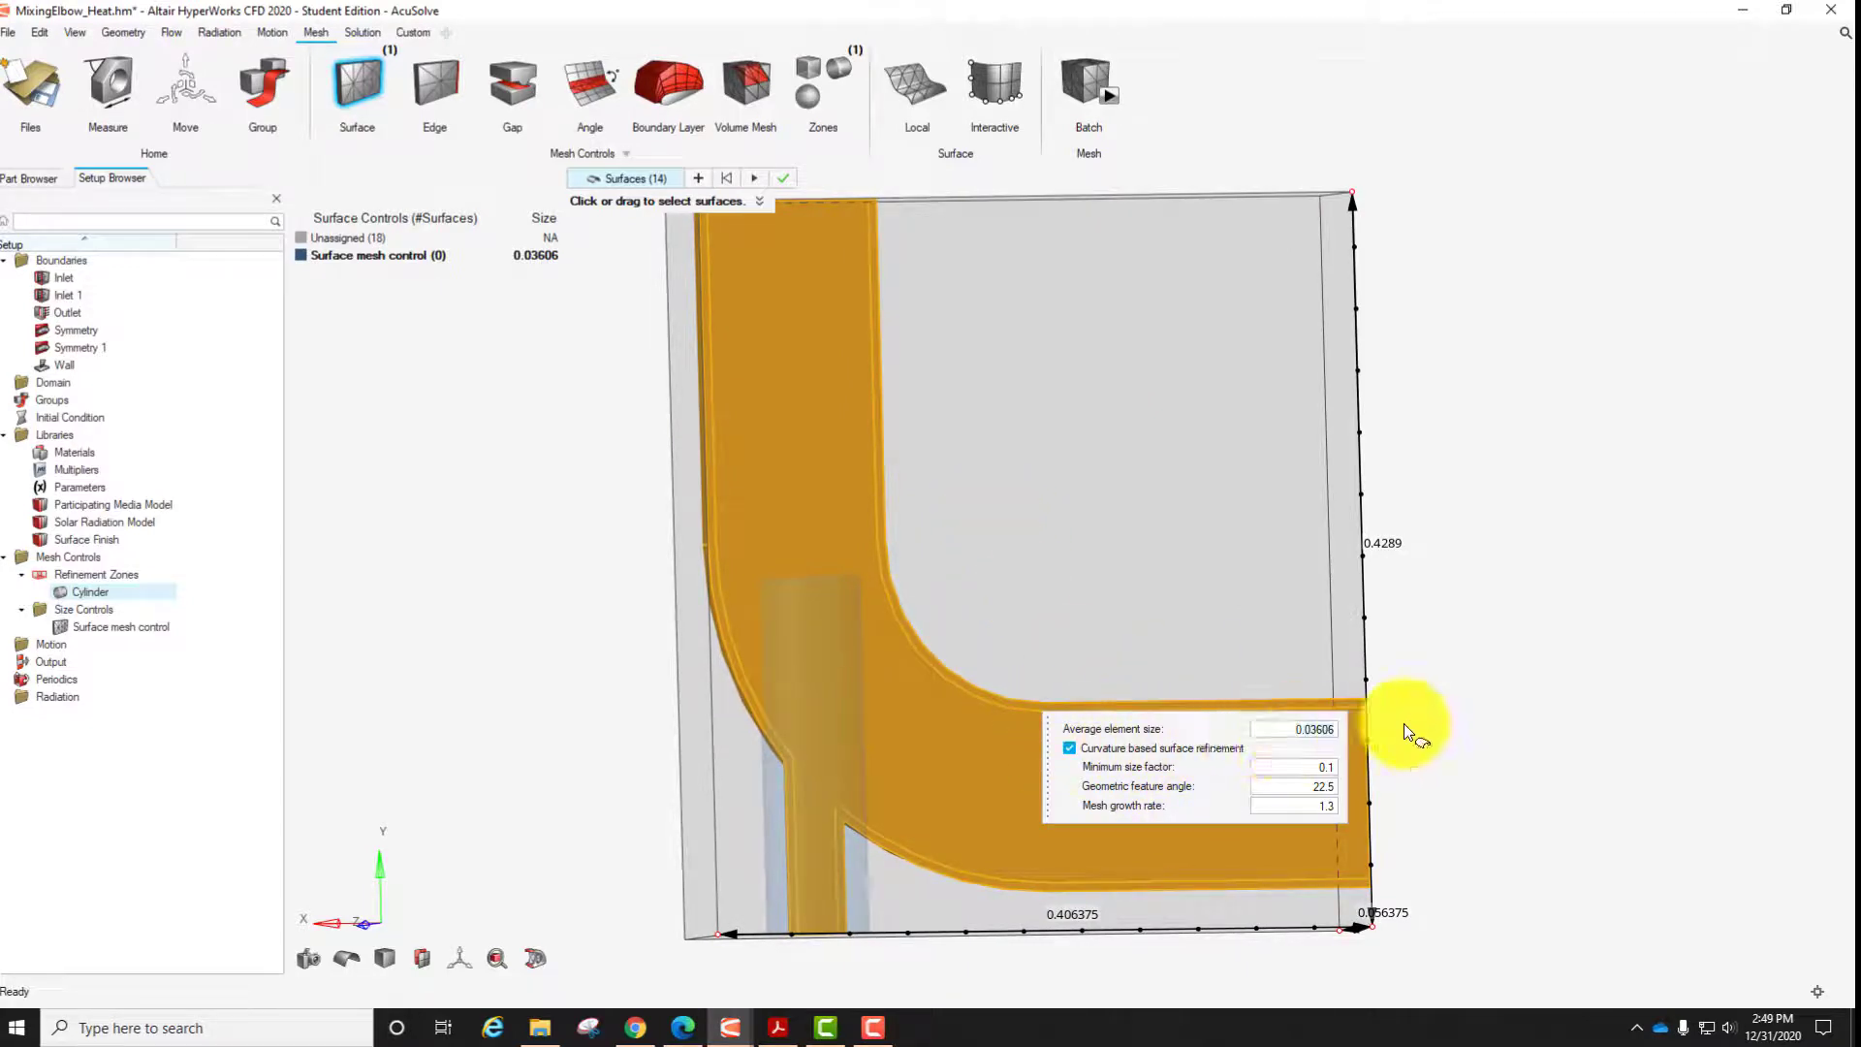
key(BackSpace)
key(BackSpace)
key(BackSpace)
key(BackSpace)
key(BackSpace)
text(003)
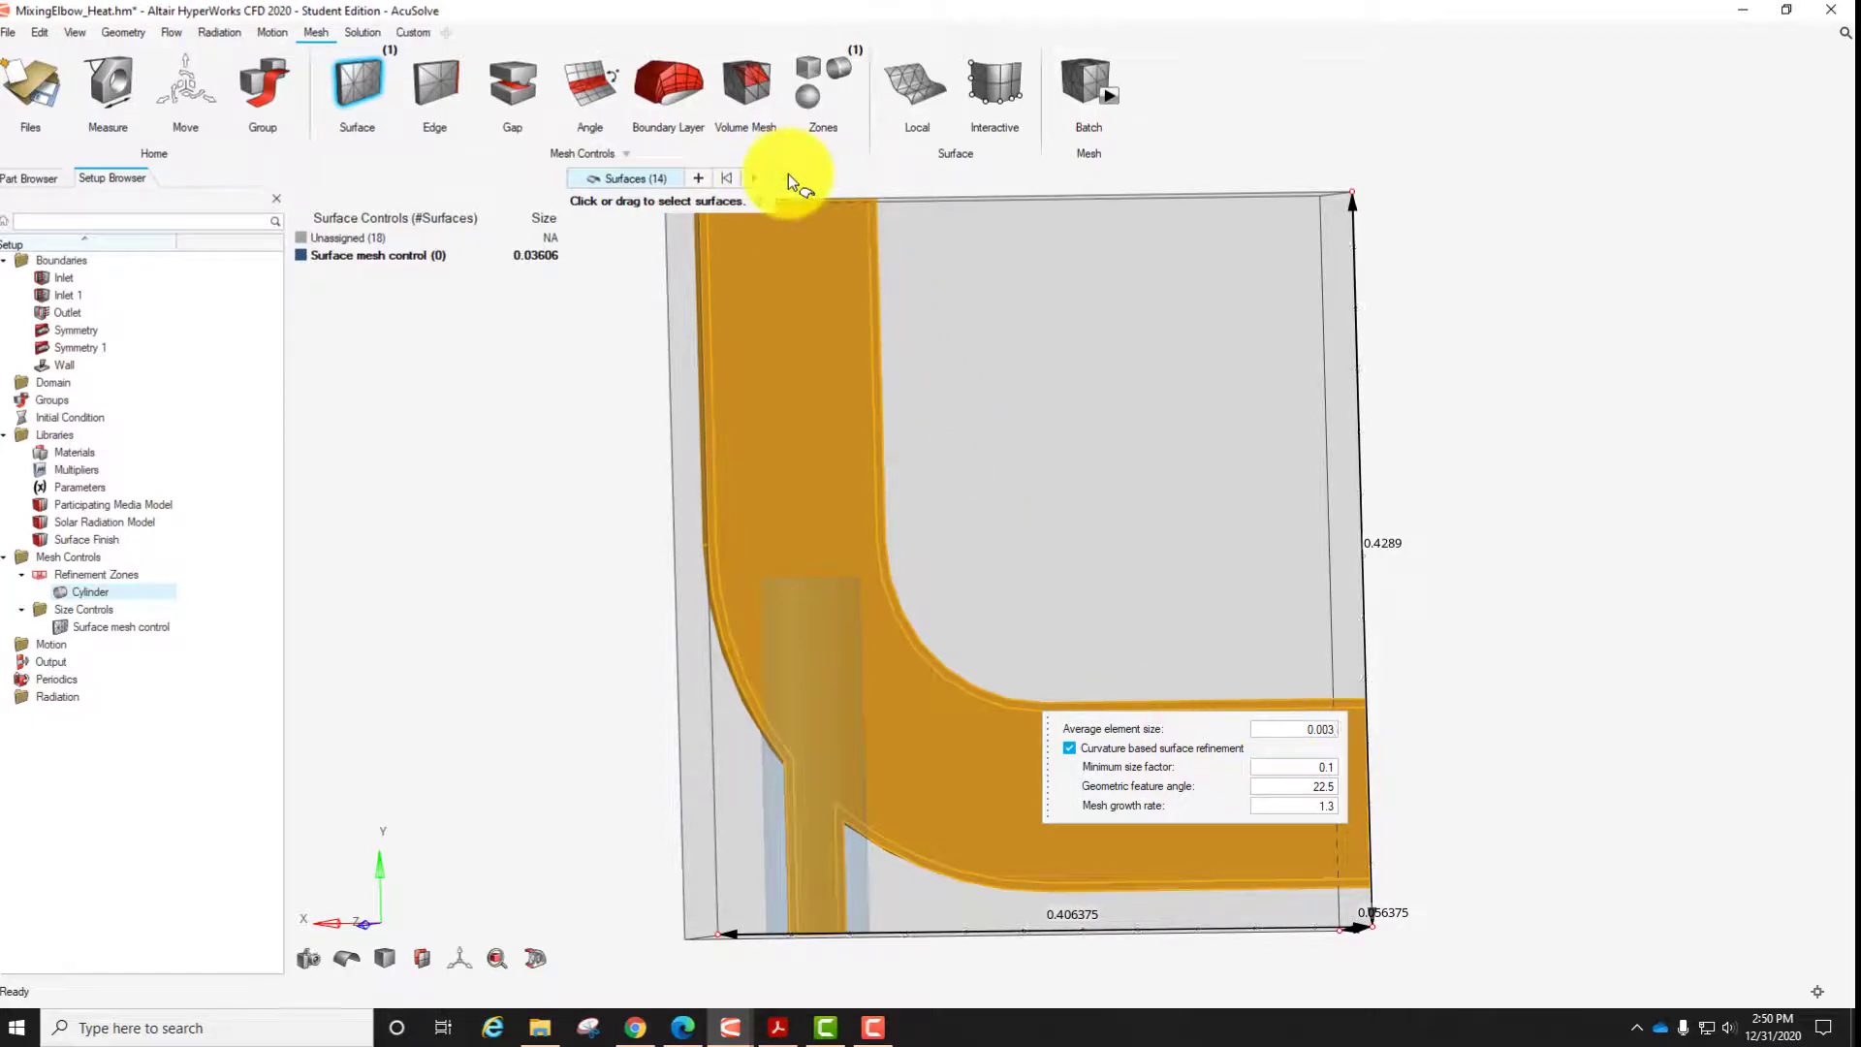
key(Return)
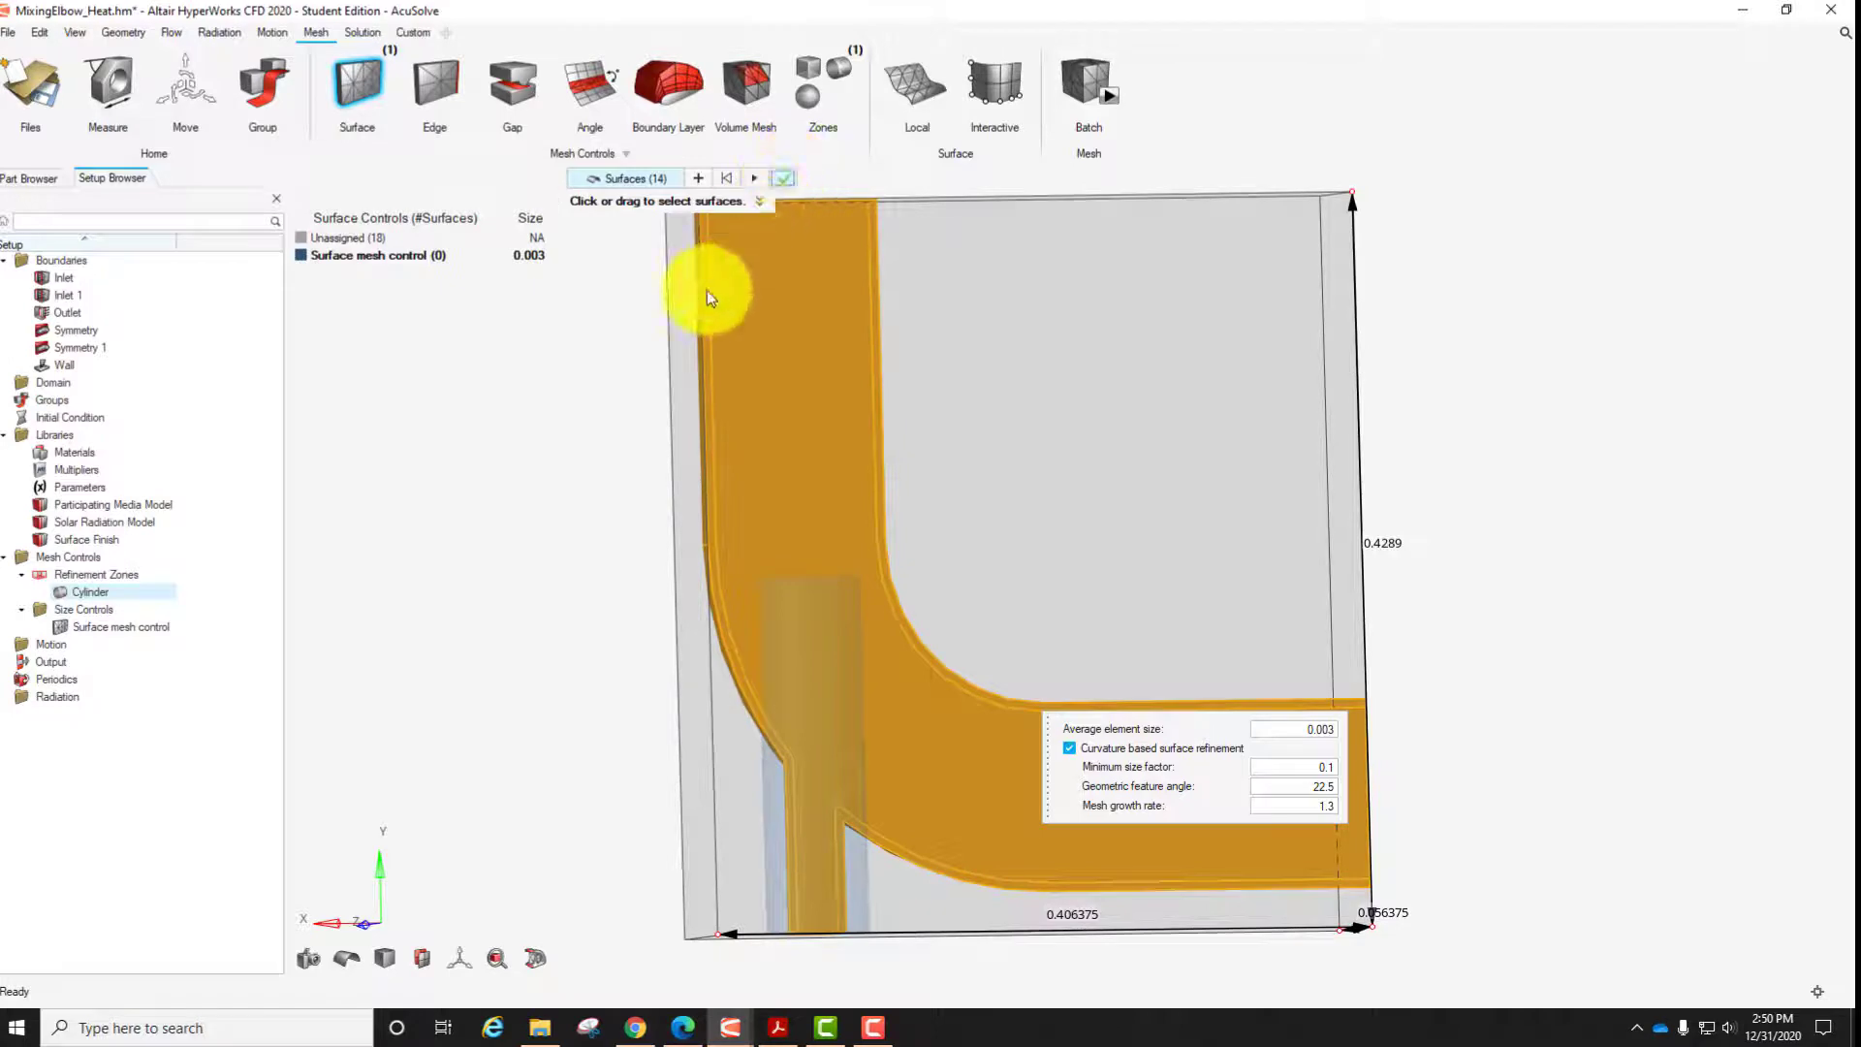
Apply the surface mesh control to the selected elbow surfaces, reopen it to check its assigned surfaces, and leave it again.
click(780, 182)
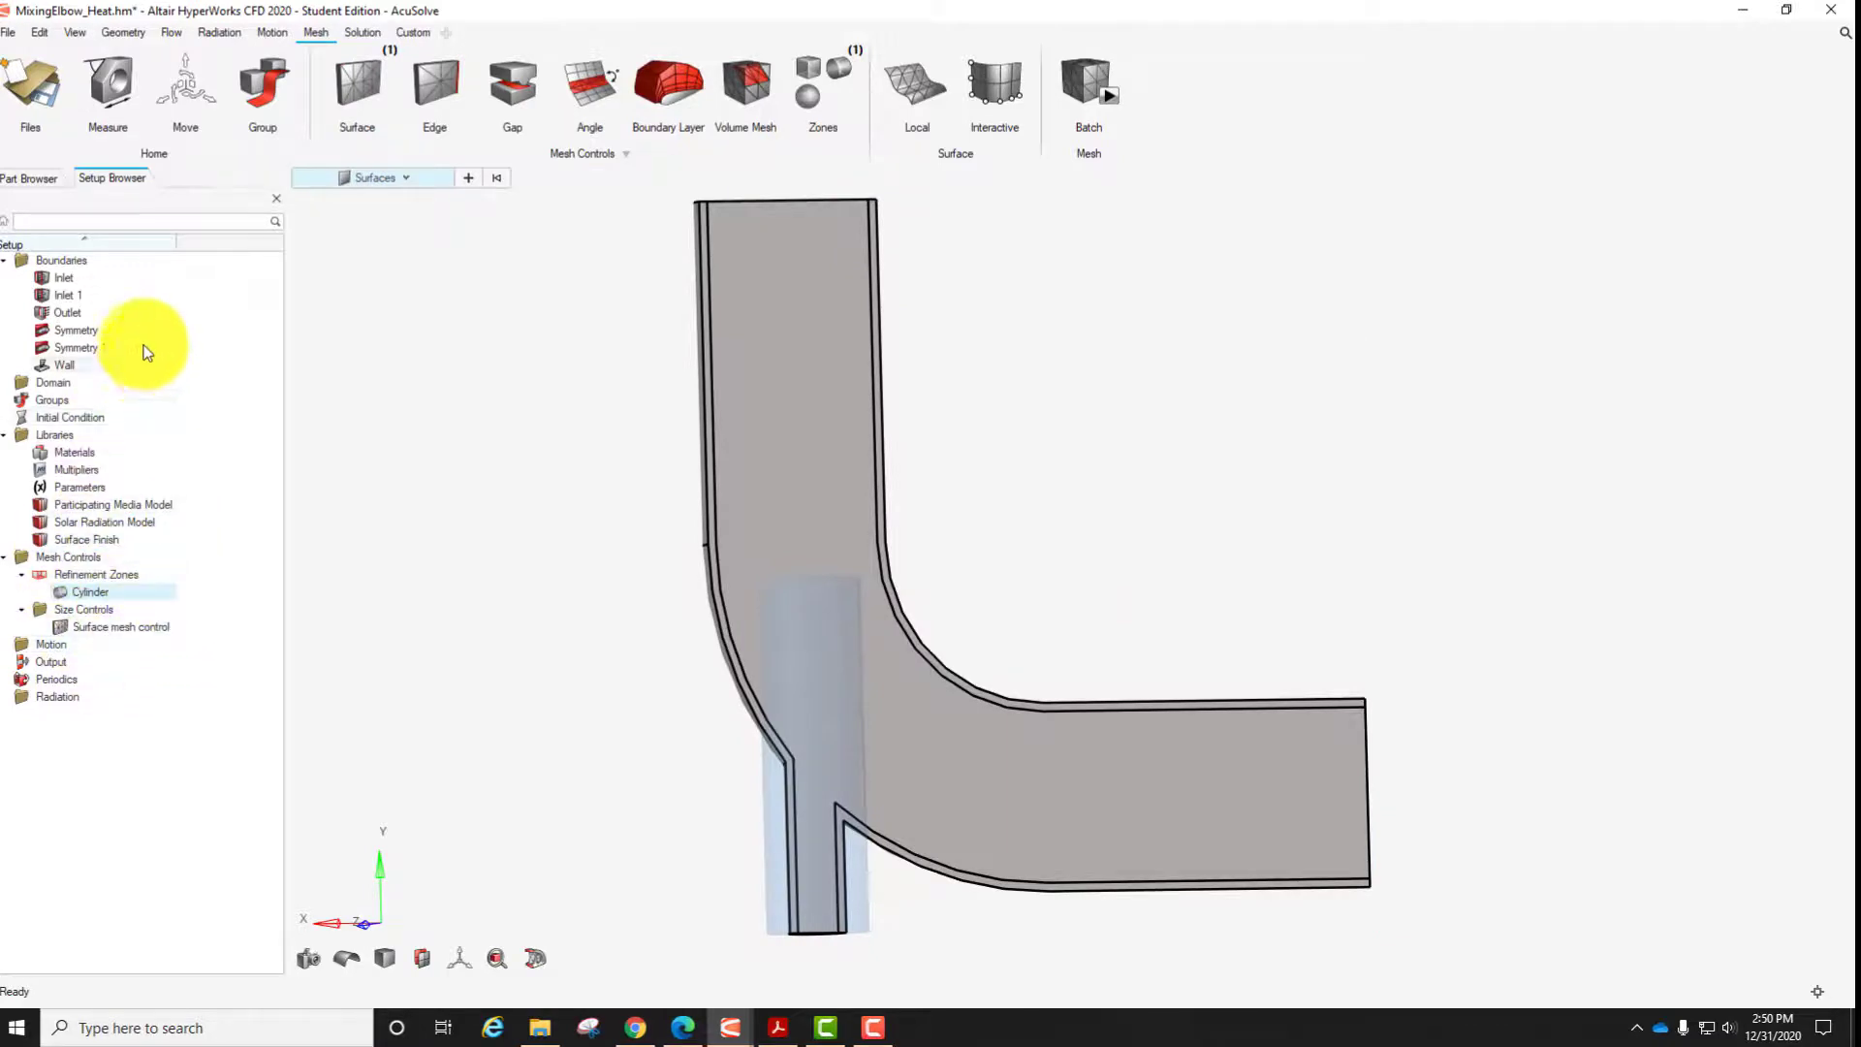
right_click(90, 638)
click(117, 647)
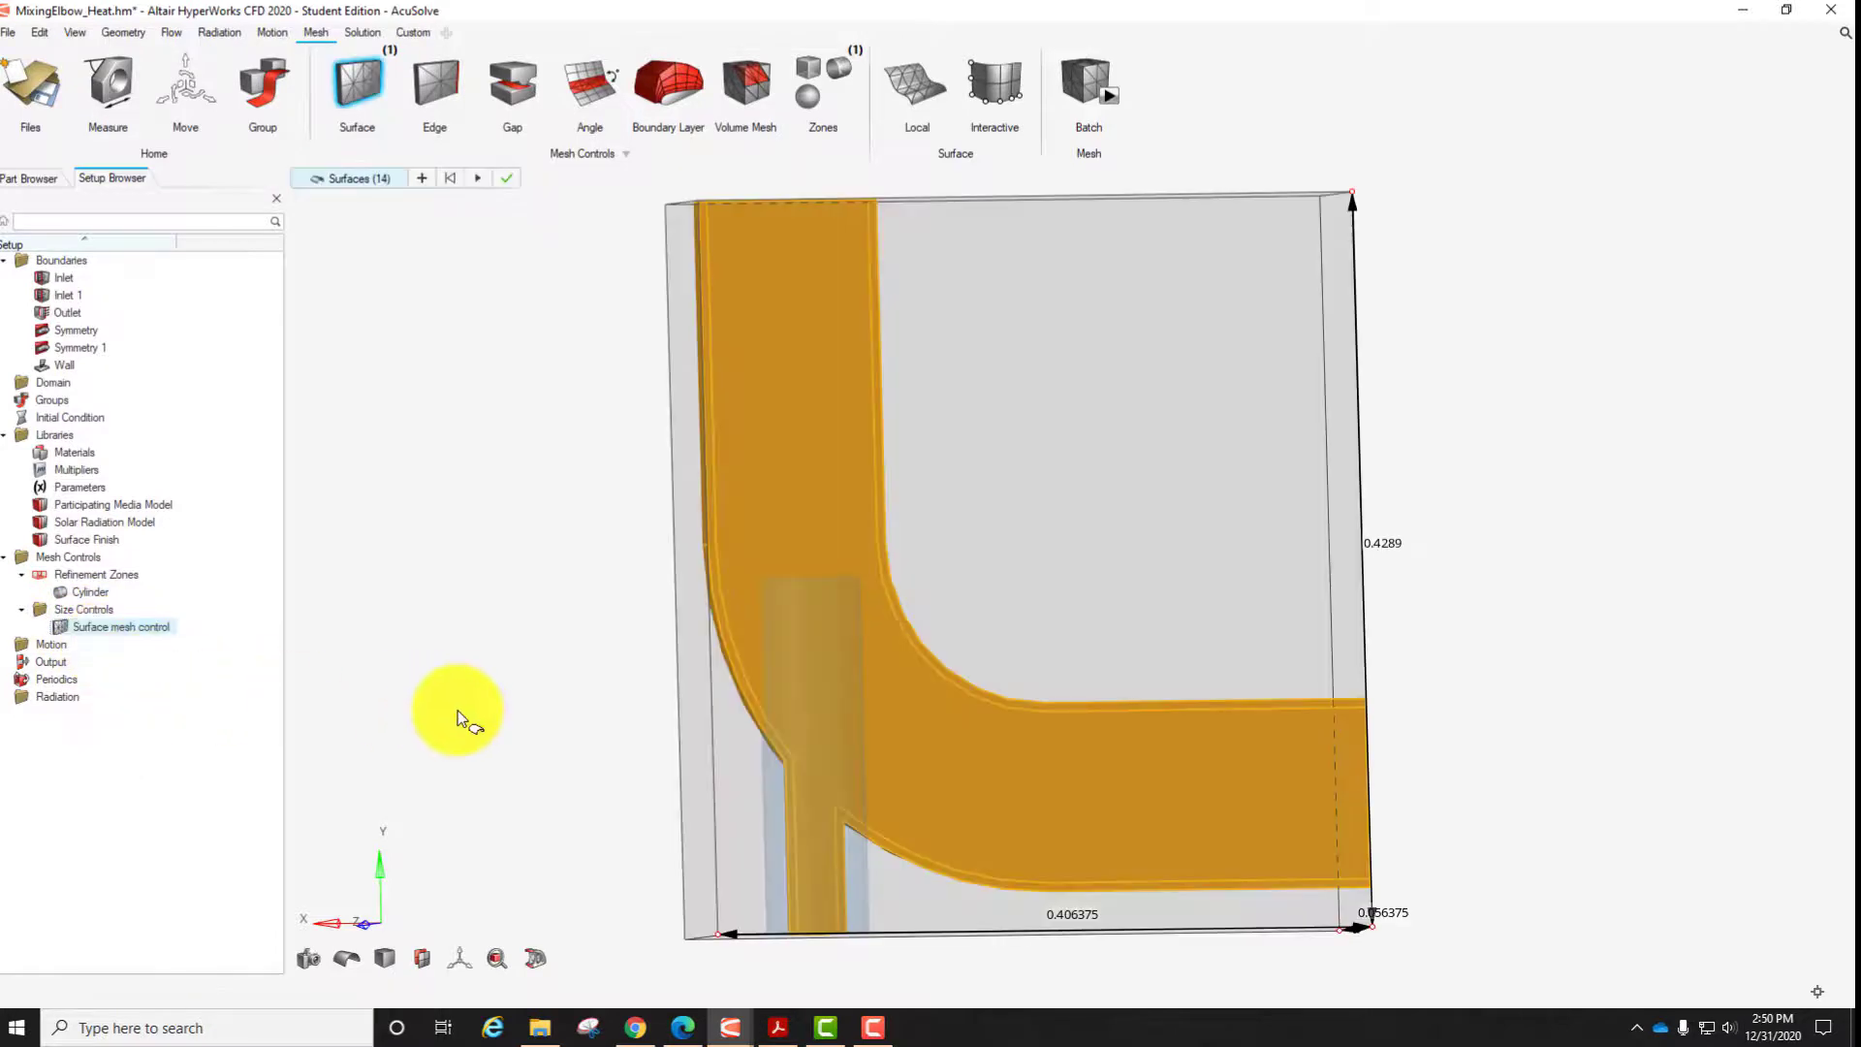
right_drag(460, 448, 693, 465)
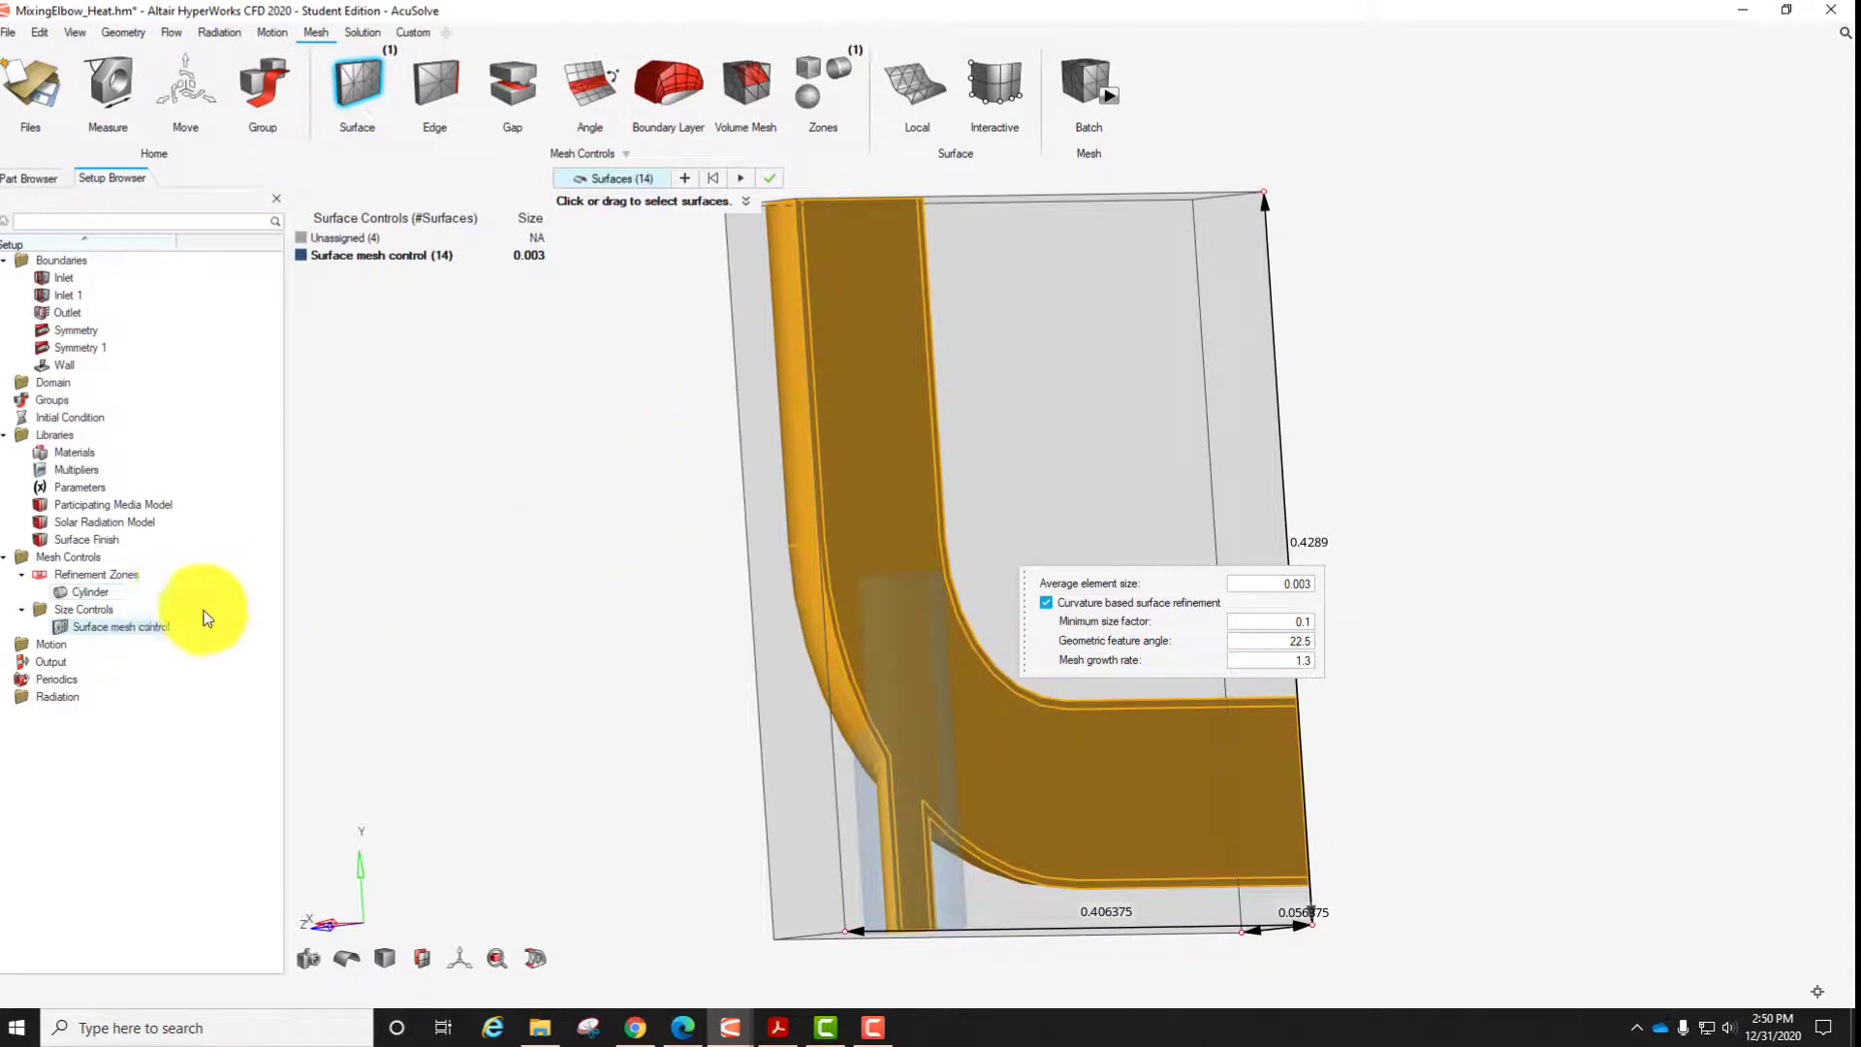
right_click(497, 462)
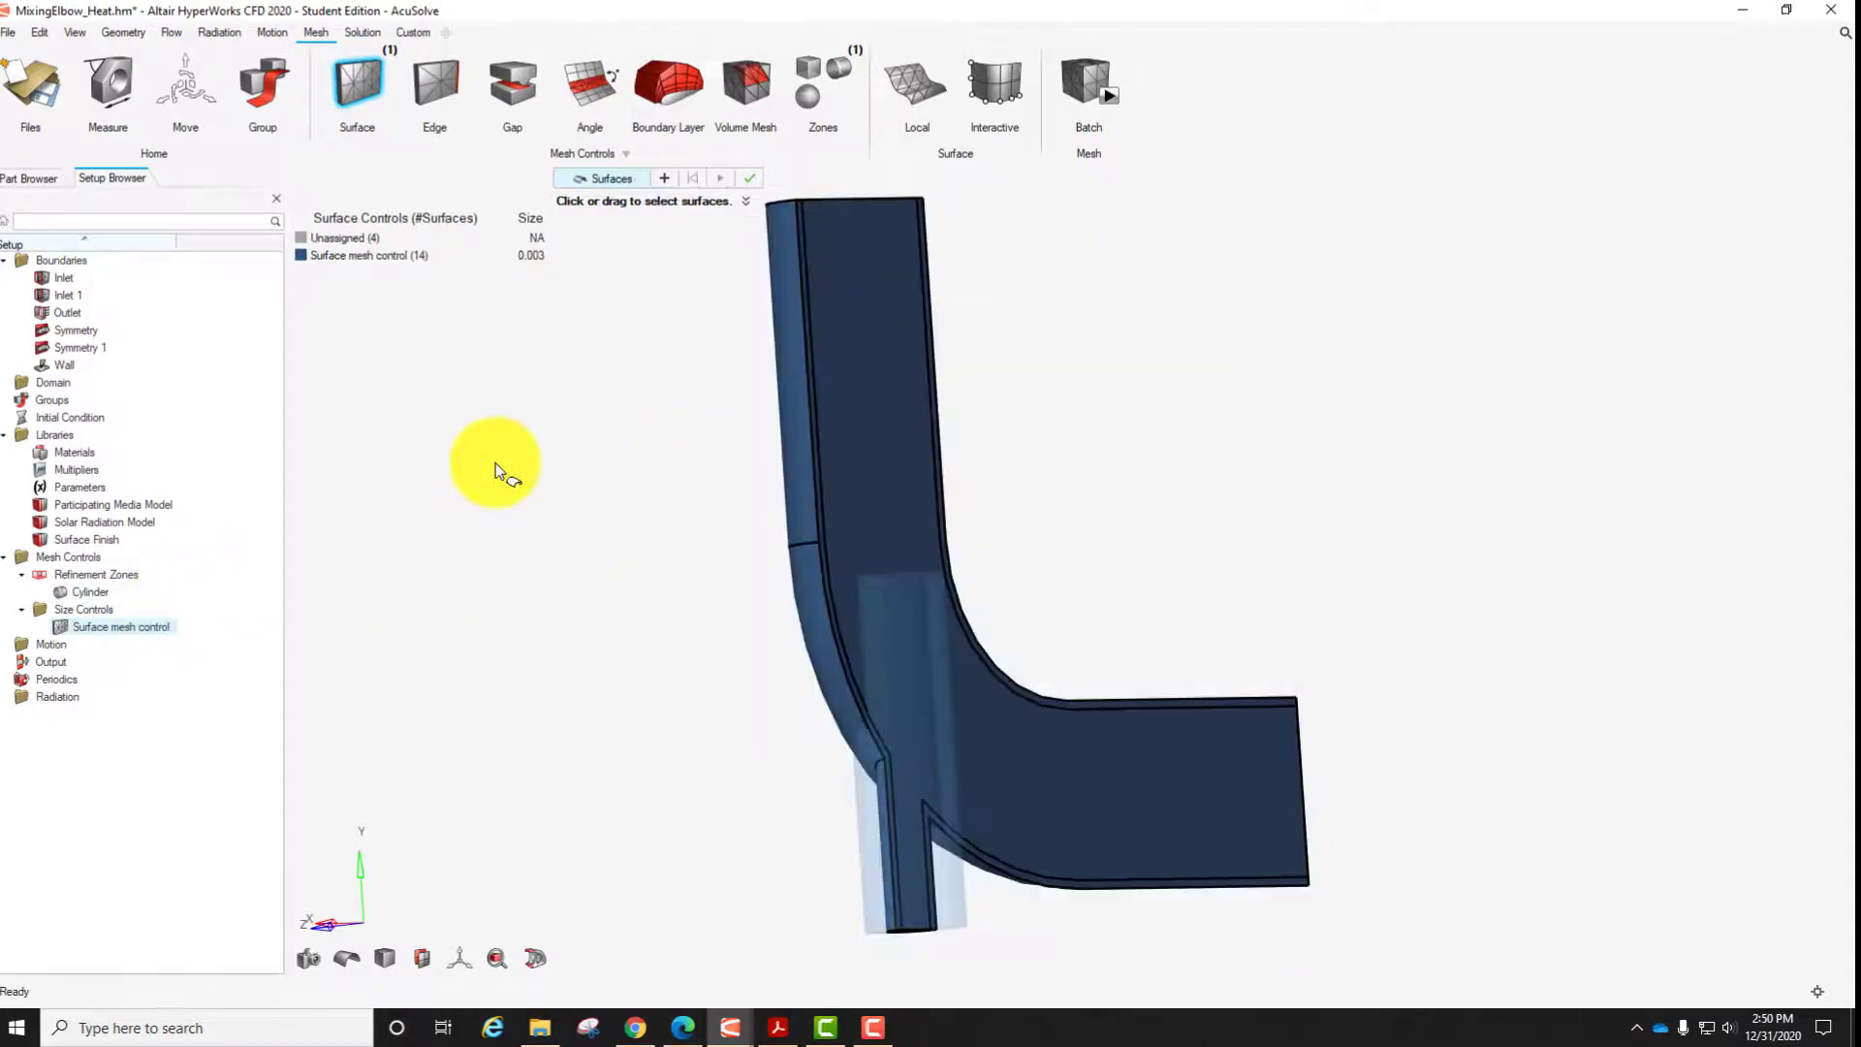
Create a boundary layer mesh control on the curved walls of the main elbow pipe and the side branch.
mouse_move(1217, 678)
right_down()
mouse_move(851, 656)
mouse_move(1149, 690)
mouse_move(1135, 599)
right_up()
middle_drag(1135, 599, 1010, 567)
right_drag(1011, 568, 1011, 568)
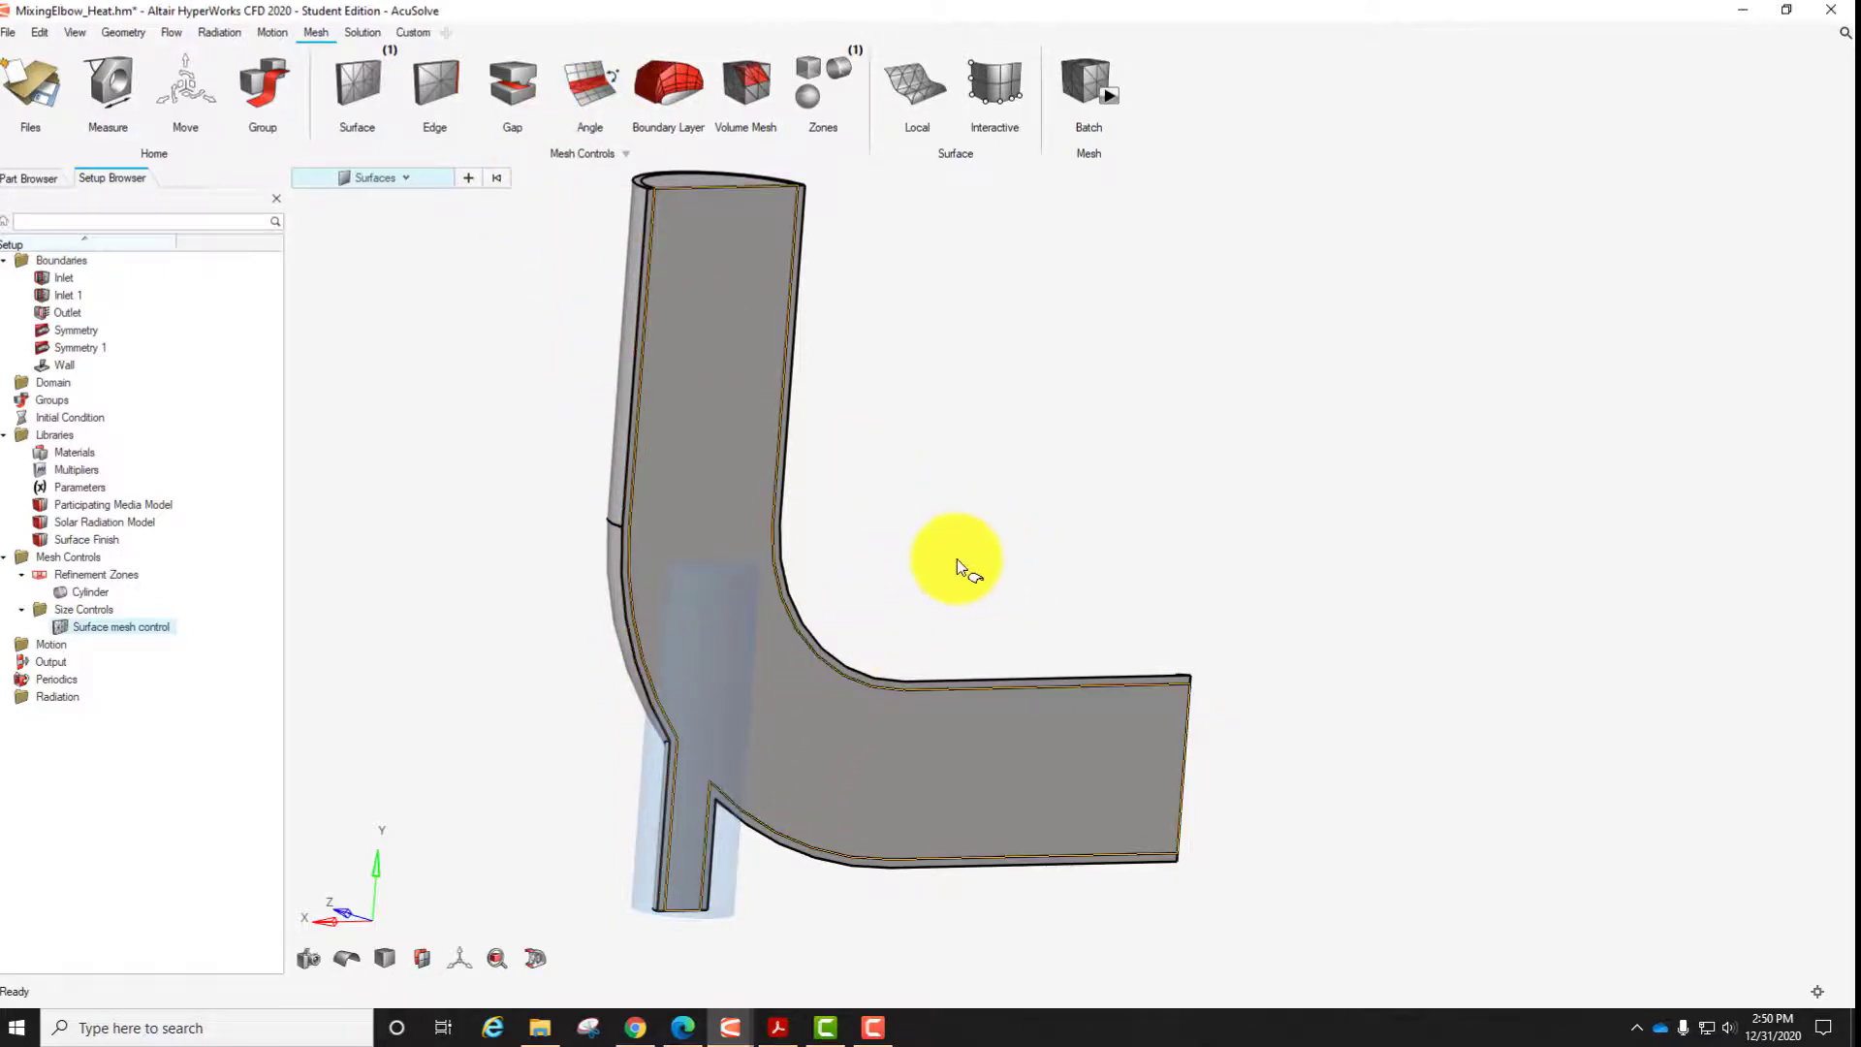
scroll(983, 531, up, 3)
right_click(917, 537)
right_drag(679, 708, 1136, 343)
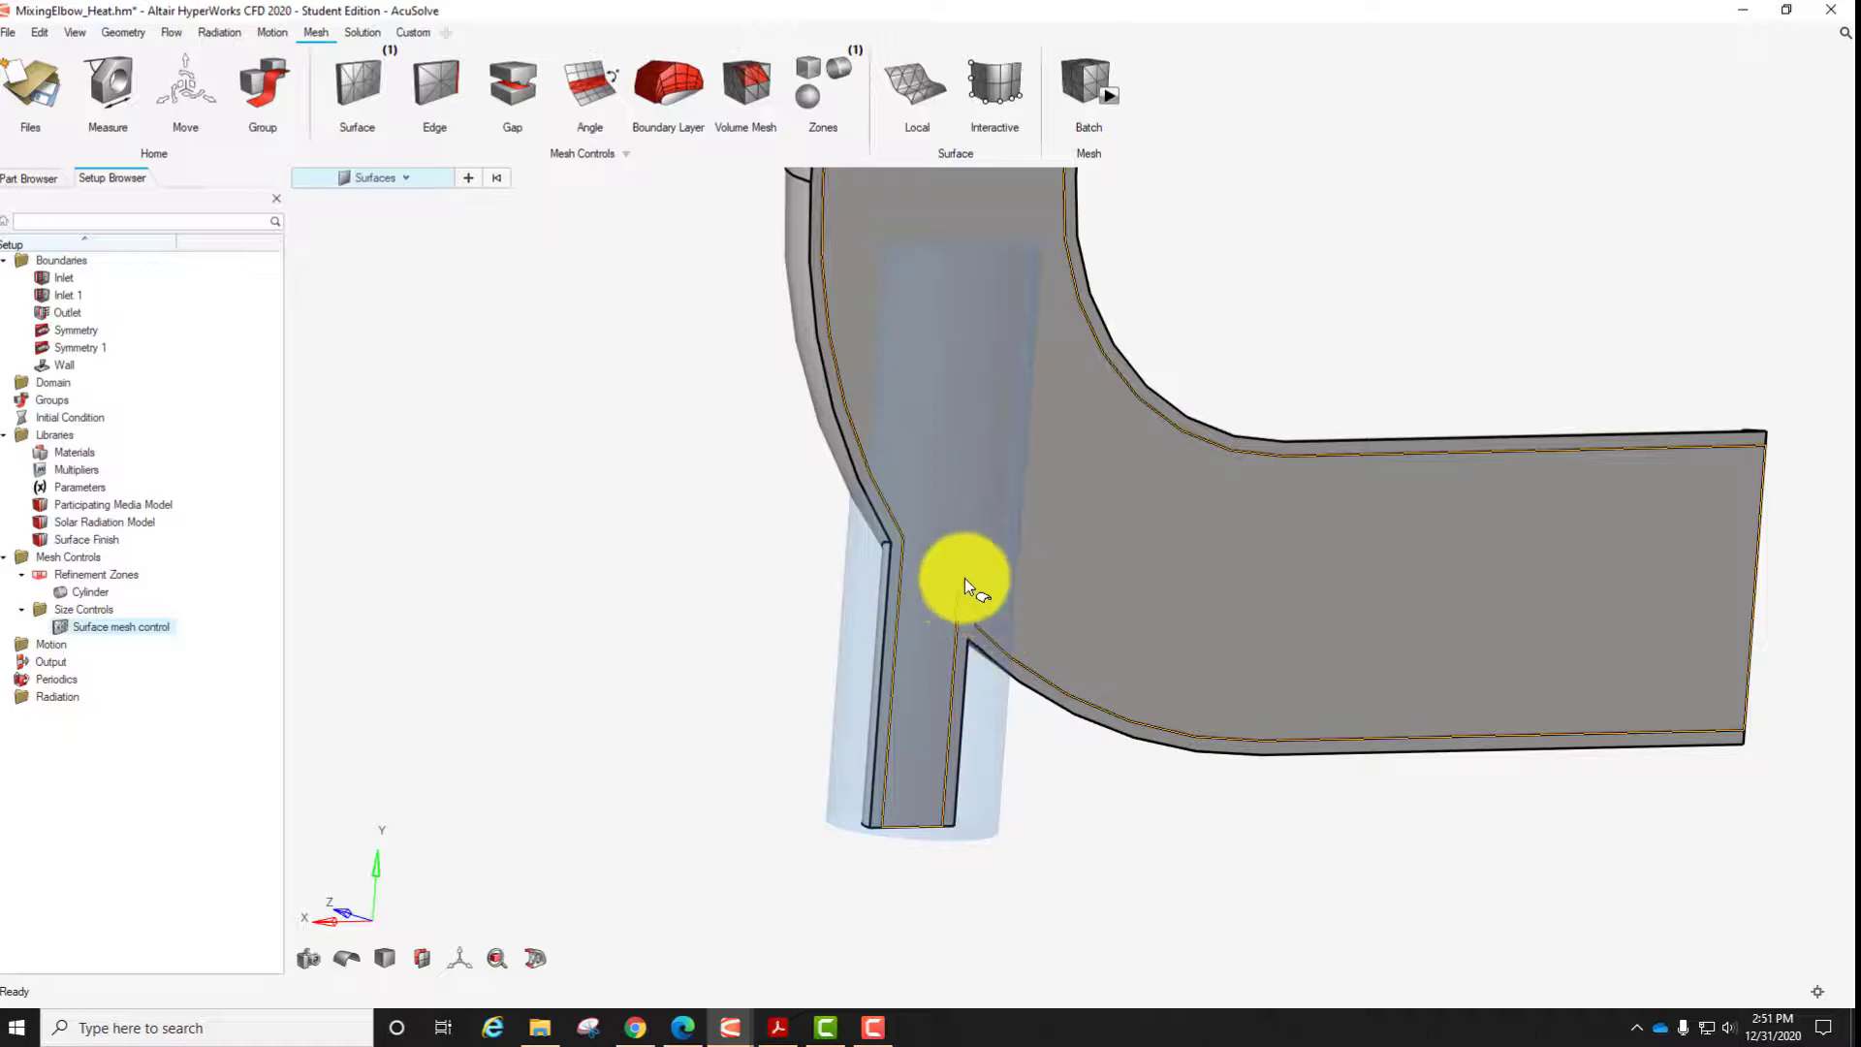
click(671, 79)
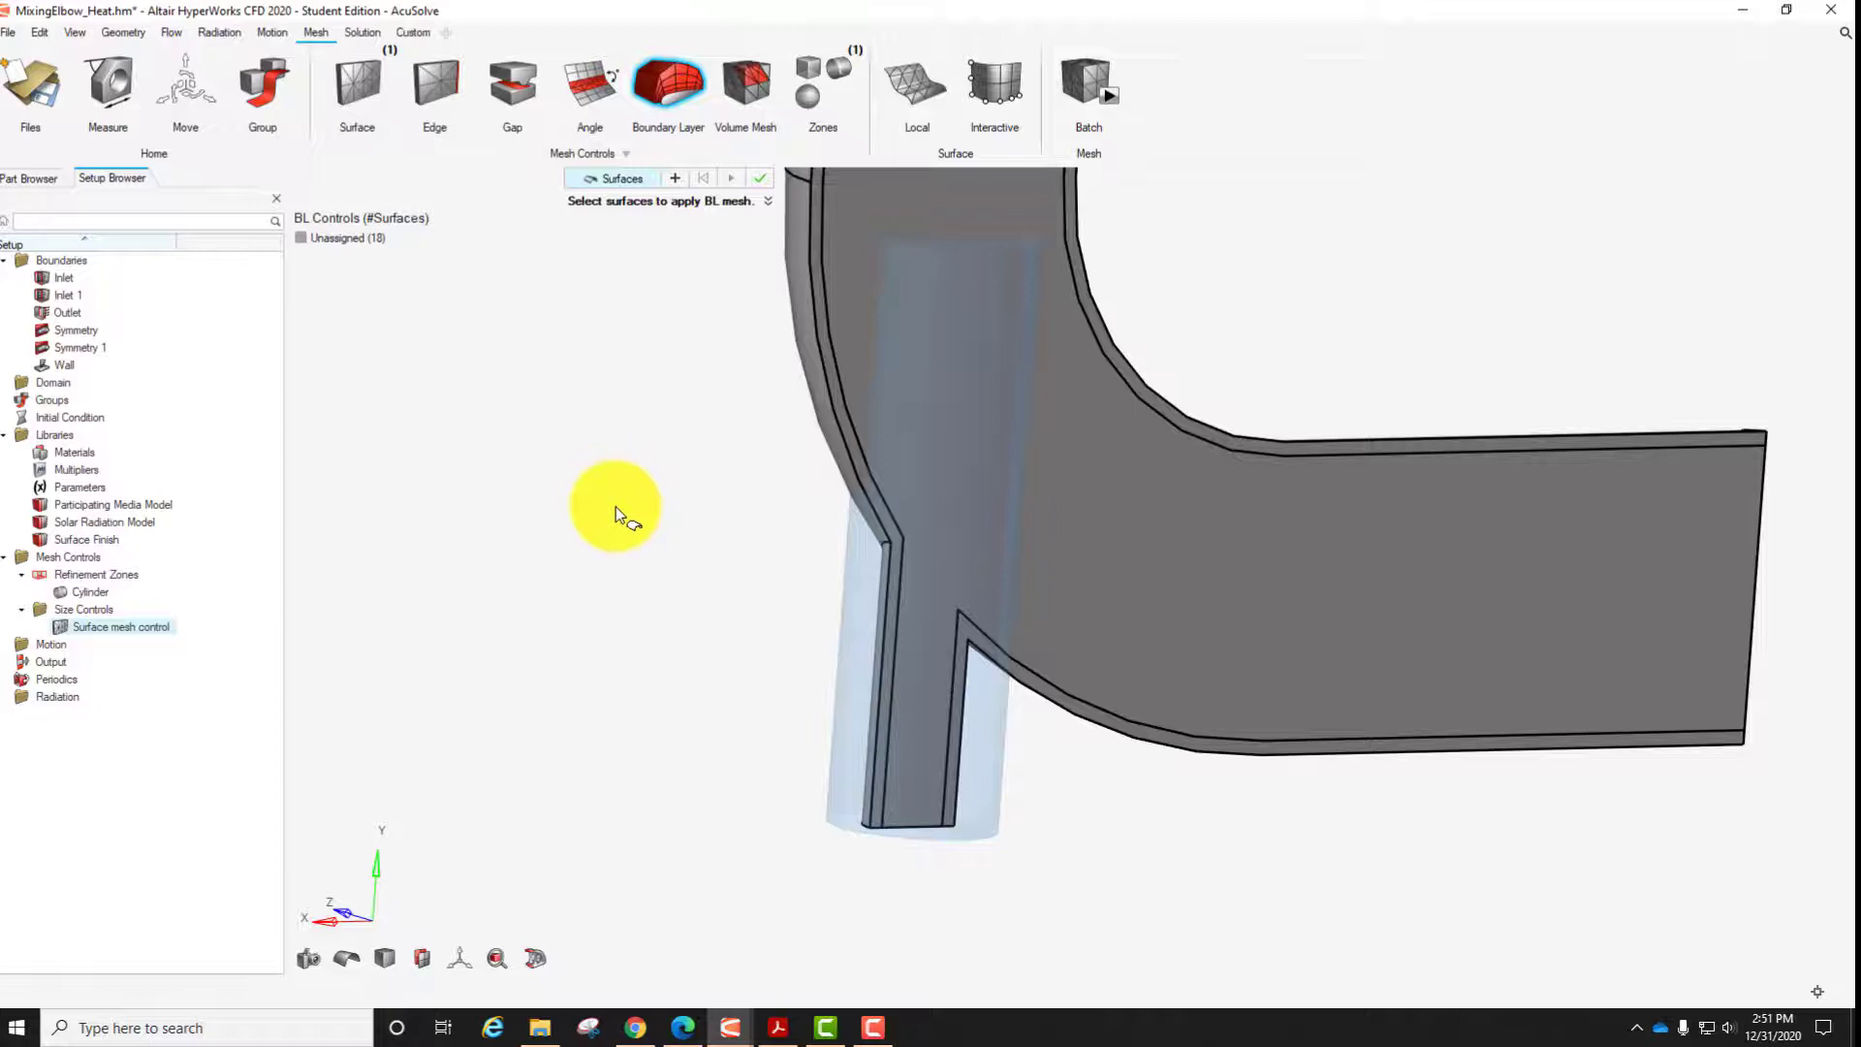
middle_drag(615, 506, 759, 463)
scroll(1276, 606, down, 5)
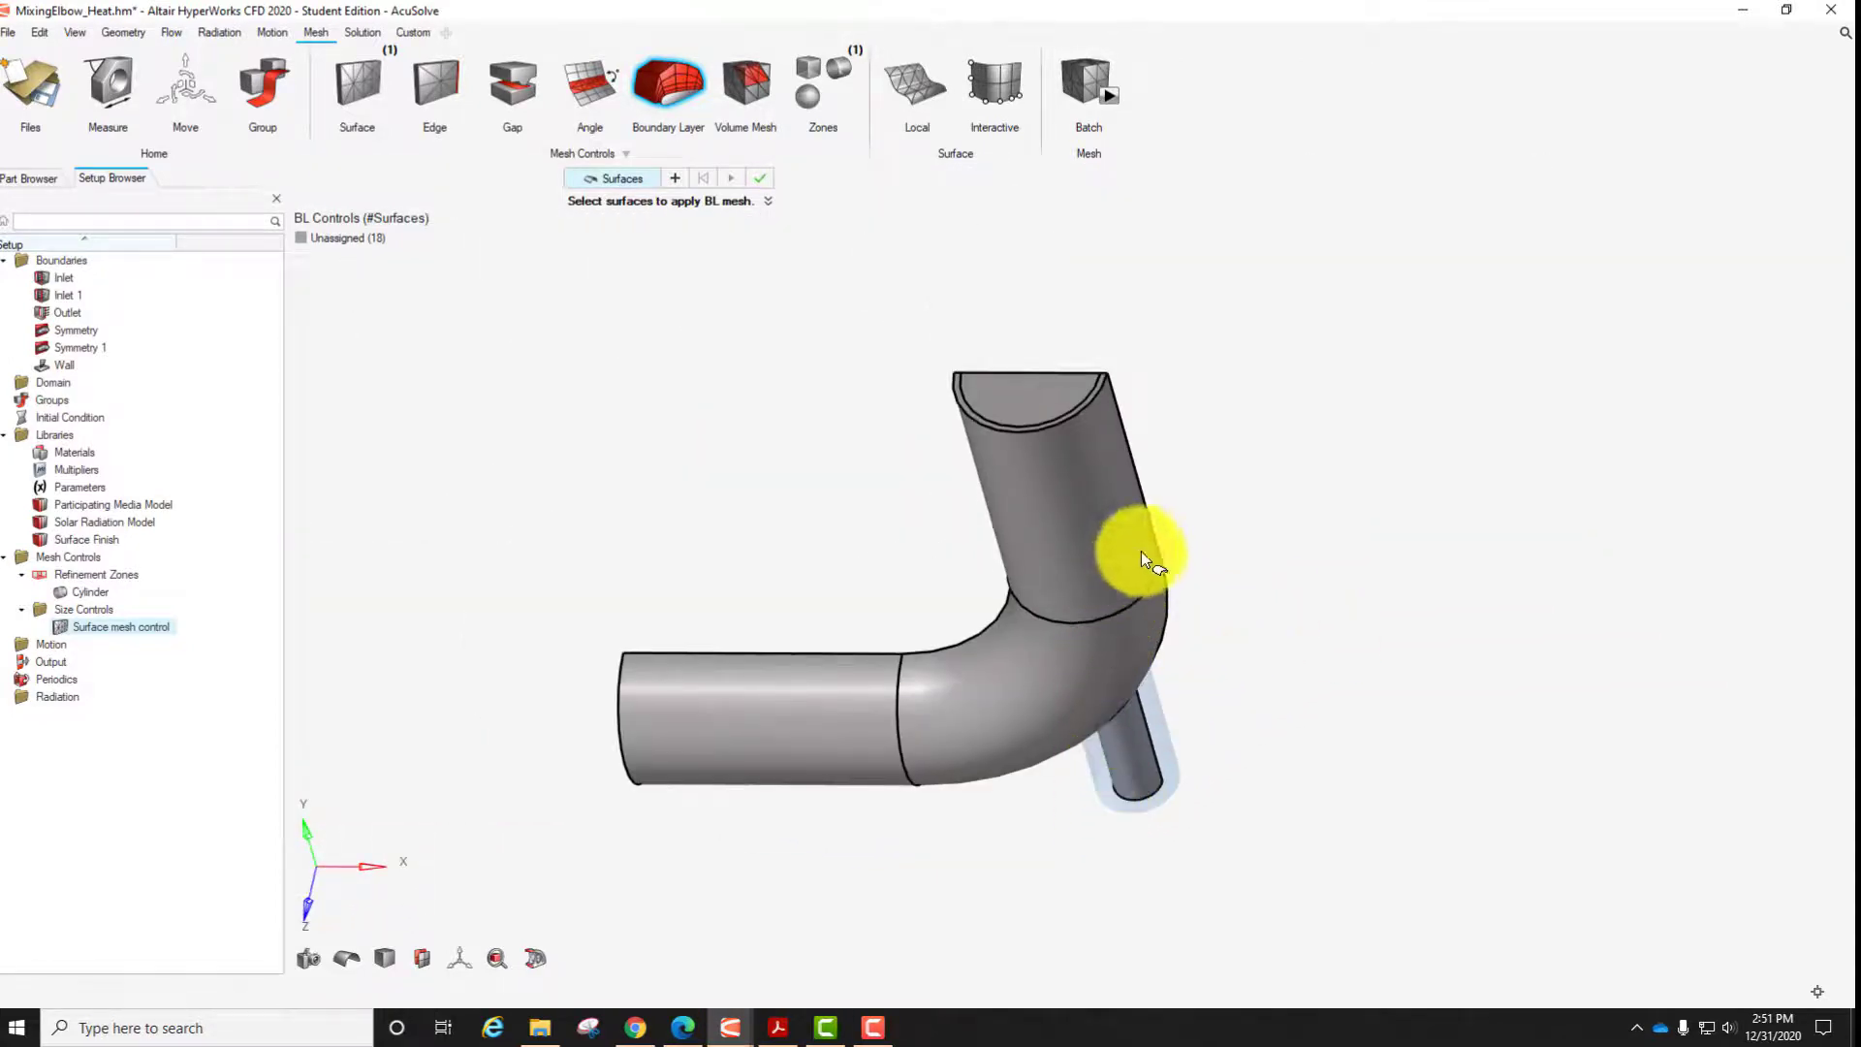
middle_drag(1141, 551, 1108, 760)
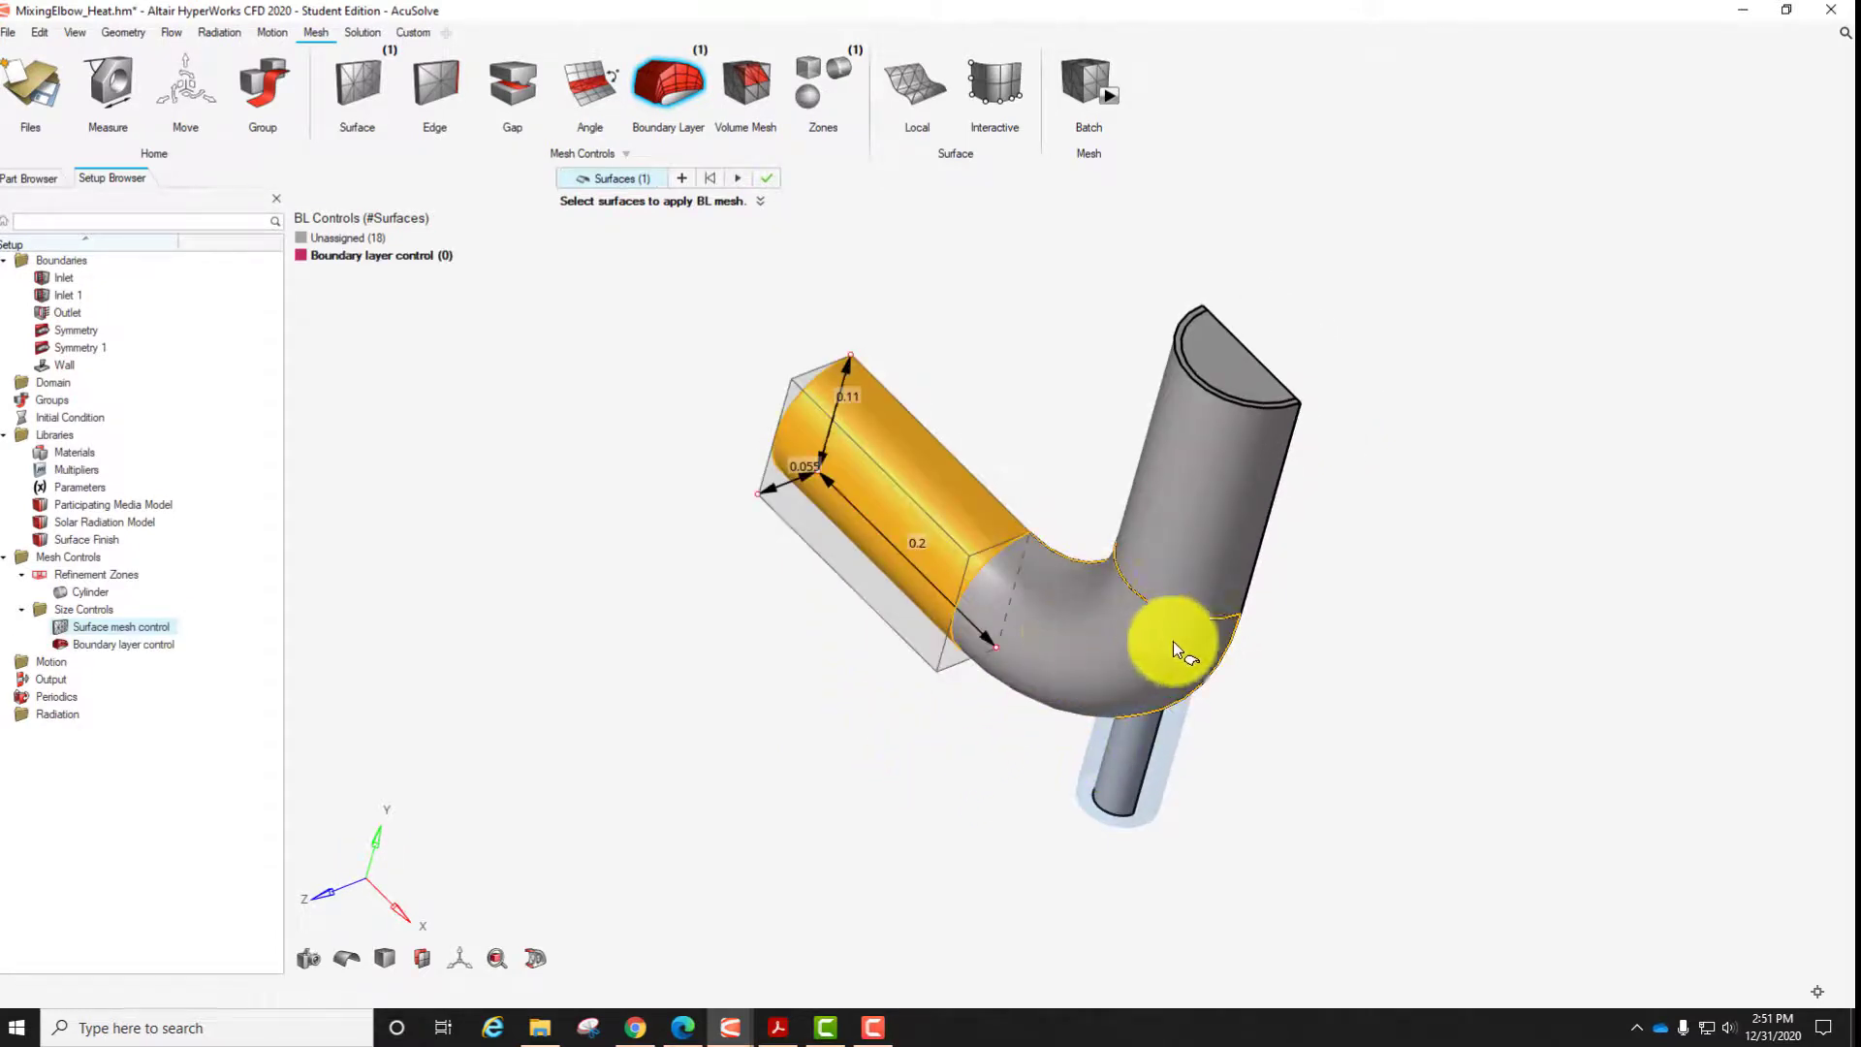
click(1201, 625)
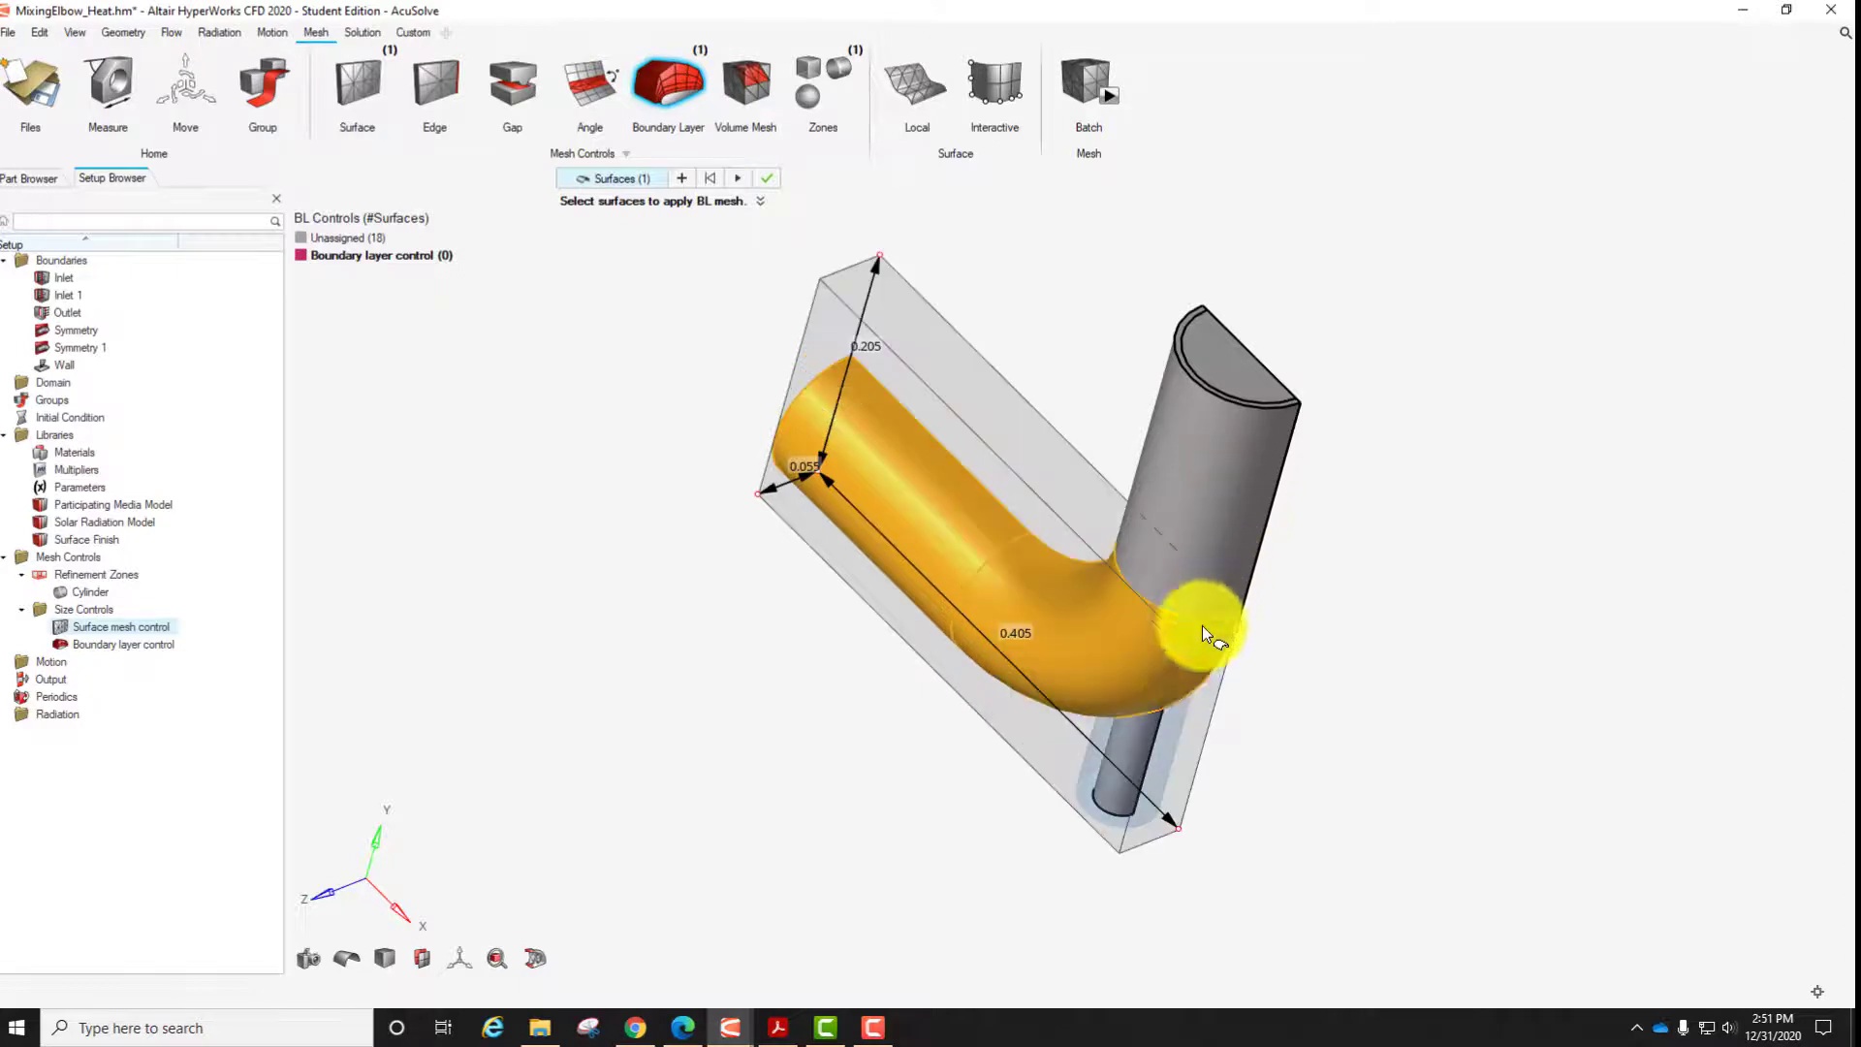
click(1167, 747)
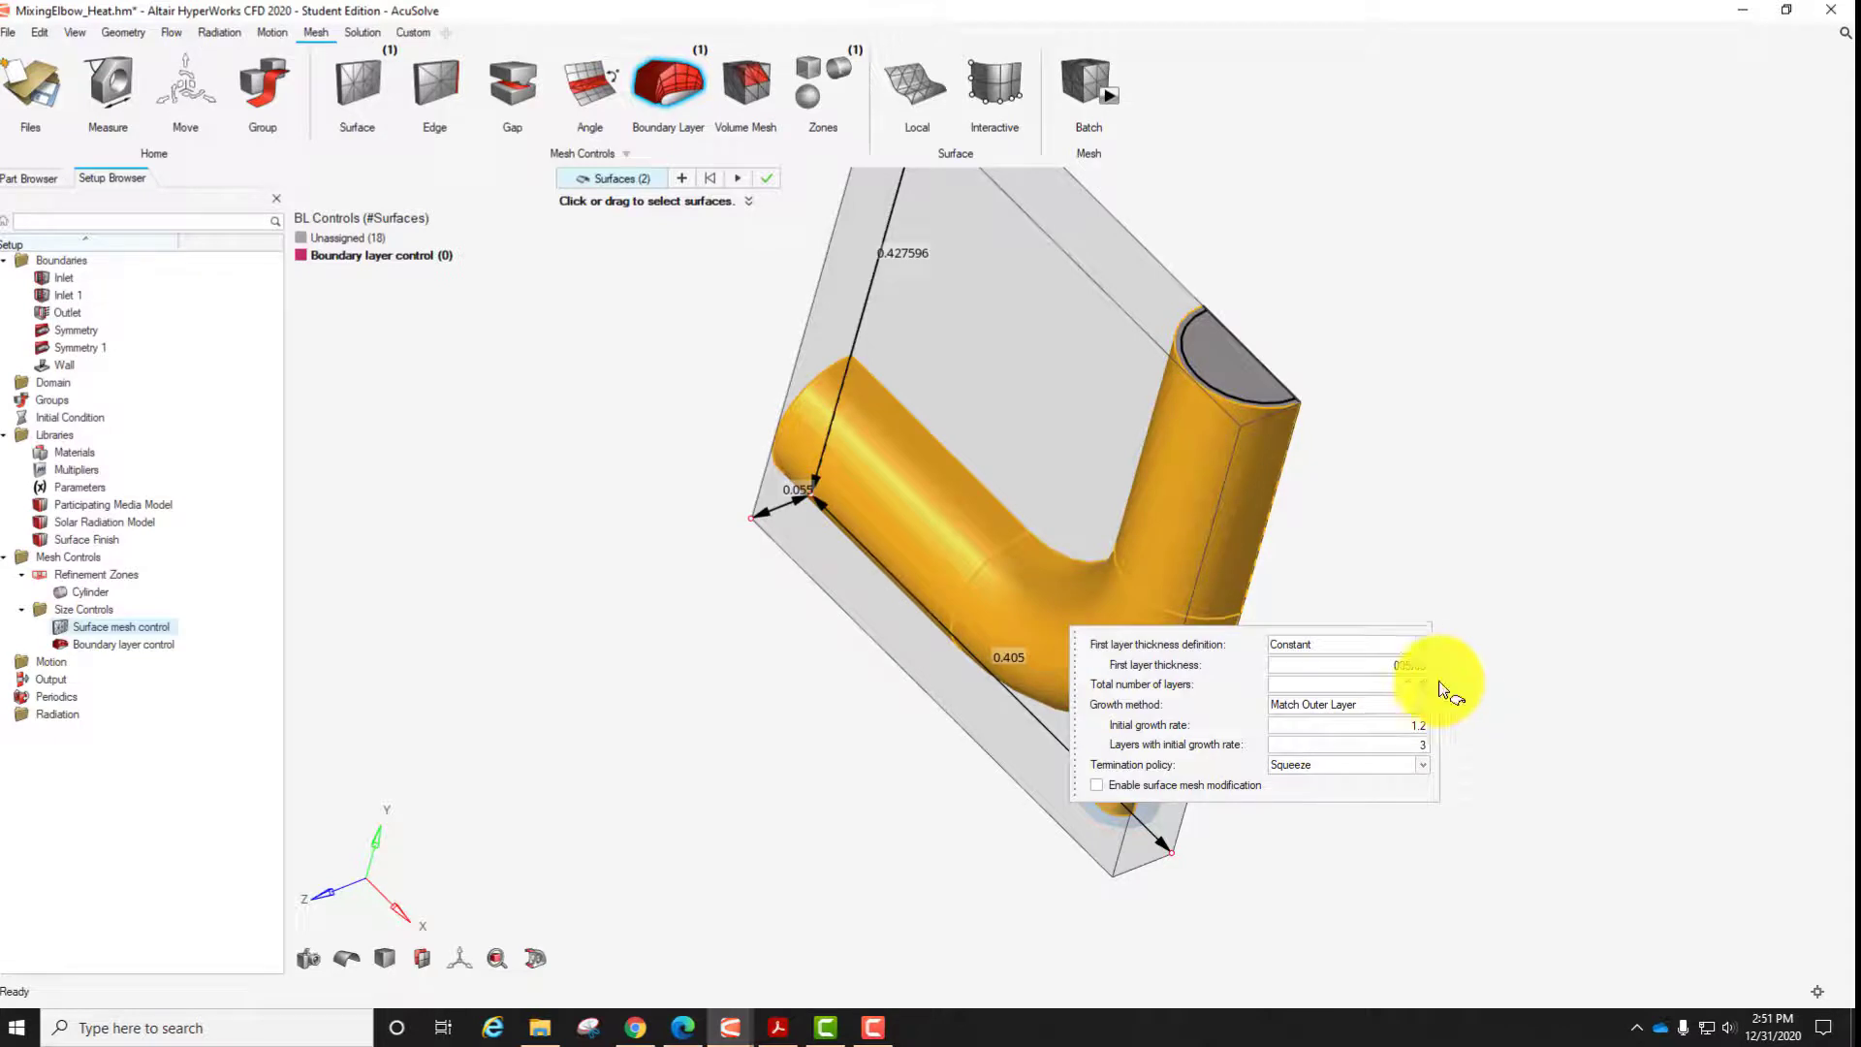
Set the boundary layer growth method to Constant and the termination policy to Truncate, and apply the control.
click(1424, 705)
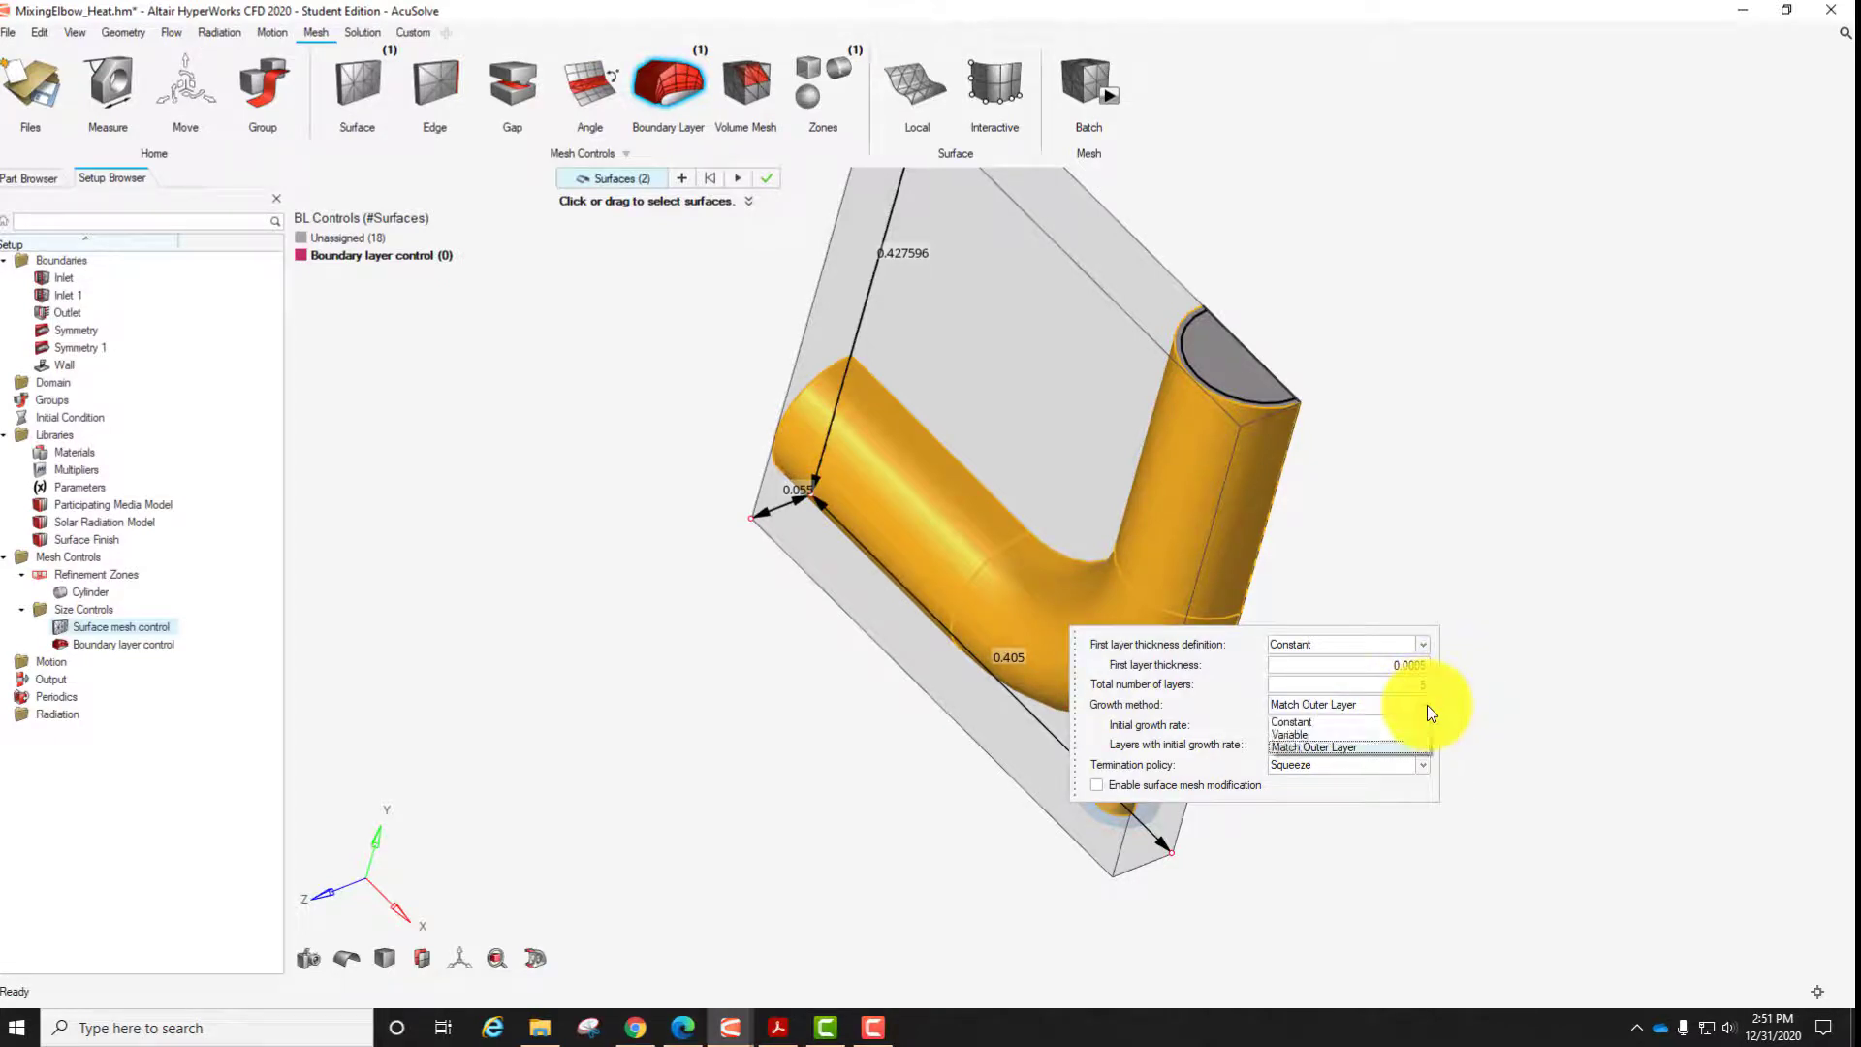
click(1395, 723)
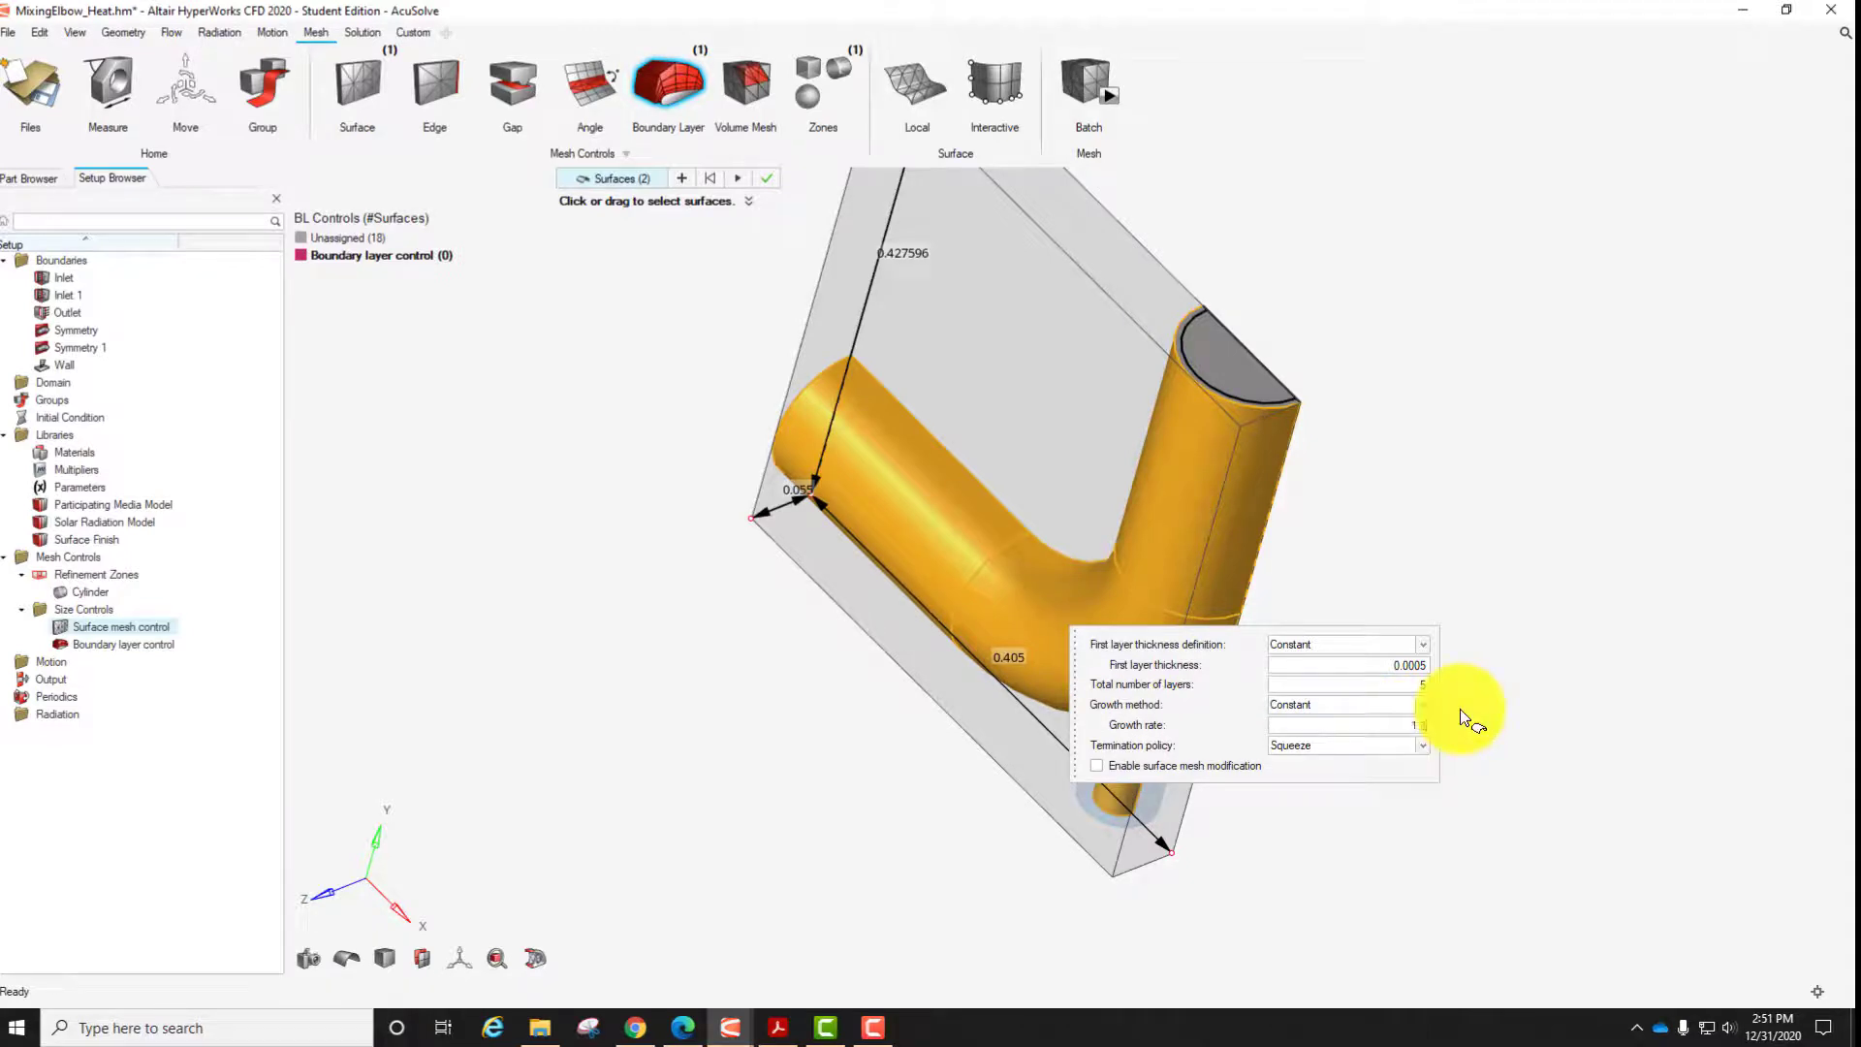
click(1421, 744)
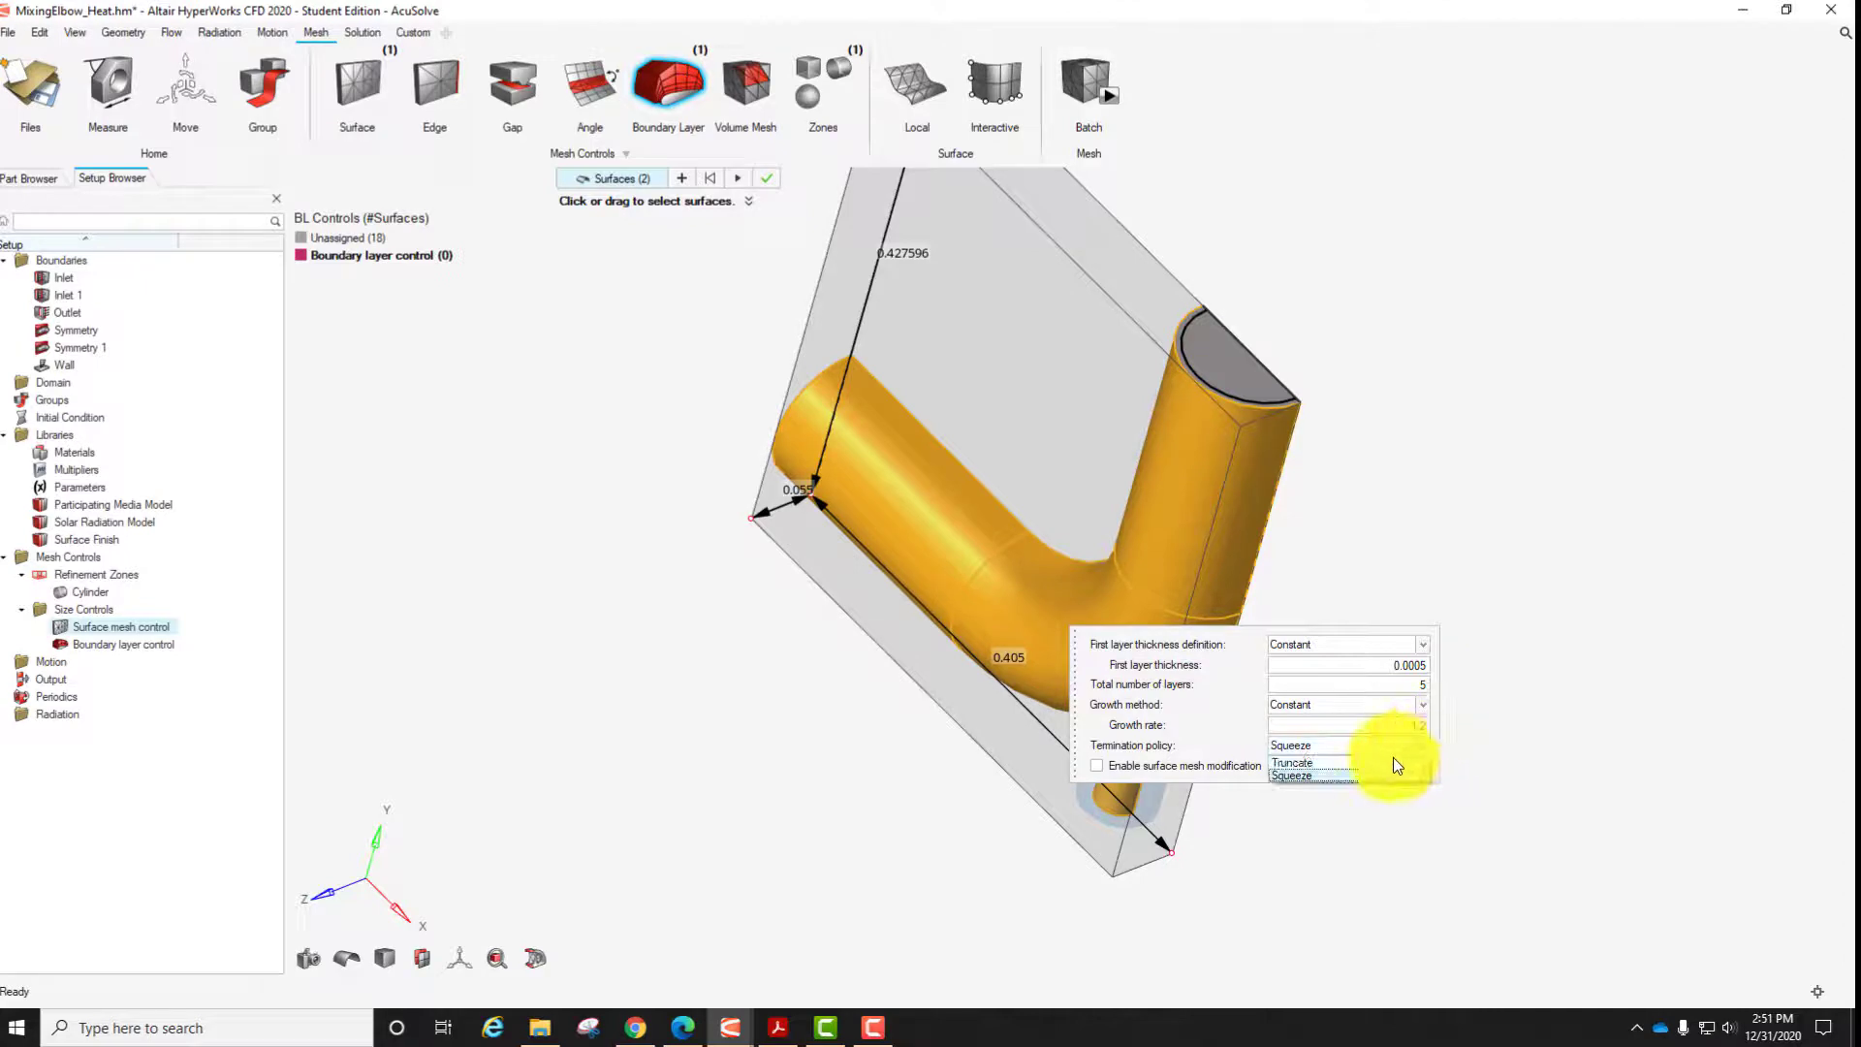
click(1384, 766)
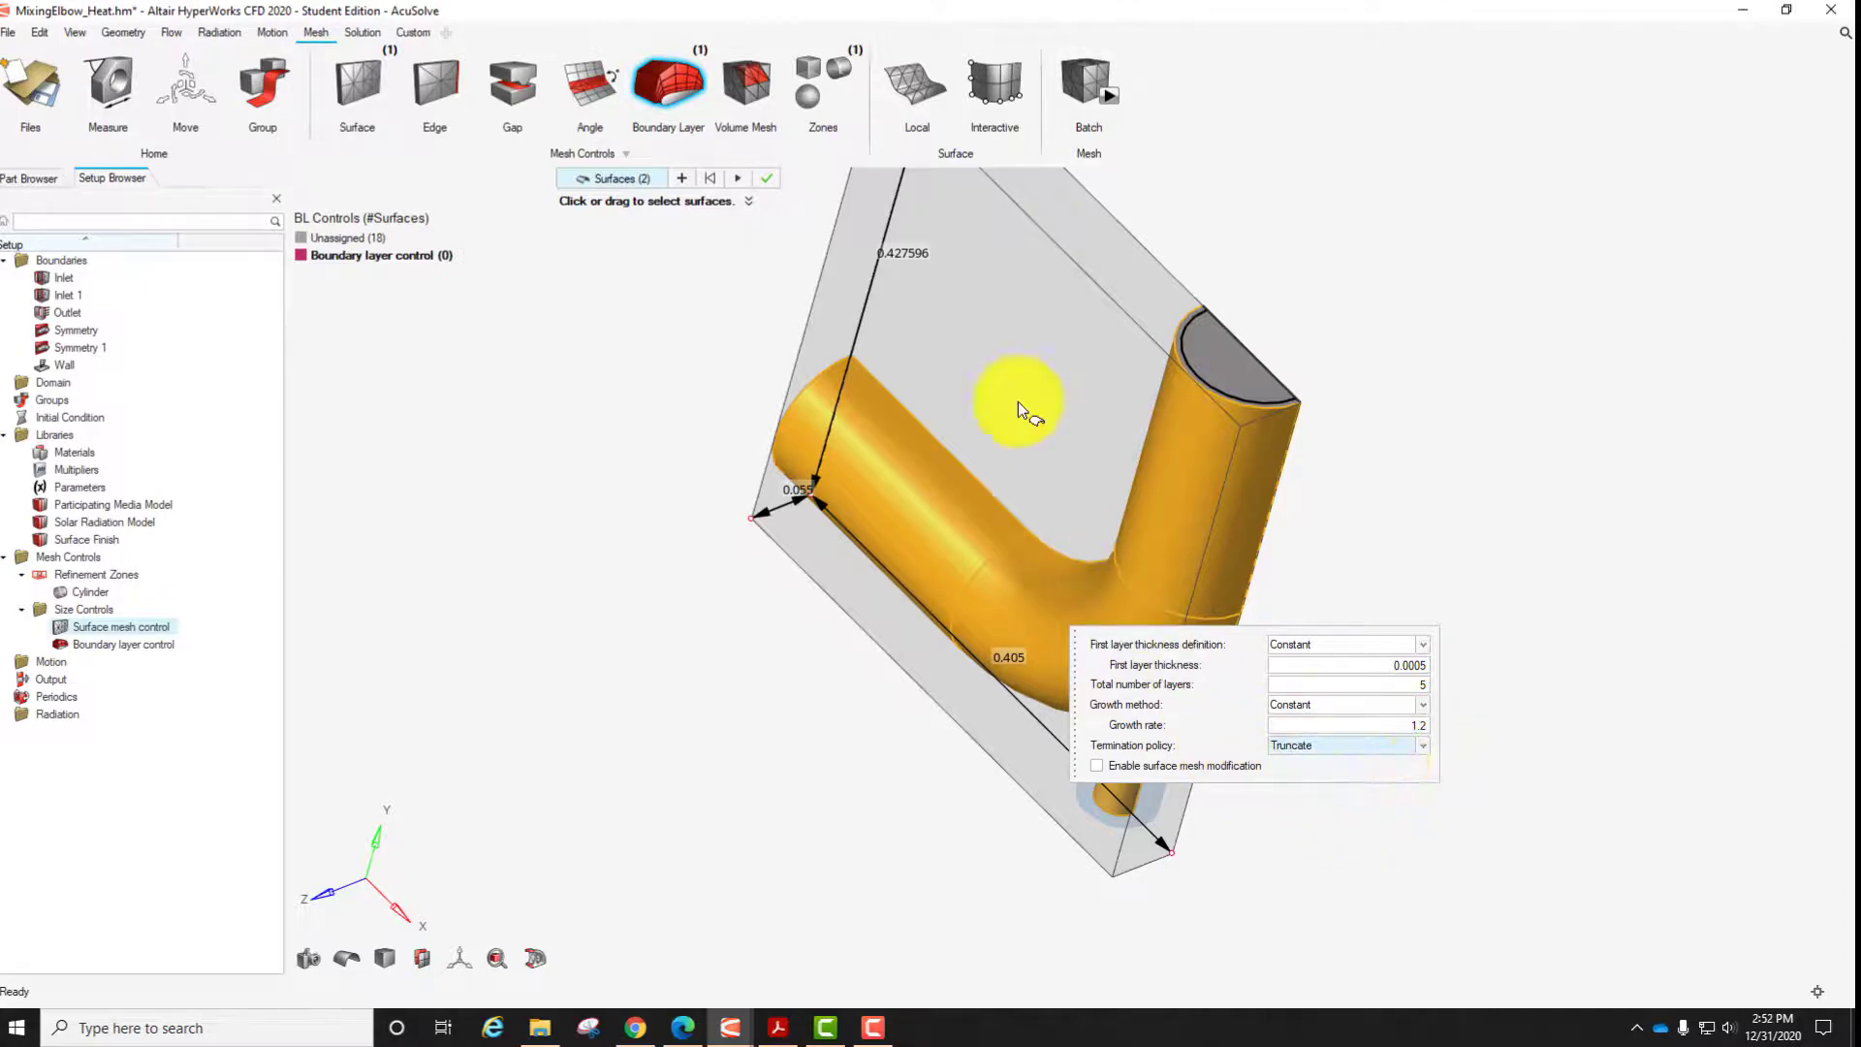
click(770, 182)
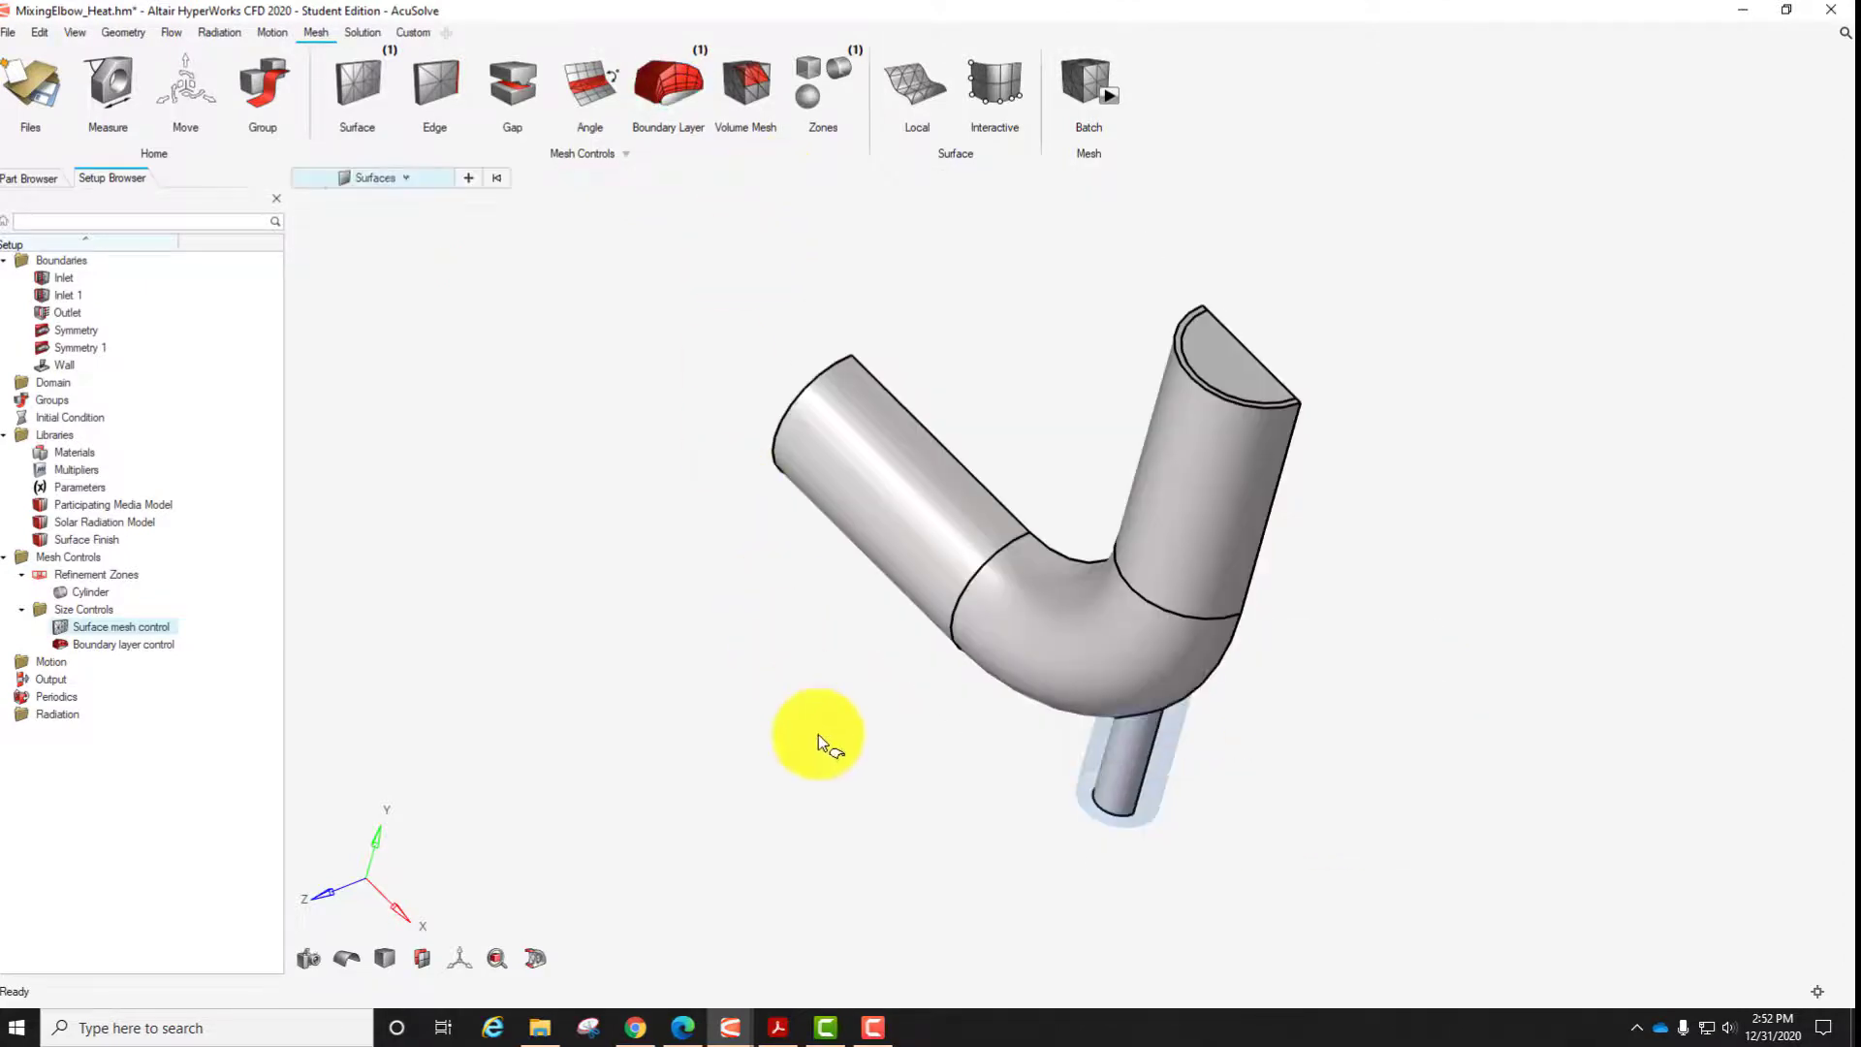
Generate the batch mesh for the mixing elbow and close the run status list.
mouse_move(1287, 786)
middle_down()
mouse_move(922, 645)
mouse_move(1217, 672)
mouse_move(1234, 607)
mouse_move(960, 456)
mouse_move(1177, 459)
mouse_move(1146, 544)
middle_up()
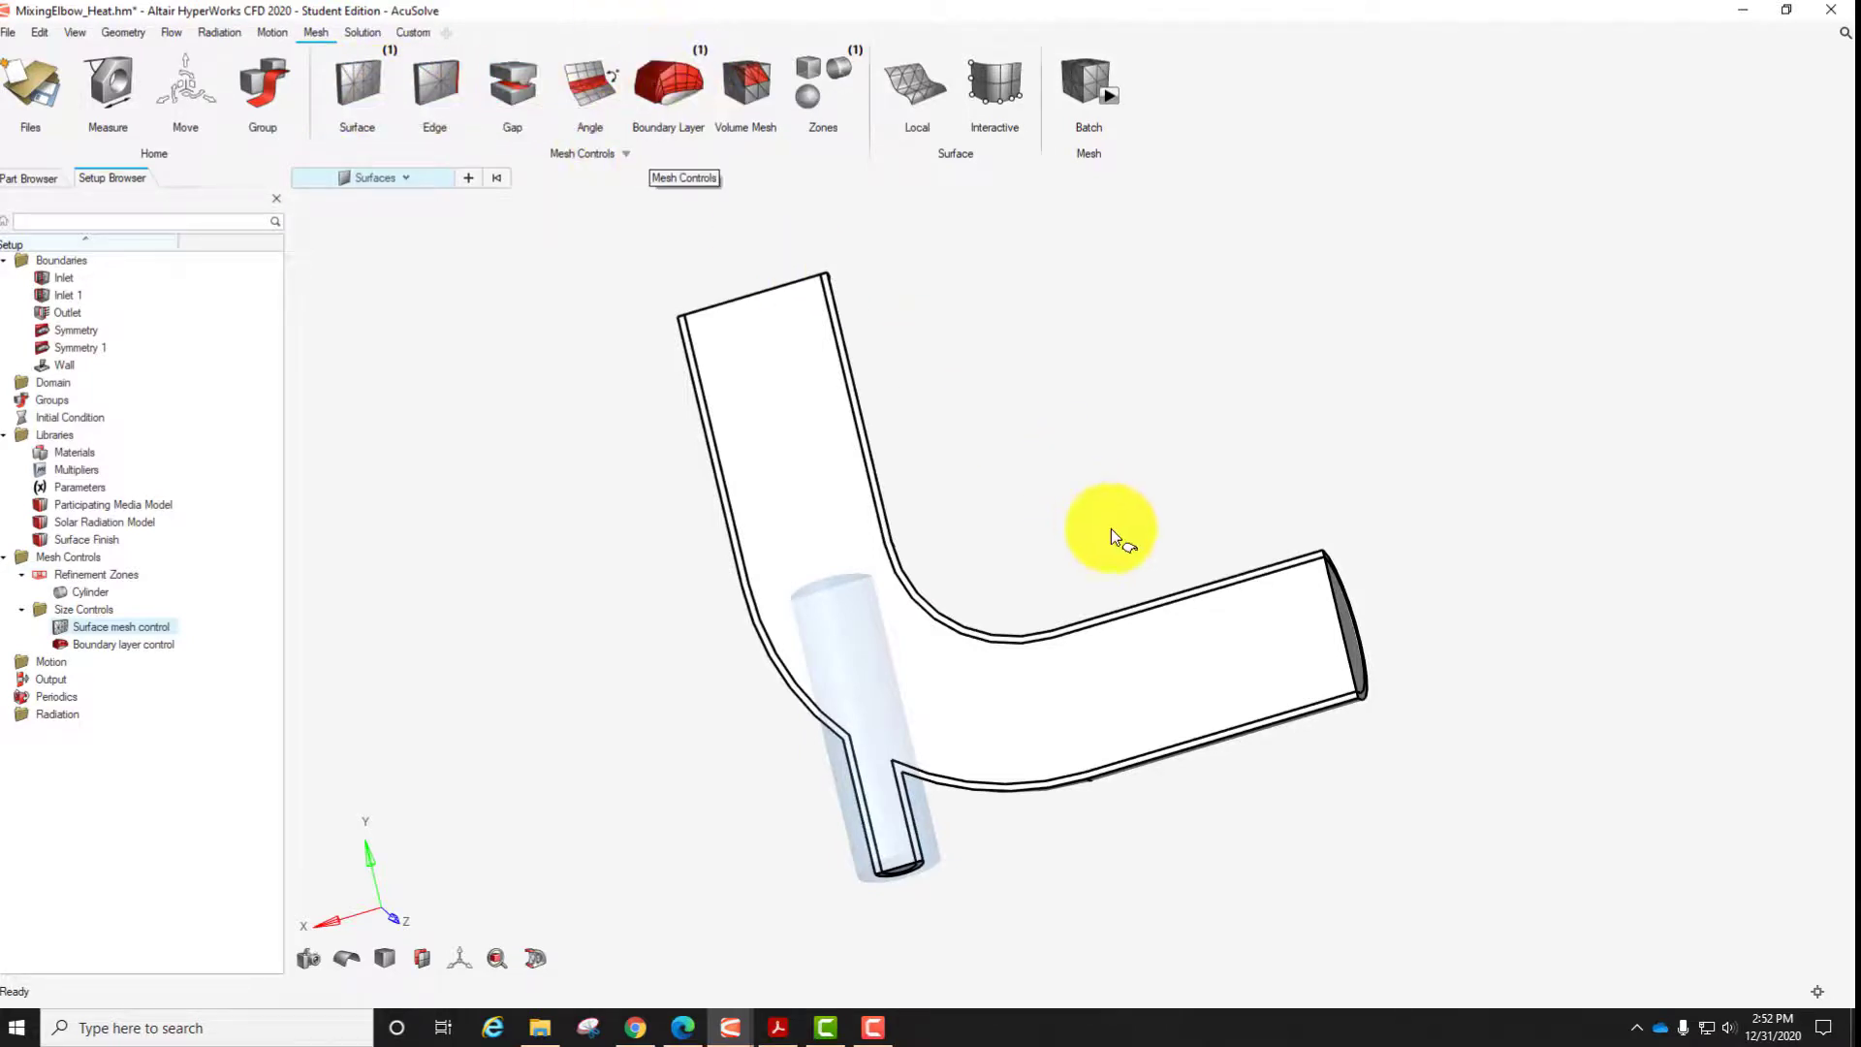
middle_drag(1172, 471, 1354, 550)
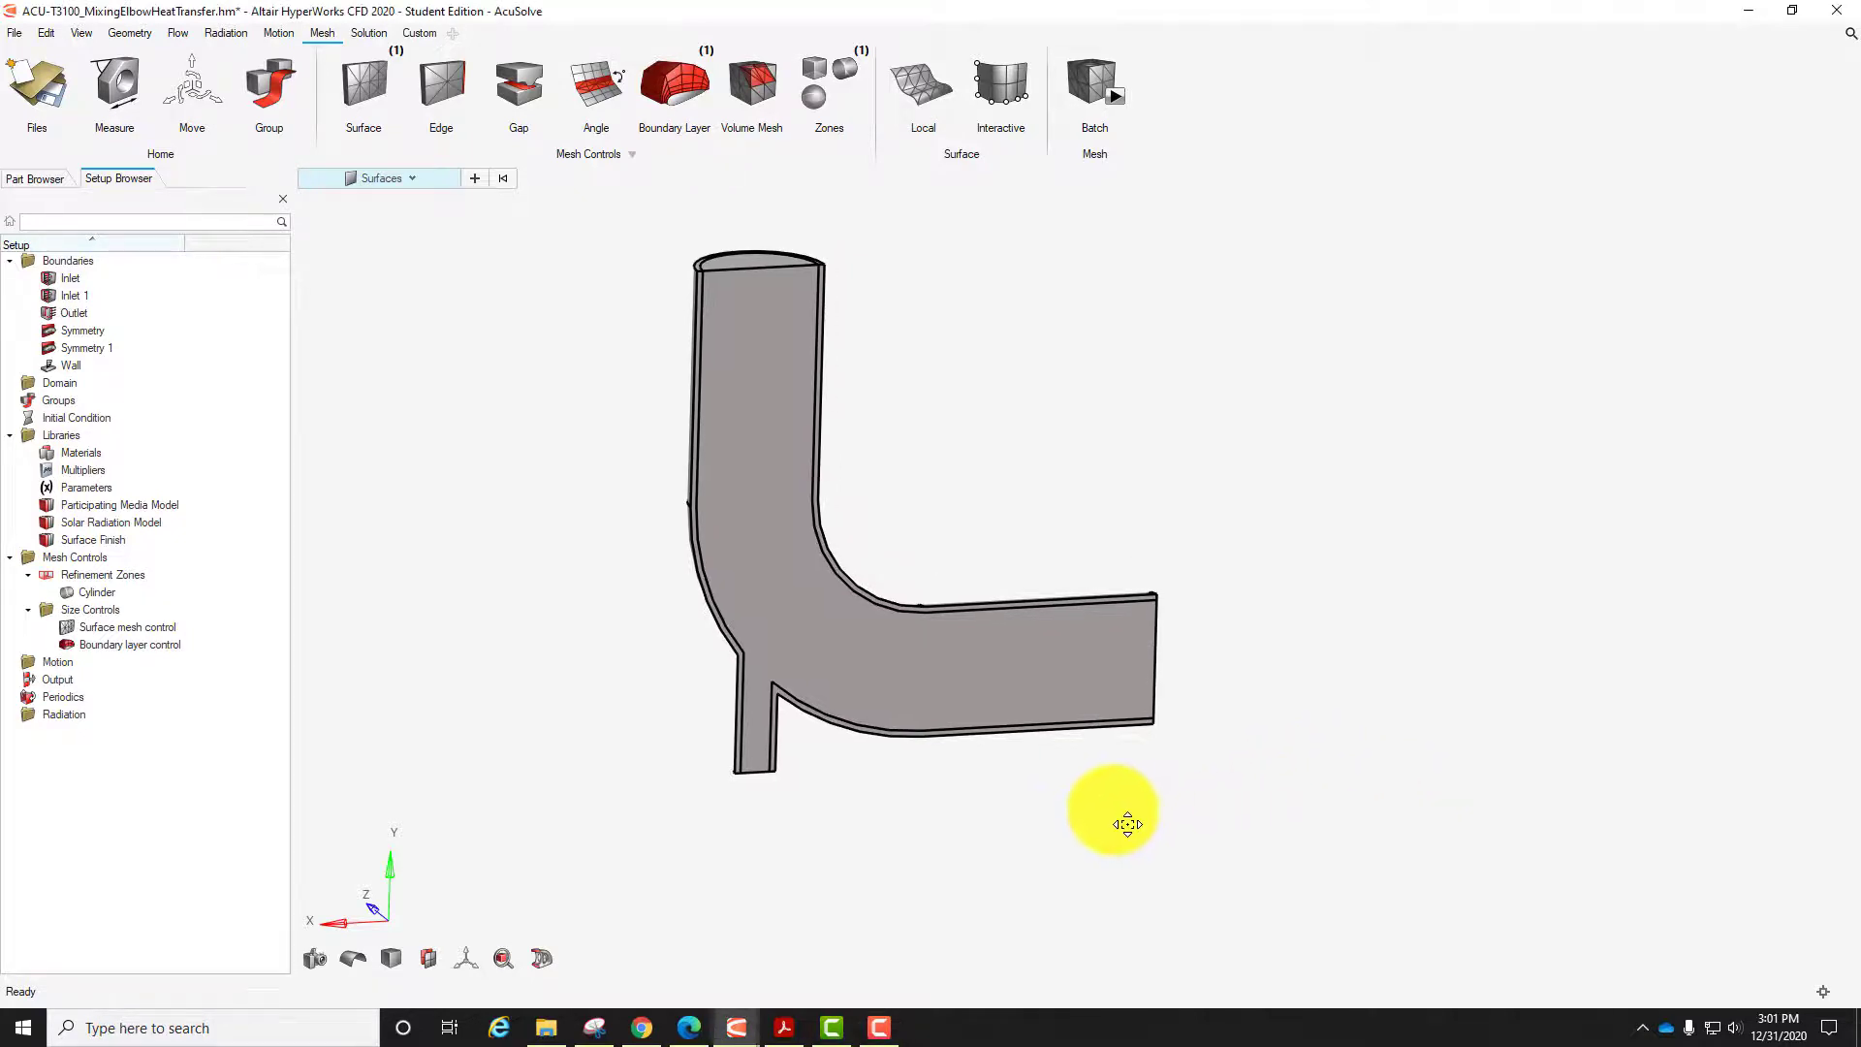
middle_drag(1122, 819, 1148, 810)
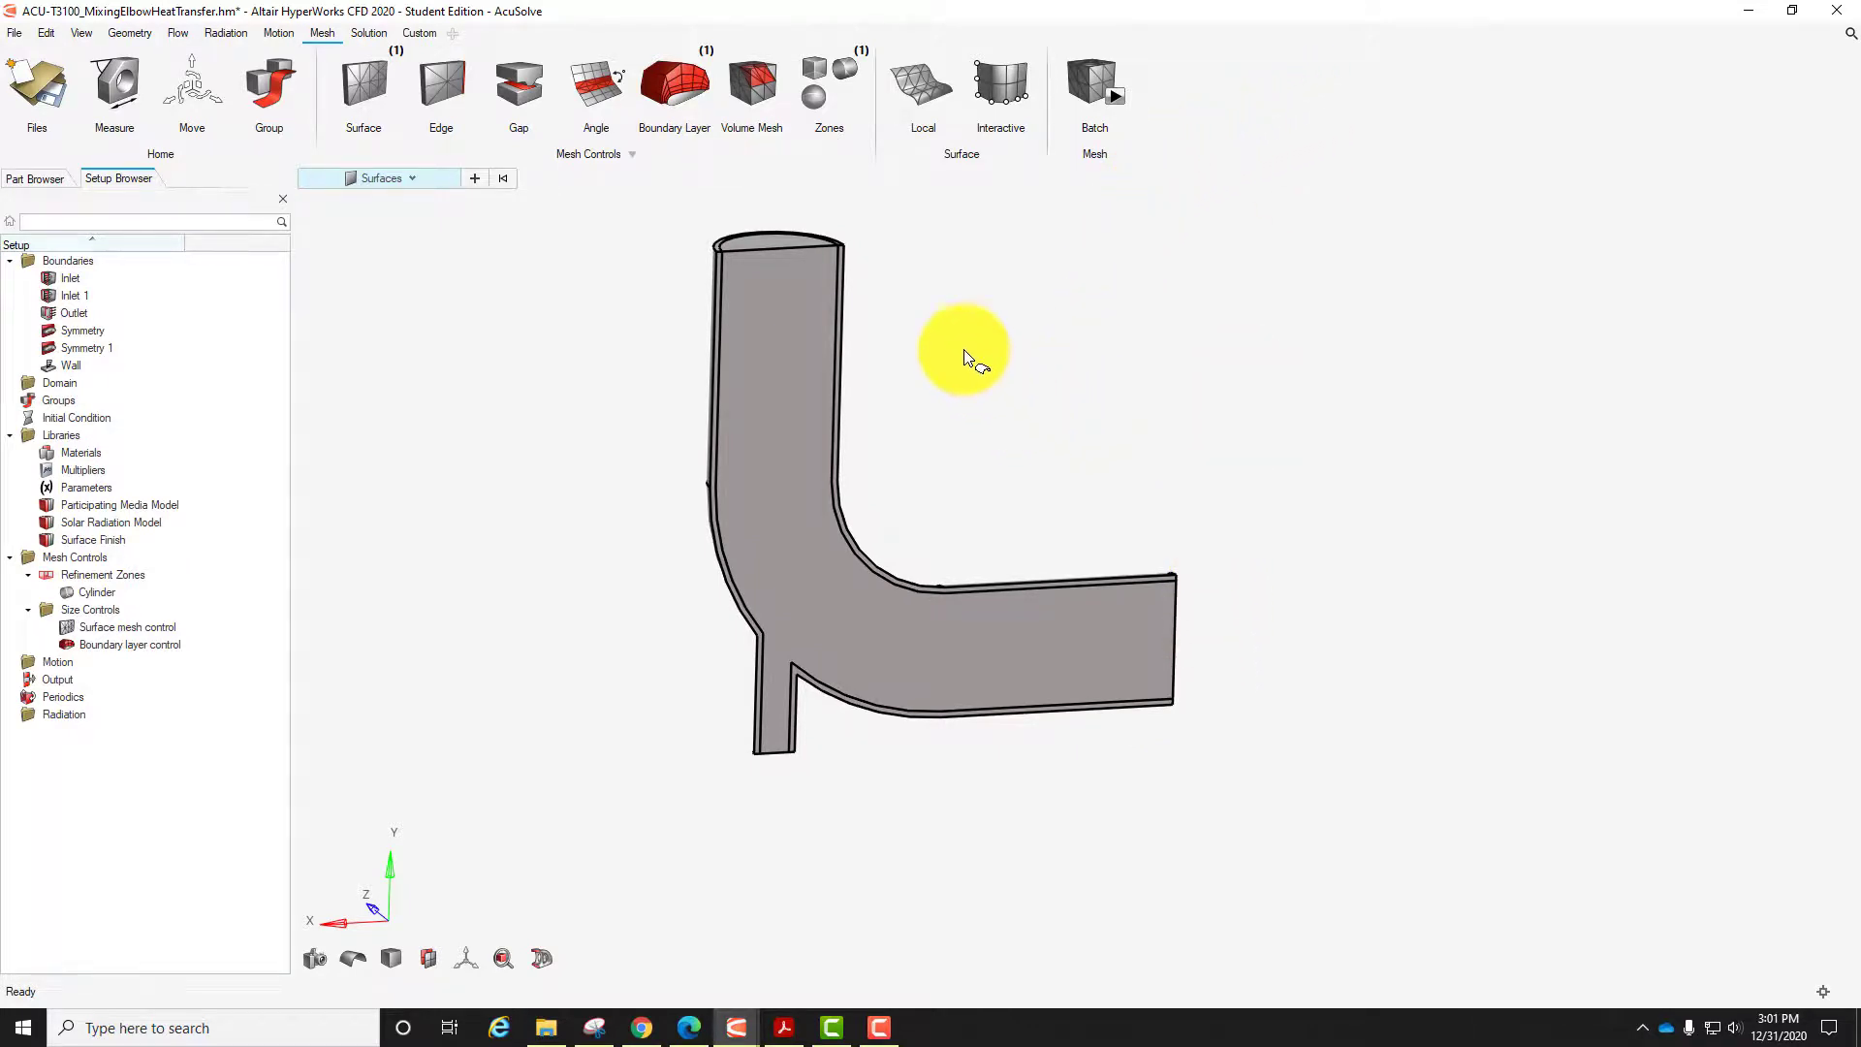
click(1099, 78)
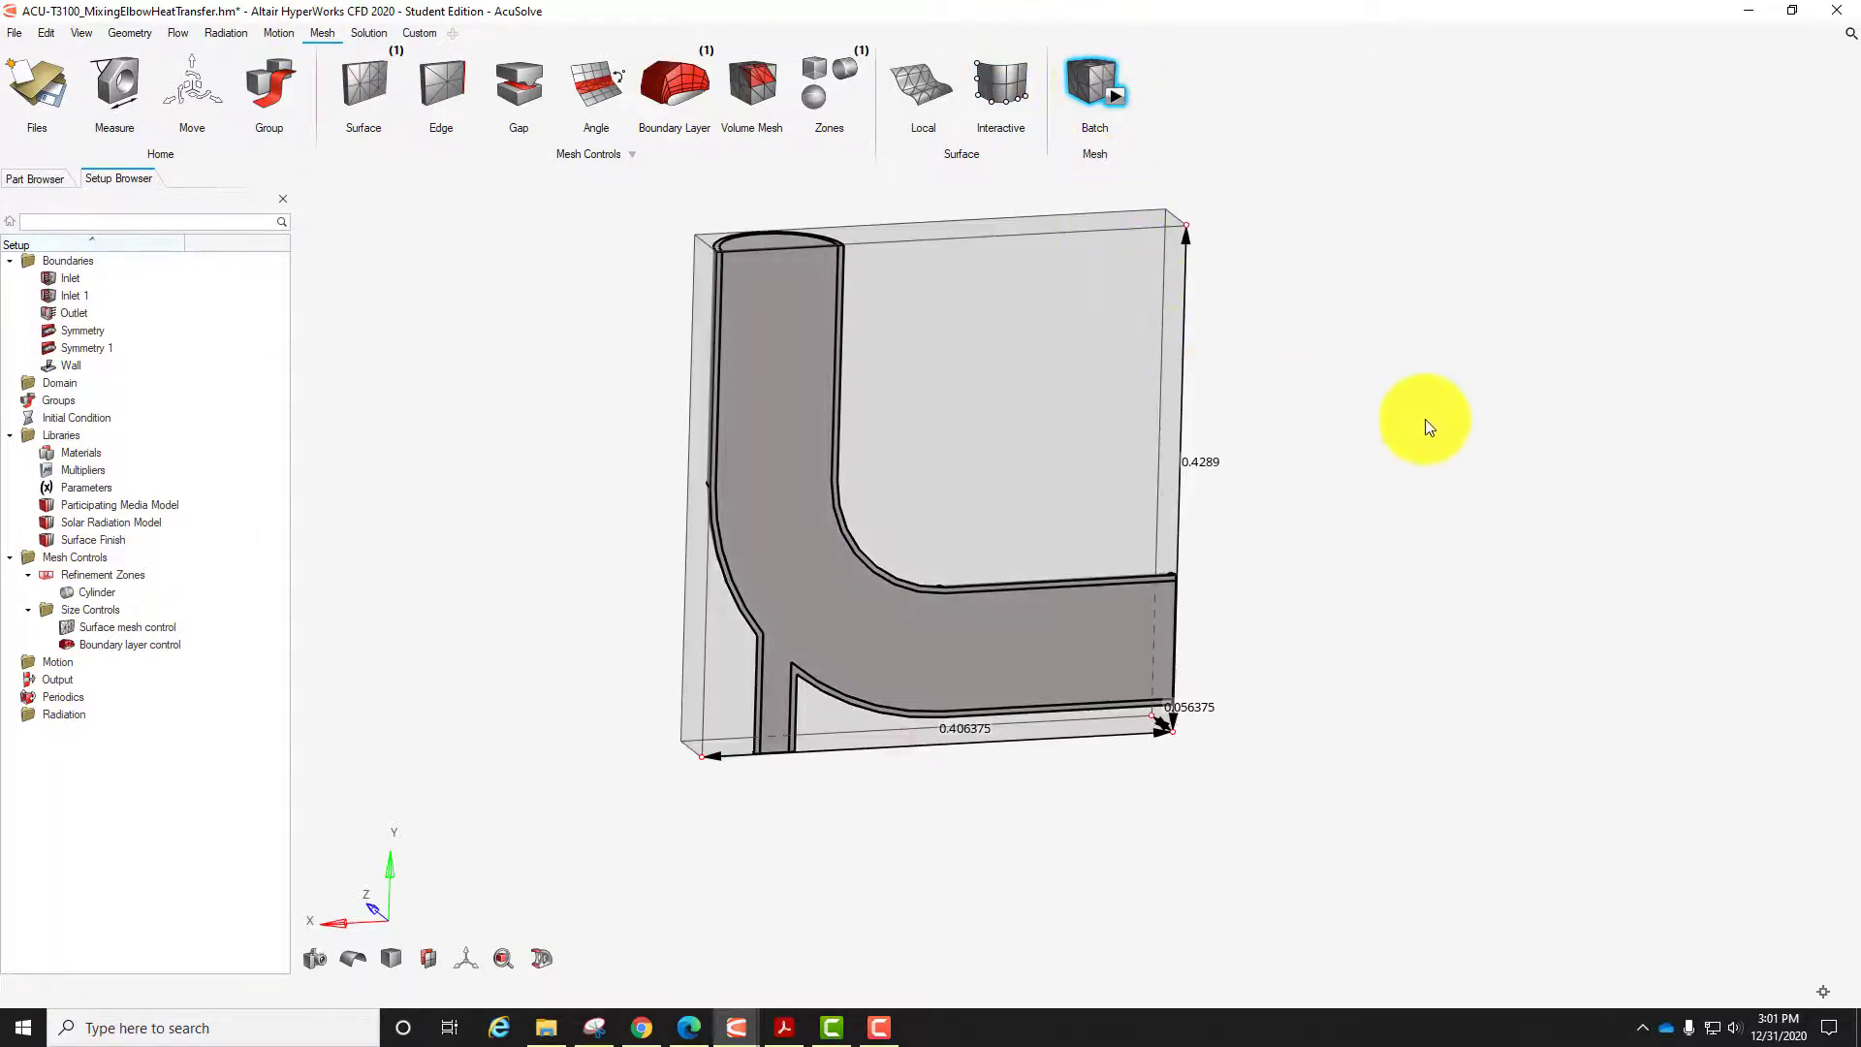
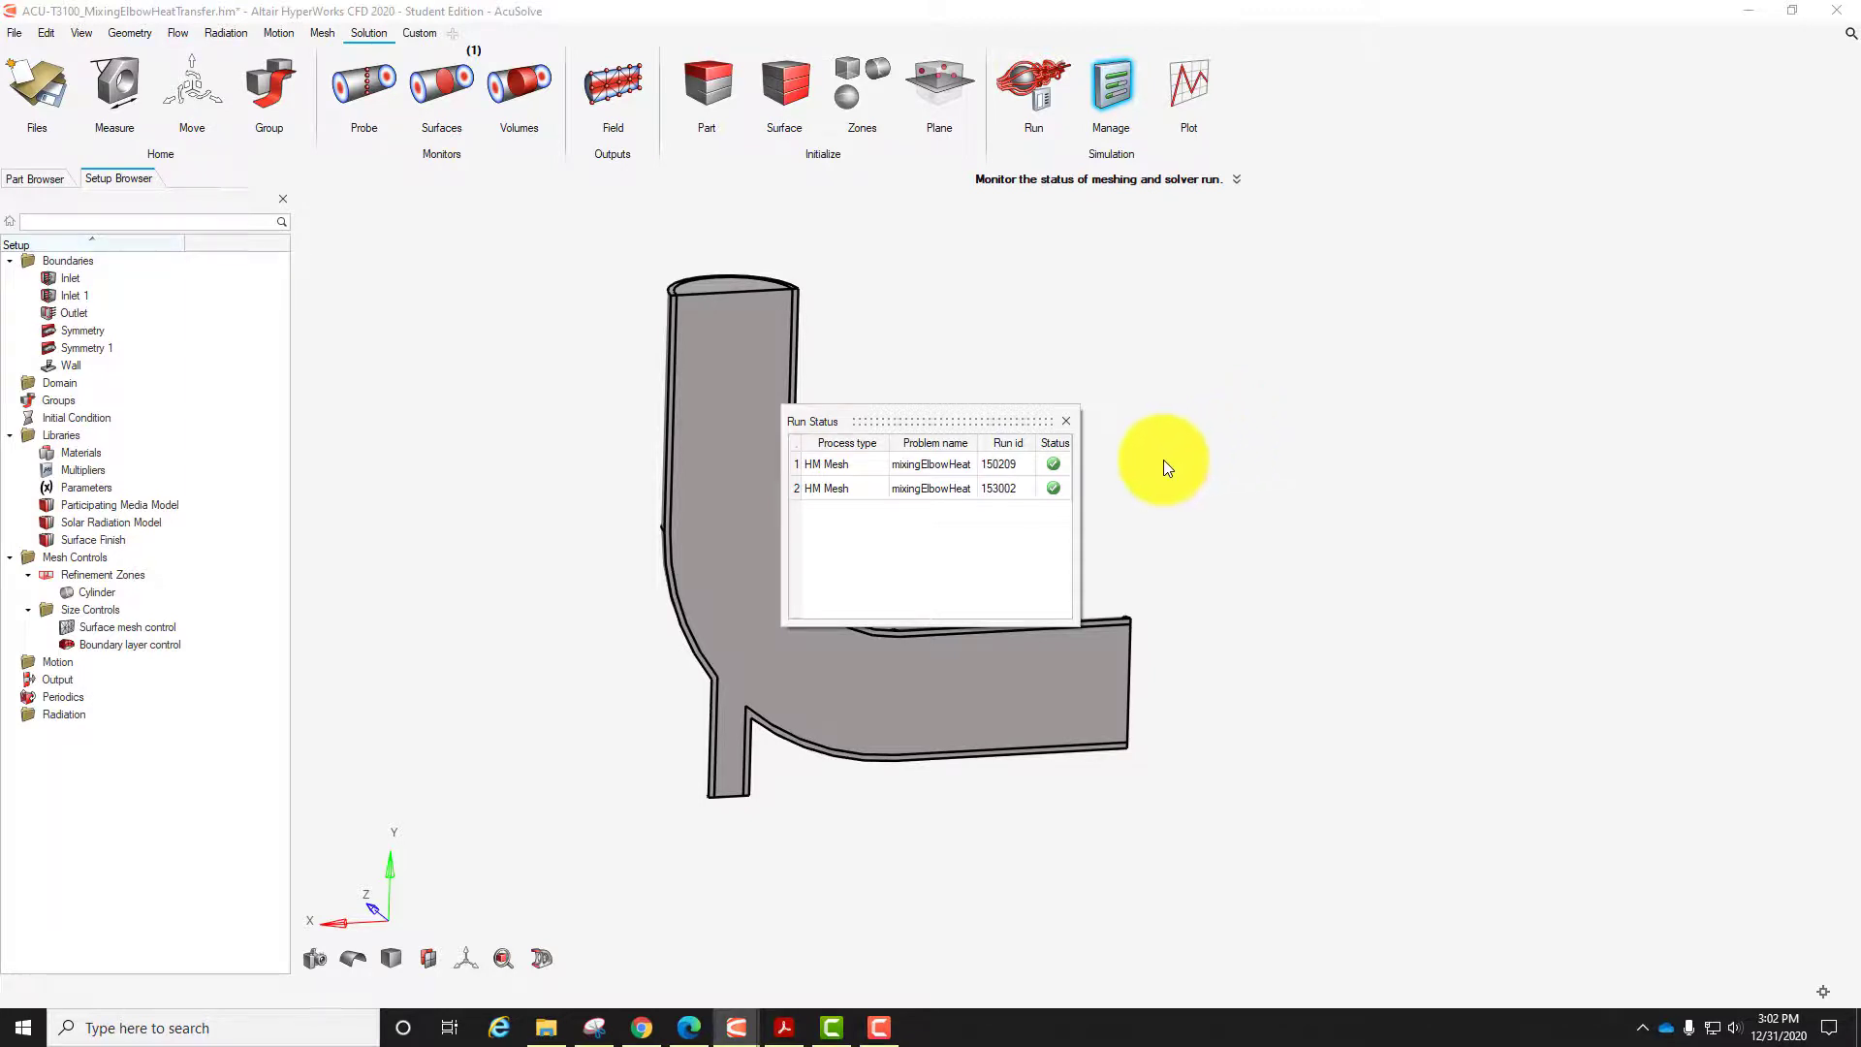
click(1070, 421)
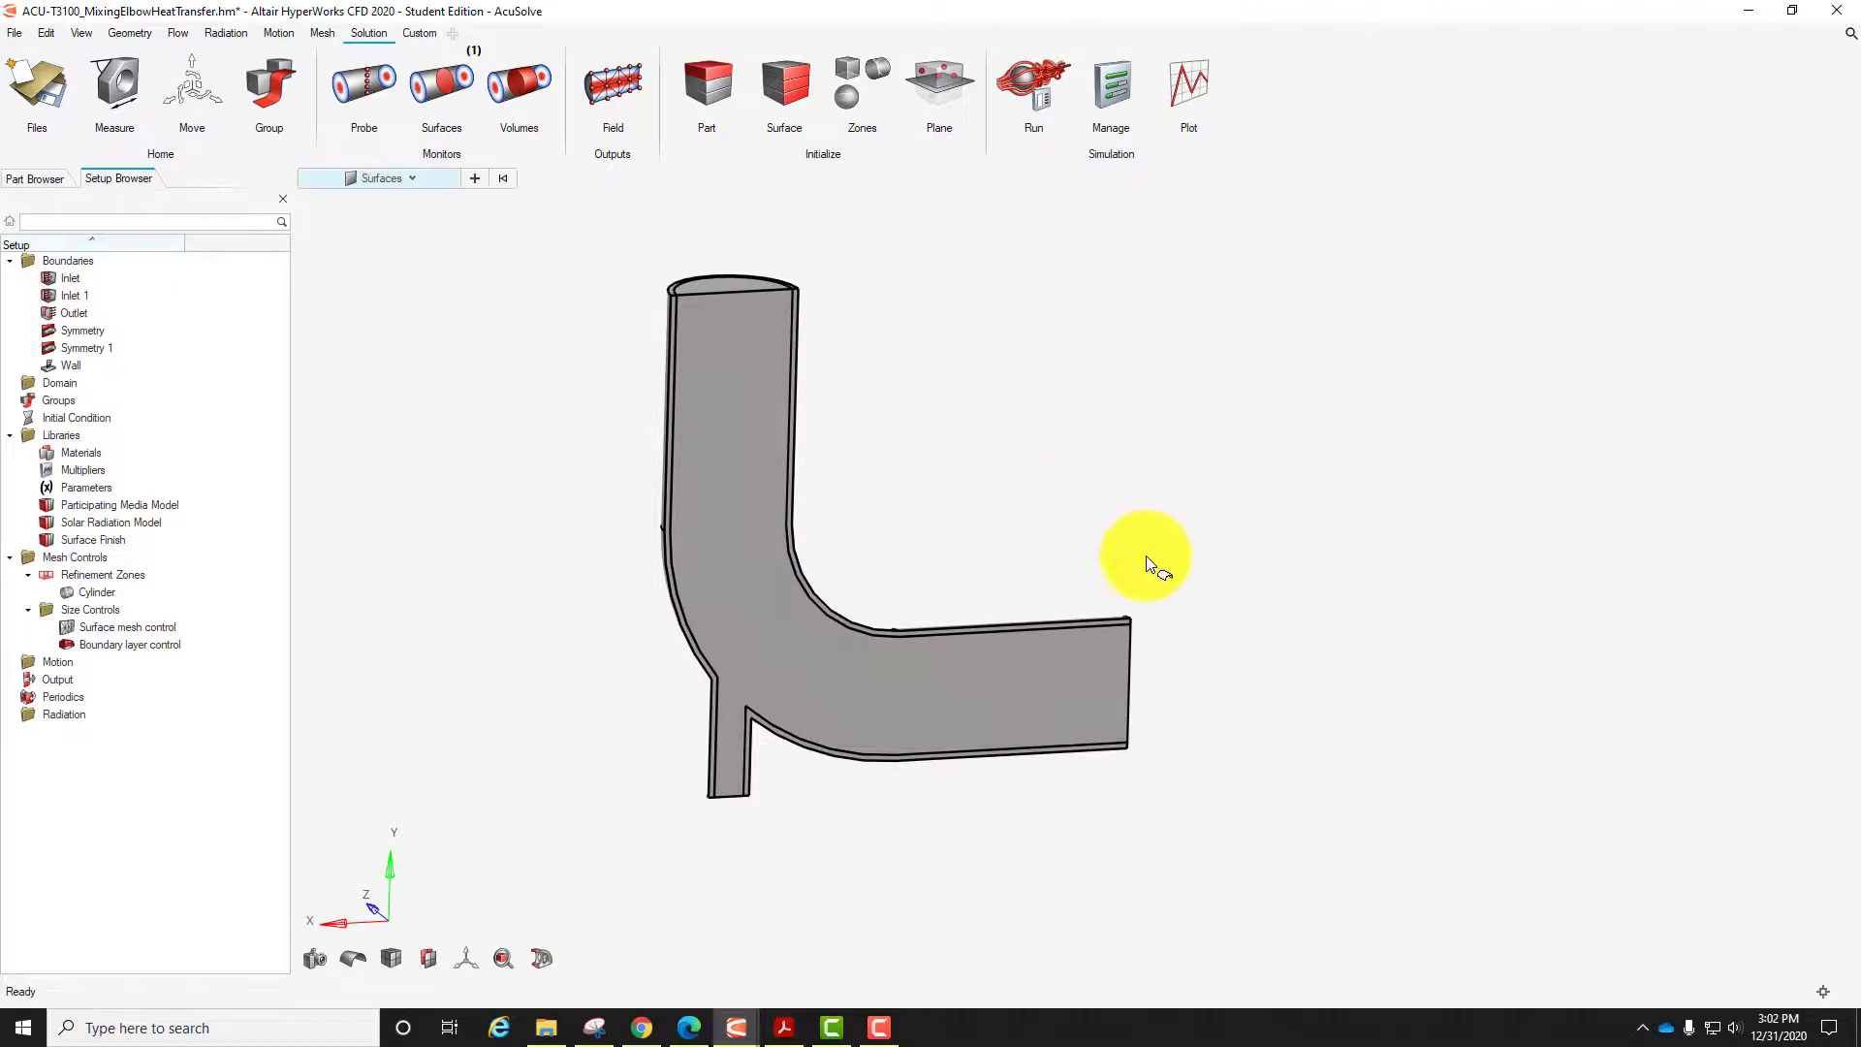
Examine the generated mesh on the symmetry plane around the side branch junction and its cylindrical refinement zone.
right_drag(1168, 559, 1339, 488)
scroll(1038, 561, up, 3)
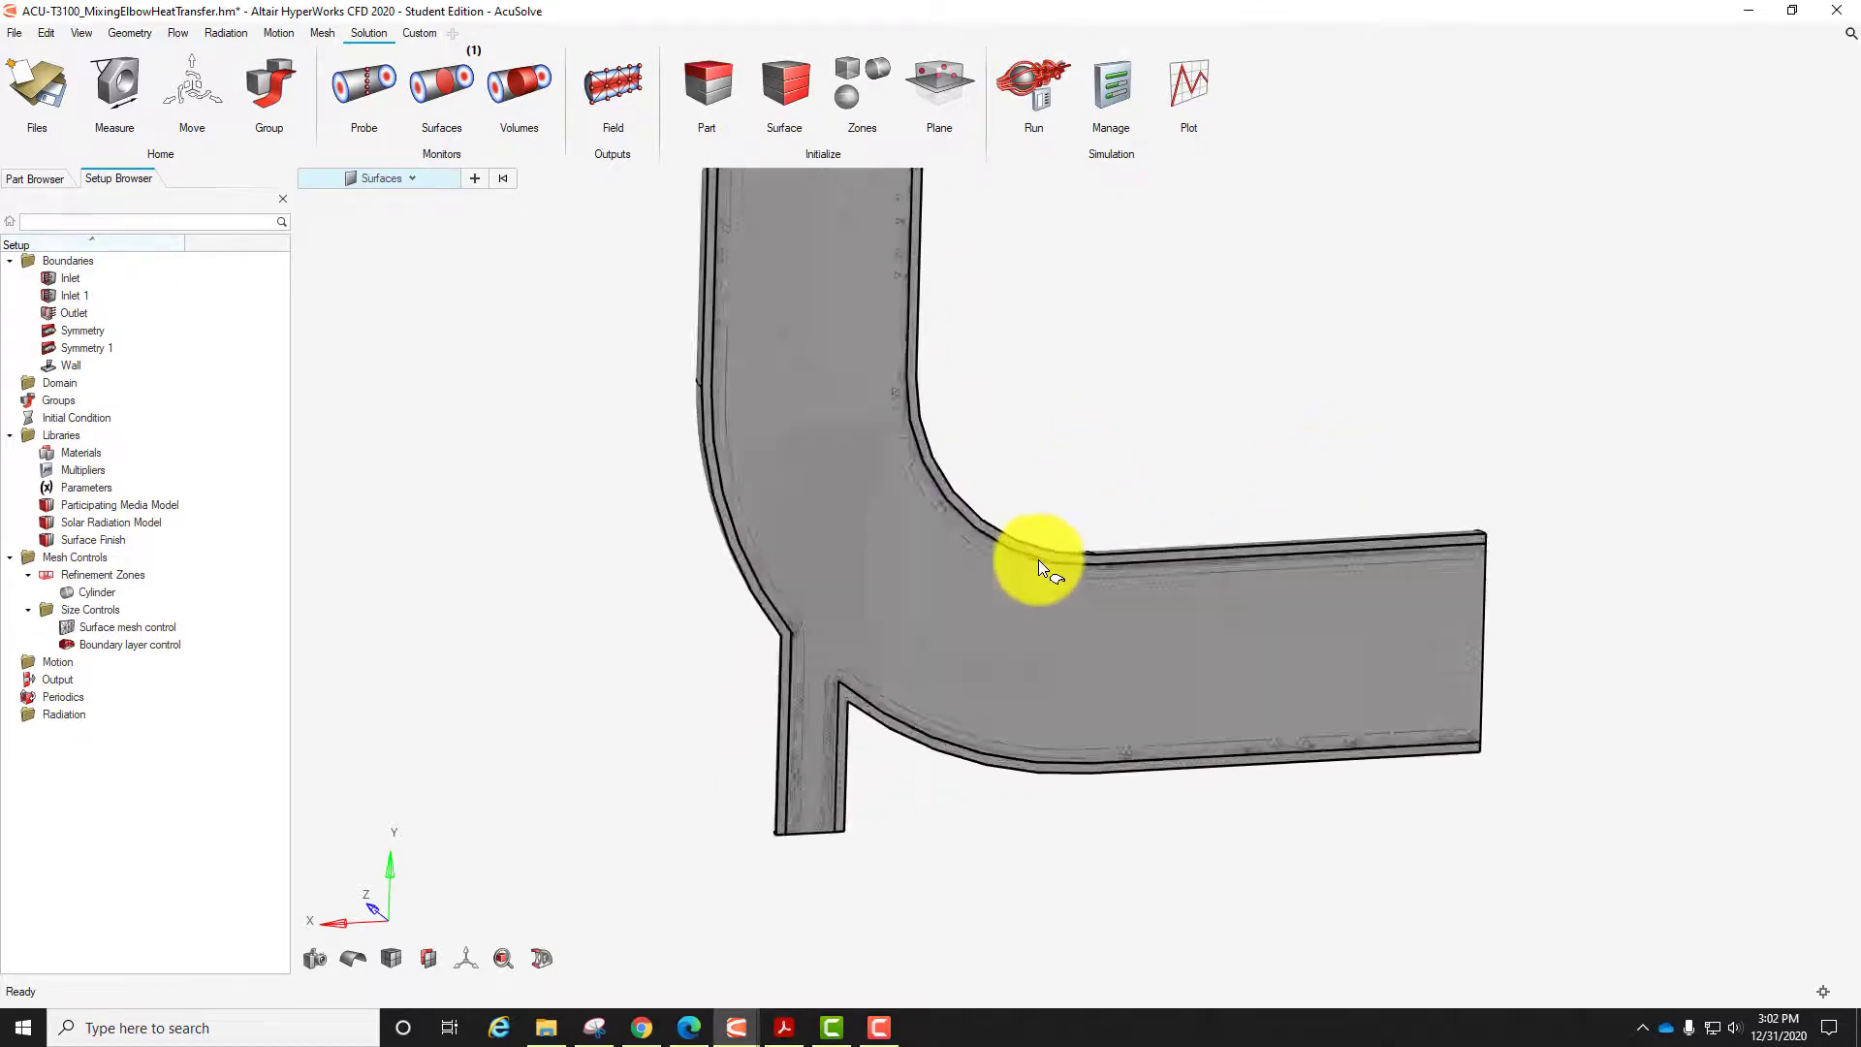
scroll(1038, 560, up, 3)
right_drag(1084, 361, 1350, 270)
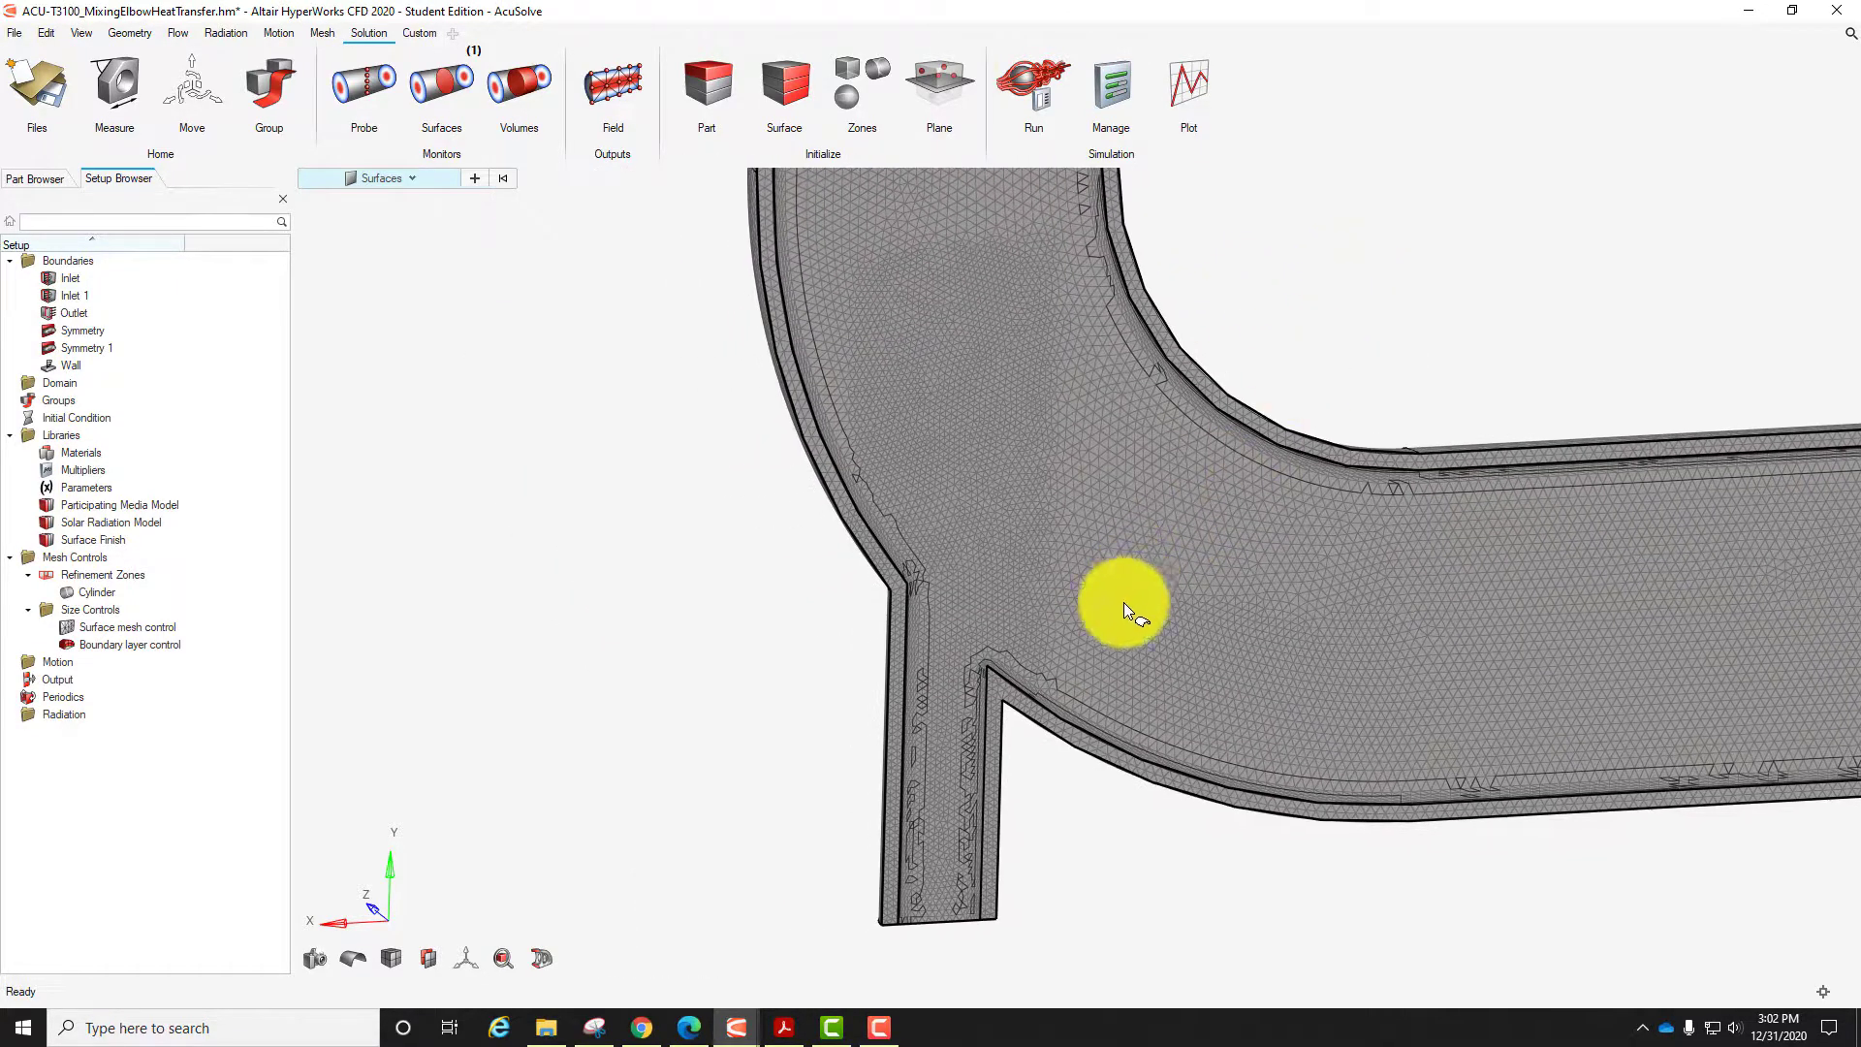
right_drag(1171, 491, 1027, 565)
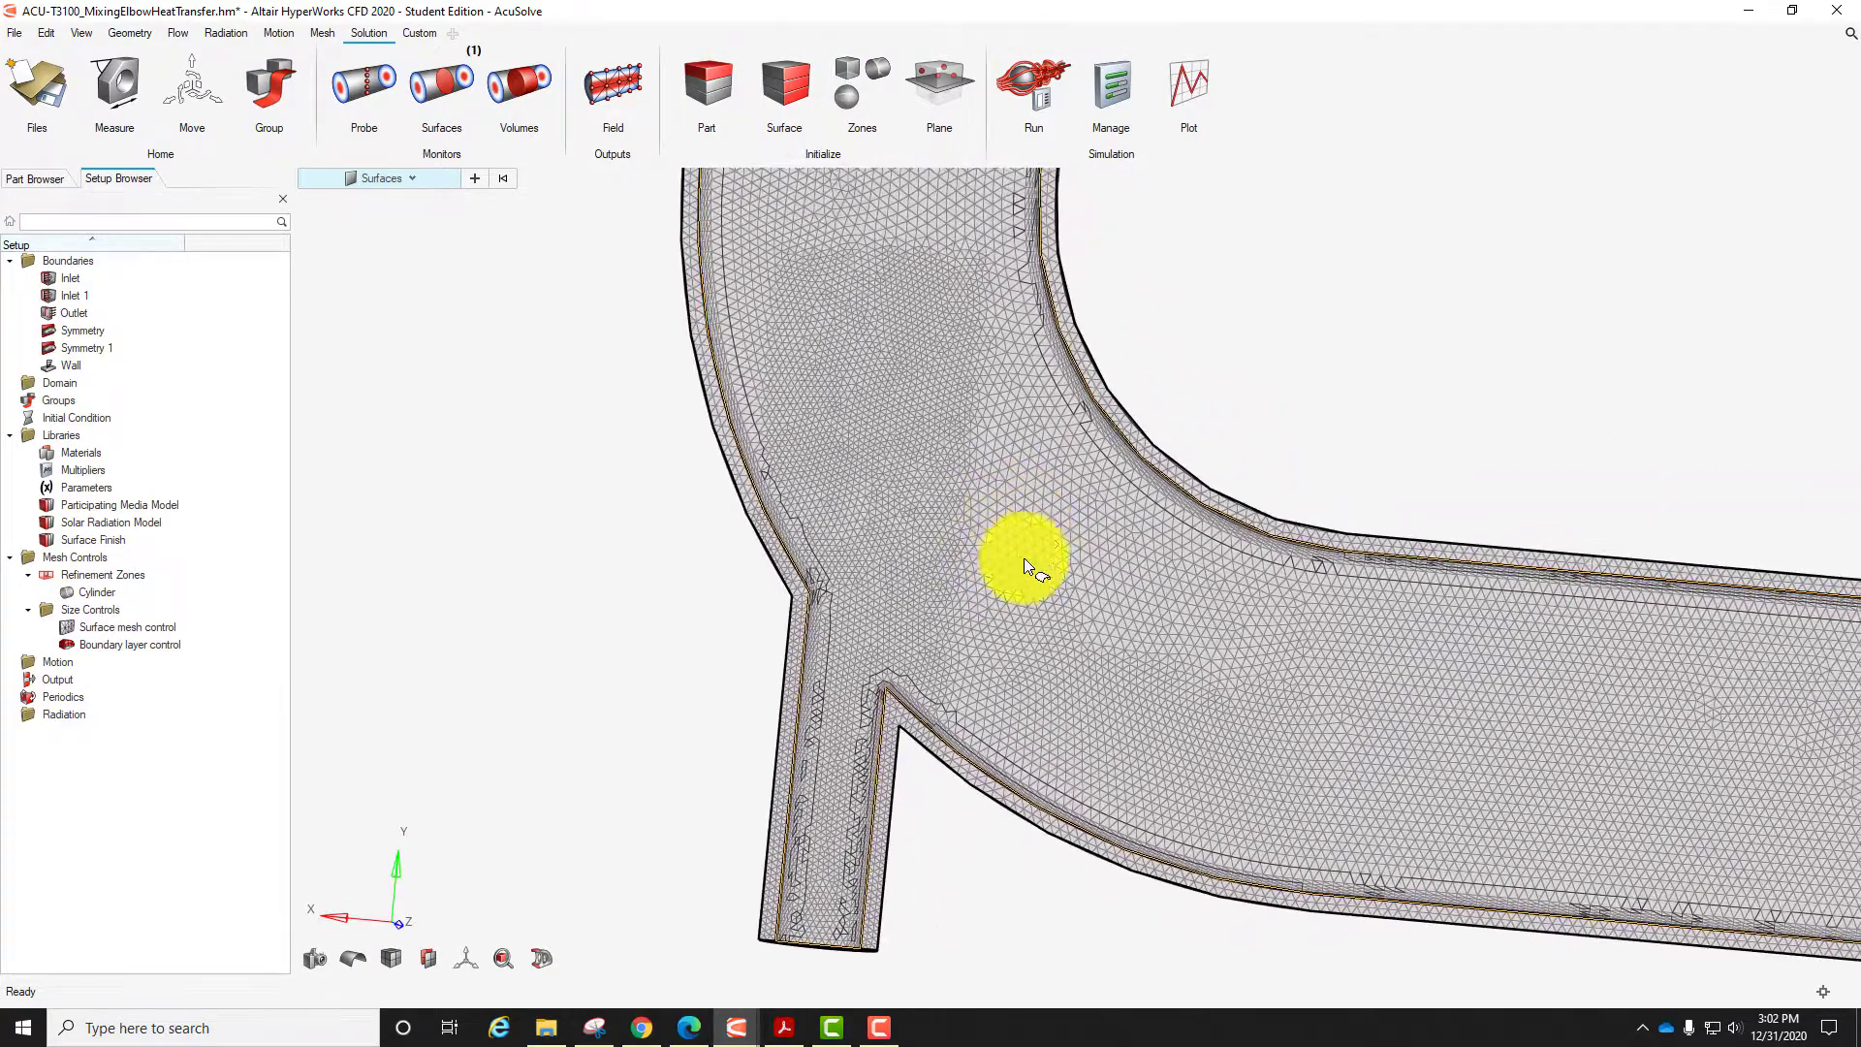
right_drag(1068, 688, 914, 602)
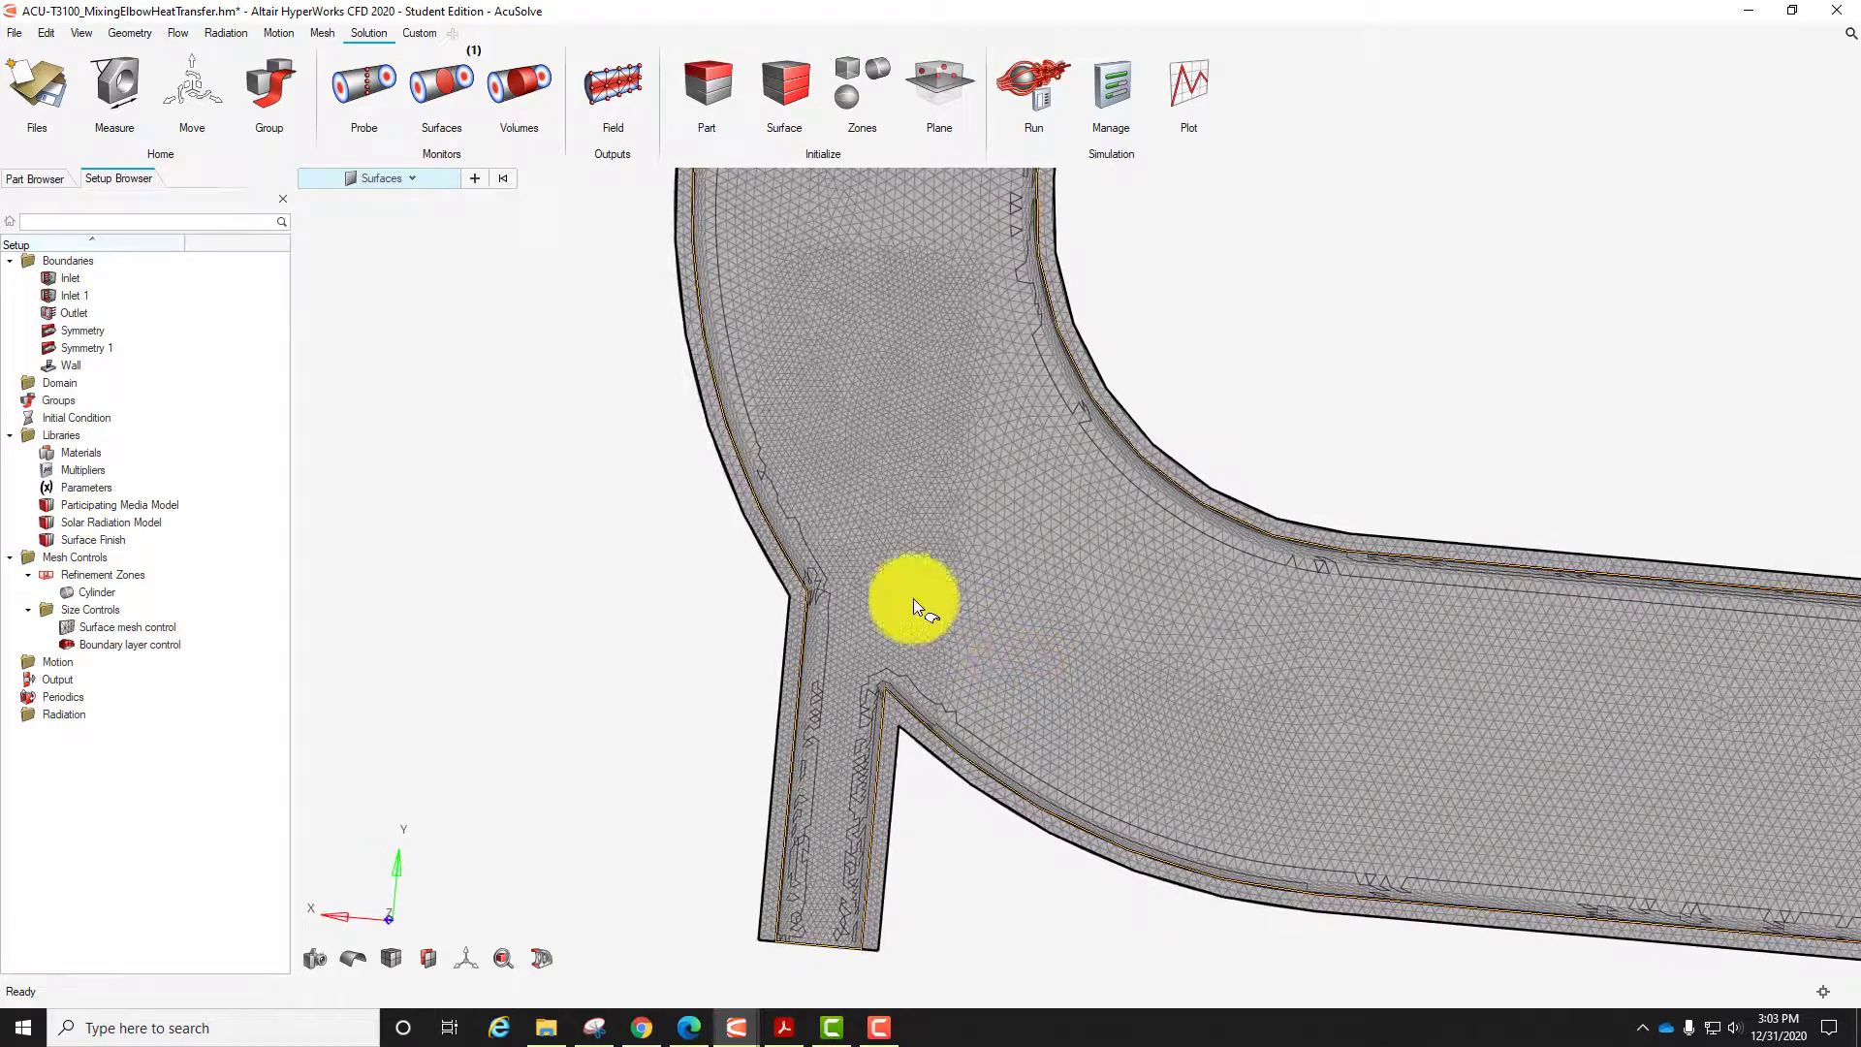
mouse_move(650, 497)
middle_down()
mouse_move(631, 498)
mouse_move(645, 477)
middle_up()
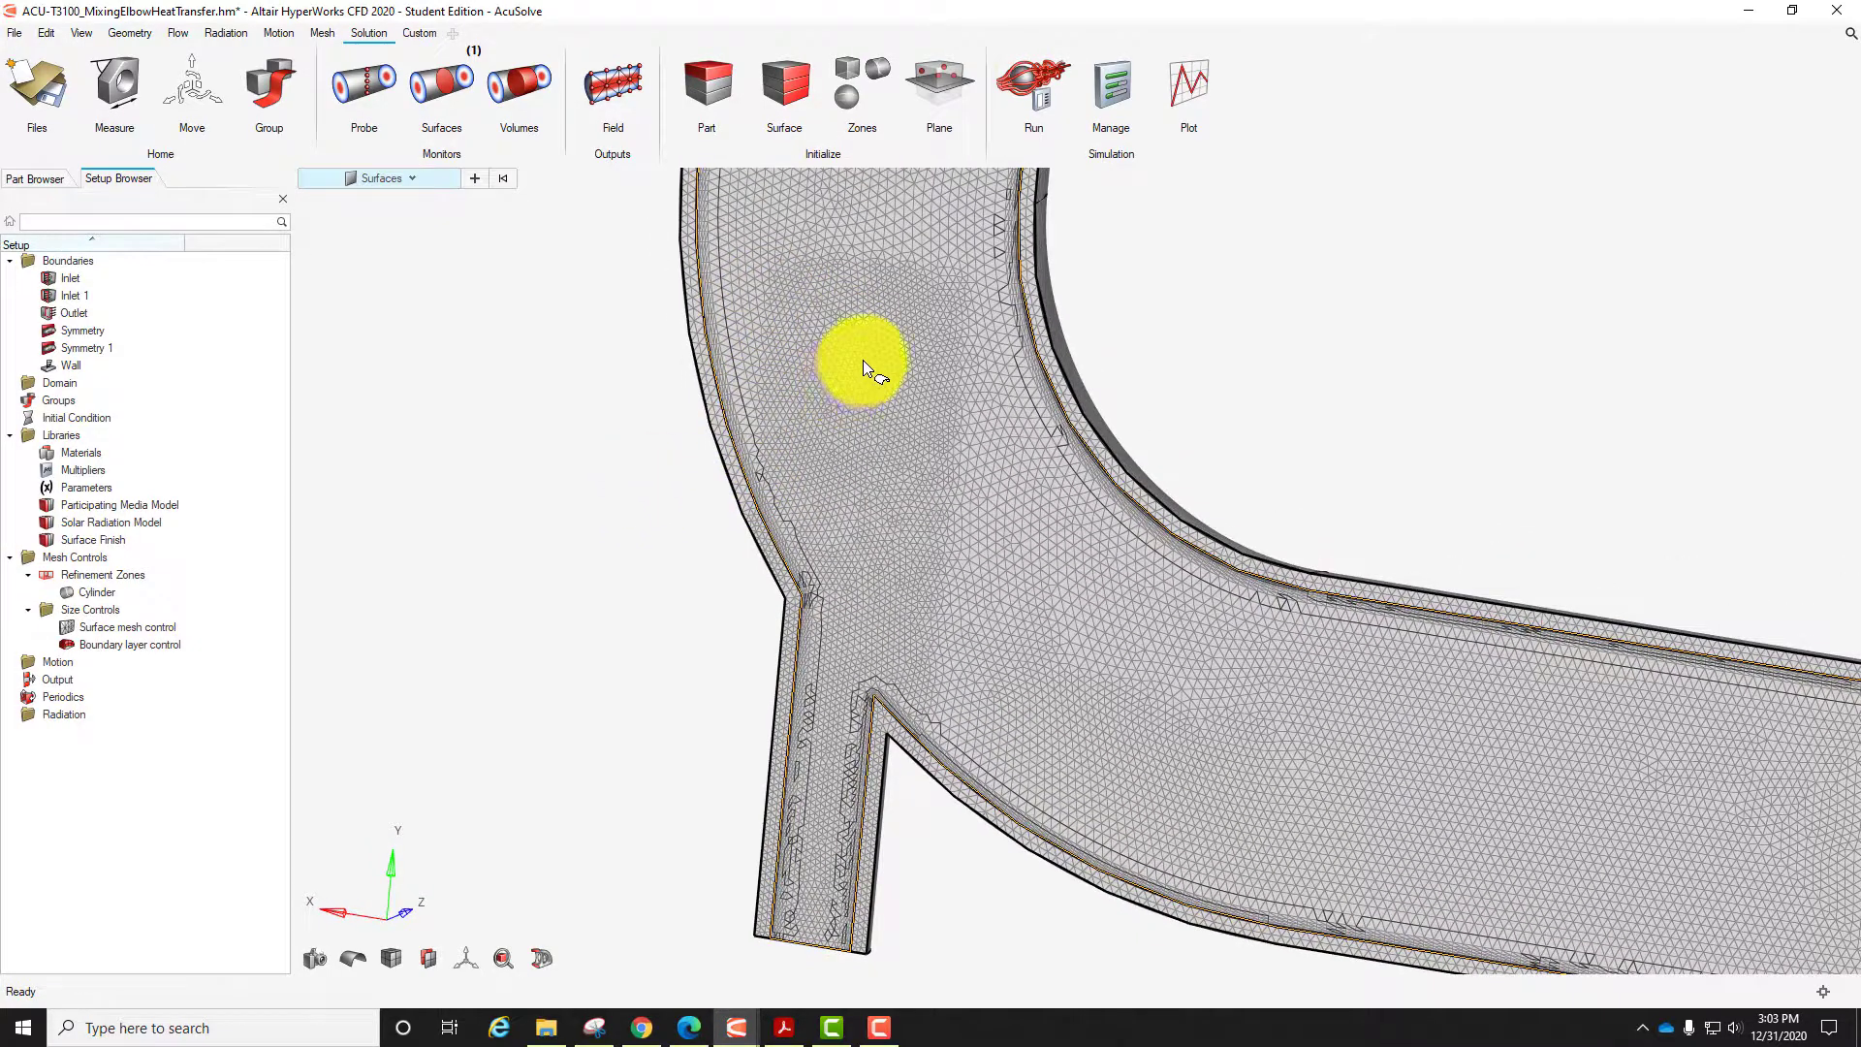
scroll(923, 423, up, 2)
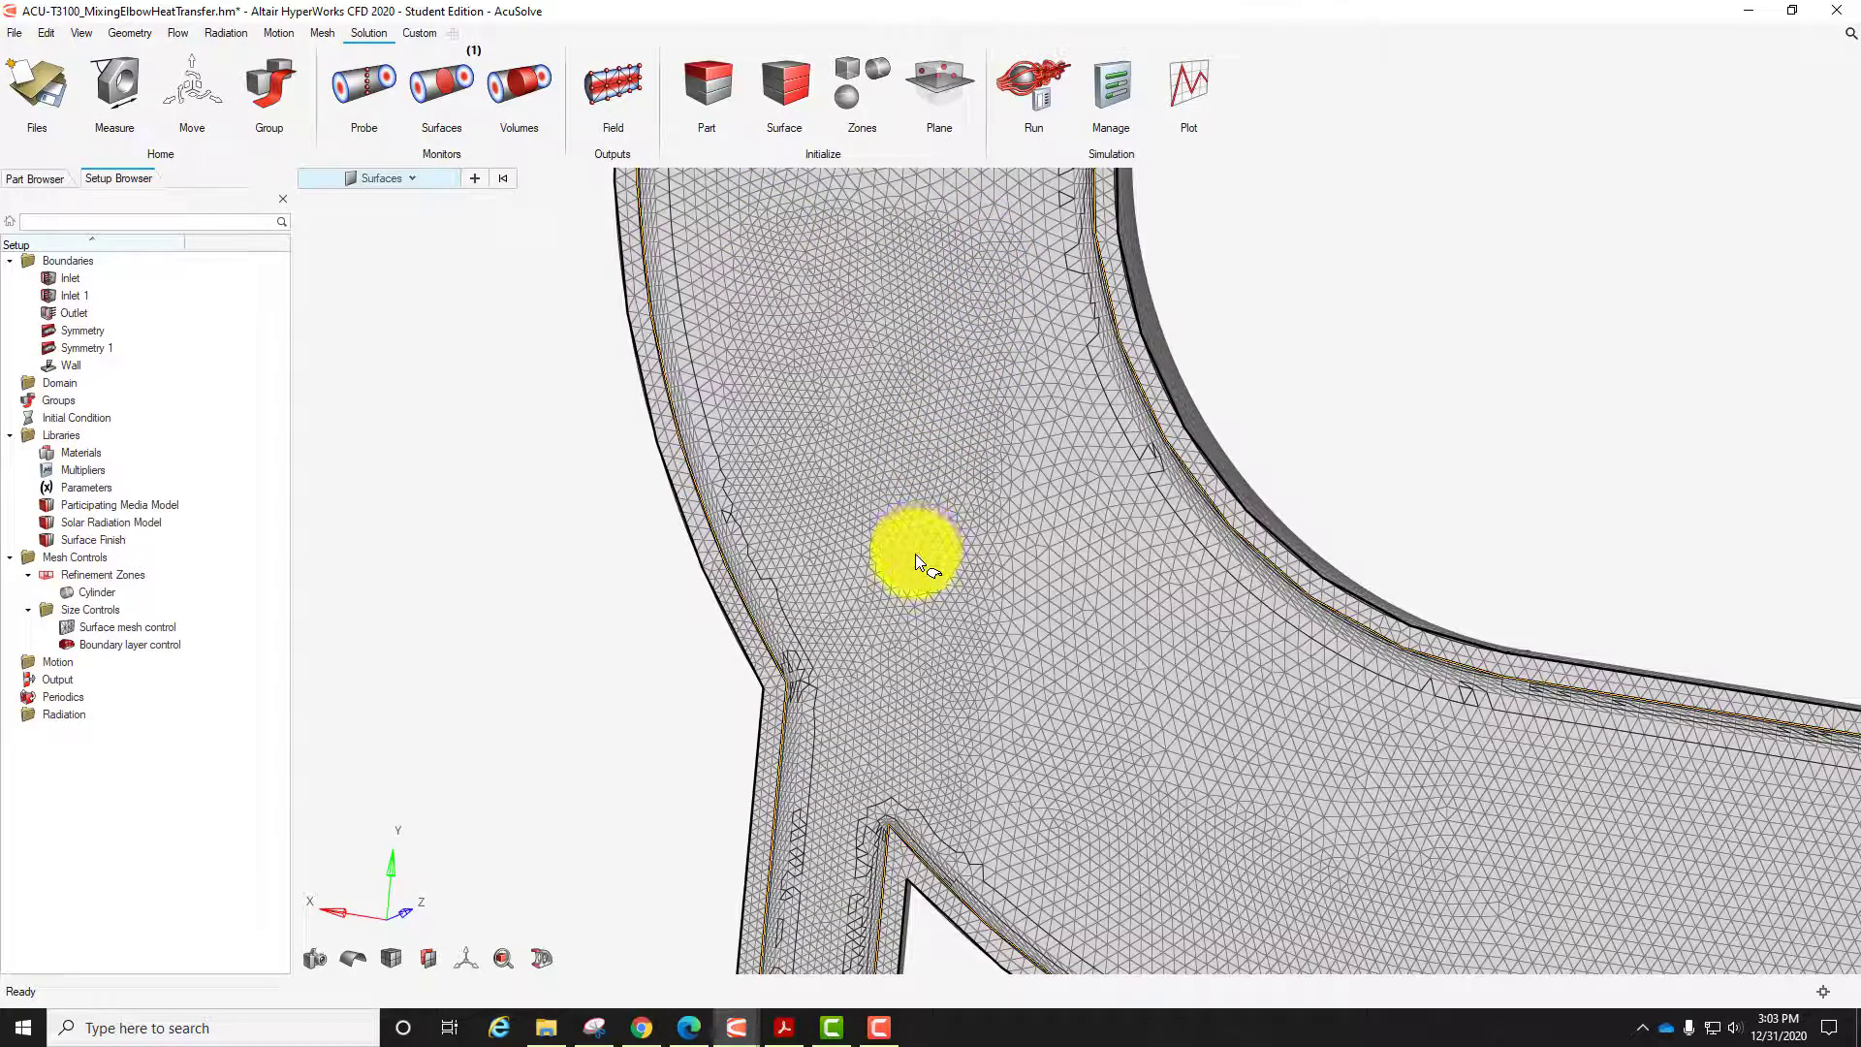
right_click(1173, 573)
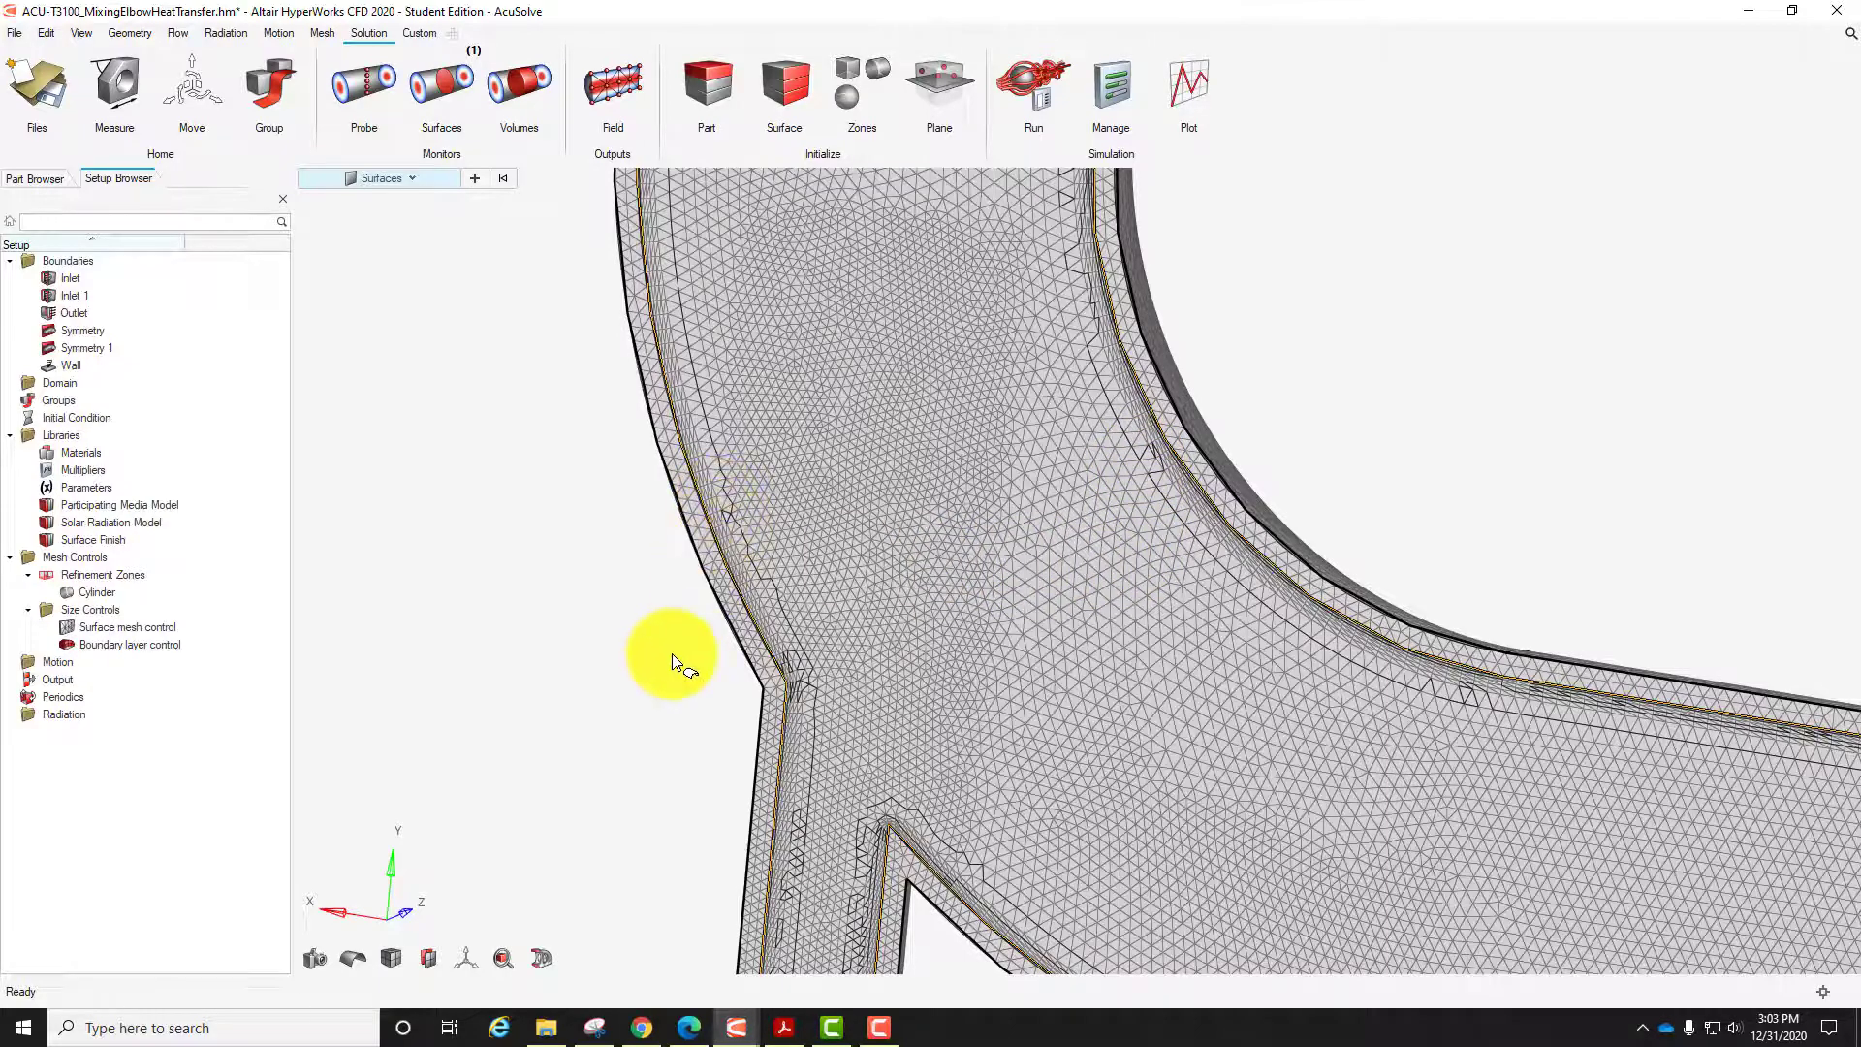
Examine the boundary layer elements and the pipe wall mesh close up where the side branch joins the elbow.
scroll(698, 639, up, 5)
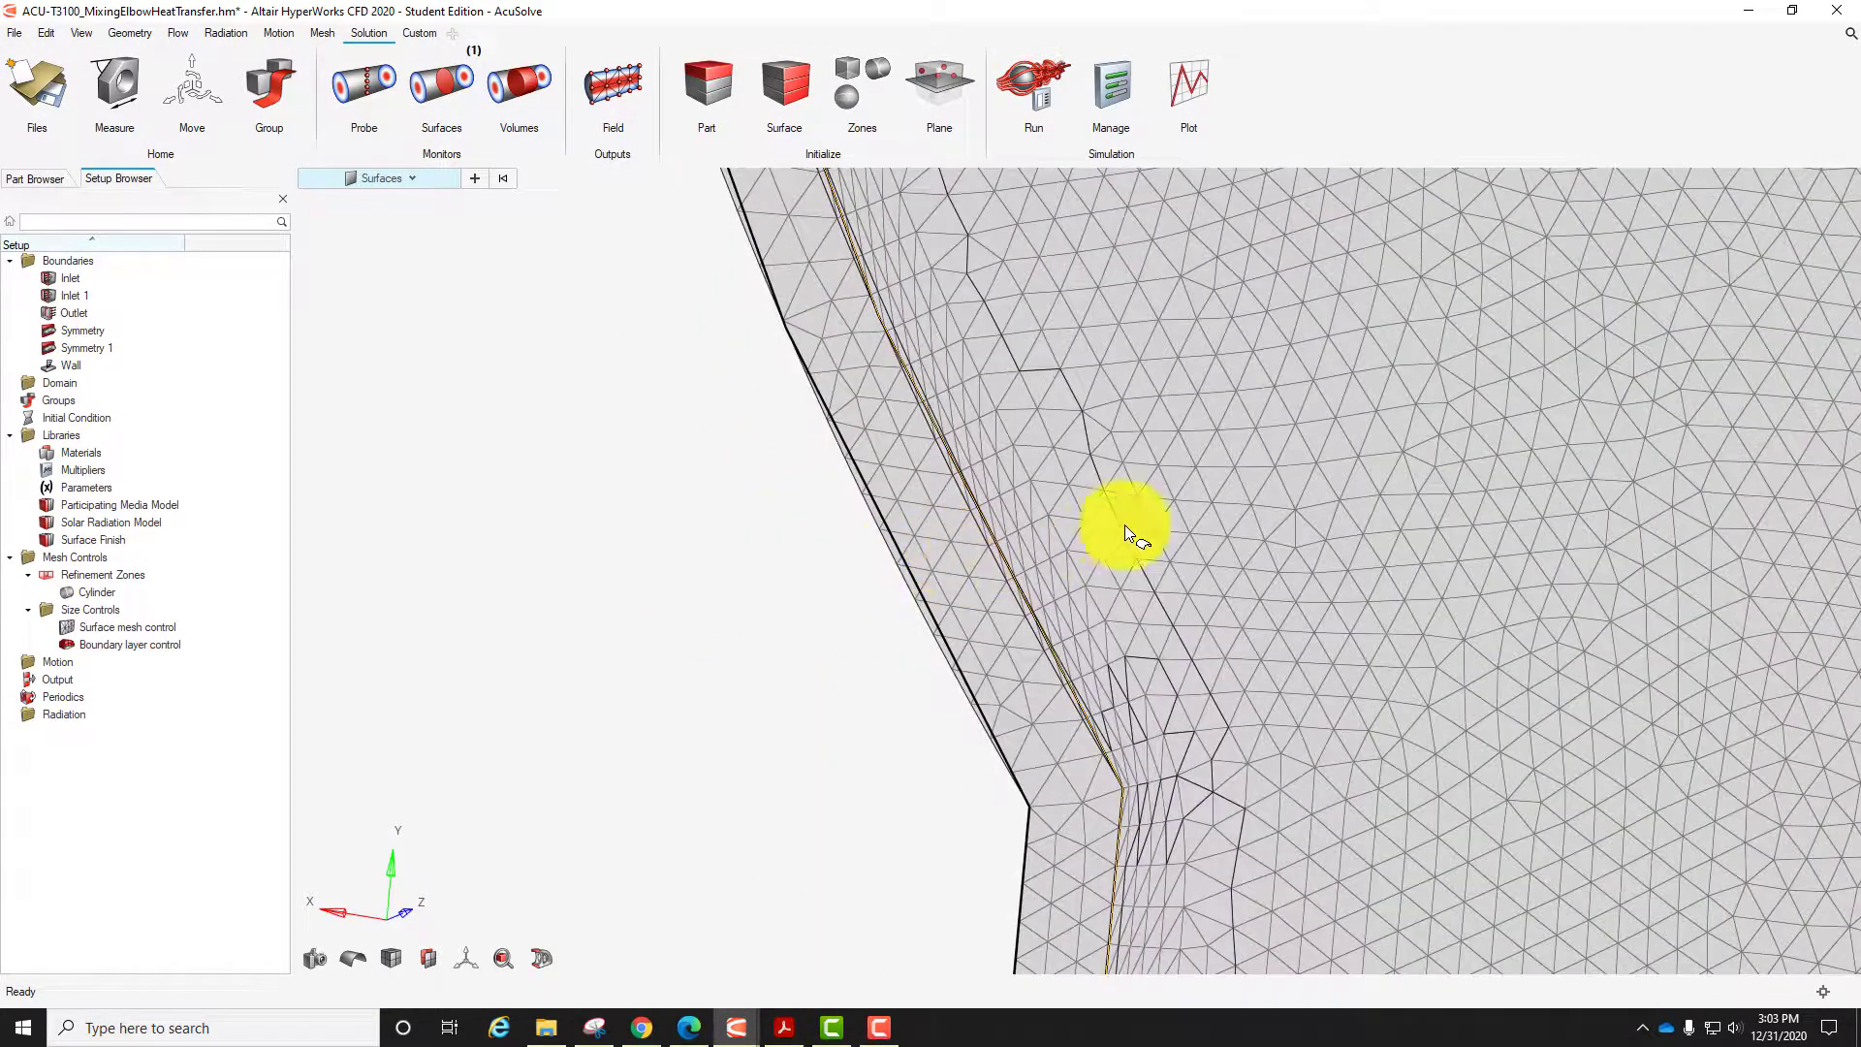
scroll(1121, 527, up, 5)
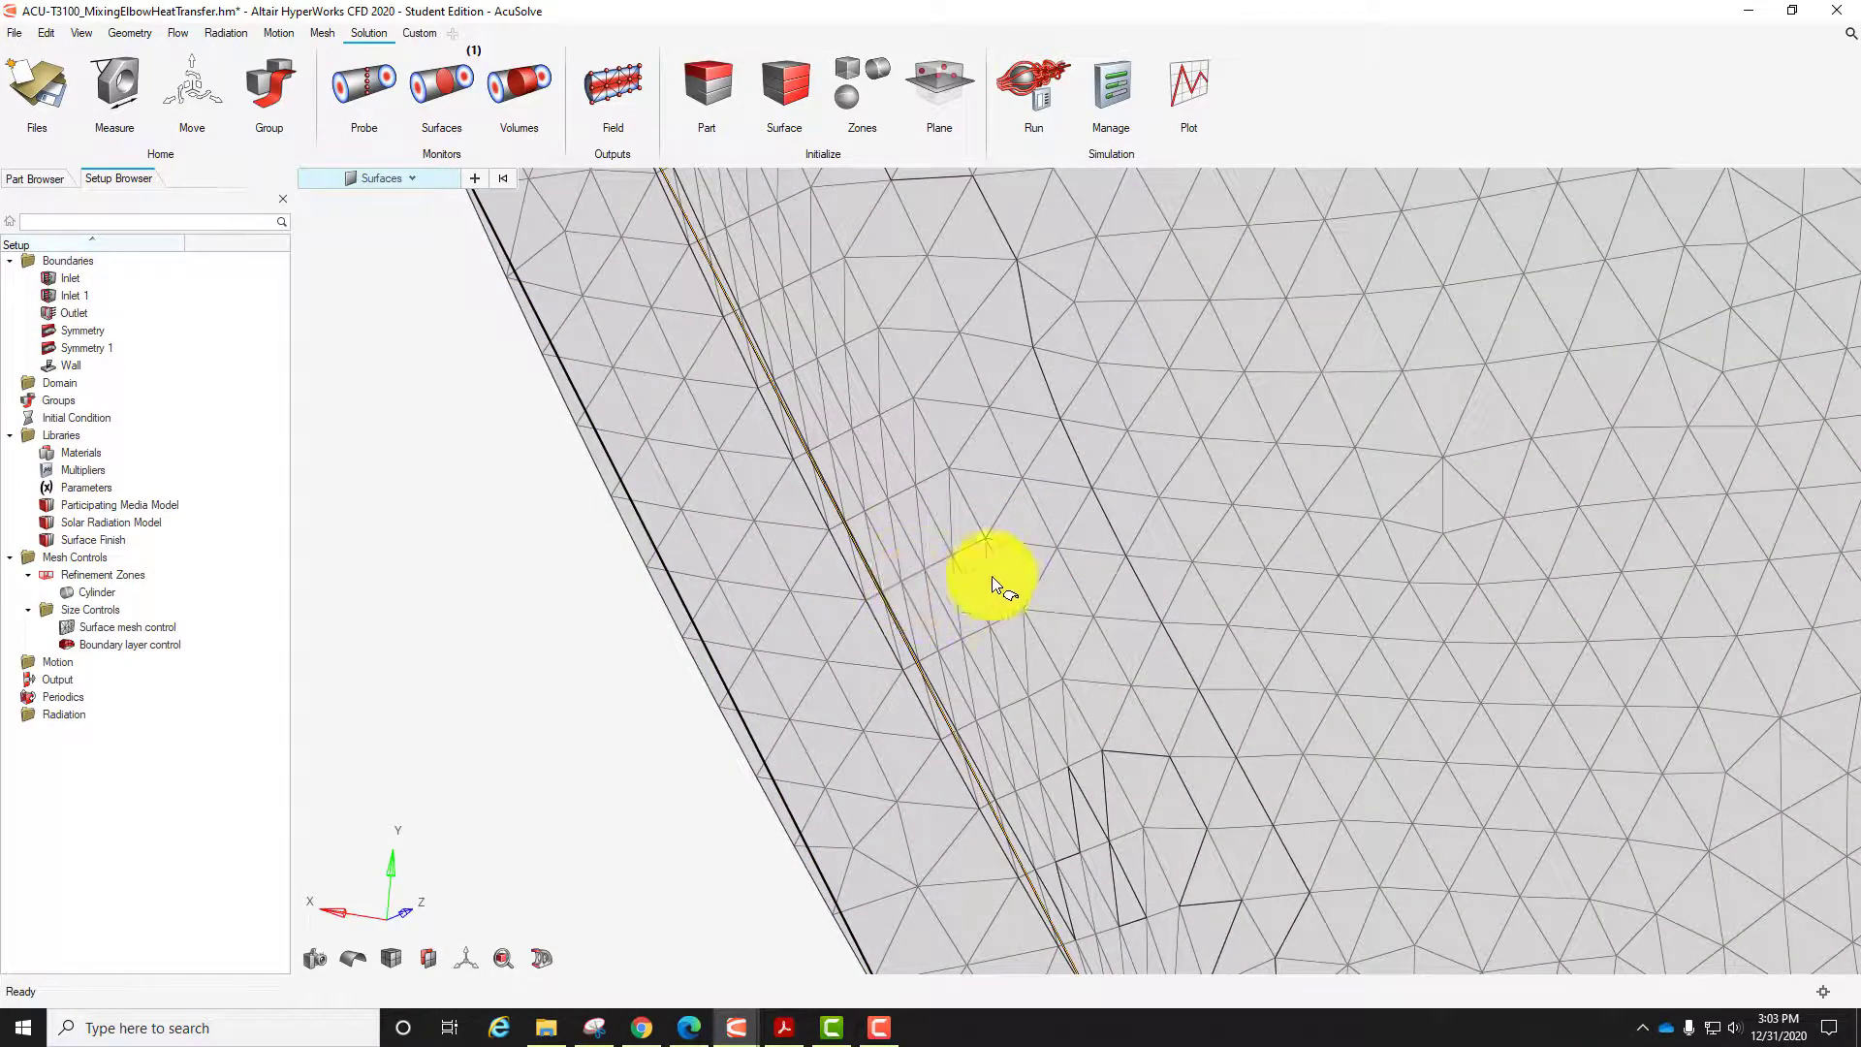
right_click(996, 495)
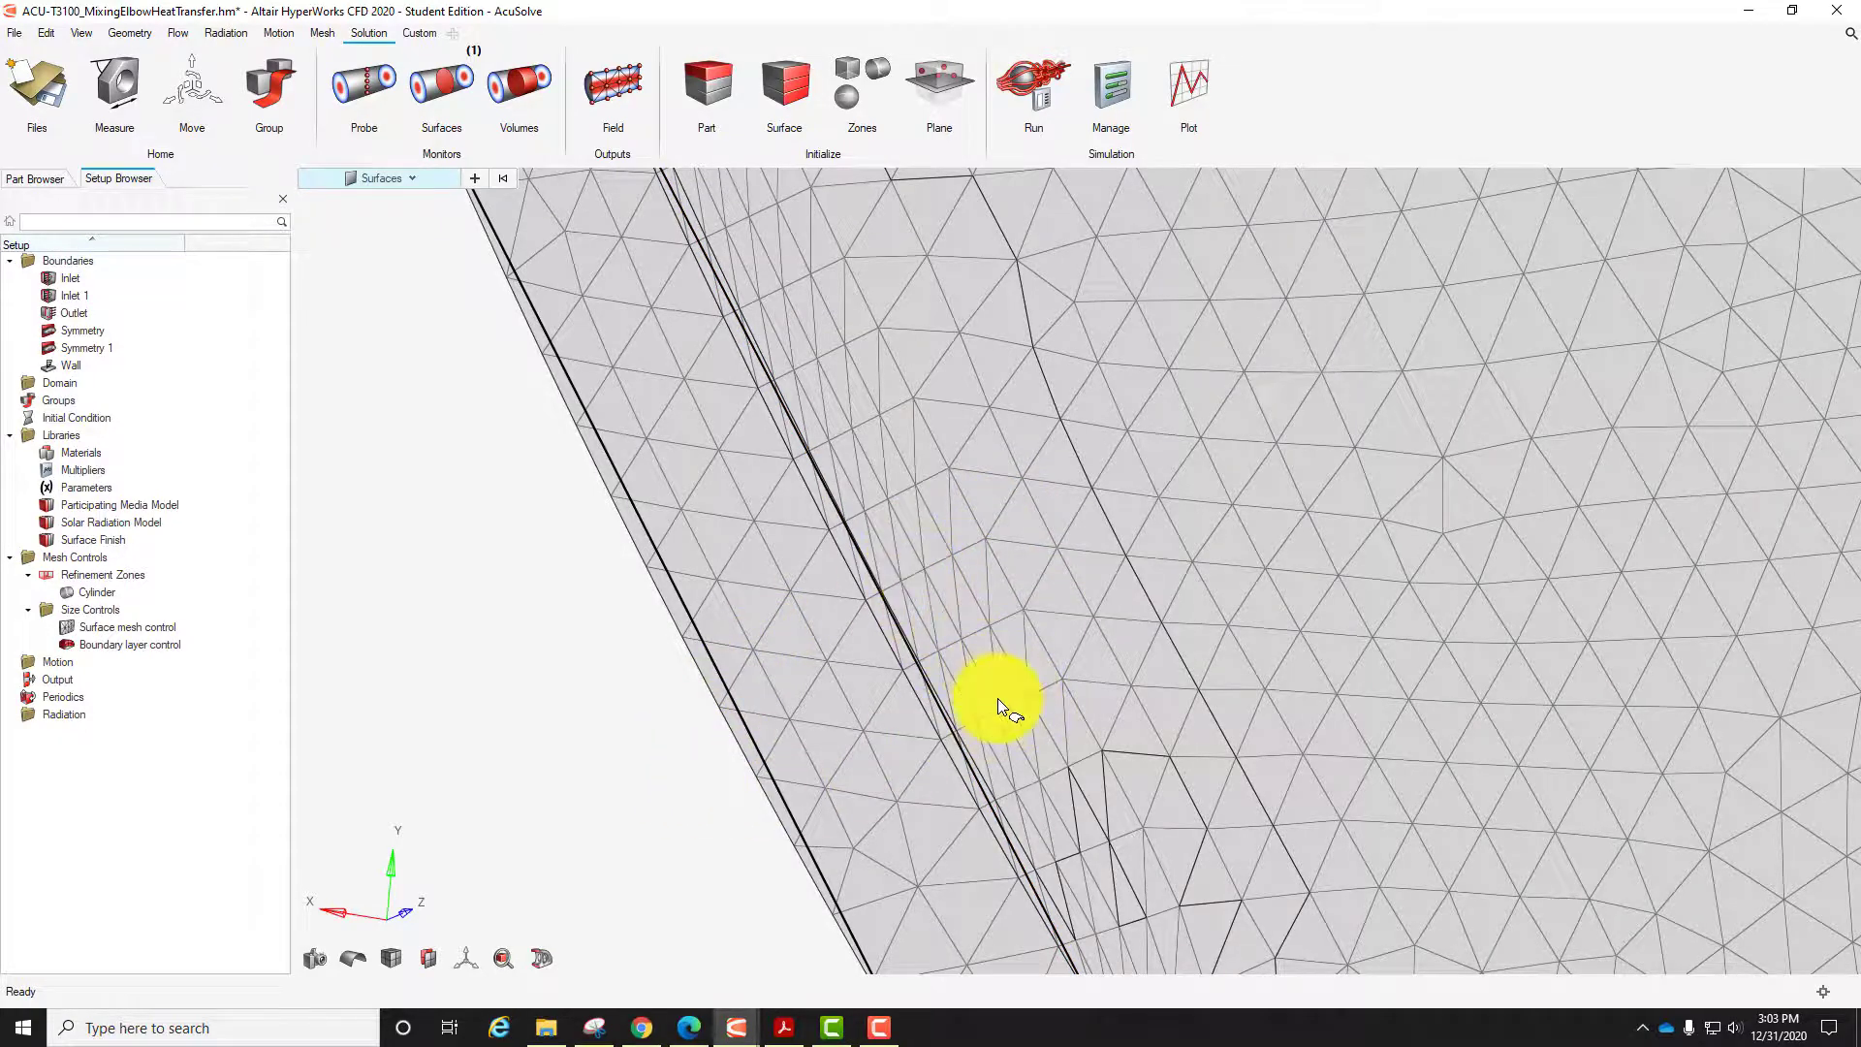
right_click(727, 769)
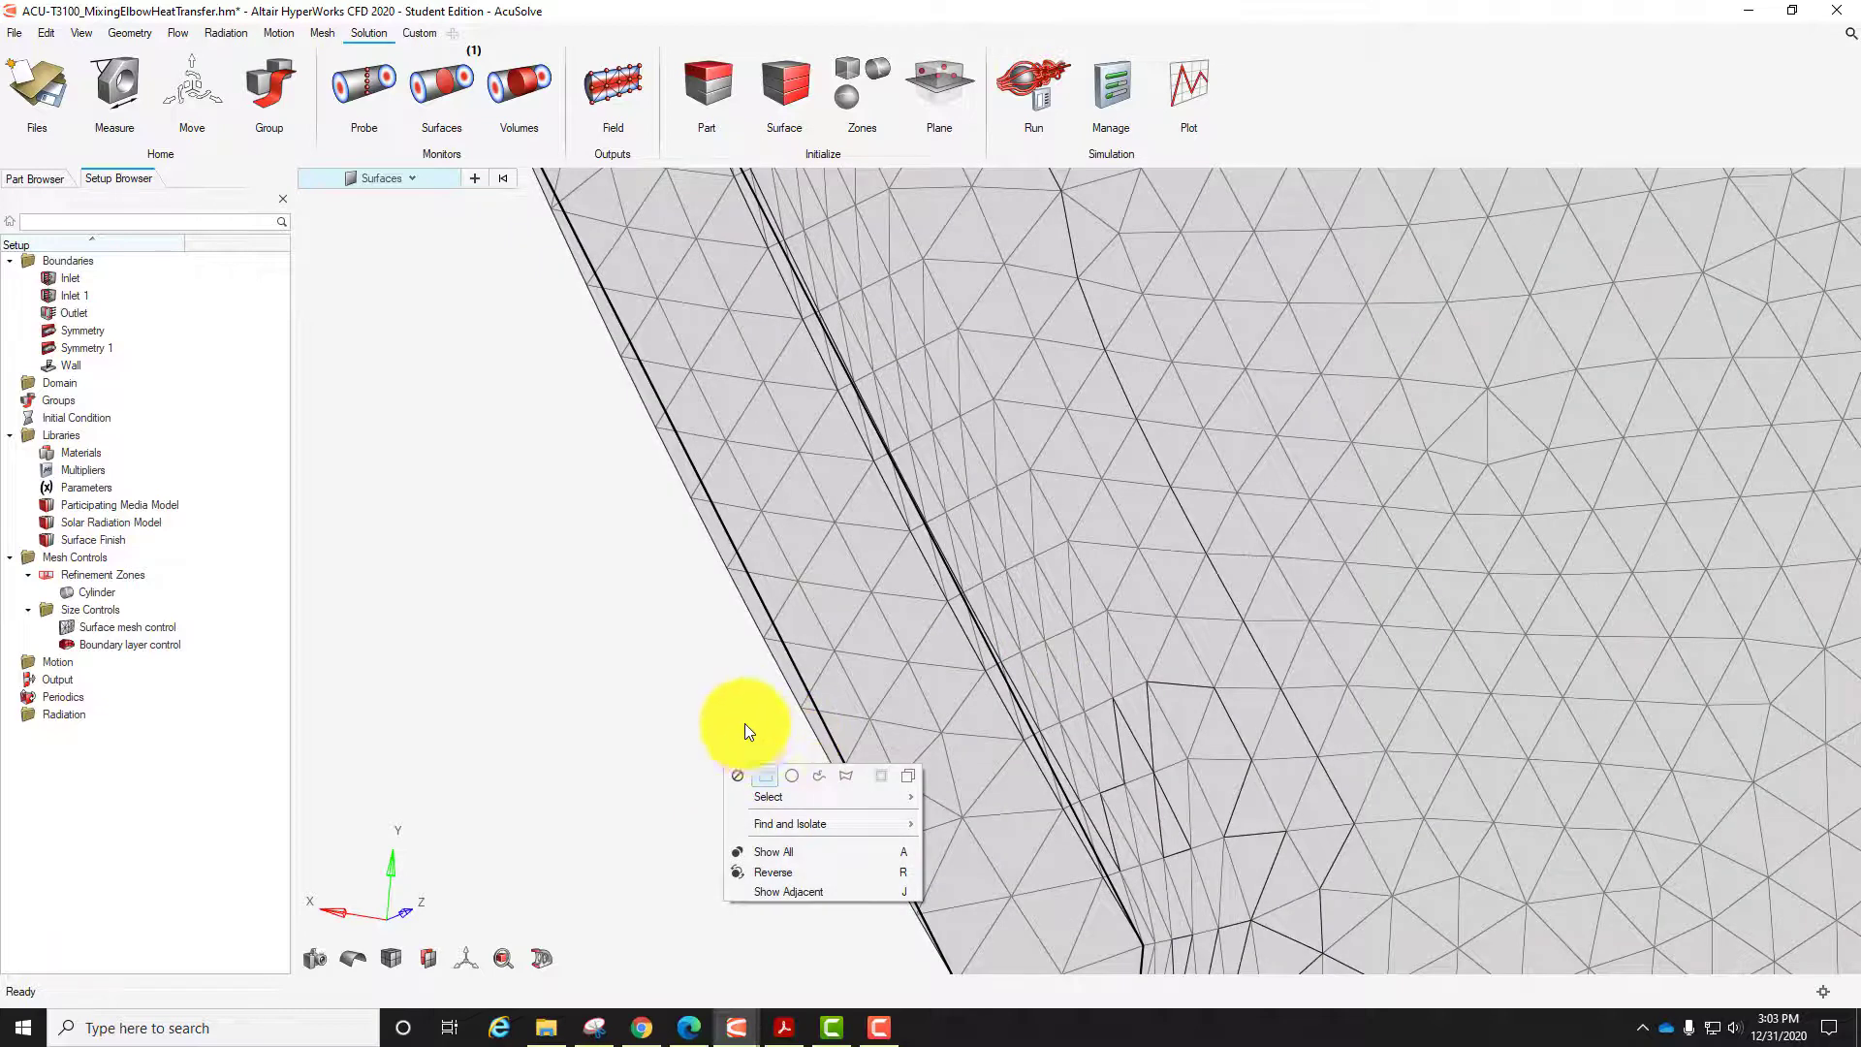
right_drag(746, 729, 774, 762)
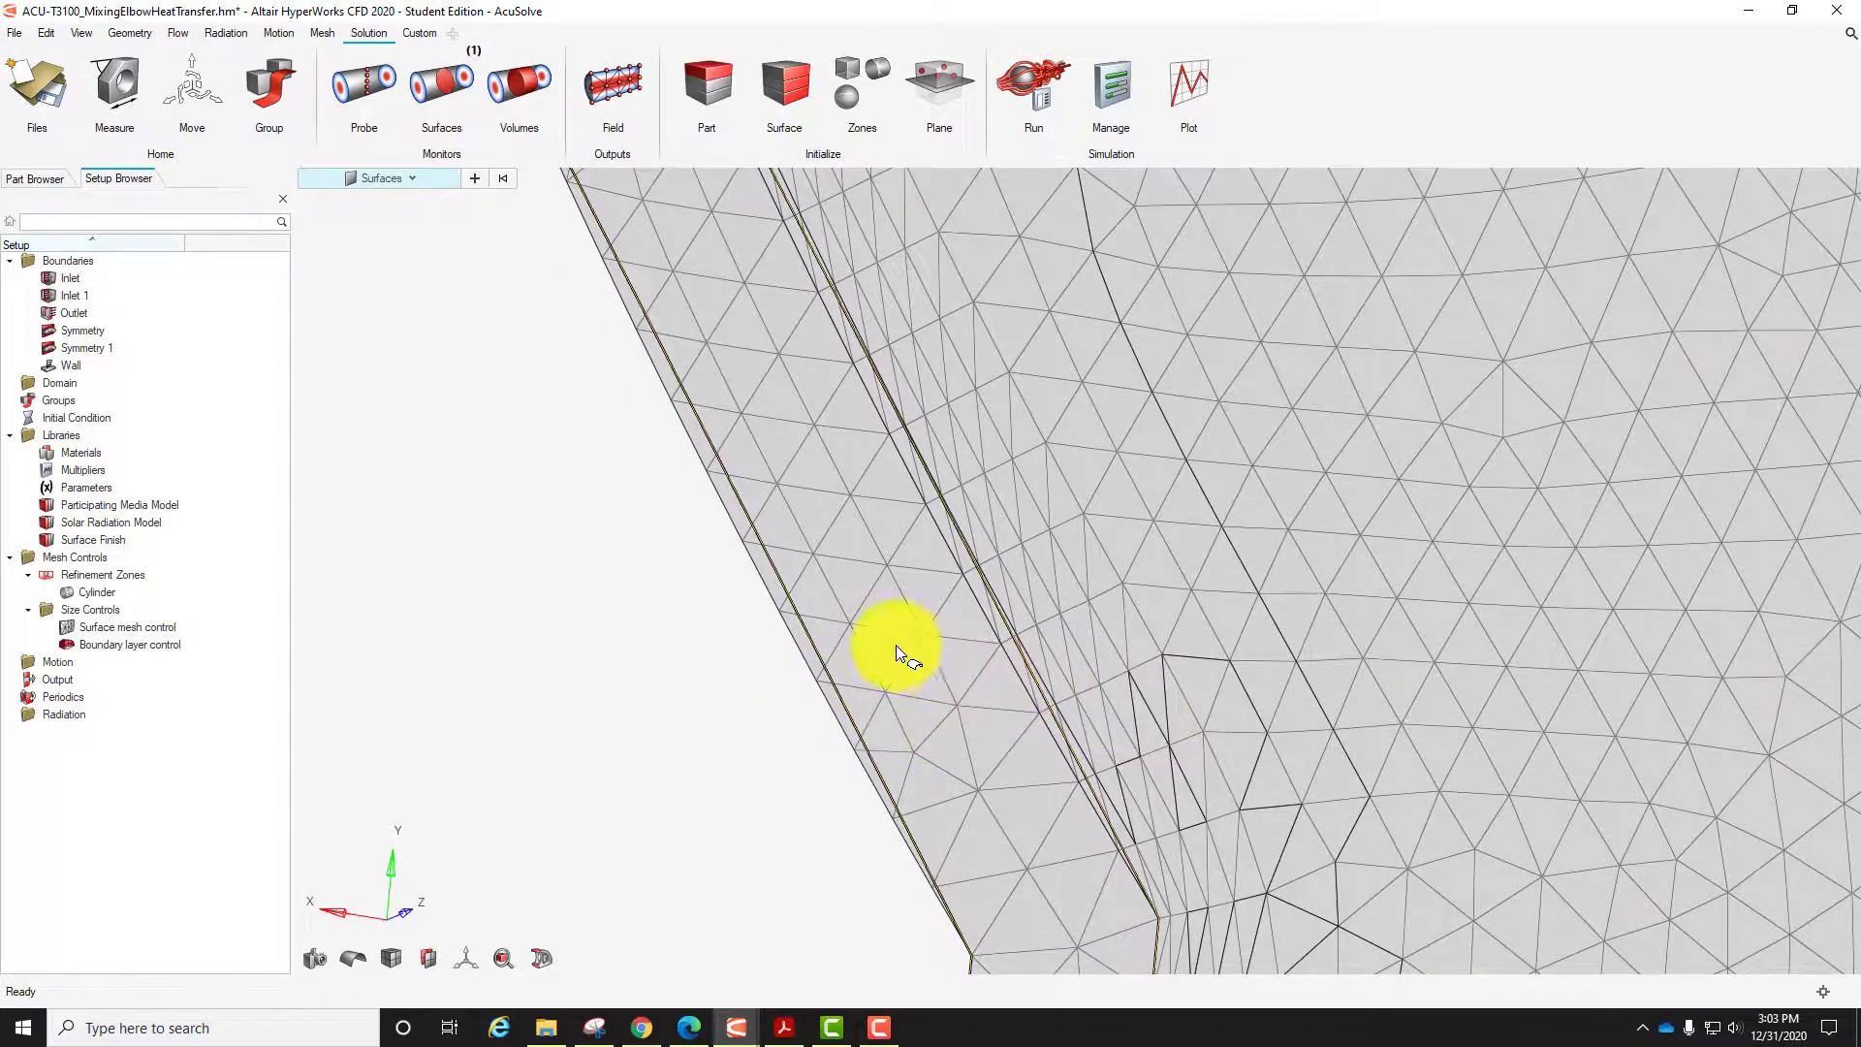
right_click(884, 781)
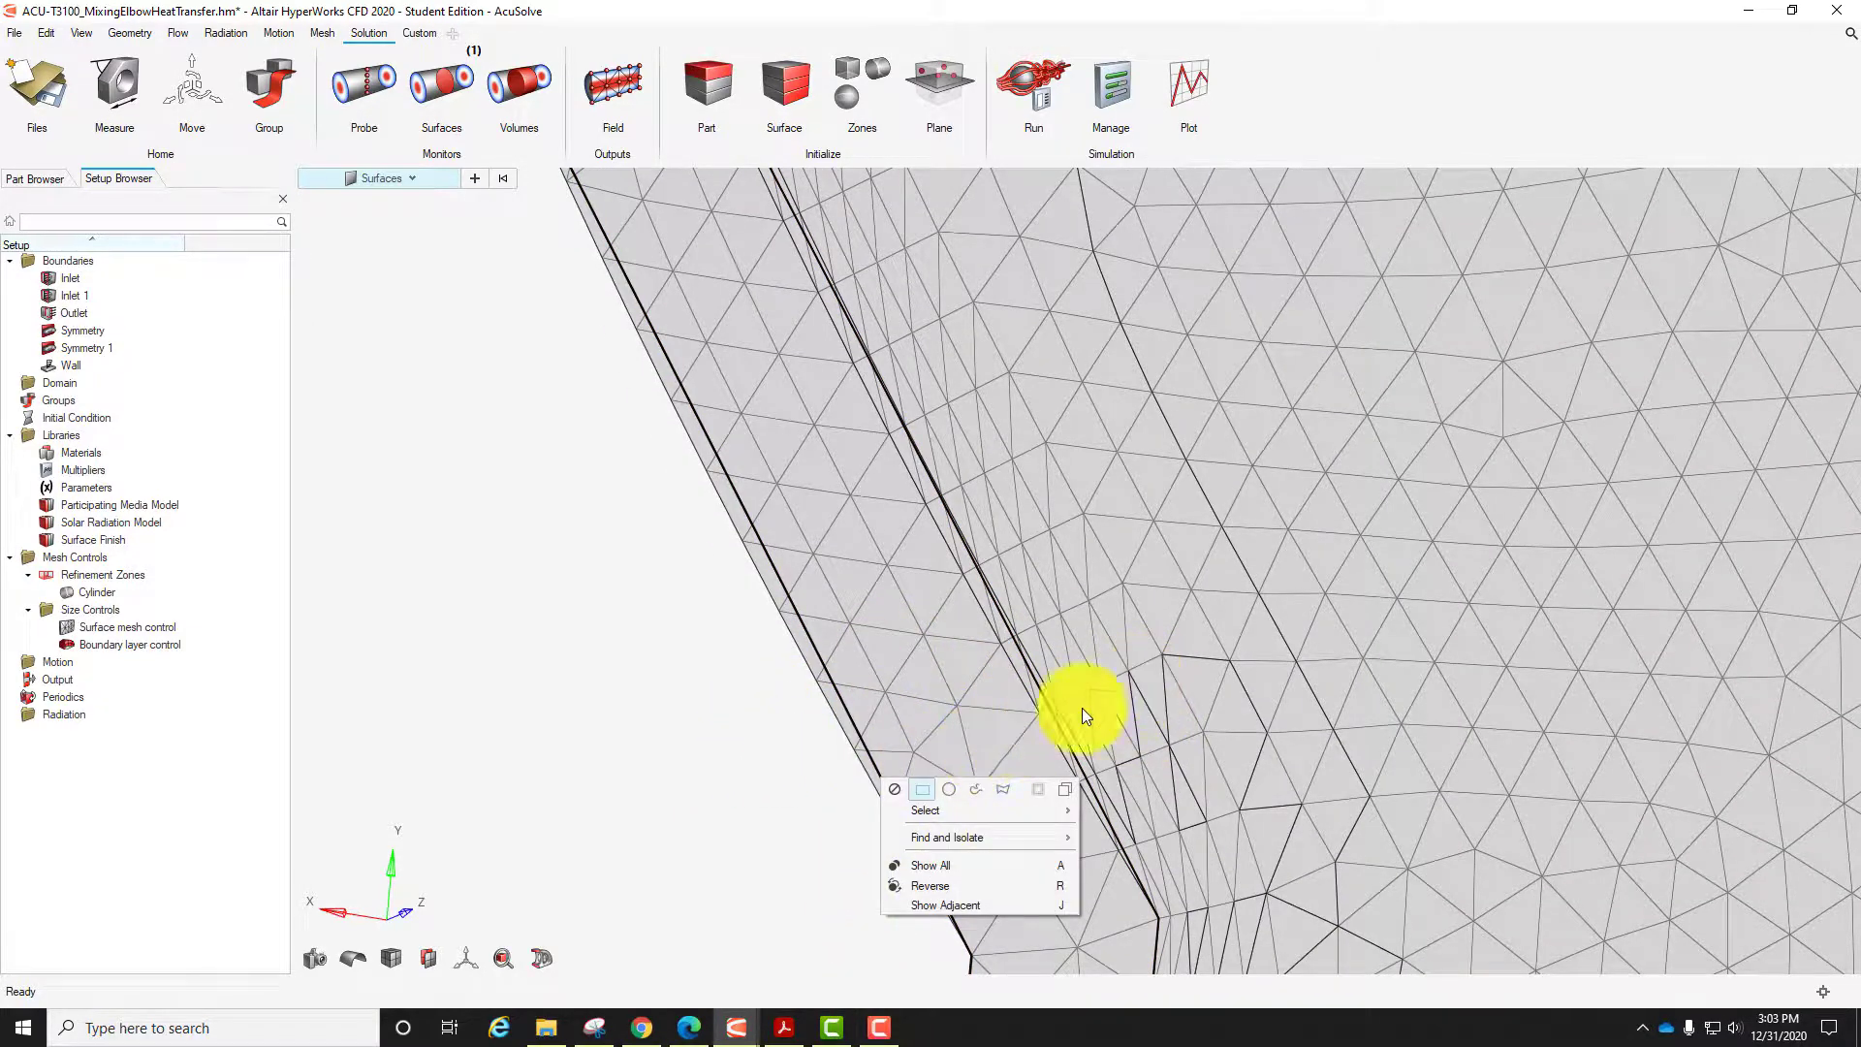
Examine the generated mesh from the boundary layers near the branch junction out to the elbow's whole symmetry plane.
click(625, 781)
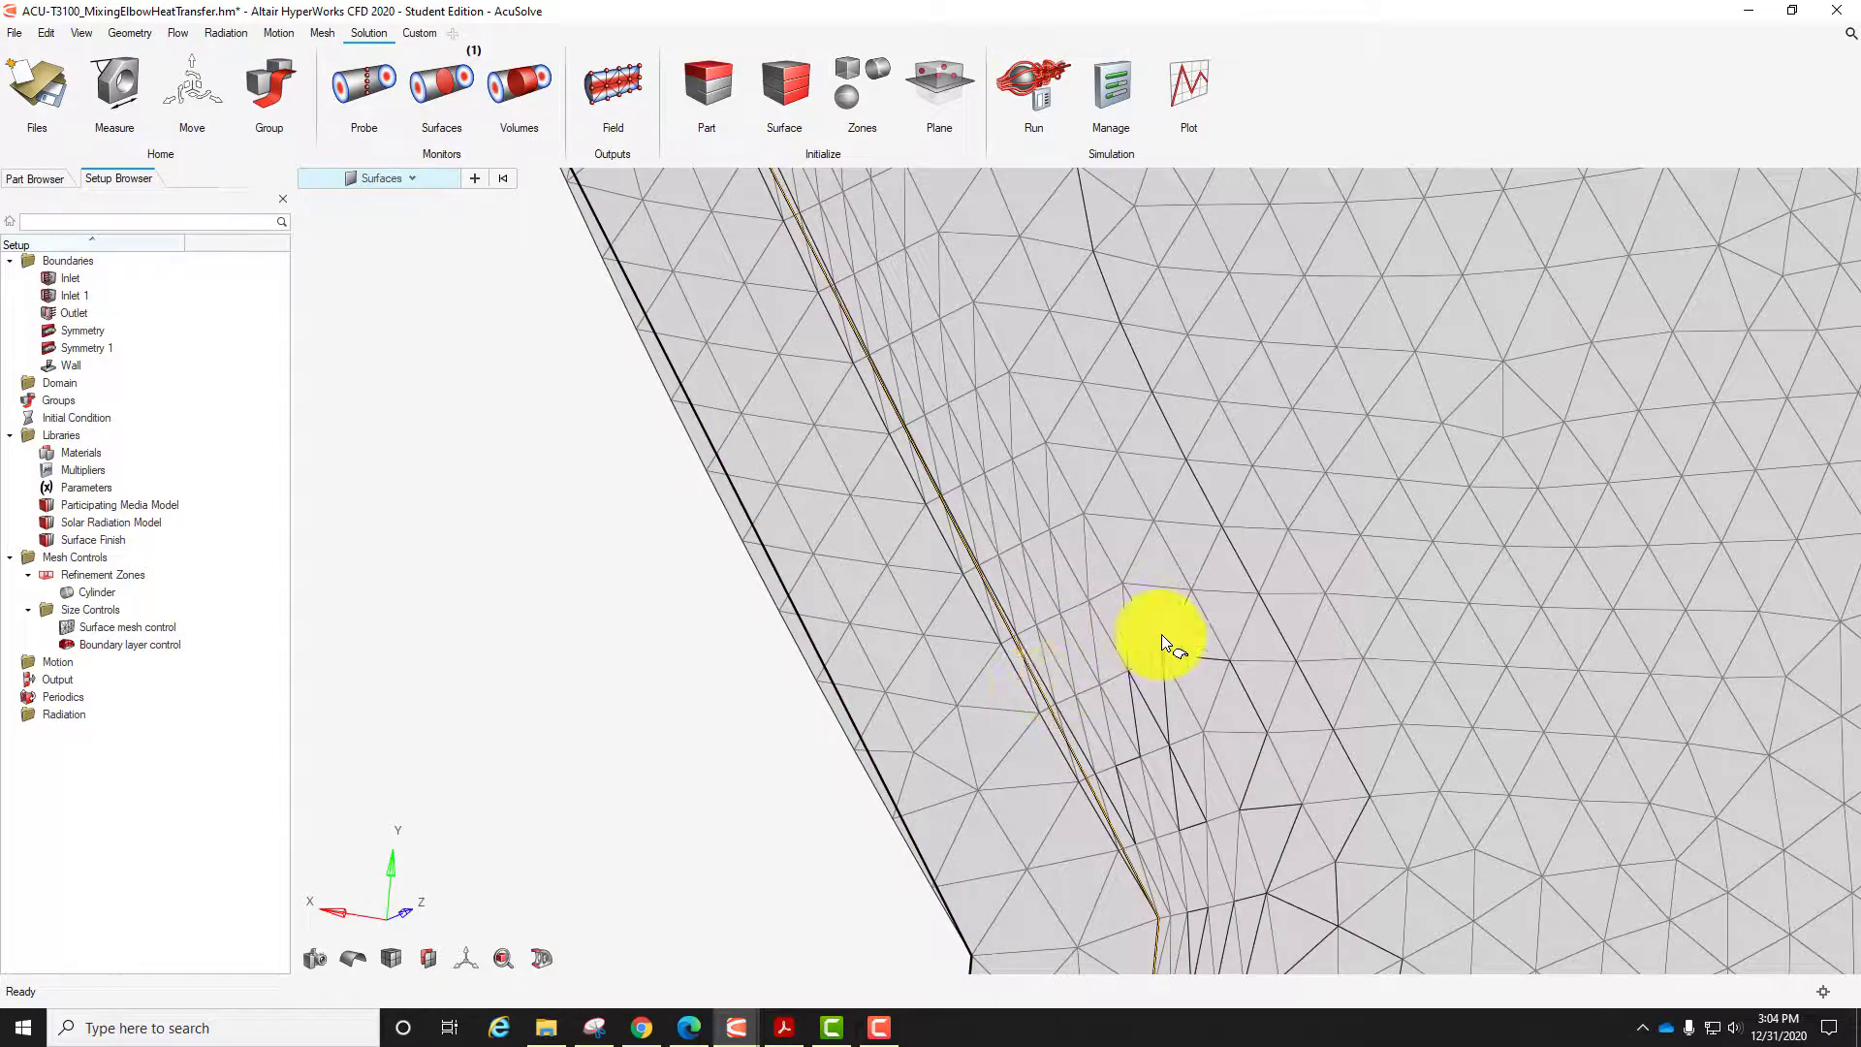
middle_drag(872, 706, 665, 623)
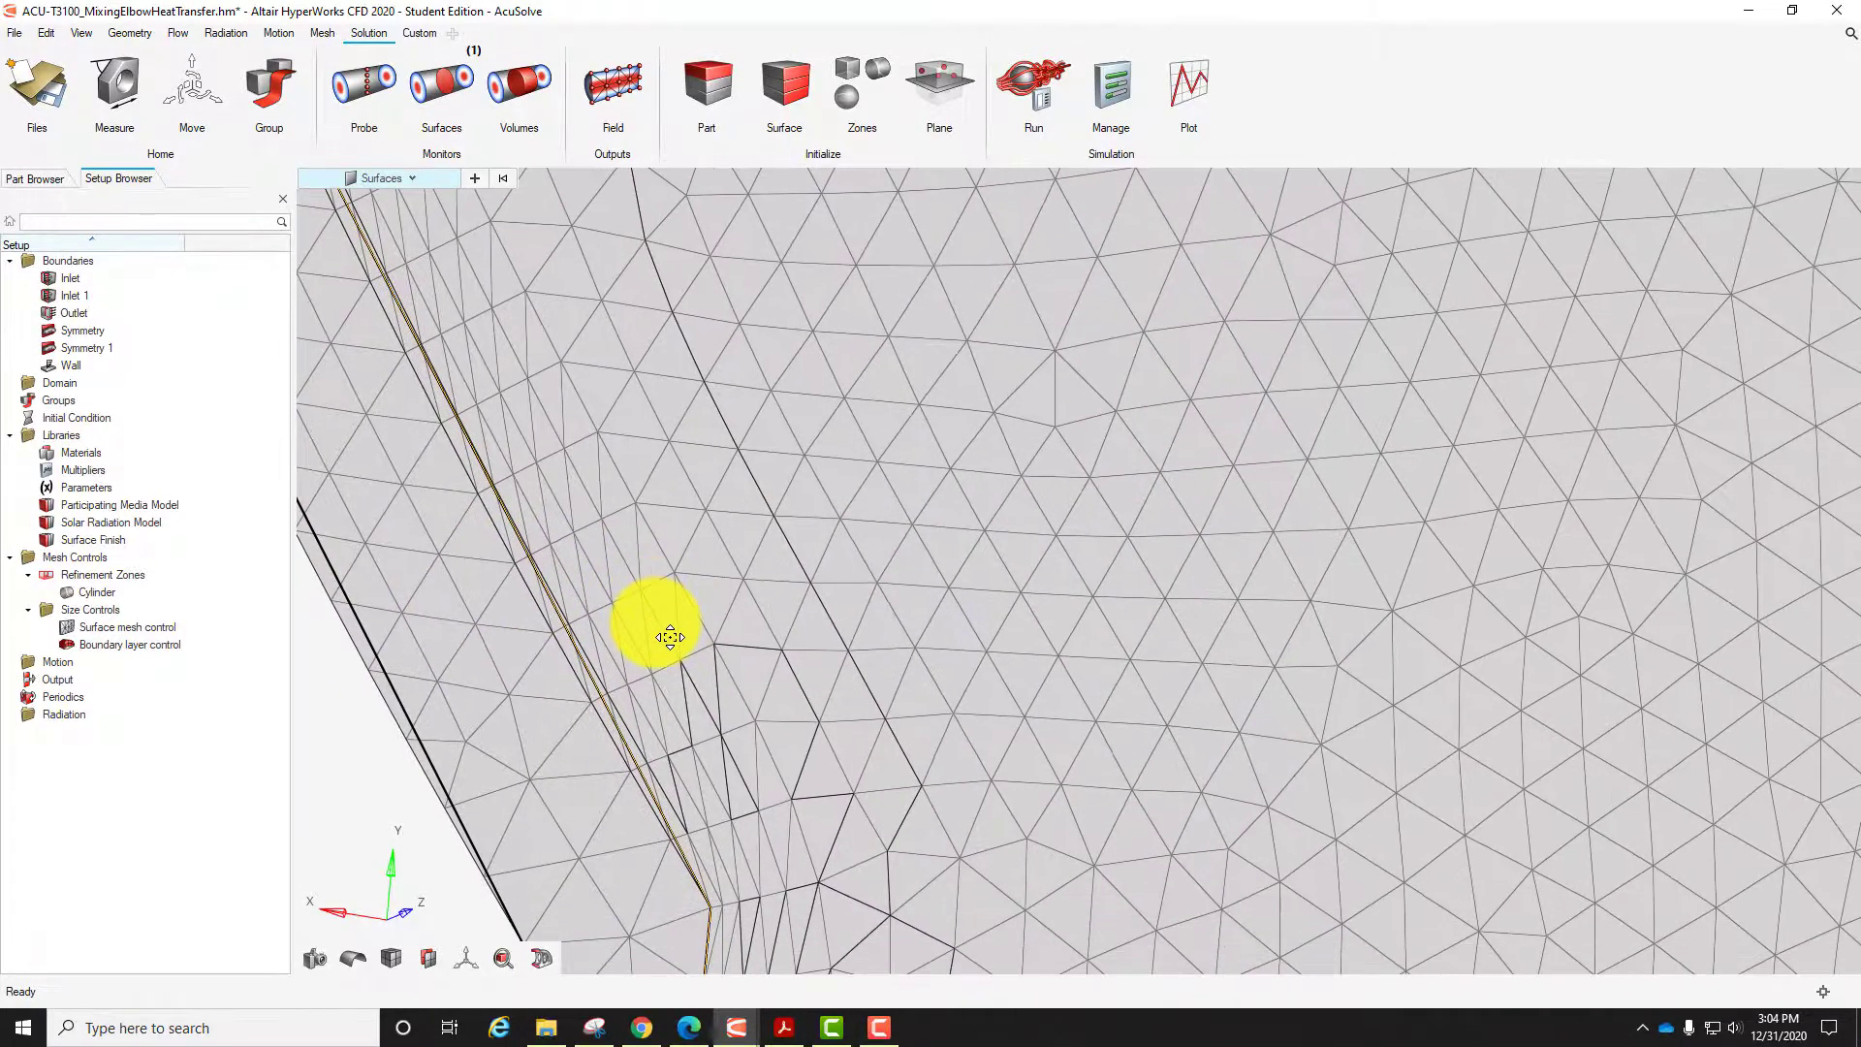
scroll(917, 586, down, 5)
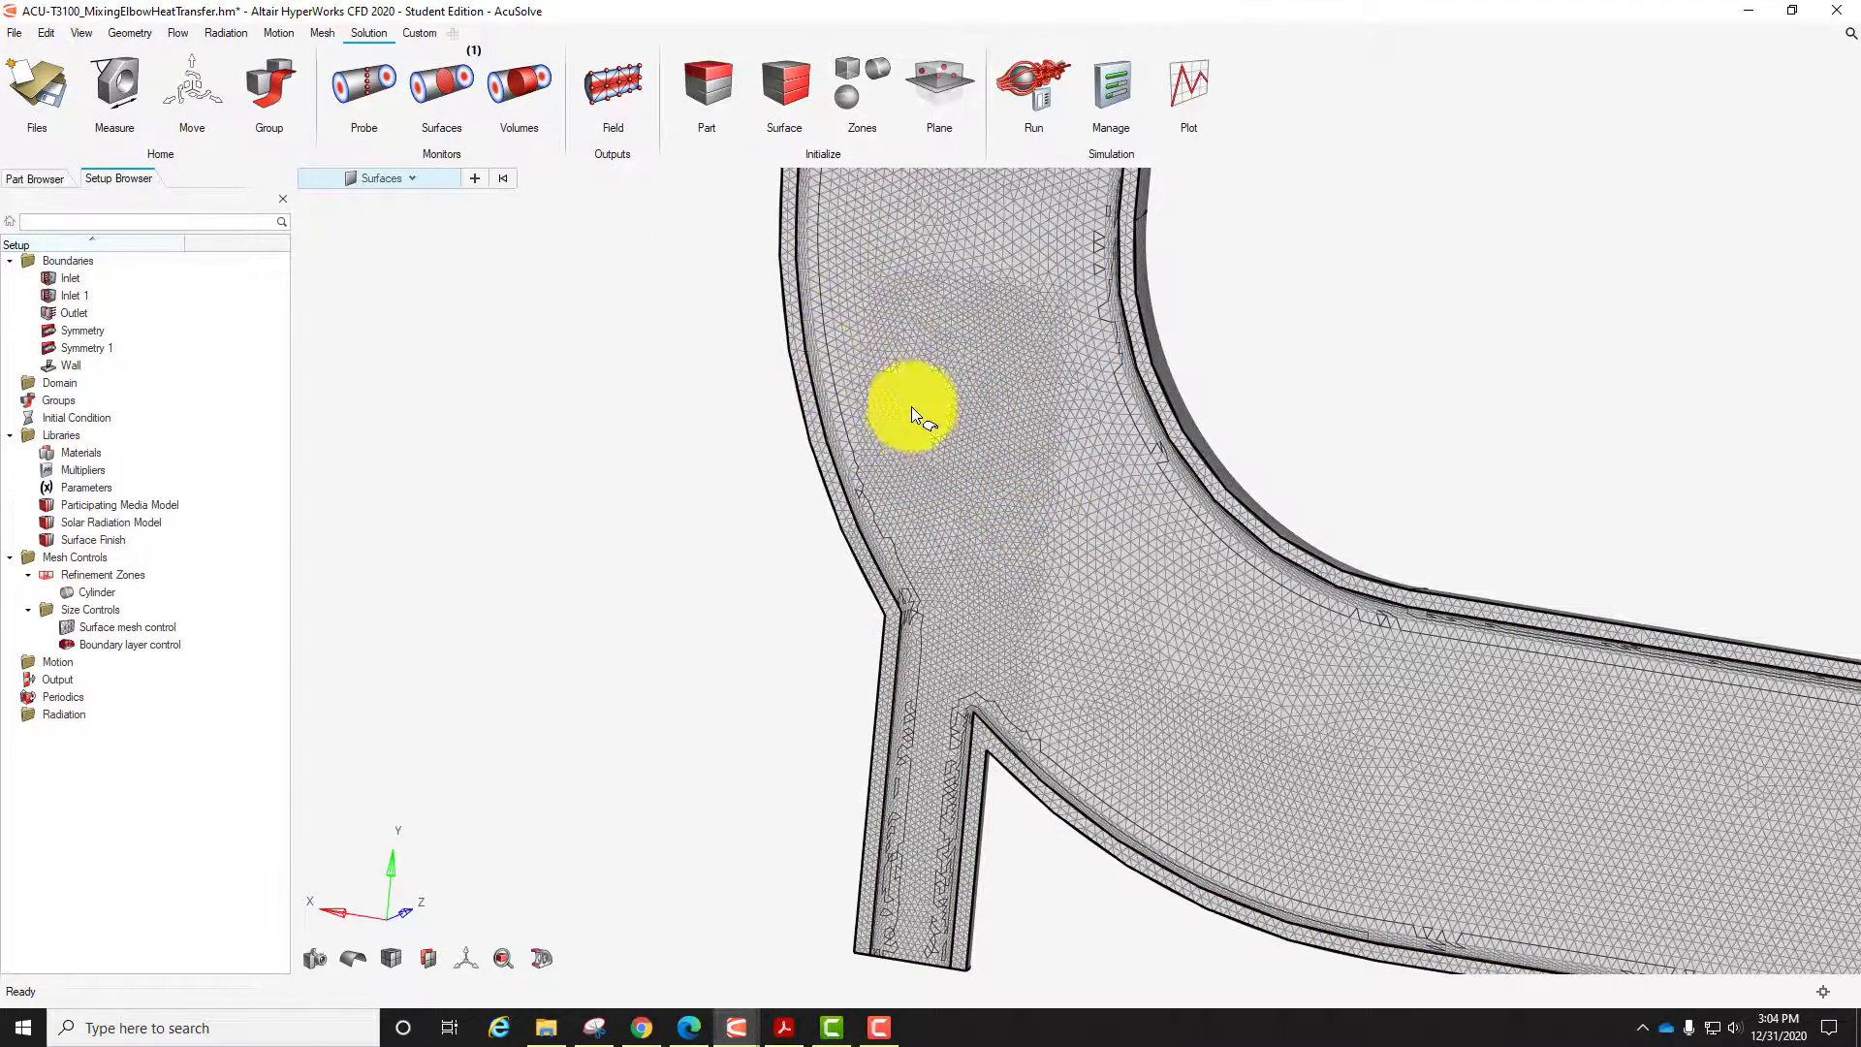
scroll(634, 475, down, 5)
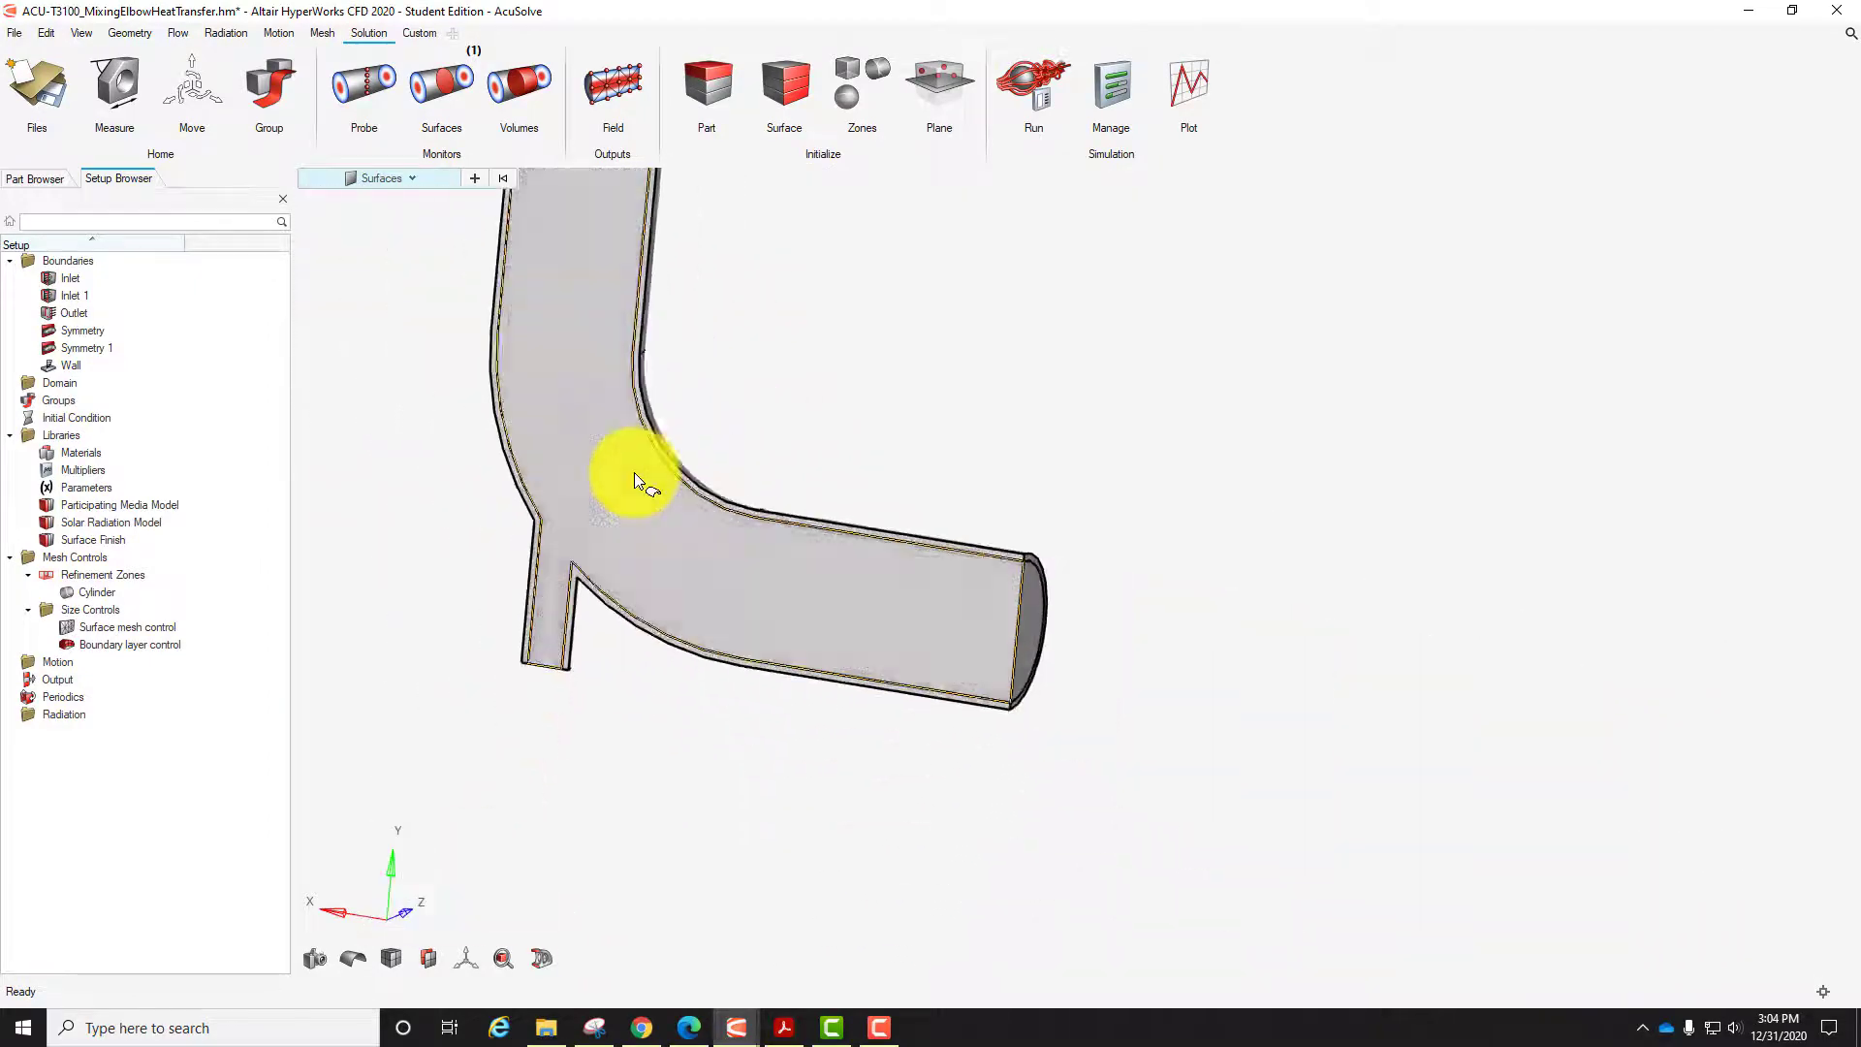
scroll(635, 475, down, 1)
scroll(635, 478, up, 2)
right_drag(882, 573, 1154, 635)
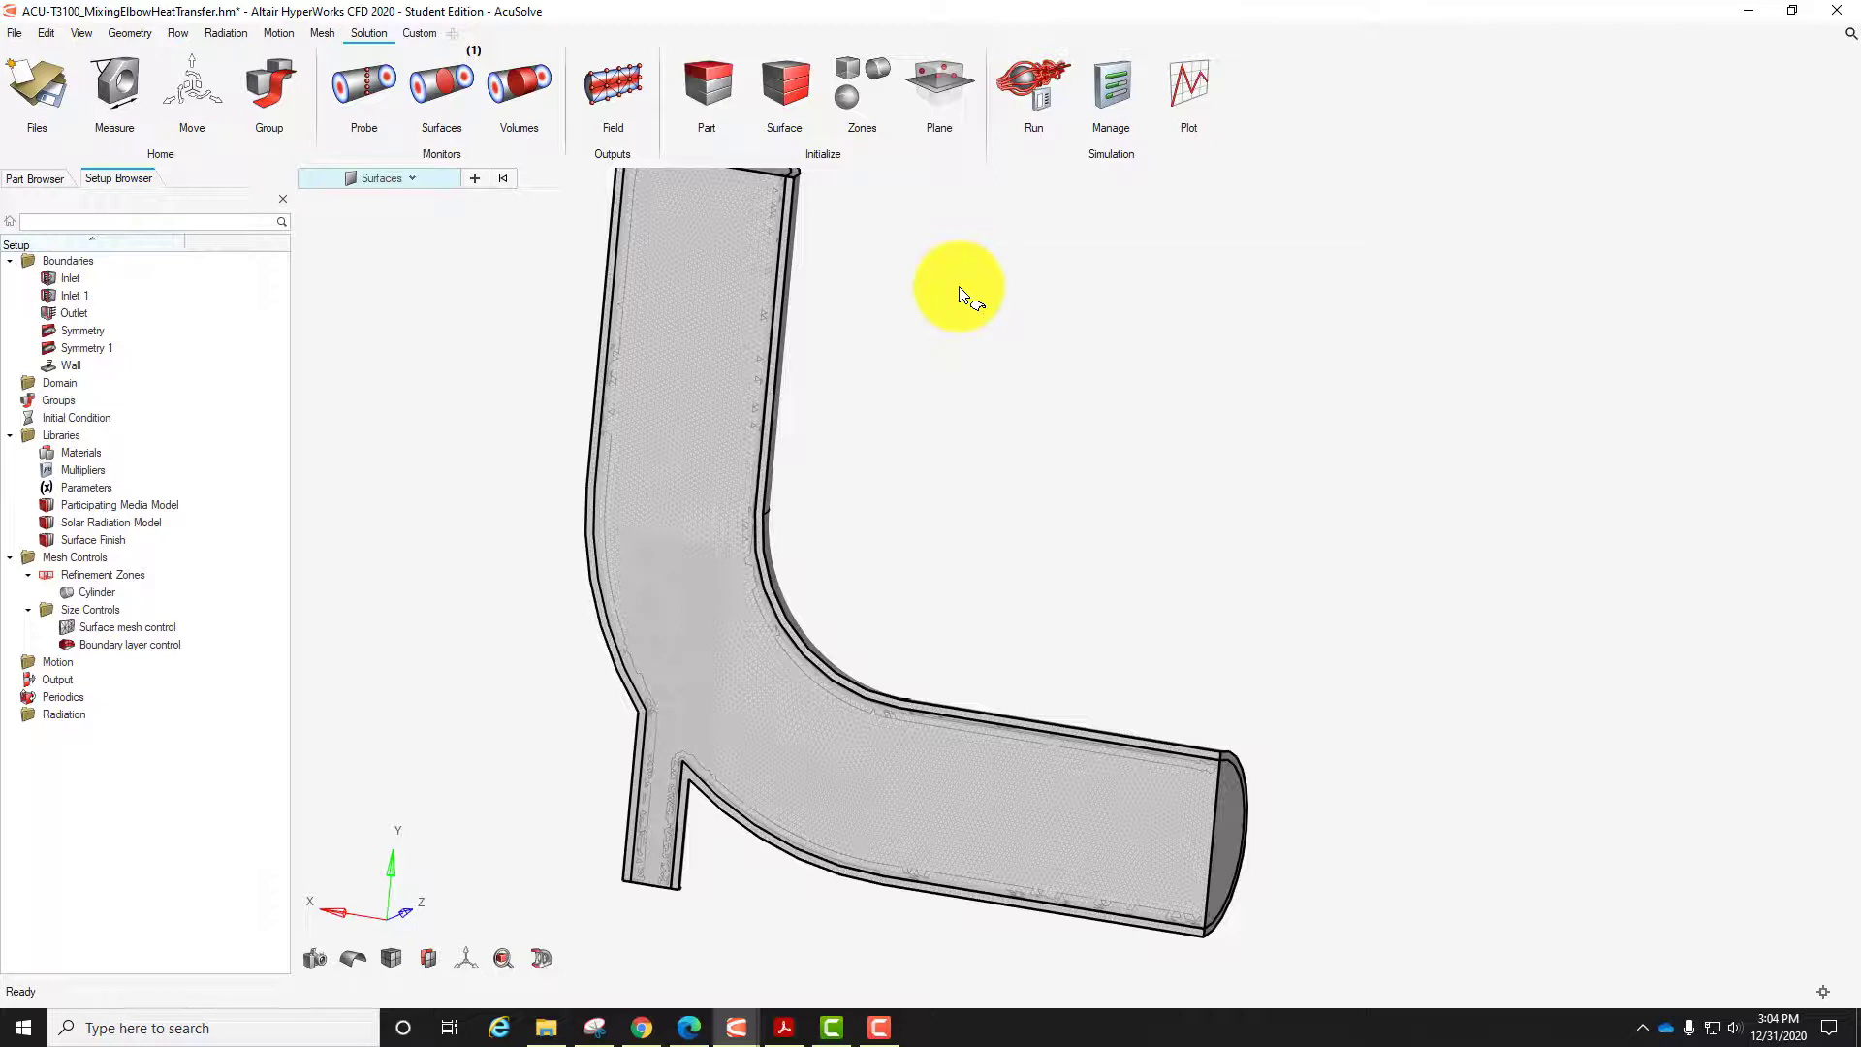
Launch the AcuSolve run with all processes and serial parallel processing, keeping the automatic pressure reference.
click(1009, 74)
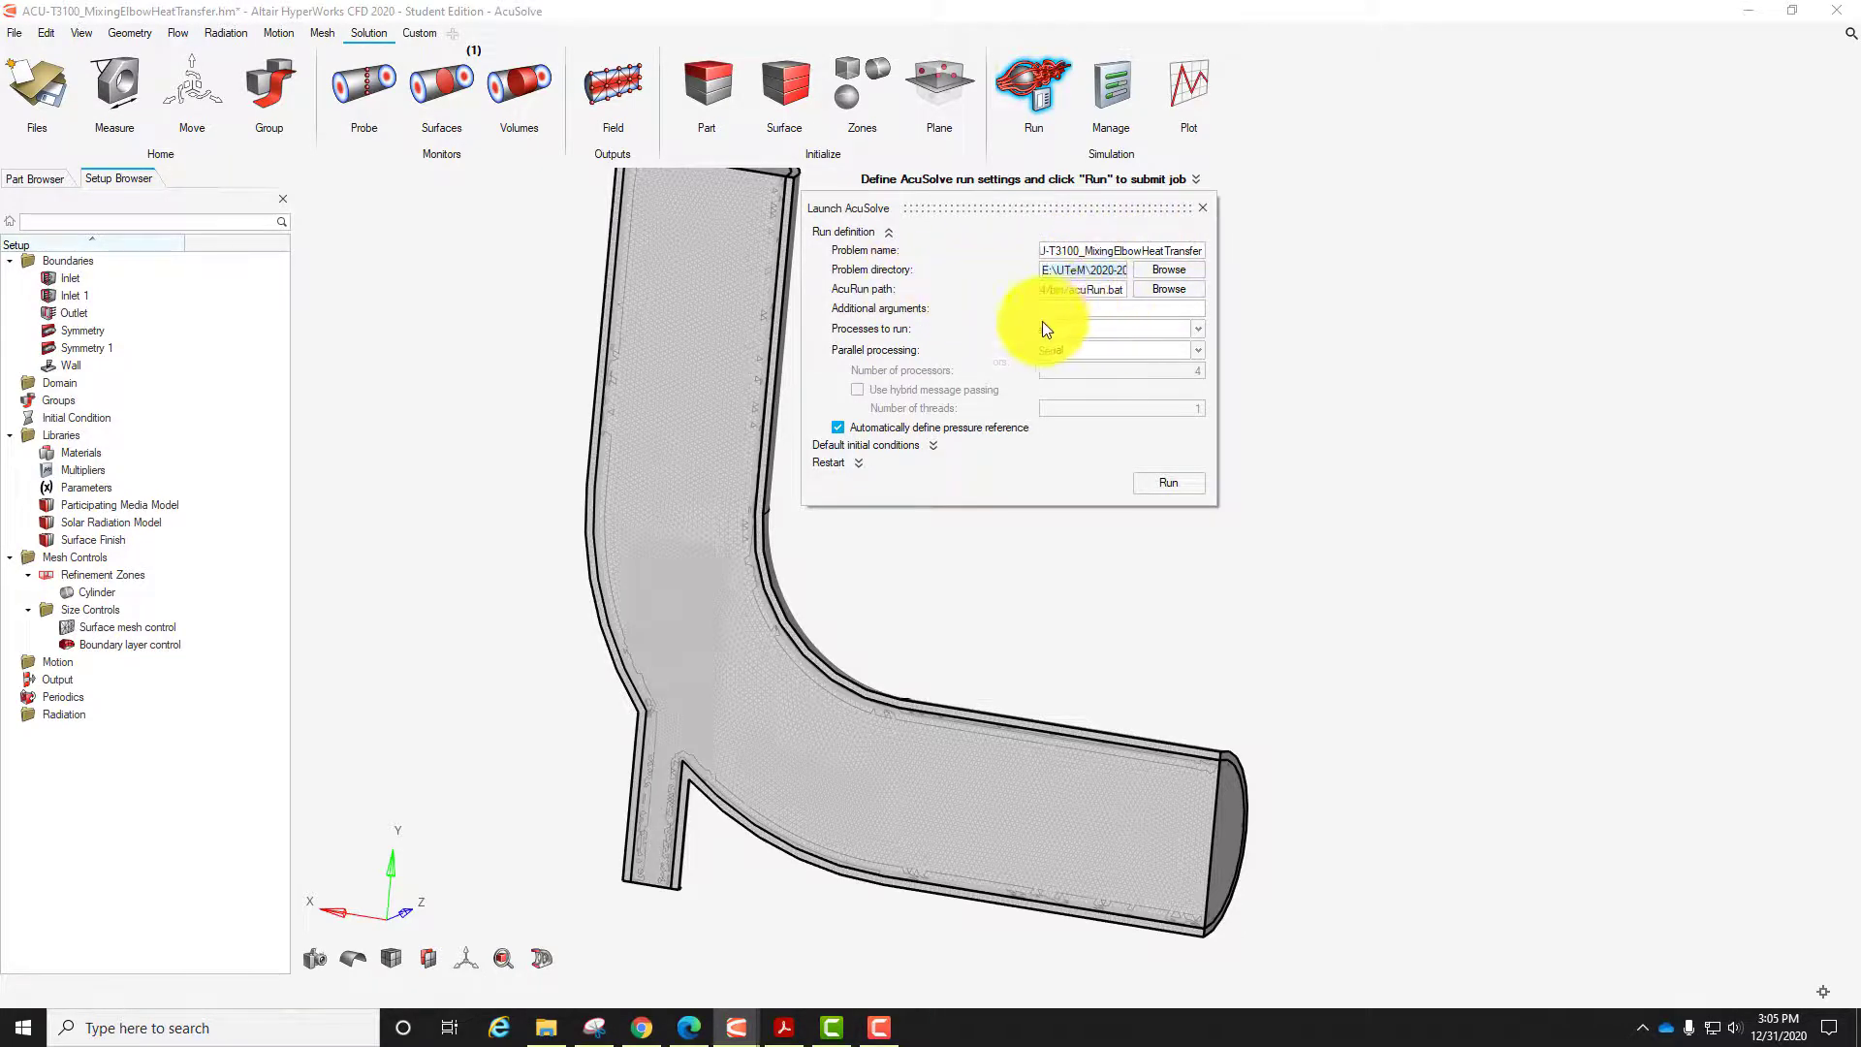
click(1196, 327)
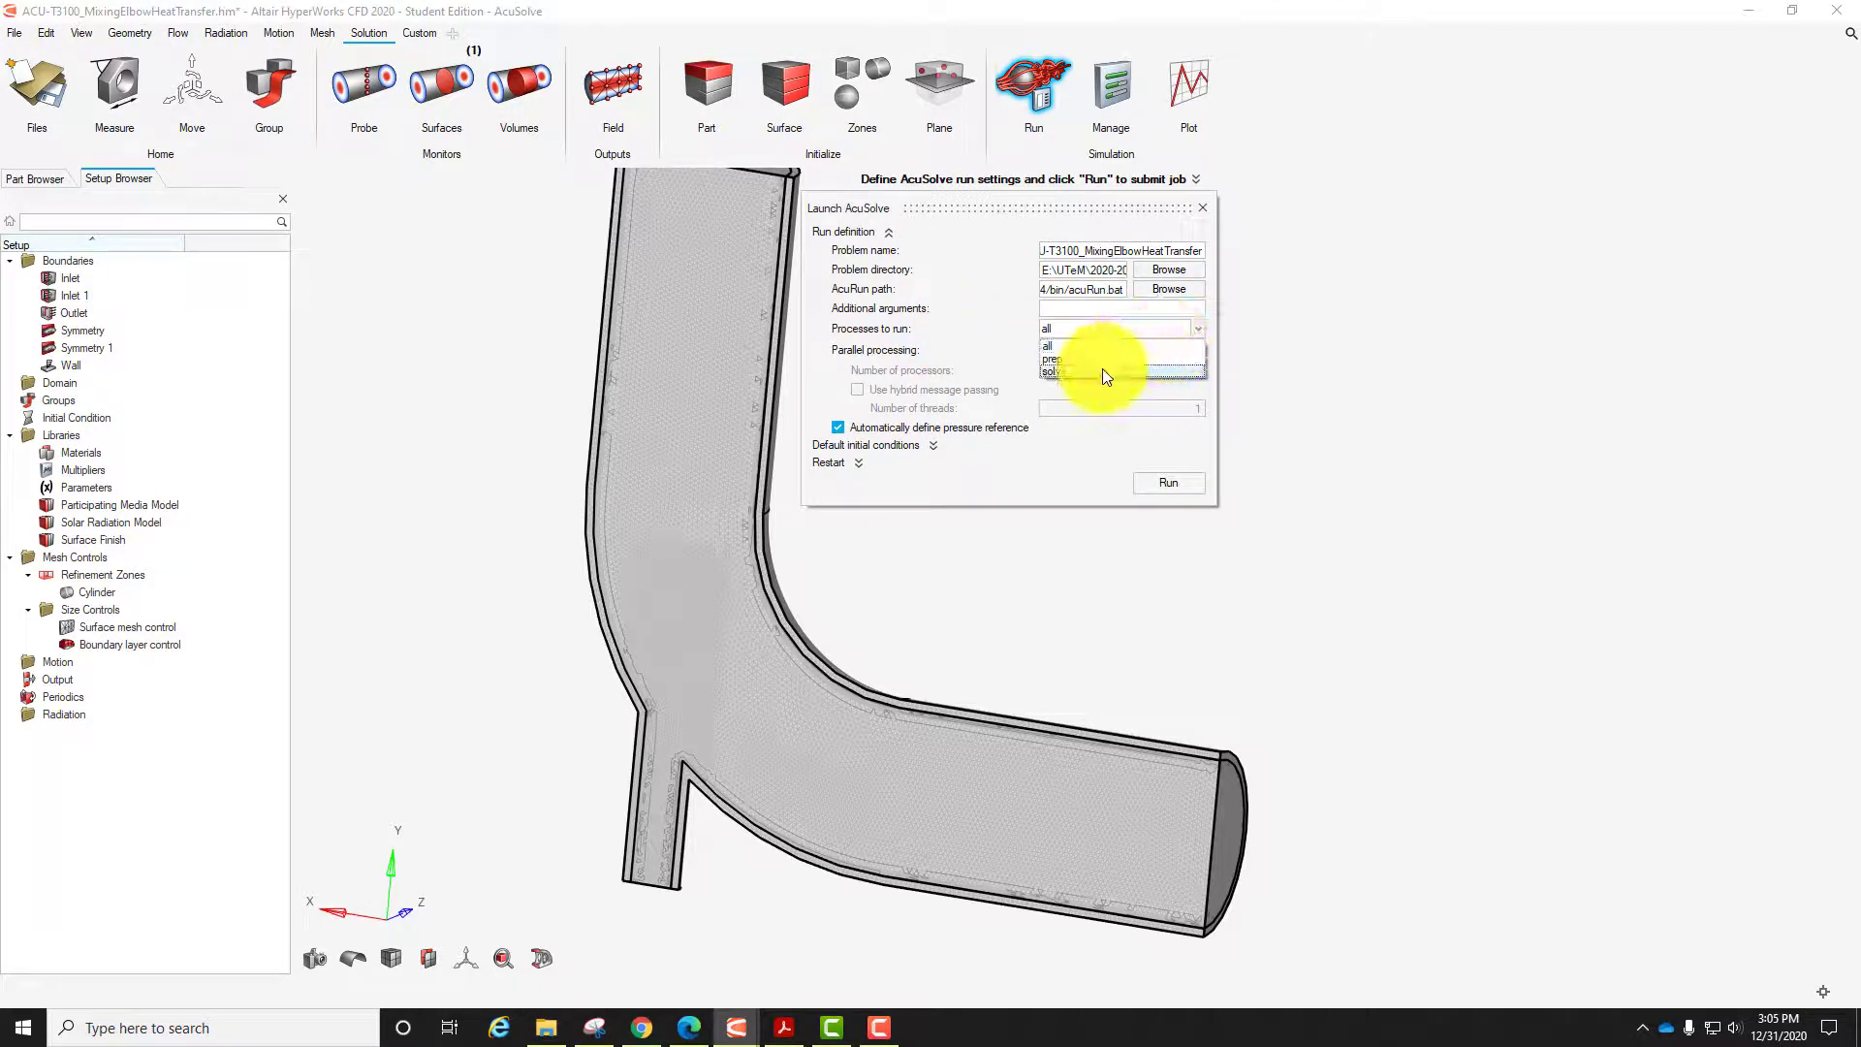
click(992, 316)
click(1202, 350)
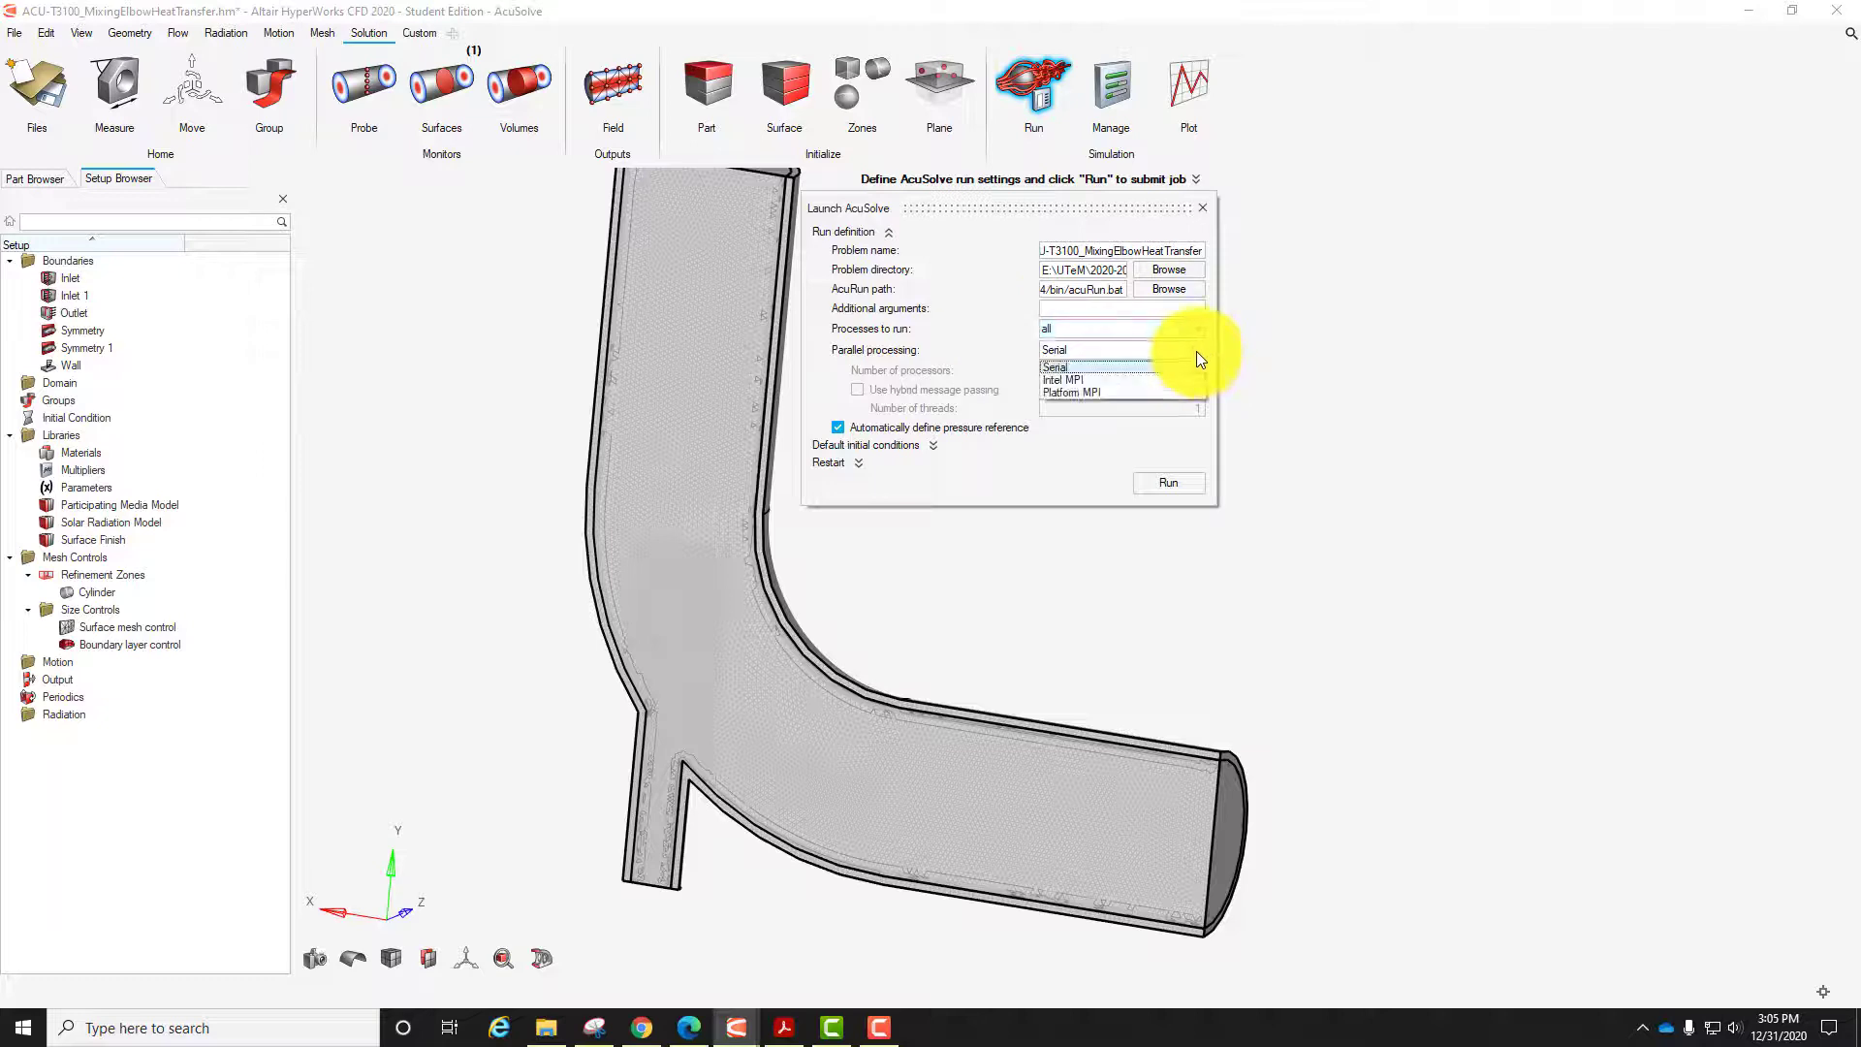
click(1073, 349)
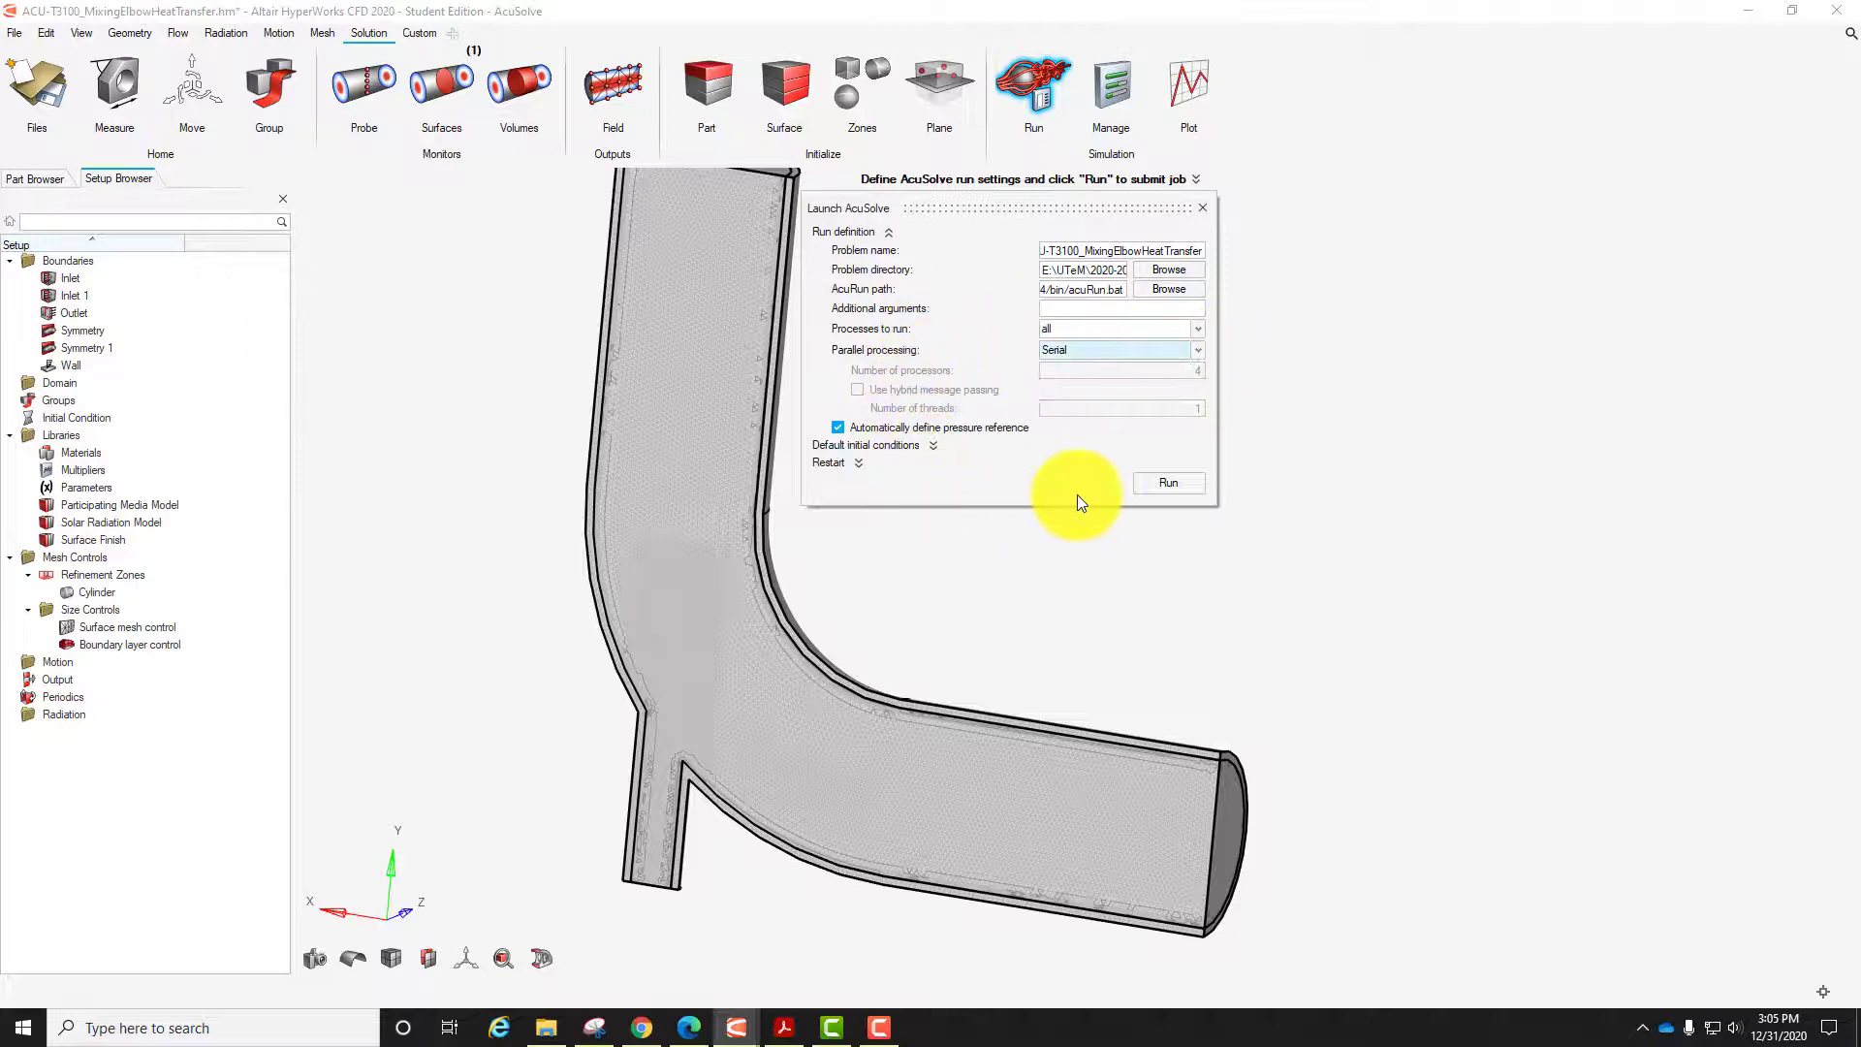
click(1189, 482)
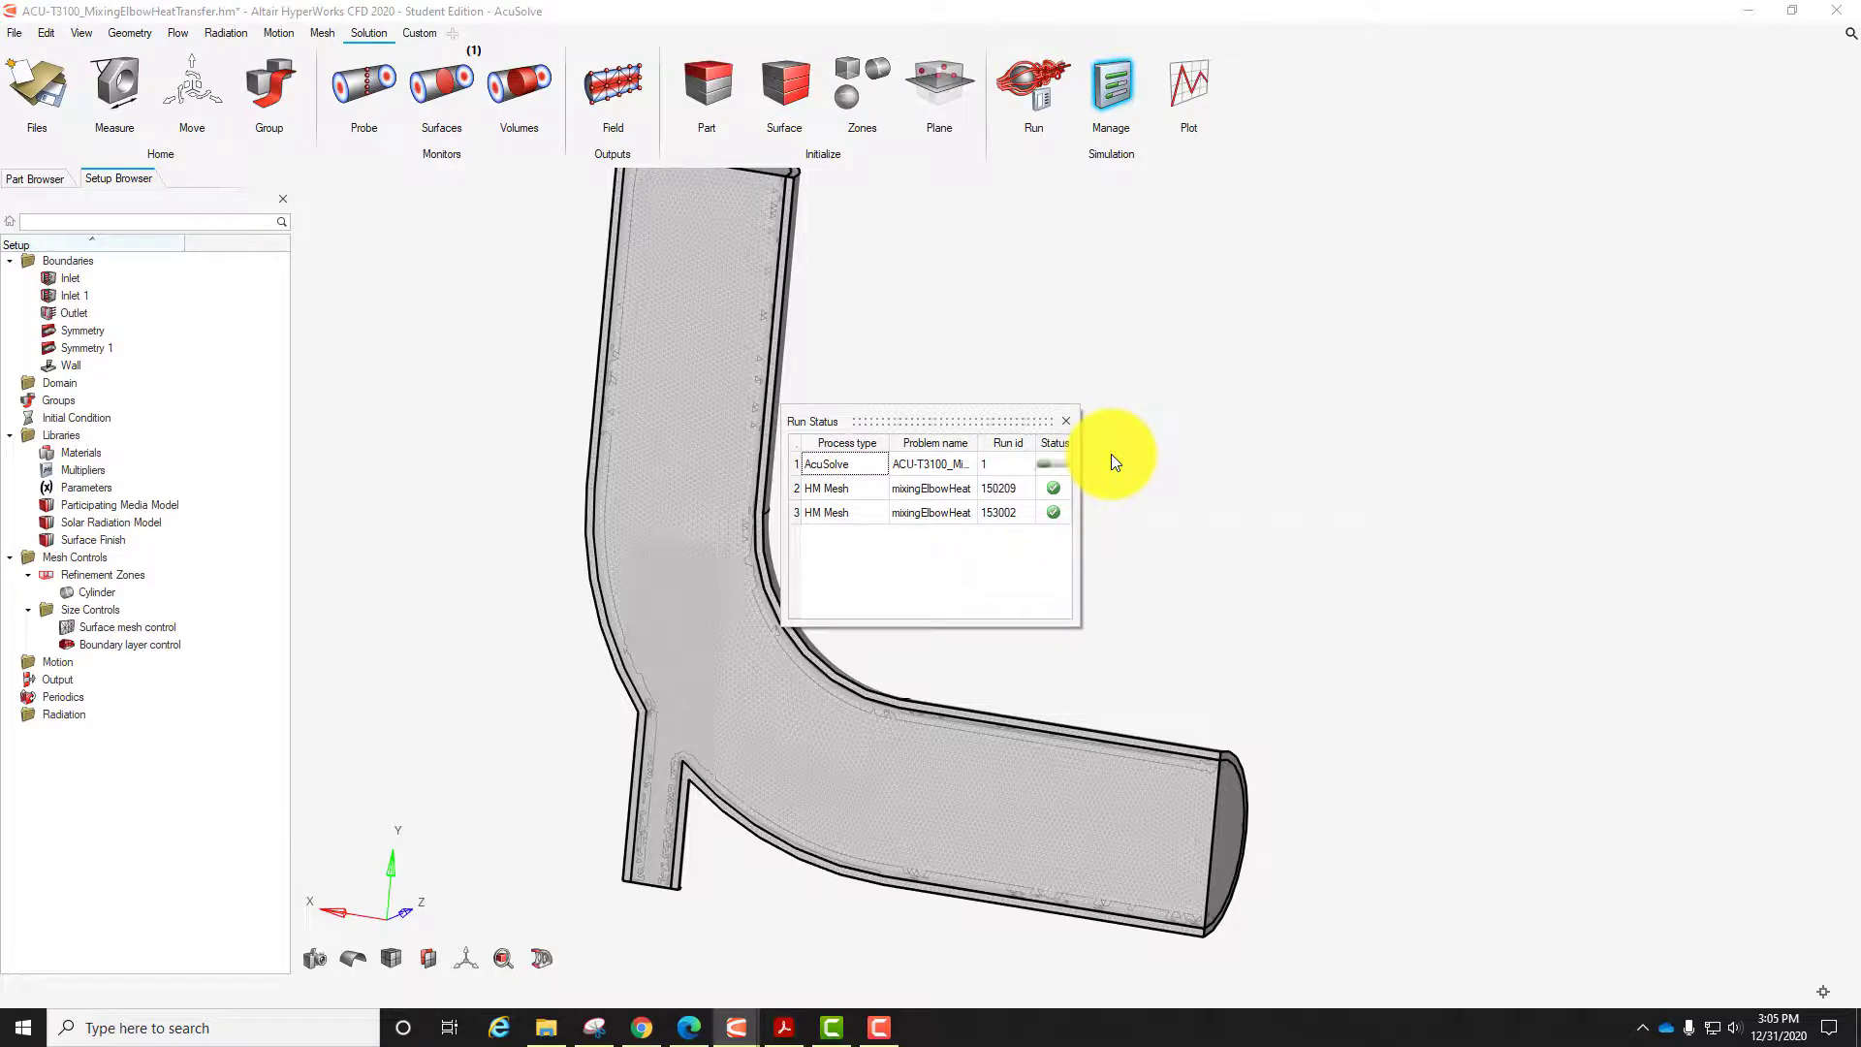
click(843, 1022)
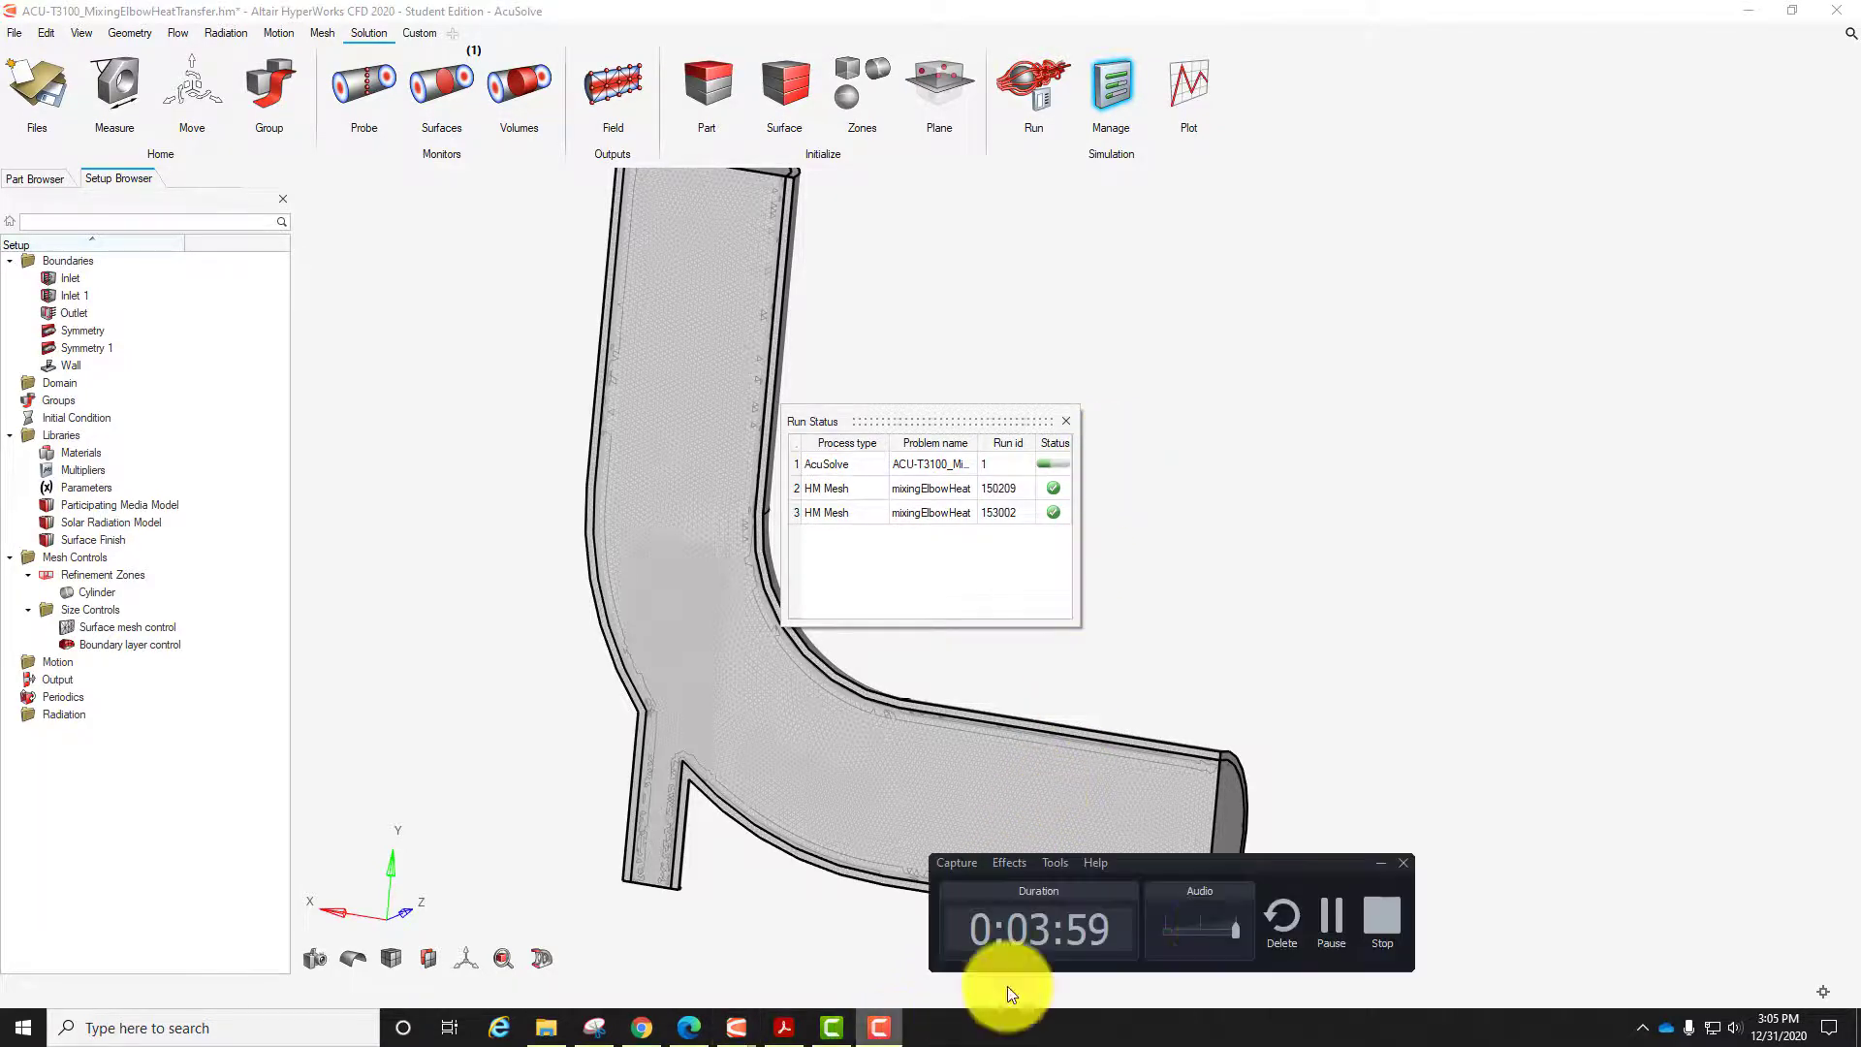
click(1329, 914)
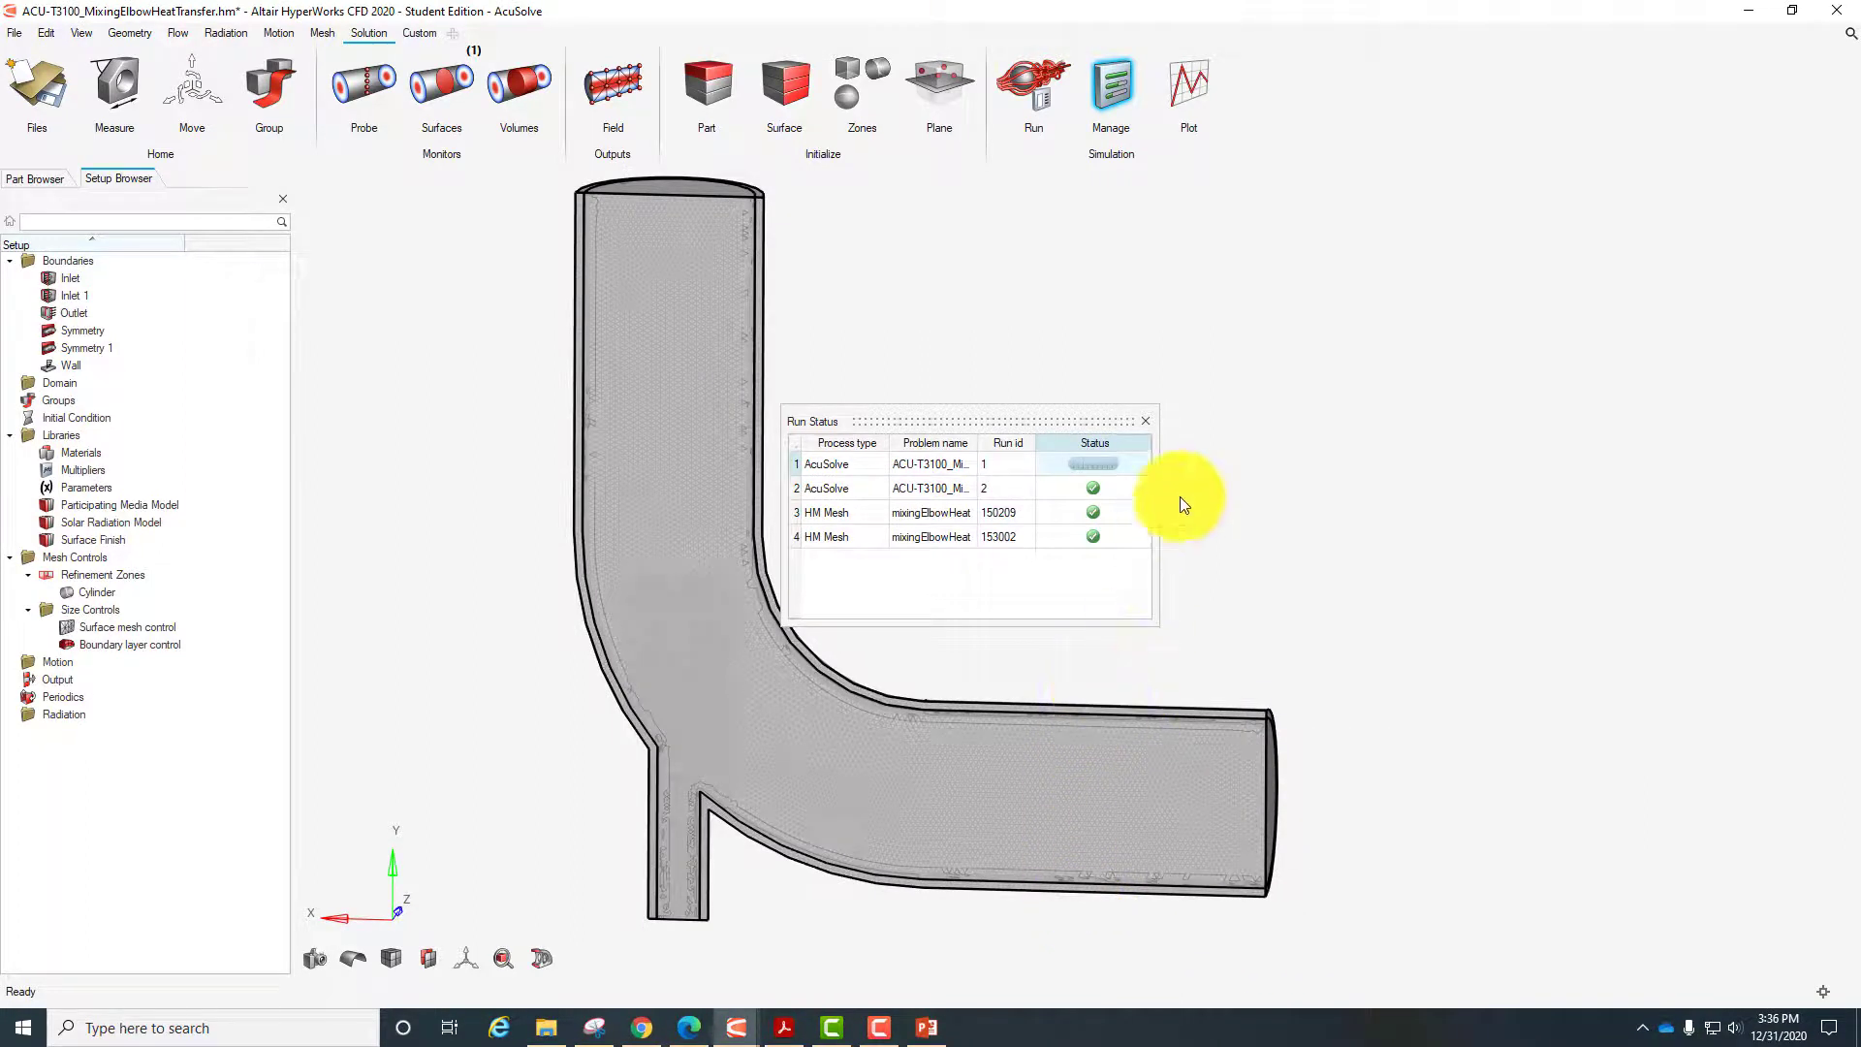
Open the results of AcuSolve run 2 in AcuFieldView and orient the elbow for inspection.
right_click(1093, 490)
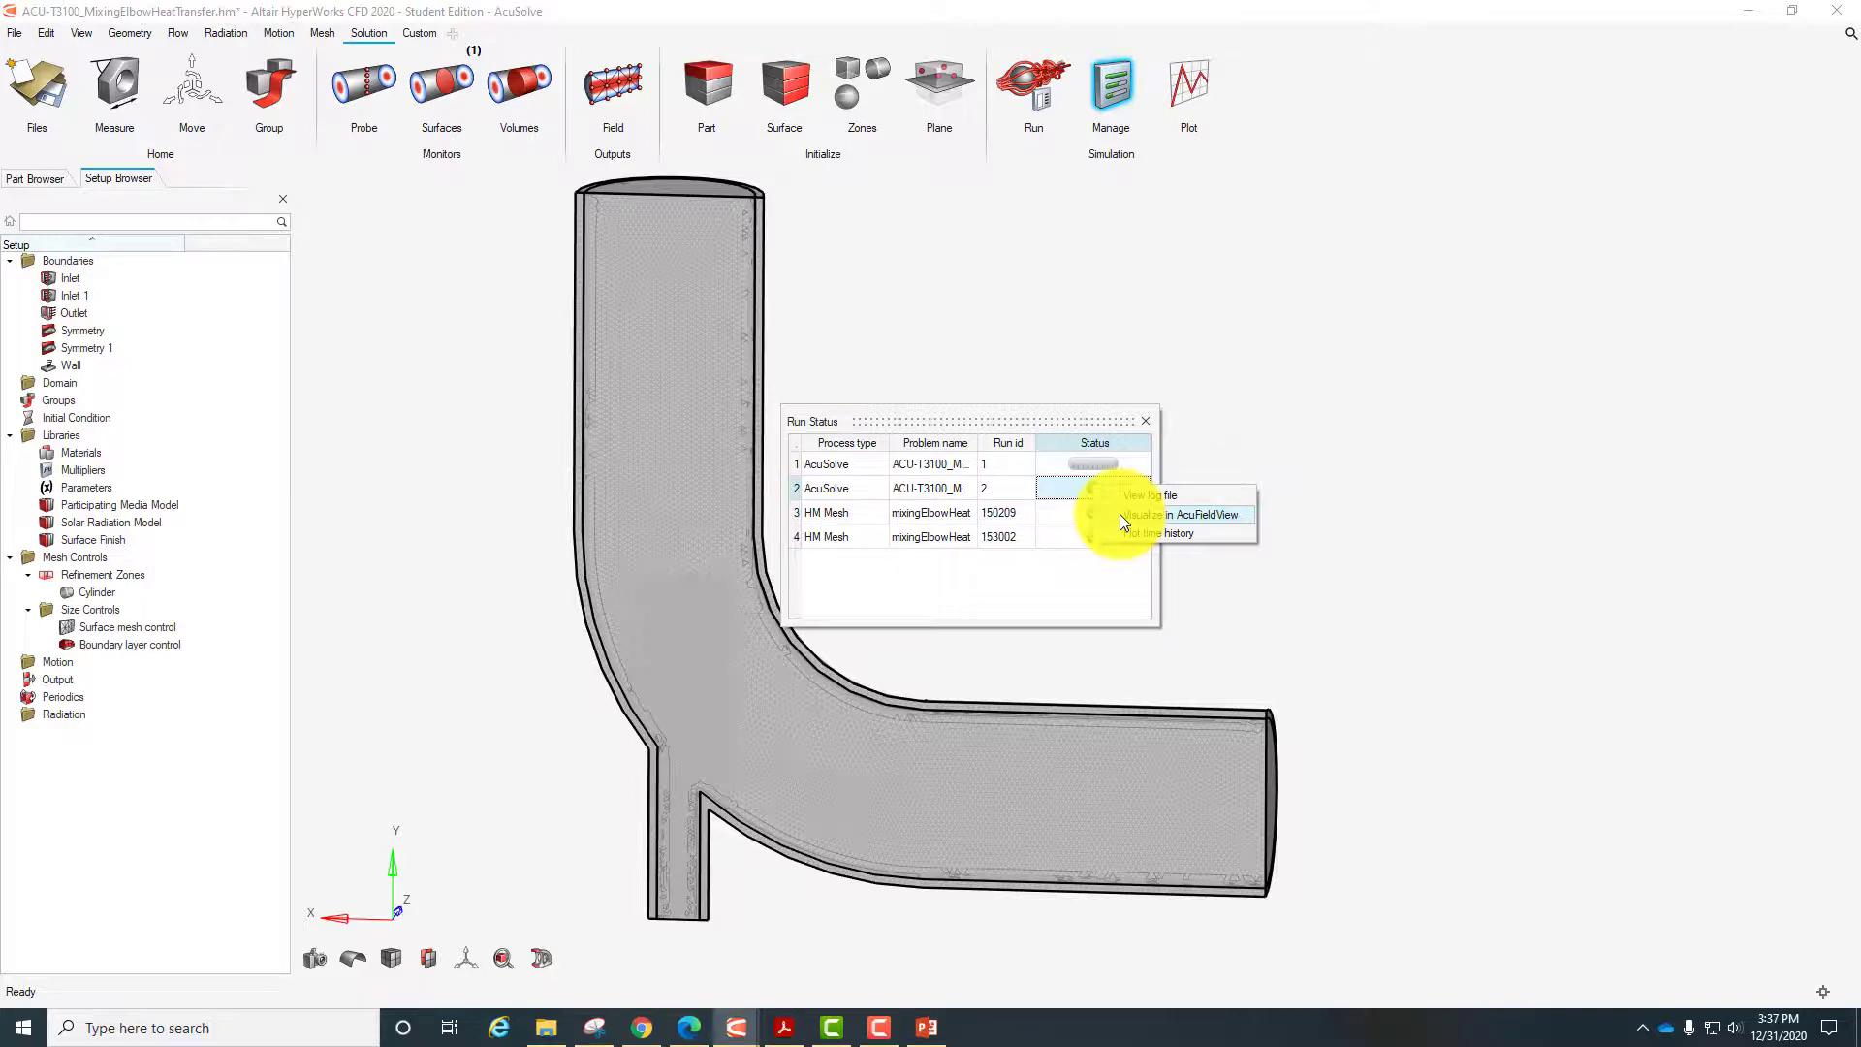
click(1120, 513)
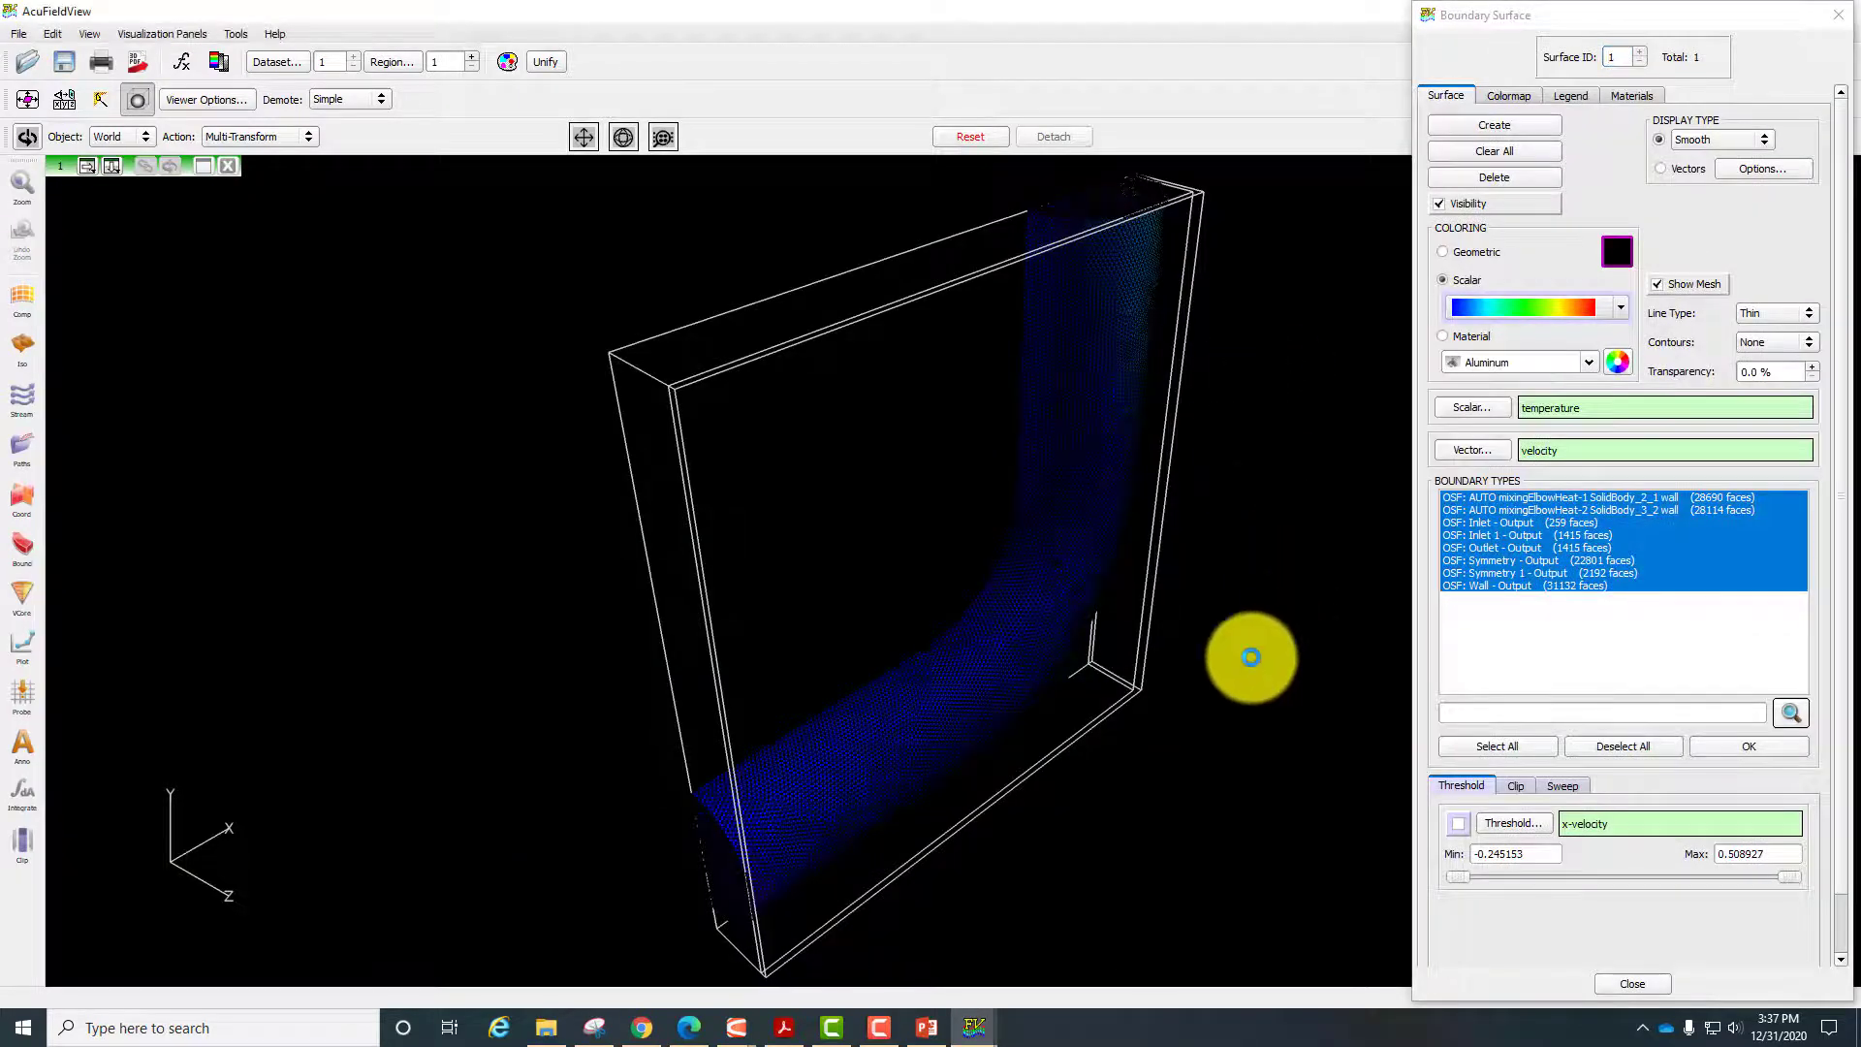
drag(1247, 656, 938, 554)
scroll(914, 487, down, 3)
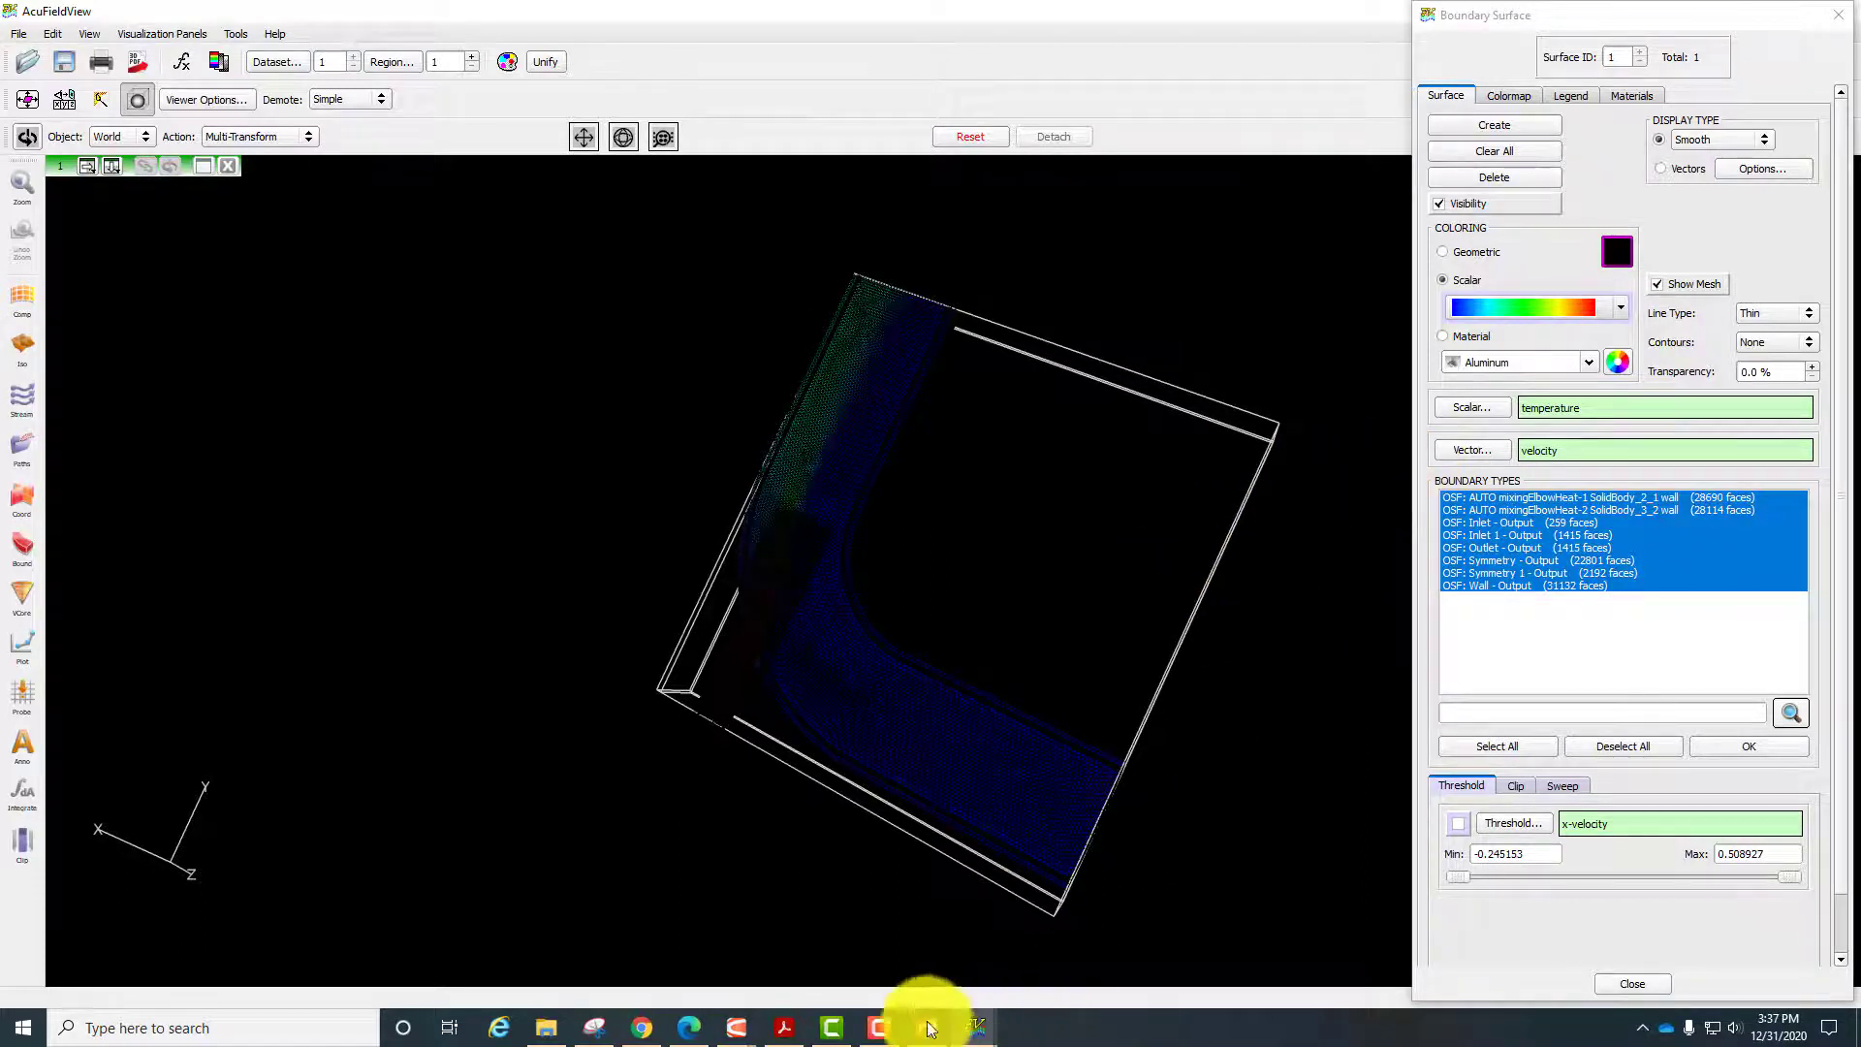
click(879, 1027)
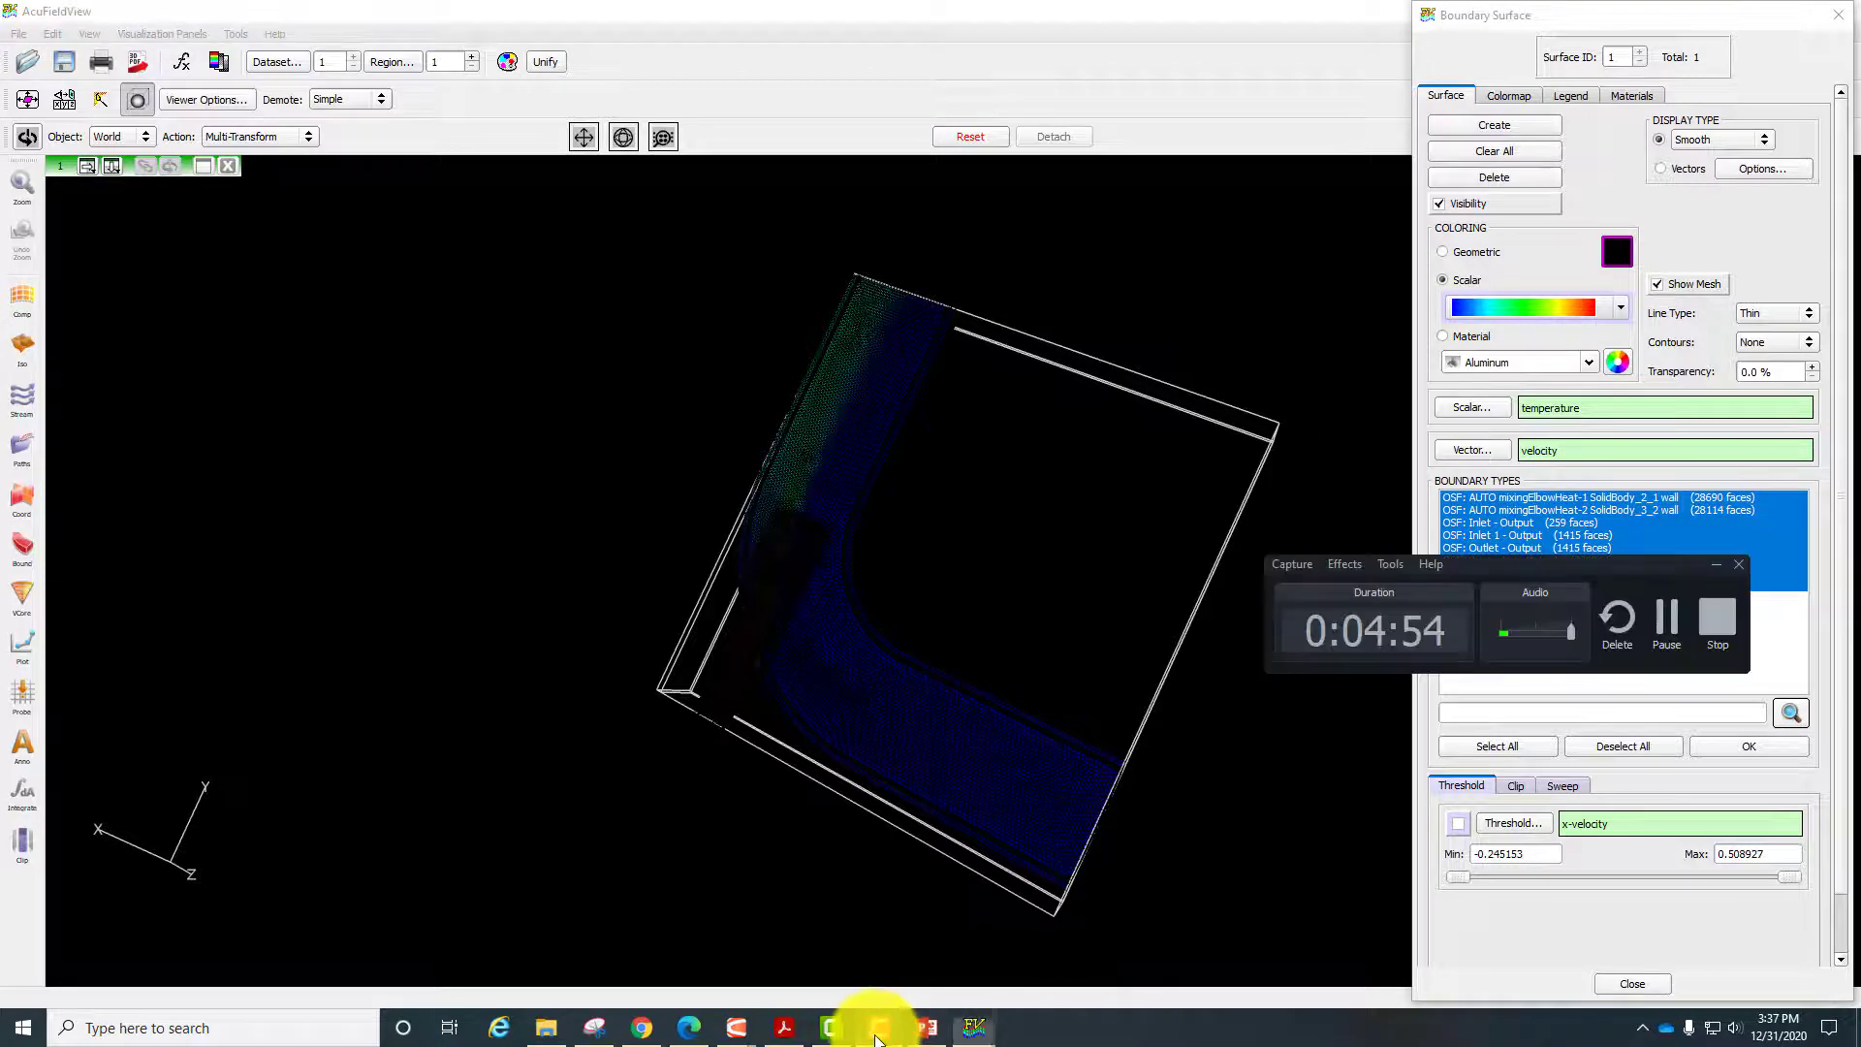
click(1665, 628)
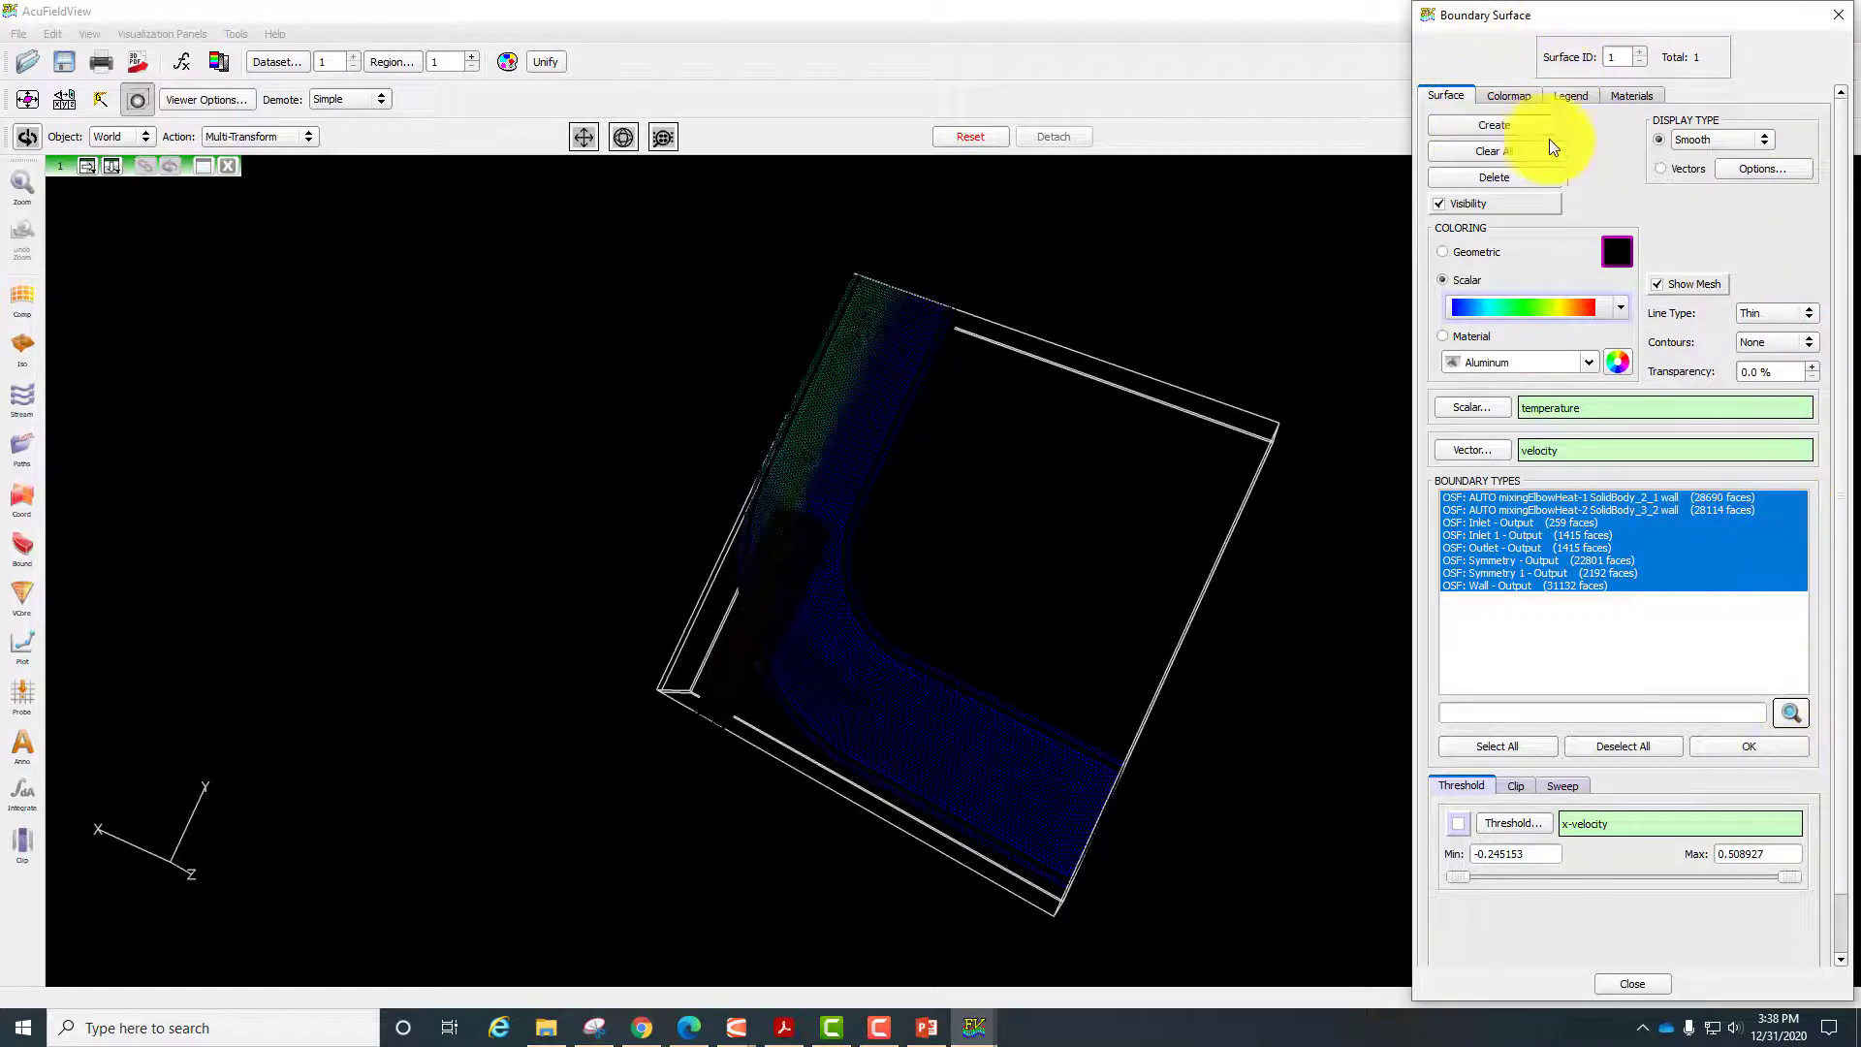
Hide the mesh on the boundary surface and color it by the temperature scalar.
drag(1083, 555, 1048, 482)
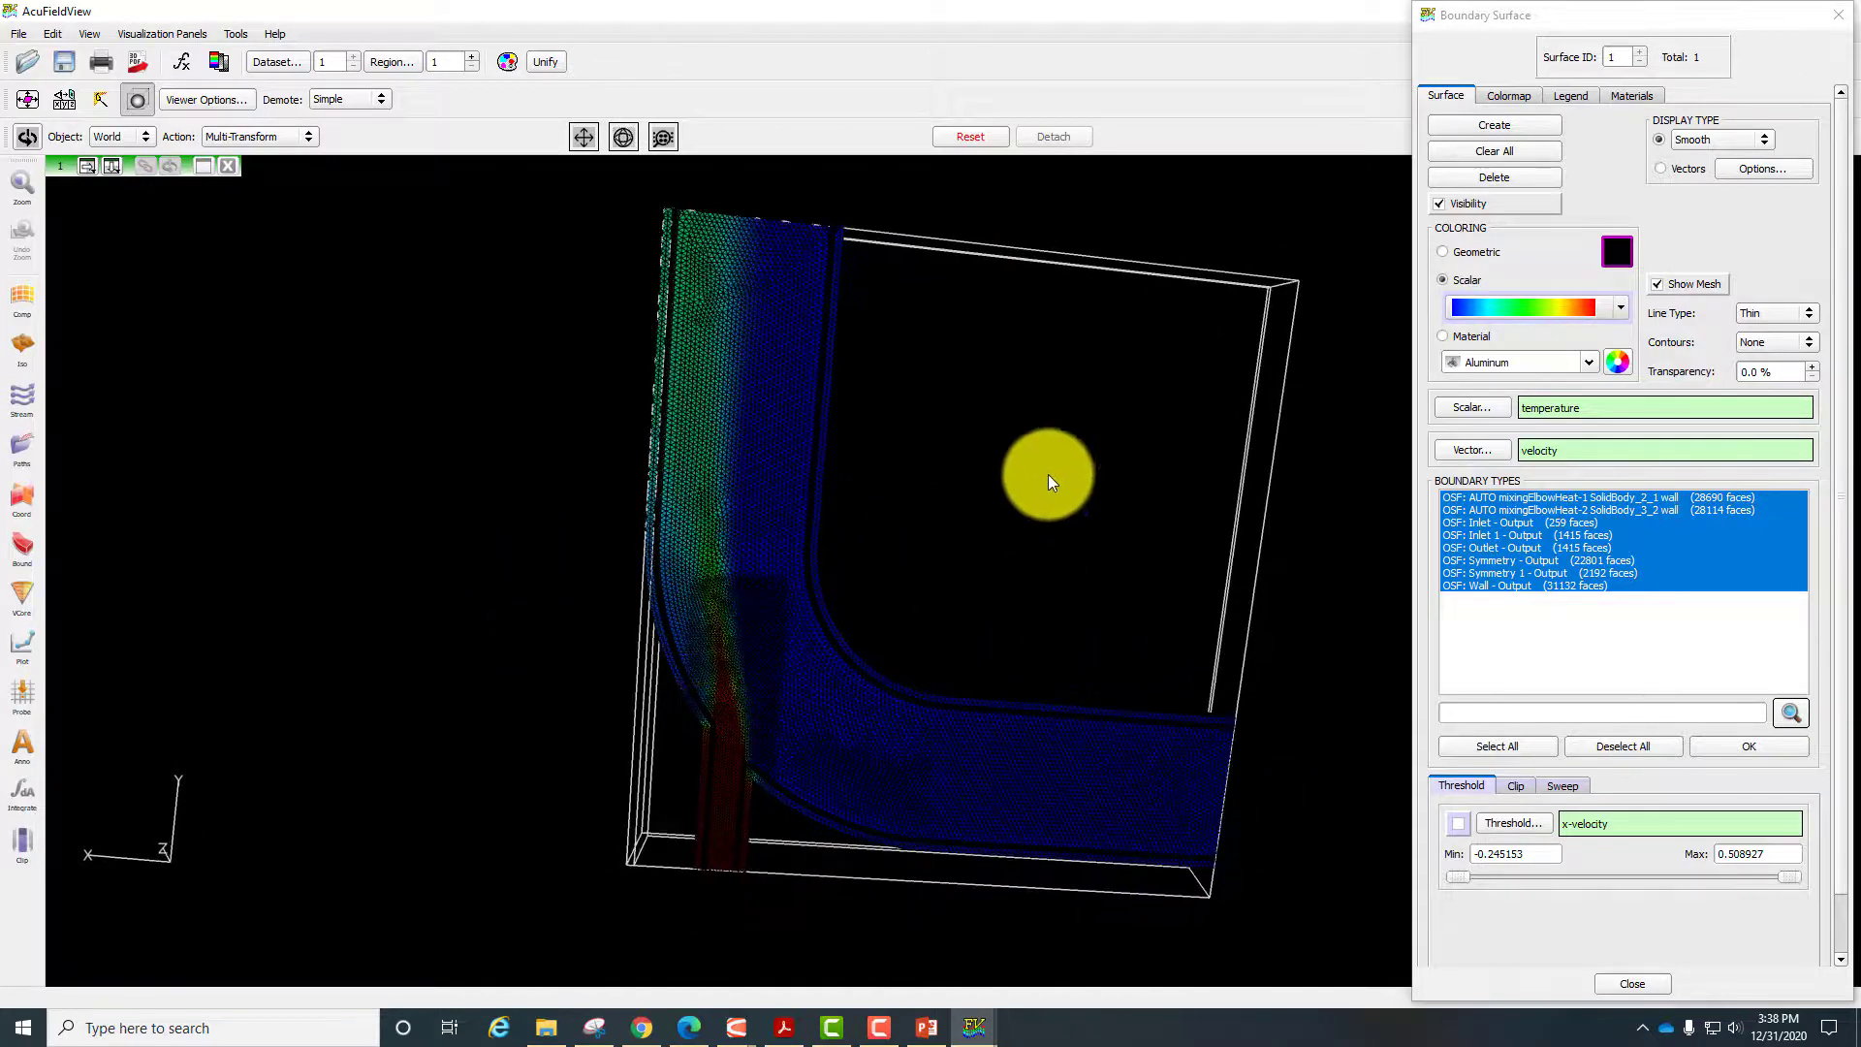
click(1690, 283)
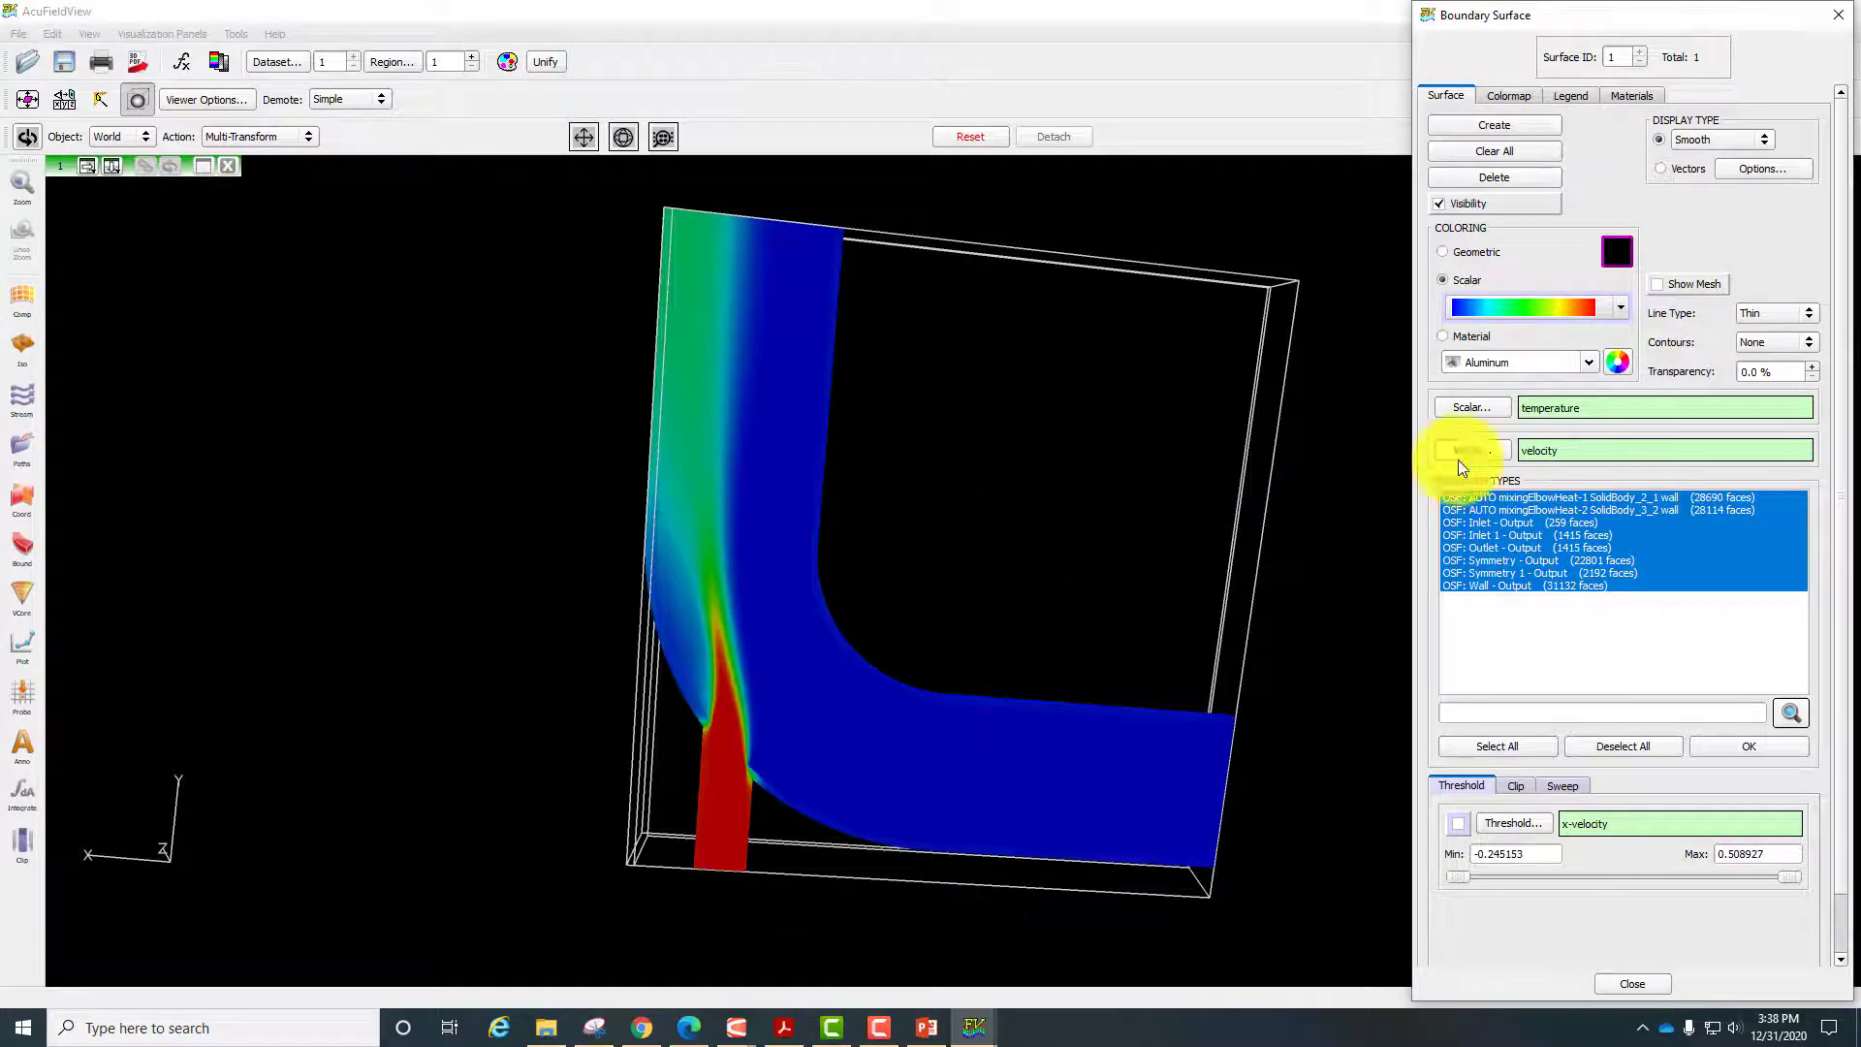
click(1480, 406)
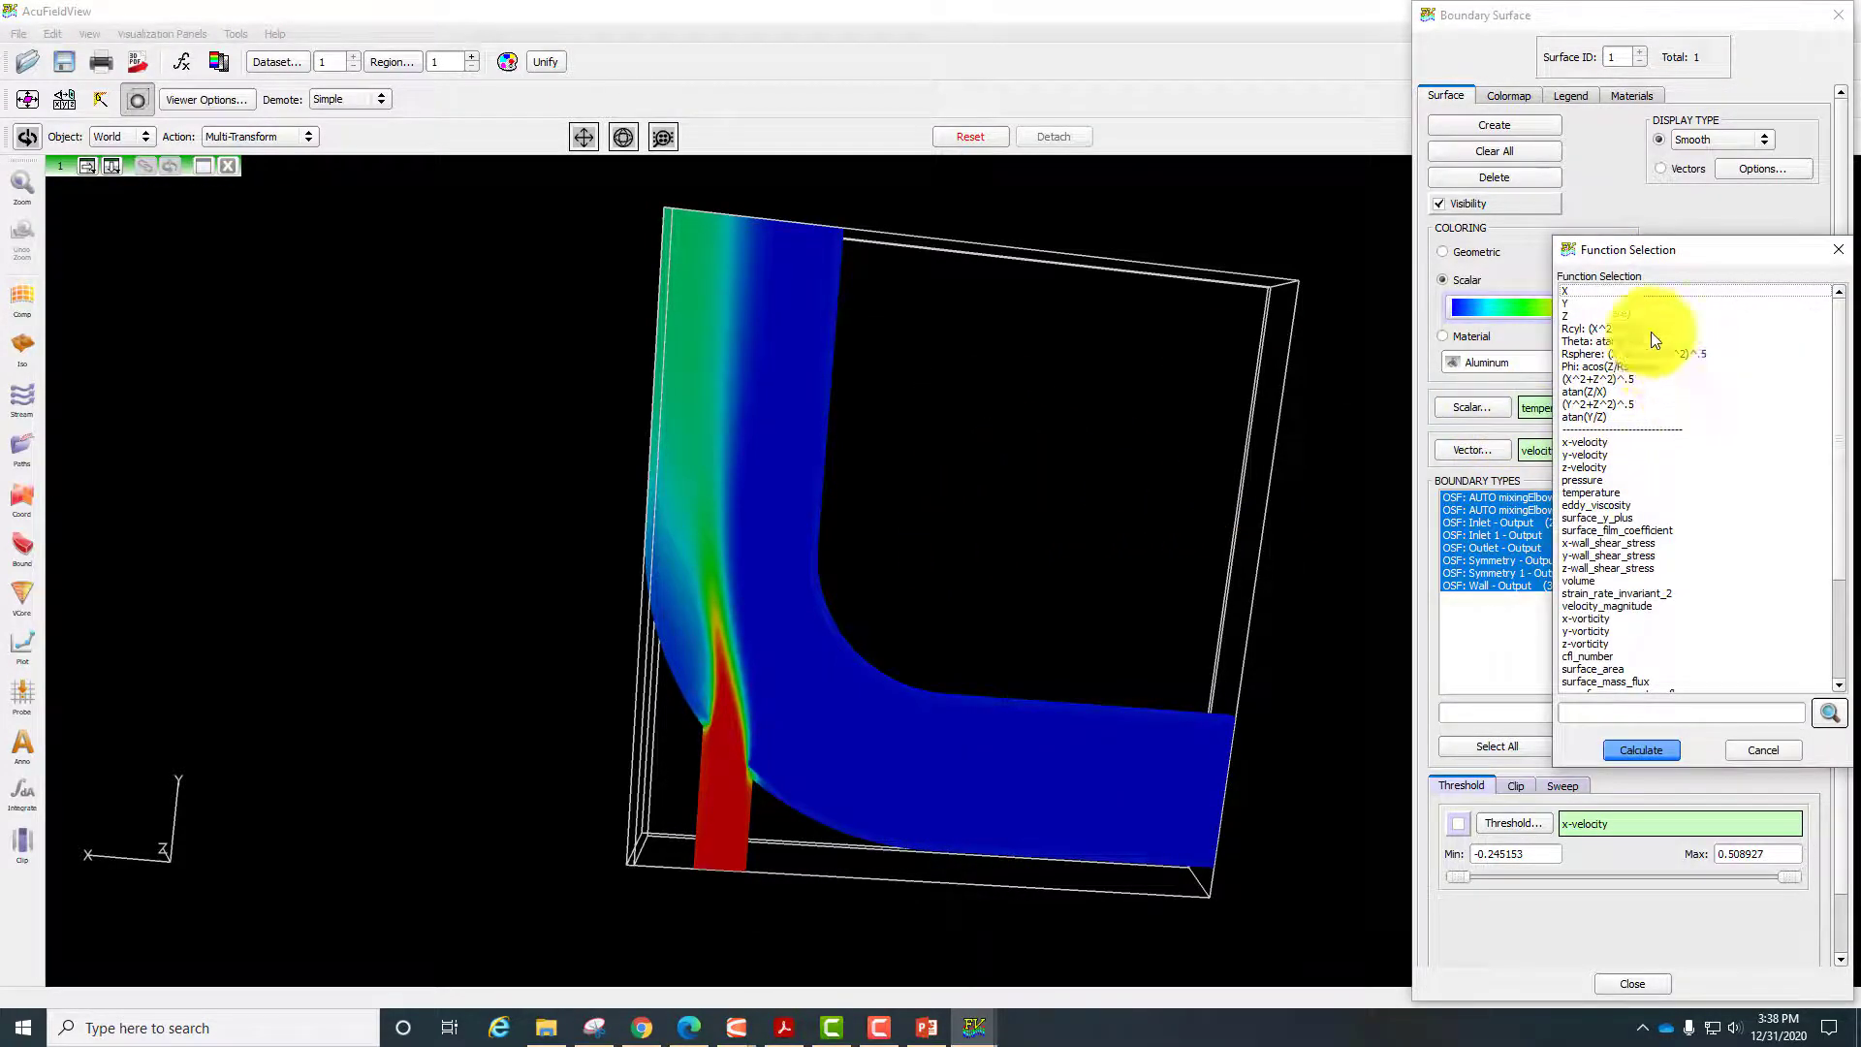
scroll(1597, 480, down, 4)
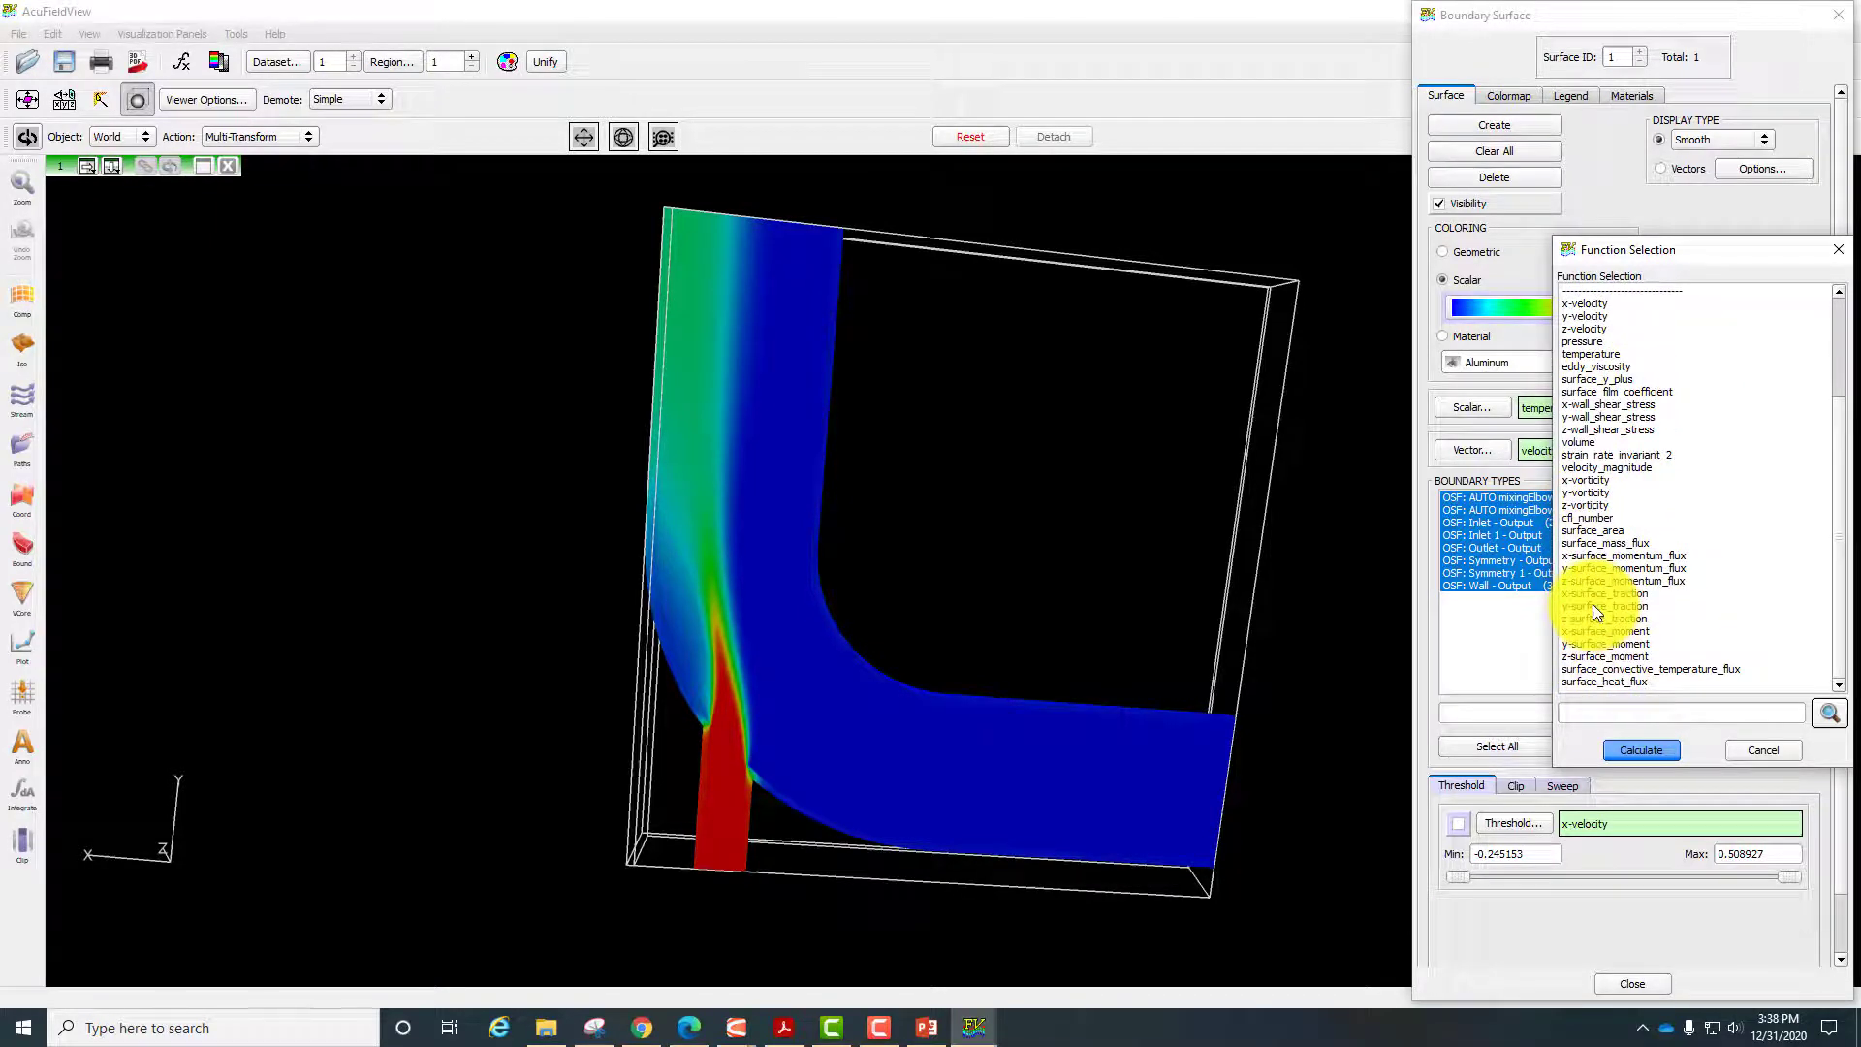
scroll(1591, 611, up, 4)
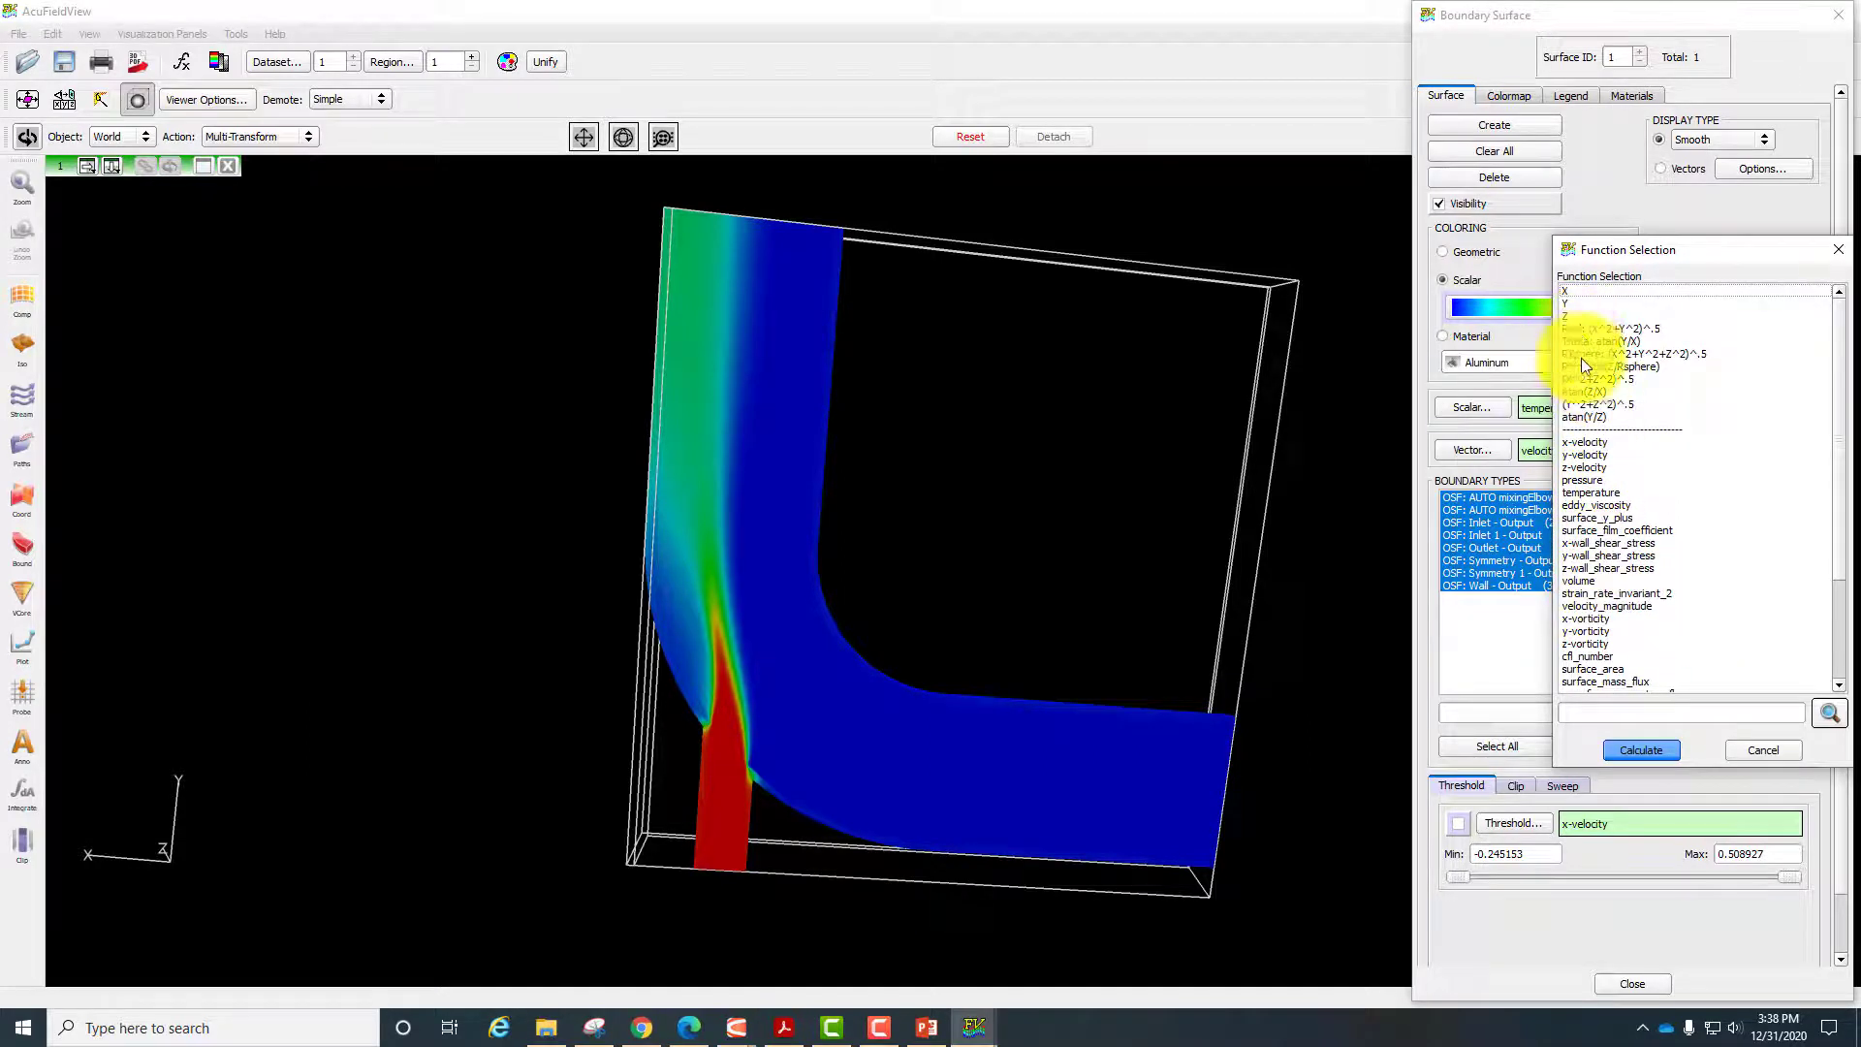
click(1589, 492)
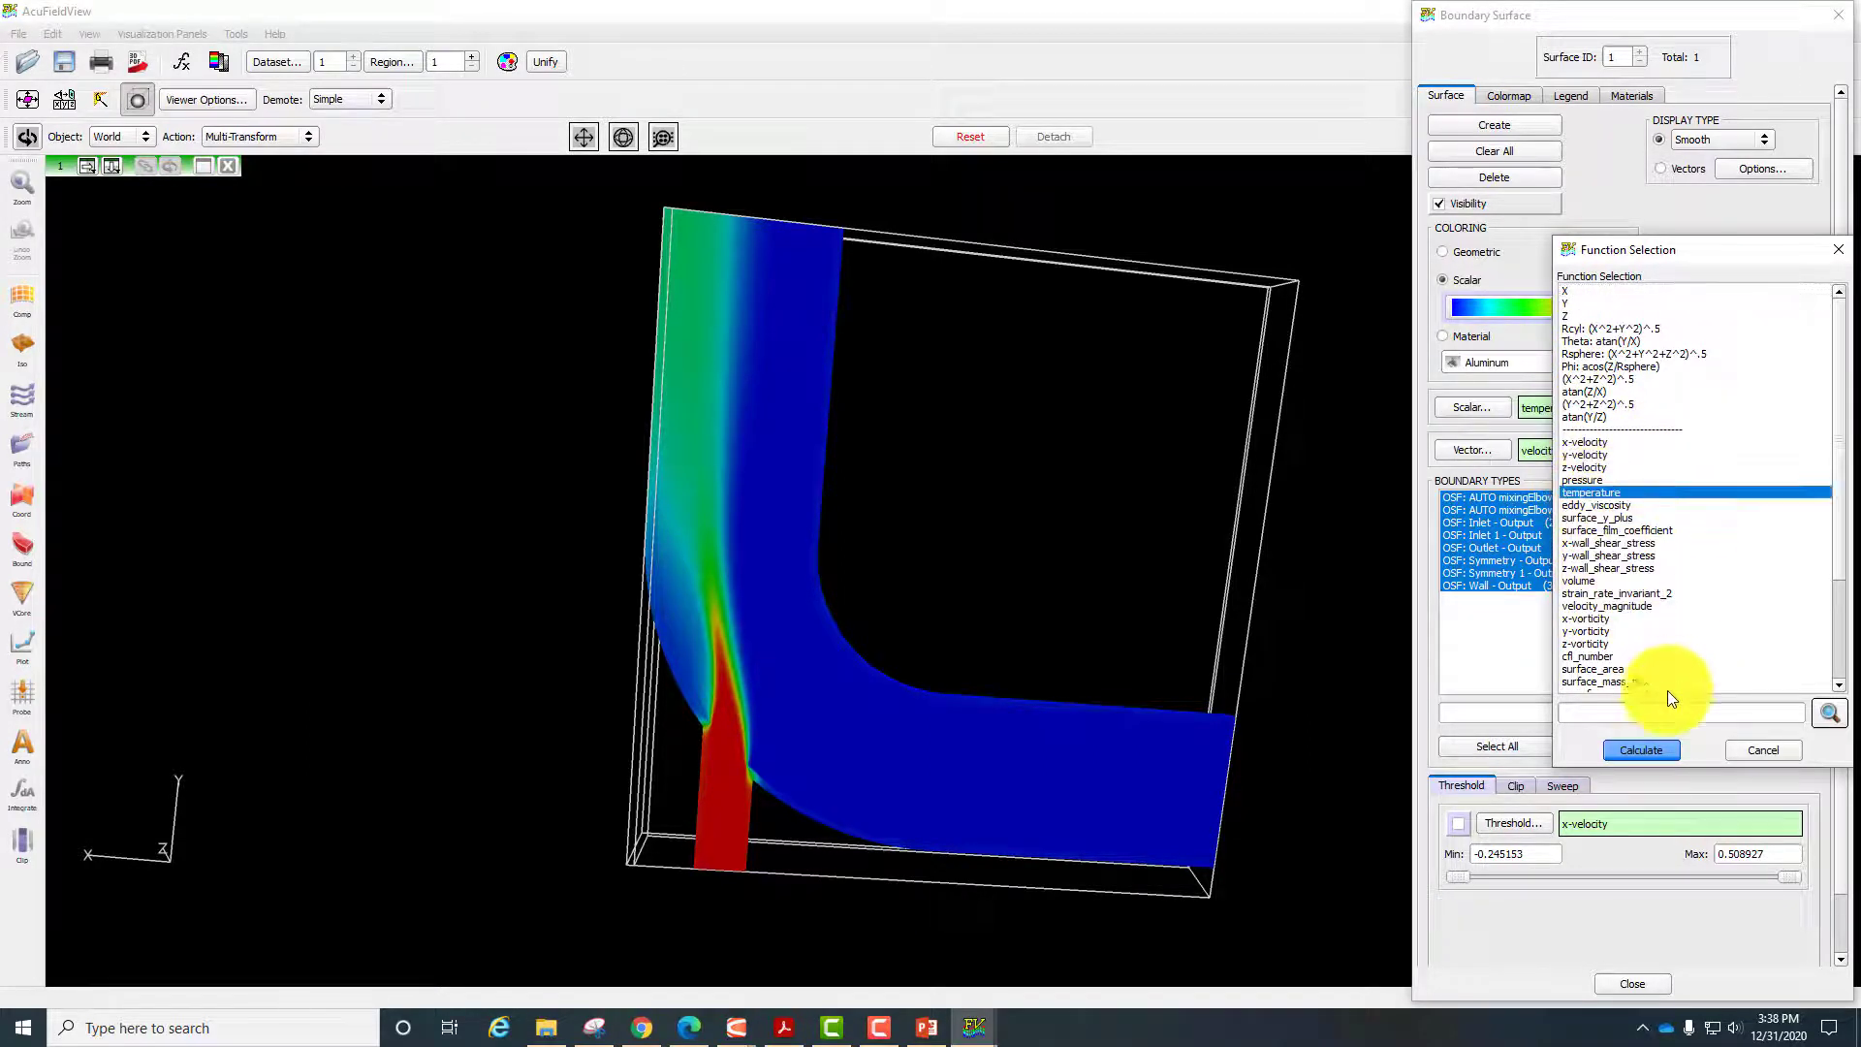
click(1674, 750)
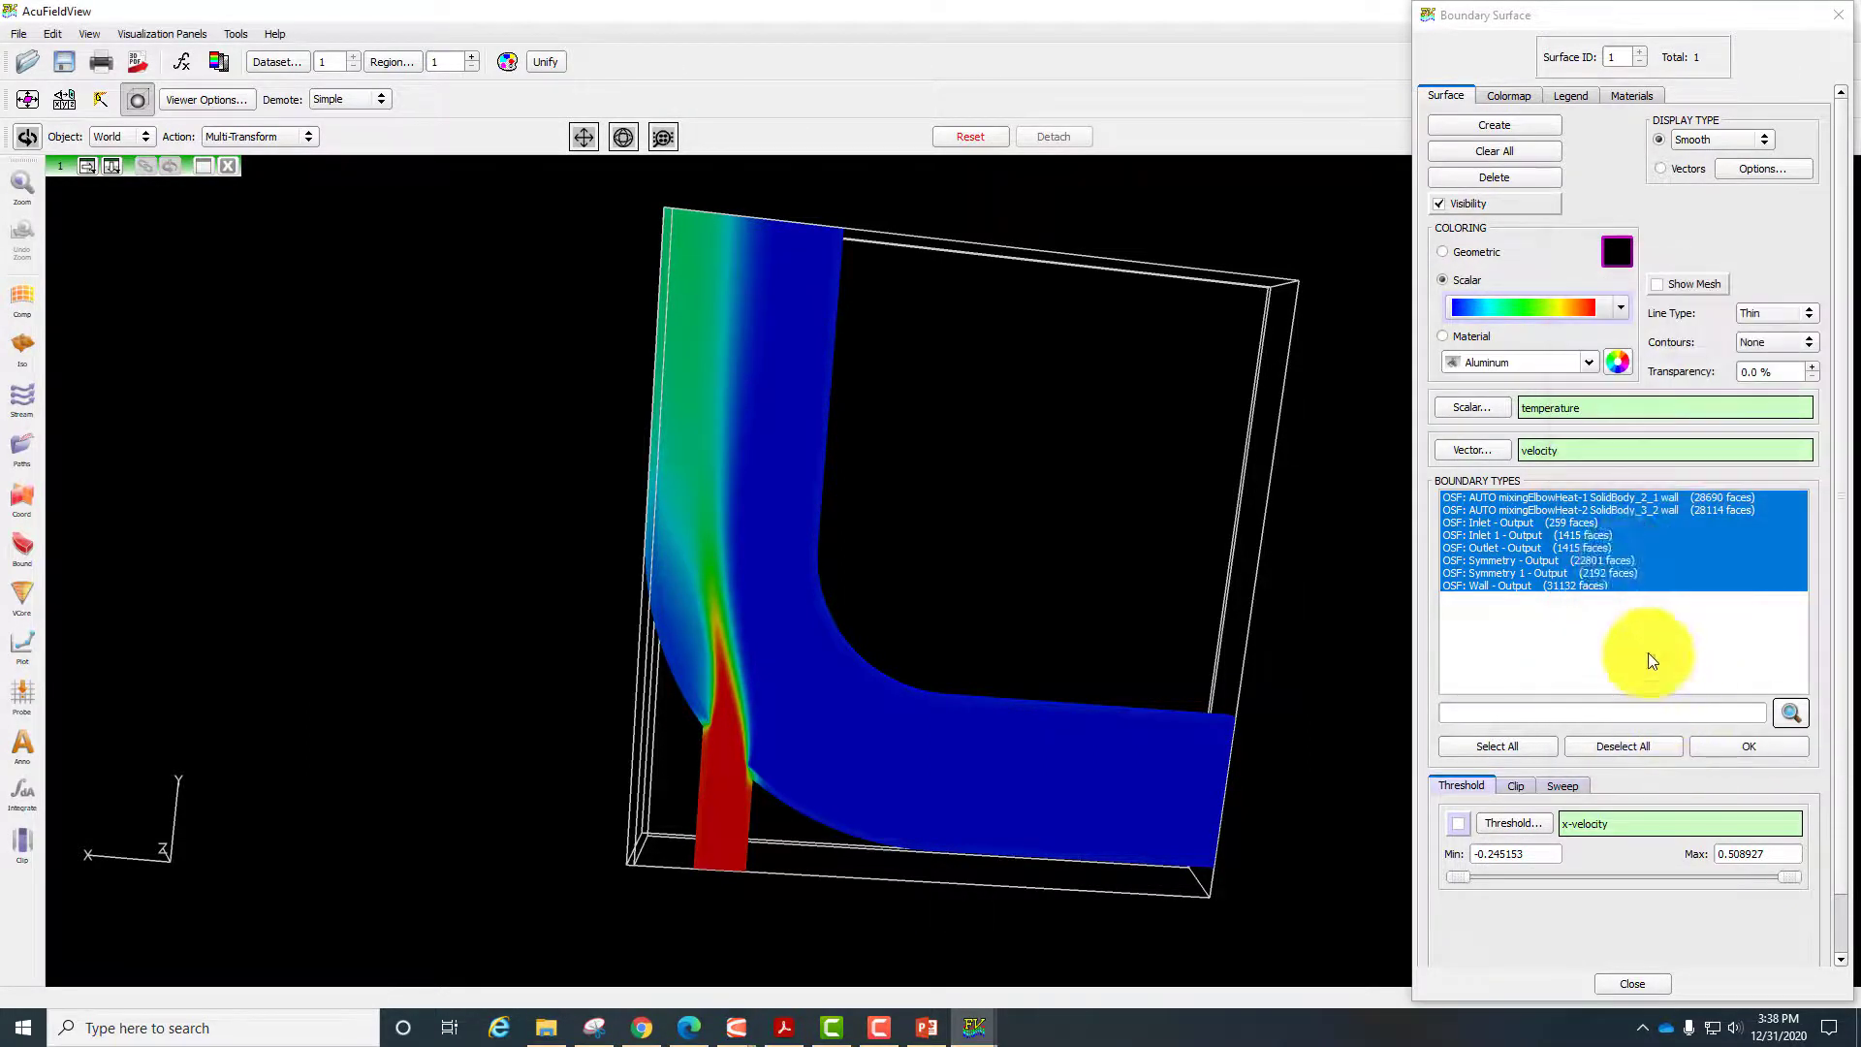
Restrict the boundary surface to the Symmetry output, comparing it briefly with the Symmetry 1 output.
click(1514, 561)
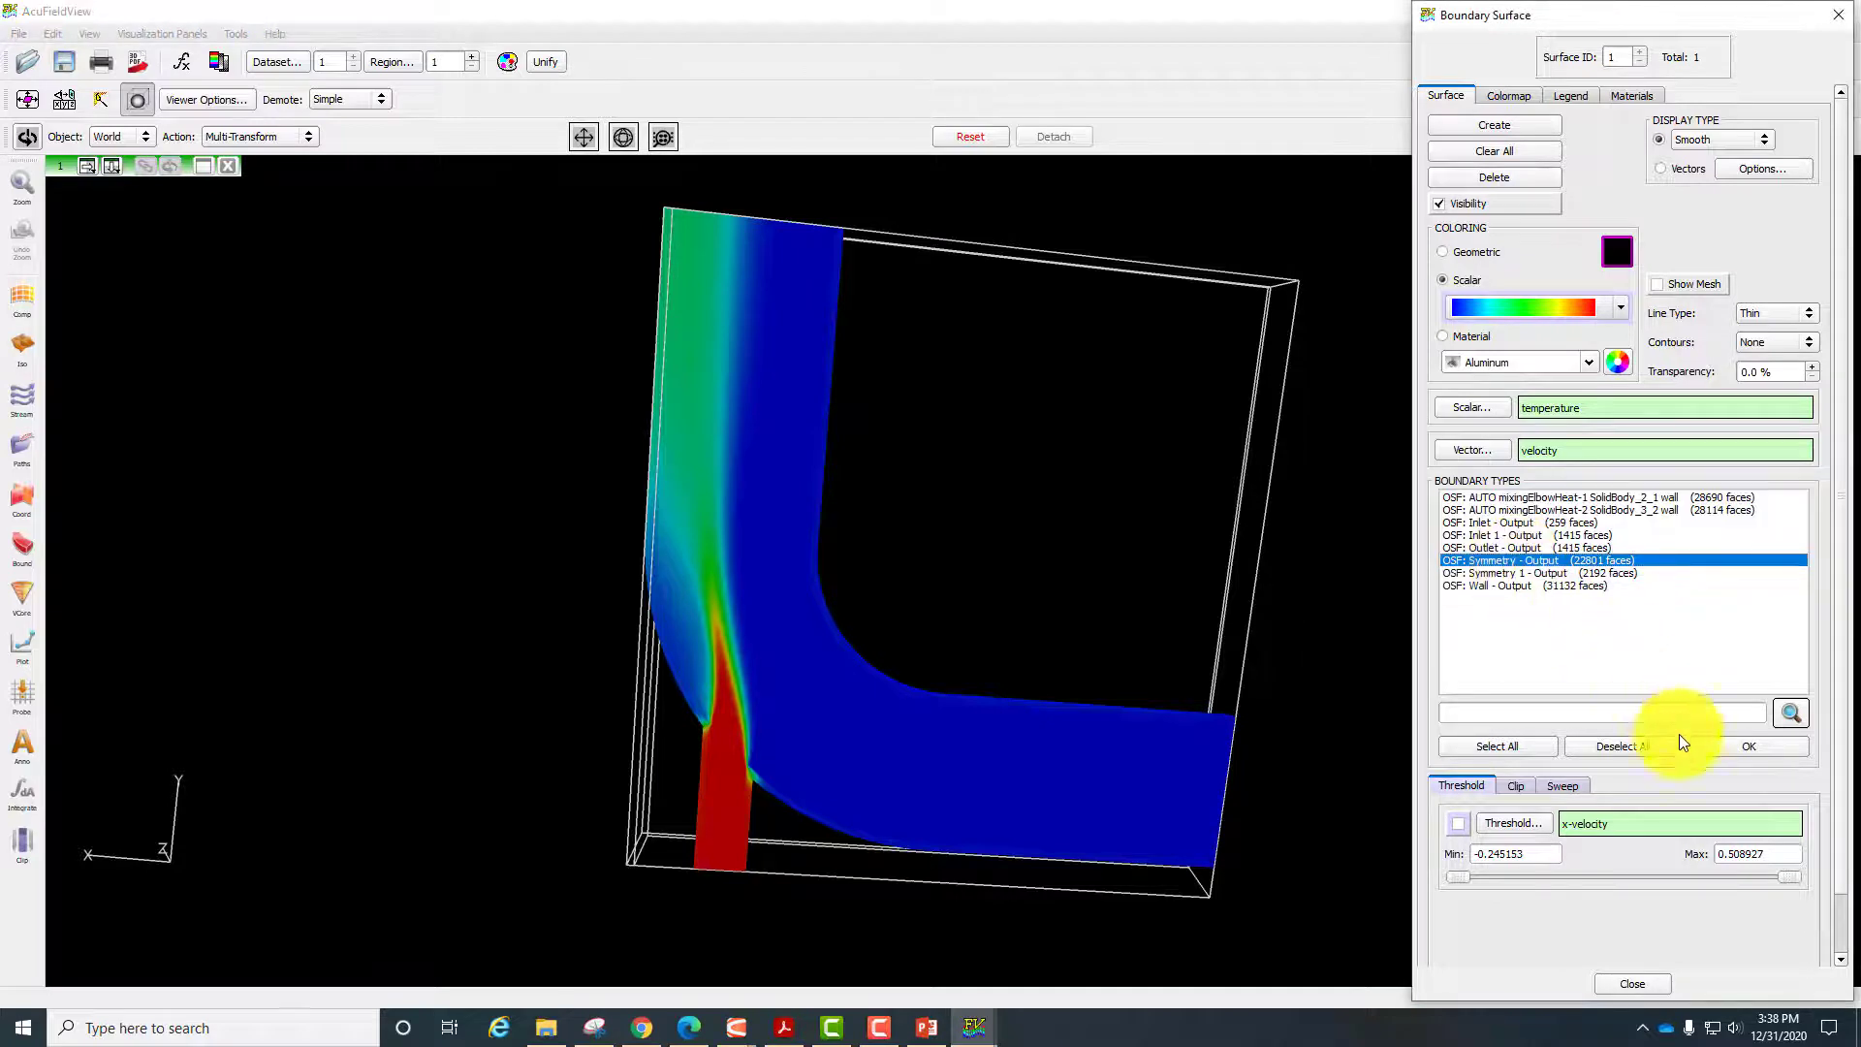
click(1736, 746)
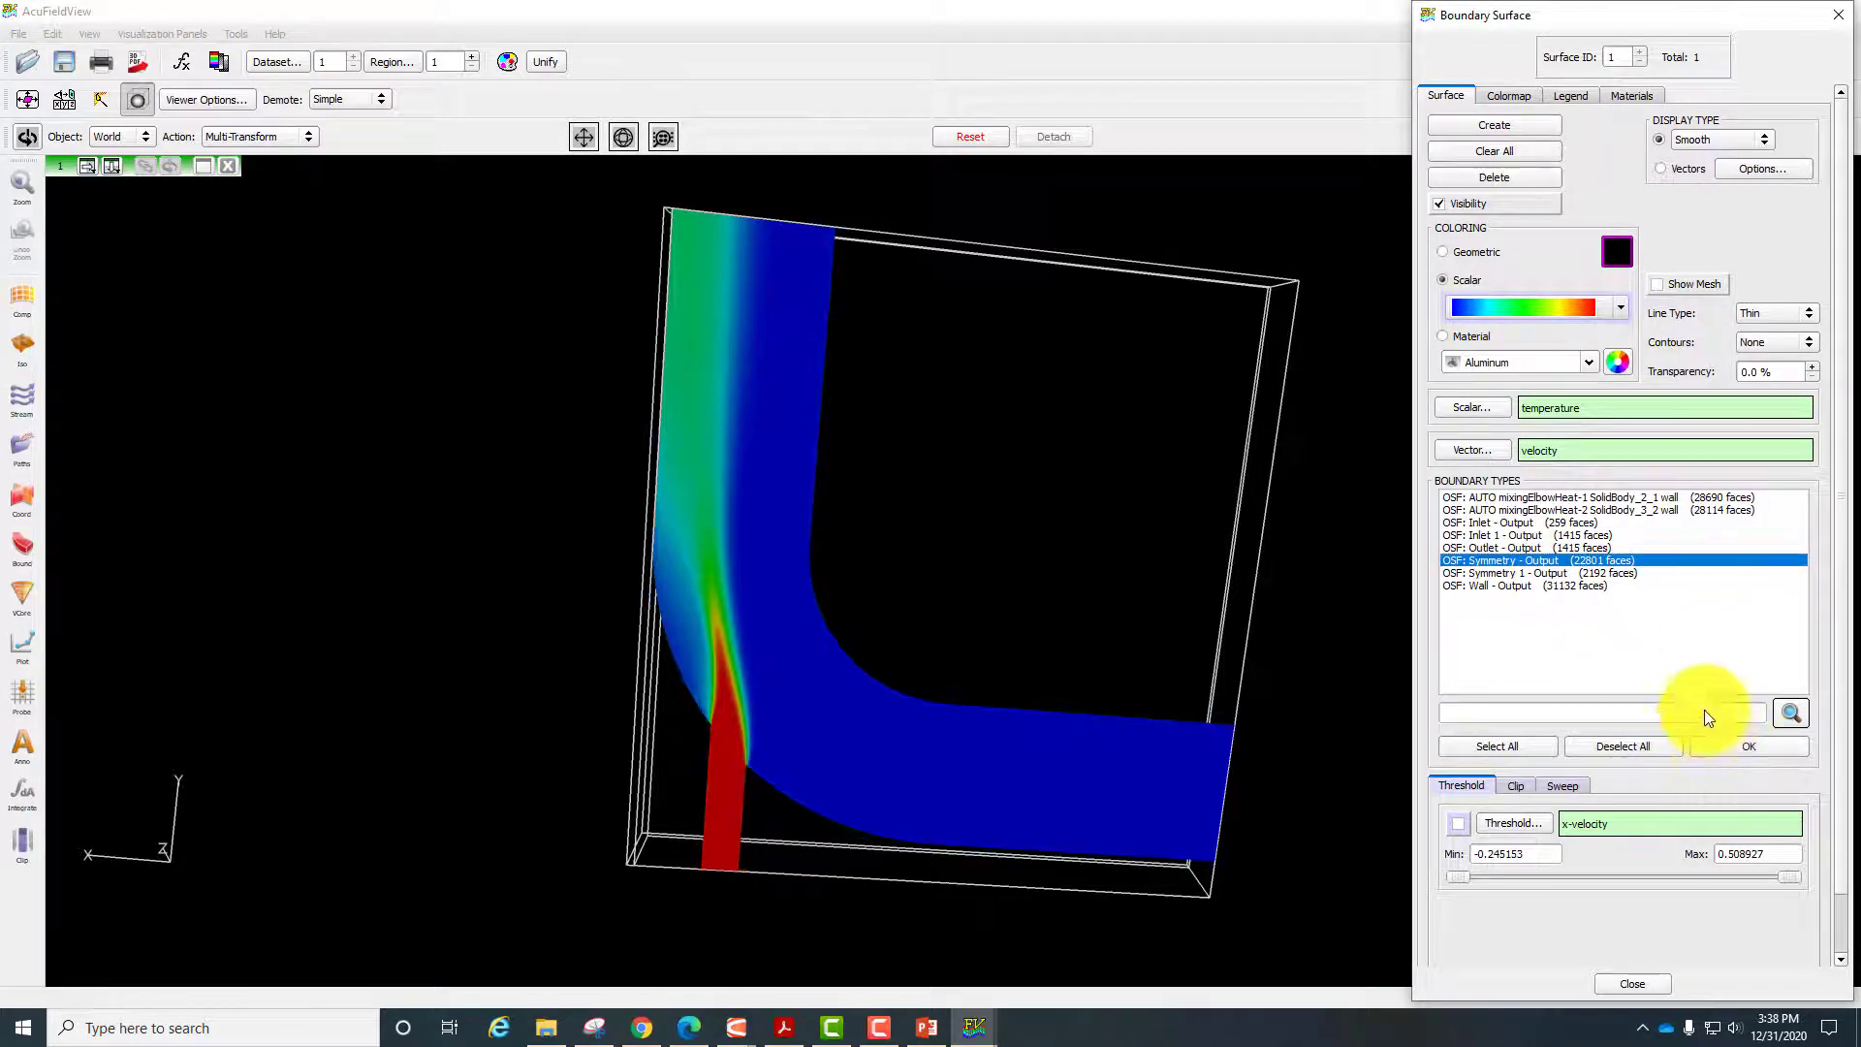
click(1507, 573)
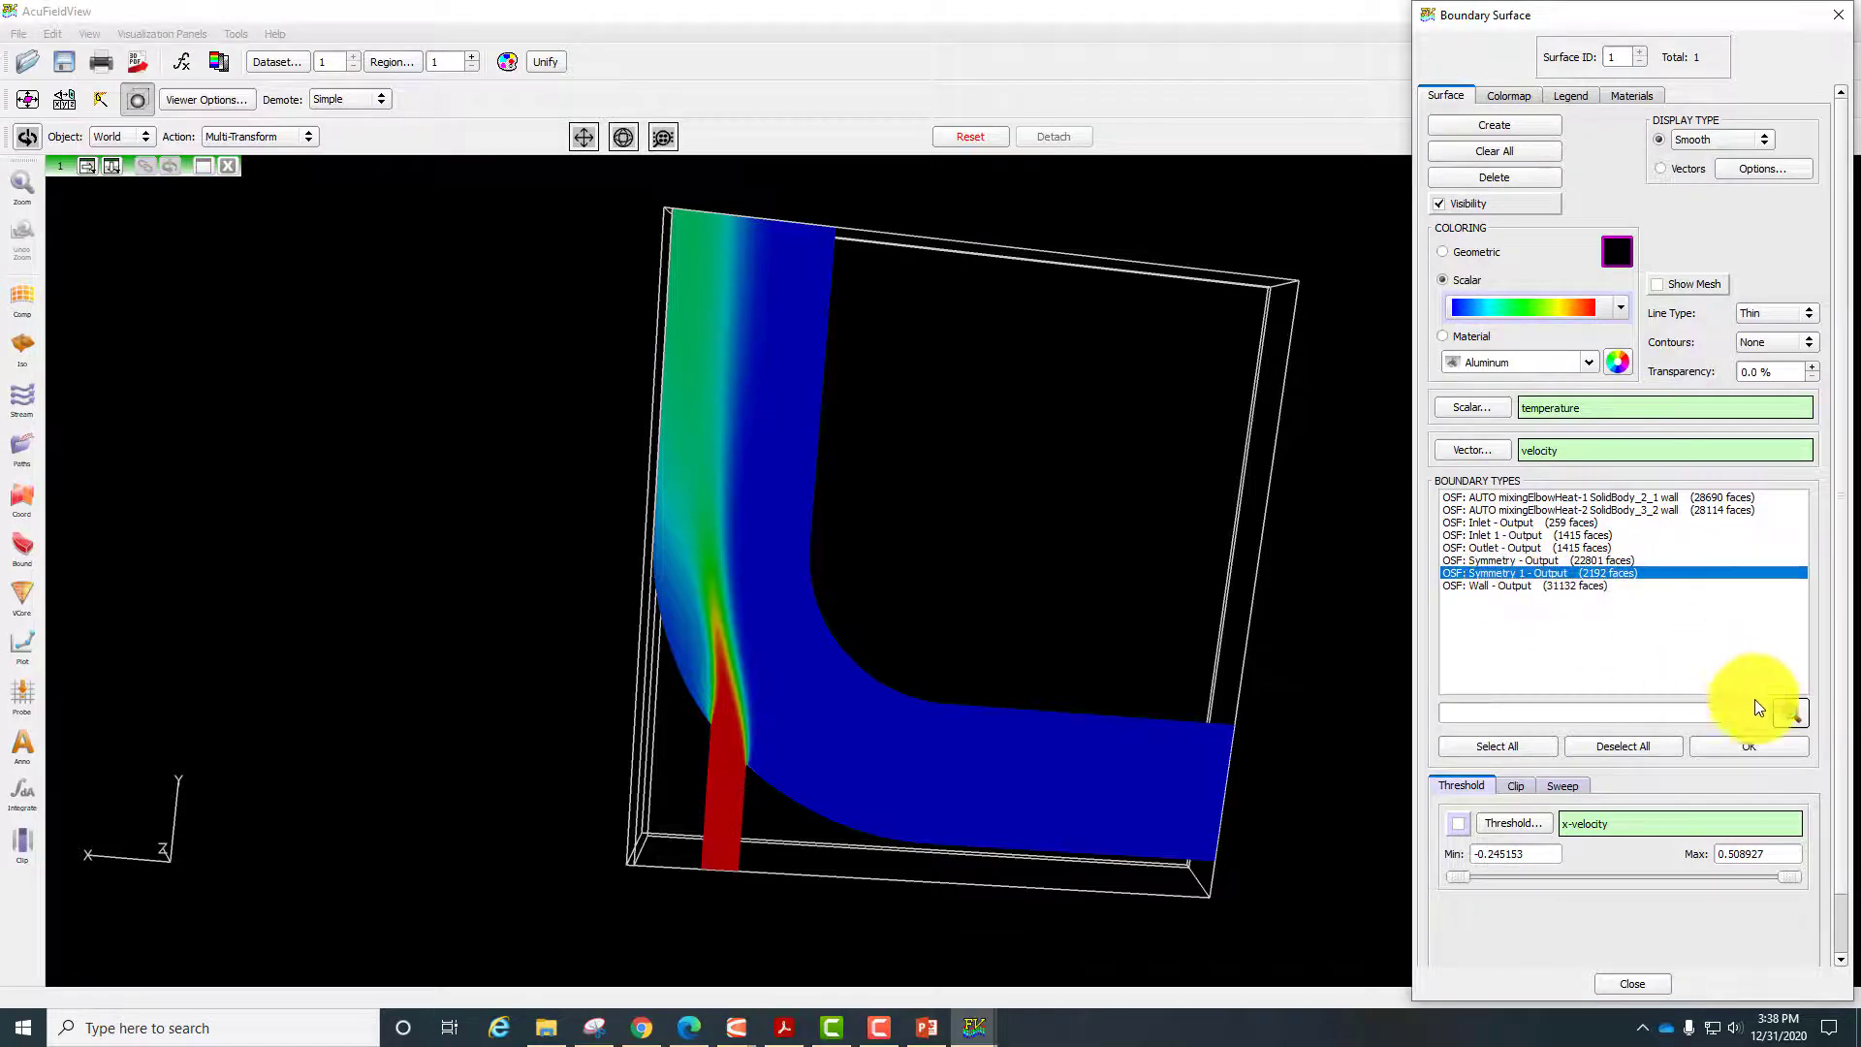
click(1777, 741)
click(1578, 560)
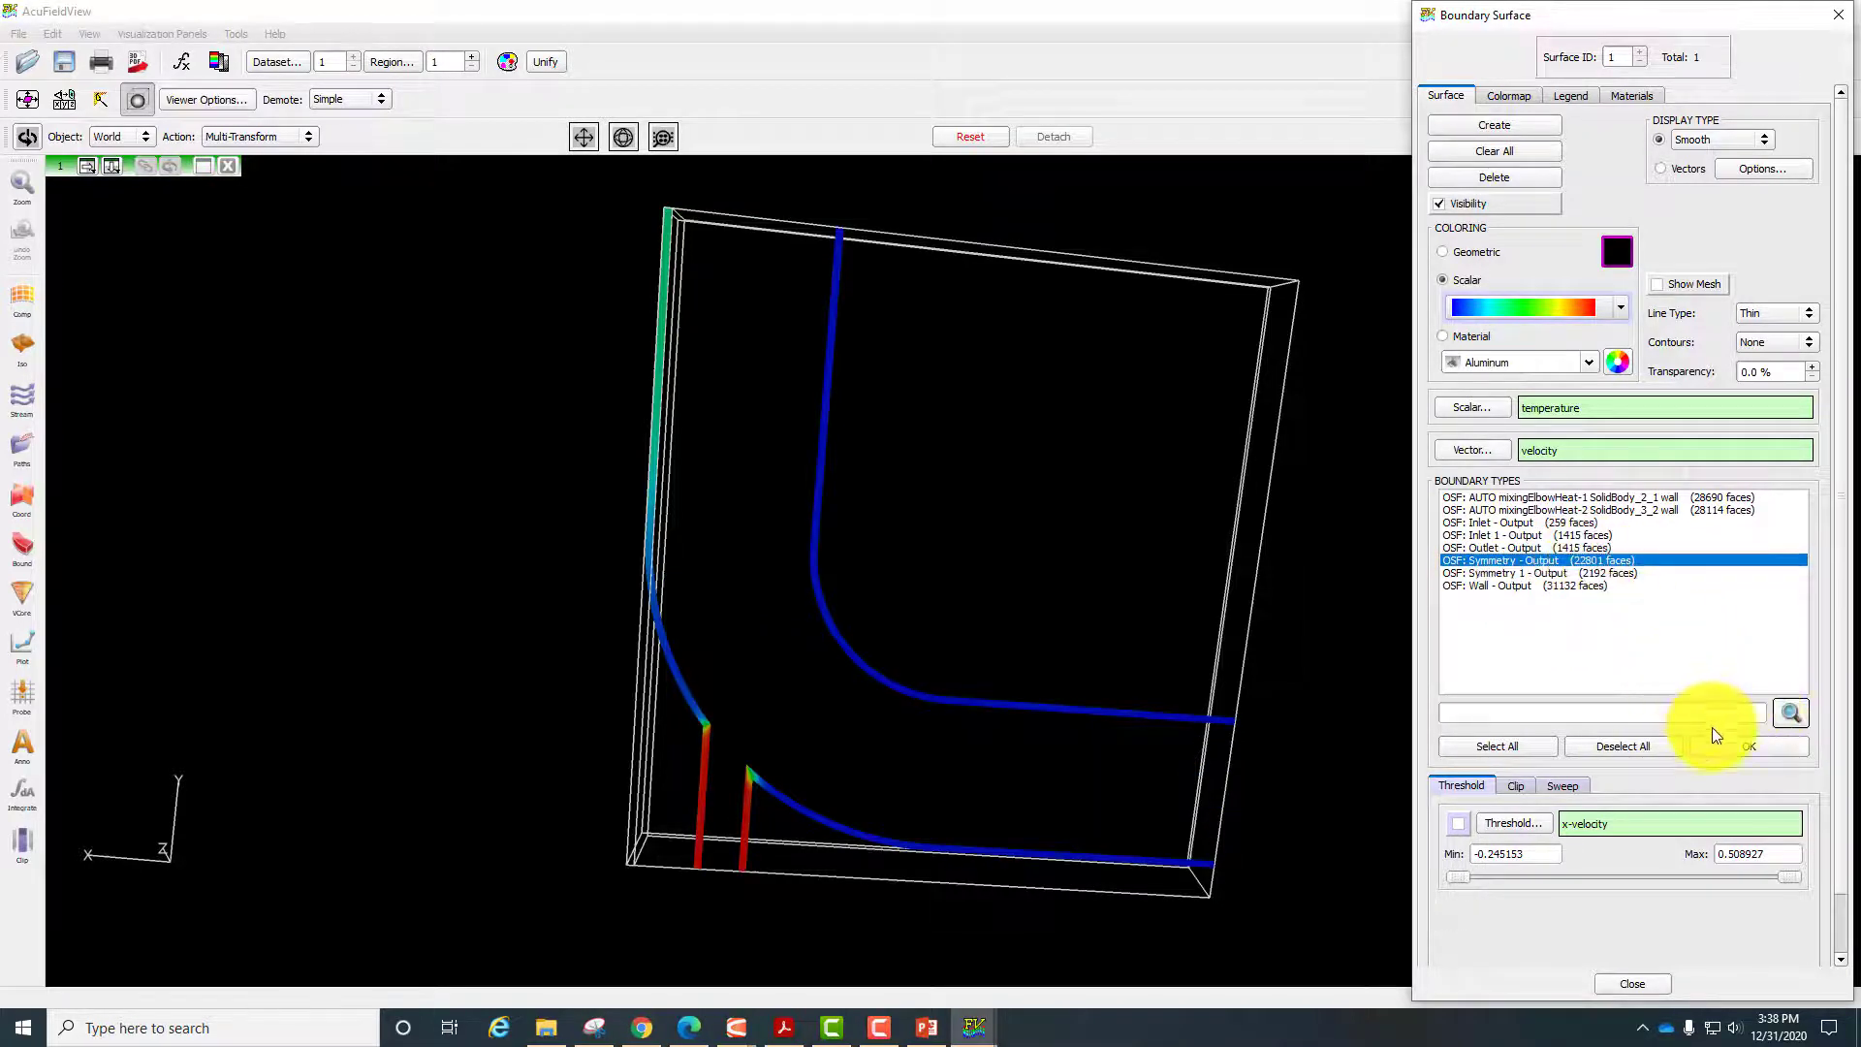
click(1725, 742)
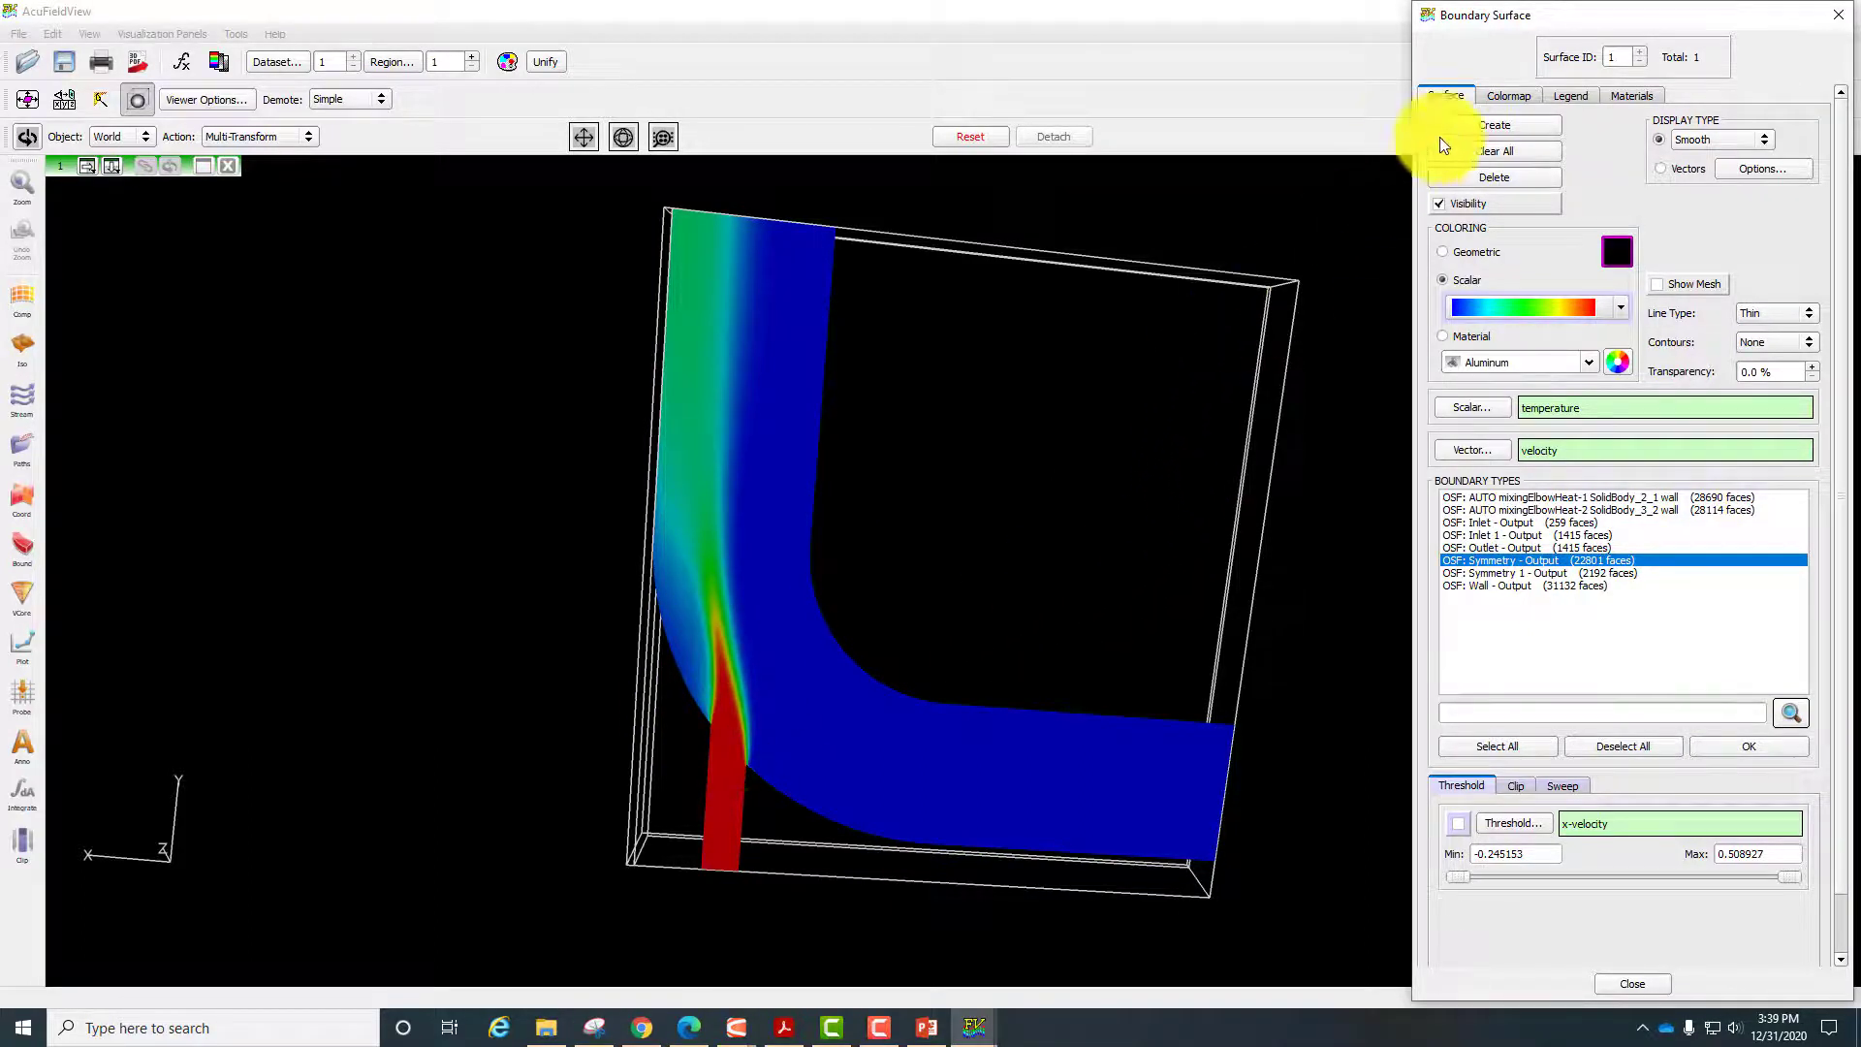
Show the boundary surface's color legend with a background, keeping the label color white.
click(1583, 101)
click(1497, 139)
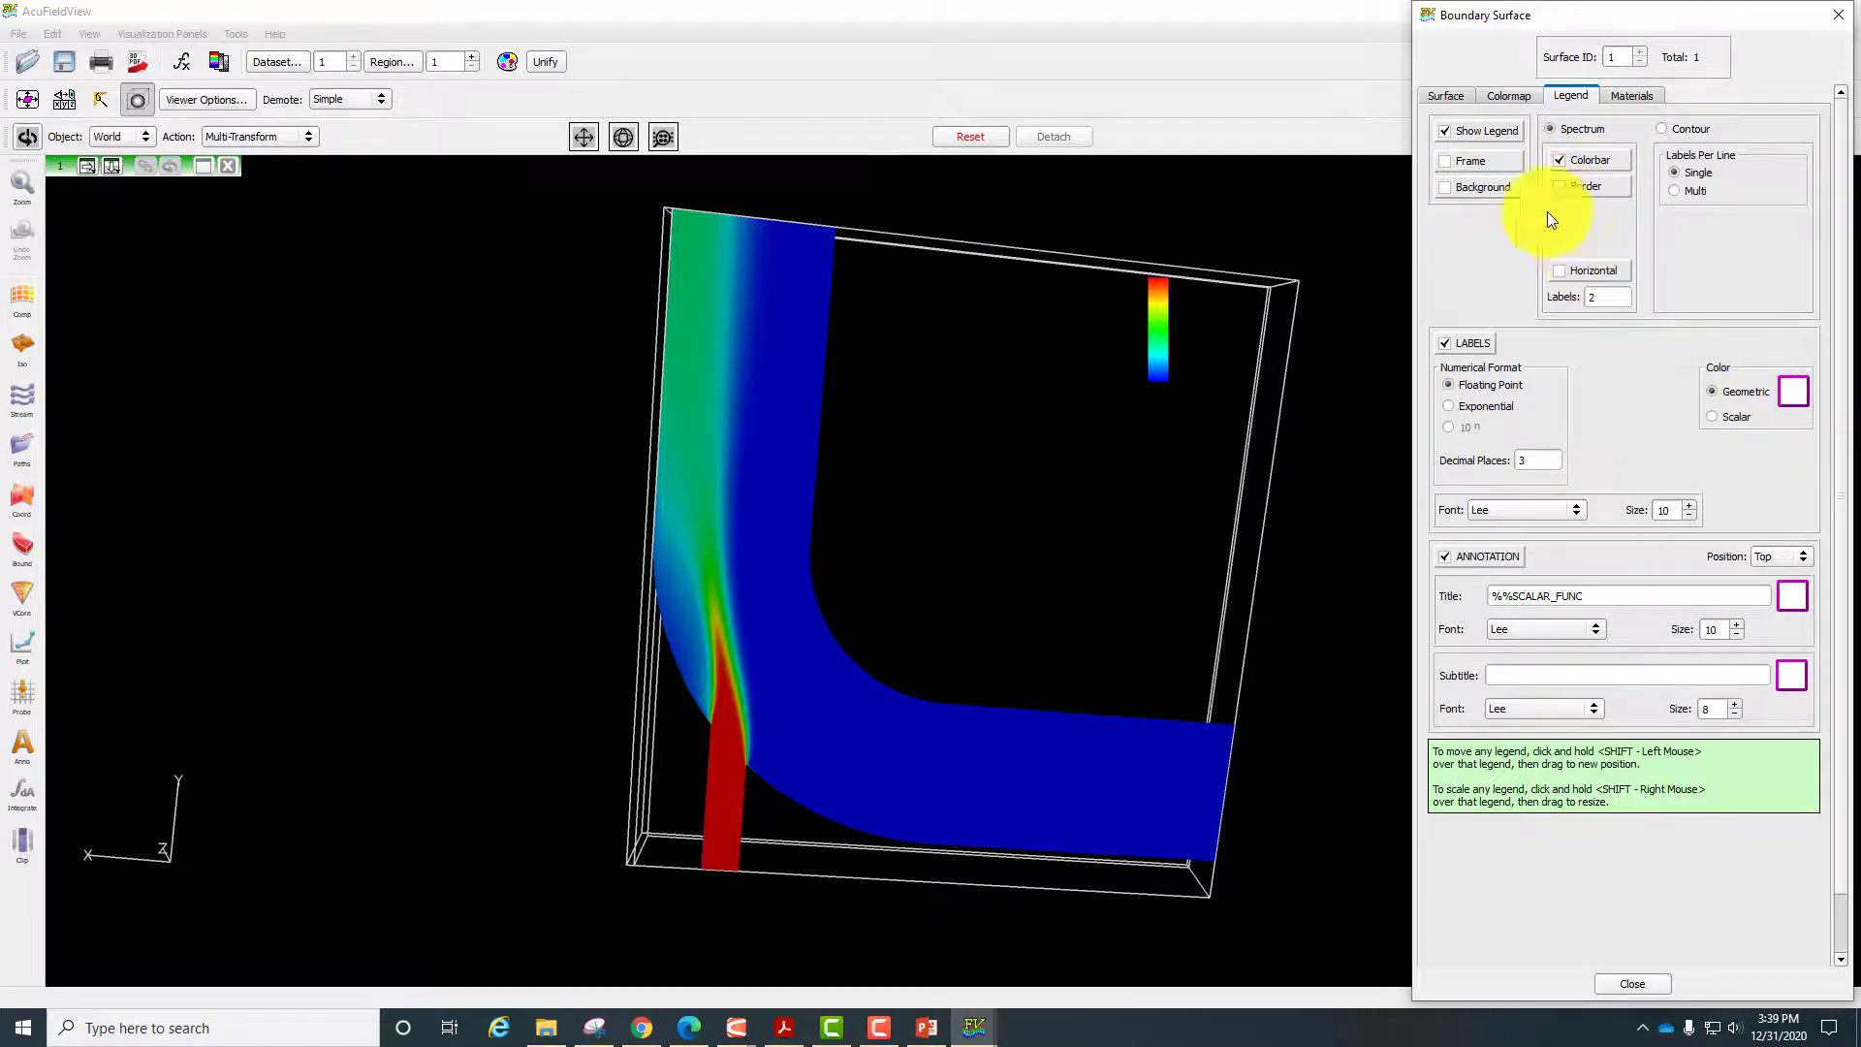
click(1488, 190)
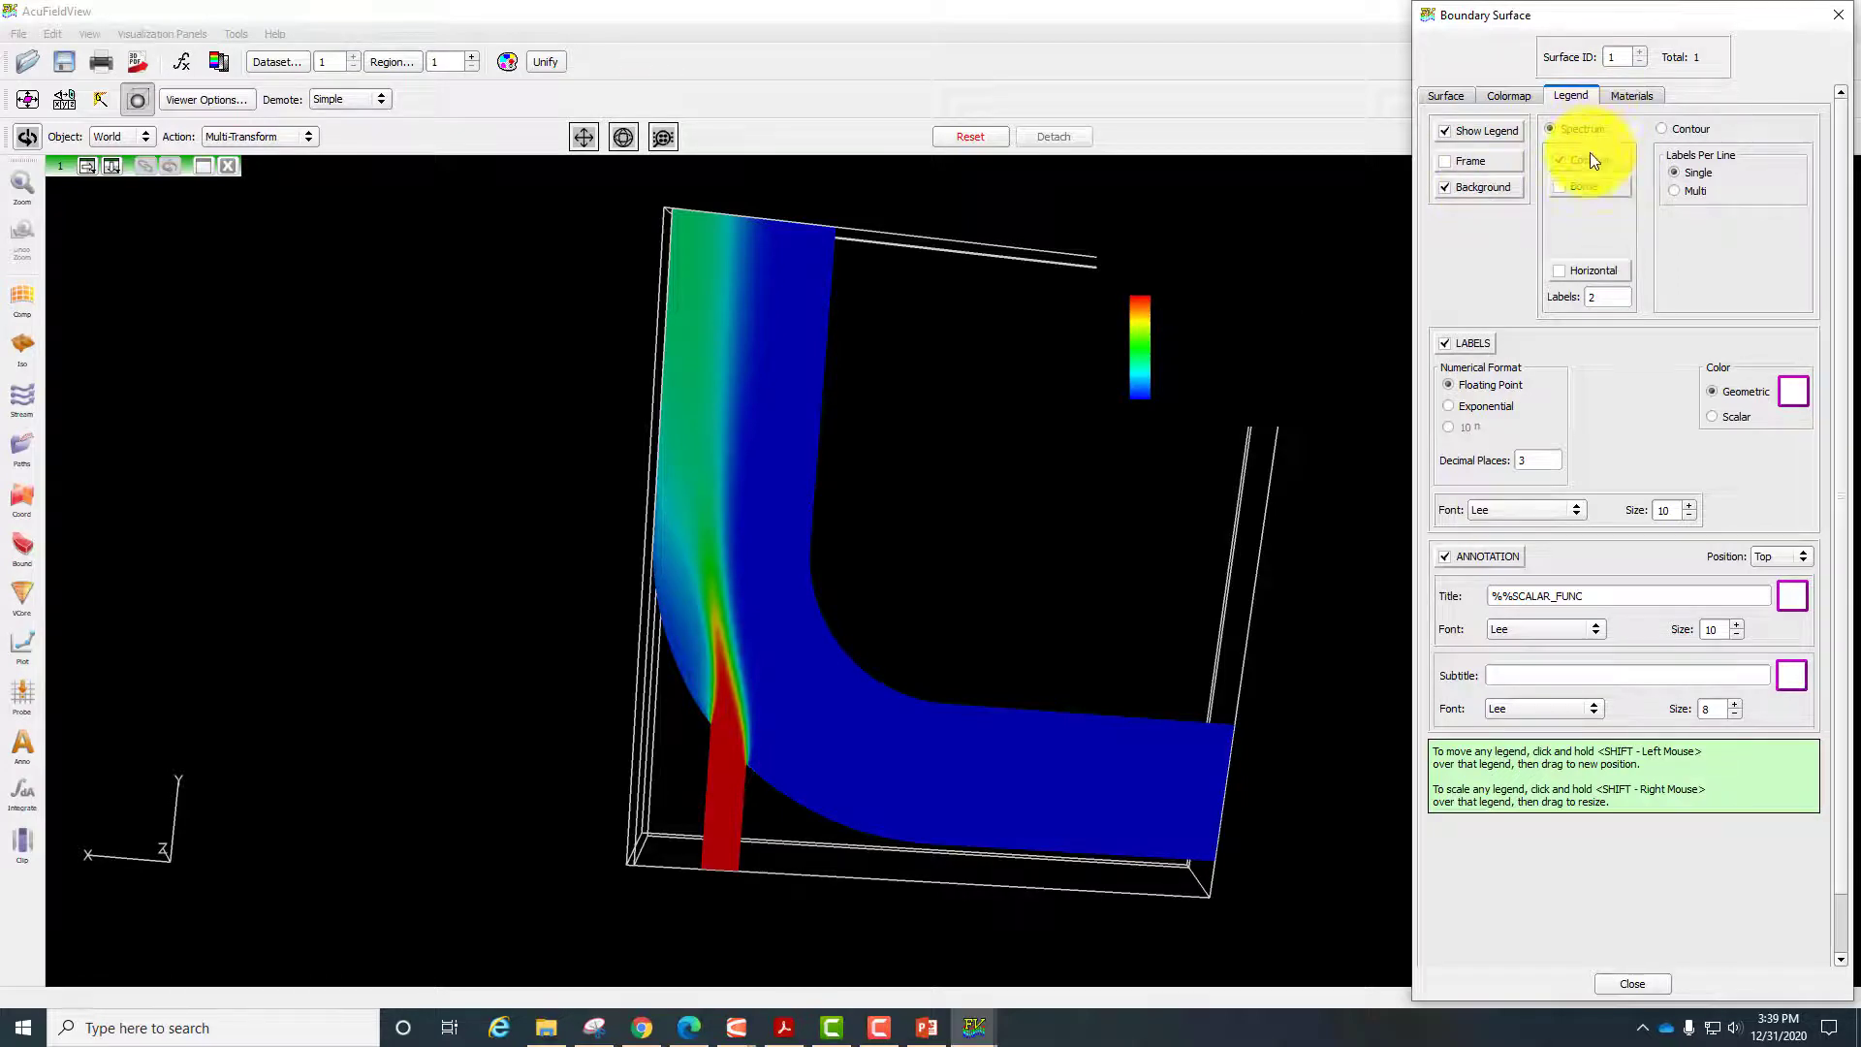
click(1794, 391)
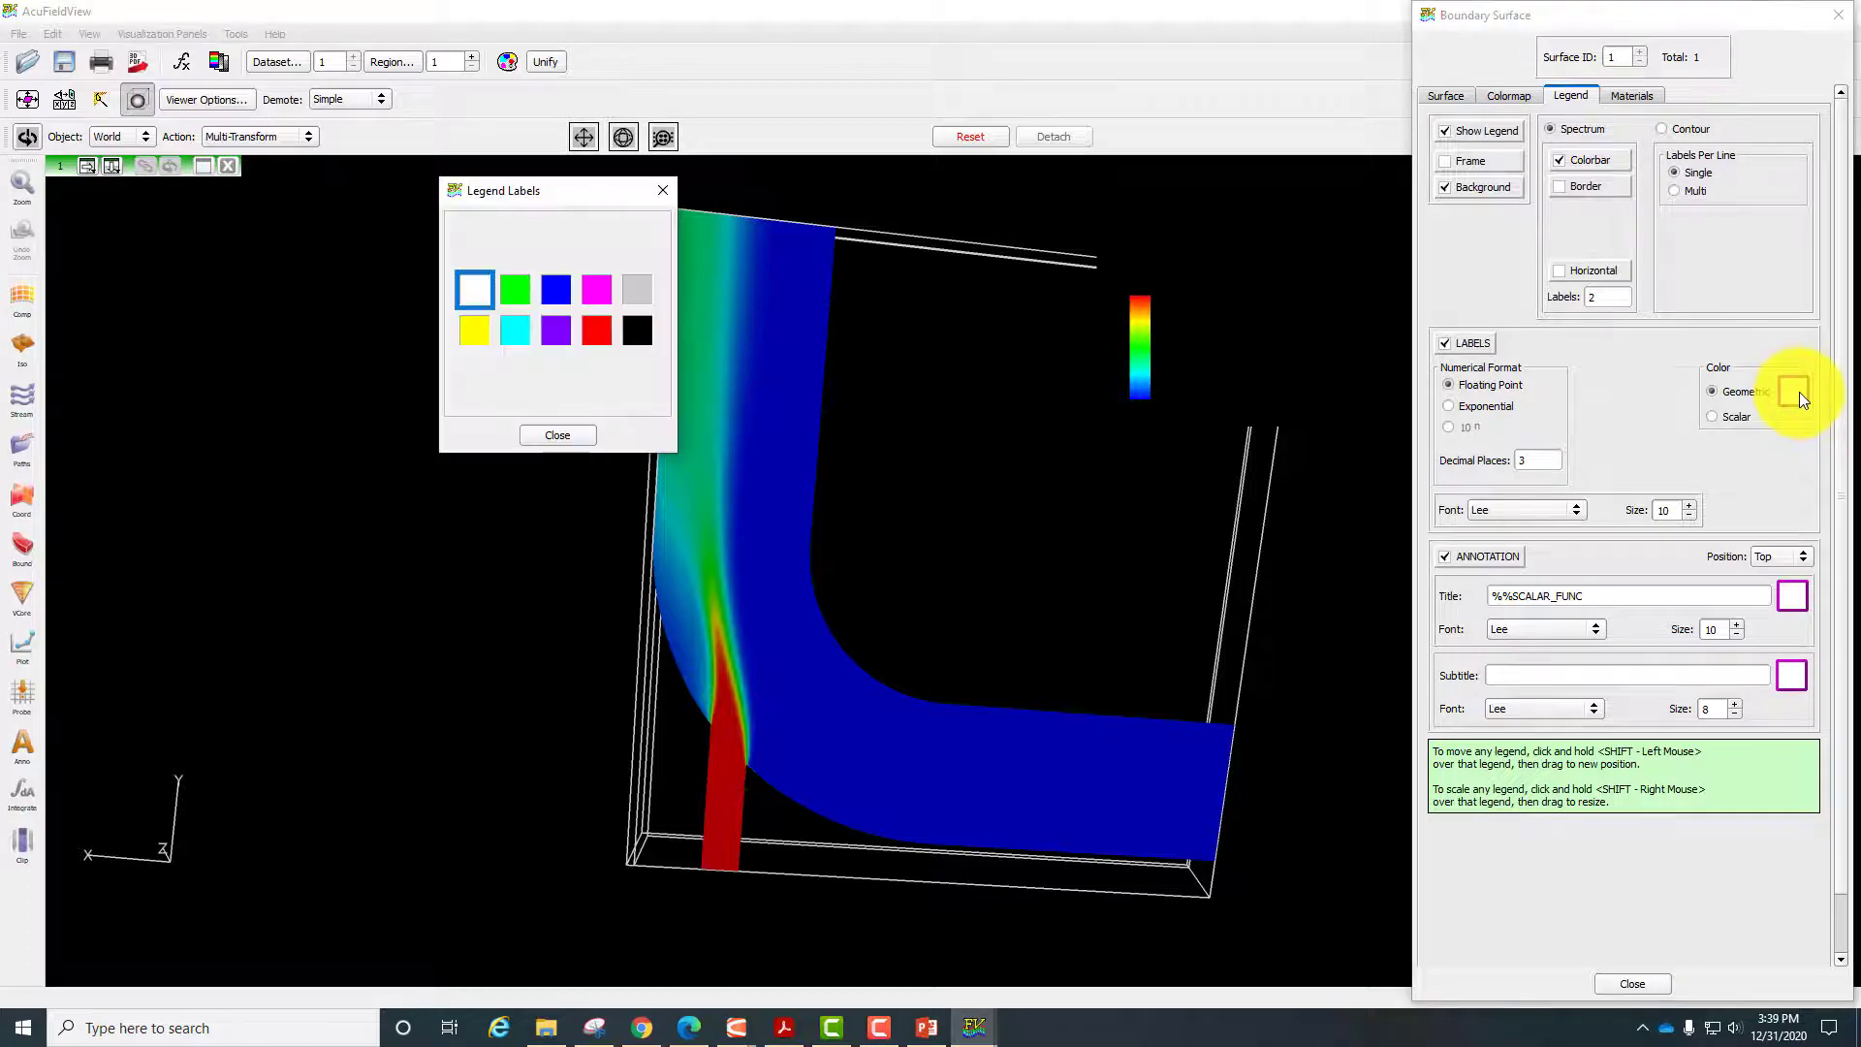
click(558, 435)
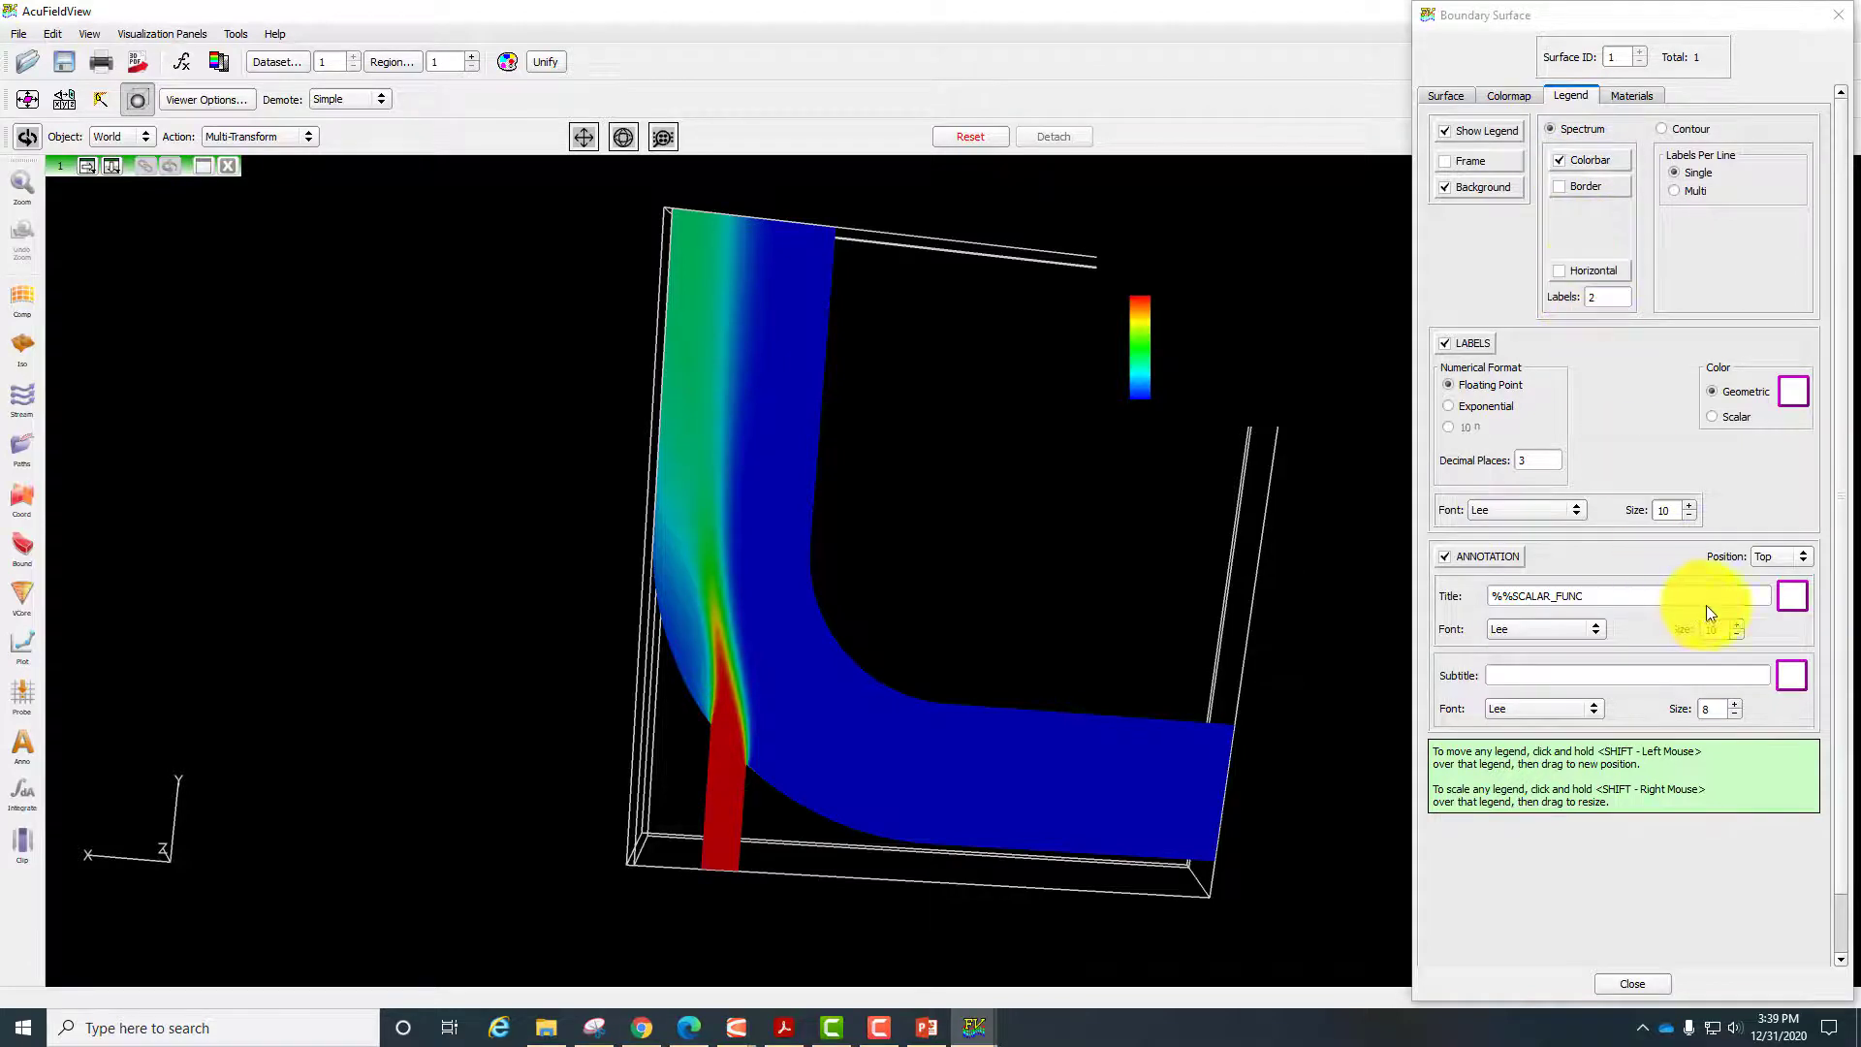
Move the temperature legend off the bounding box into the empty area beside the elbow's vertical leg.
click(1511, 96)
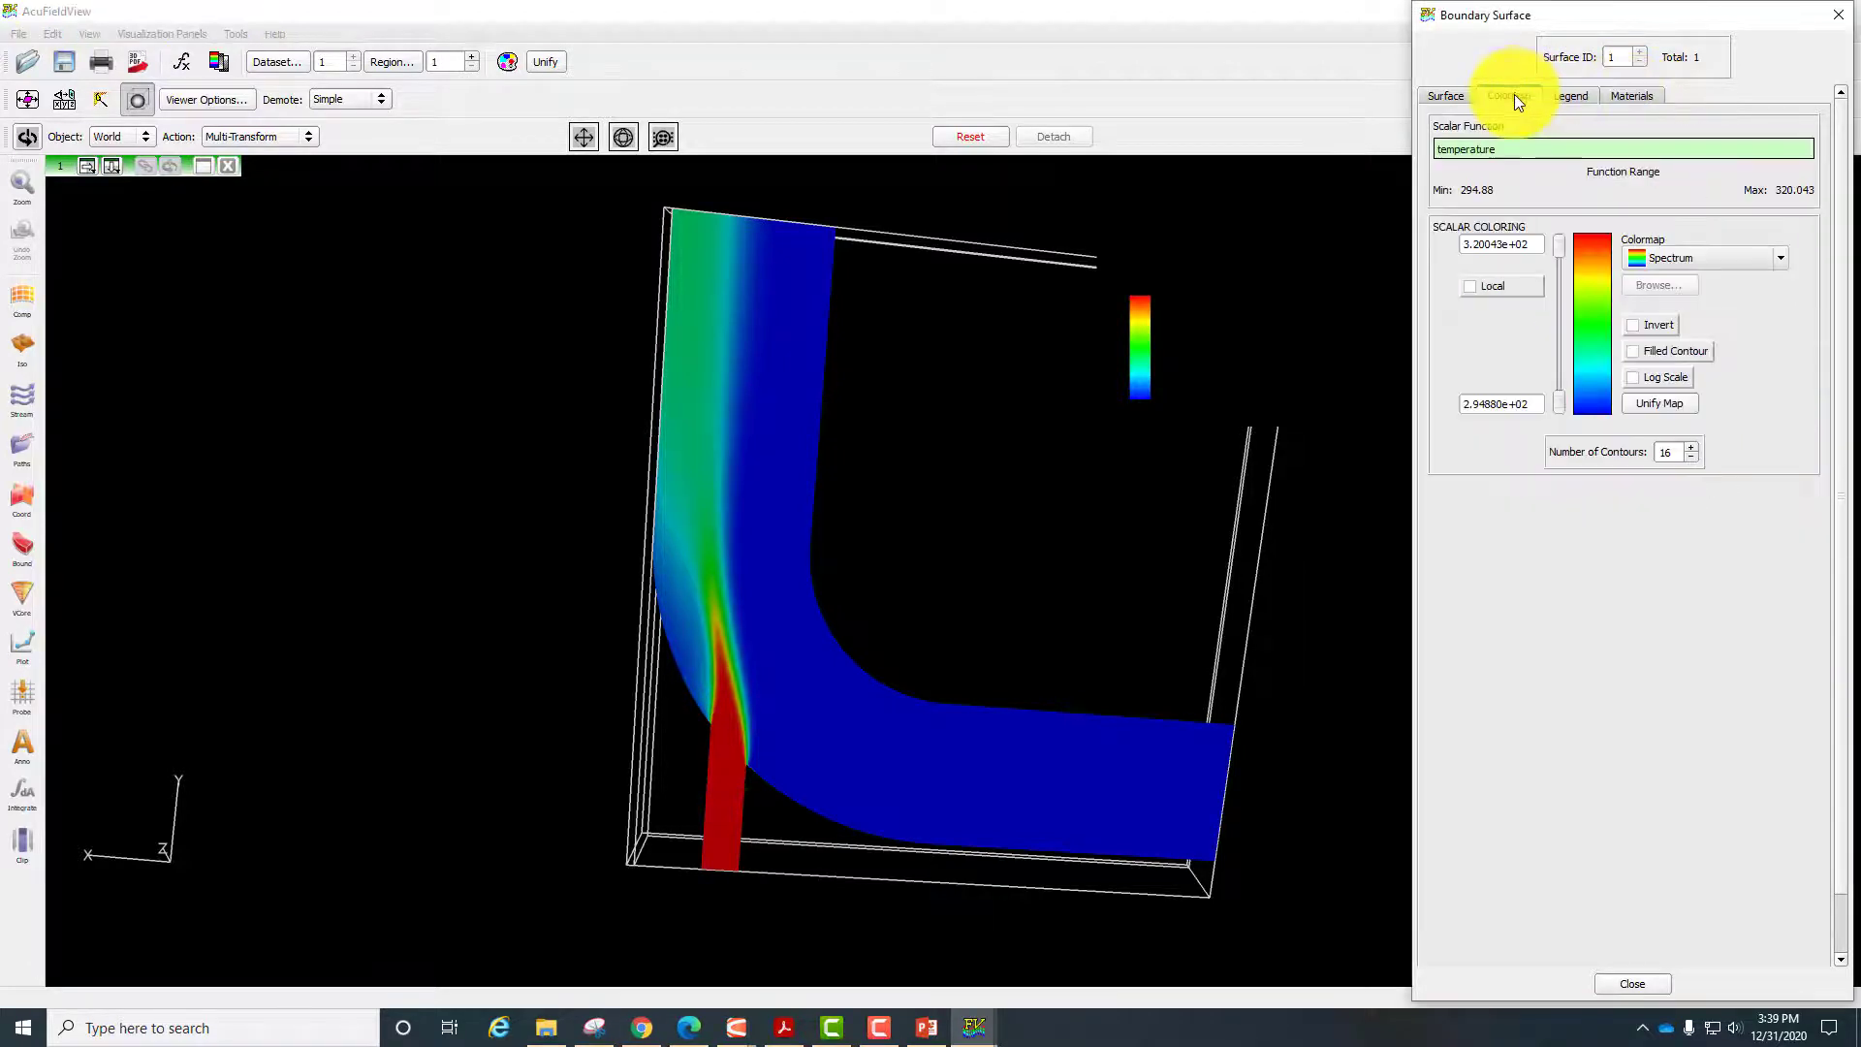
click(1631, 96)
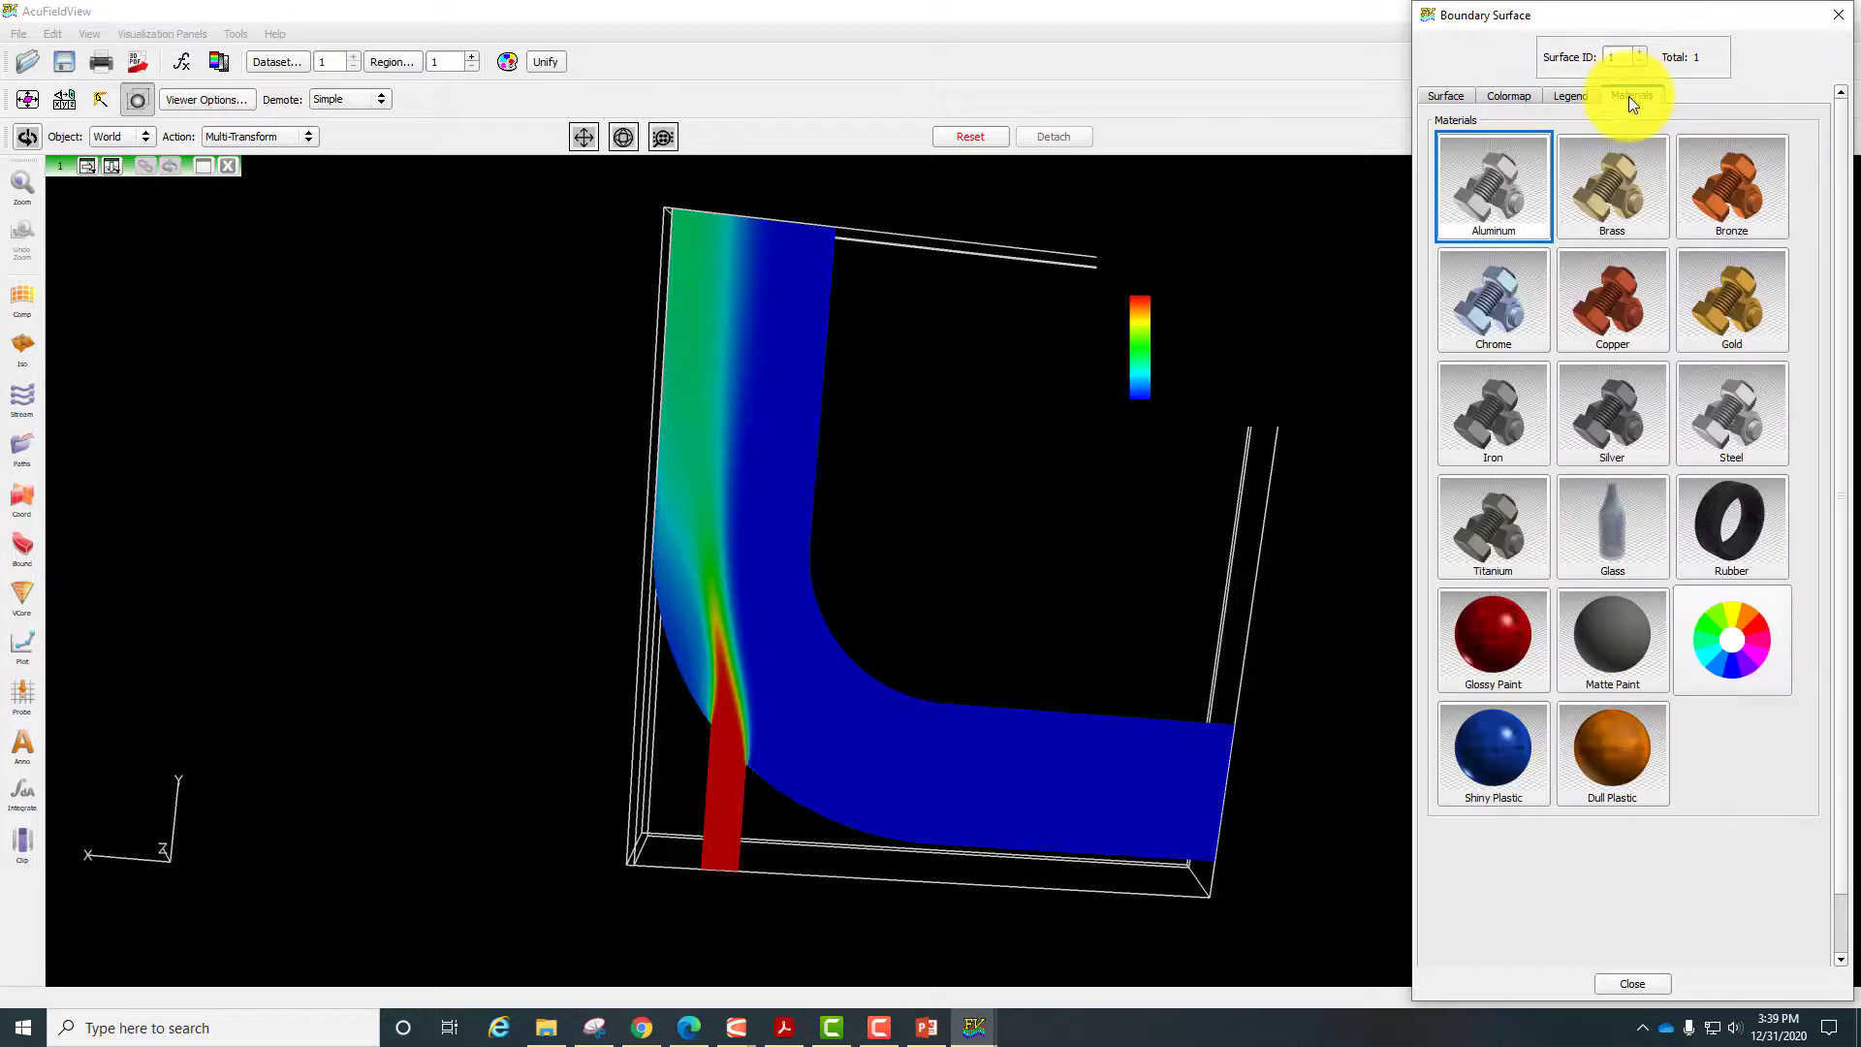
click(1580, 96)
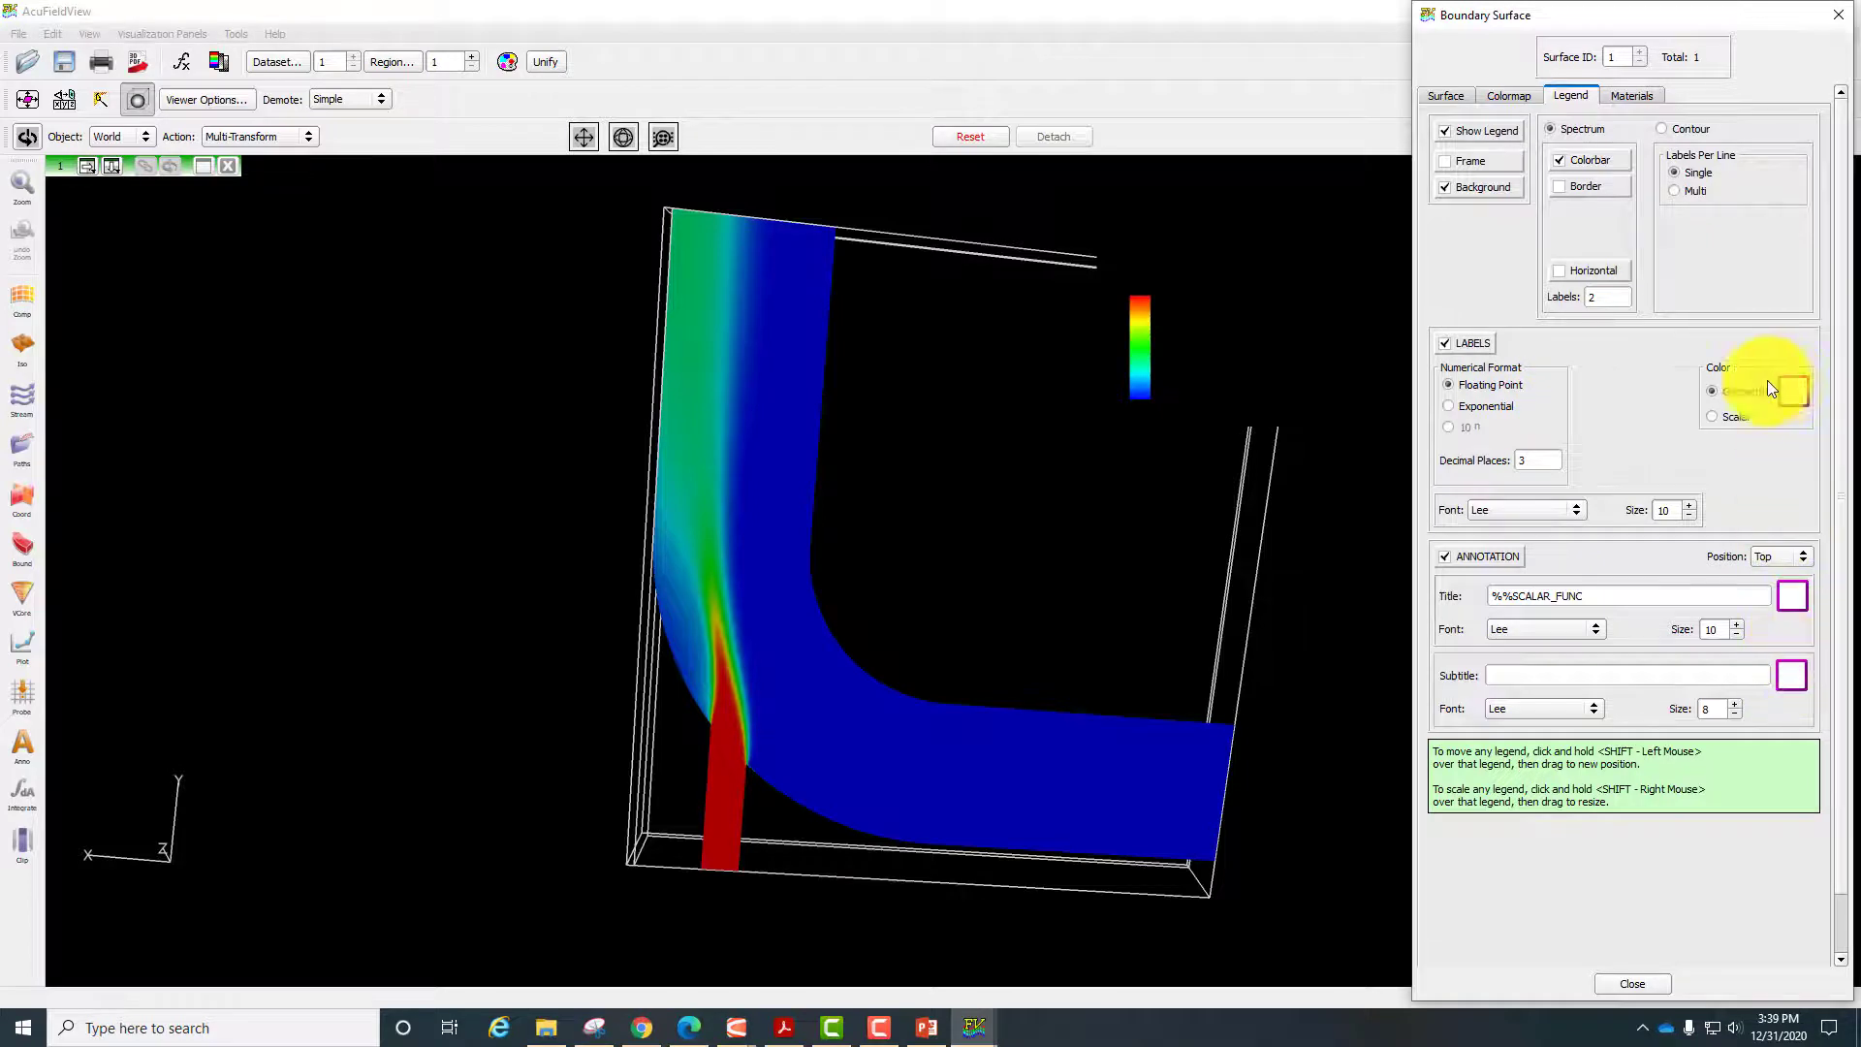
click(1168, 318)
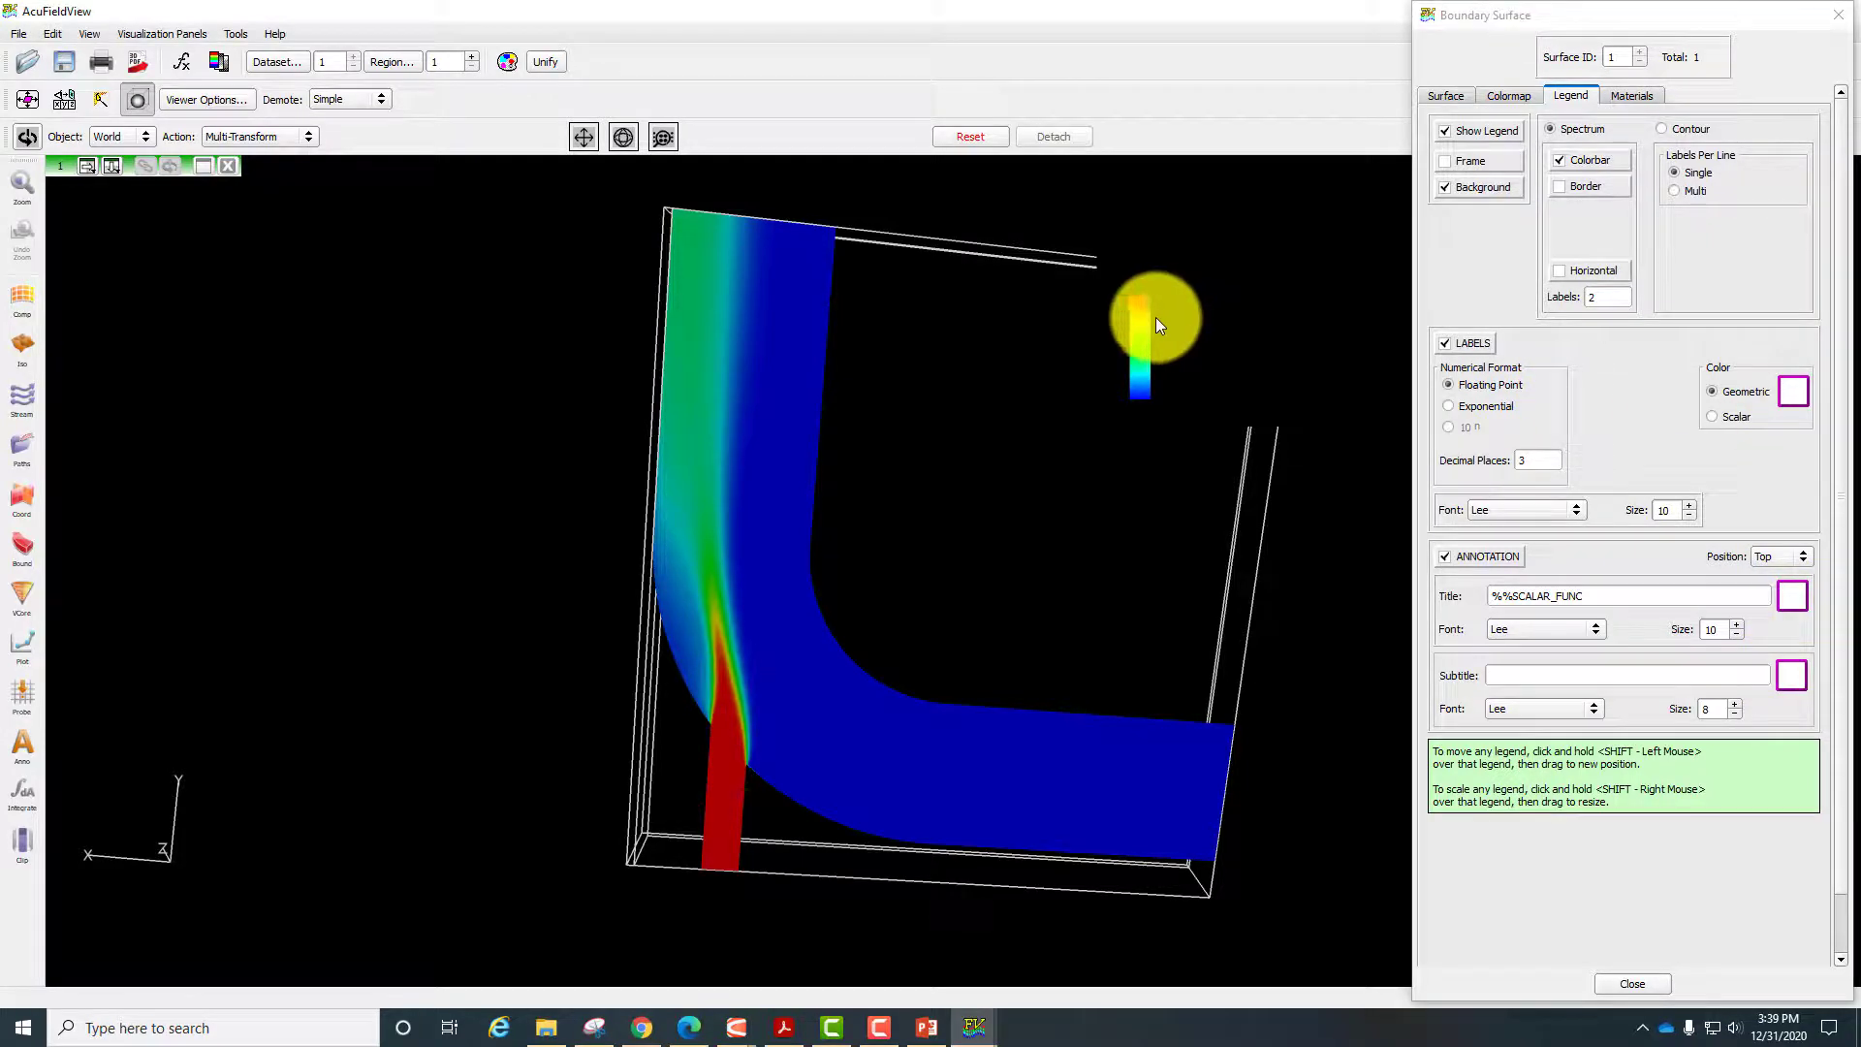
shift+drag(1147, 319, 450, 384)
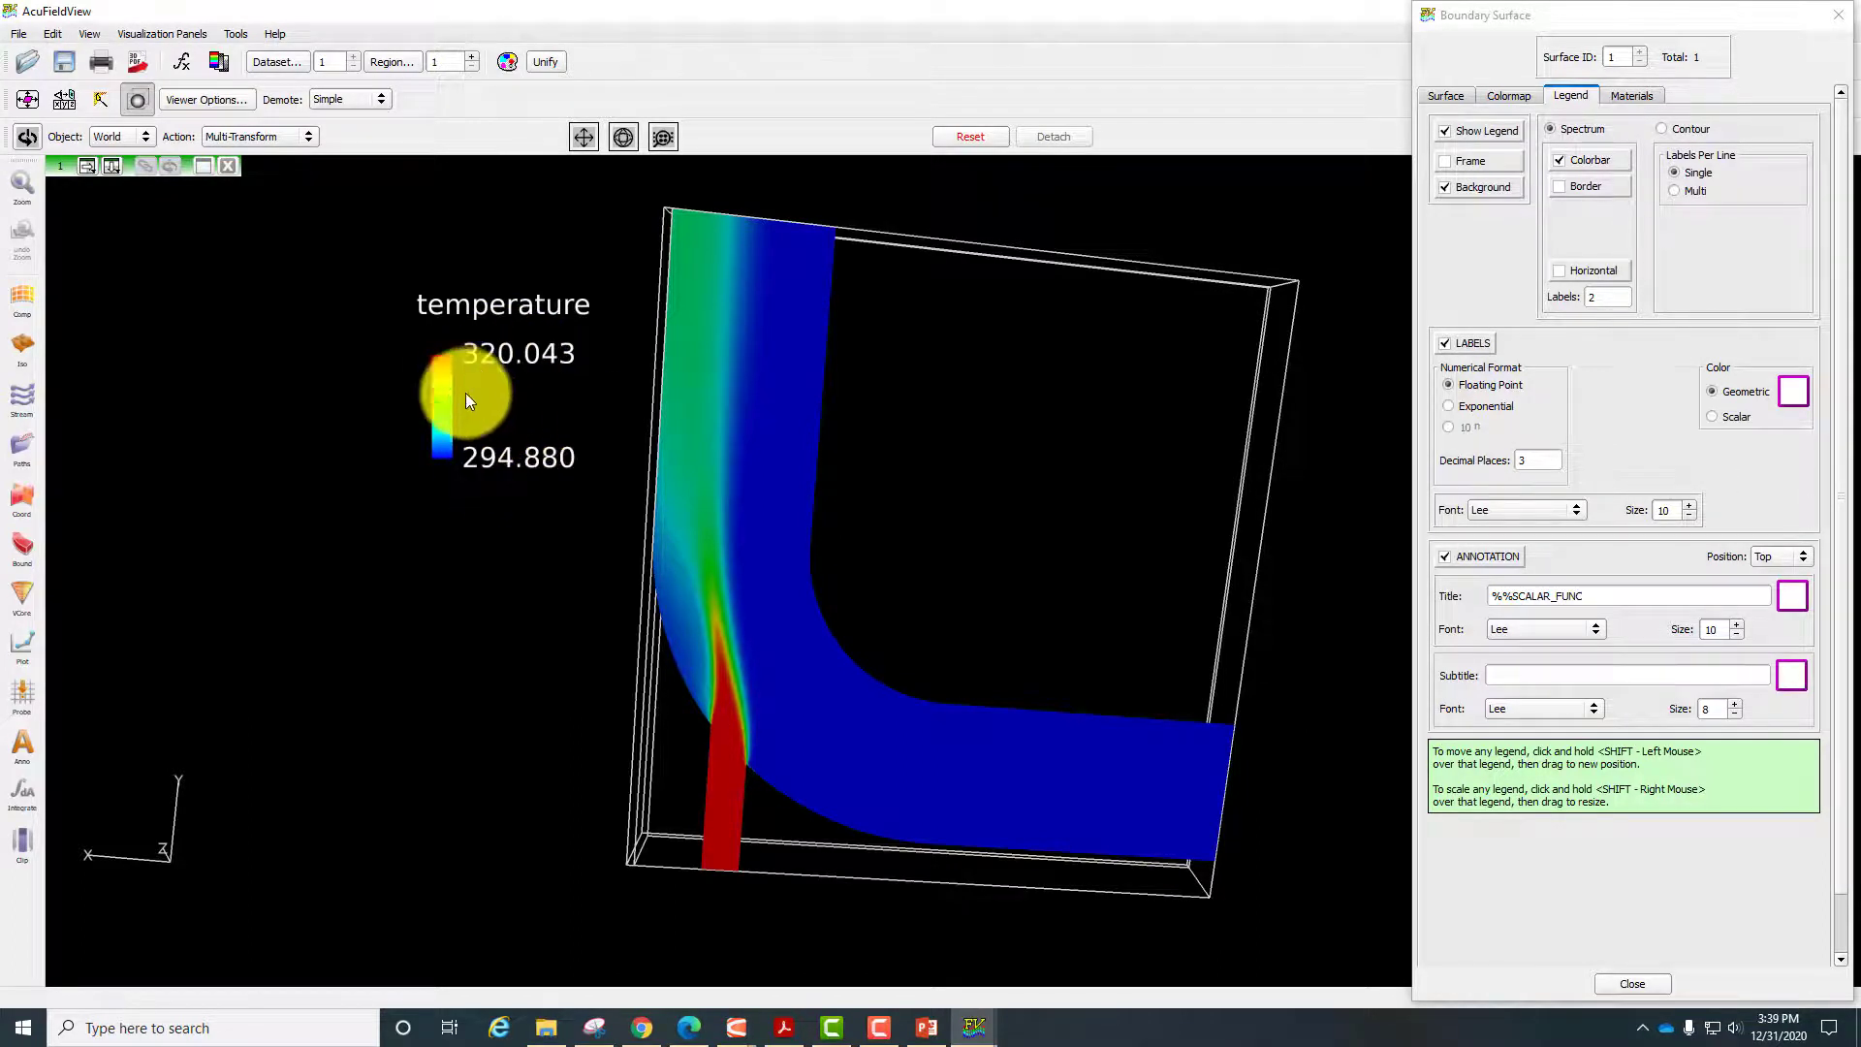
Examine the temperature distribution where the small inlet joins the elbow, close up and from an angle.
right_drag(979, 506, 797, 646)
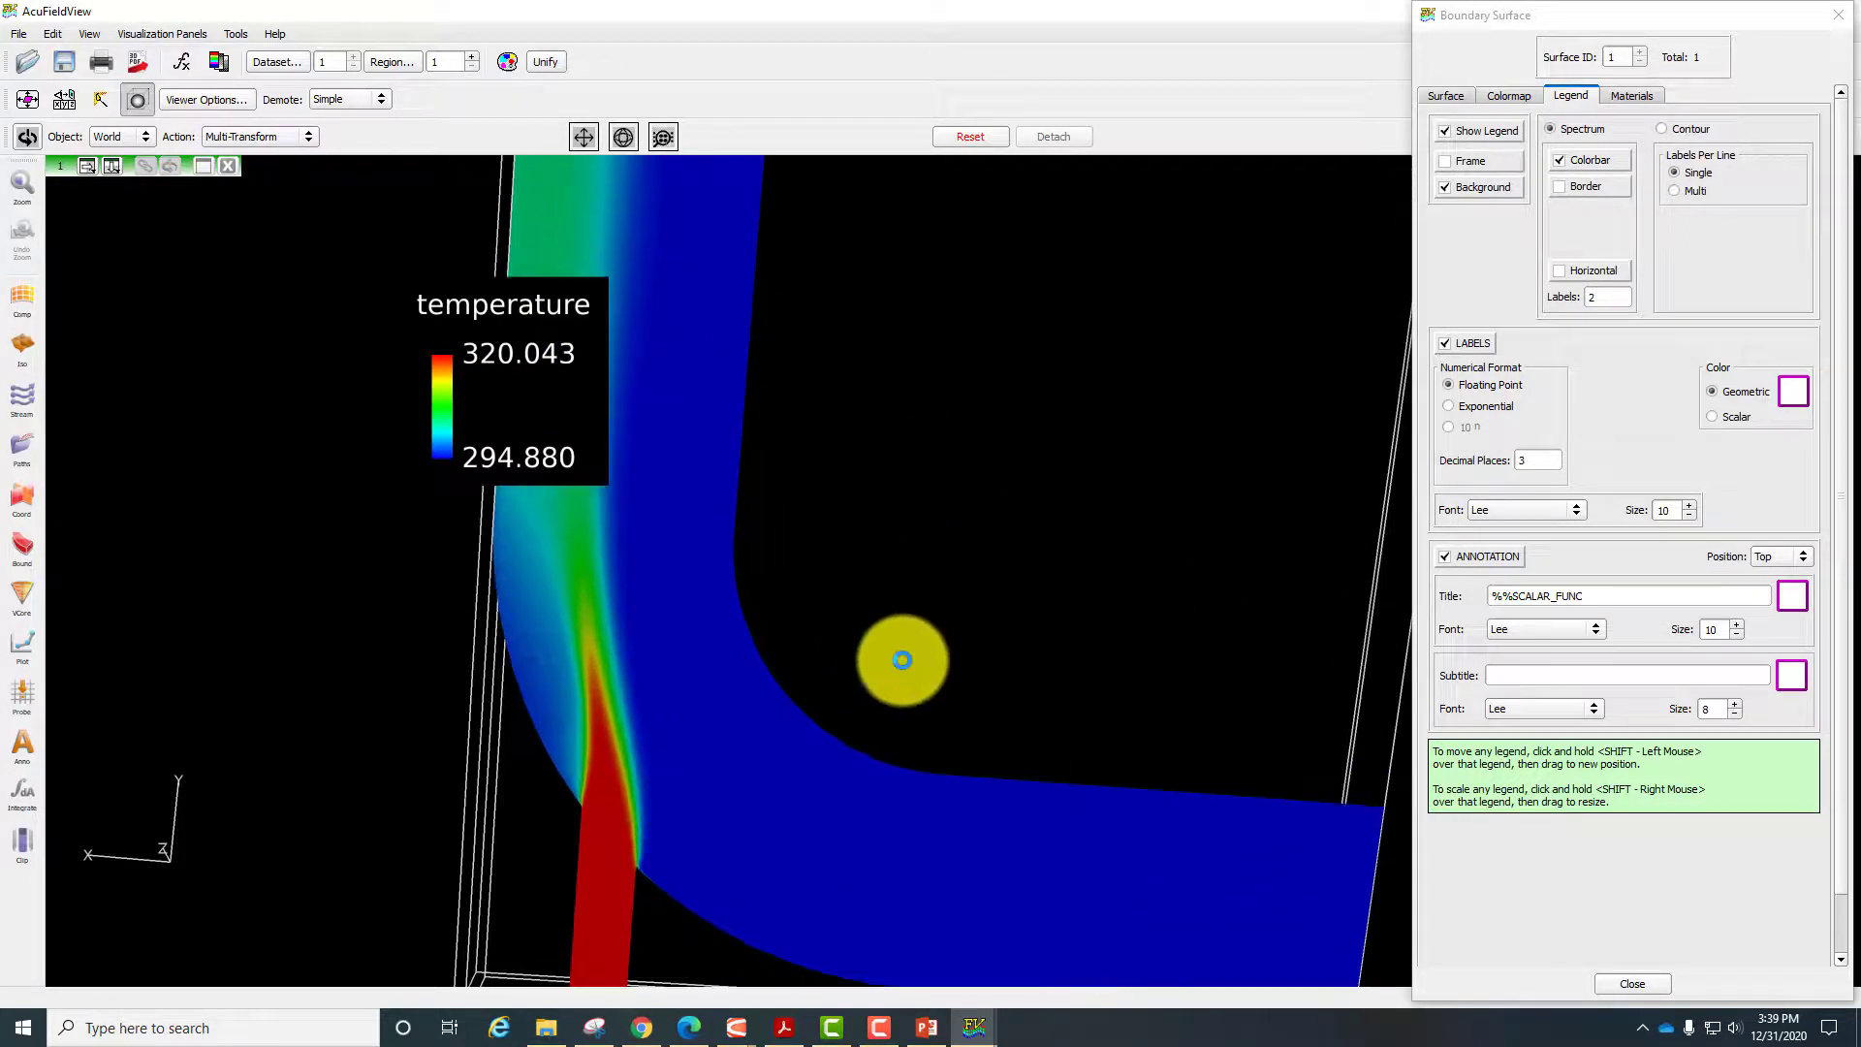
right_drag(946, 616, 933, 700)
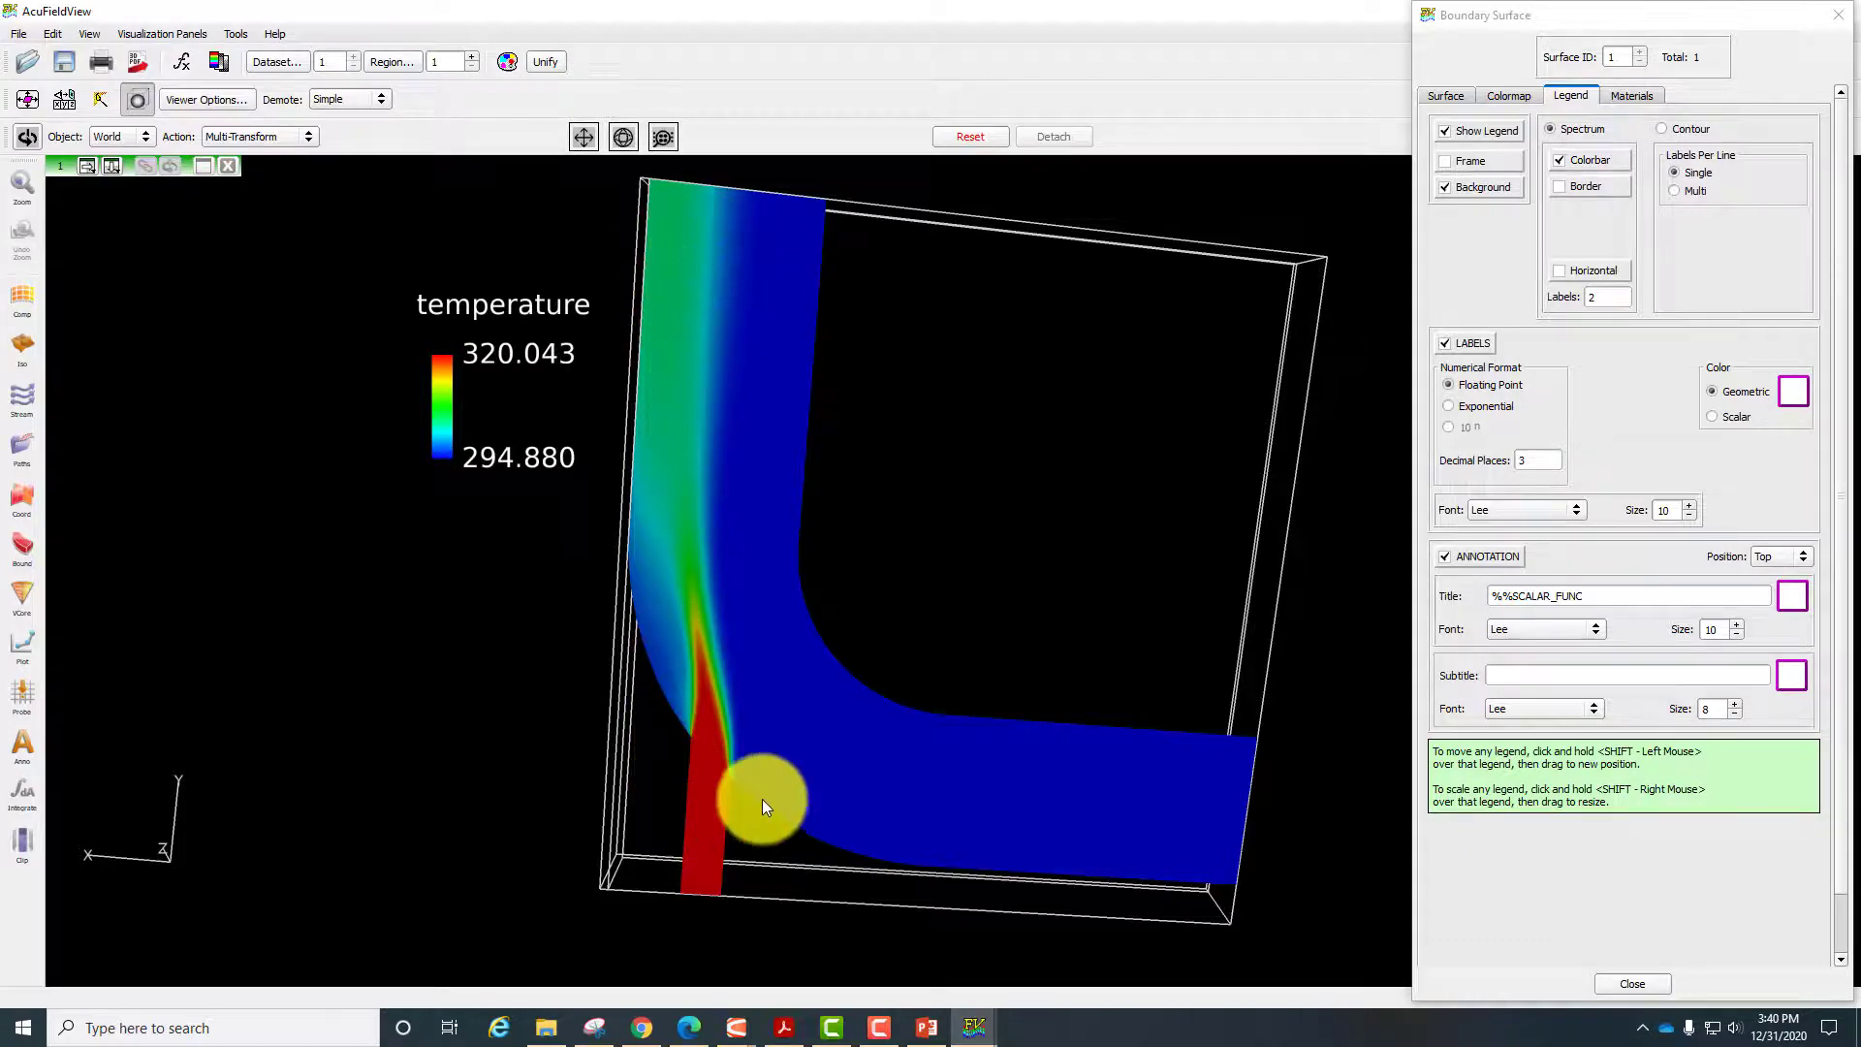
drag(504, 708, 1110, 729)
right_drag(1110, 729, 926, 707)
drag(926, 708, 768, 683)
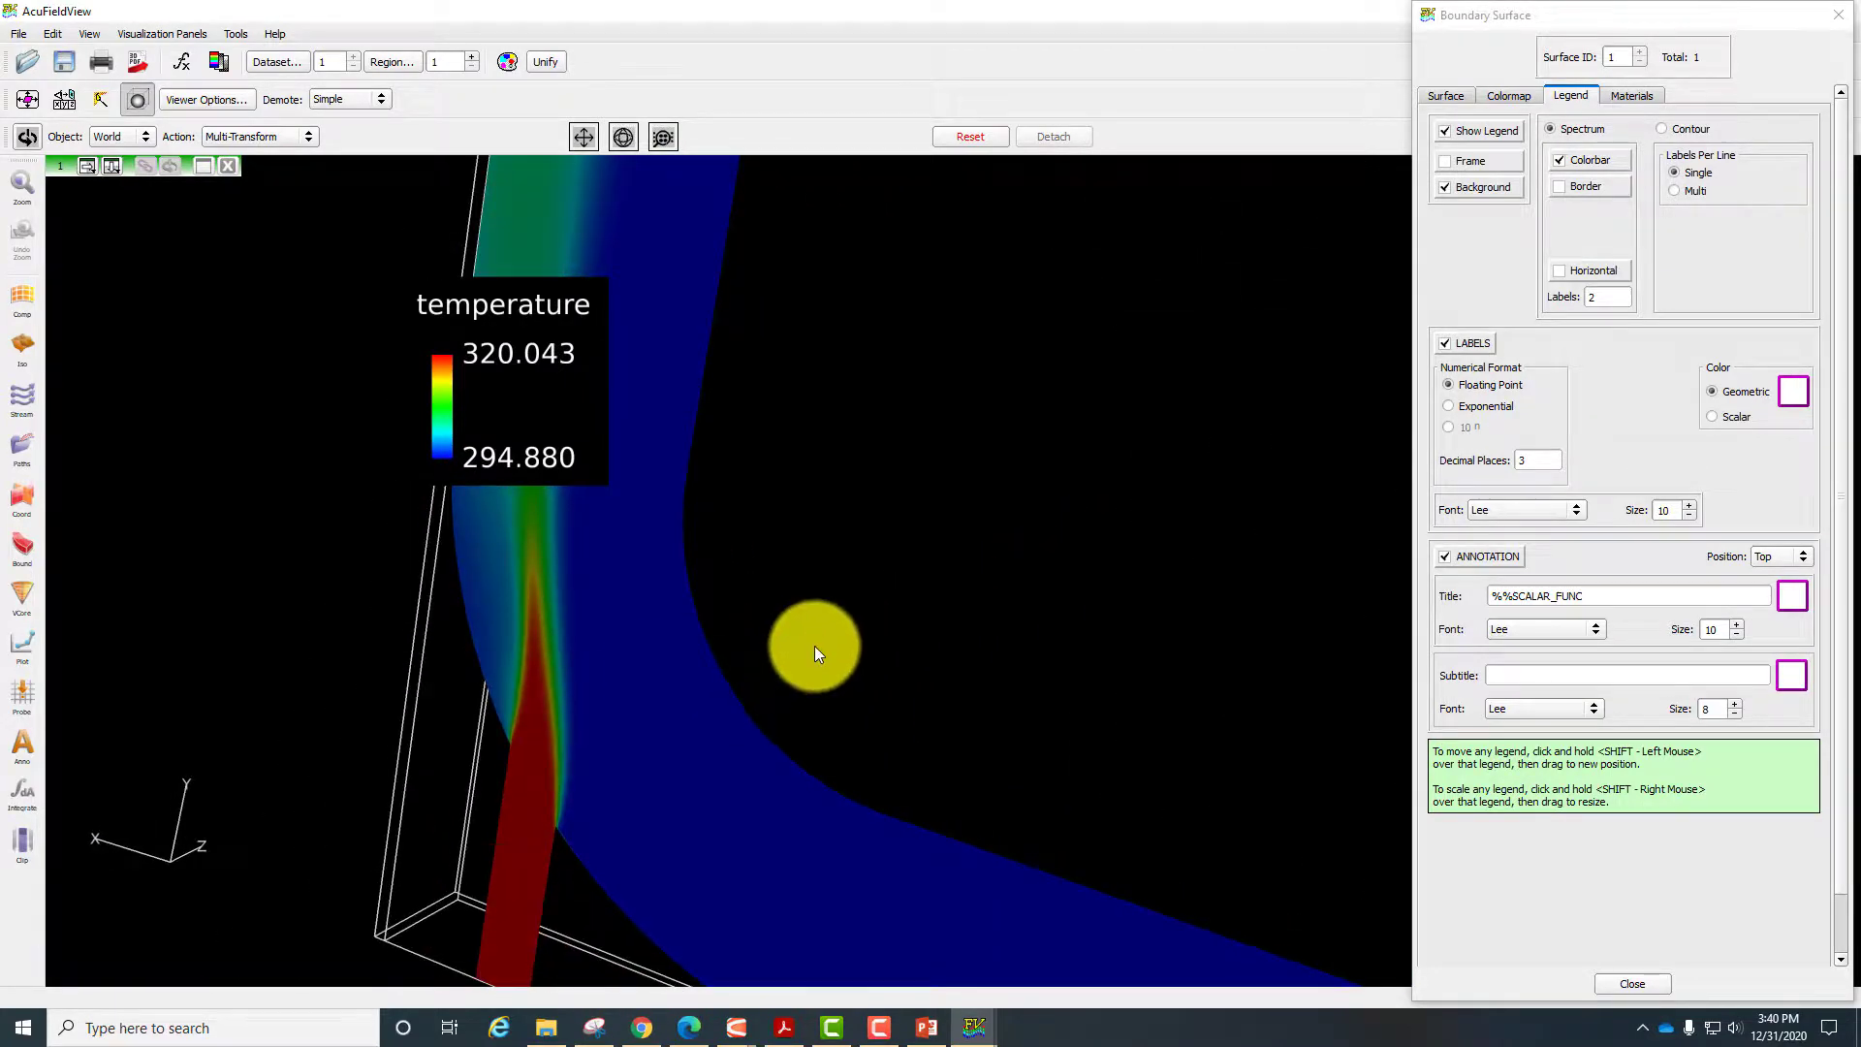
right_drag(835, 648, 797, 768)
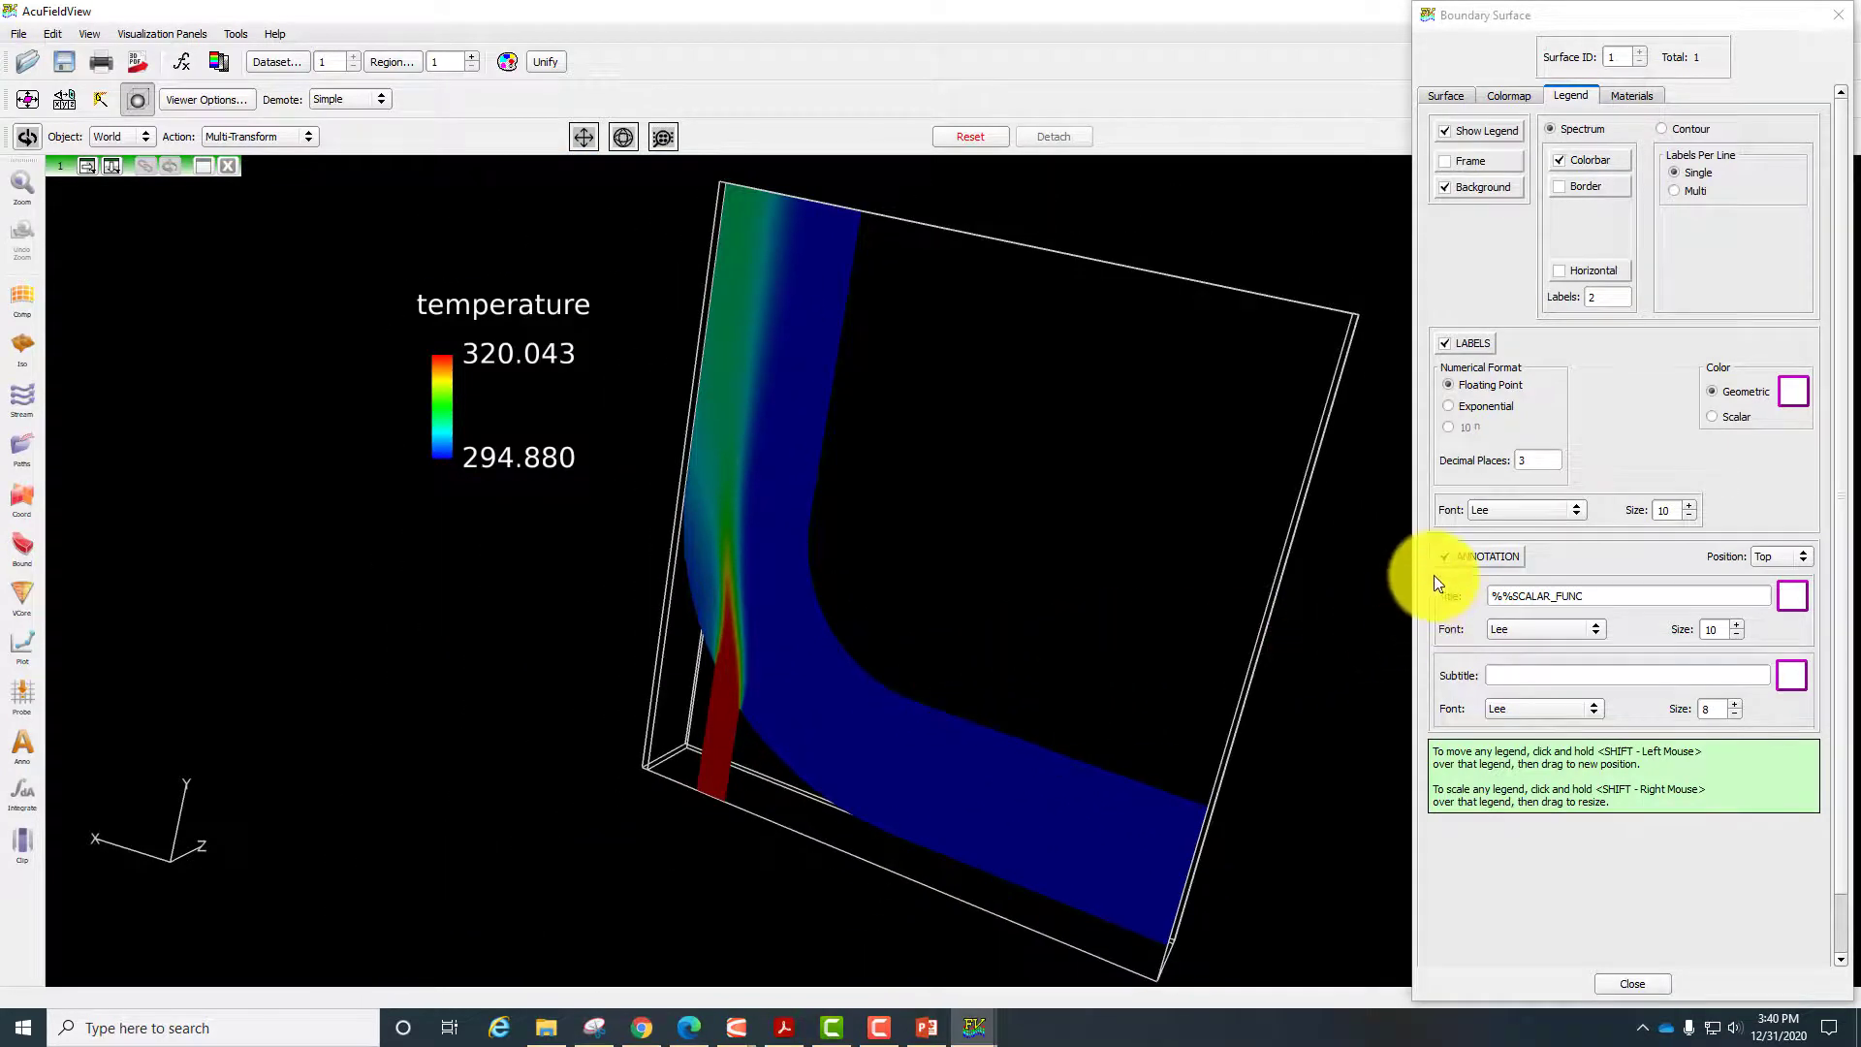
Hide the first boundary surface and create a second one showing the Symmetry 1 output with its temperature legend.
click(1446, 95)
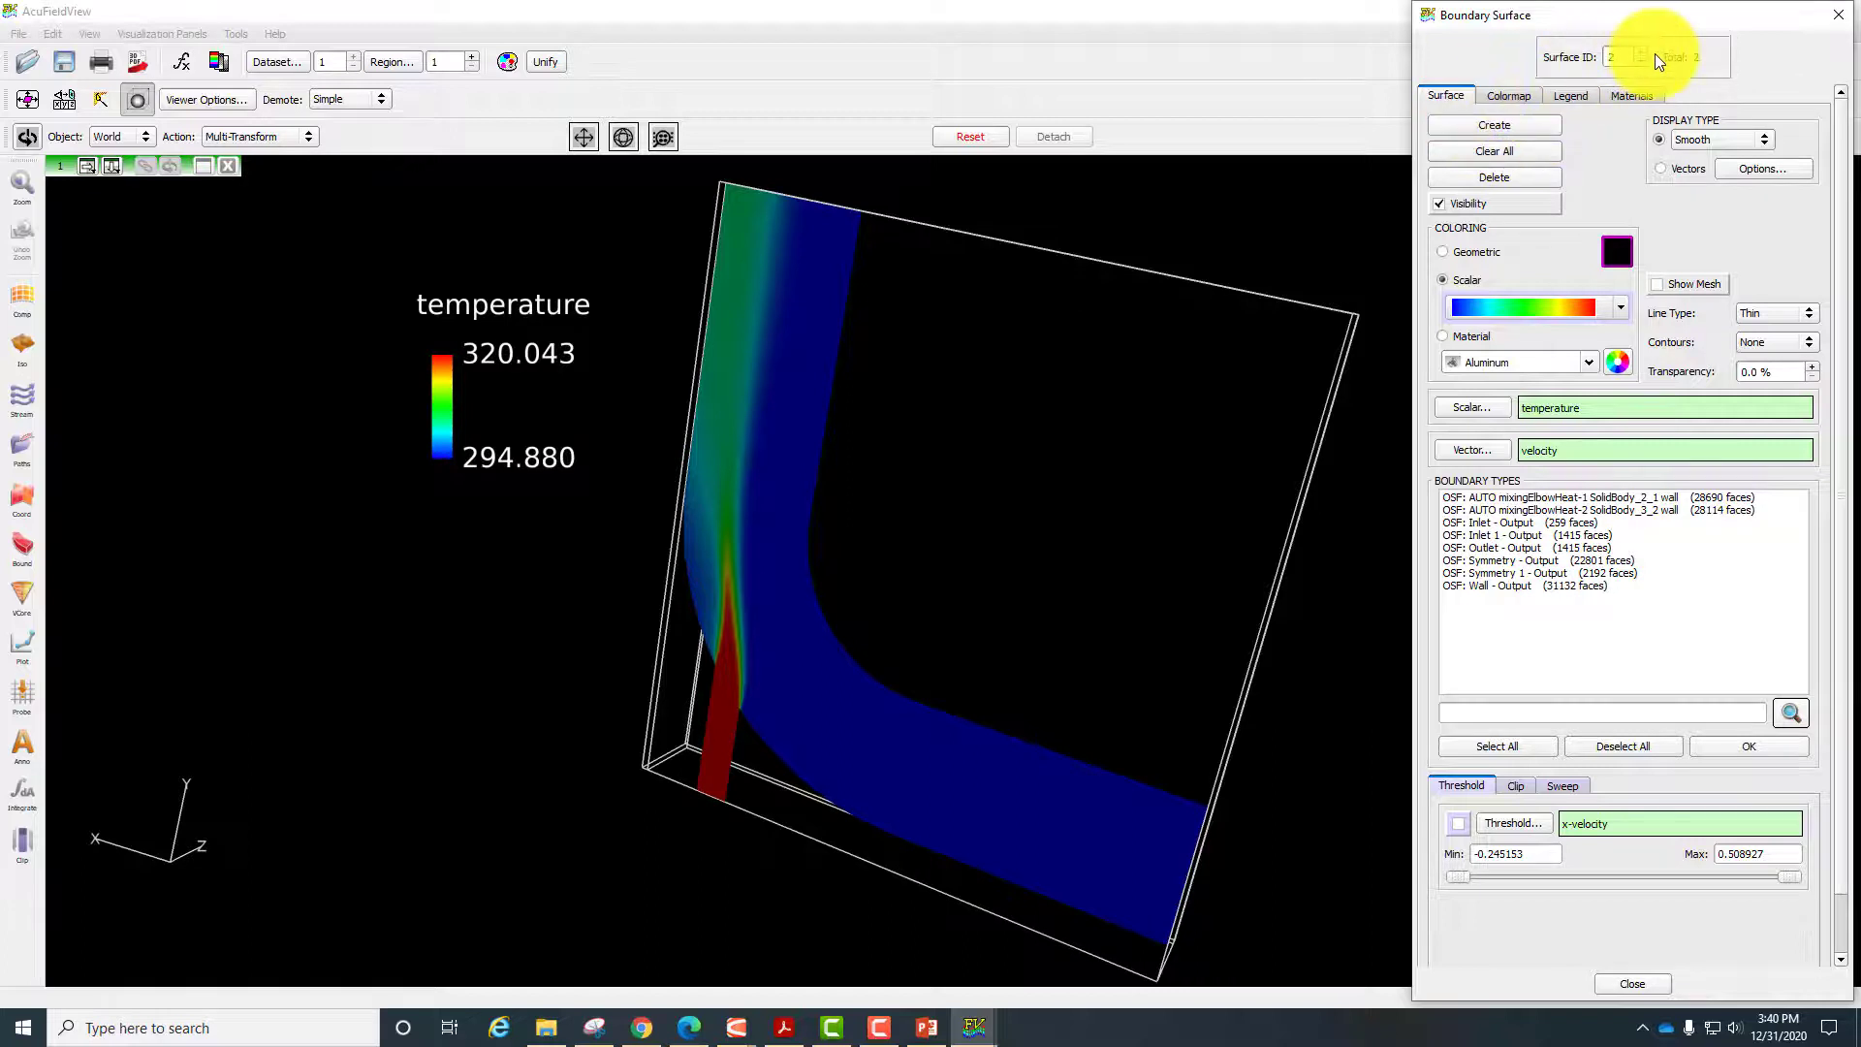
click(1493, 177)
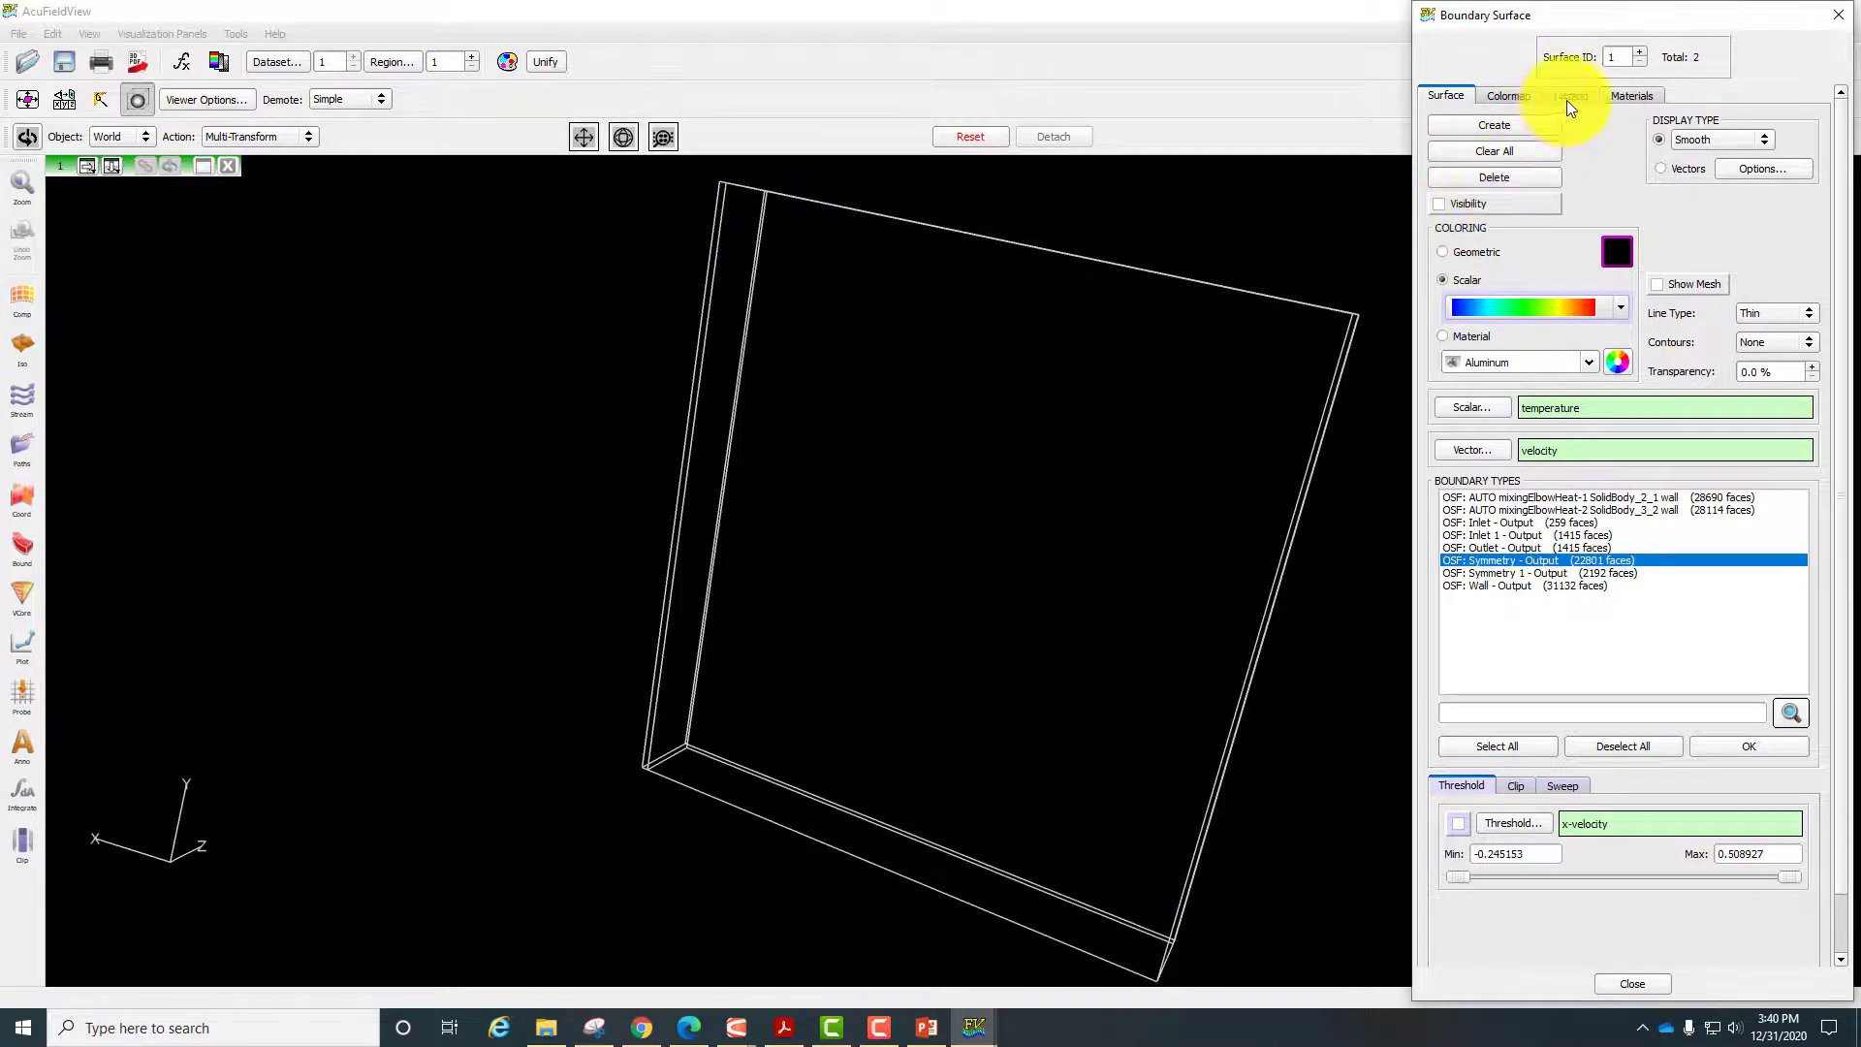
click(1638, 53)
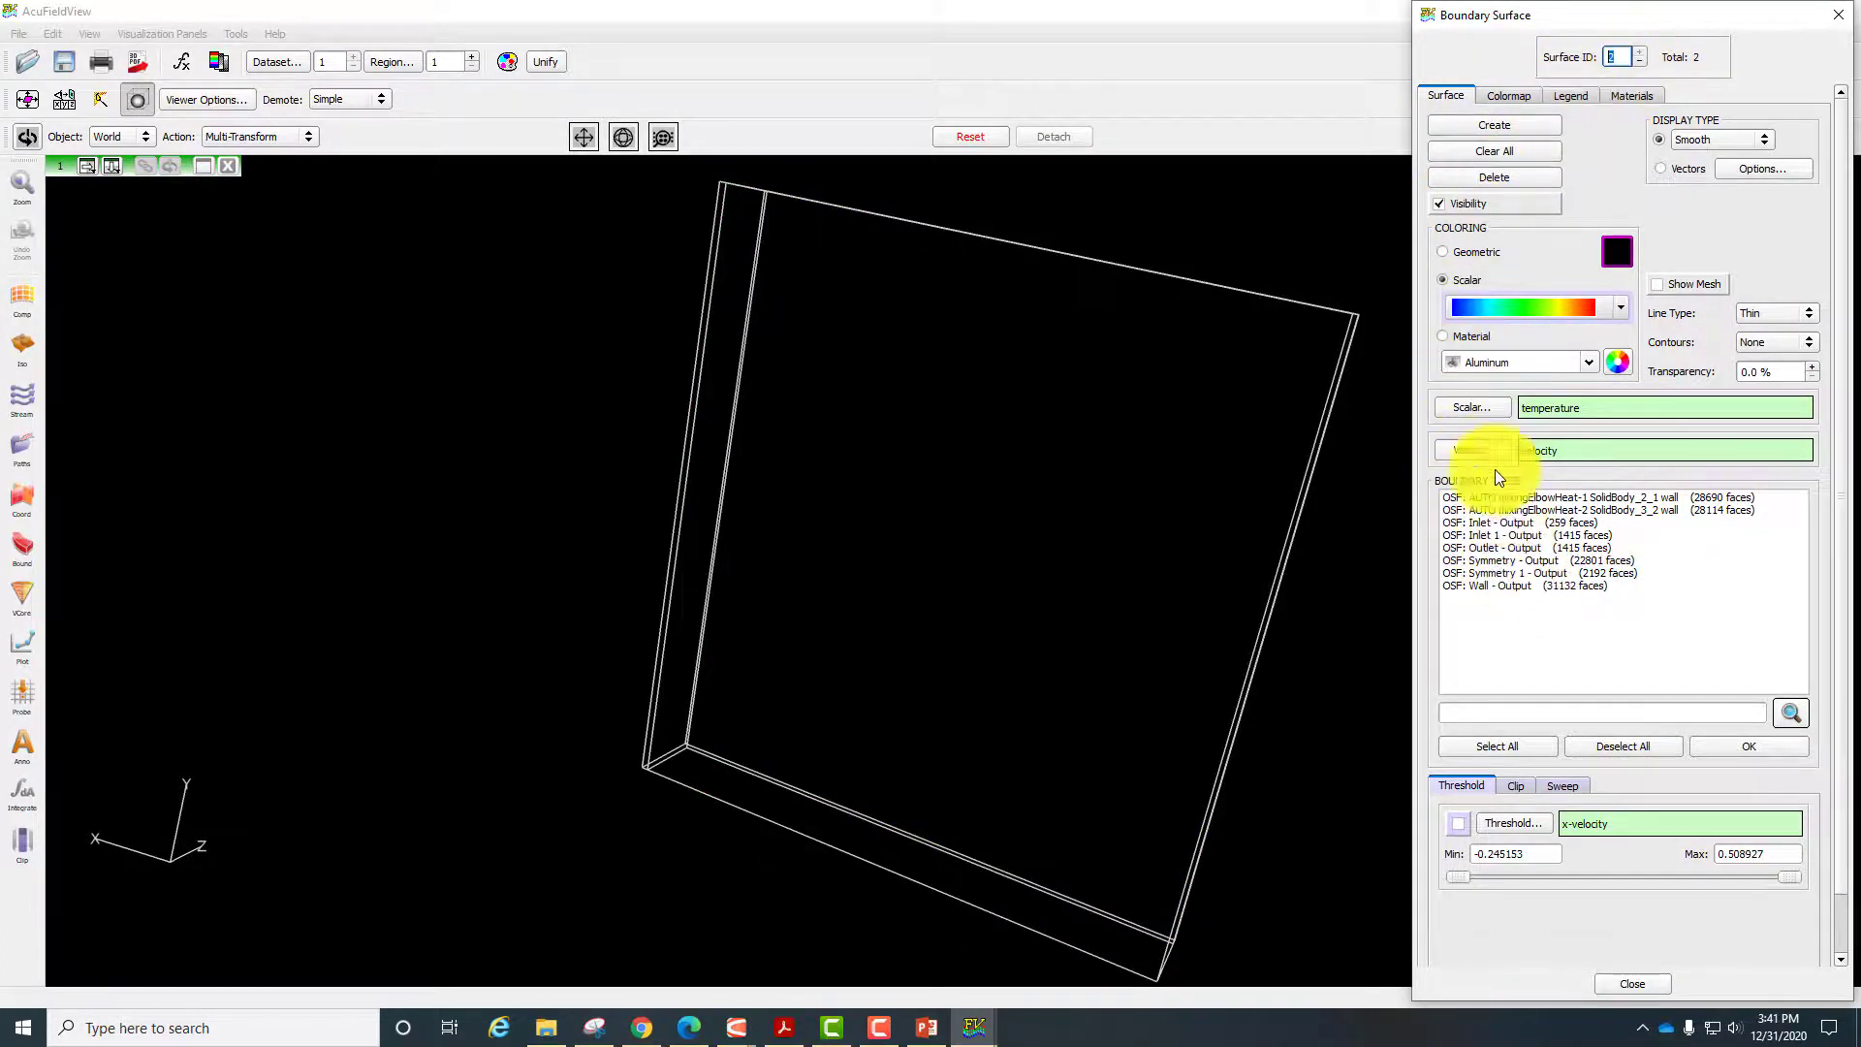
click(1536, 574)
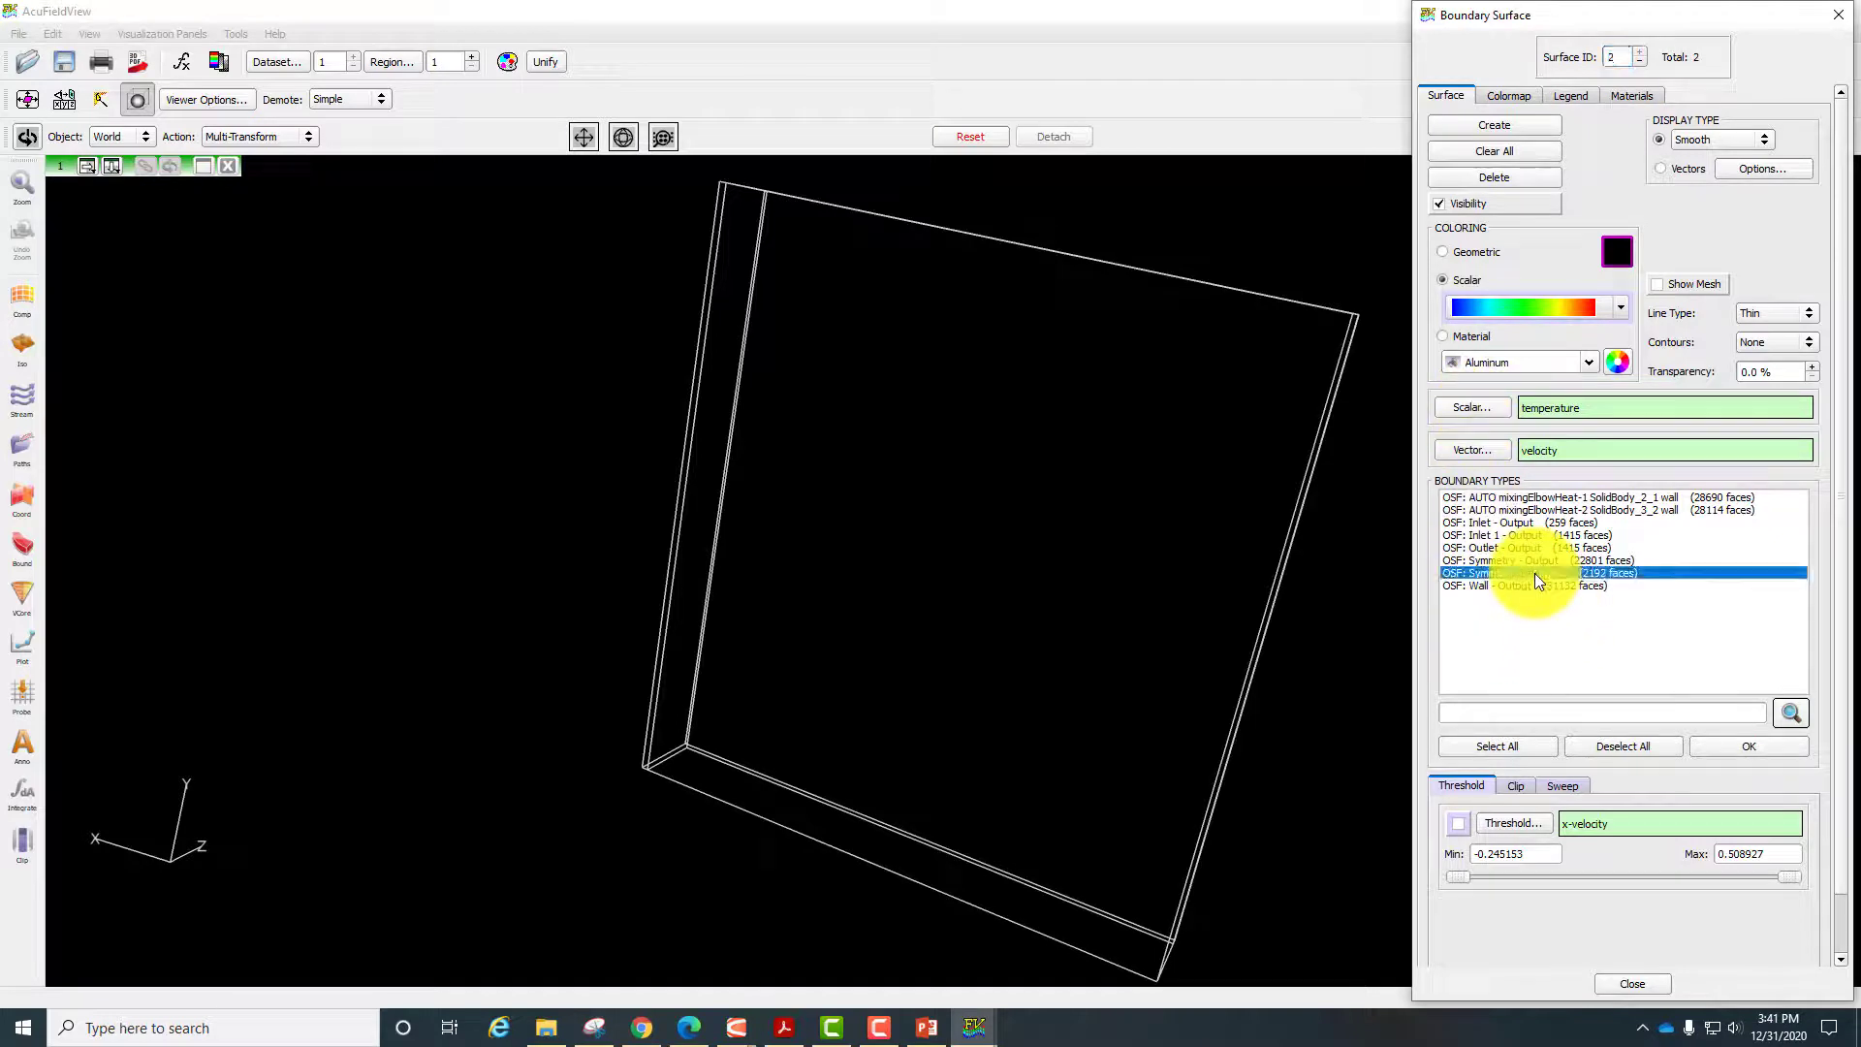
click(1712, 744)
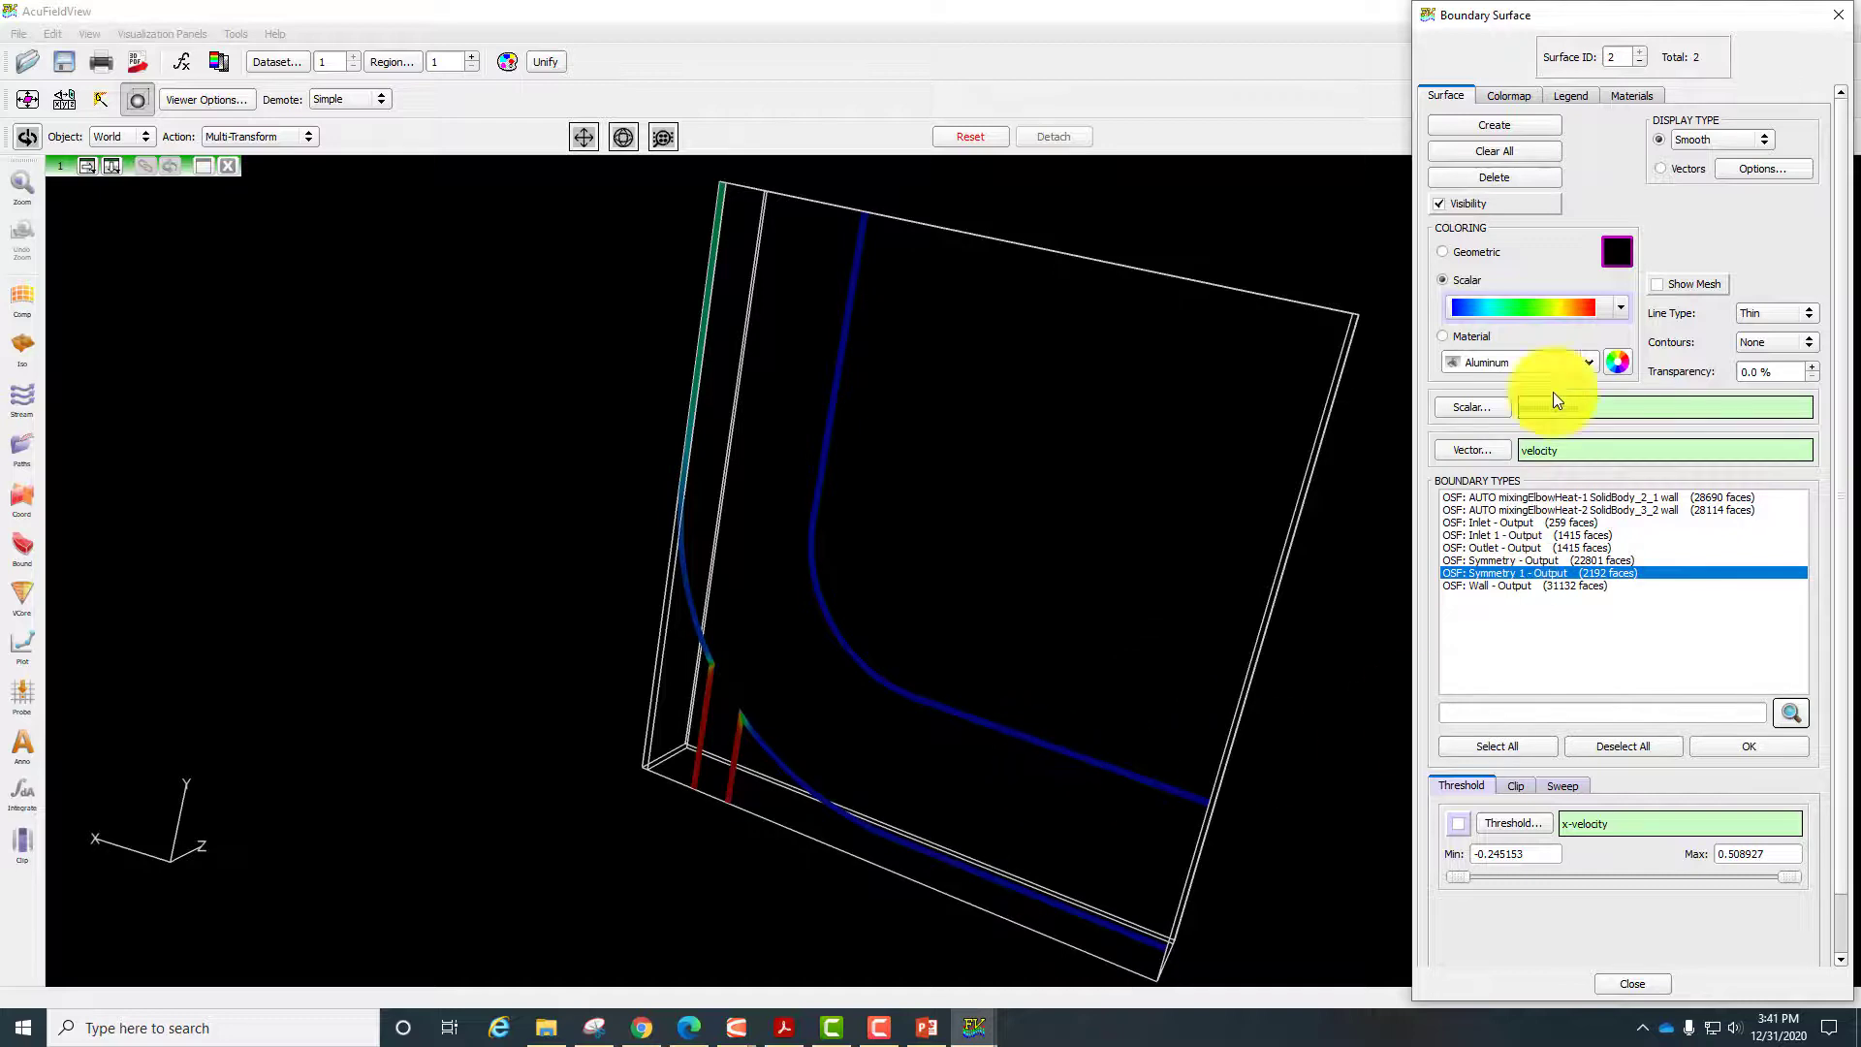
click(1571, 96)
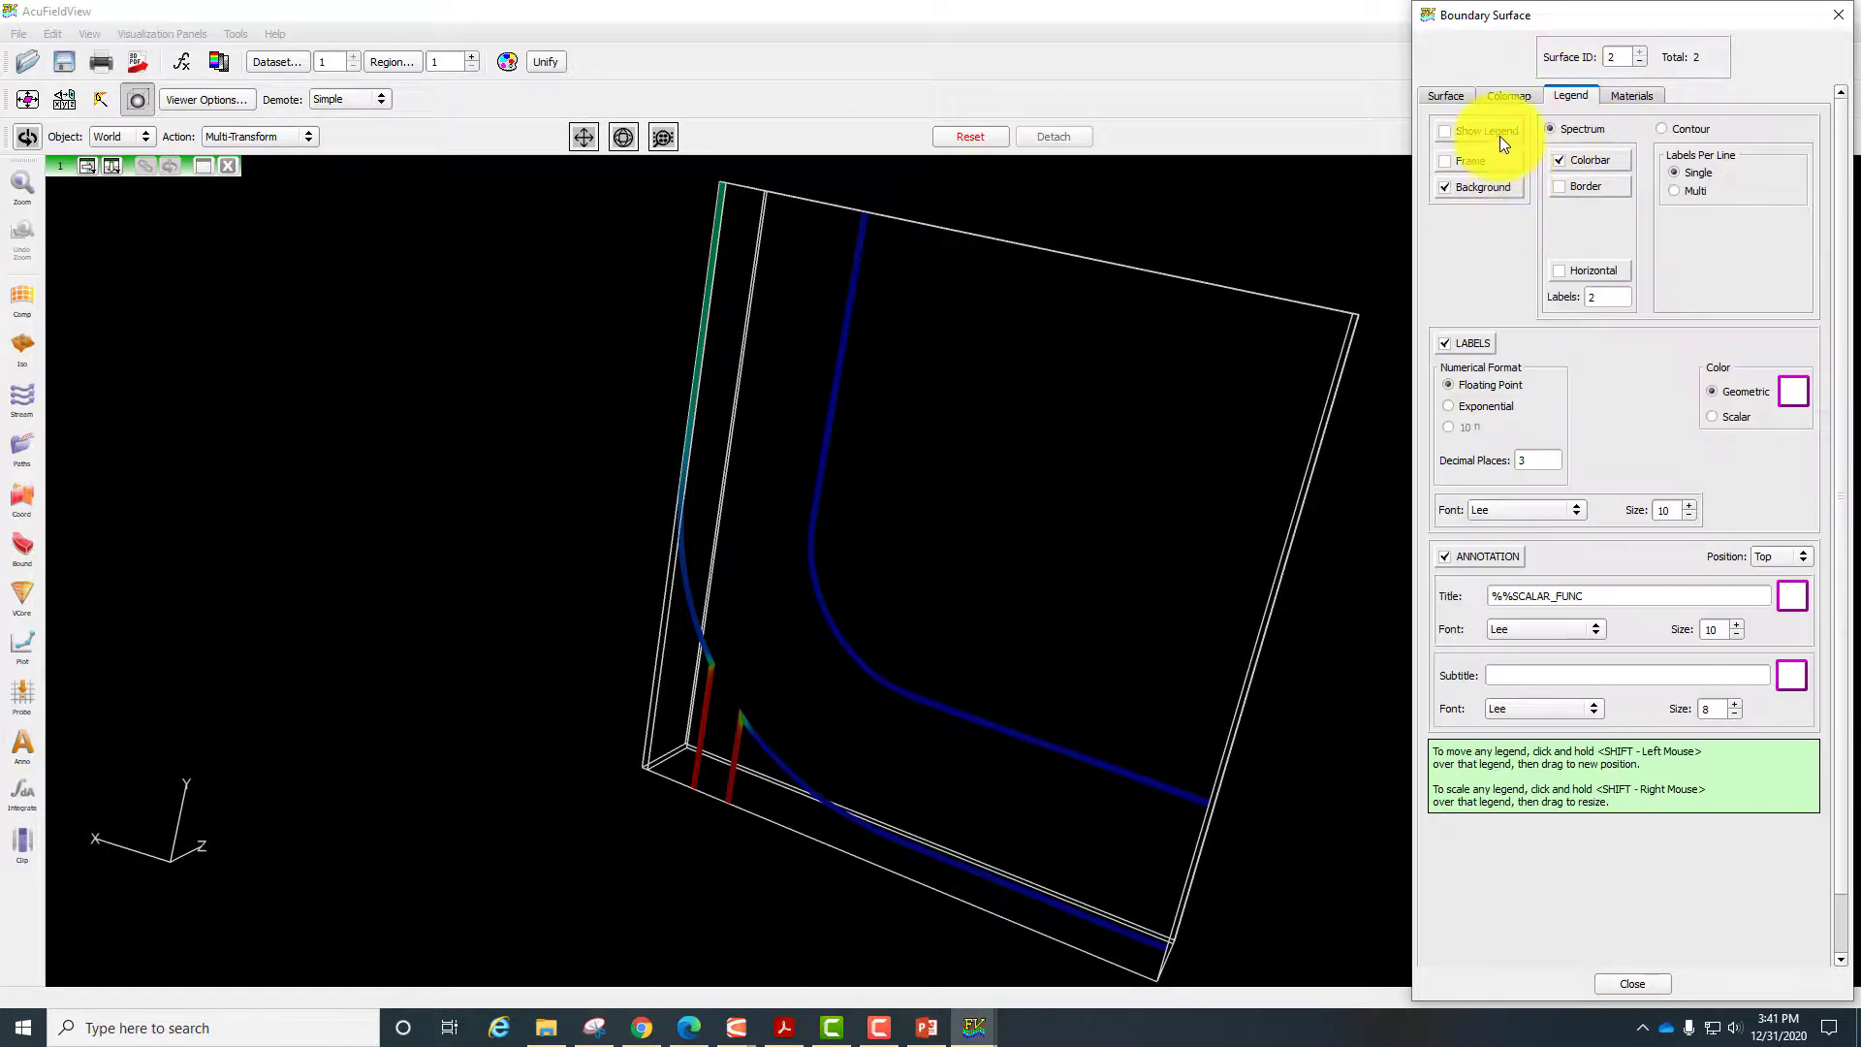
click(1445, 131)
Align the model with the predefined -Z viewing direction after trying the other axis directions and the +X +Y +Z isometric view.
middle_drag(1190, 291, 694, 741)
middle_drag(802, 701, 783, 757)
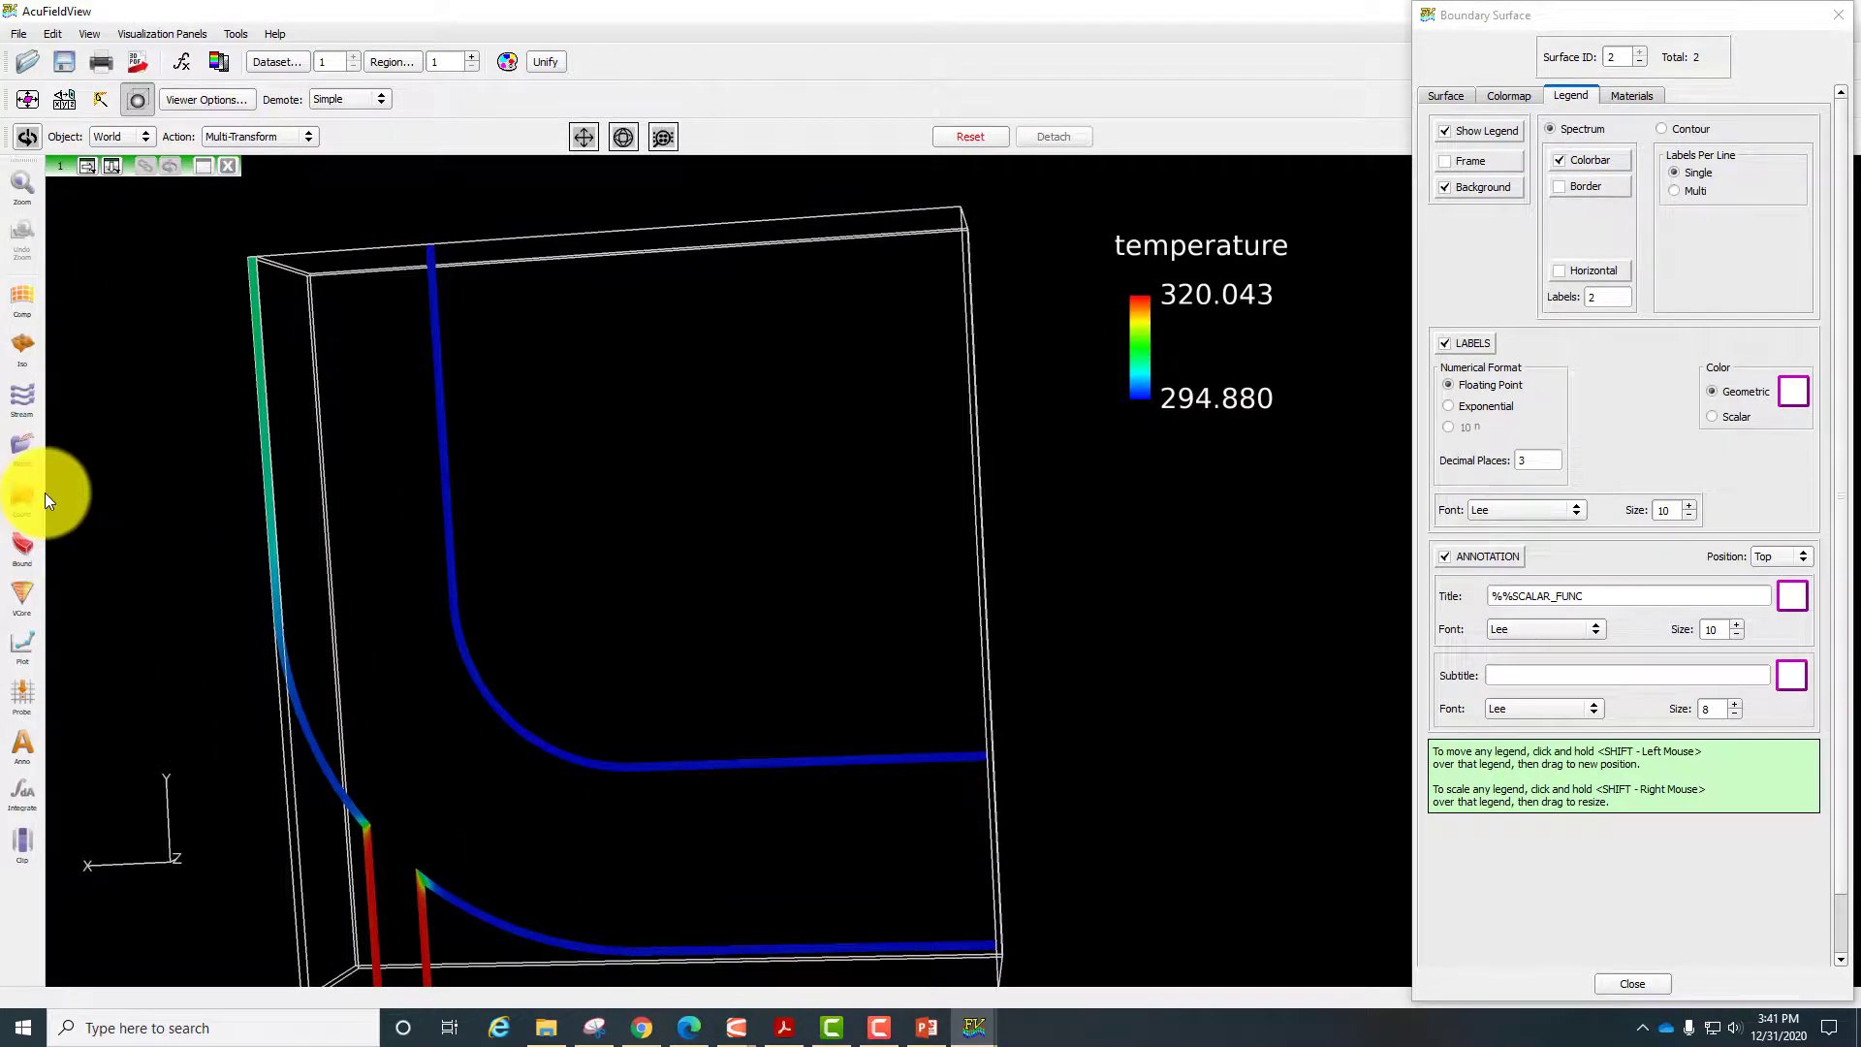
click(64, 99)
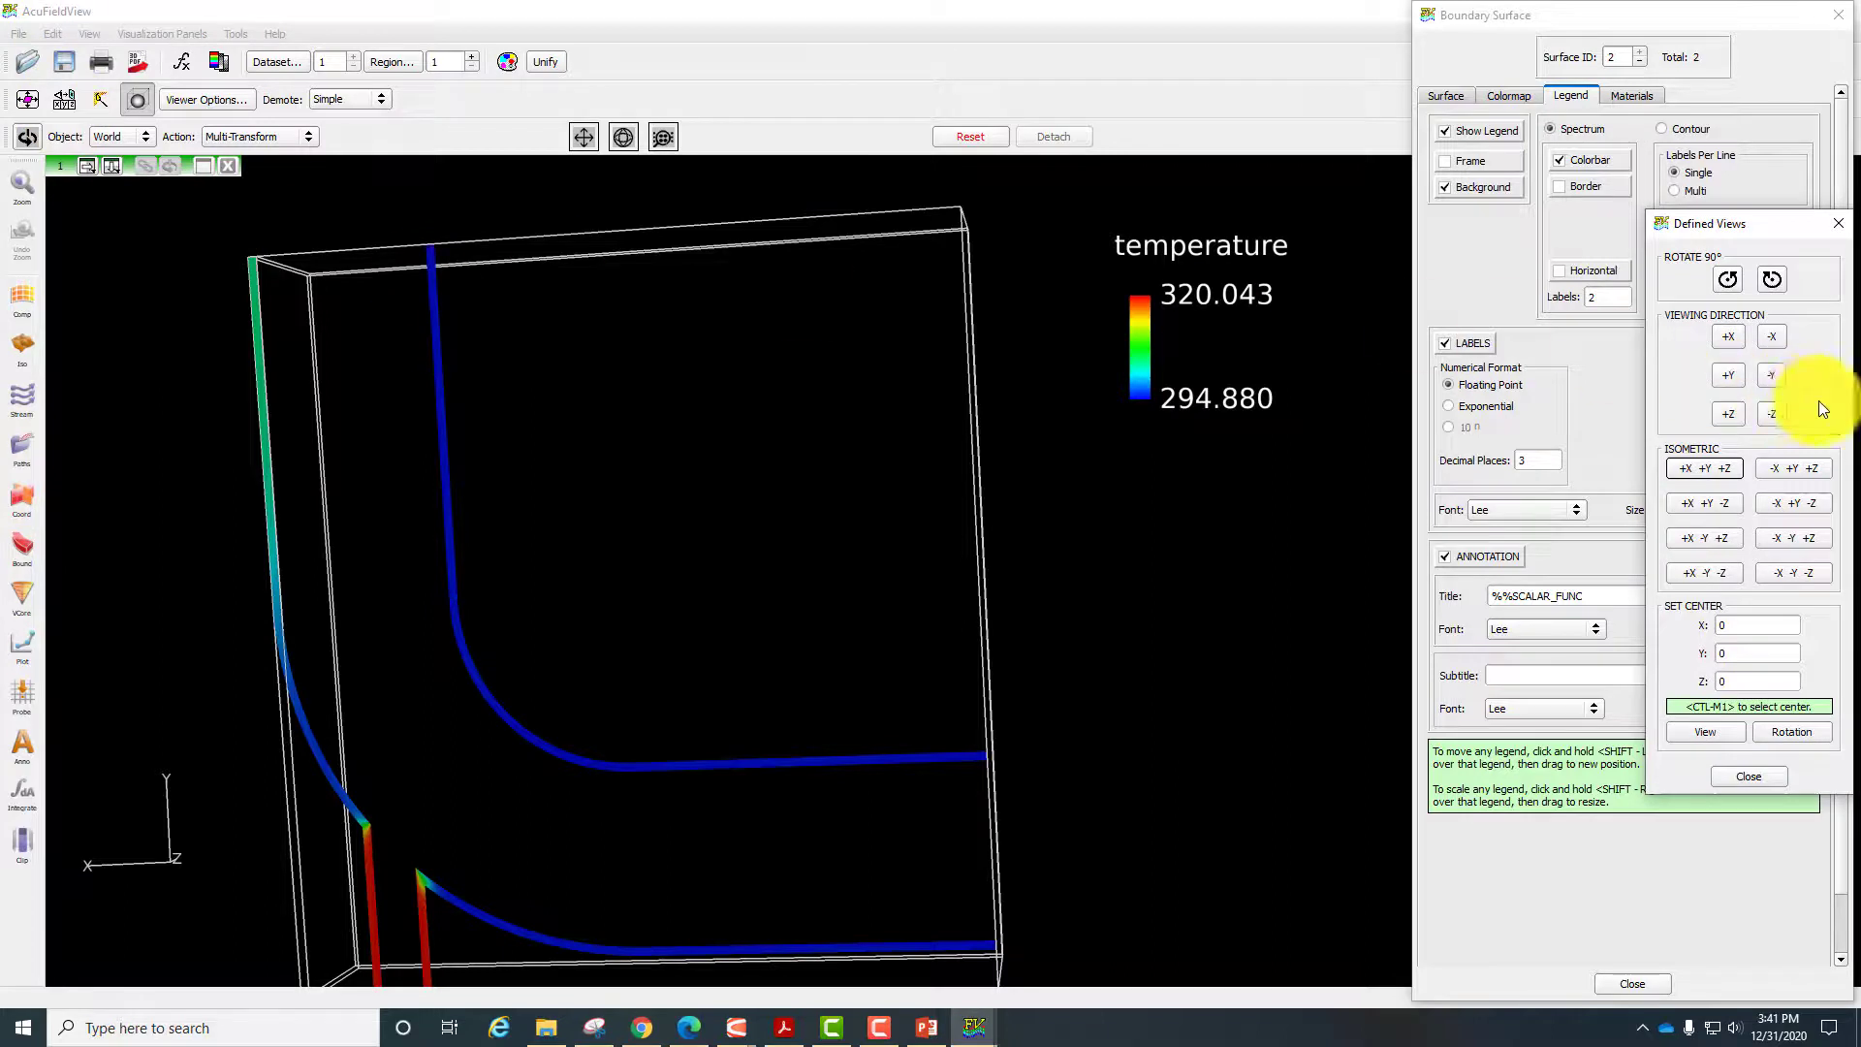
click(1734, 345)
click(1769, 339)
click(1724, 373)
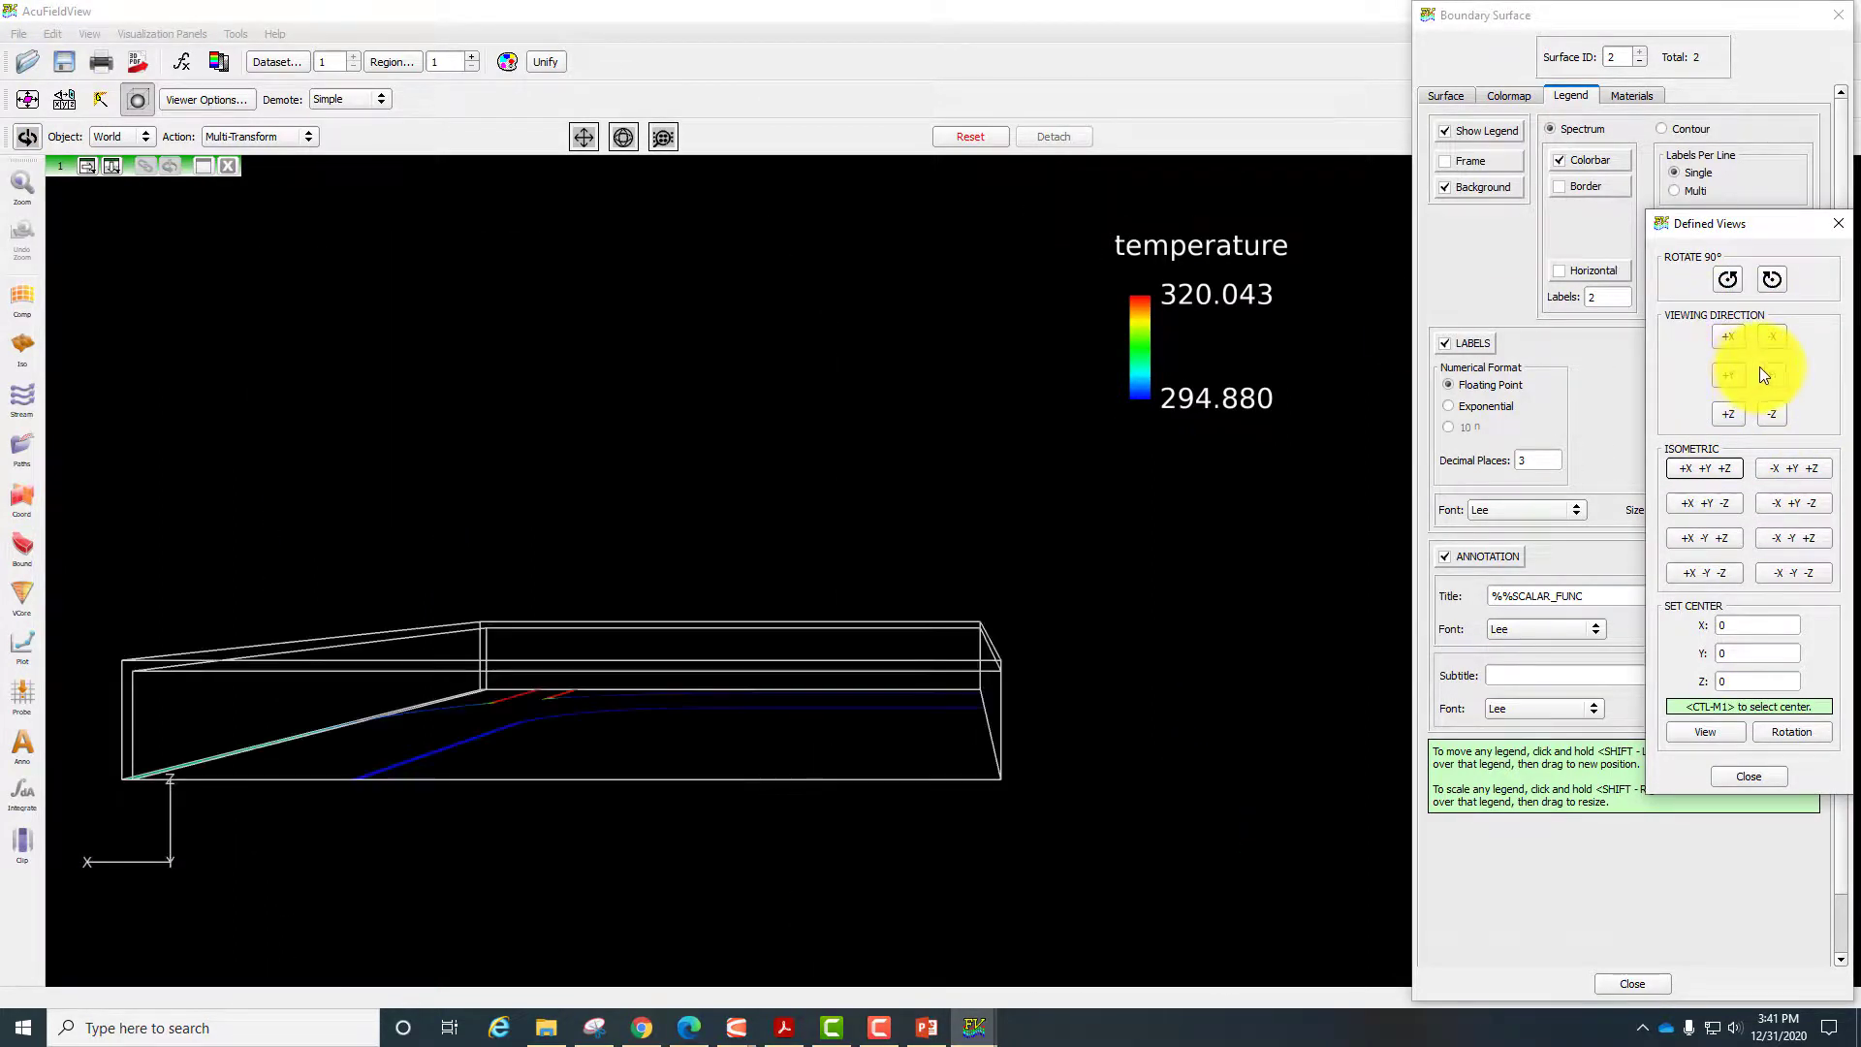
click(1762, 374)
click(1769, 413)
click(1731, 413)
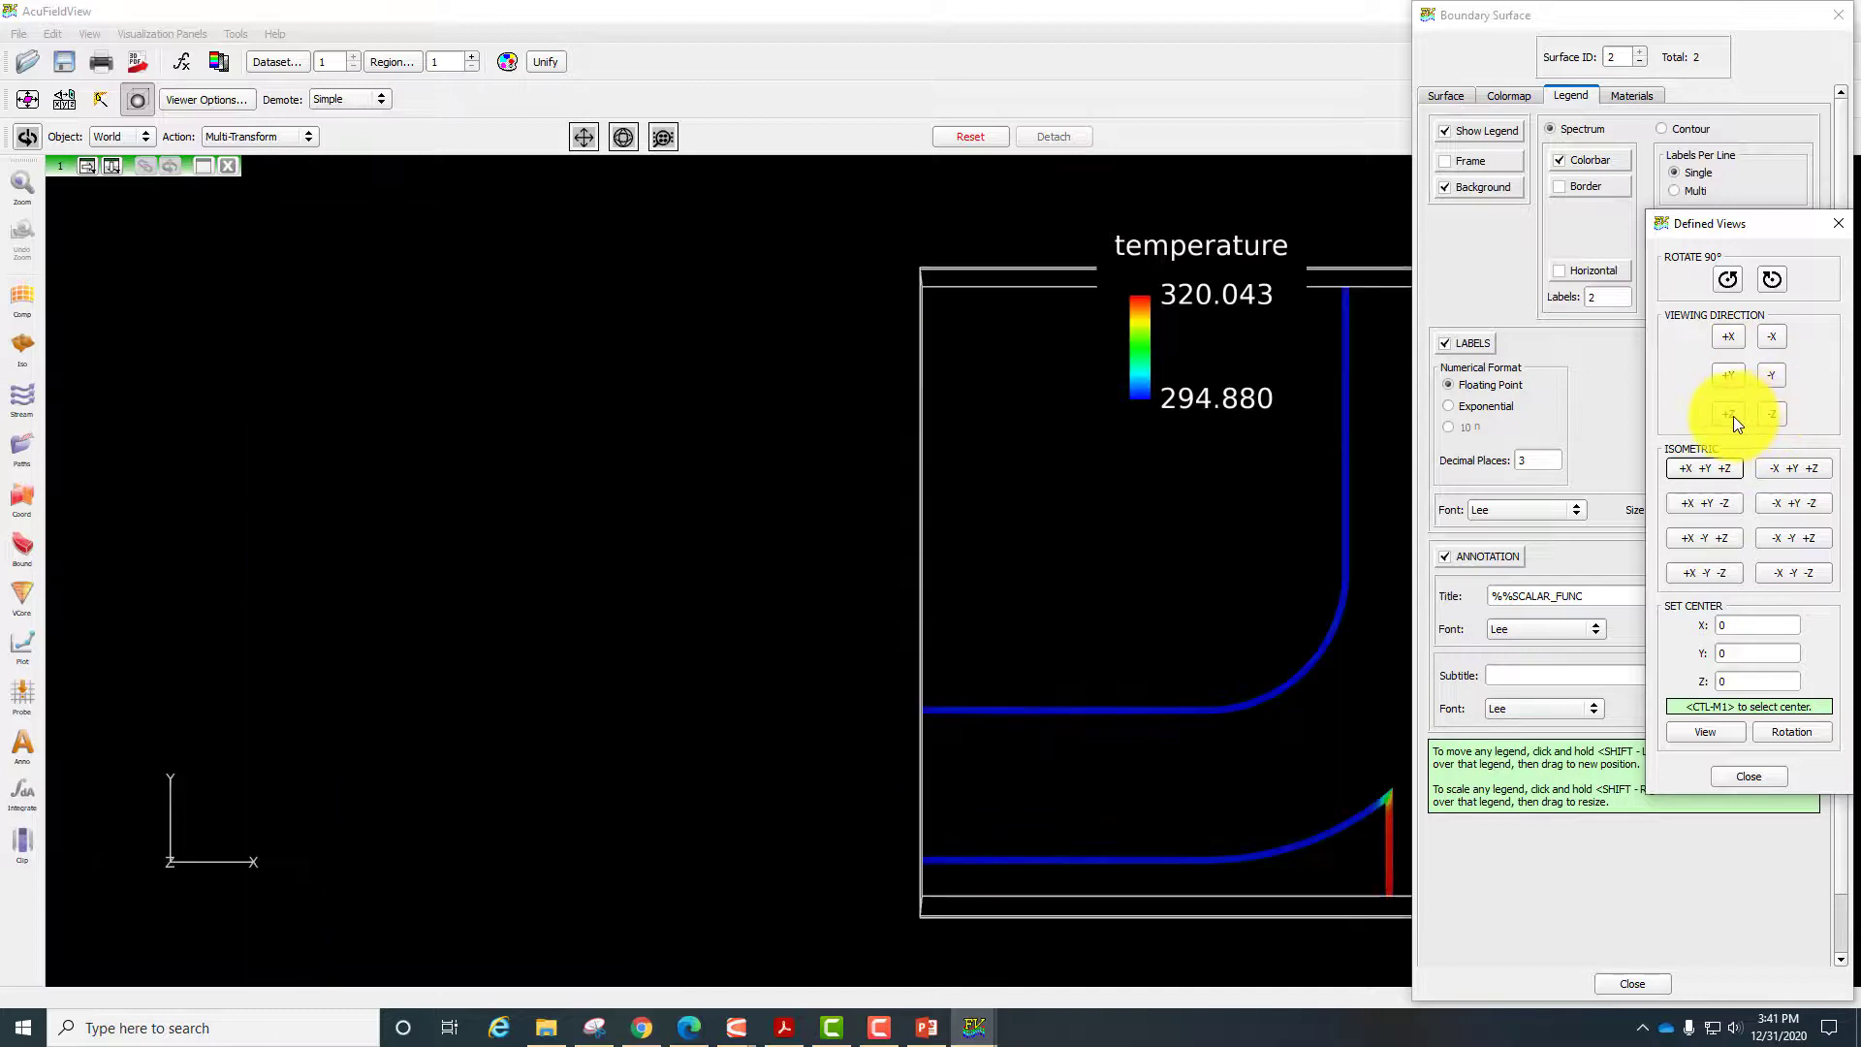
click(1772, 415)
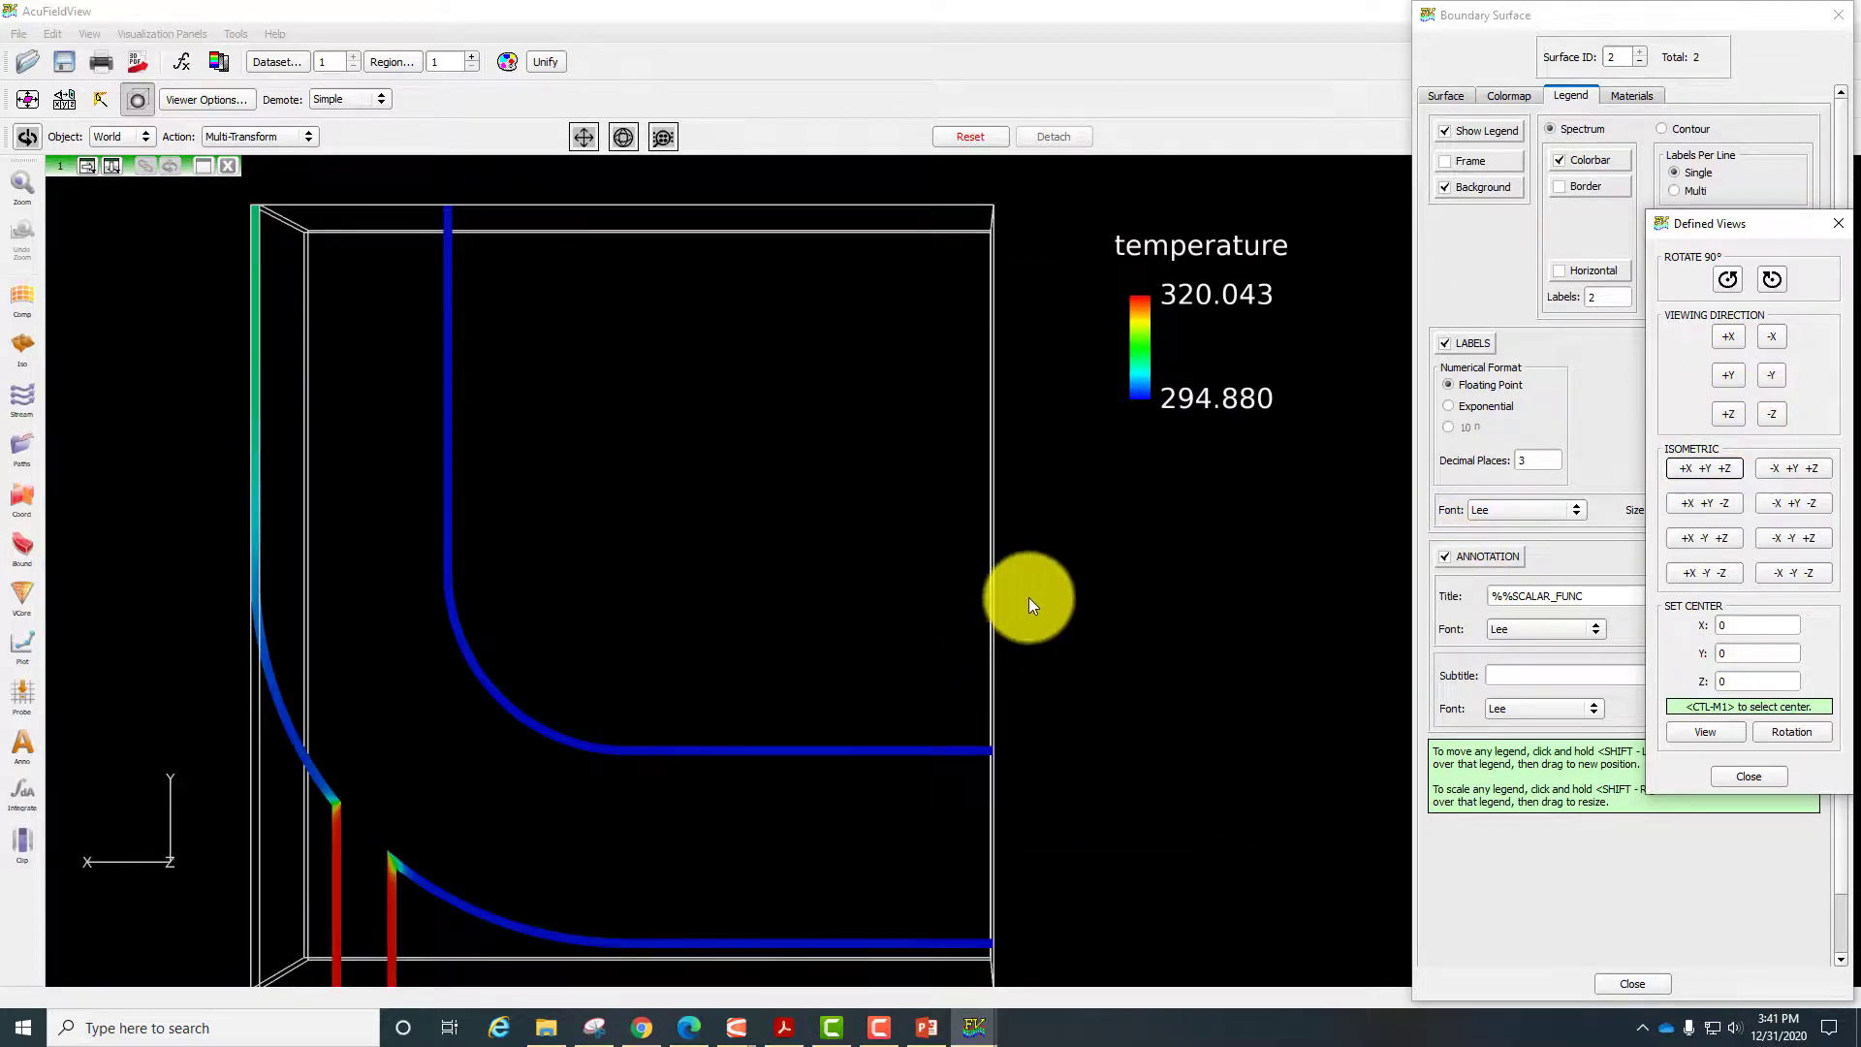
drag(1029, 605, 1030, 677)
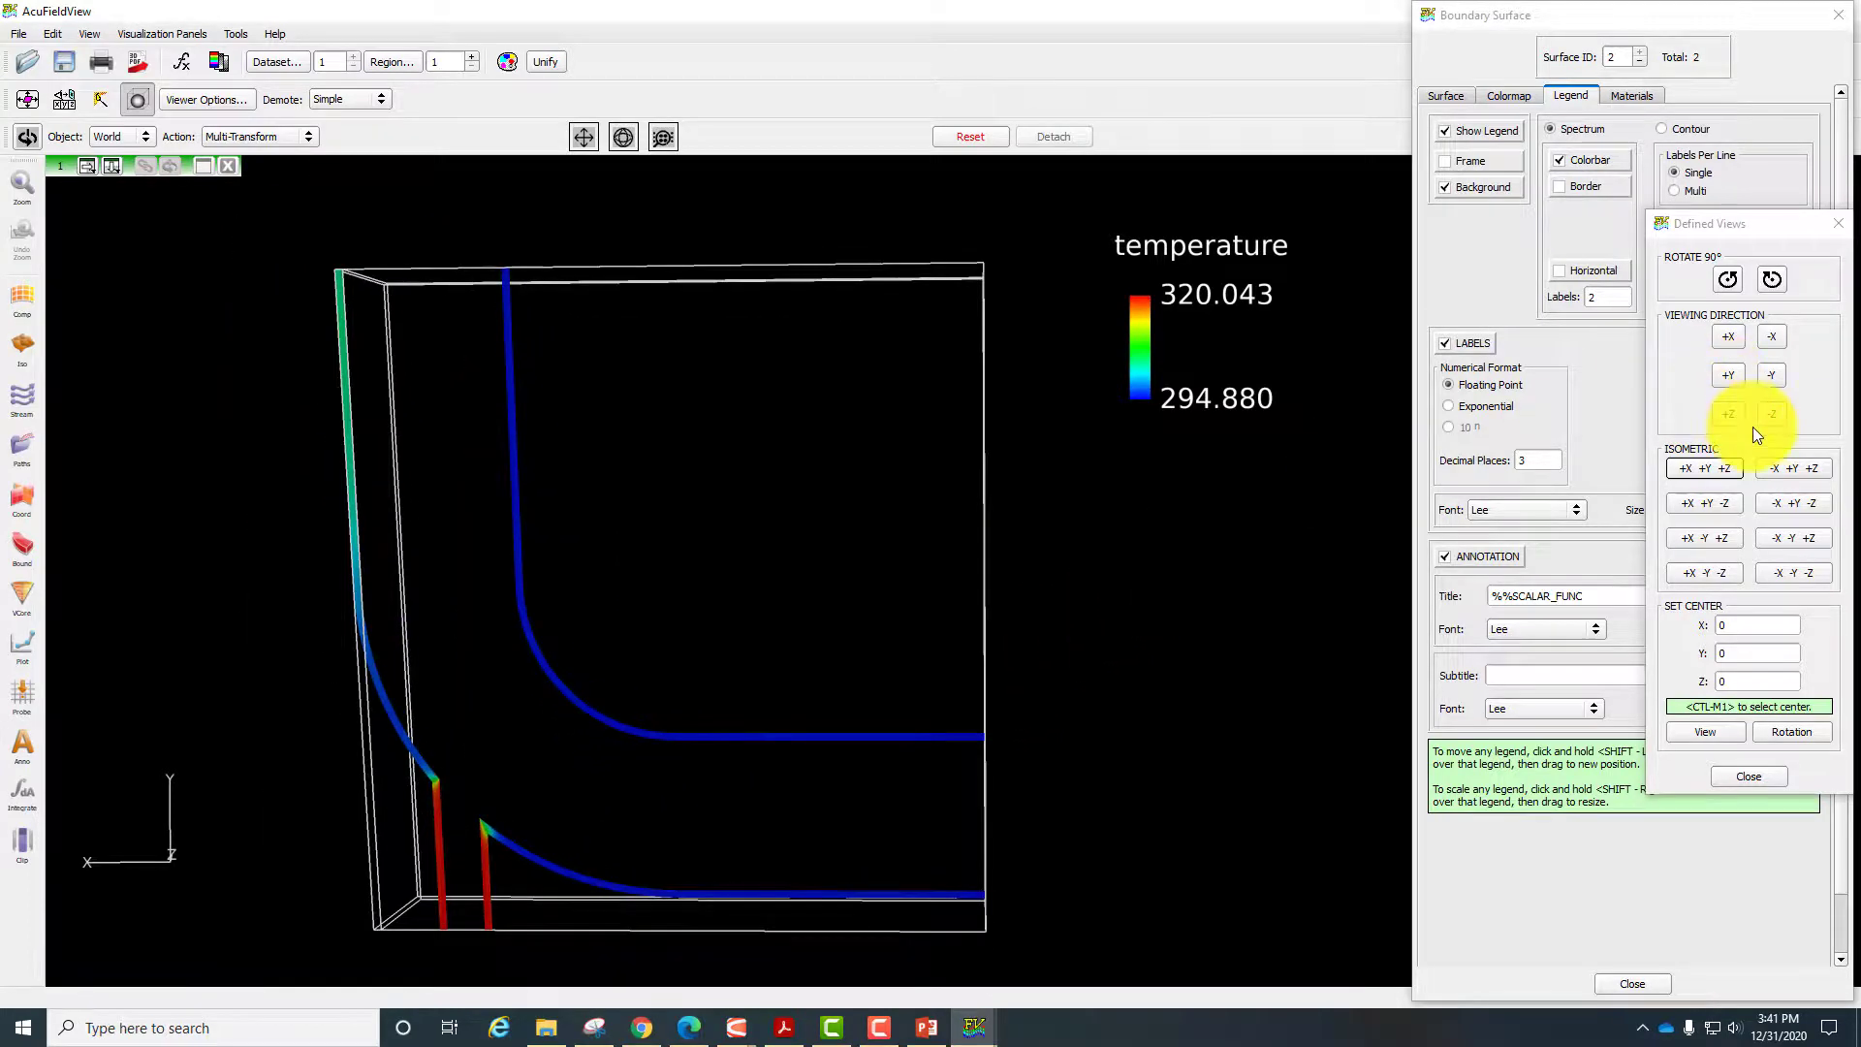
click(1703, 469)
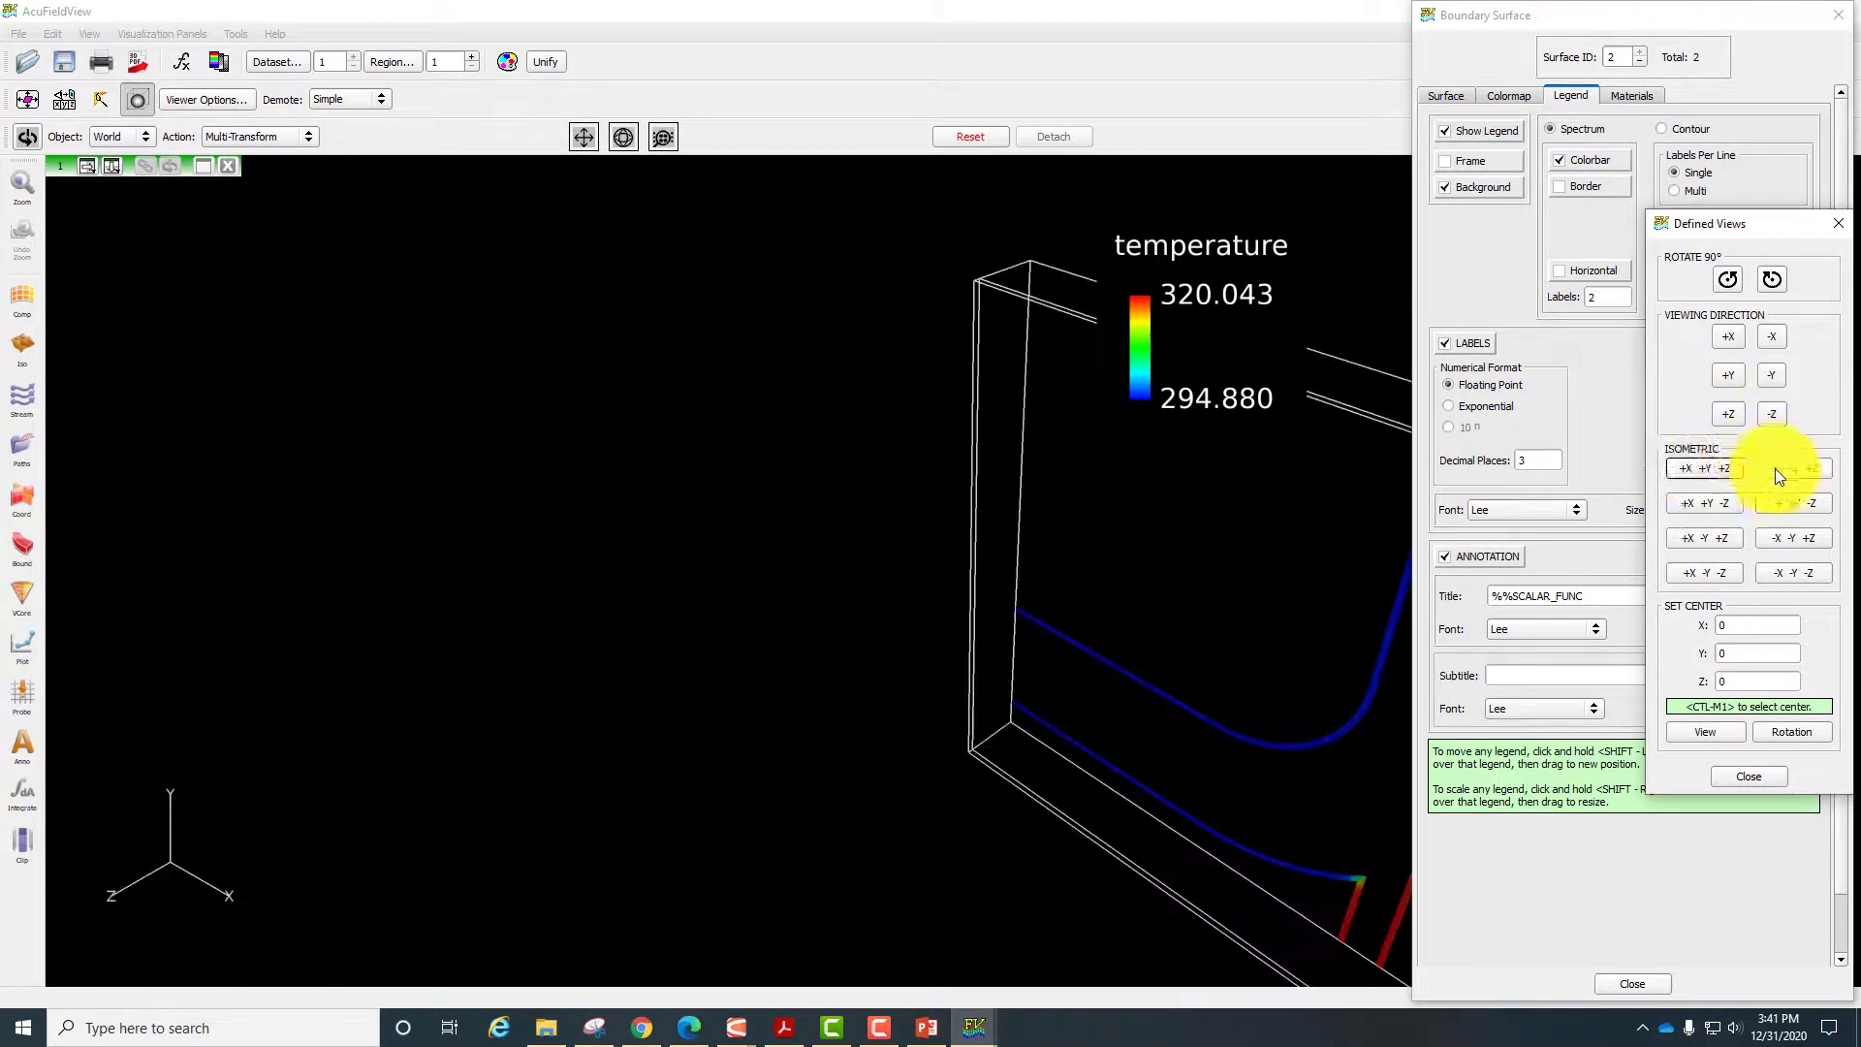
click(1772, 415)
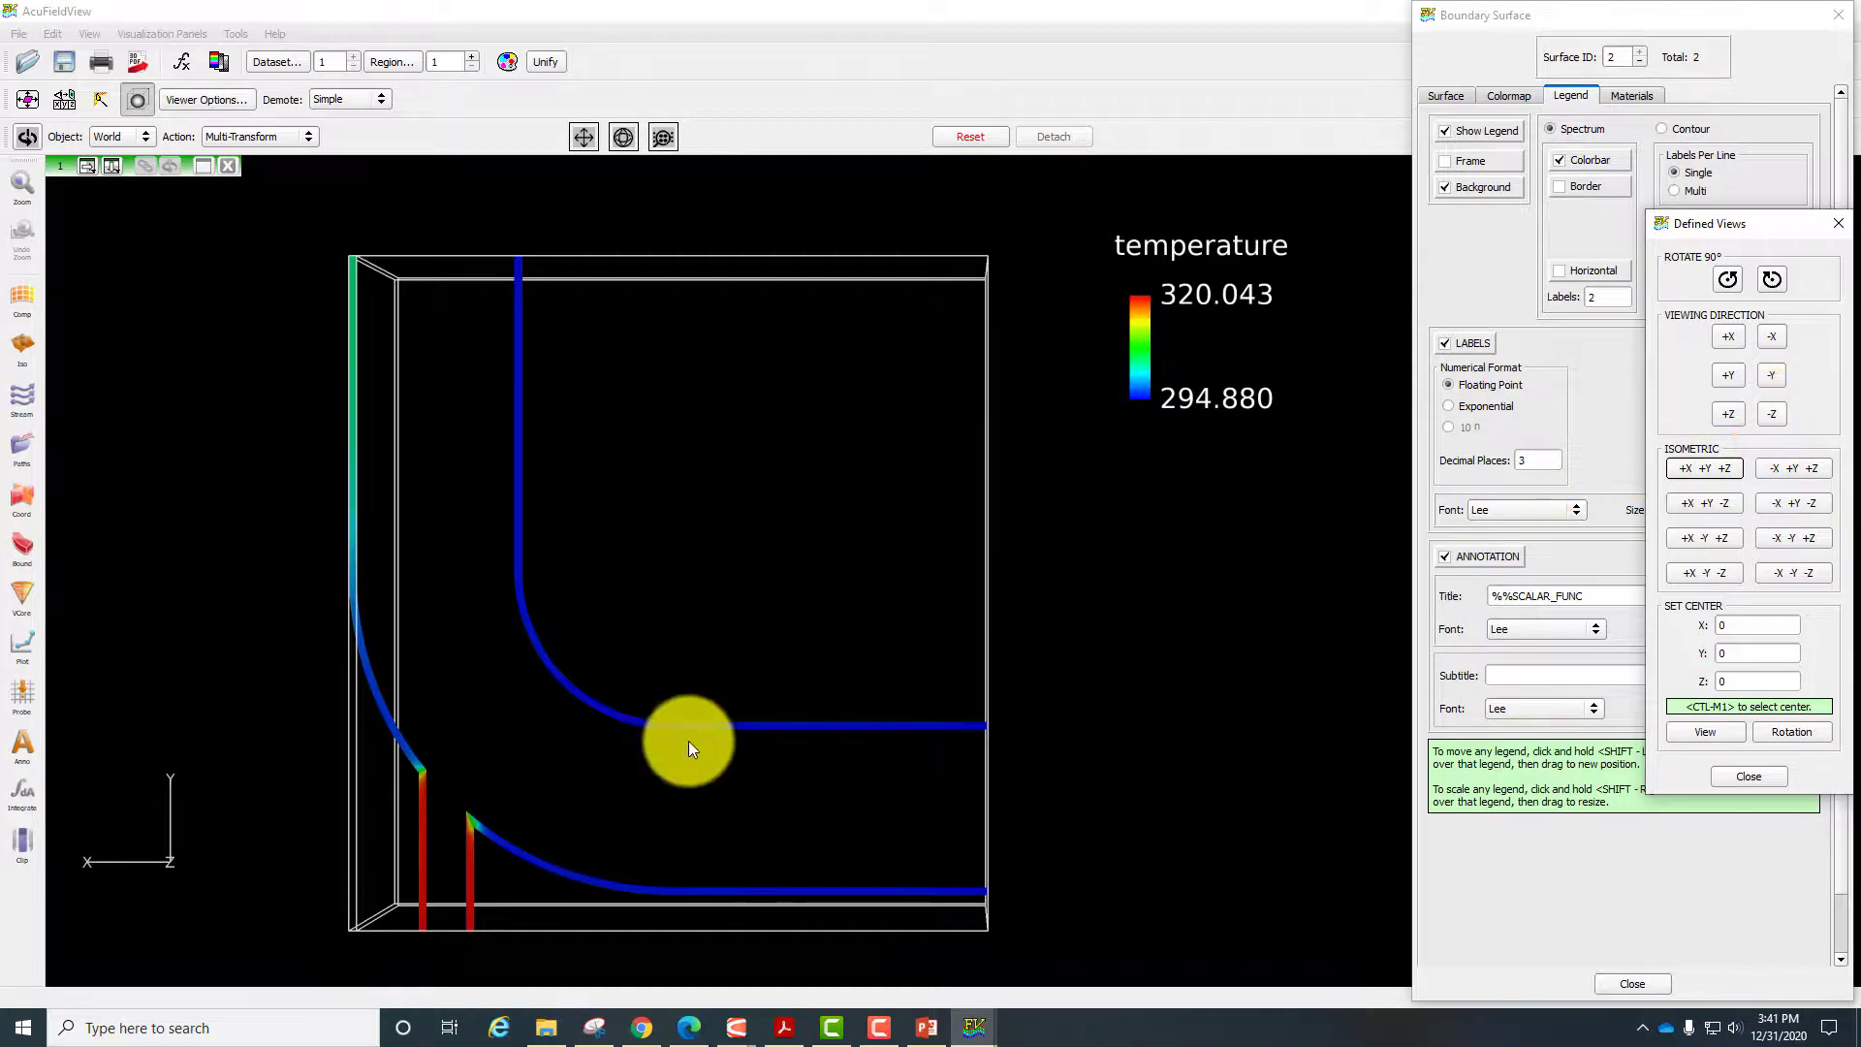
click(1838, 223)
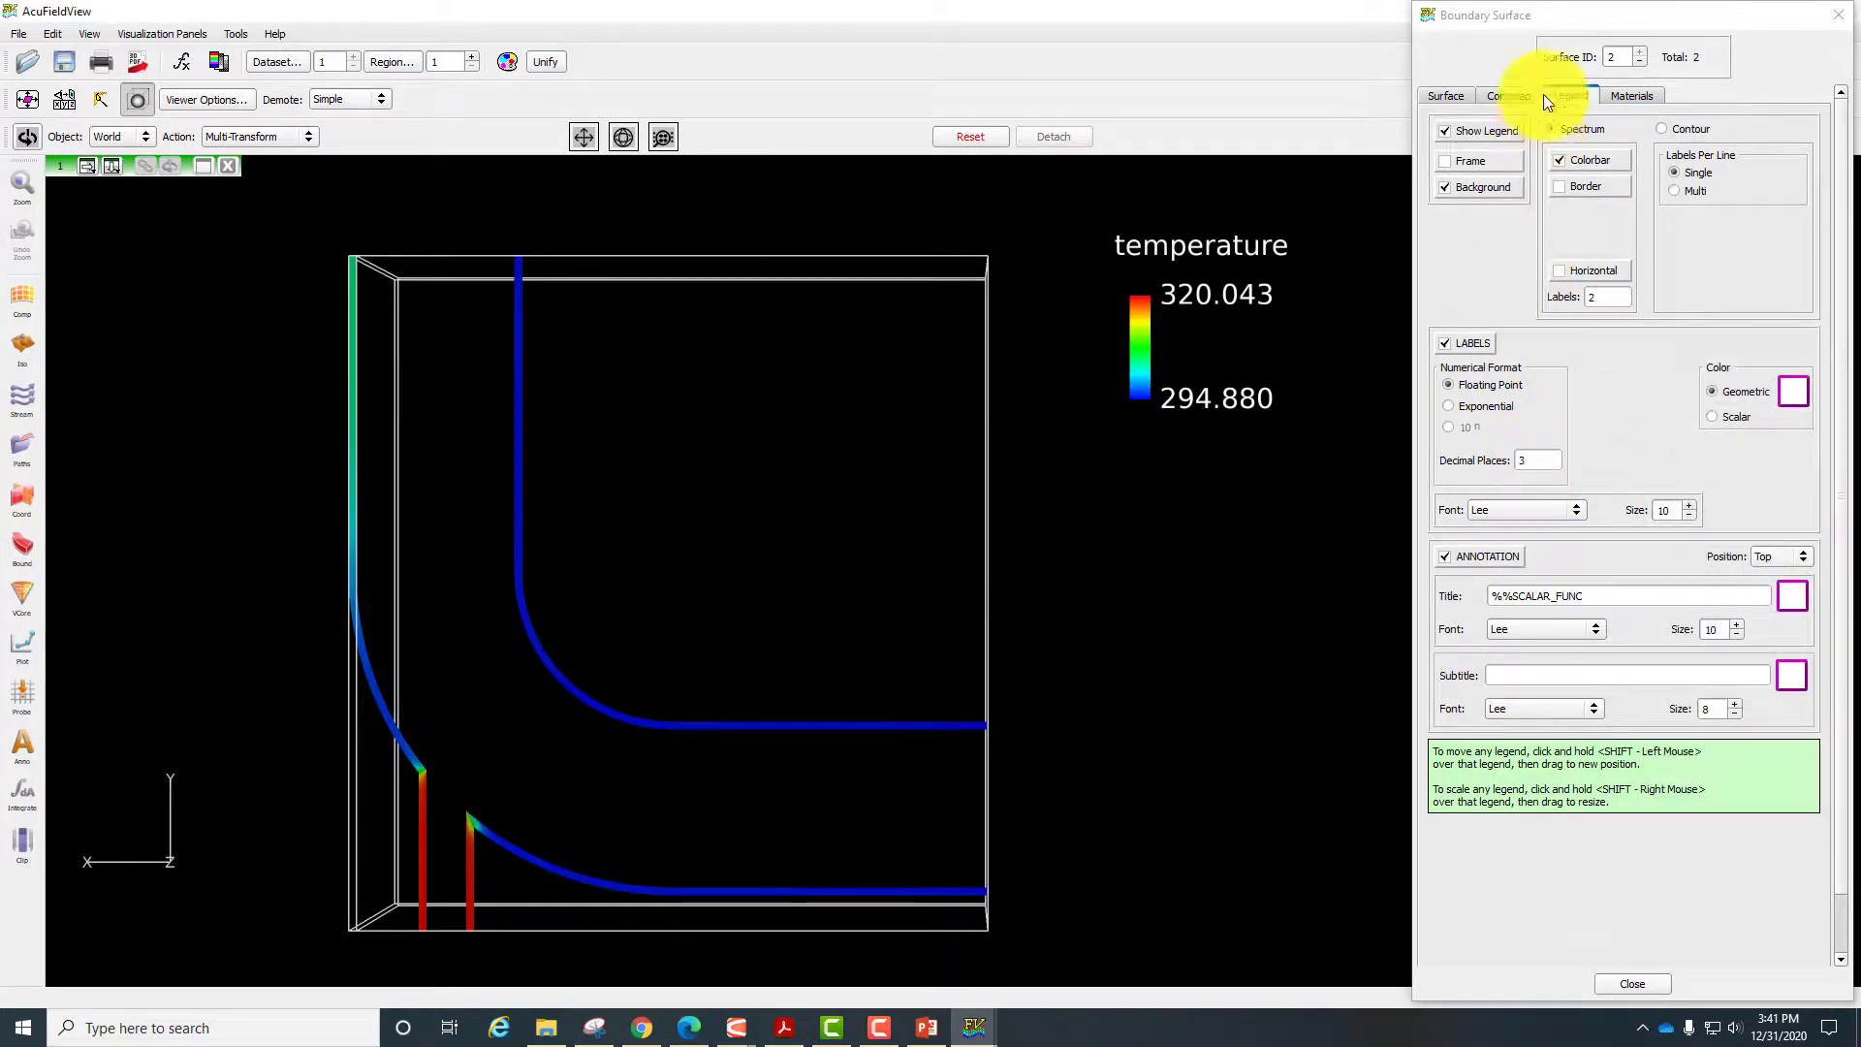
Create a third boundary surface, hide the second one, and make the third surface current.
click(1449, 97)
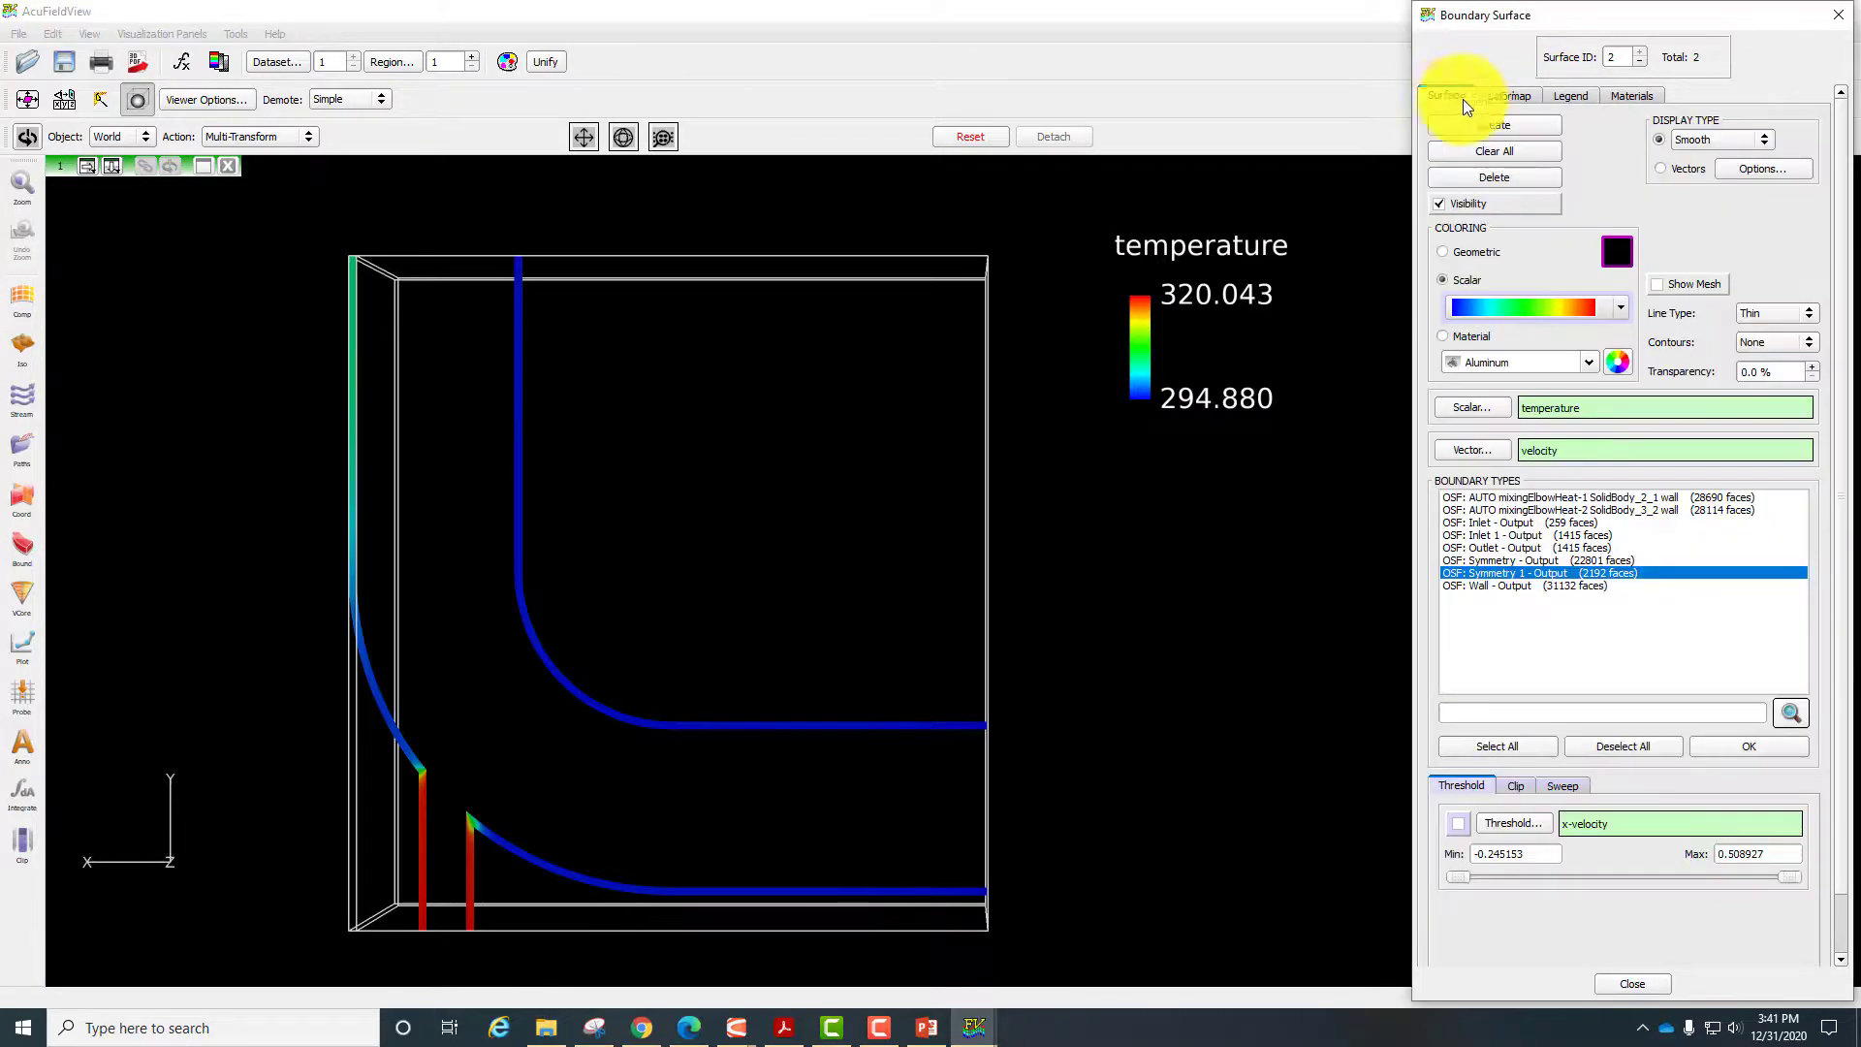
click(1566, 91)
click(1462, 95)
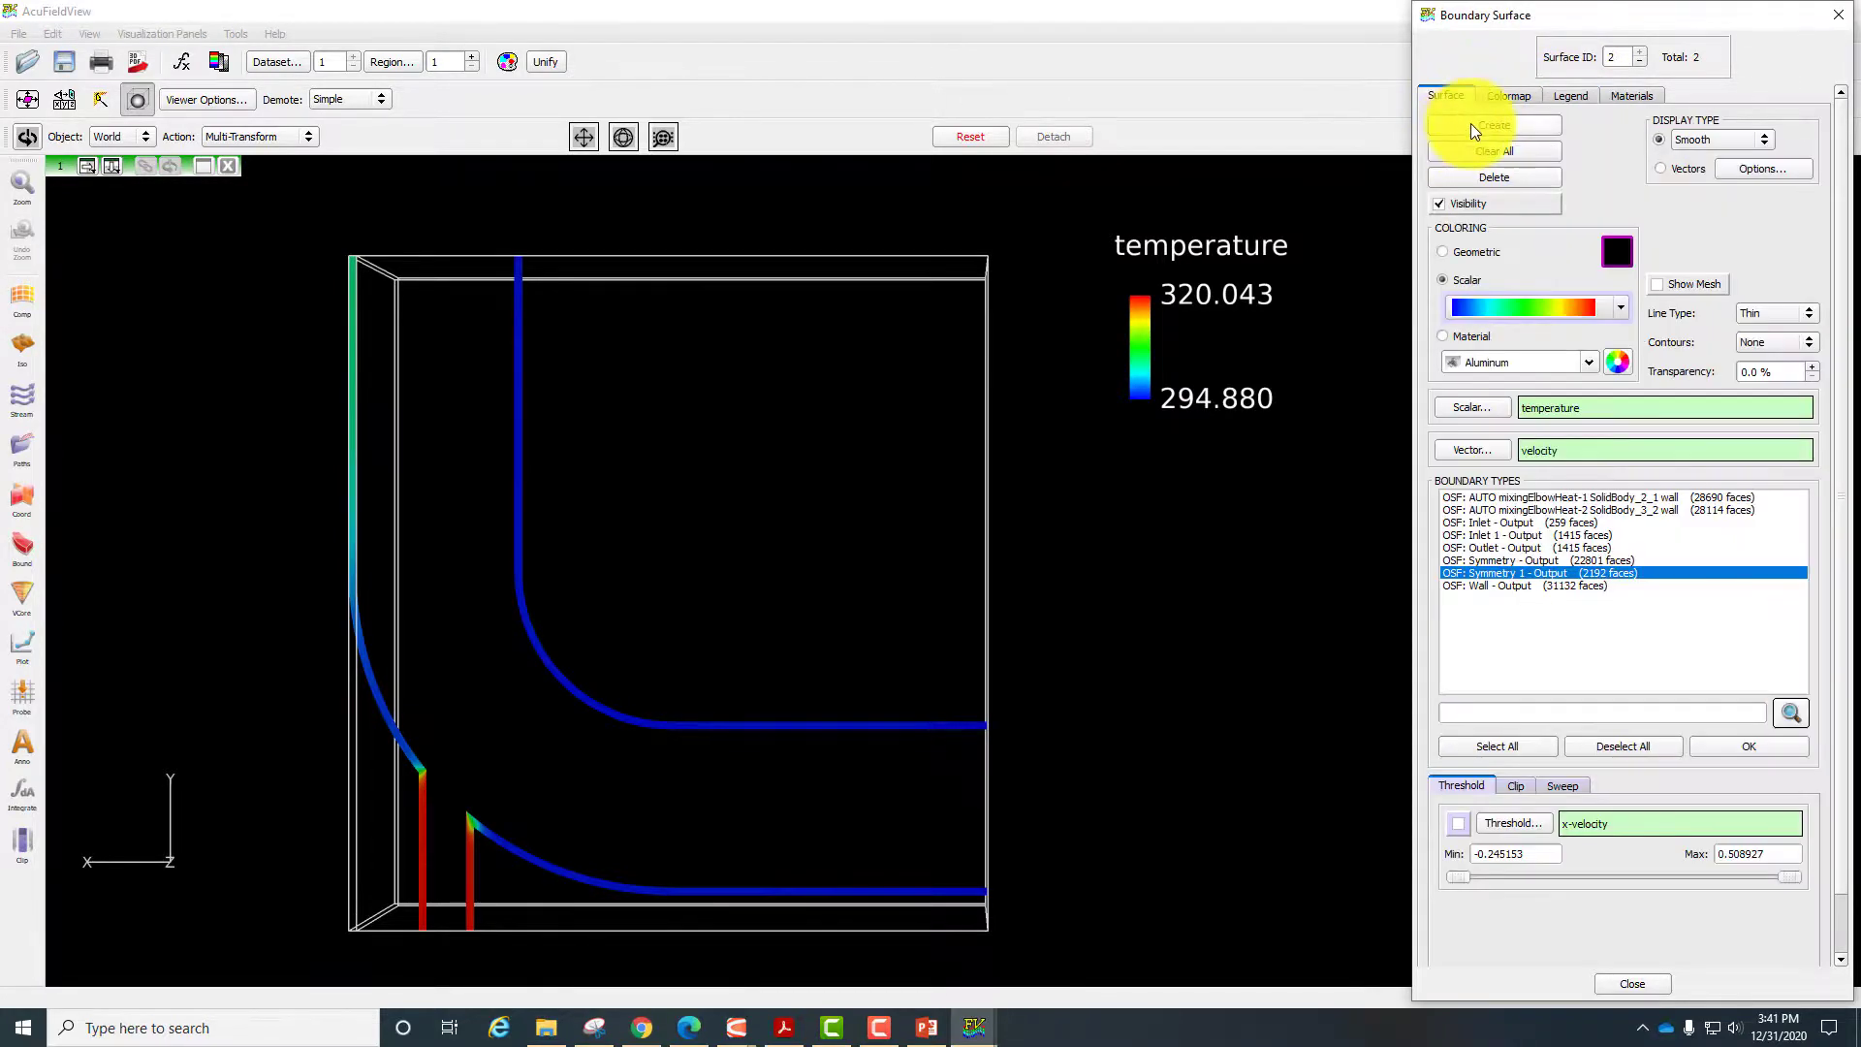
click(1498, 126)
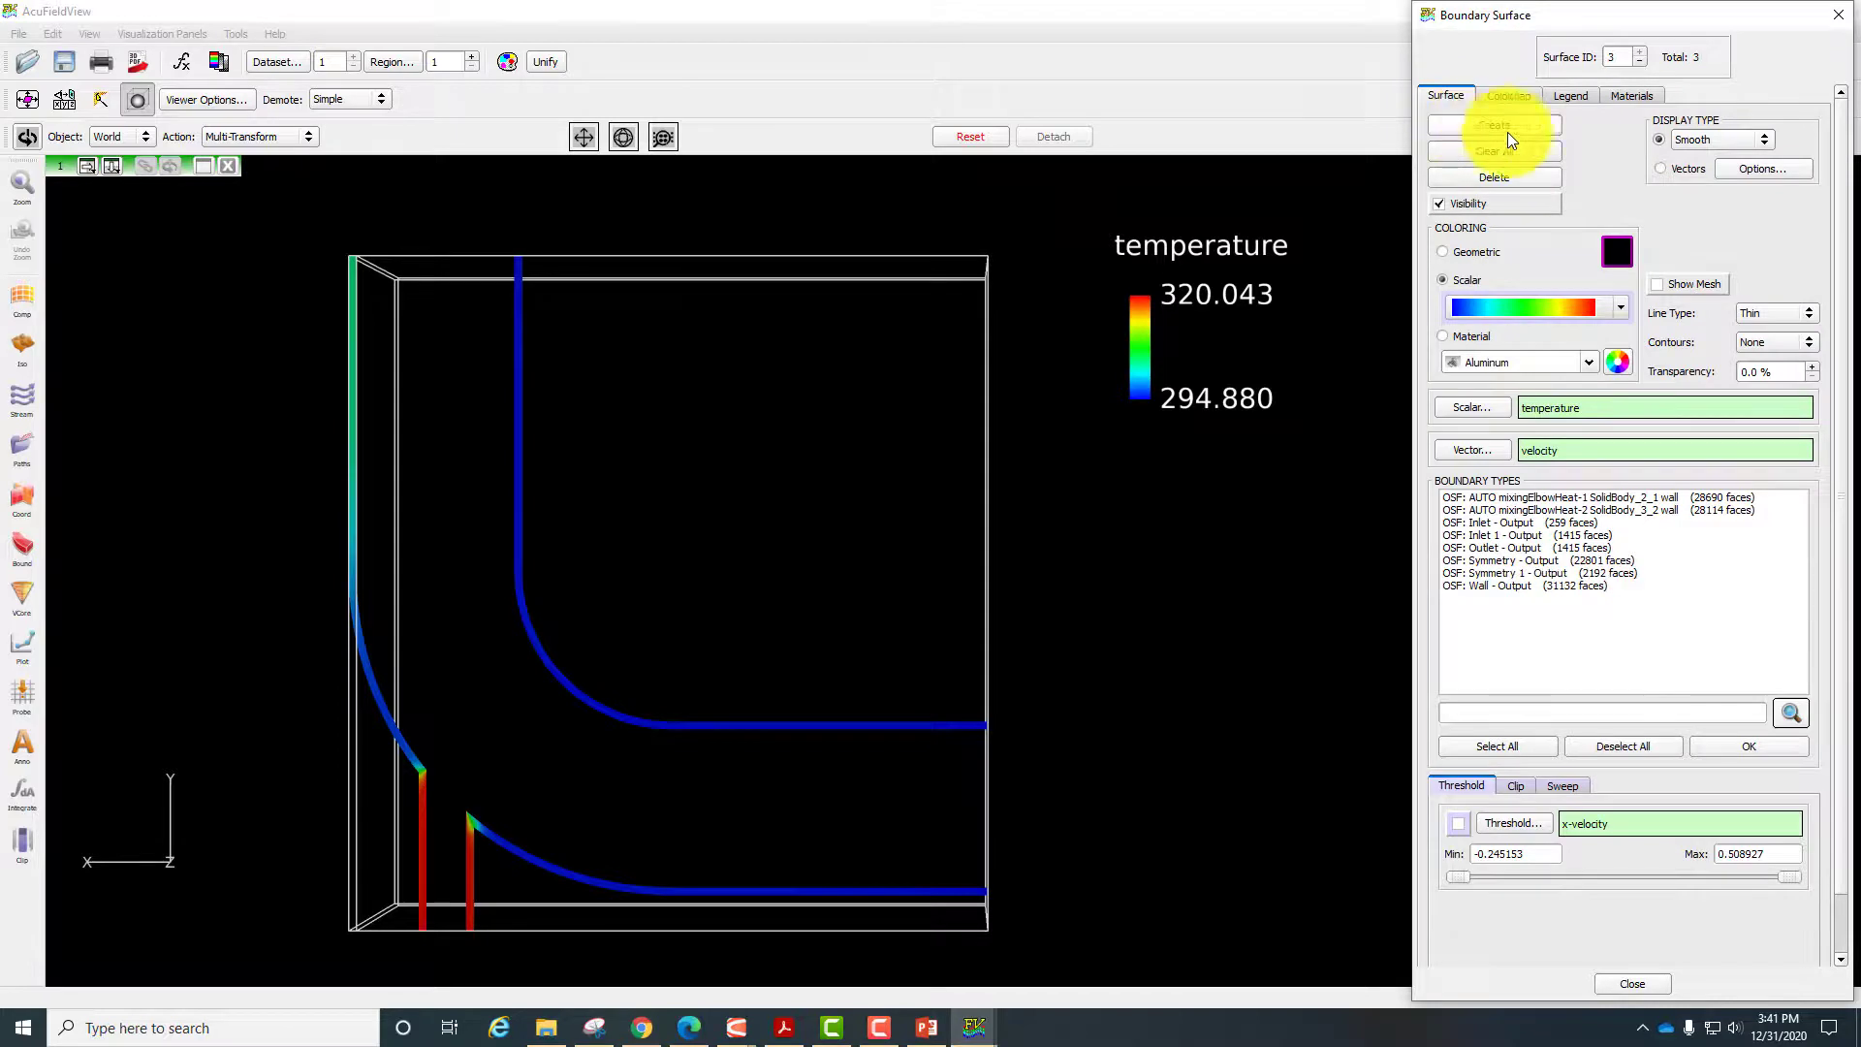
click(1639, 62)
click(1477, 206)
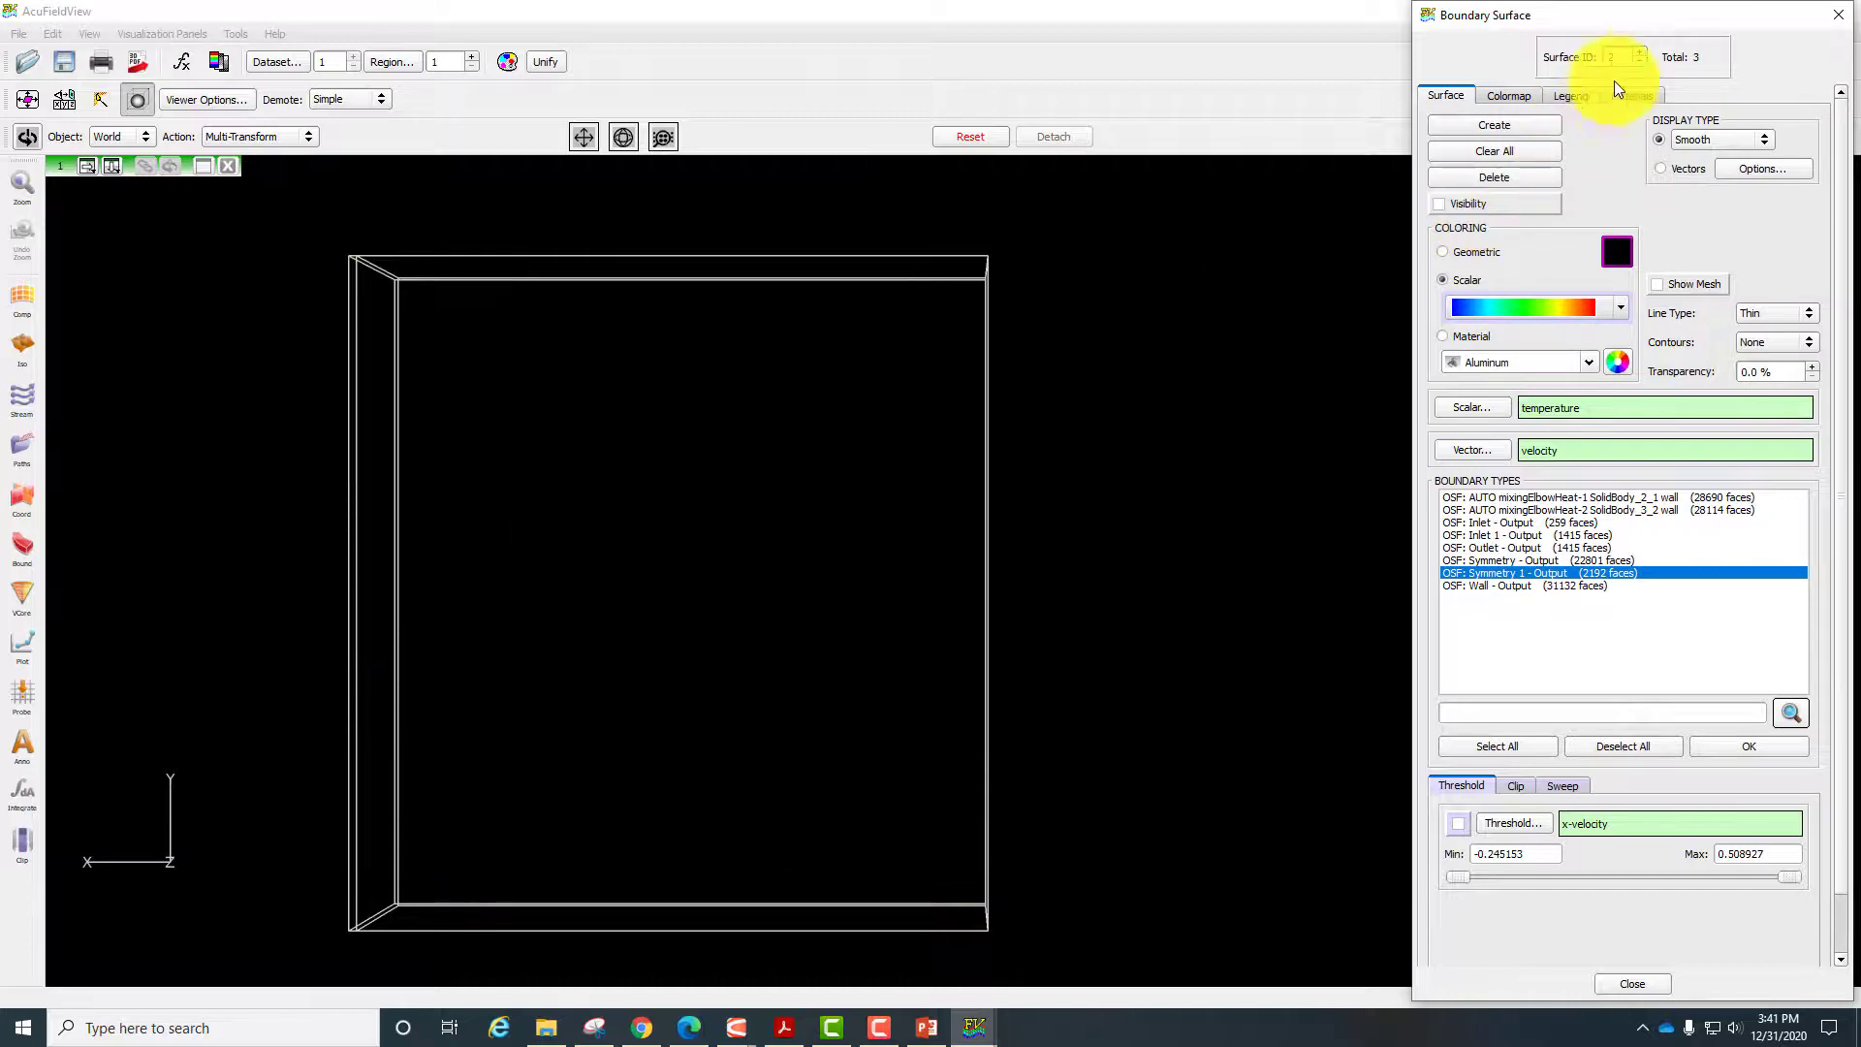
click(1639, 53)
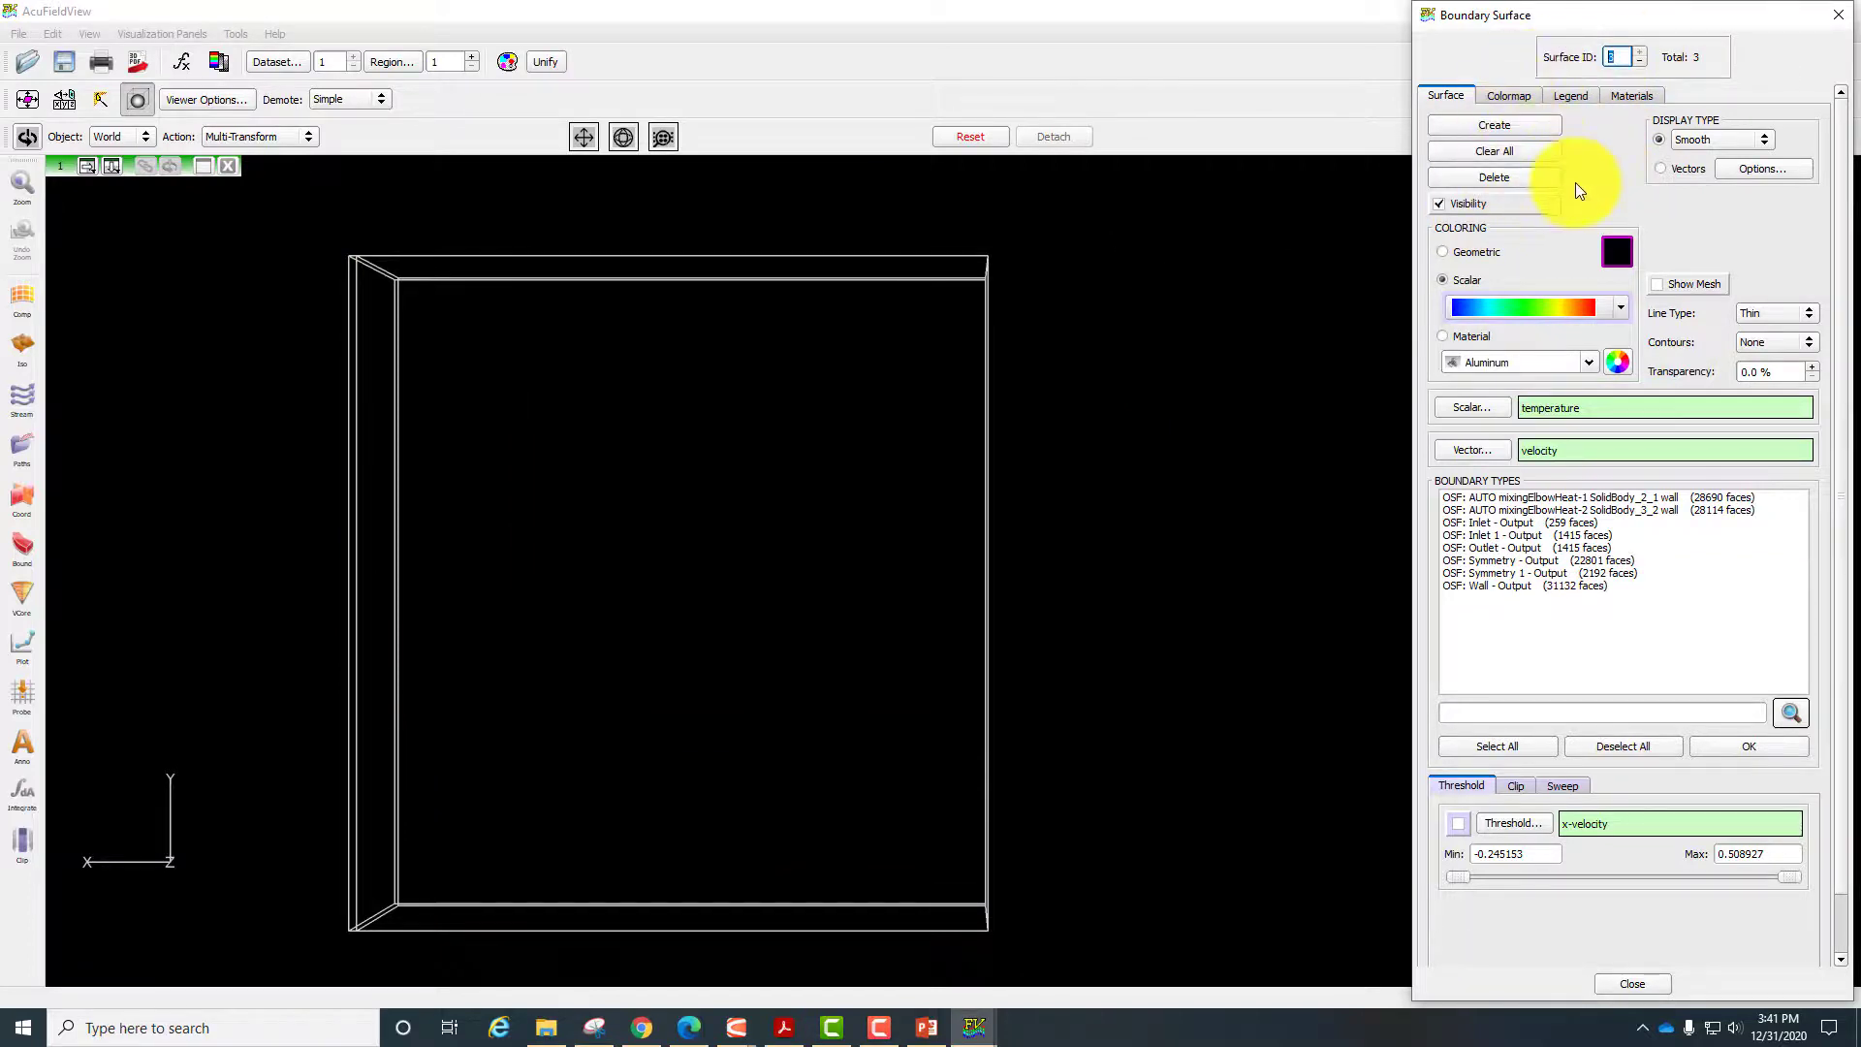
Set the third surface's scalar function to velocity_magnitude and apply all the listed boundary types to it.
click(1462, 415)
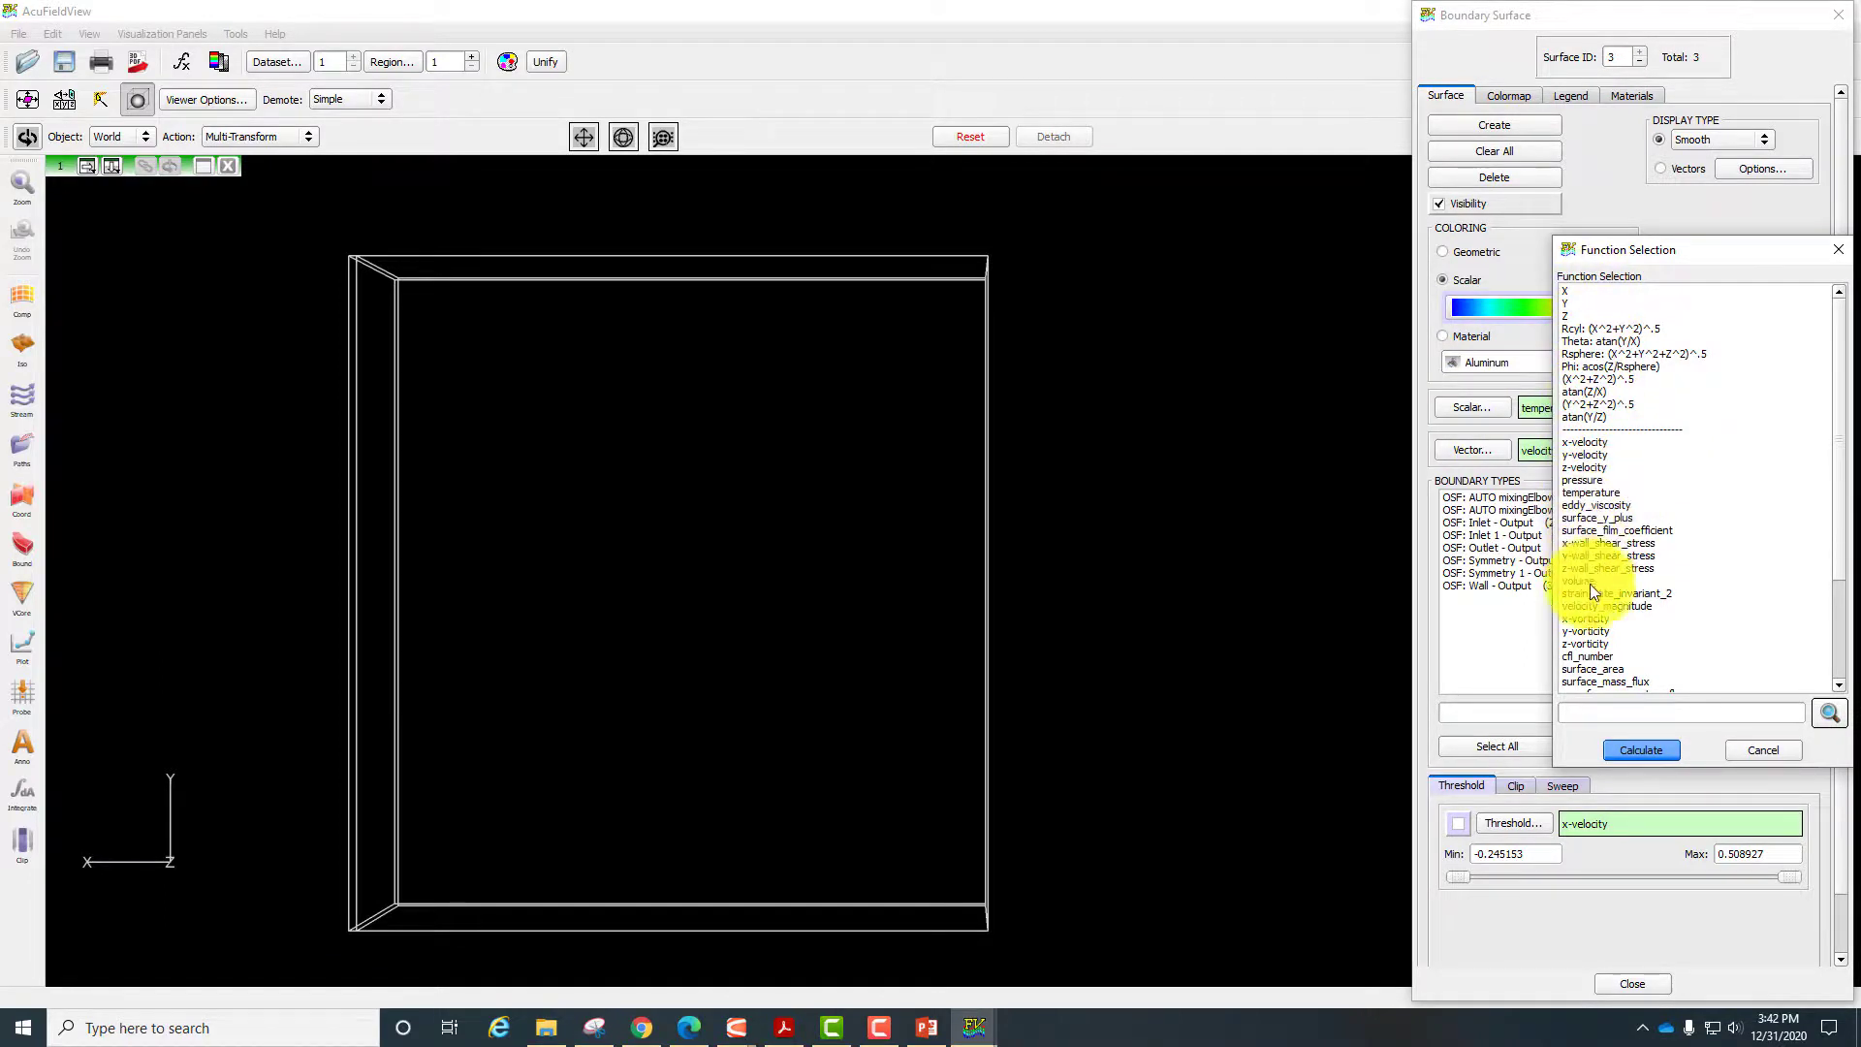
click(1607, 606)
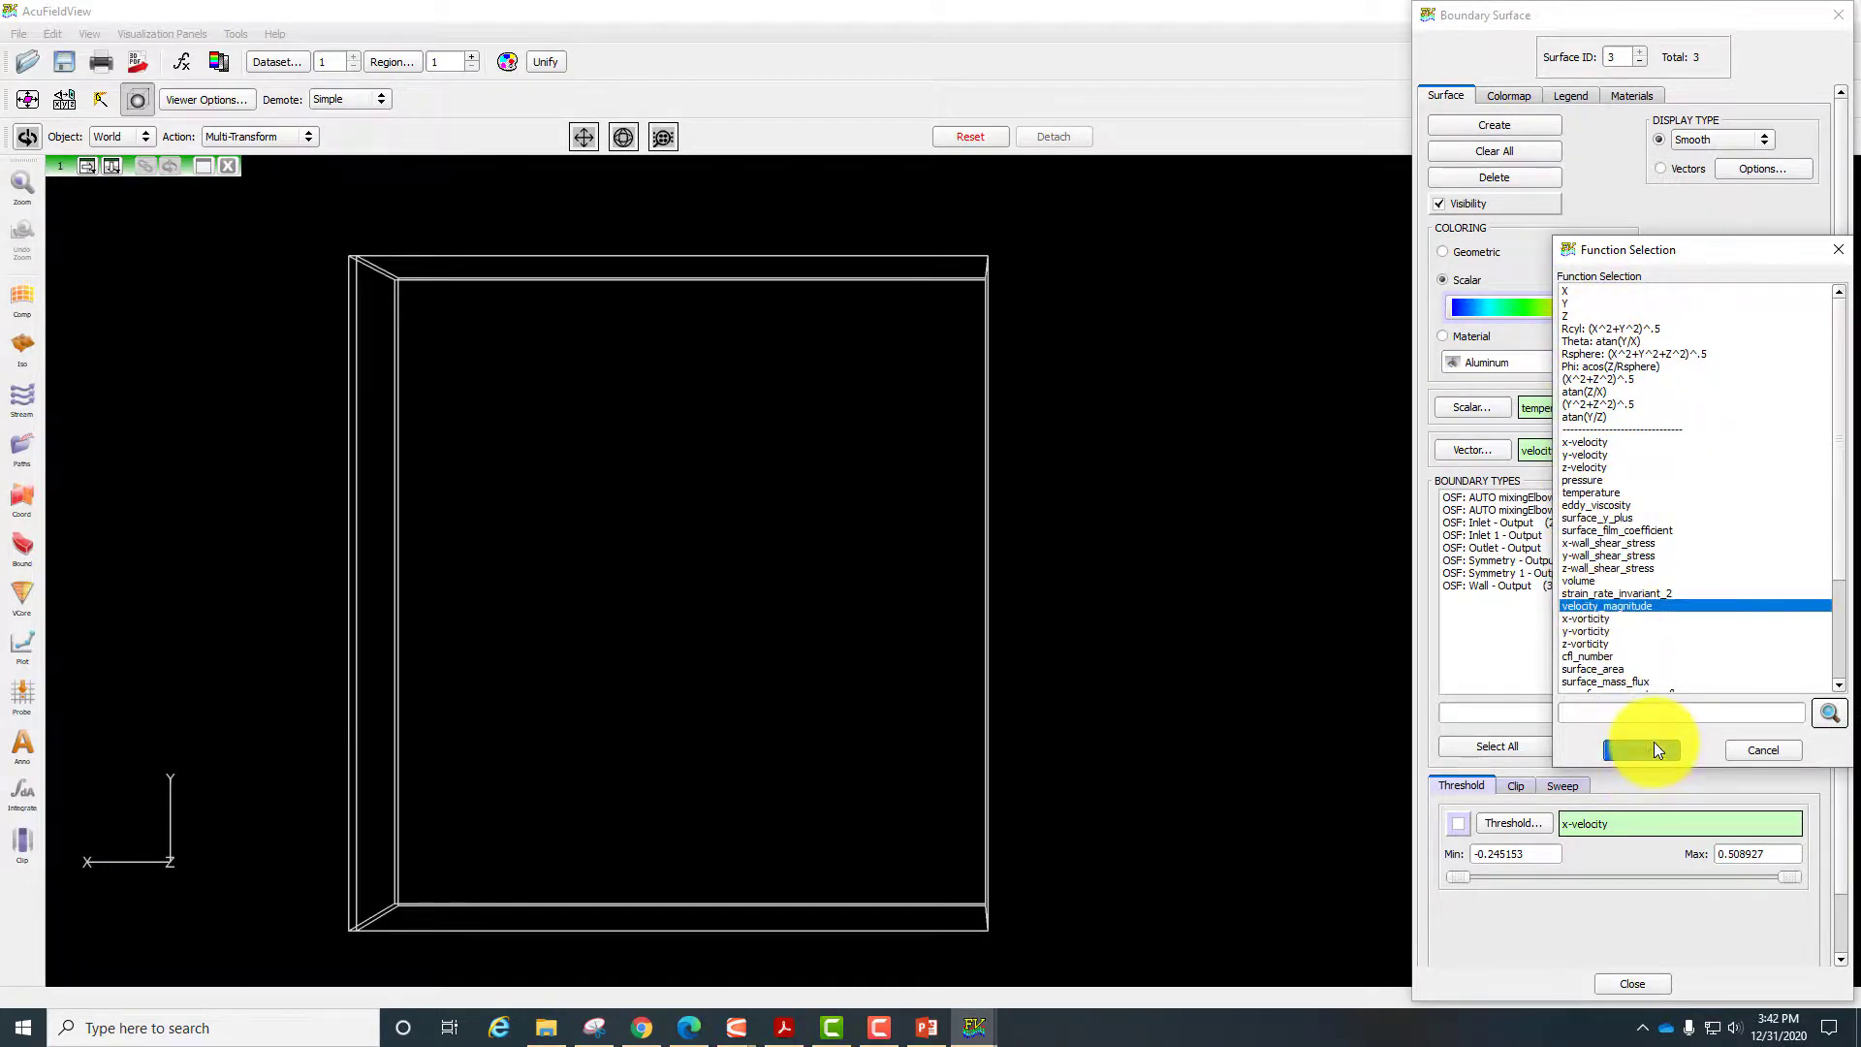
click(1648, 750)
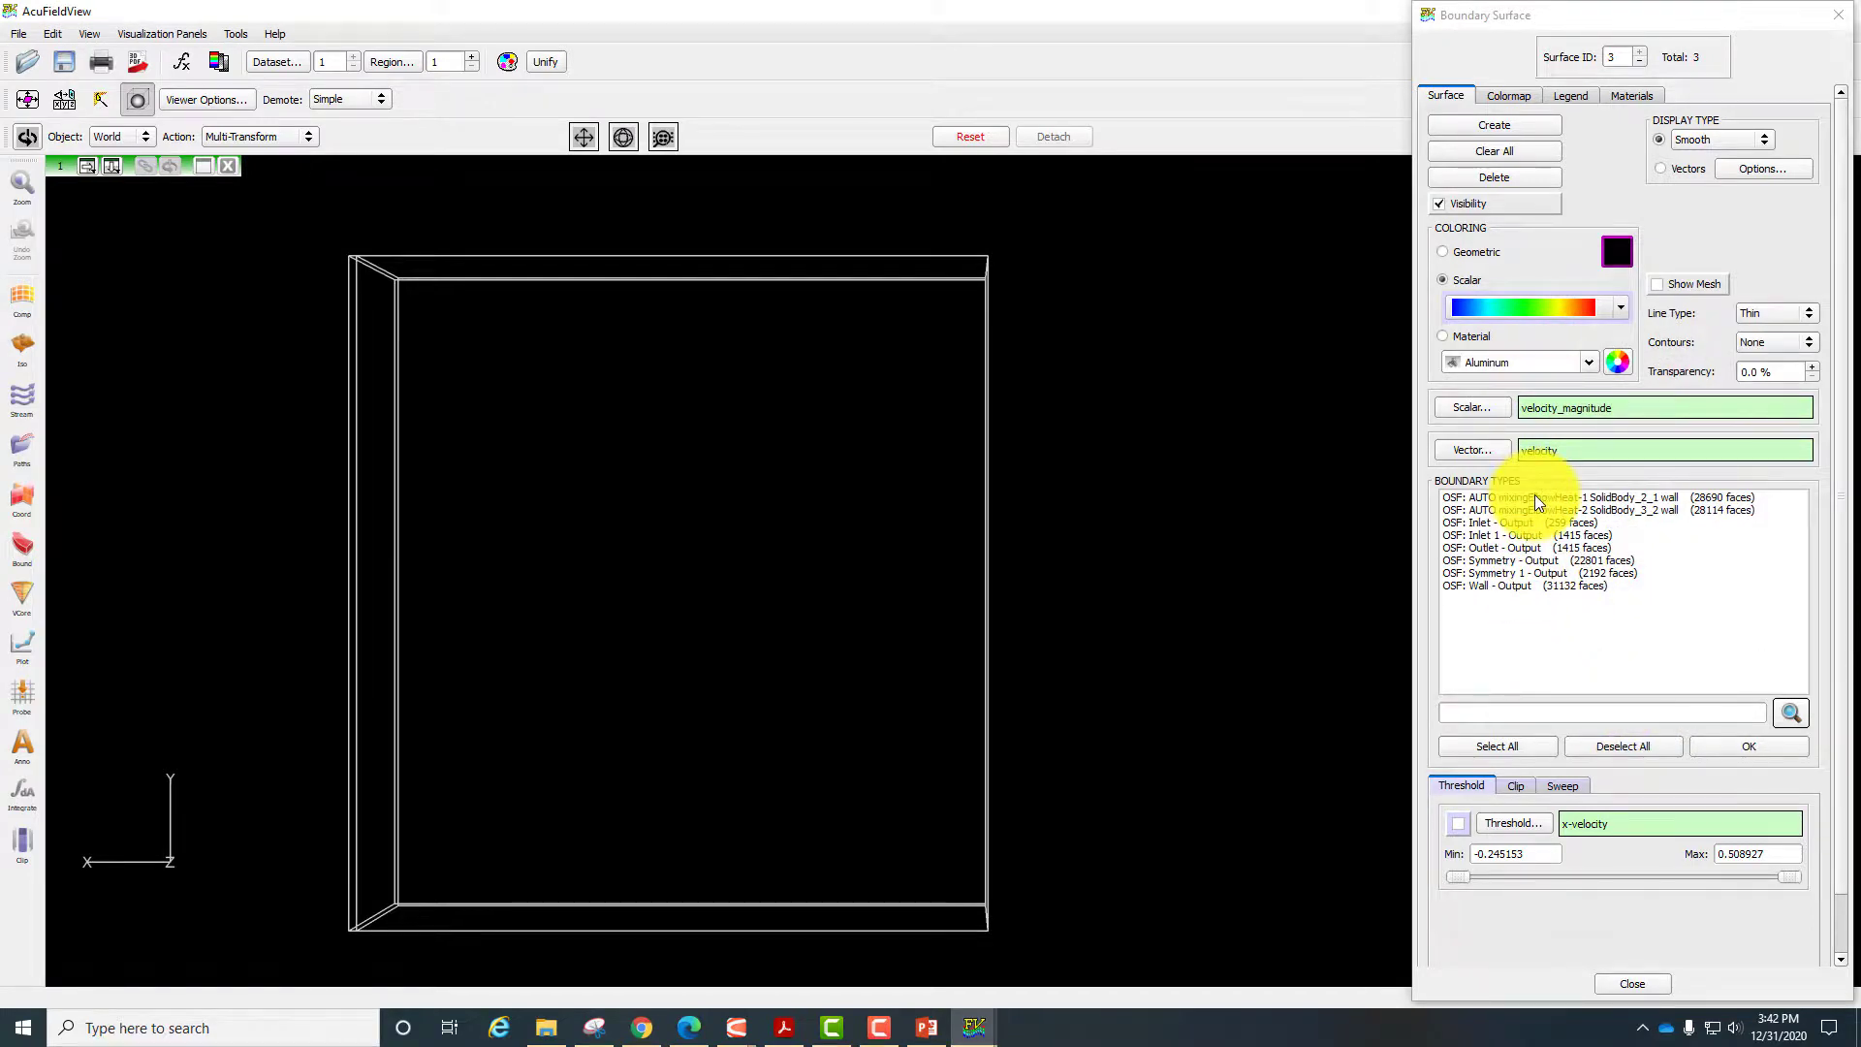
click(1533, 496)
shift+click(1521, 585)
click(1702, 742)
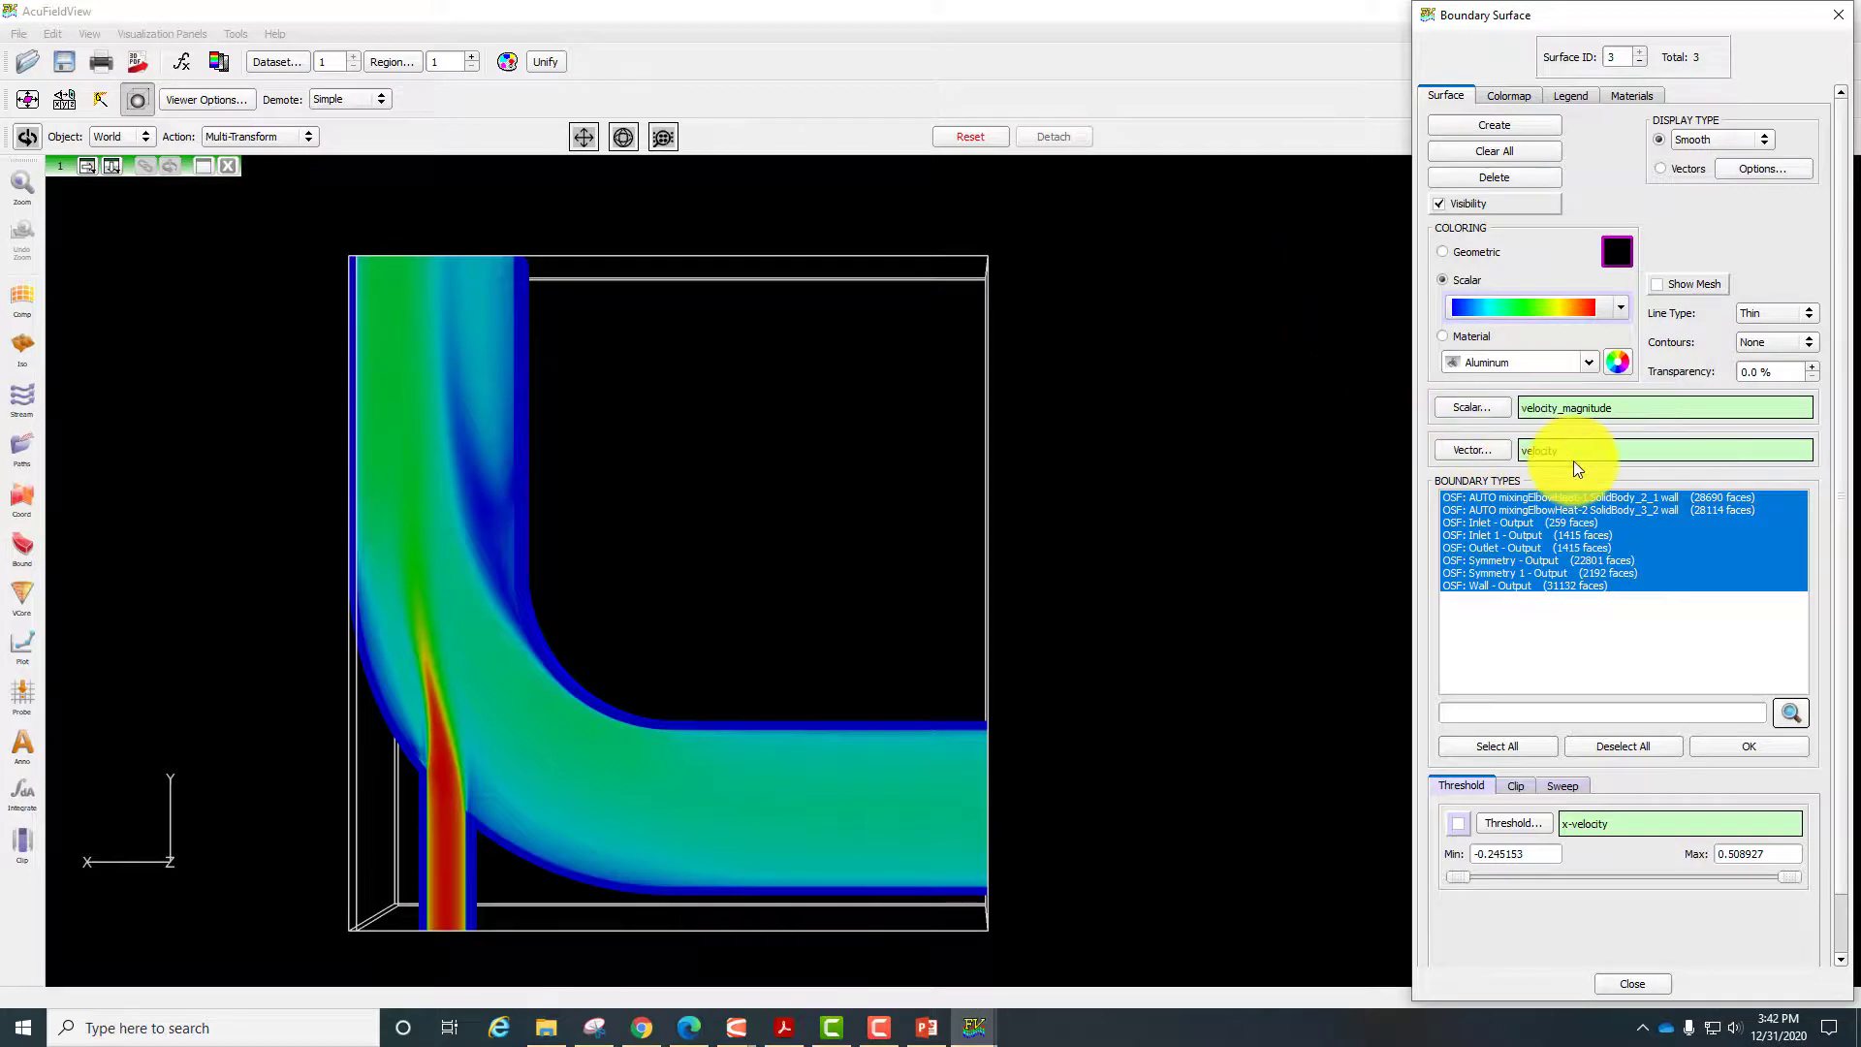
Show the velocity_magnitude legend and move it slightly lower beside the model.
click(1575, 96)
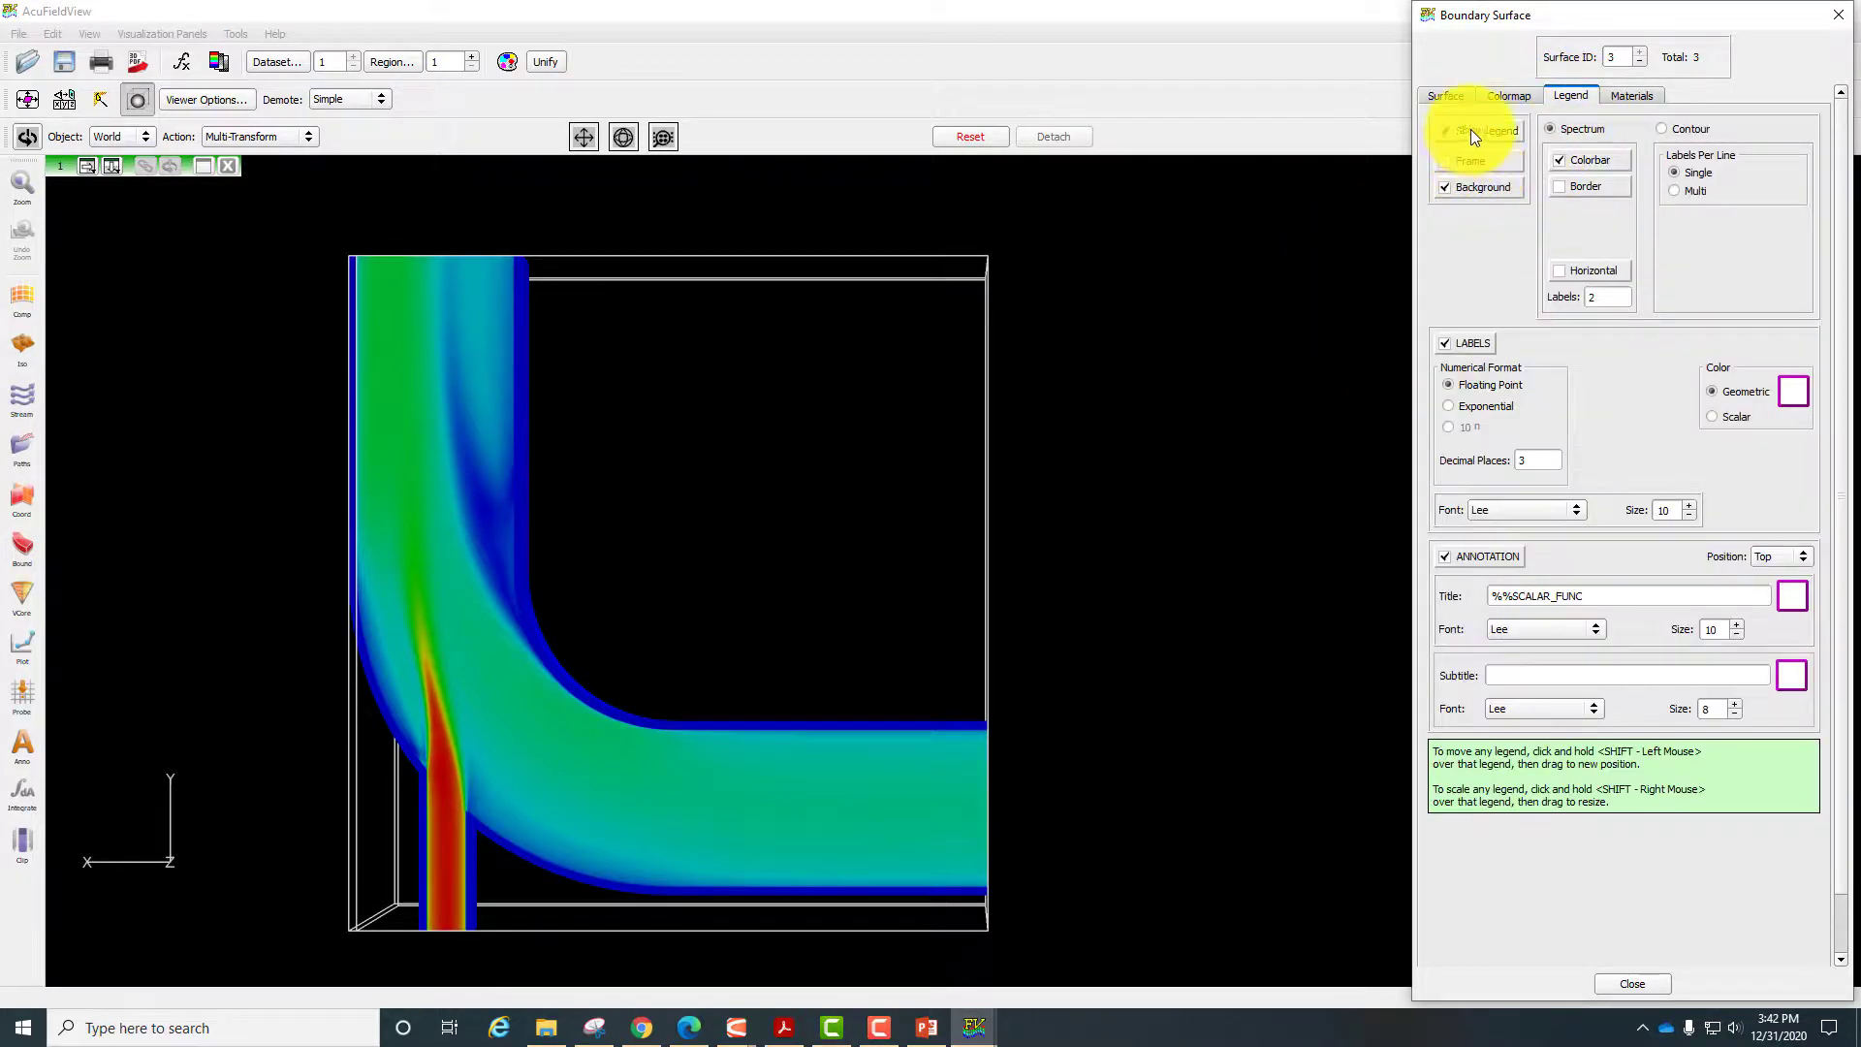
click(1469, 129)
mouse_move(1179, 287)
shift+mouse_down()
mouse_move(1154, 415)
mouse_move(1208, 482)
mouse_move(1211, 331)
shift+mouse_up()
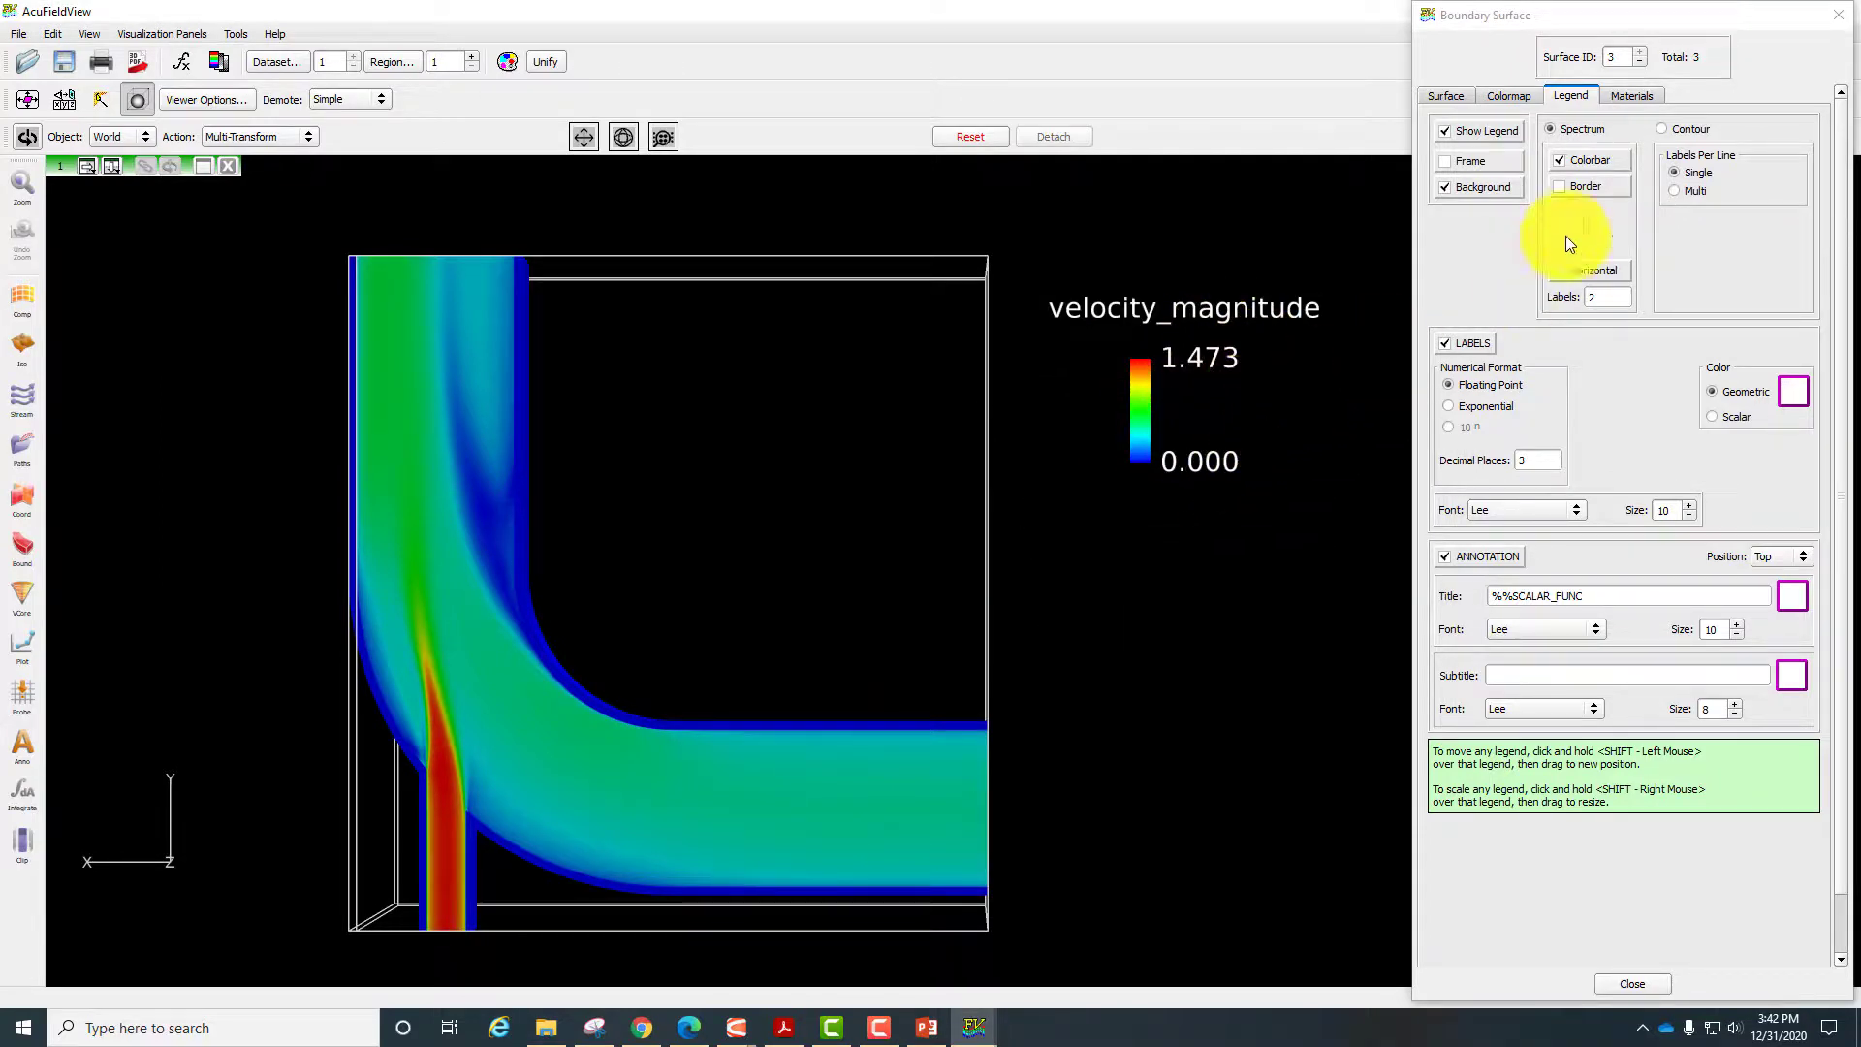
Switch the third boundary surface's display type from smooth shading to vectors.
click(1462, 93)
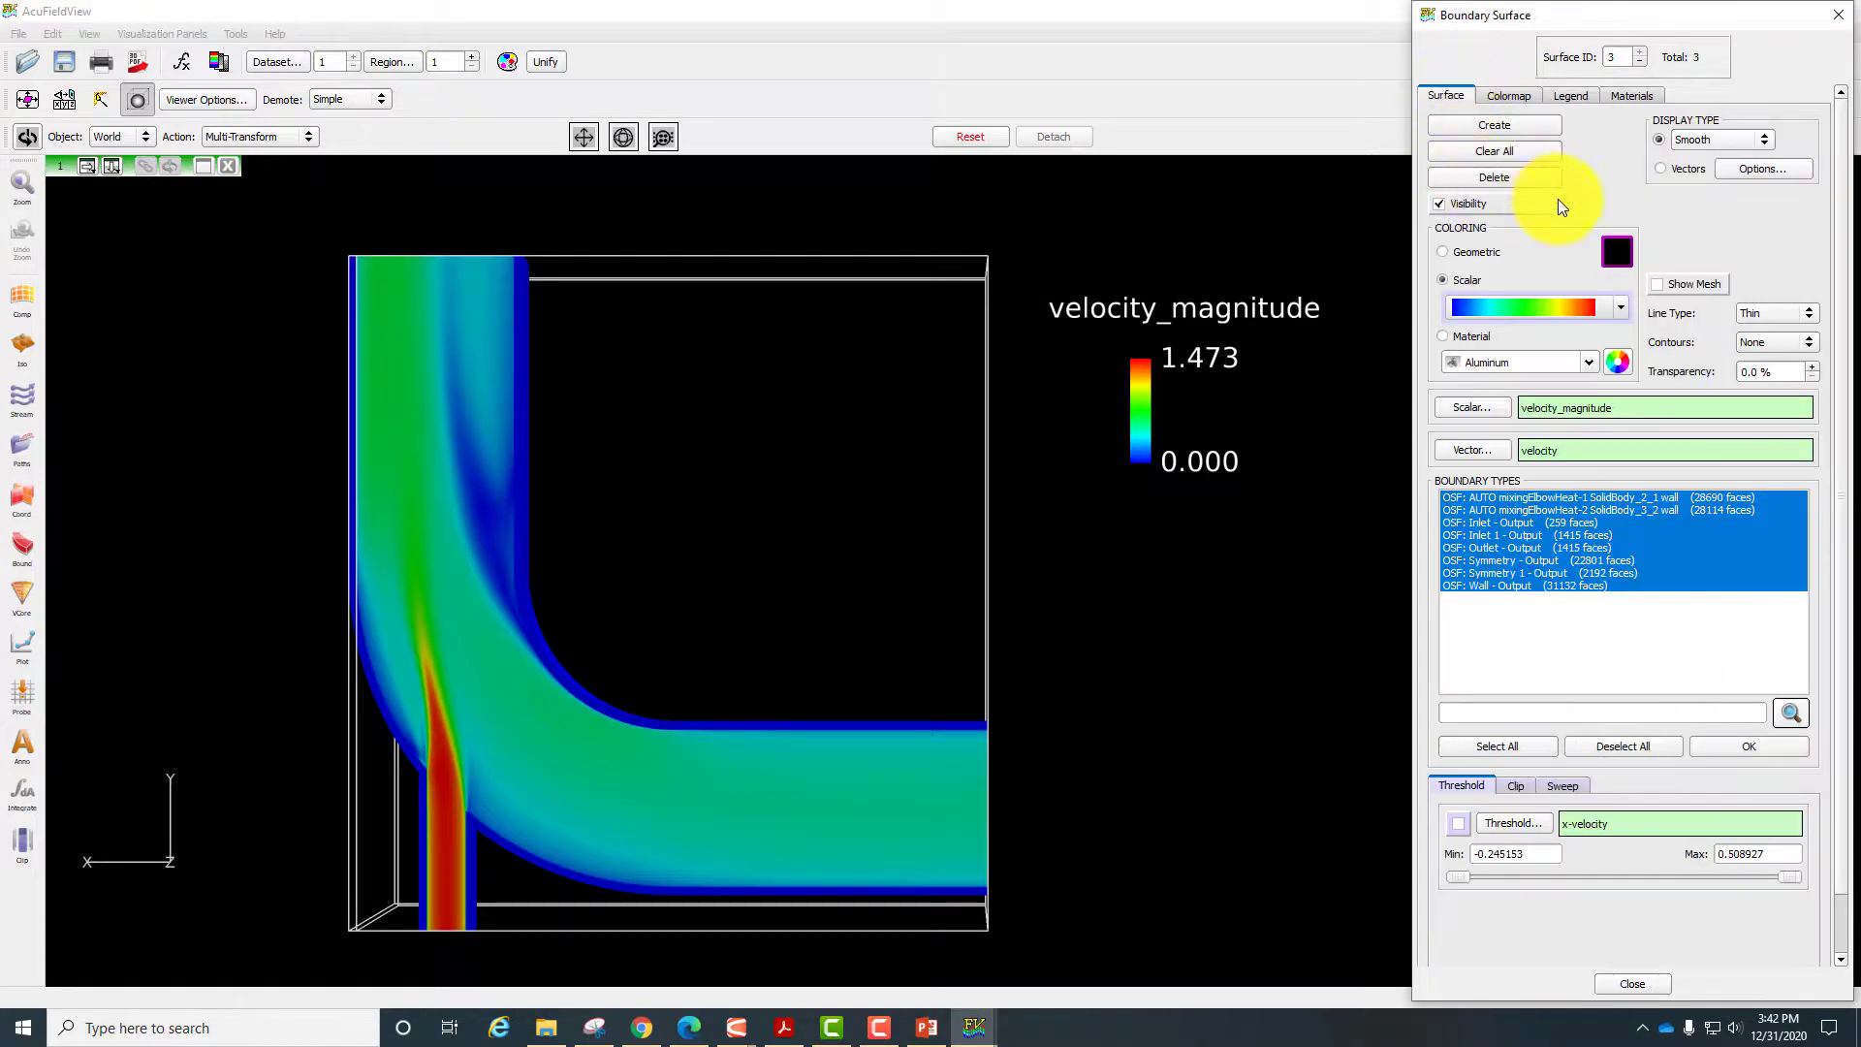
click(1661, 172)
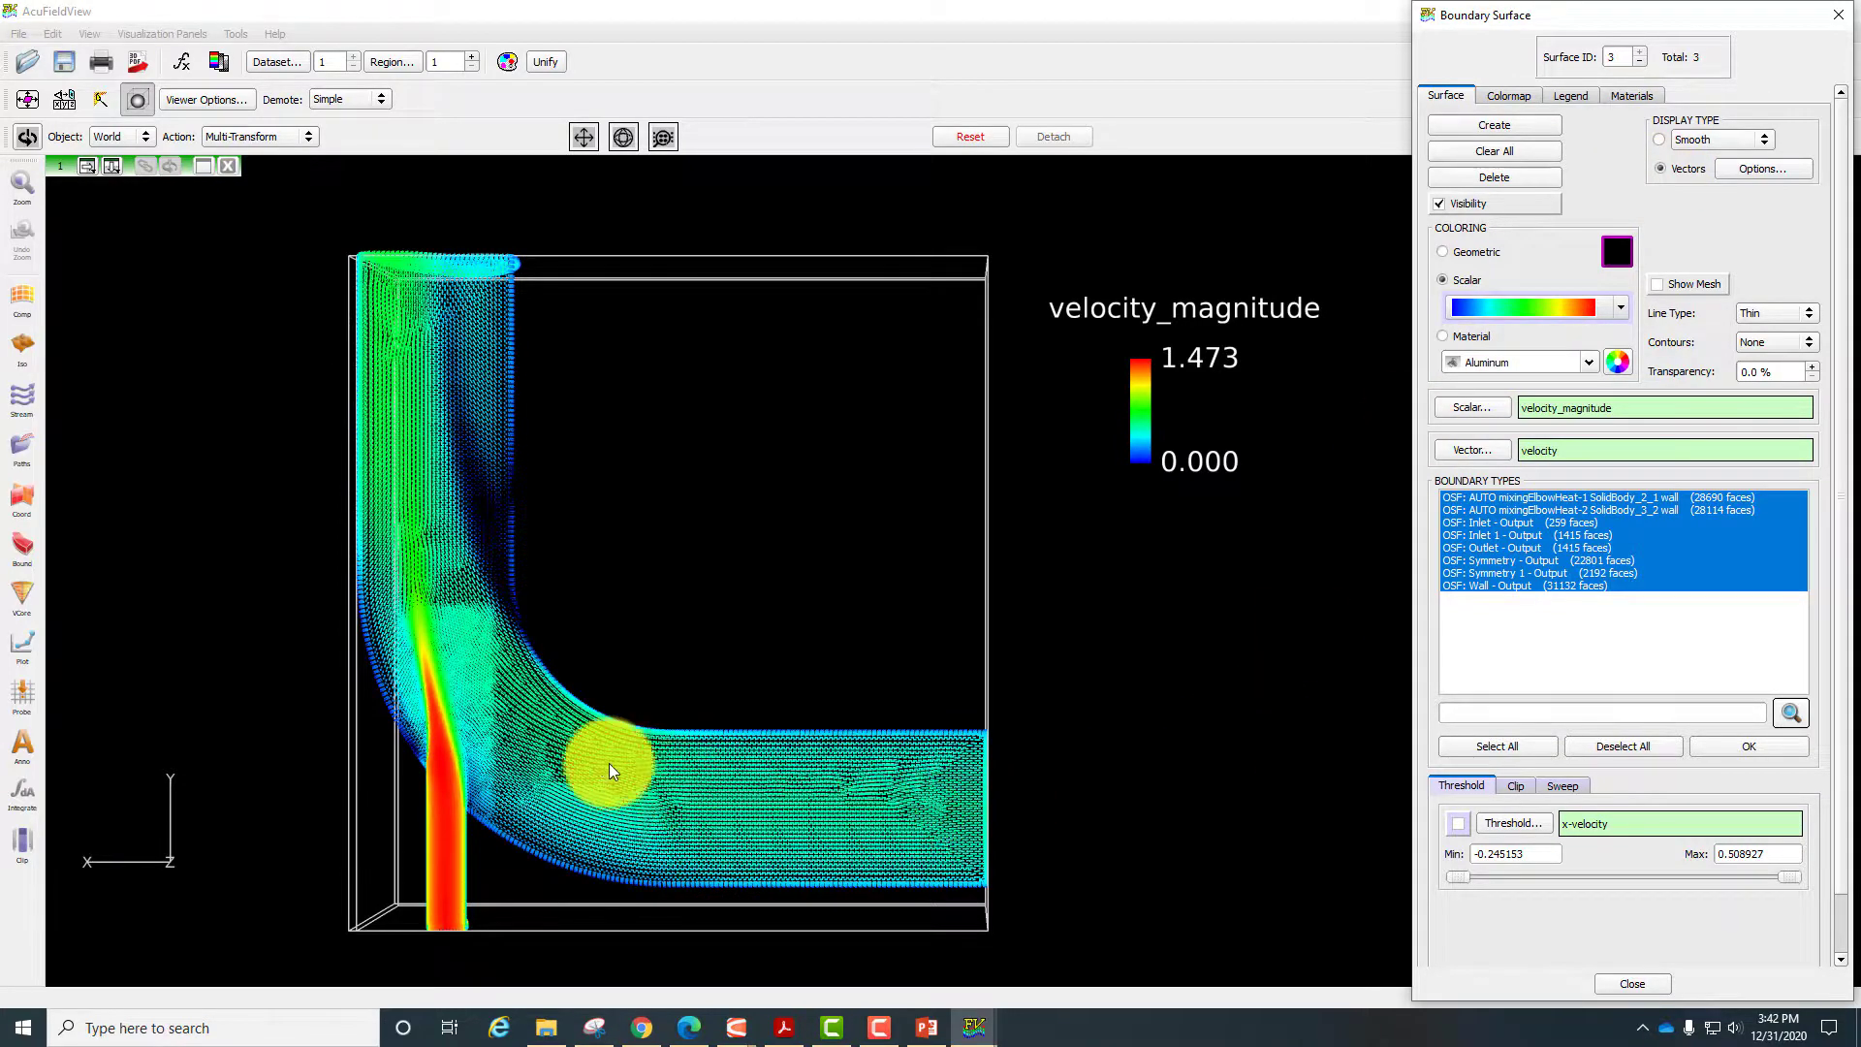
click(665, 615)
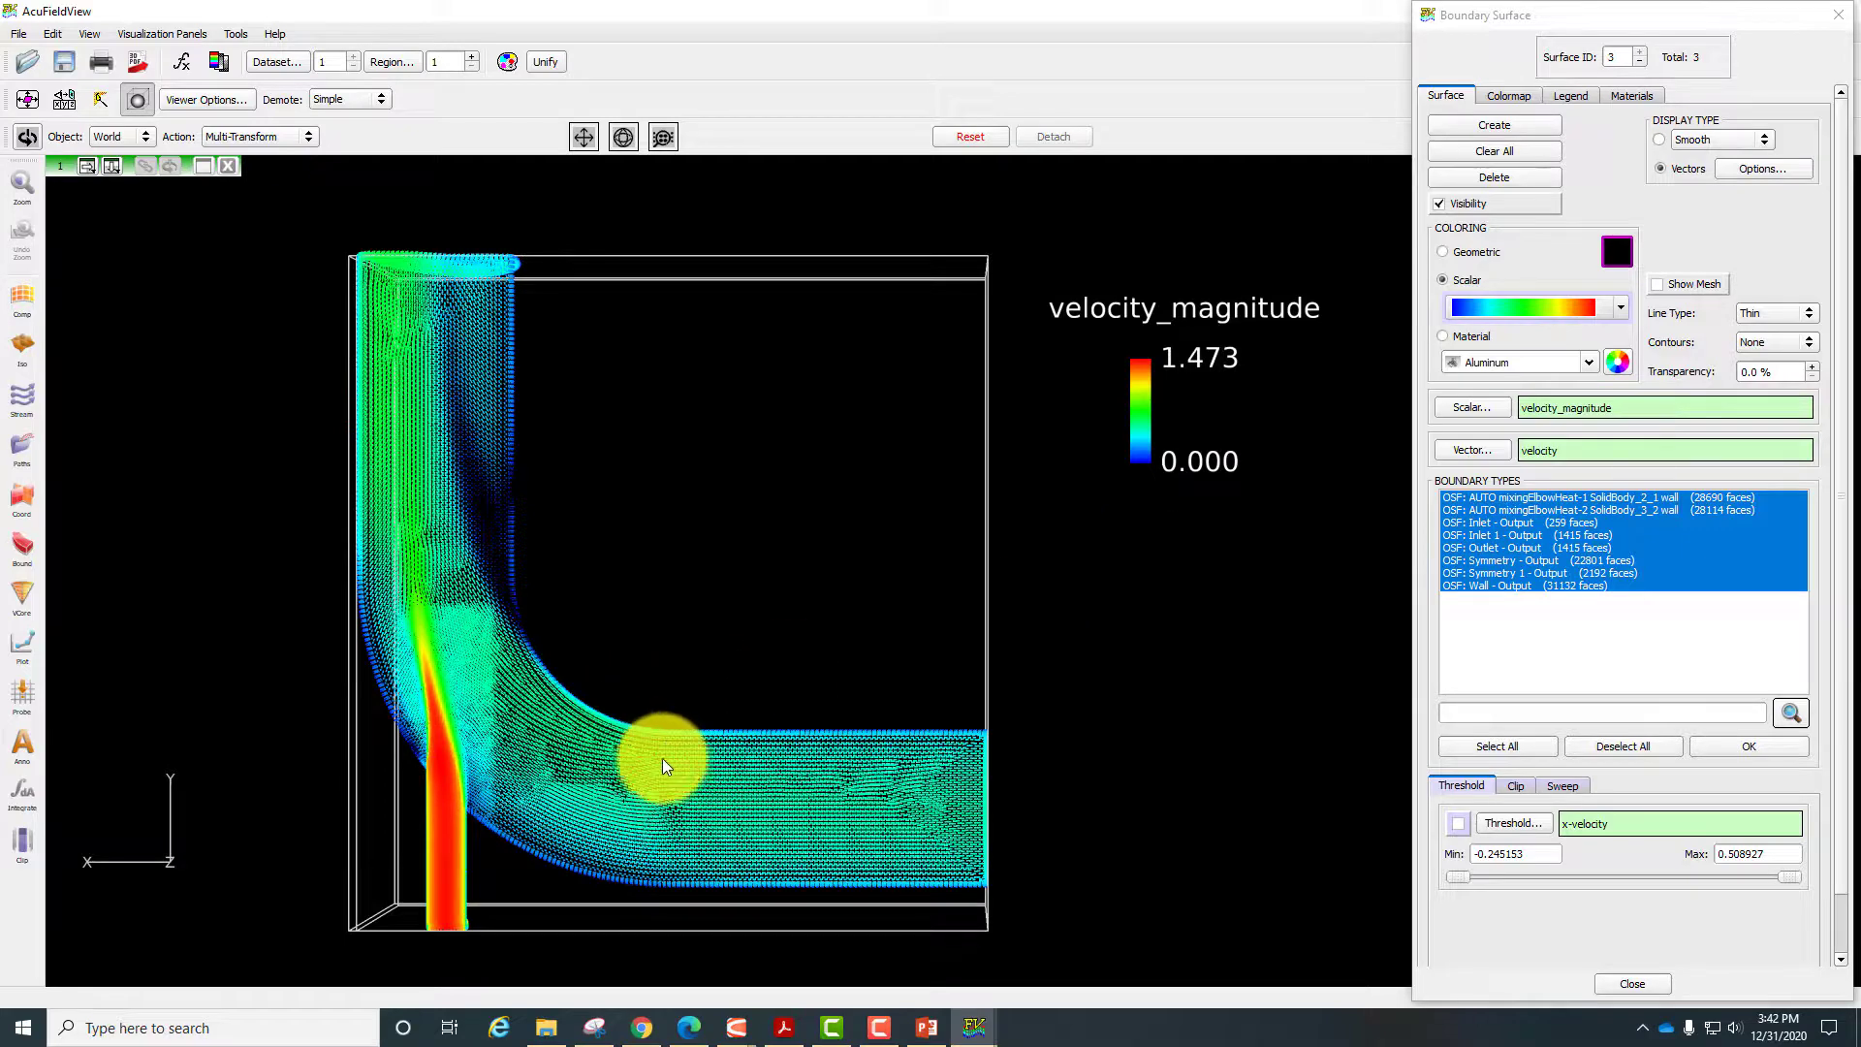
drag(678, 692, 663, 706)
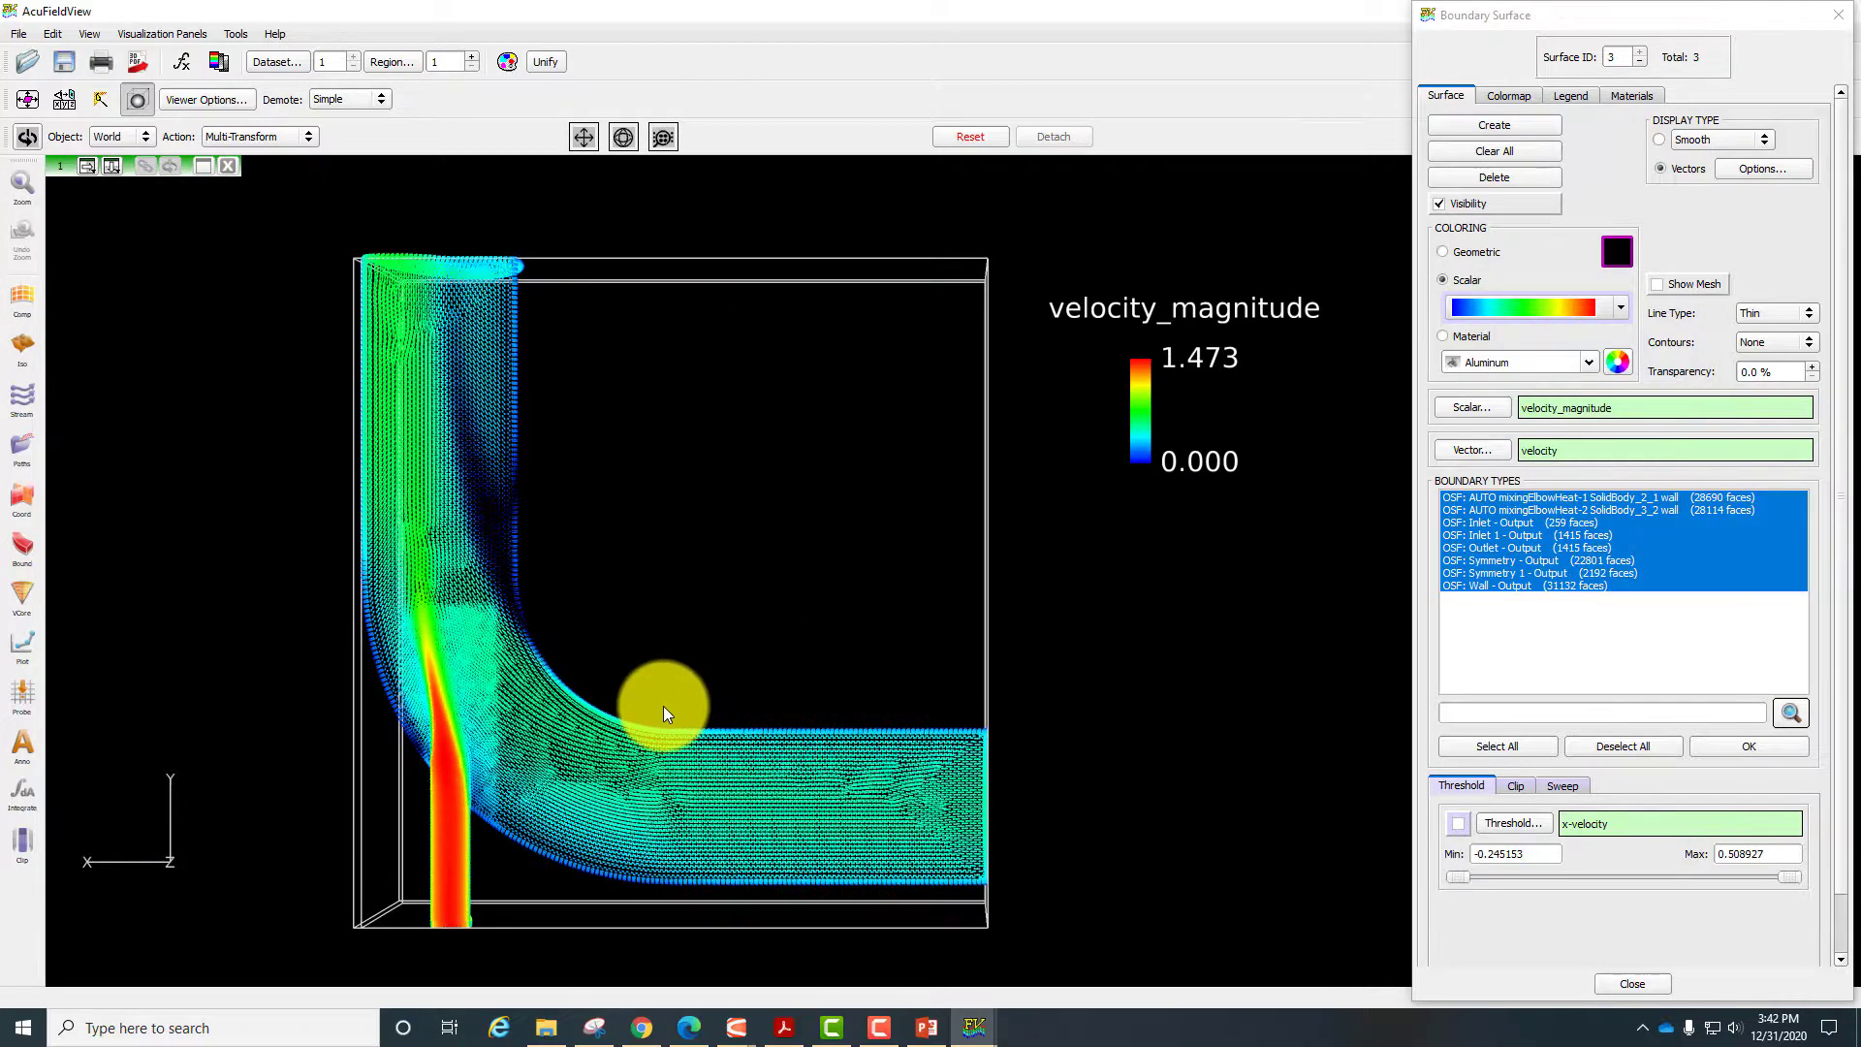
In the vector options, set the skip to 37.5 % and enable head scaling with a value of 0.5.
click(1731, 168)
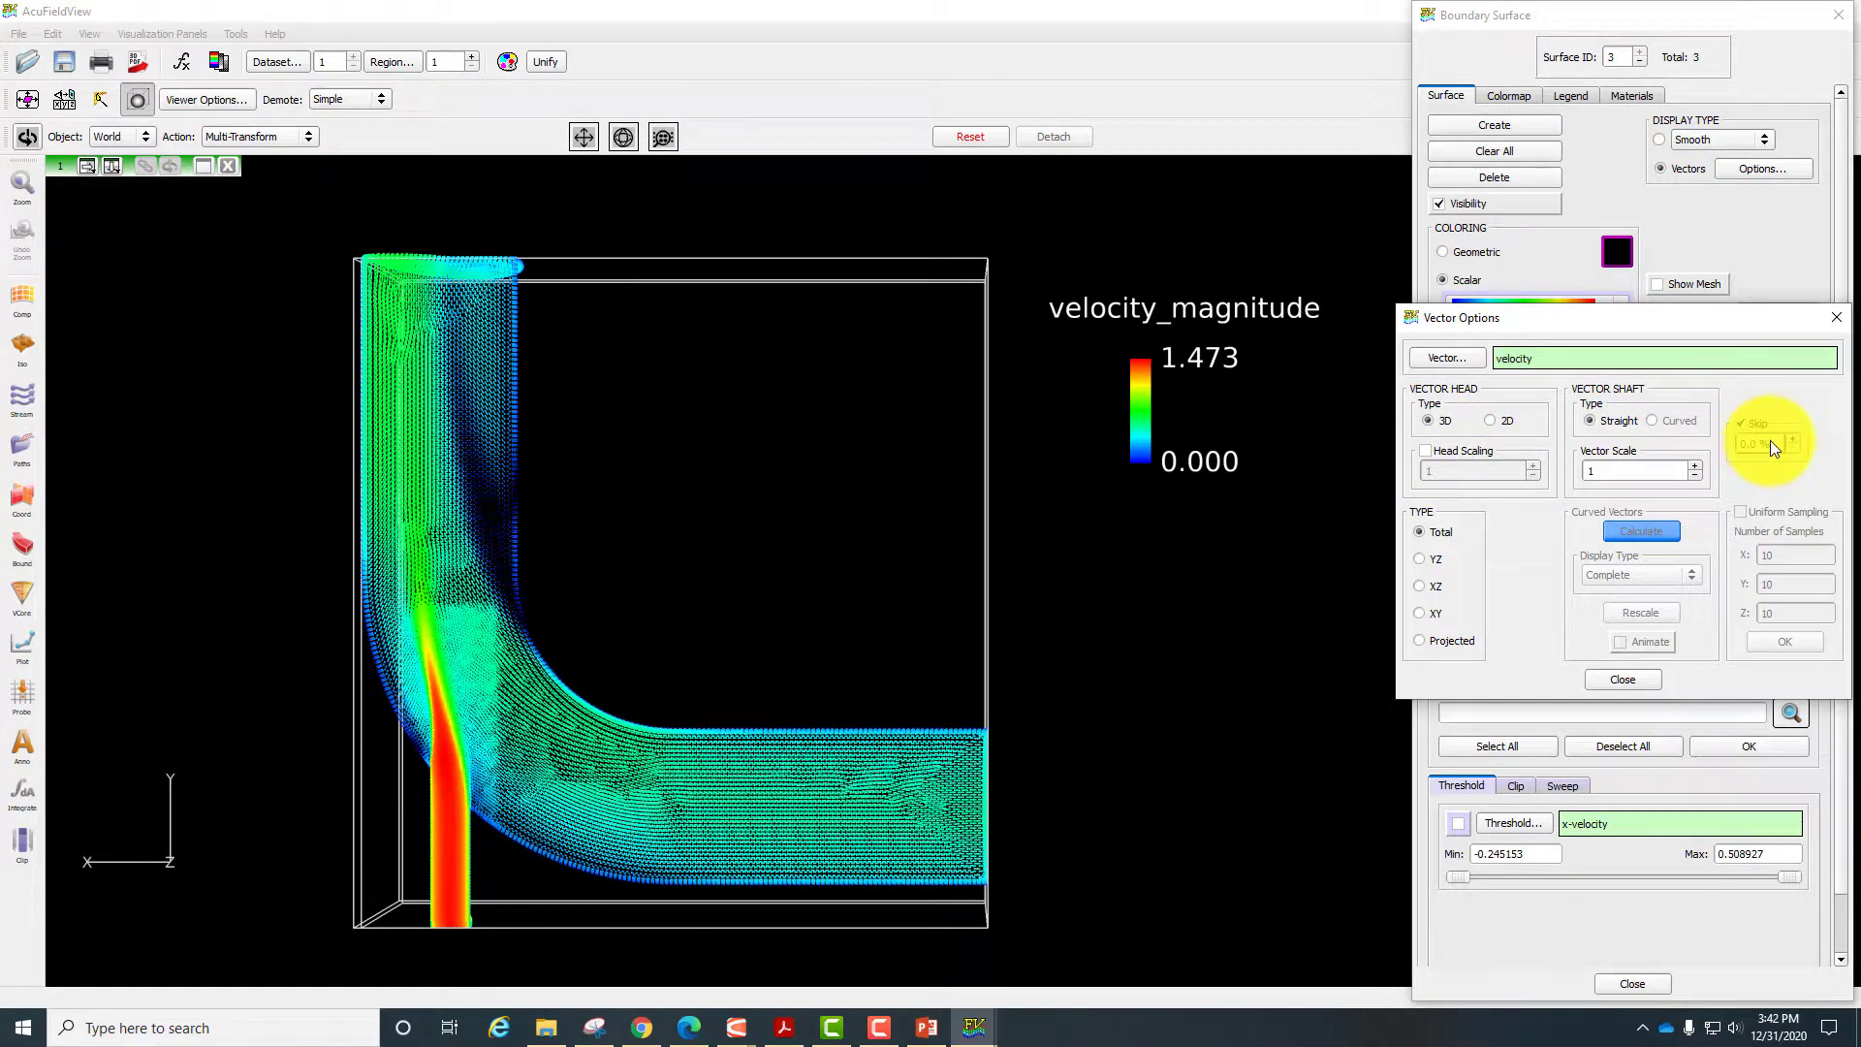
text(37.5)
key(Return)
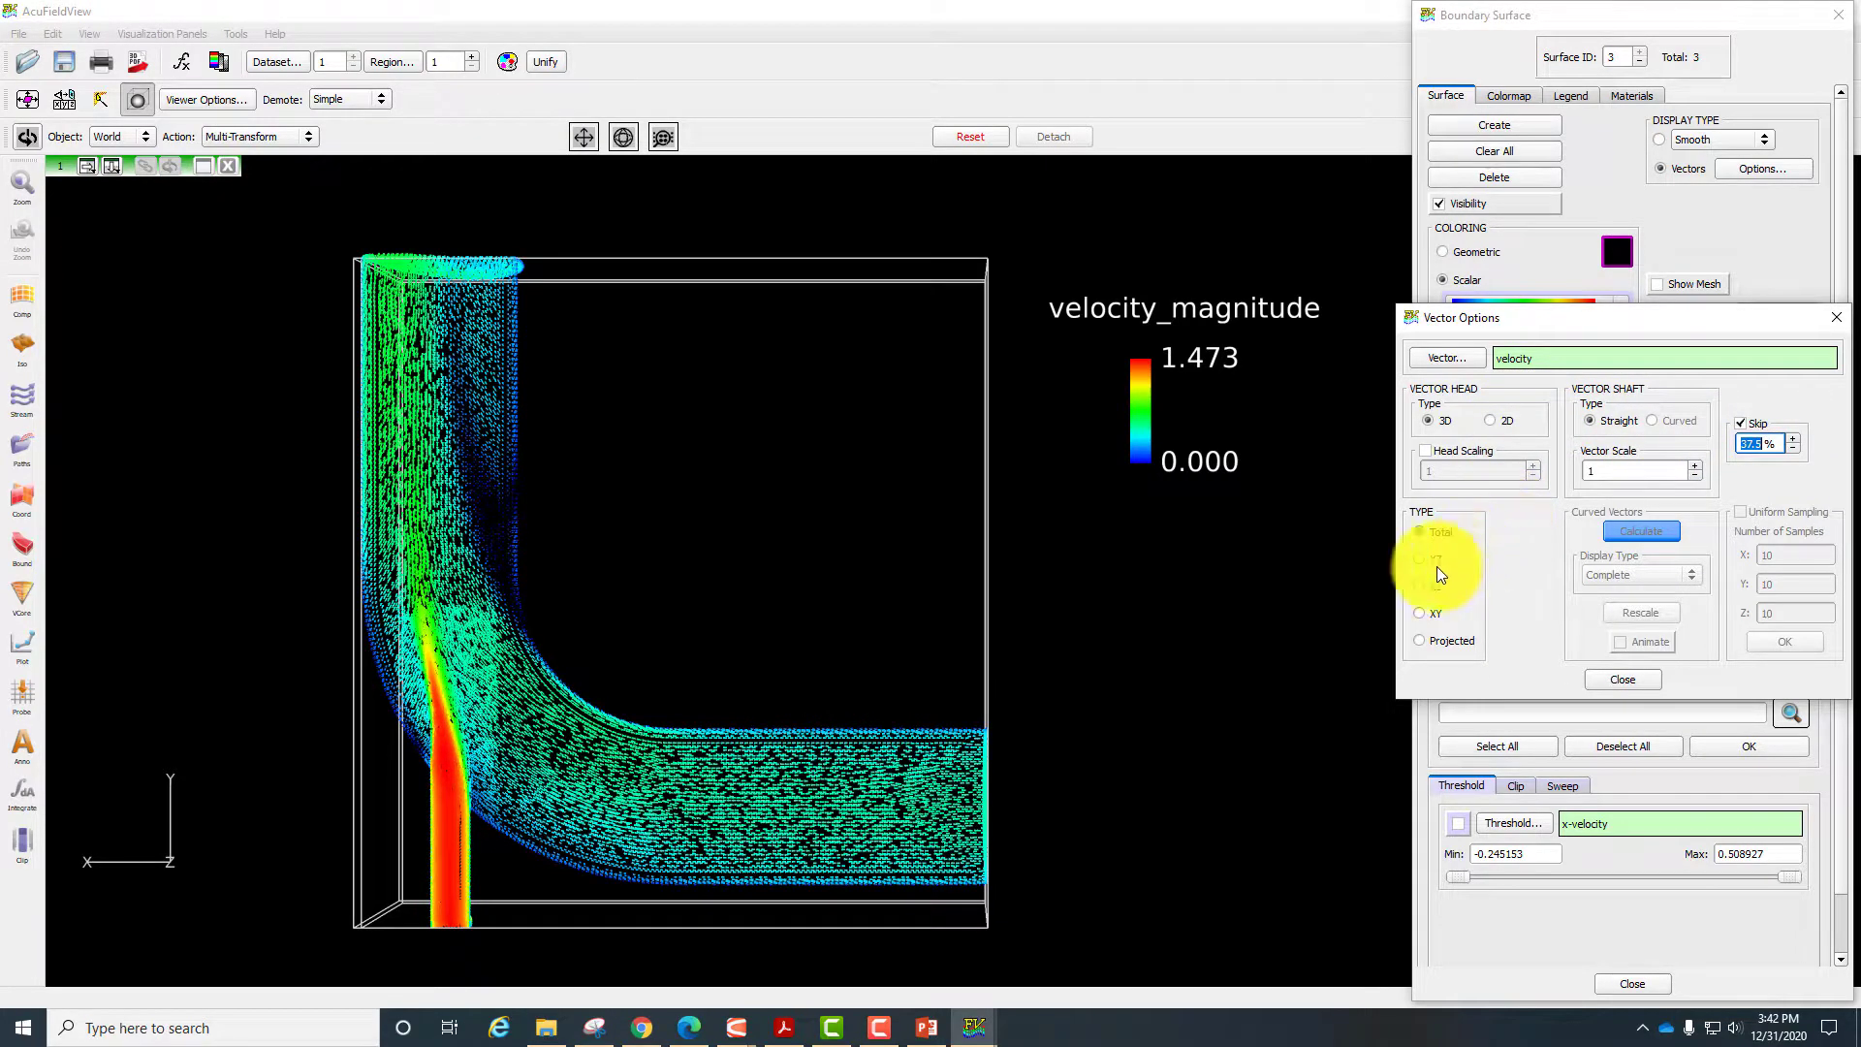
click(1425, 452)
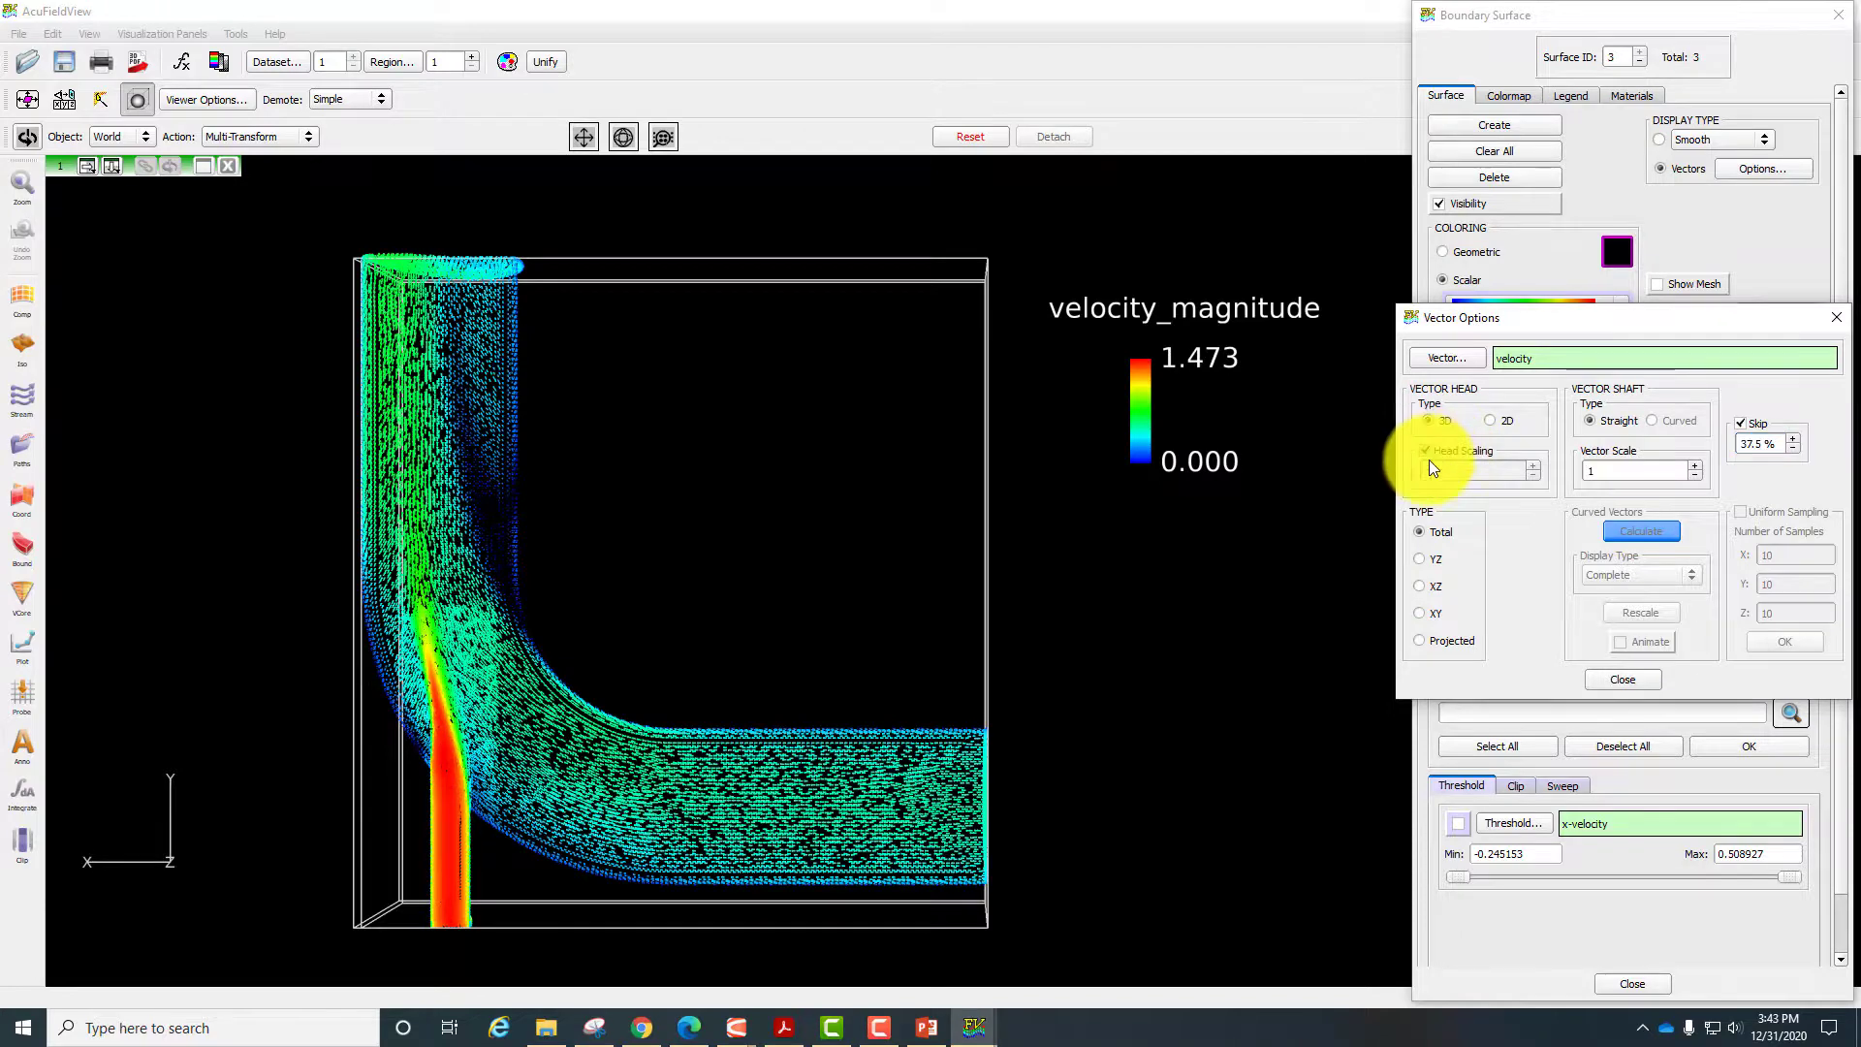
text(0.5)
key(Return)
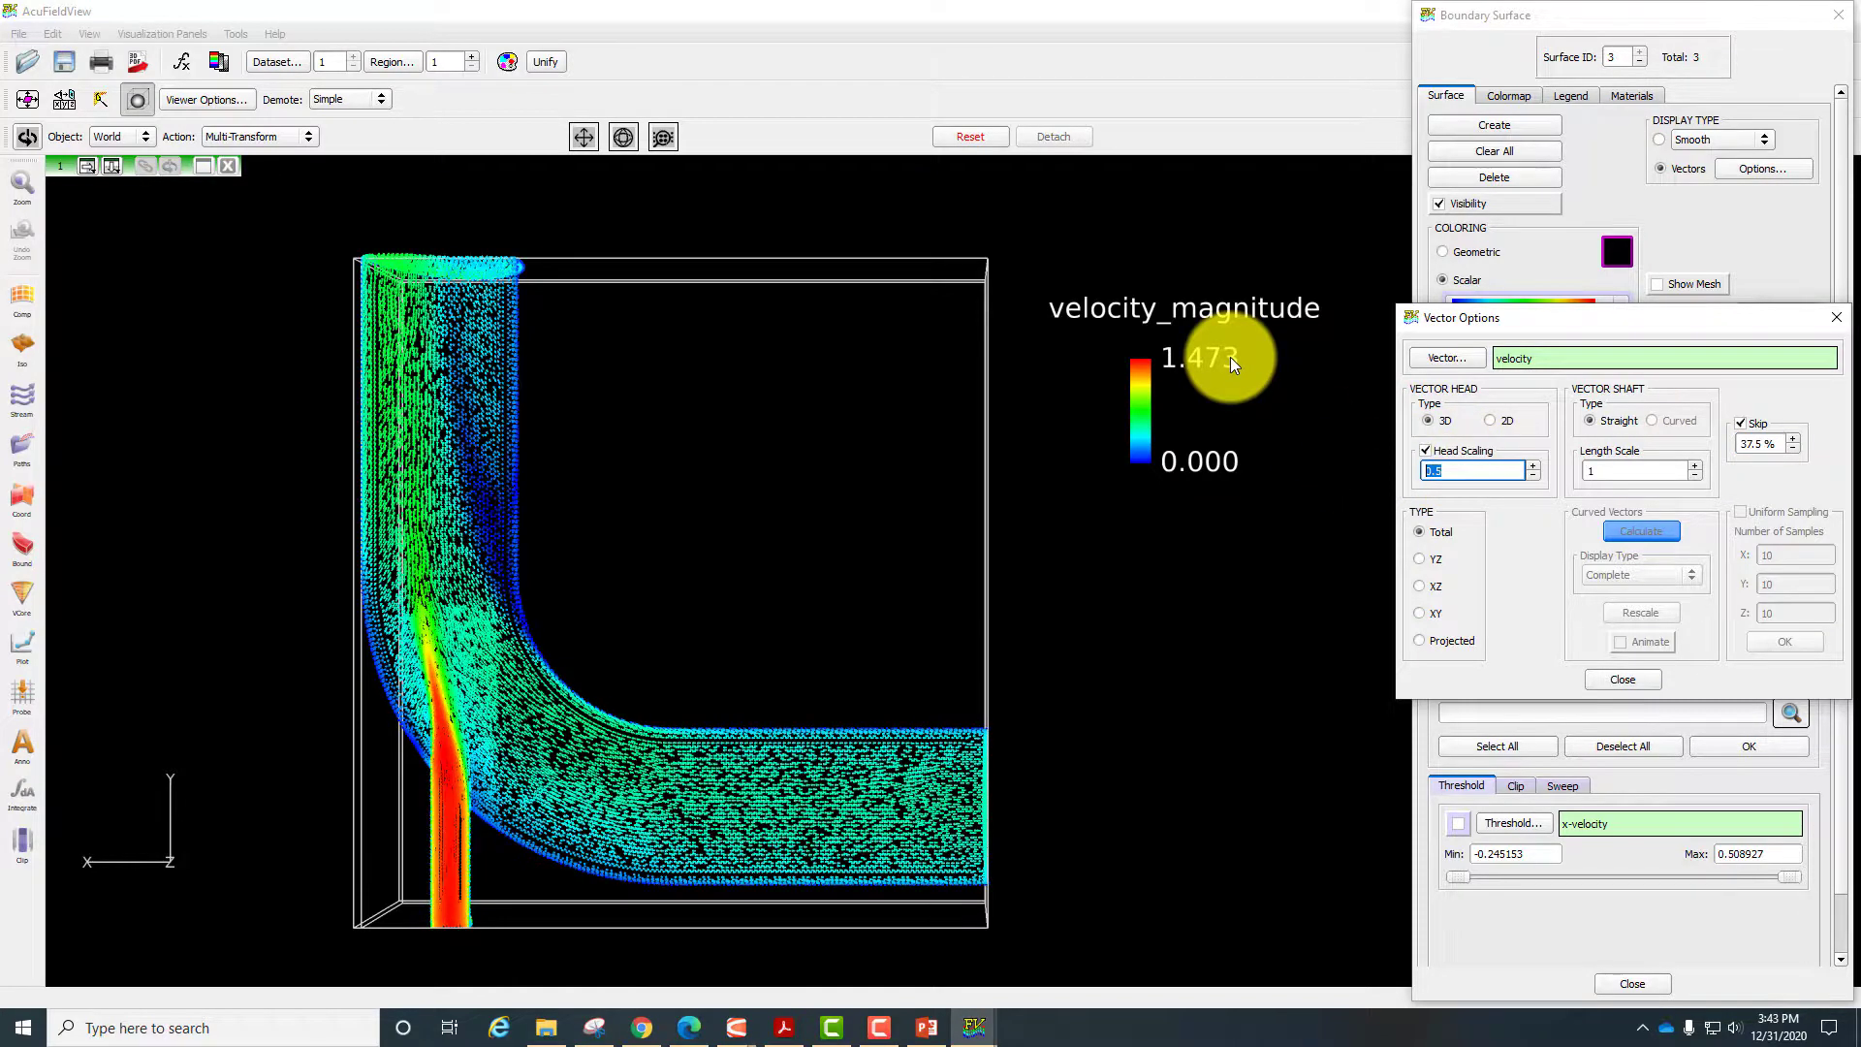
Set the length scale of the vector shafts to 0.5.
click(1617, 471)
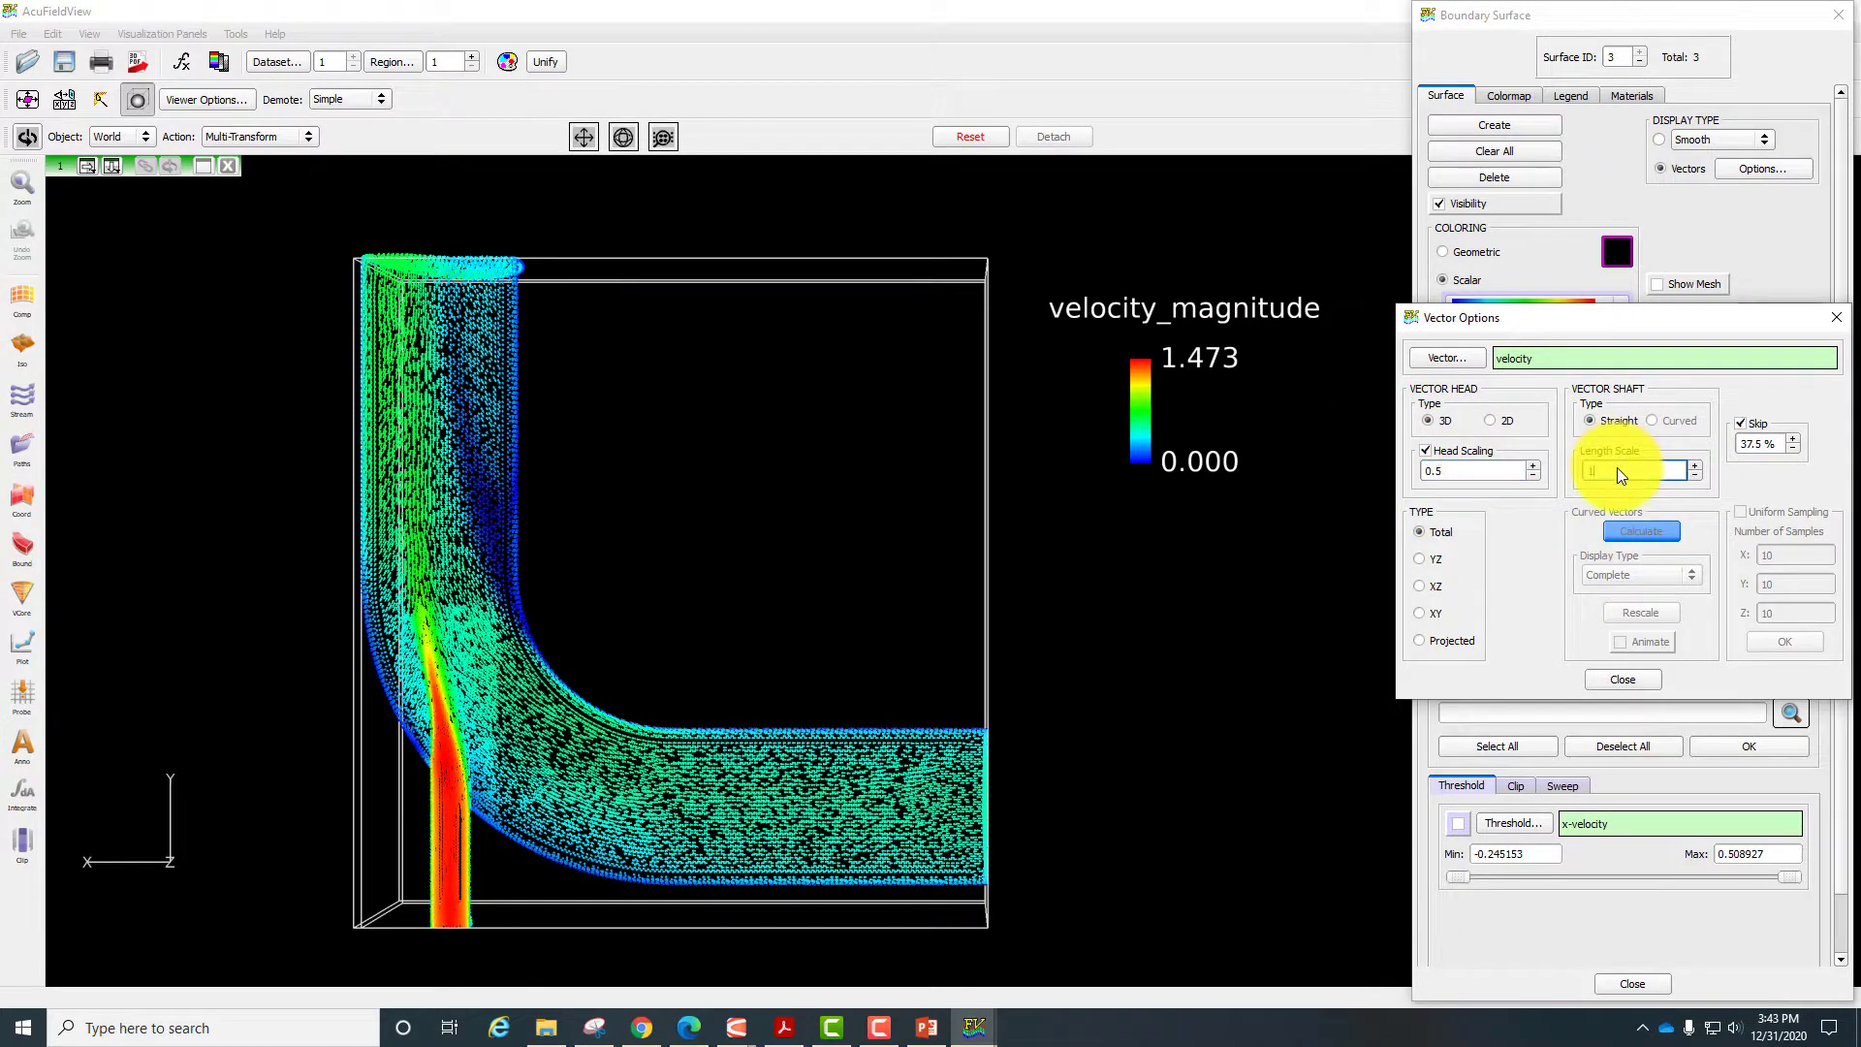
click(1695, 465)
click(1695, 475)
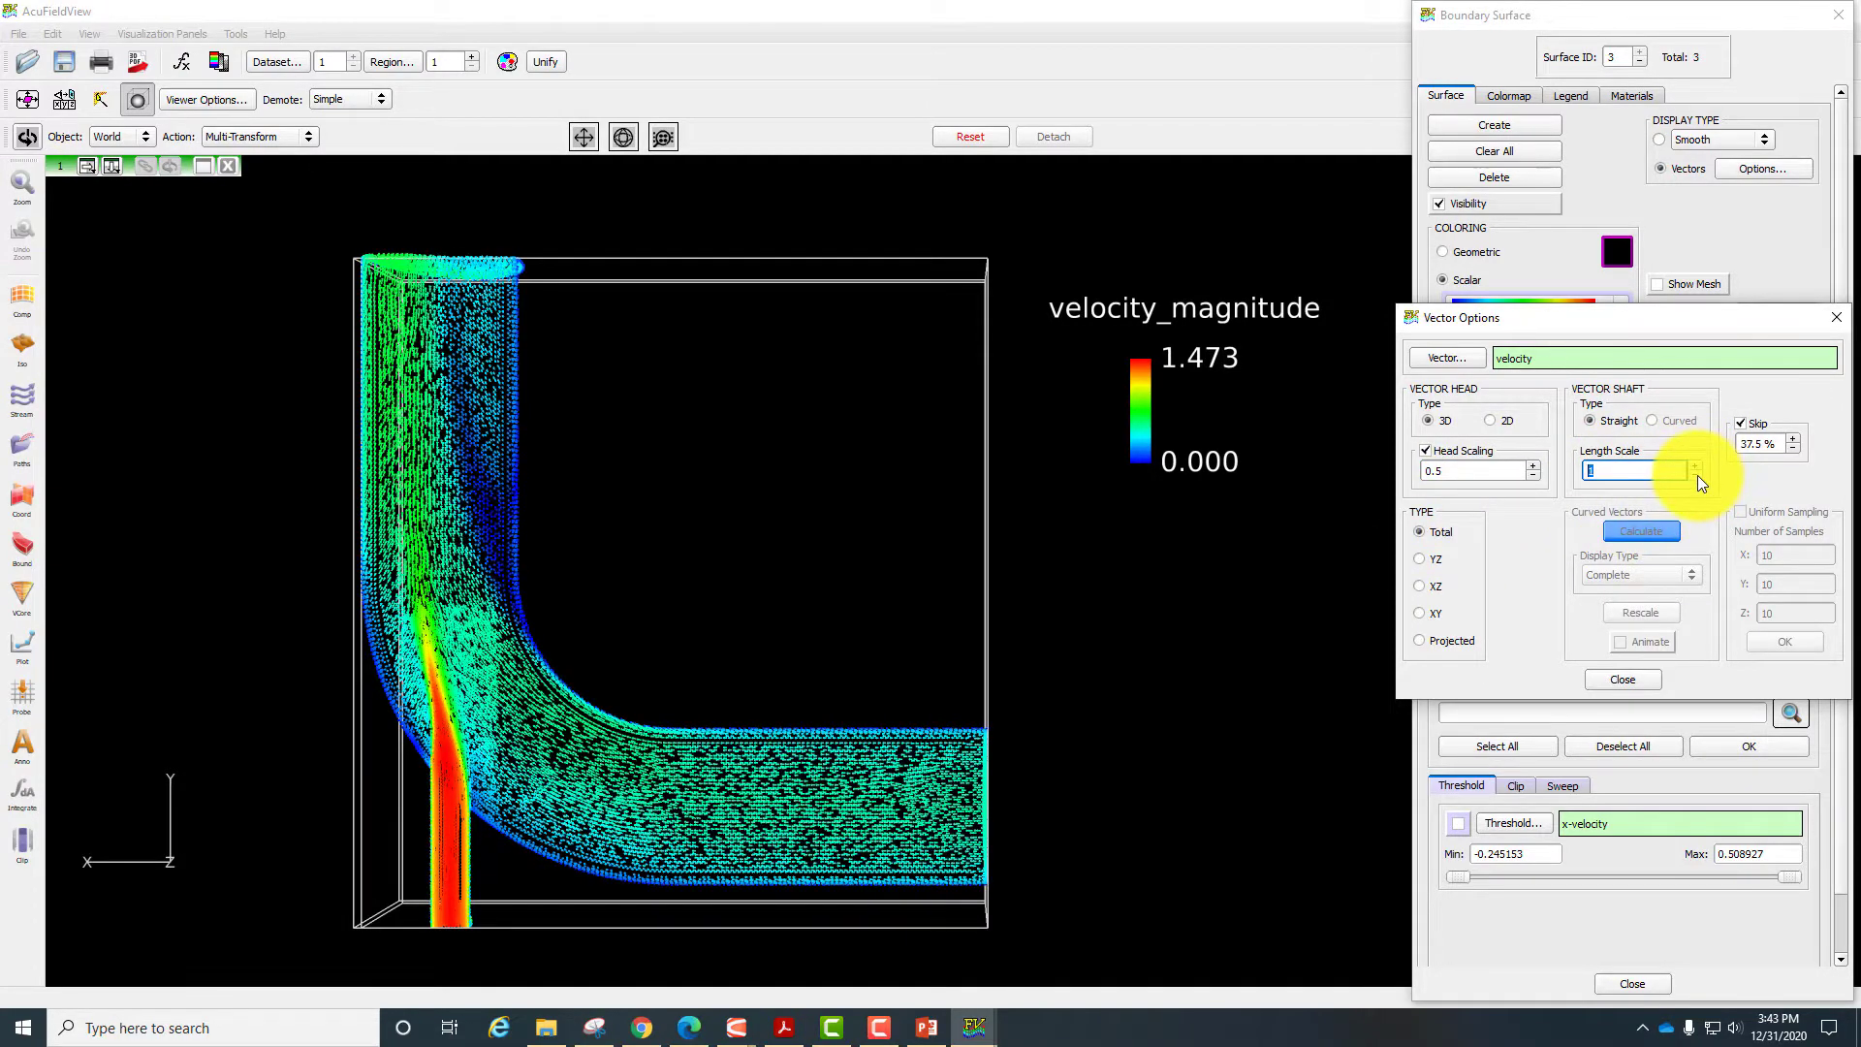
click(1696, 474)
Try a vector skip of 10 % on the third surface.
click(539, 635)
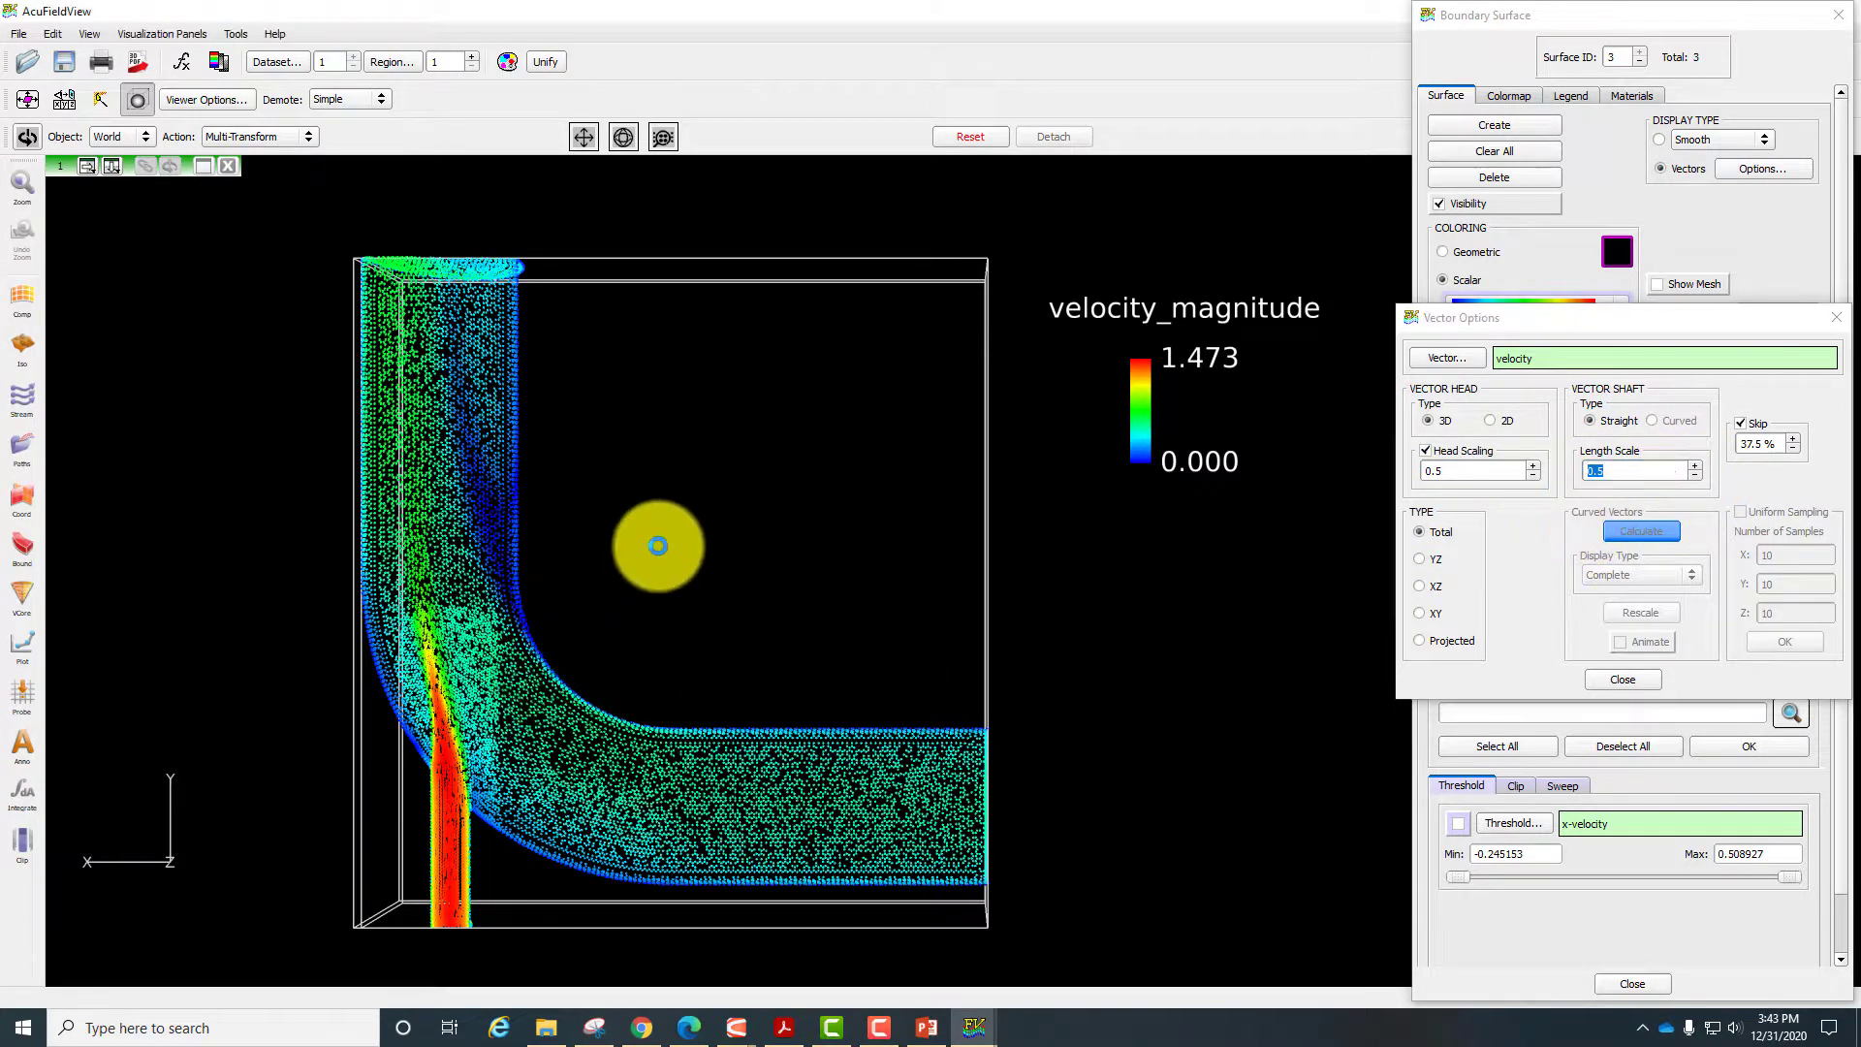
right_drag(573, 639, 565, 536)
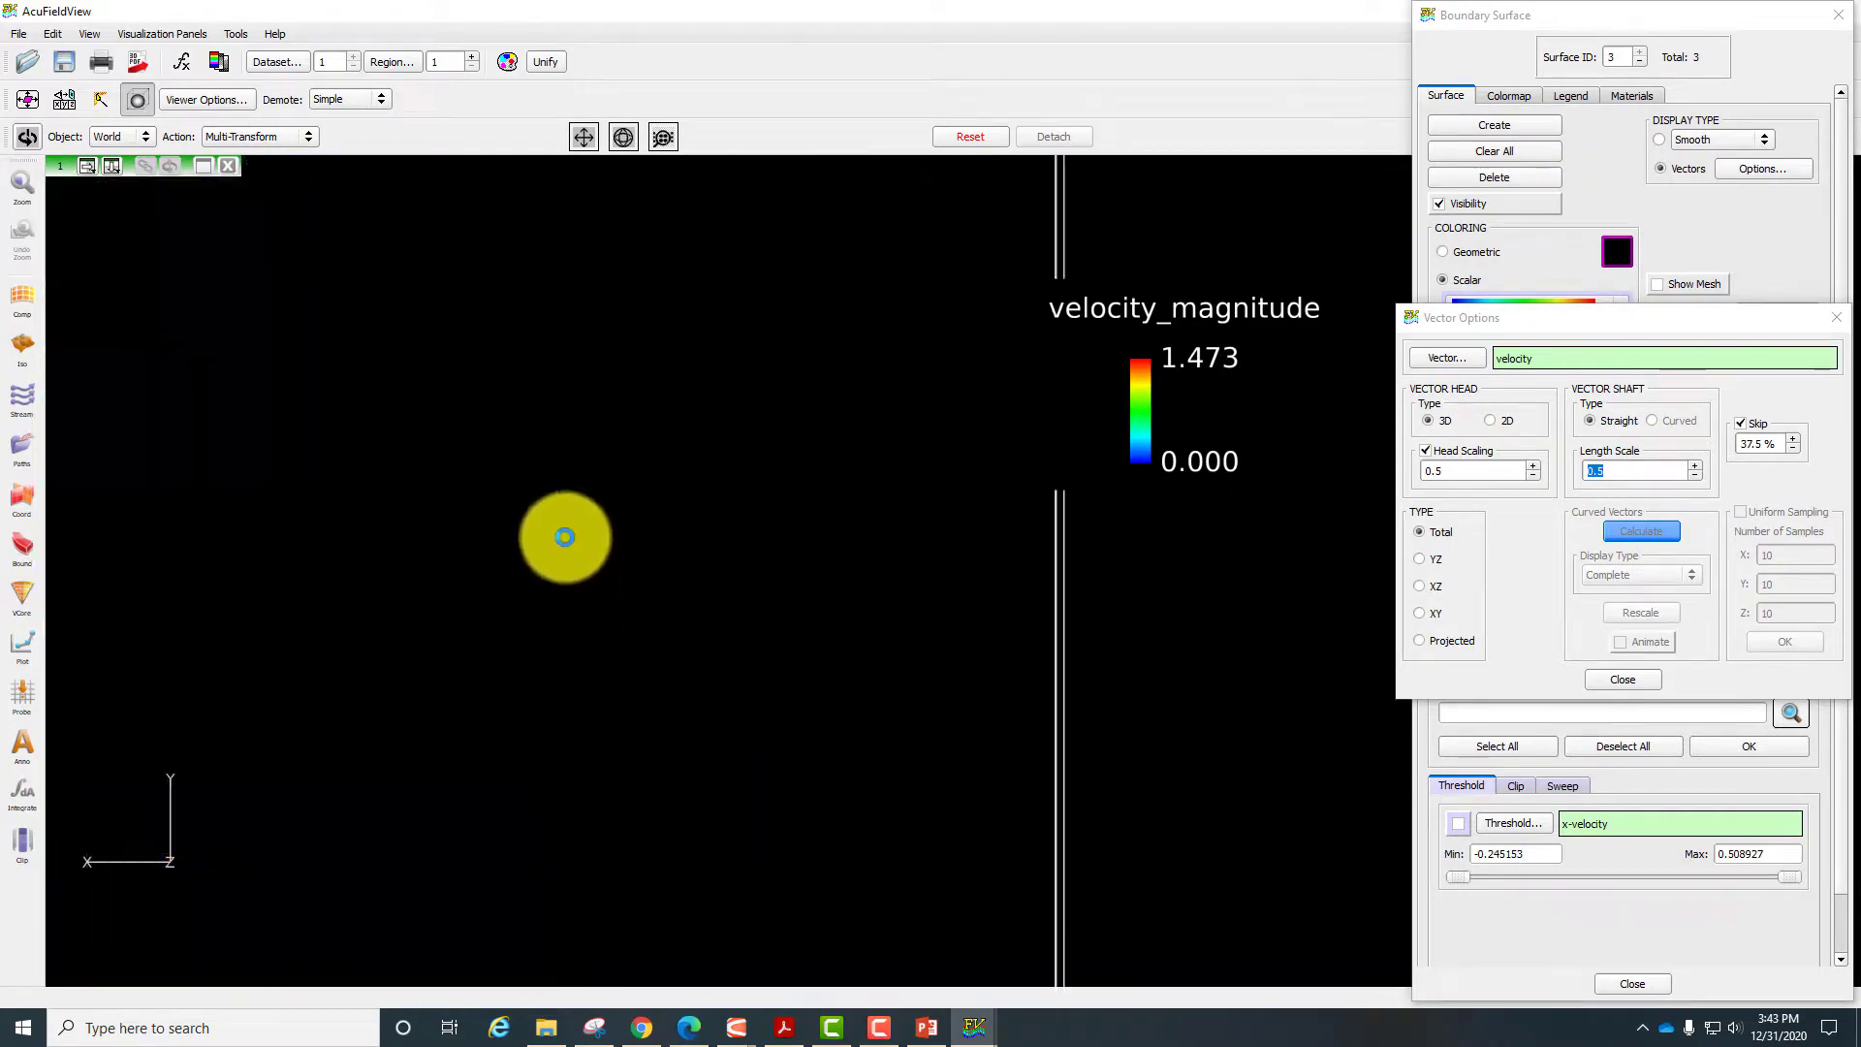
middle_drag(483, 622, 636, 685)
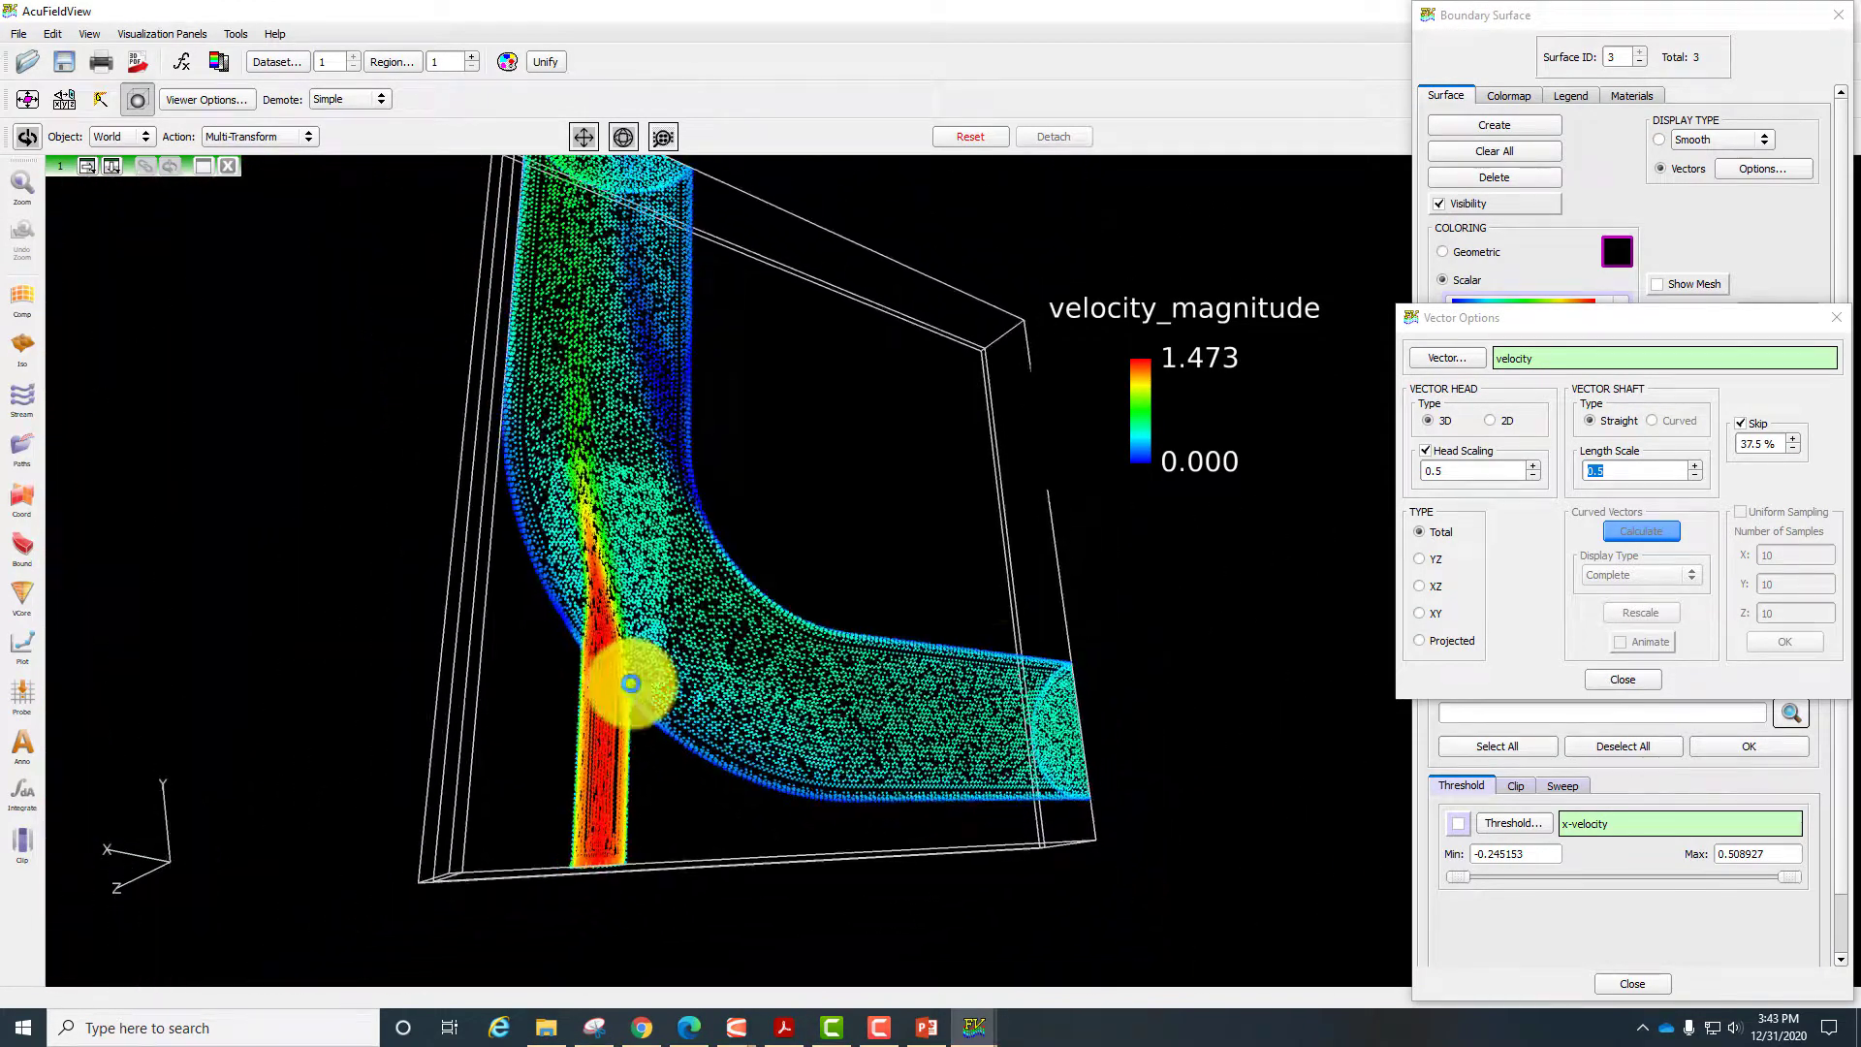
middle_drag(823, 374, 675, 504)
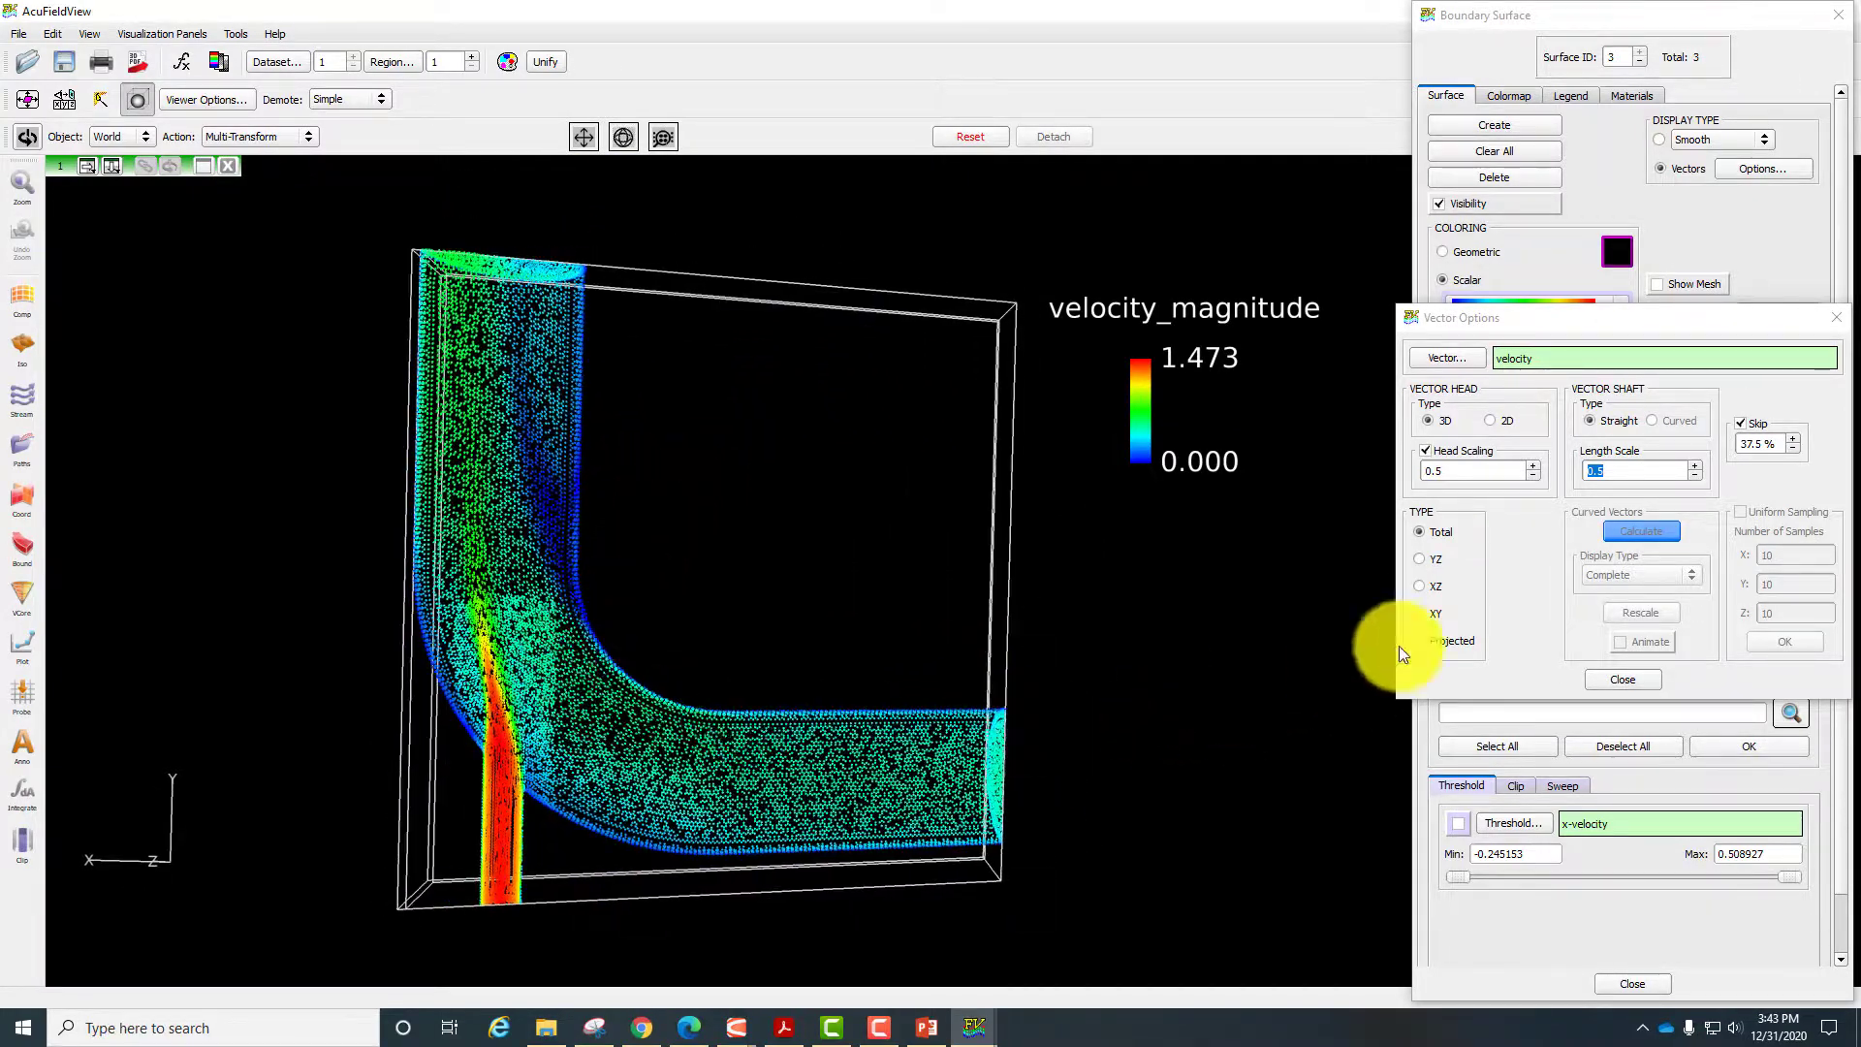
drag(1776, 441, 1582, 399)
text(10)
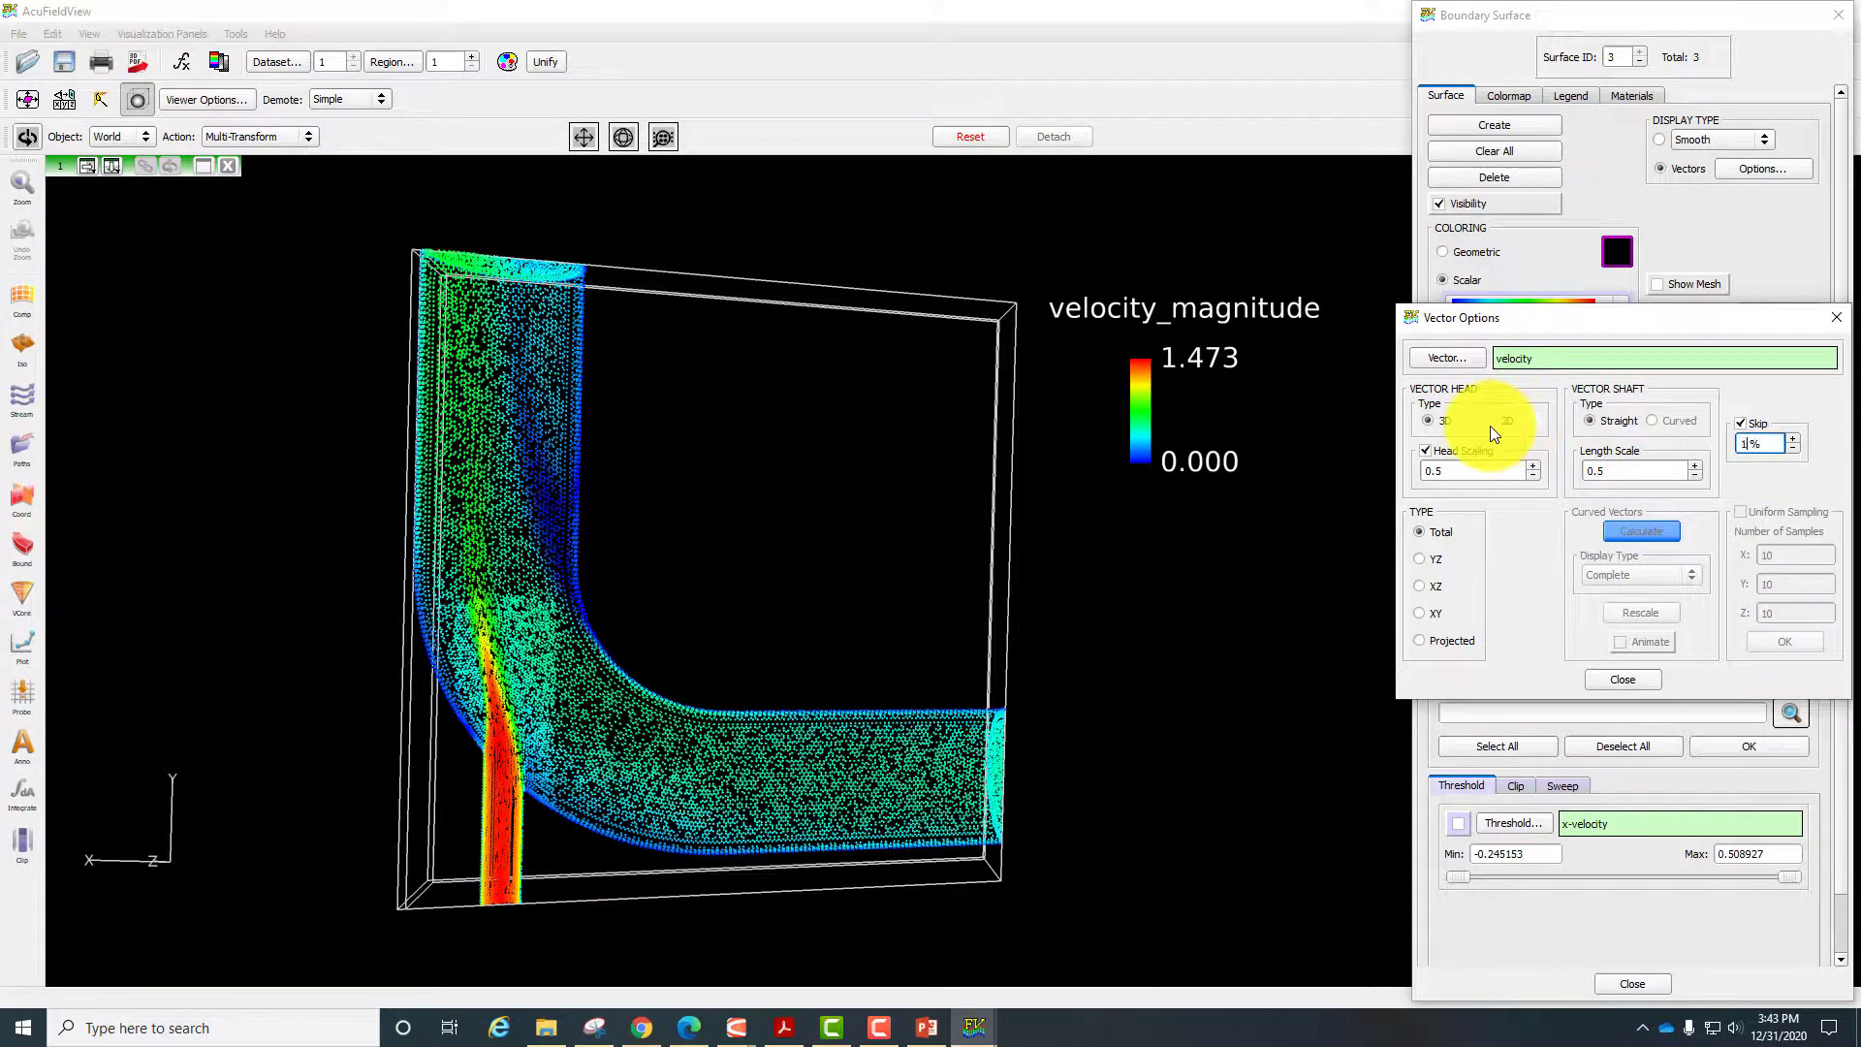
key(Return)
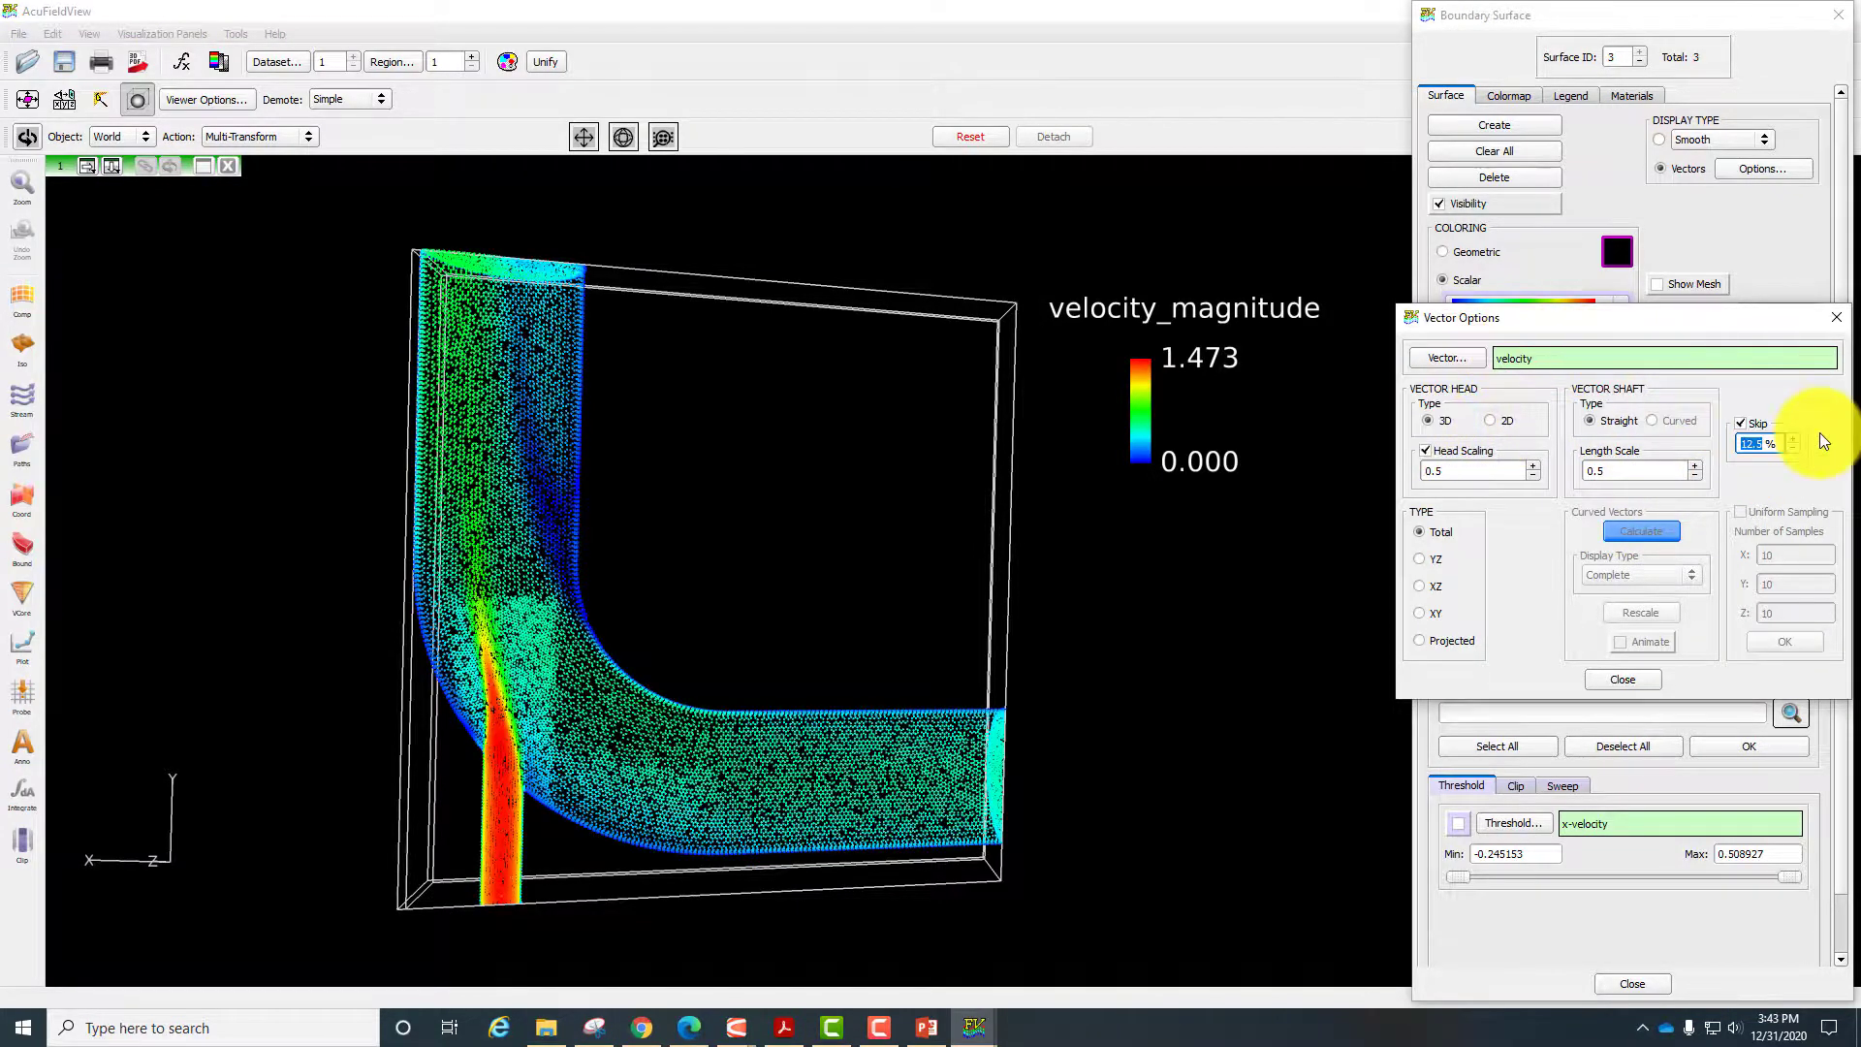
Thin out the velocity vectors by entering a skip of 73 %, and close the vector options.
drag(1783, 440, 1548, 386)
text(73)
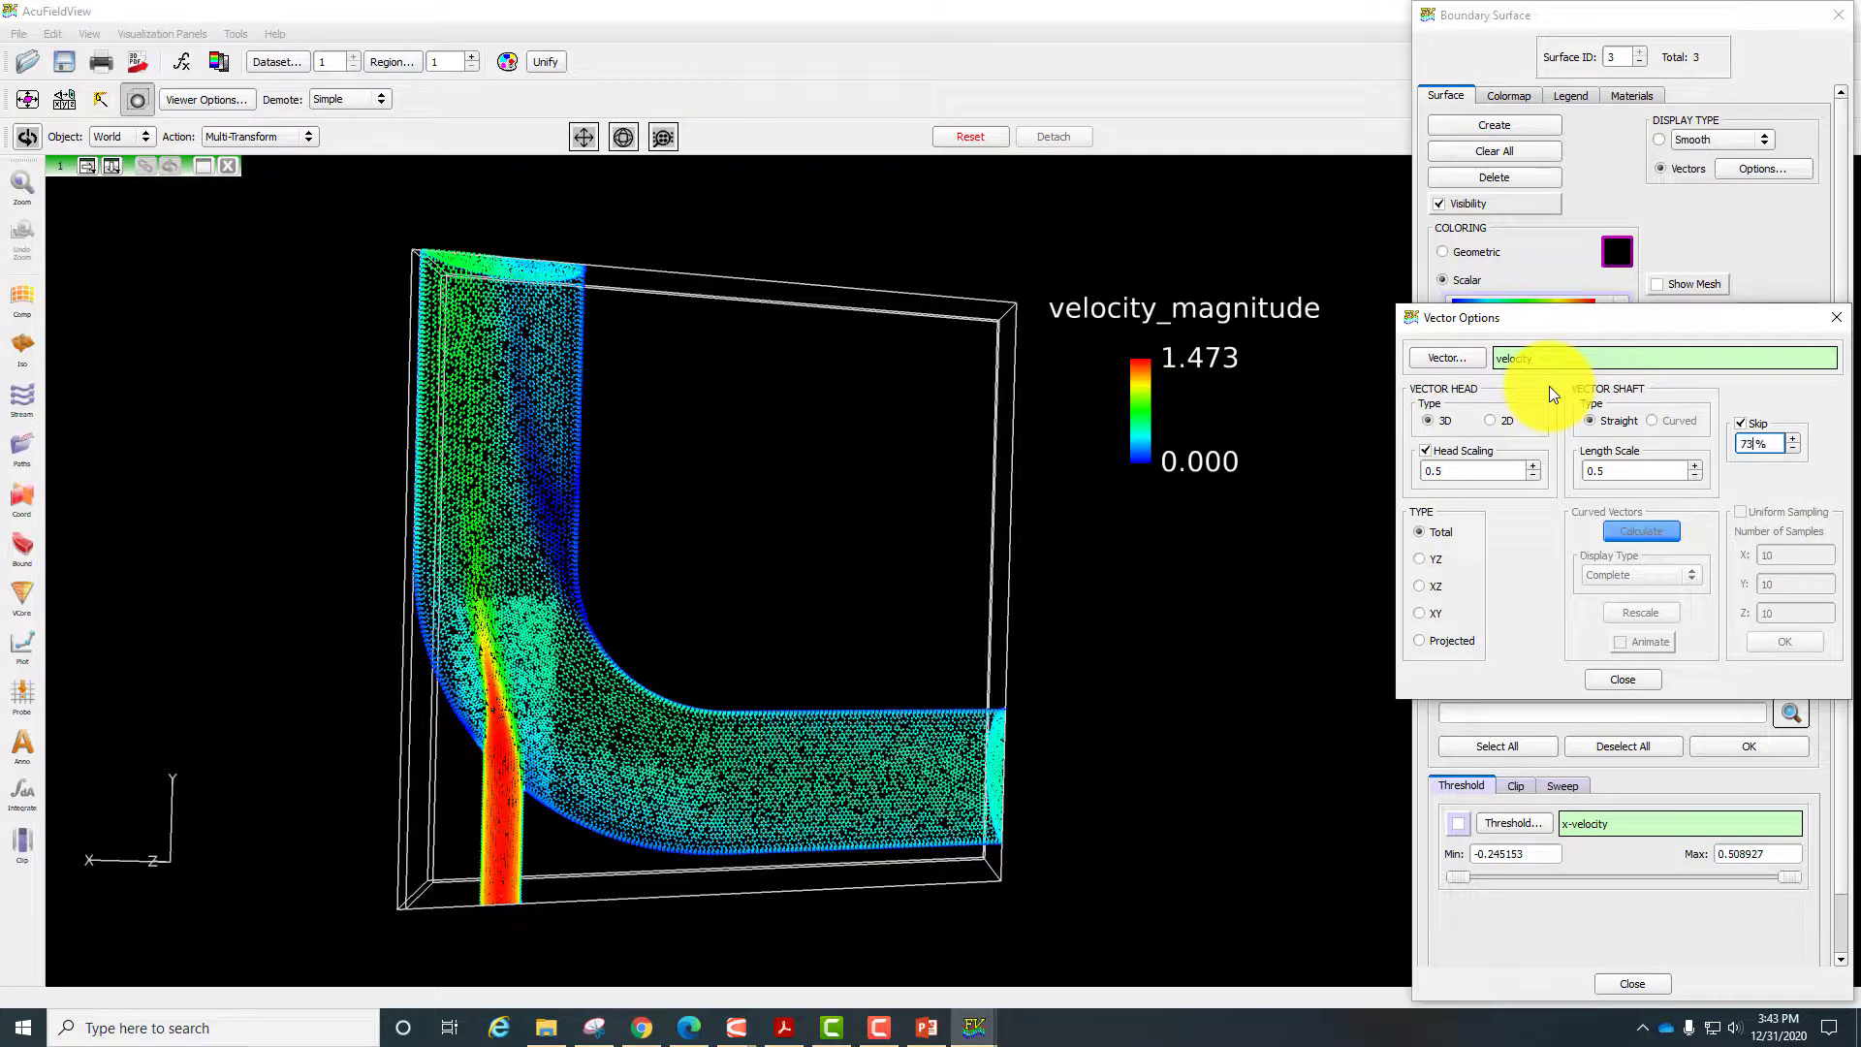
key(Return)
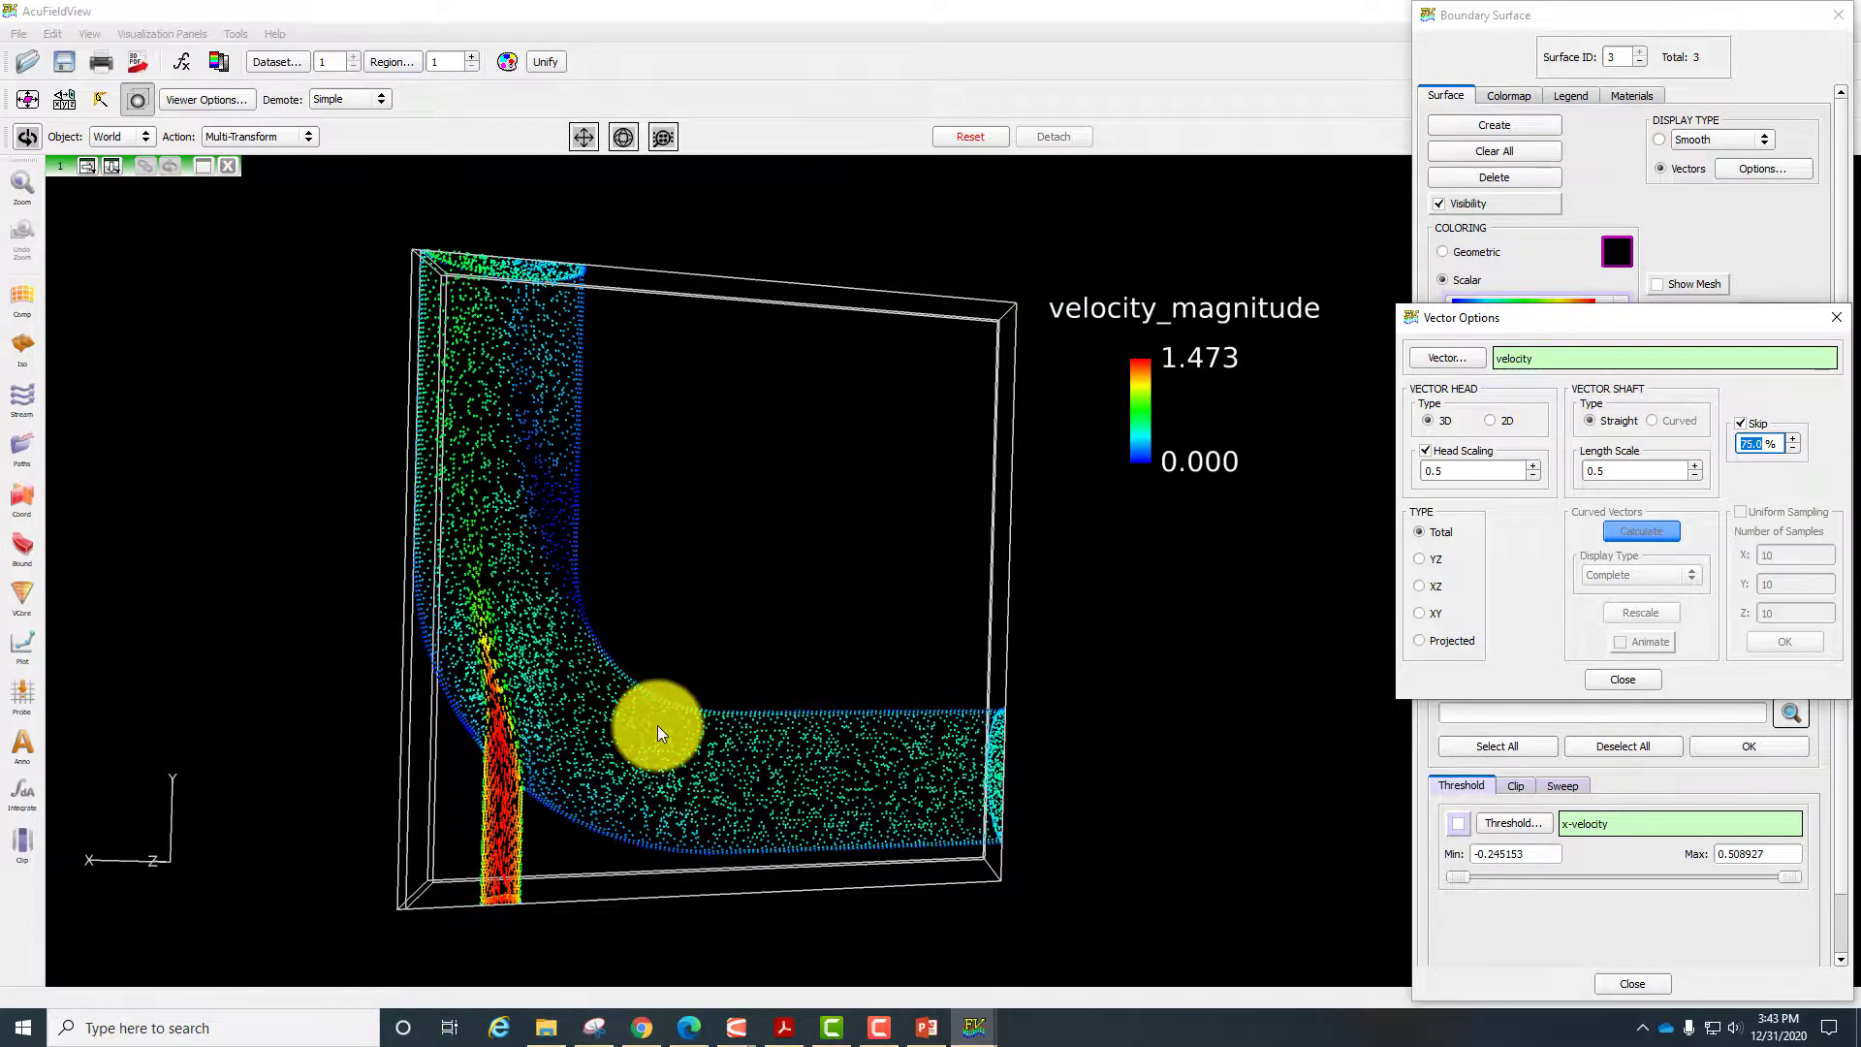
drag(657, 725, 526, 700)
right_drag(526, 700, 462, 868)
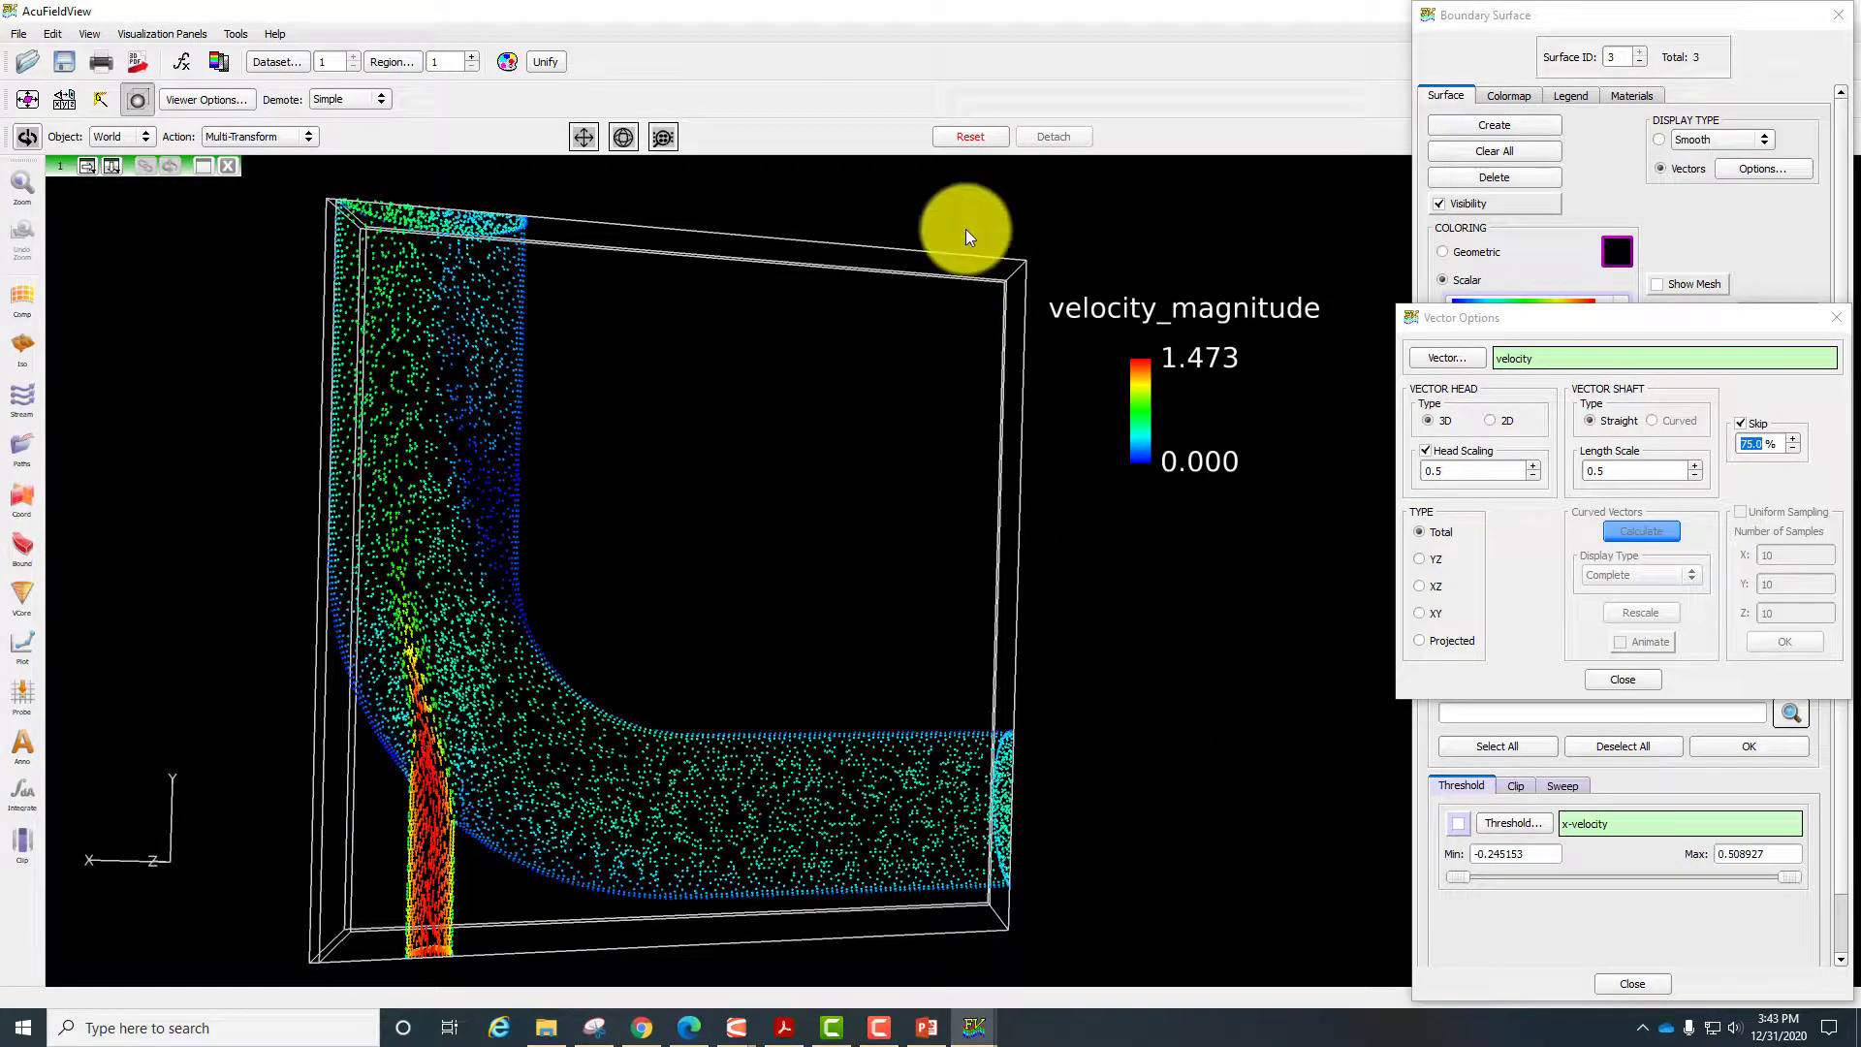
click(1835, 317)
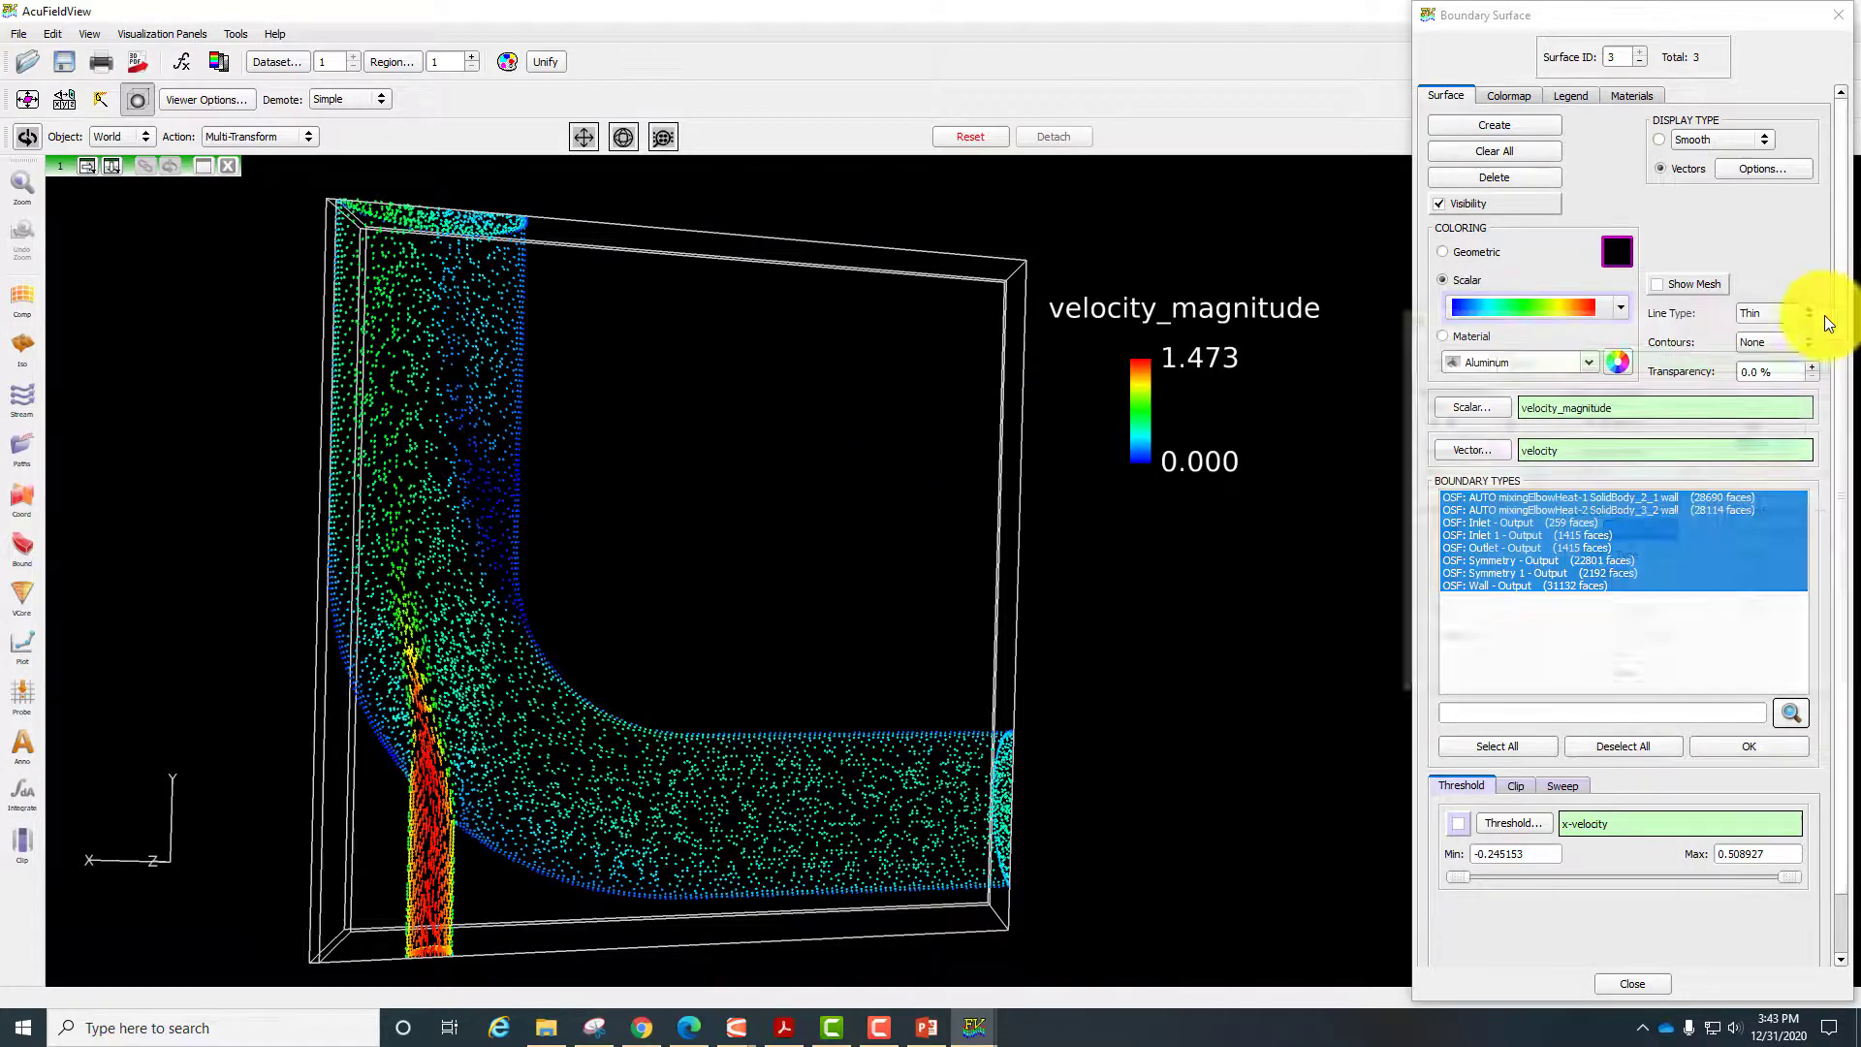
Make the first boundary surface visible and move its temperature legend below the velocity_magnitude legend.
click(1640, 61)
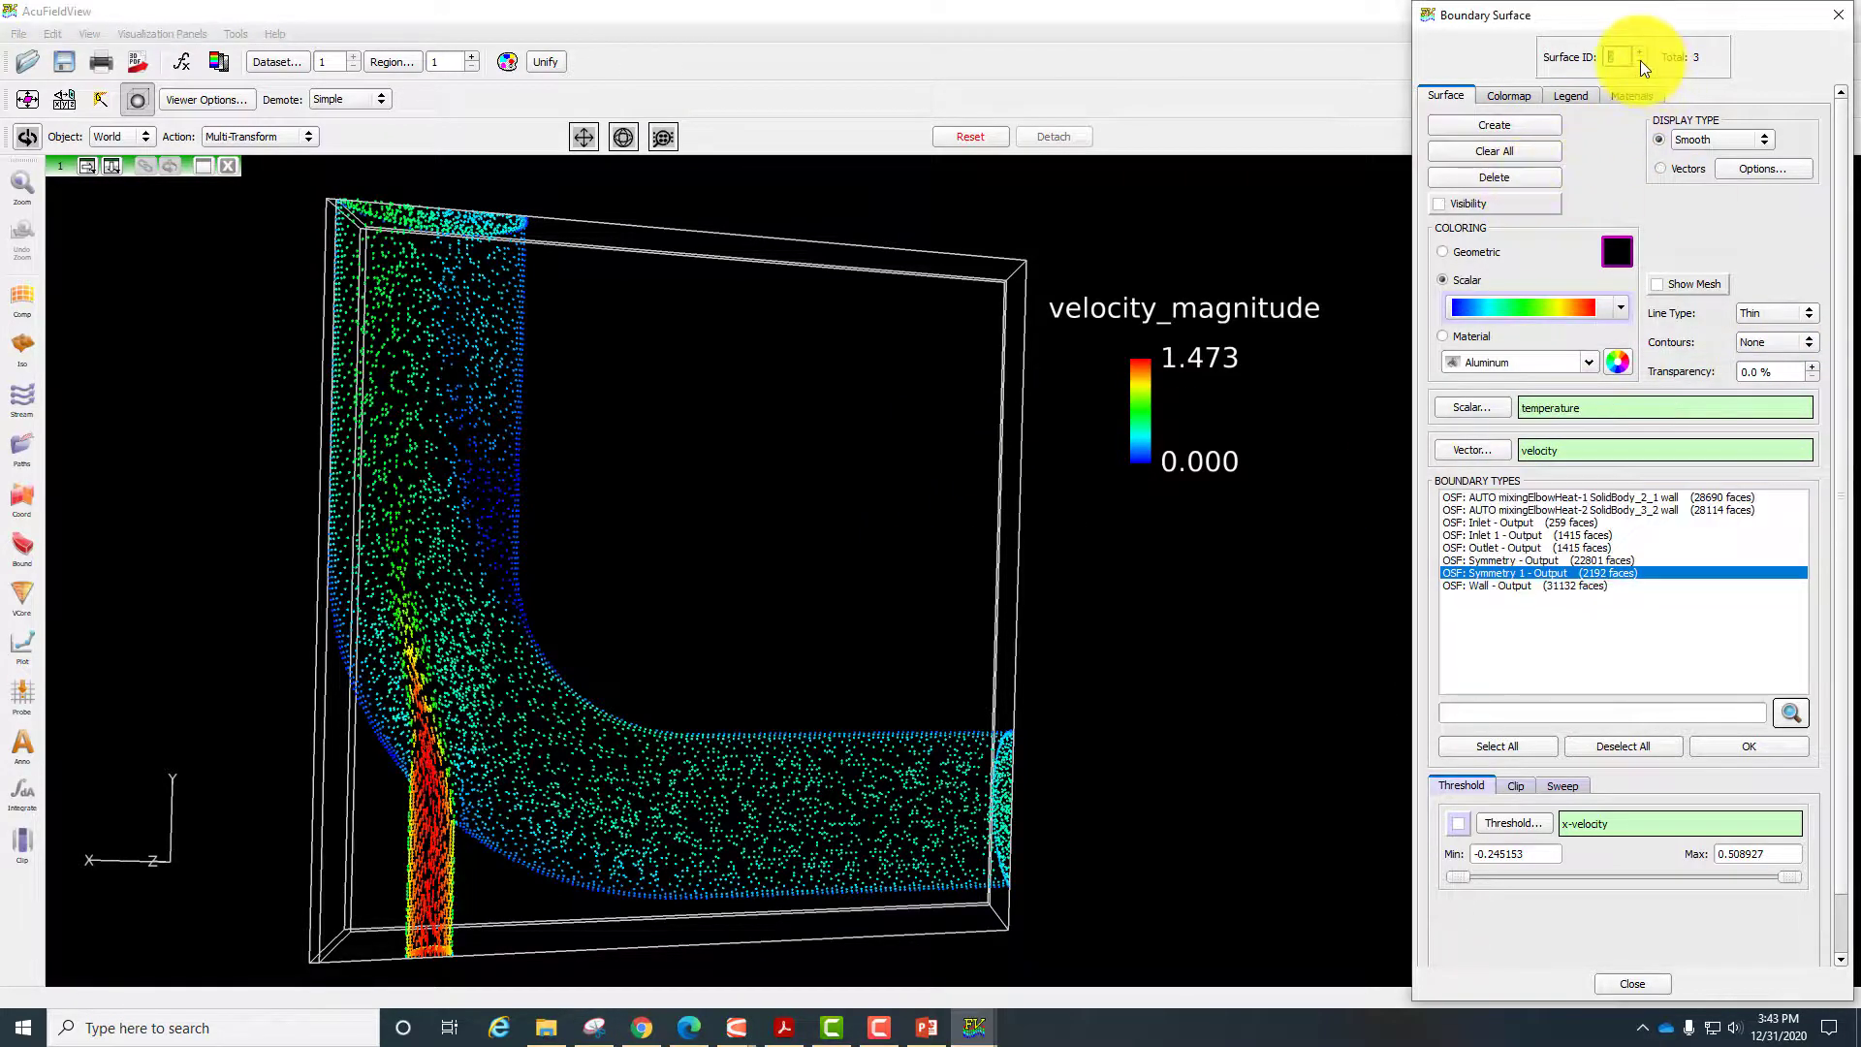
click(1640, 61)
click(1474, 204)
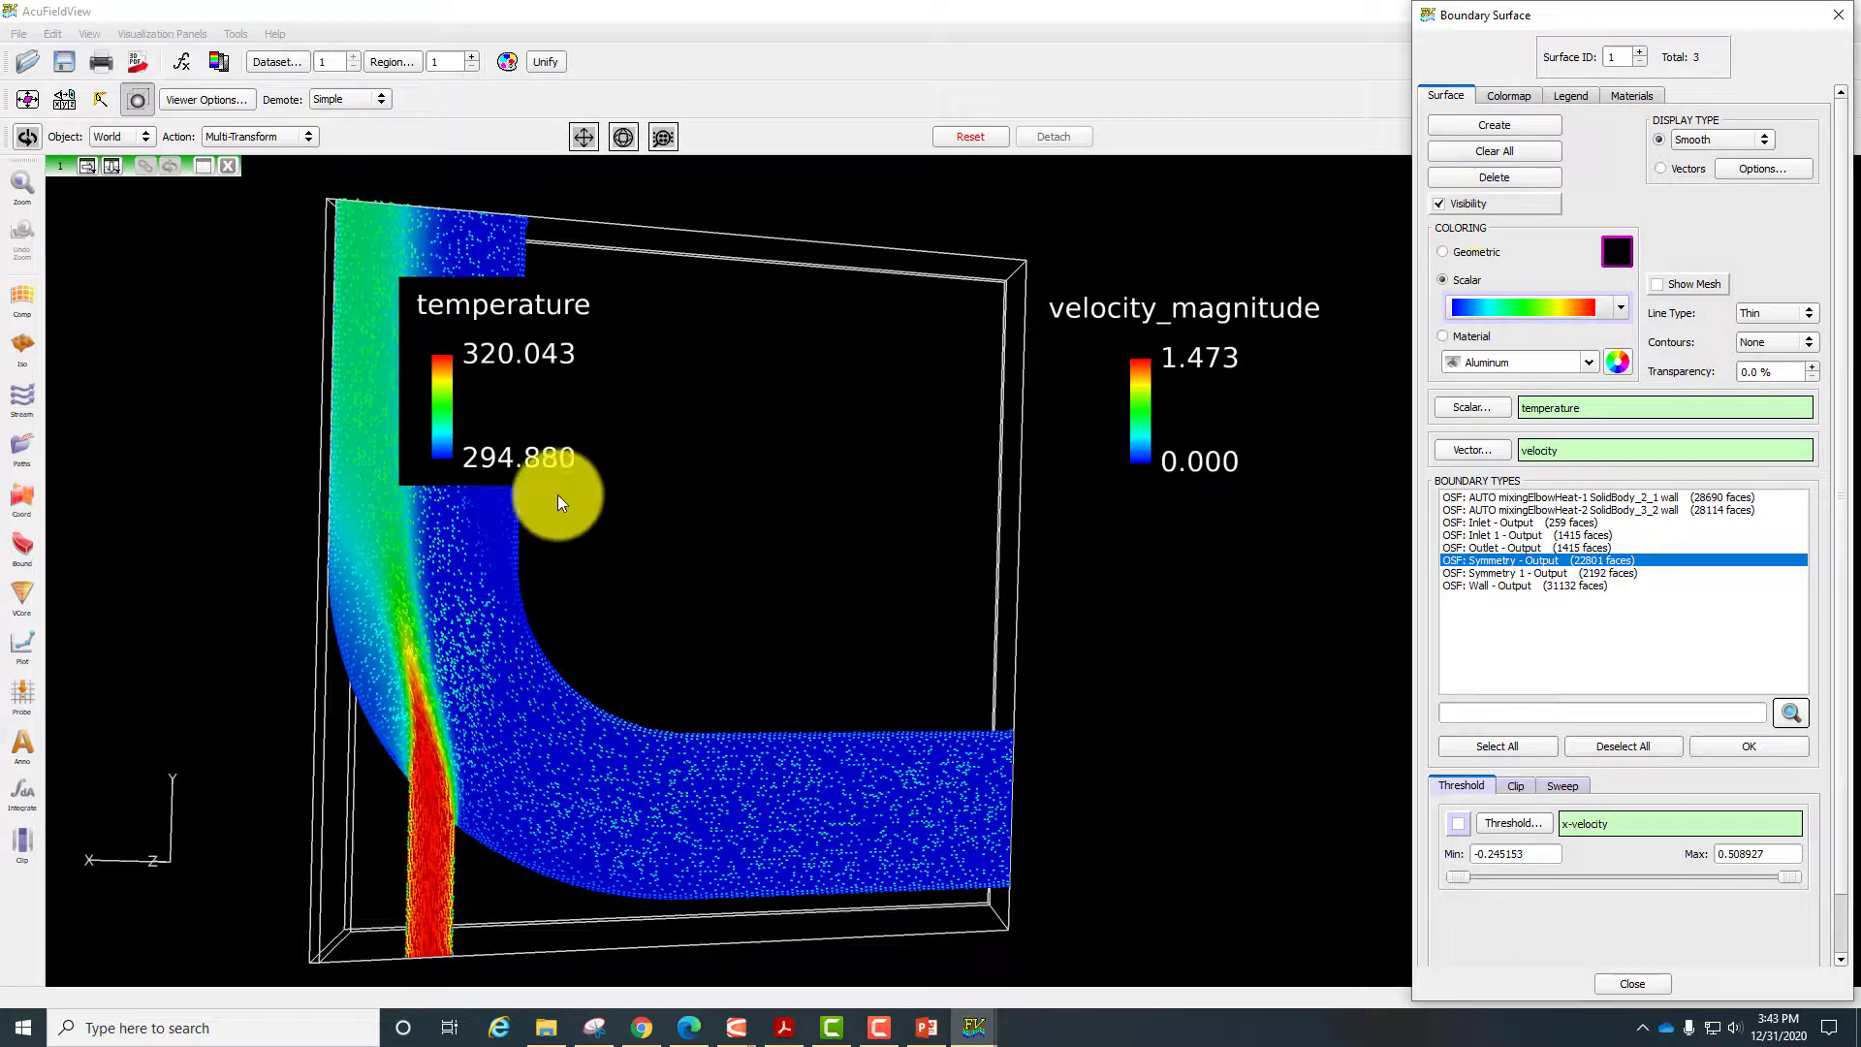
drag(504, 316, 1155, 616)
click(520, 414)
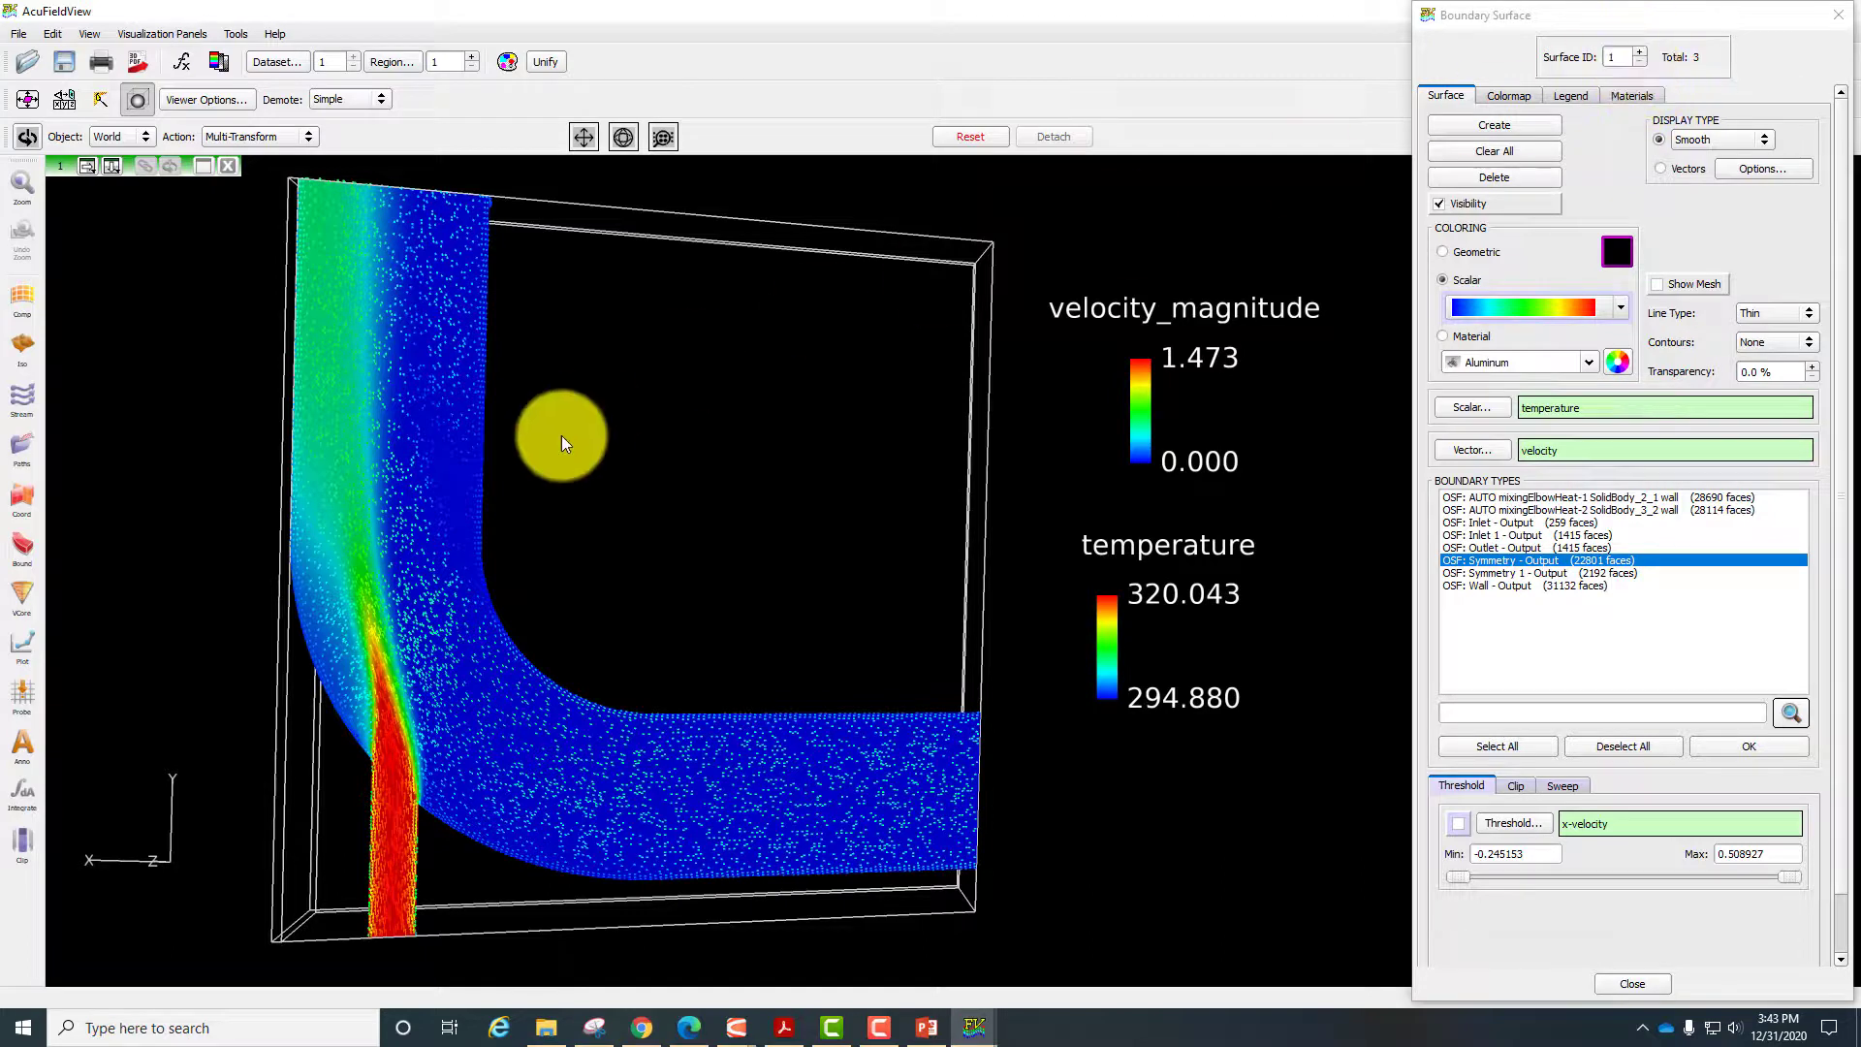
Make the second boundary surface visible as well, and return to the third surface with its visibility kept on.
click(1641, 52)
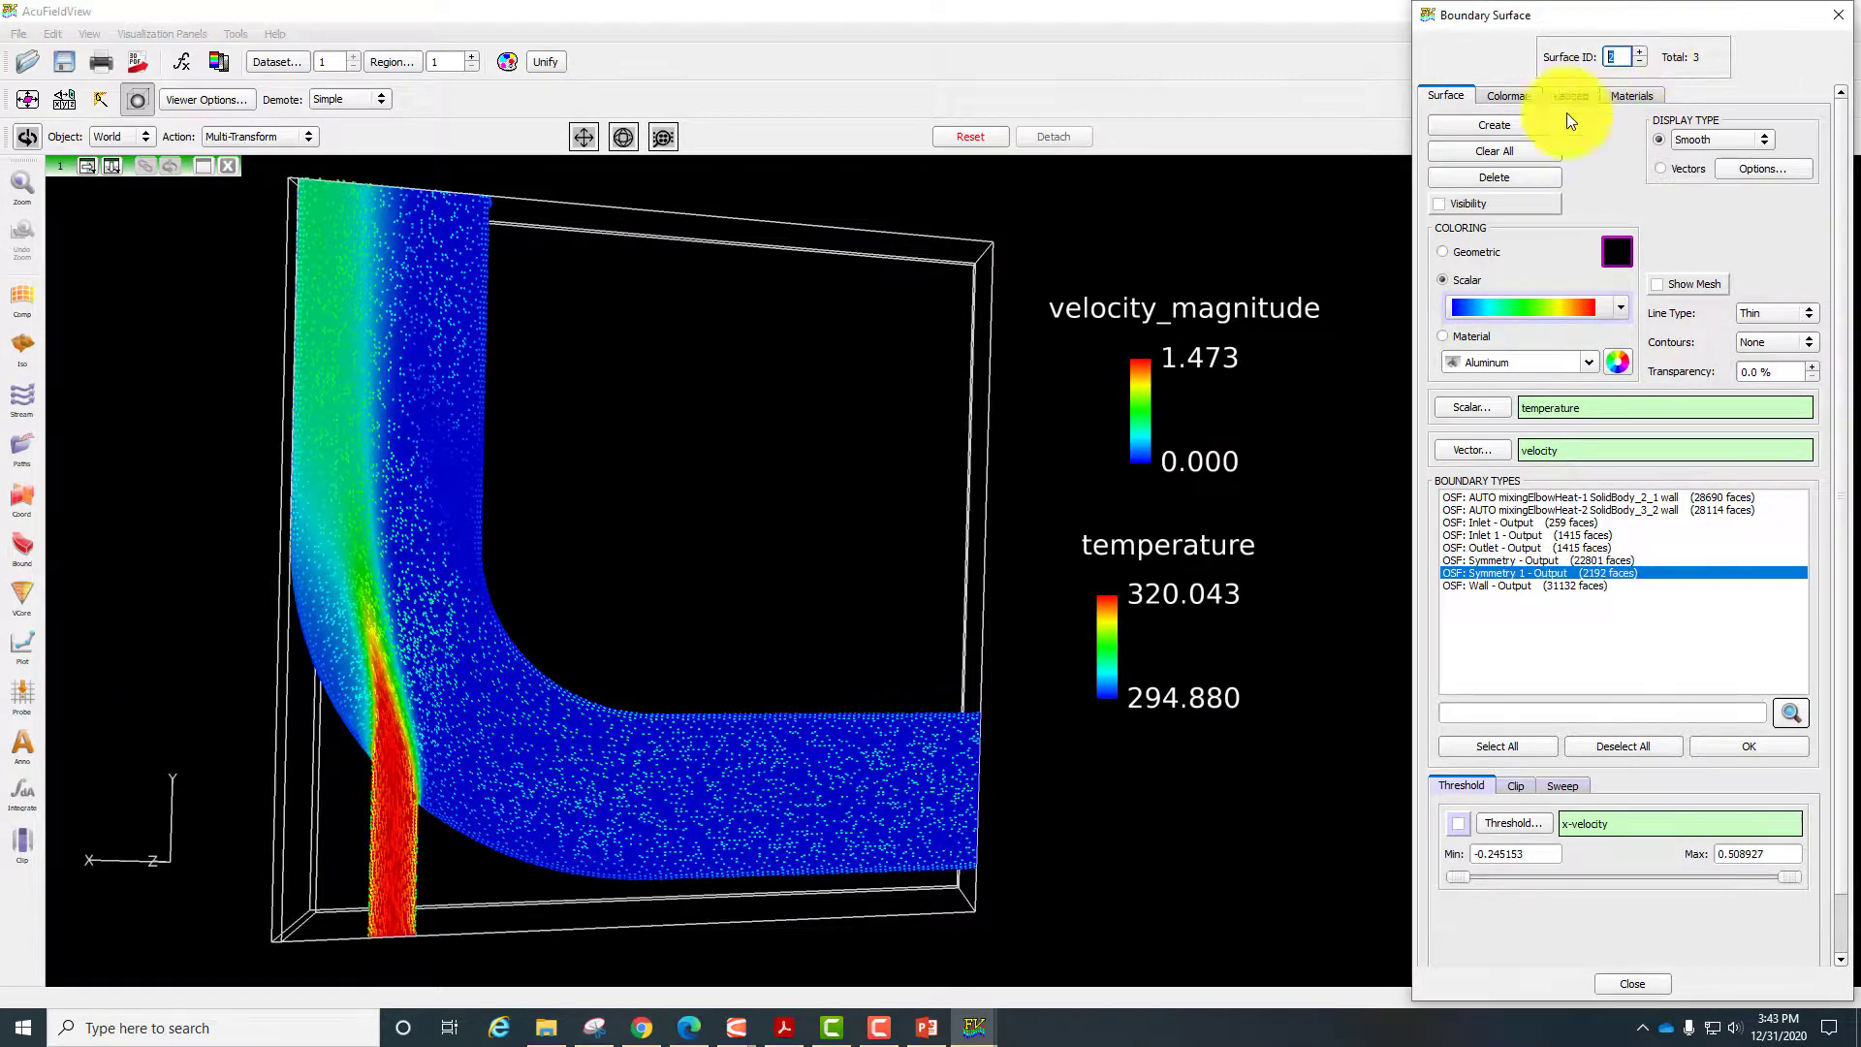
click(1461, 202)
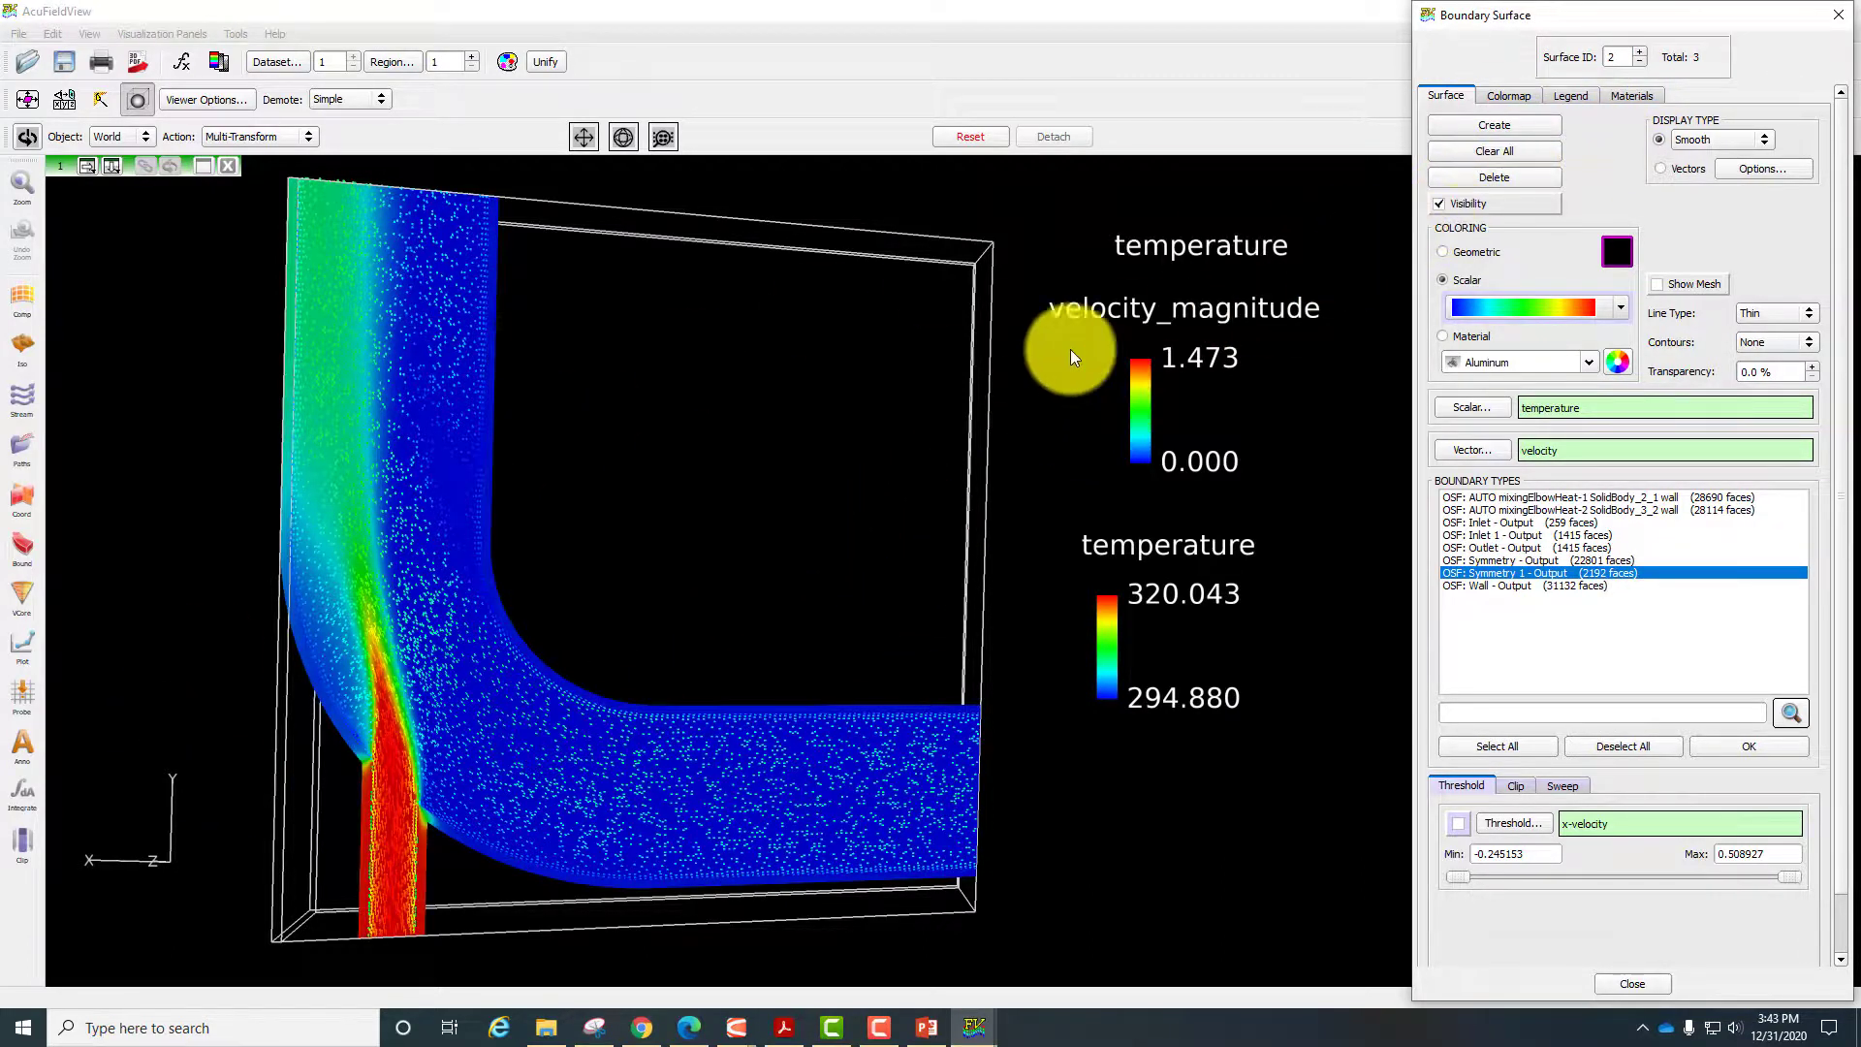
click(1638, 60)
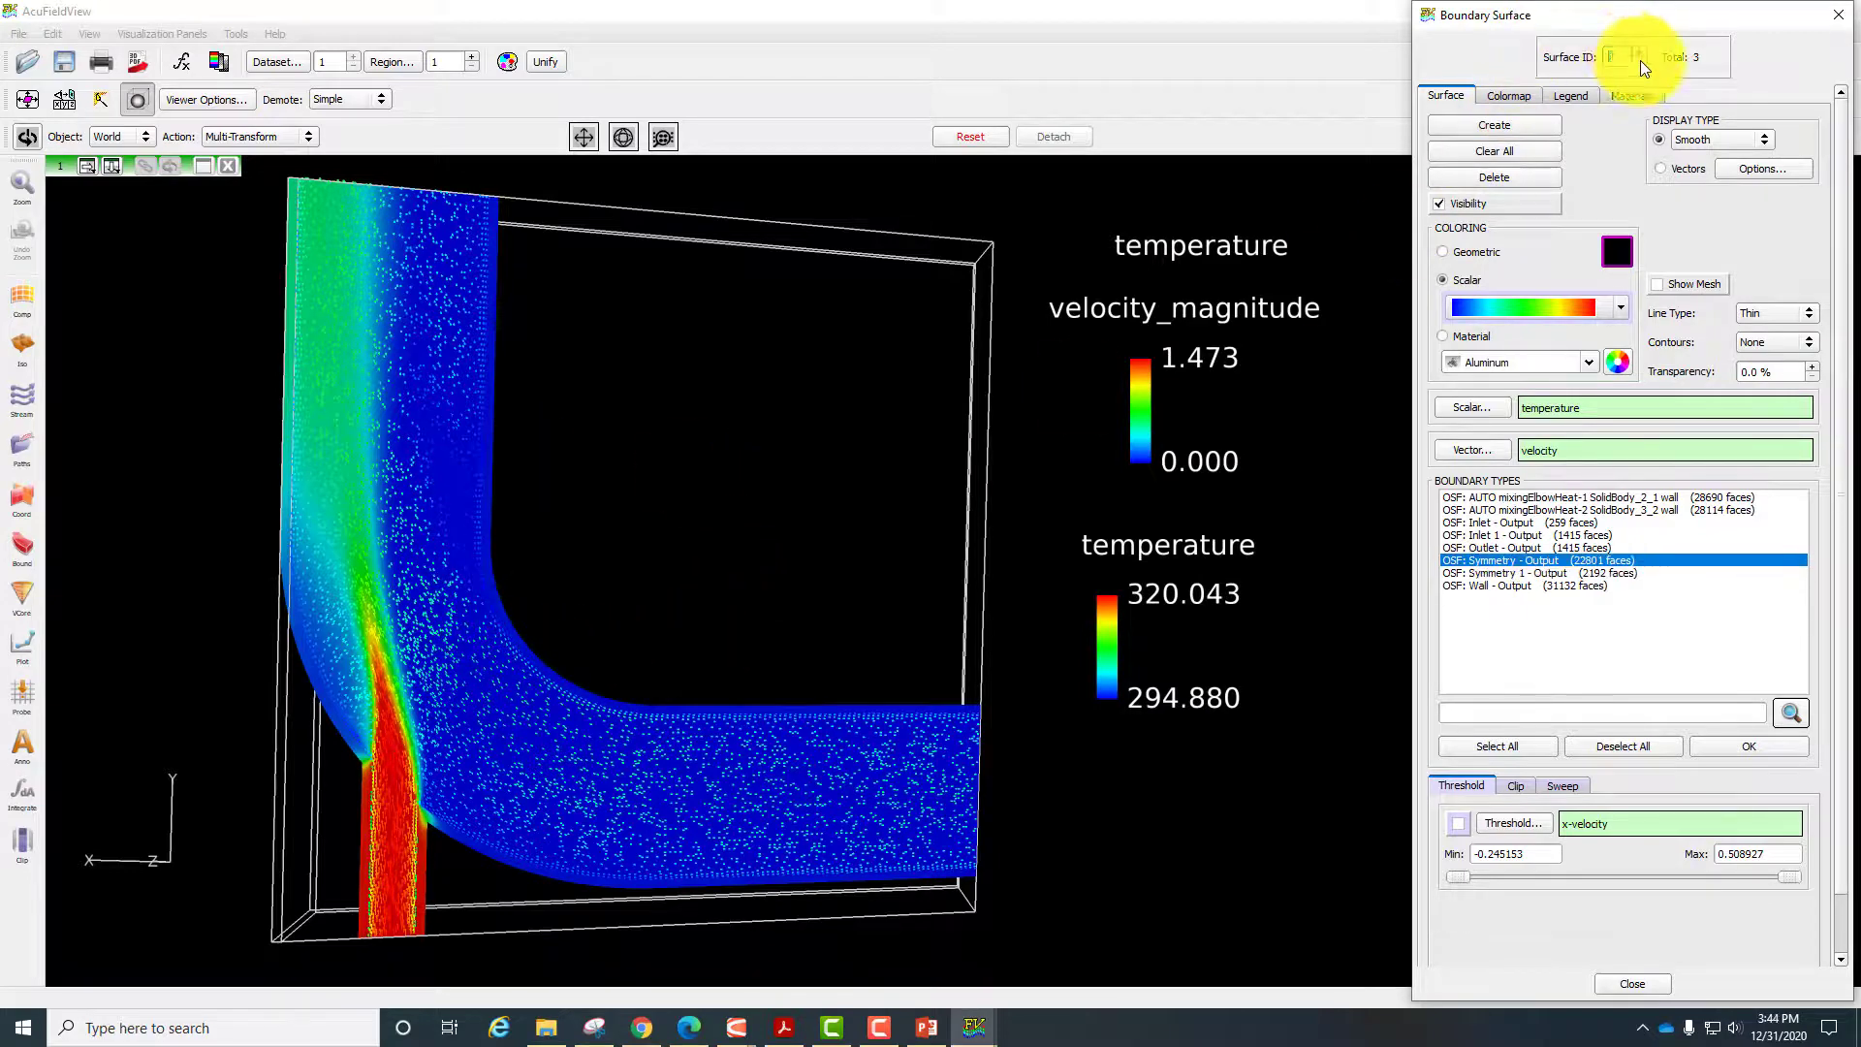
click(1641, 55)
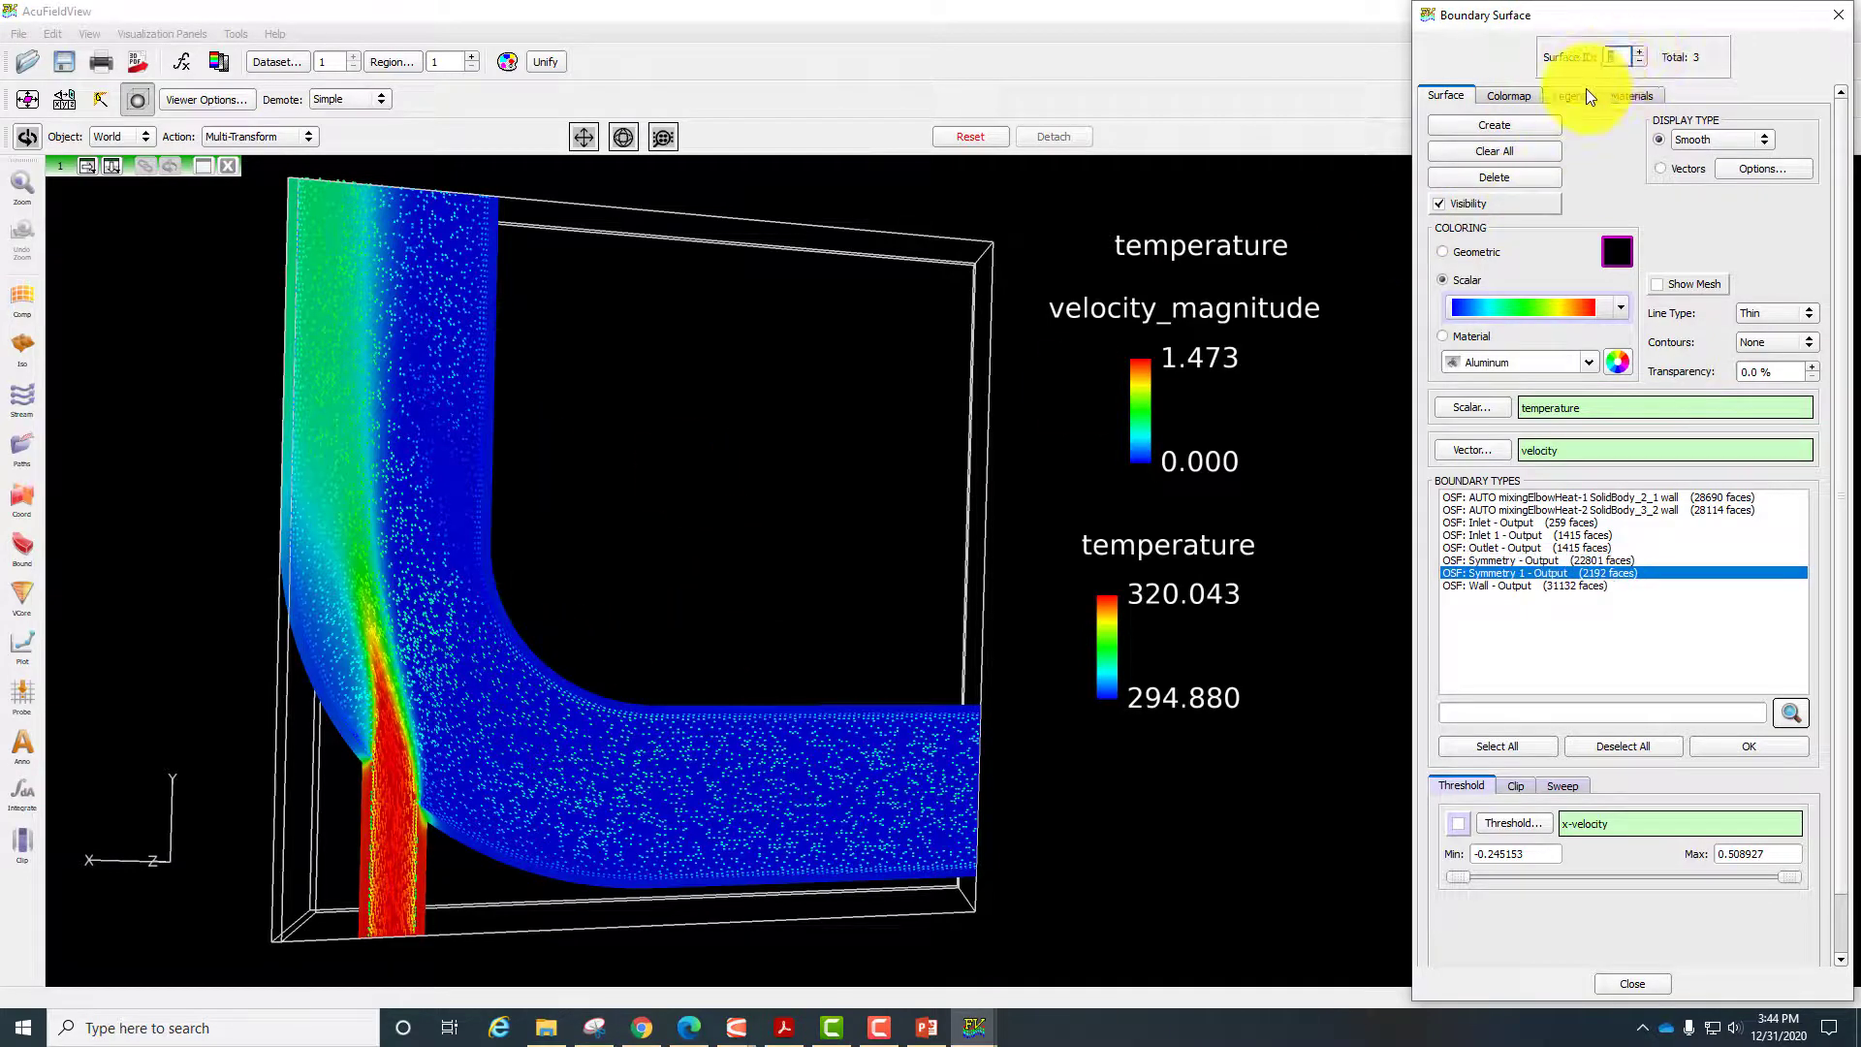
click(1636, 50)
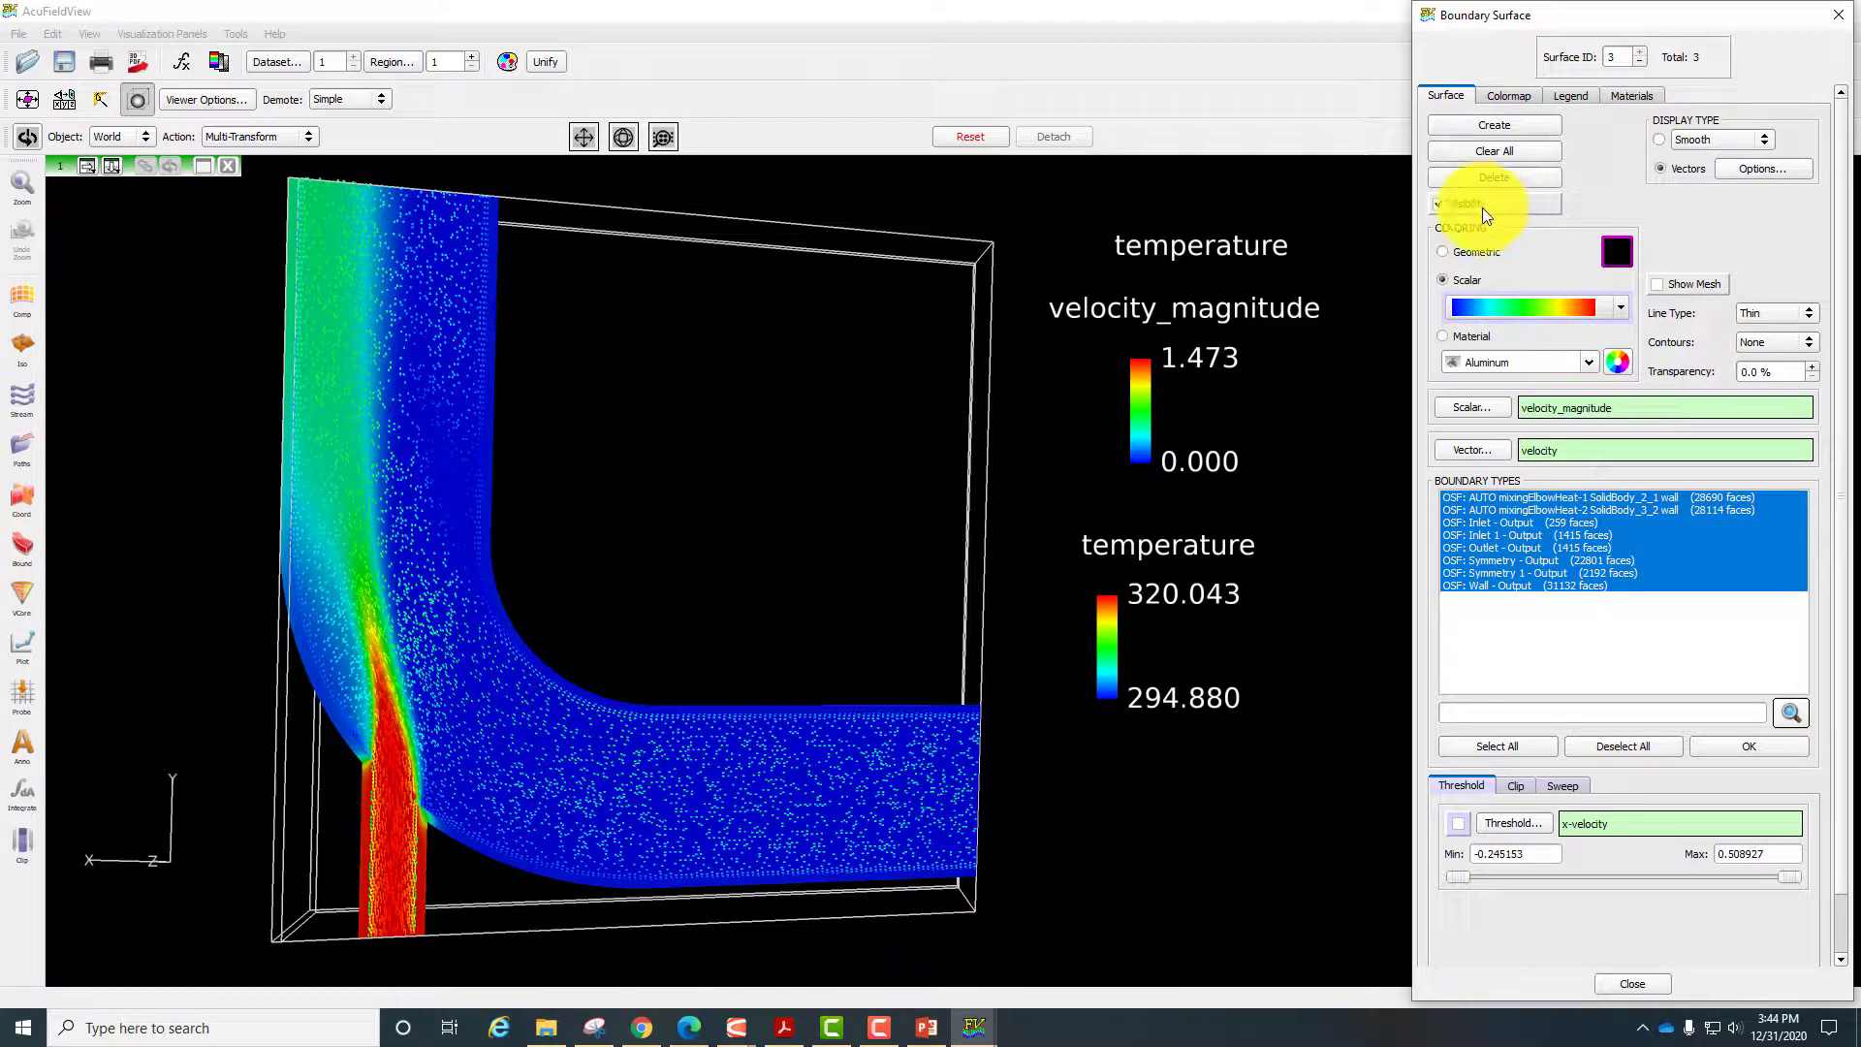
click(1483, 206)
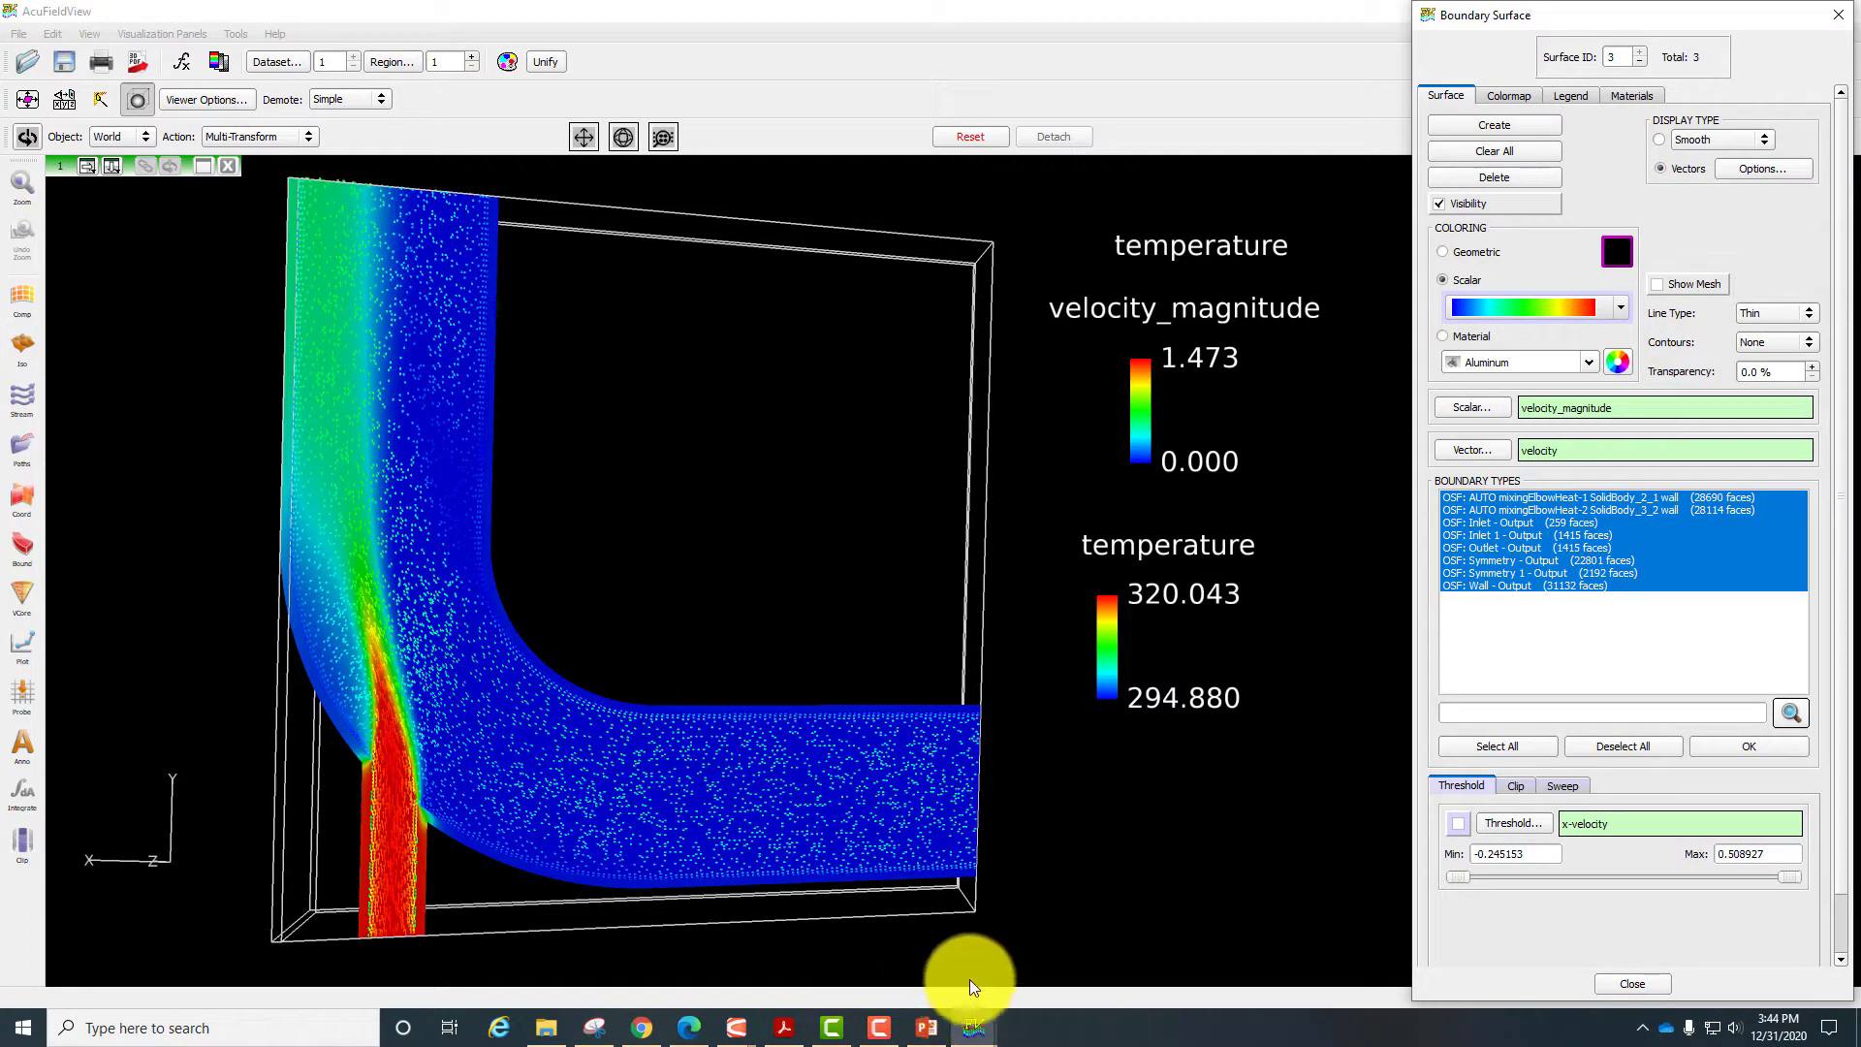
click(879, 1026)
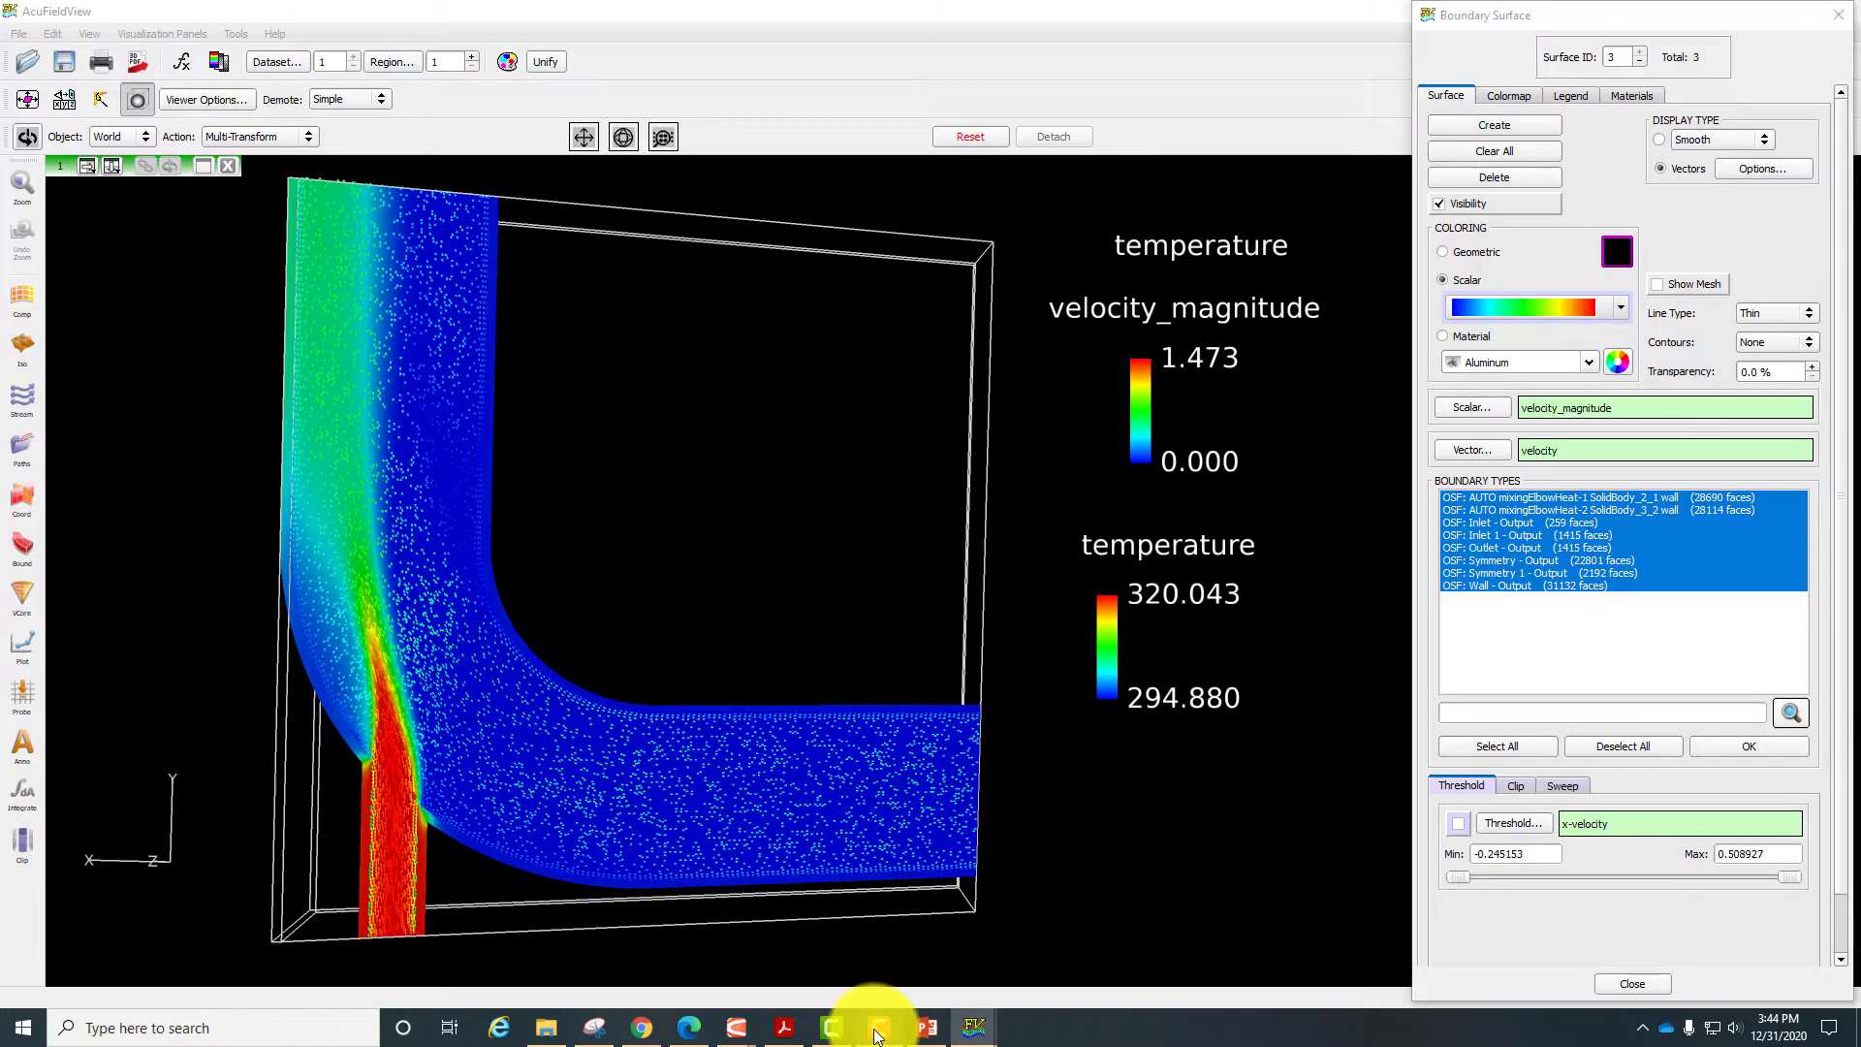